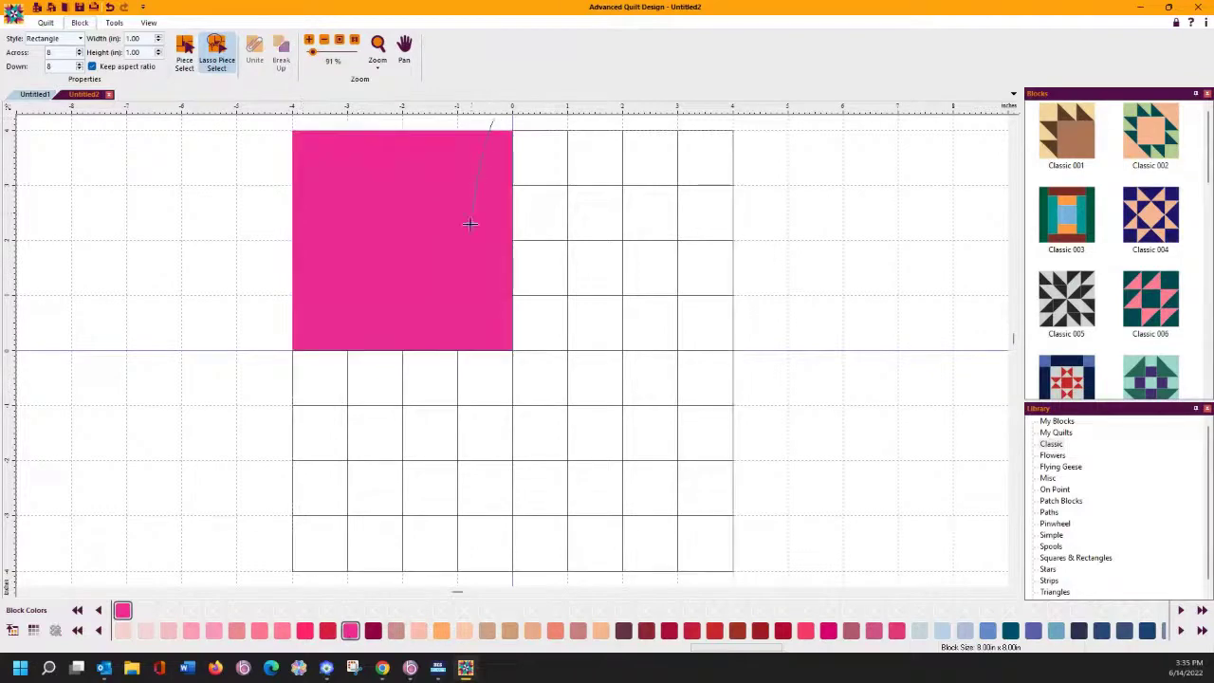
Step: Unite the sixteen squares of the block's upper-right quarter into one piece and color it light peach
{"action": "mouse_move", "coordinate": [472, 319]}
{"action": "left_mouse_down"}
{"action": "mouse_move", "coordinate": [517, 371]}
{"action": "mouse_move", "coordinate": [683, 374]}
{"action": "mouse_move", "coordinate": [758, 357]}
{"action": "mouse_move", "coordinate": [772, 190]}
{"action": "mouse_move", "coordinate": [748, 129]}
{"action": "mouse_move", "coordinate": [492, 121]}
{"action": "left_mouse_up"}
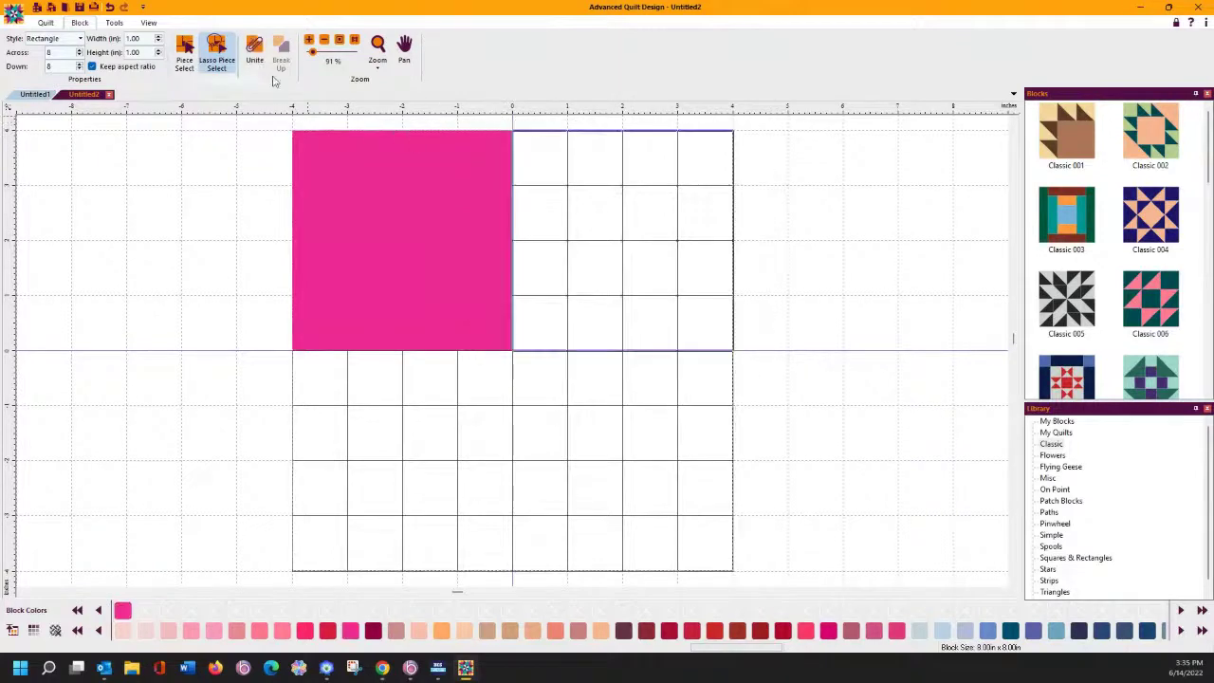
{"action": "left_click", "coordinate": [254, 49]}
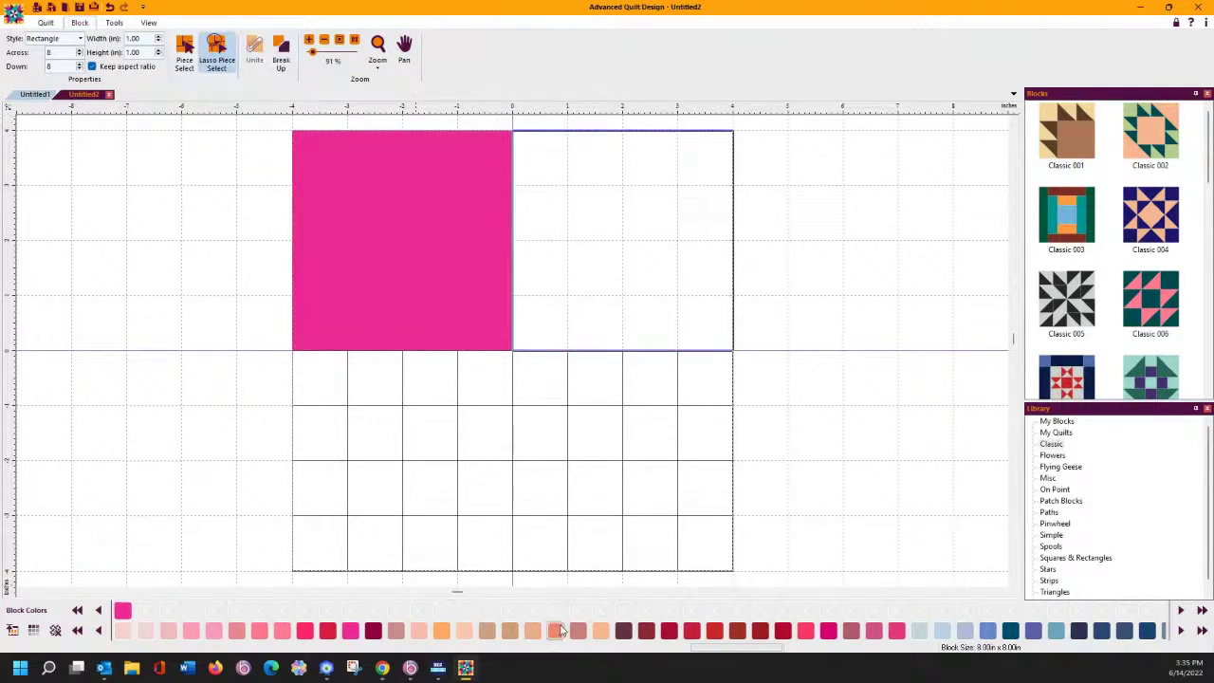
{"action": "left_click", "coordinate": [600, 631]}
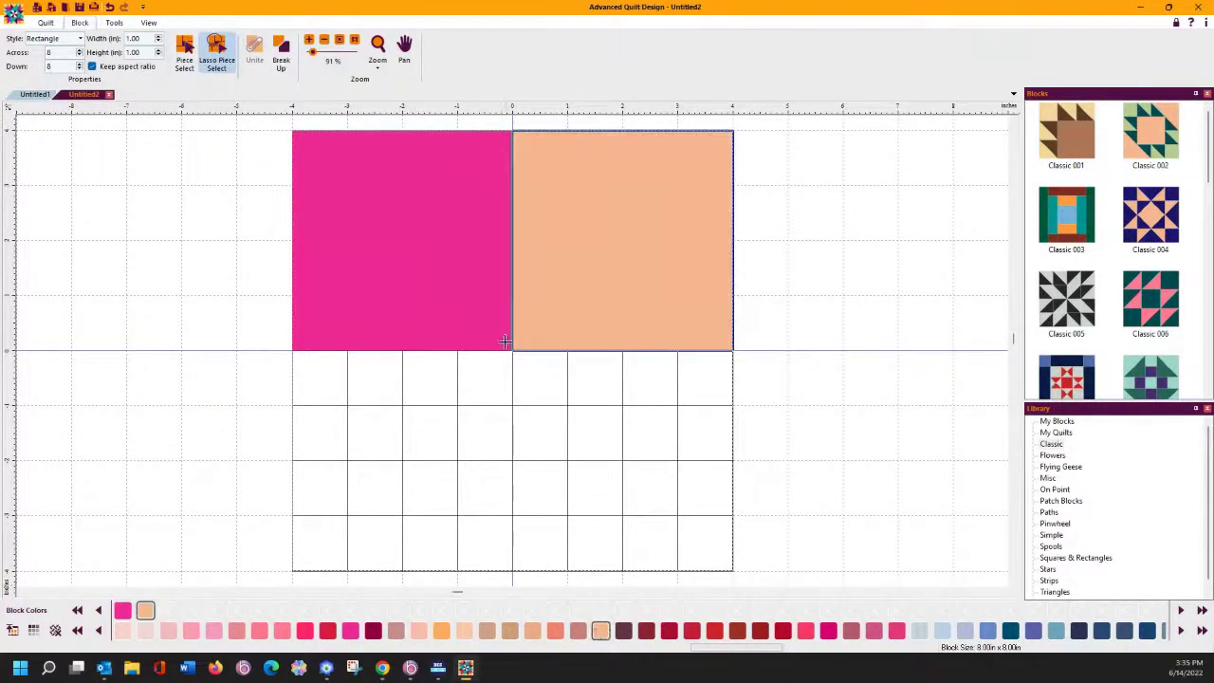
Step: Unite the squares of the block's lower-right quarter into one piece and color it the block's existing pink
{"action": "mouse_move", "coordinate": [504, 341]}
{"action": "left_mouse_down"}
{"action": "mouse_move", "coordinate": [474, 475]}
{"action": "mouse_move", "coordinate": [480, 558]}
{"action": "mouse_move", "coordinate": [506, 580]}
{"action": "mouse_move", "coordinate": [751, 568]}
{"action": "mouse_move", "coordinate": [768, 504]}
{"action": "mouse_move", "coordinate": [767, 386]}
{"action": "mouse_move", "coordinate": [753, 352]}
{"action": "mouse_move", "coordinate": [708, 338]}
{"action": "mouse_move", "coordinate": [503, 342]}
{"action": "left_mouse_up"}
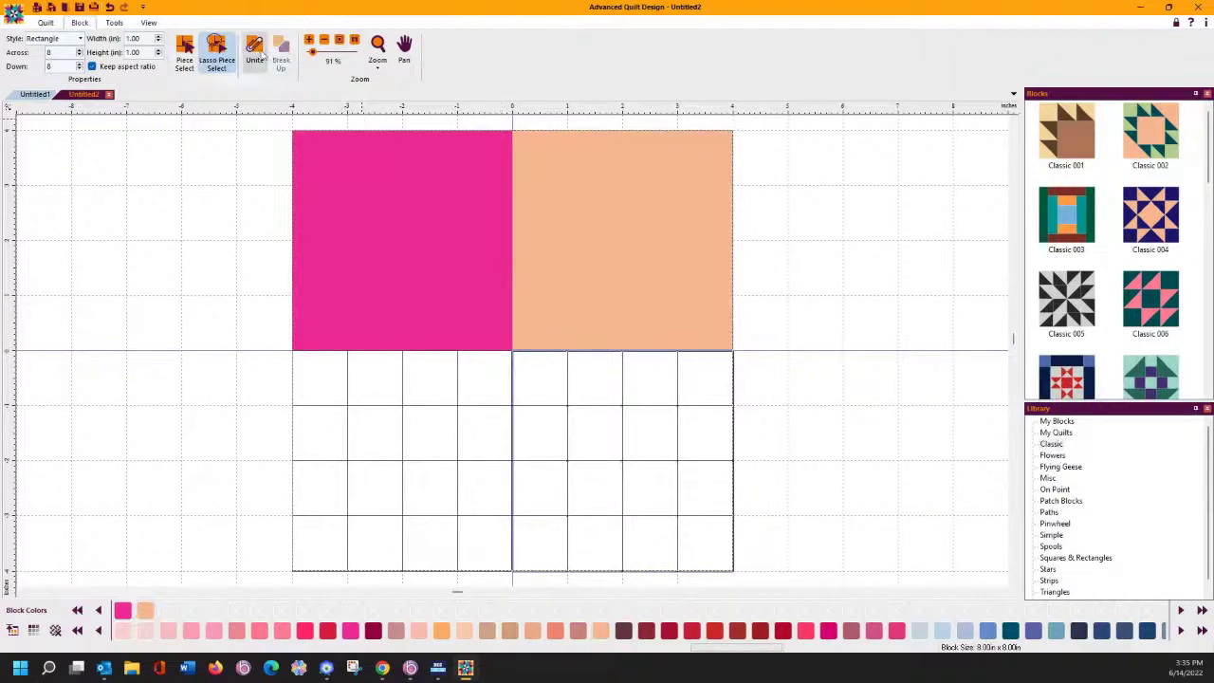
{"action": "left_click", "coordinate": [256, 49]}
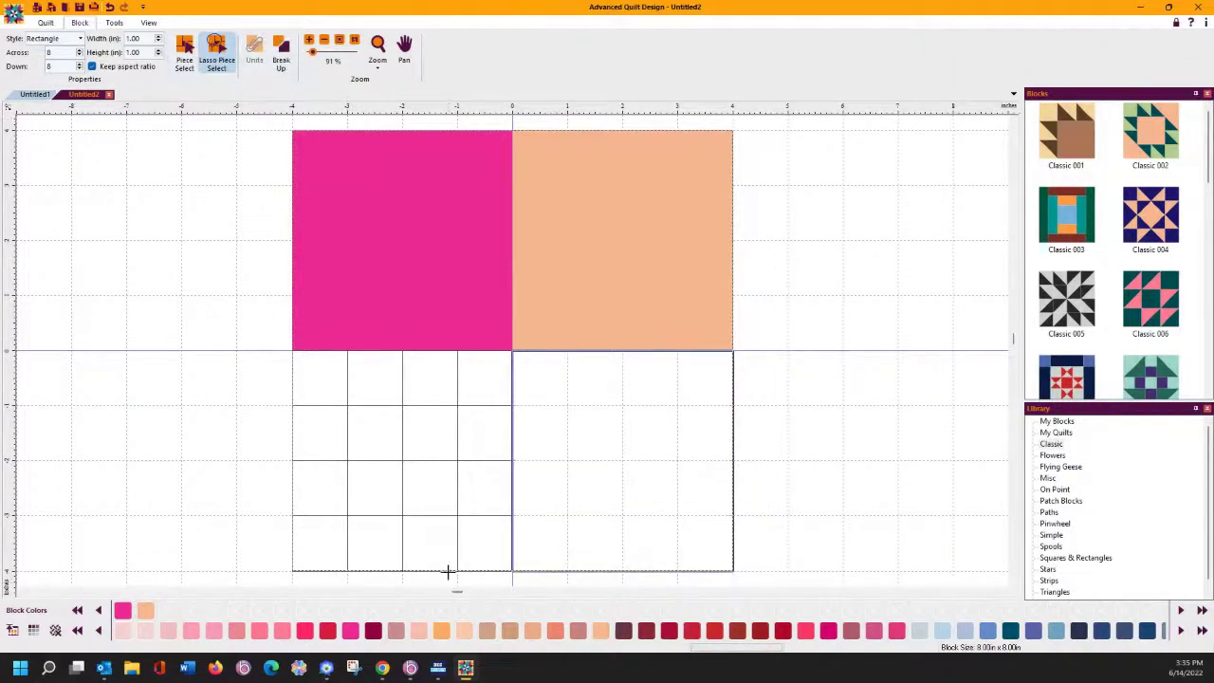
{"action": "left_click", "coordinate": [123, 610]}
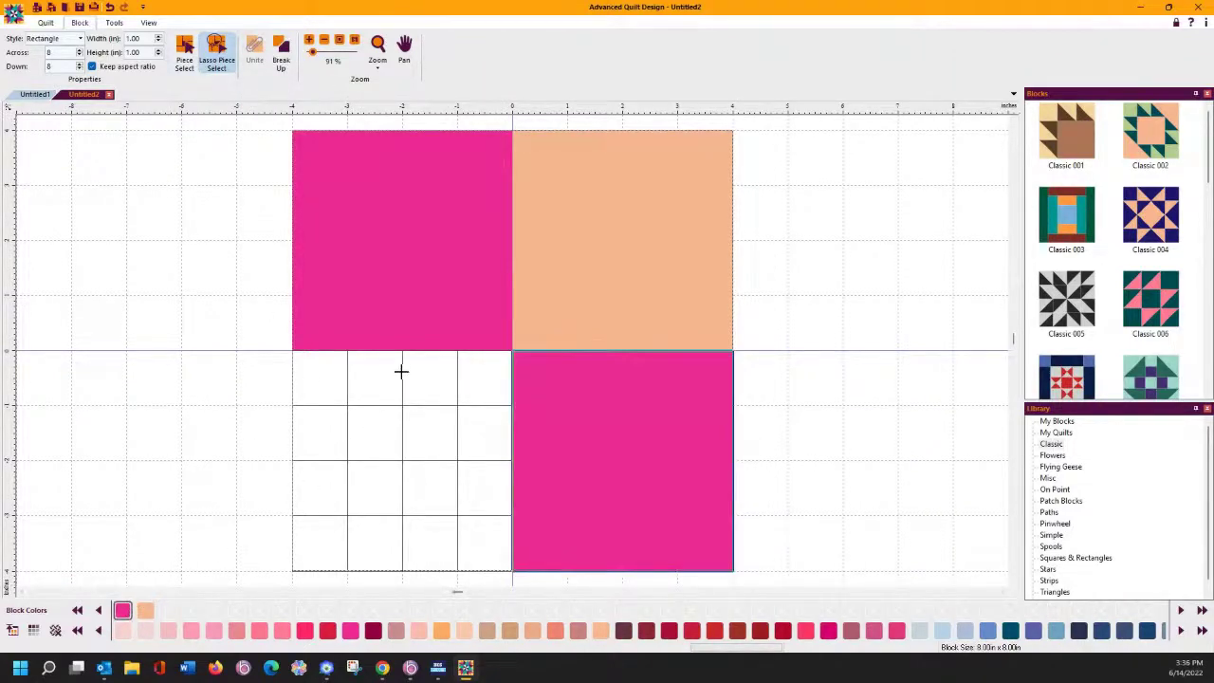
Step: Unite the squares of the block's lower-left quarter into one piece, color it the existing peach, and deselect it
{"action": "mouse_move", "coordinate": [333, 339]}
{"action": "left_mouse_down"}
{"action": "mouse_move", "coordinate": [237, 449]}
{"action": "mouse_move", "coordinate": [274, 577]}
{"action": "mouse_move", "coordinate": [520, 582]}
{"action": "mouse_move", "coordinate": [523, 372]}
{"action": "mouse_move", "coordinate": [496, 336]}
{"action": "mouse_move", "coordinate": [418, 323]}
{"action": "left_mouse_up"}
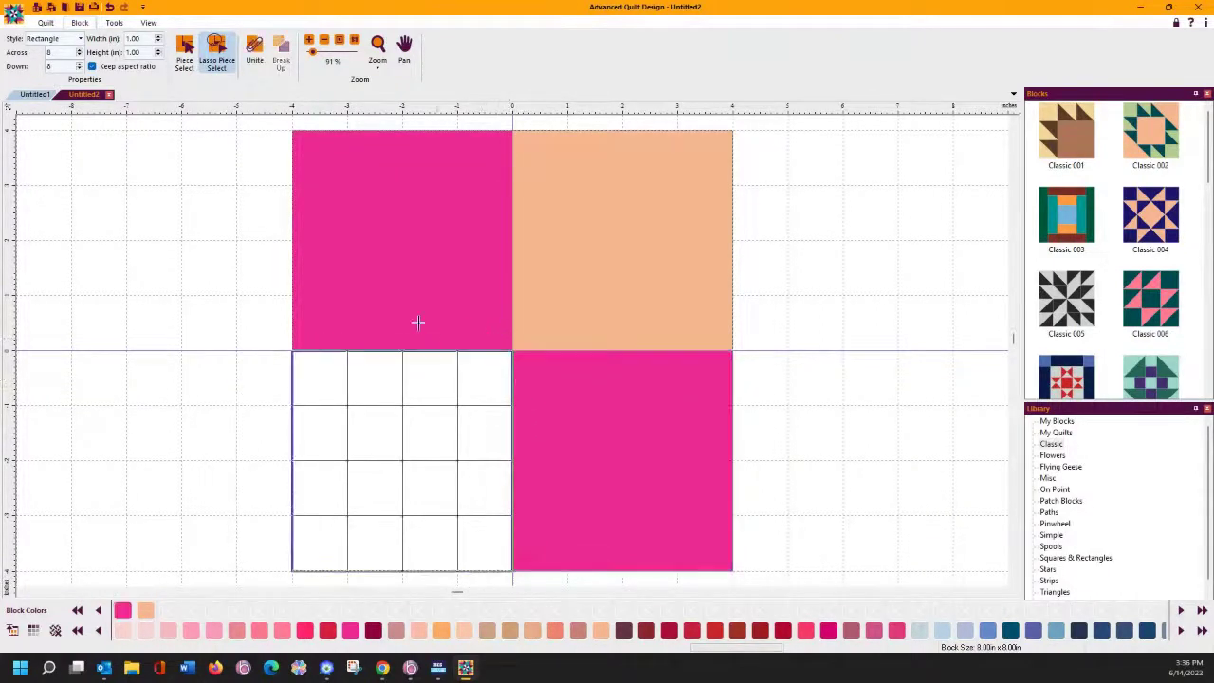
{"action": "left_click", "coordinate": [254, 52]}
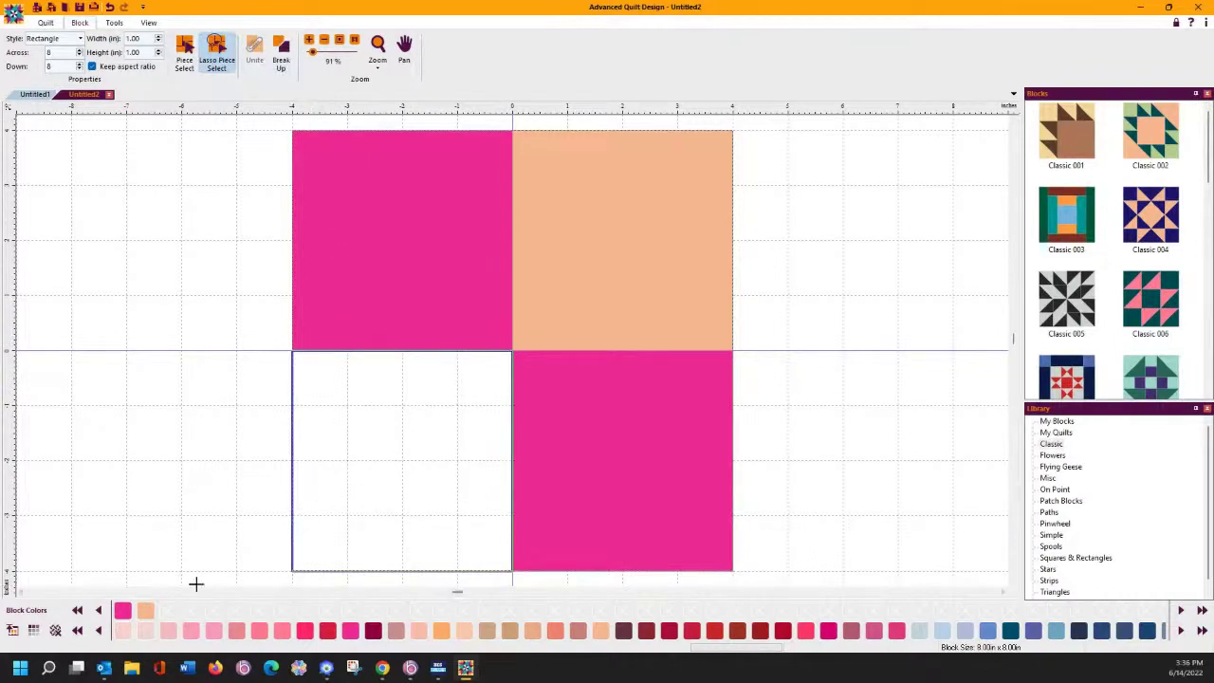
{"action": "left_click", "coordinate": [145, 610]}
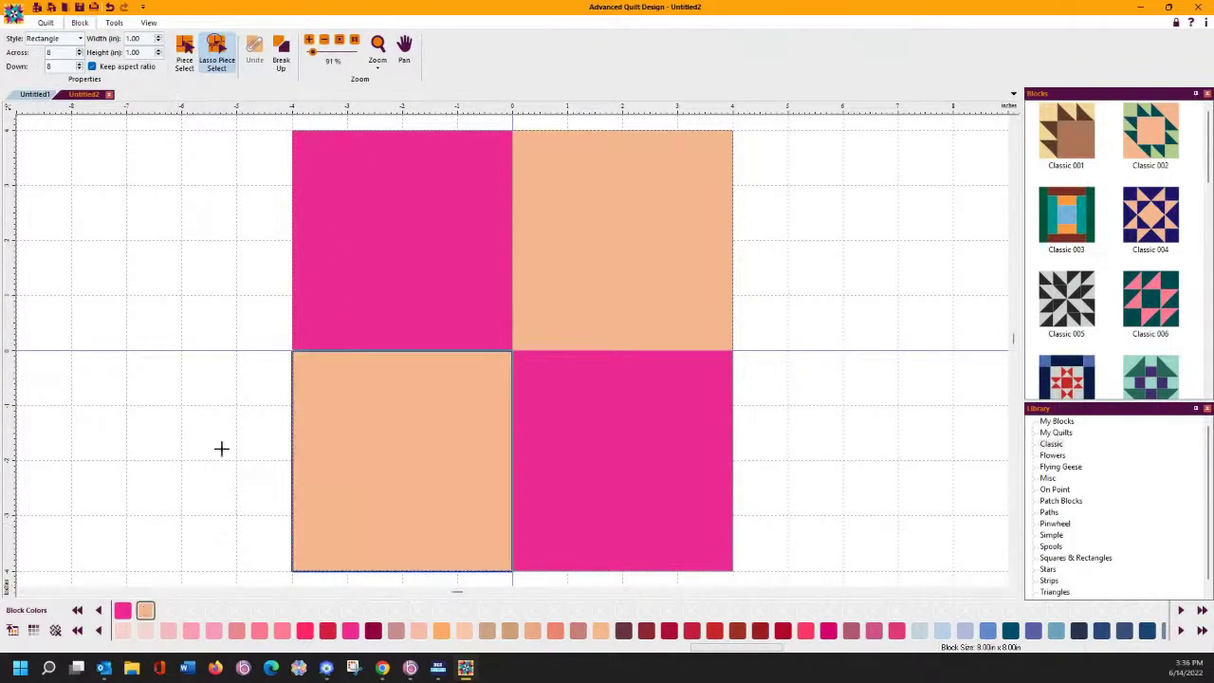
{"action": "left_click", "coordinate": [763, 453]}
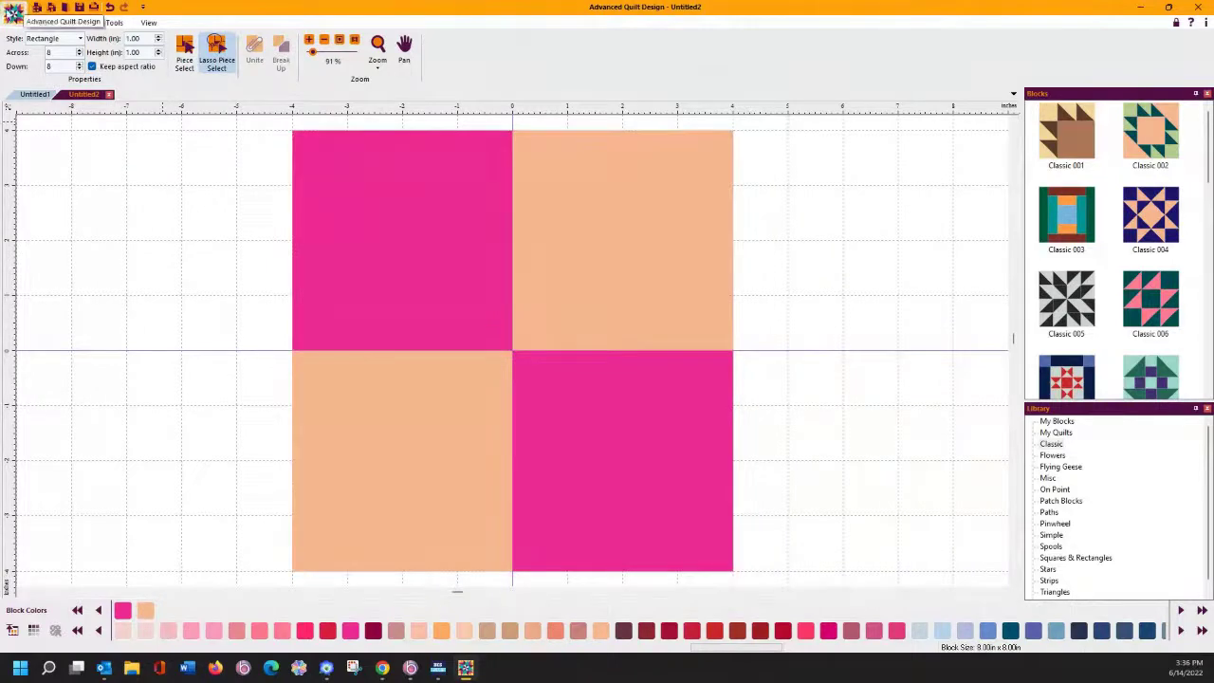
Step: Save the four-patch block to the library as "basic block"
{"action": "left_click", "coordinate": [11, 13]}
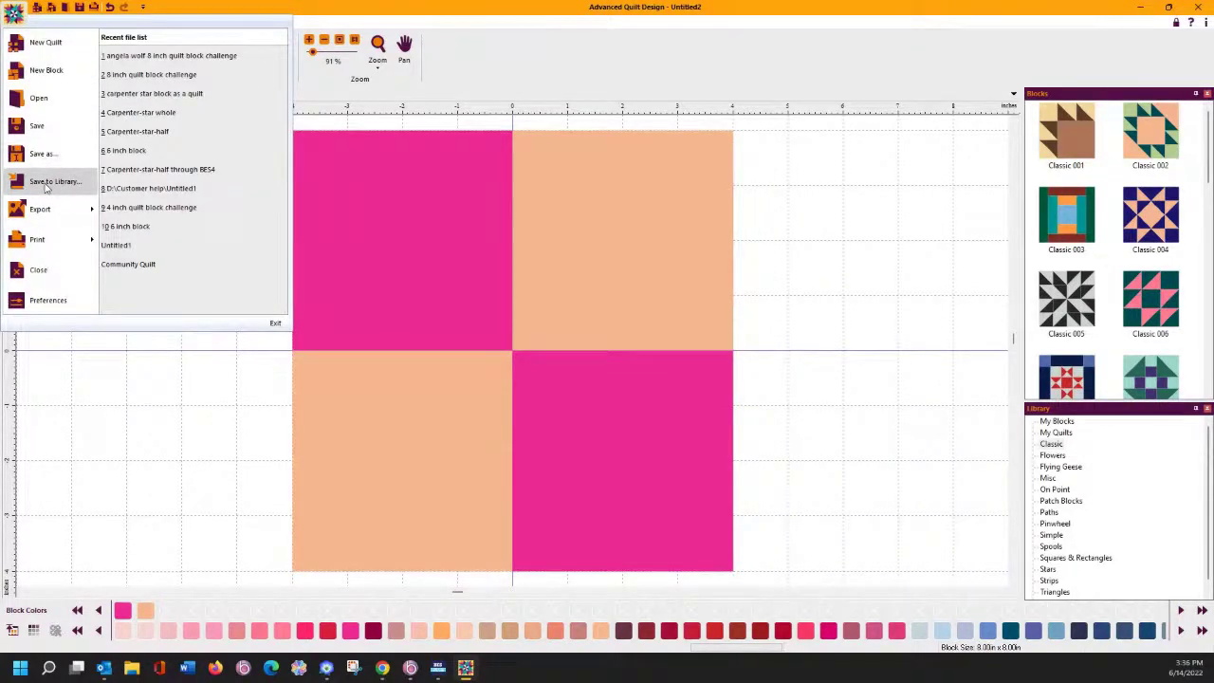
{"action": "left_click", "coordinate": [50, 182]}
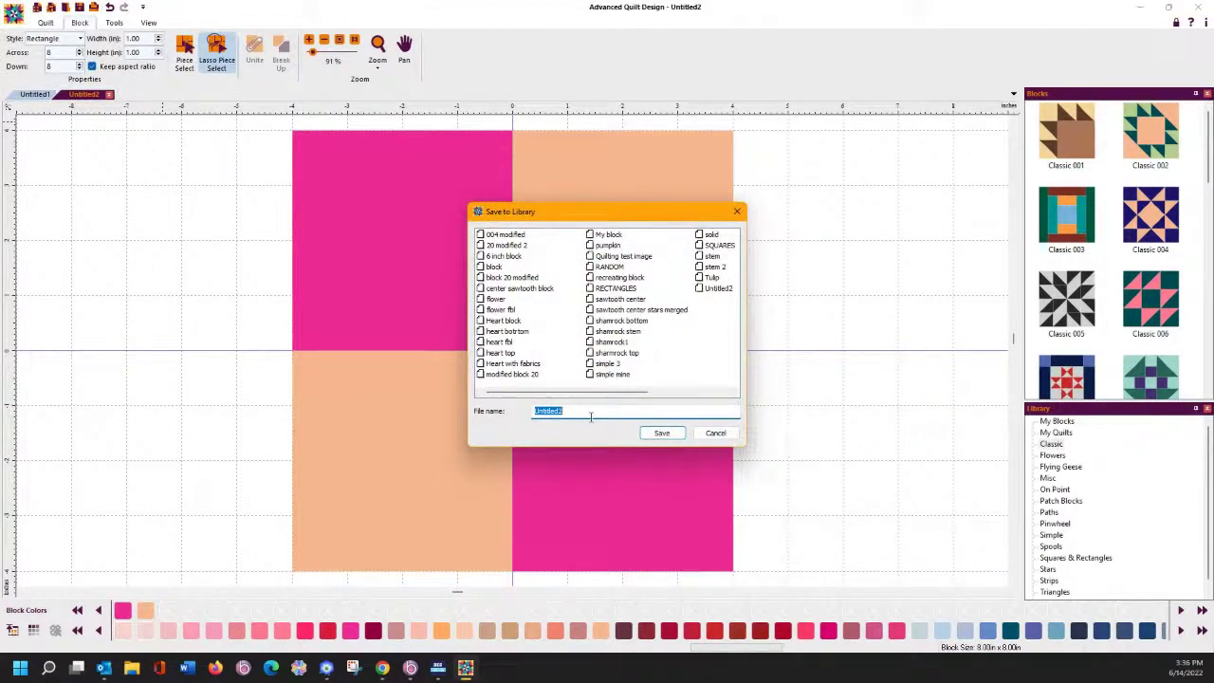
{"action": "type", "text": "basic block"}
{"action": "left_click", "coordinate": [653, 436]}
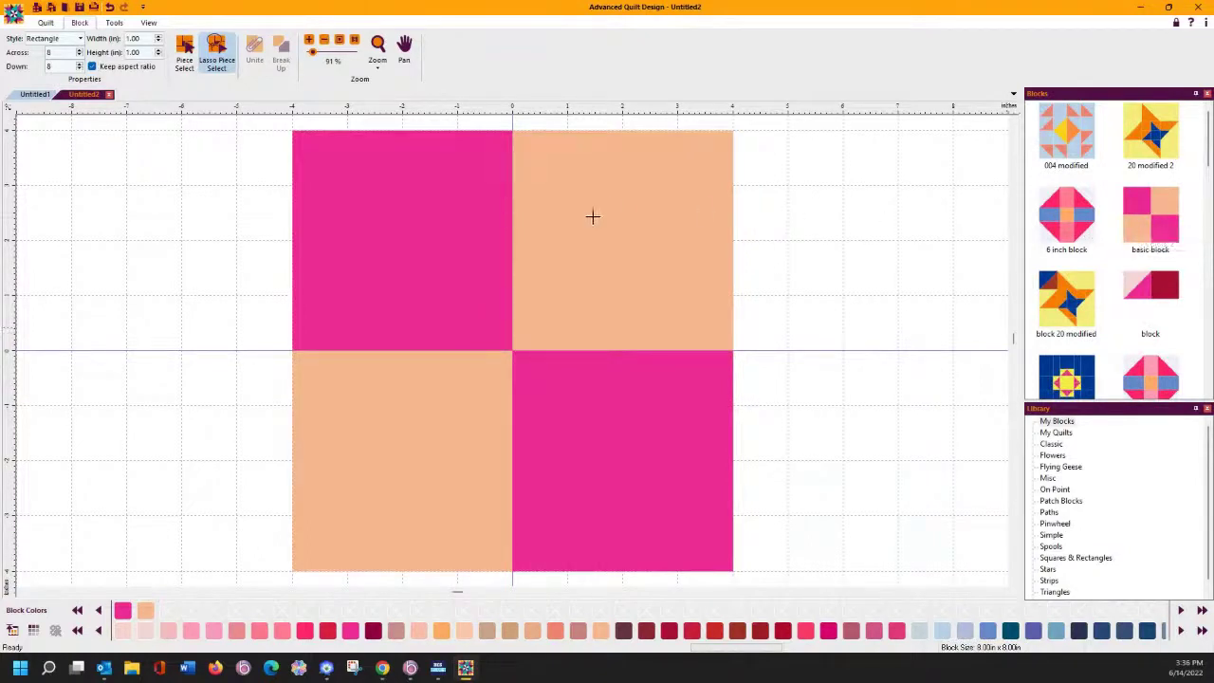
Step: Name the export project "basic block" and try to export it to the preset E:\ folder
{"action": "left_click", "coordinate": [114, 23]}
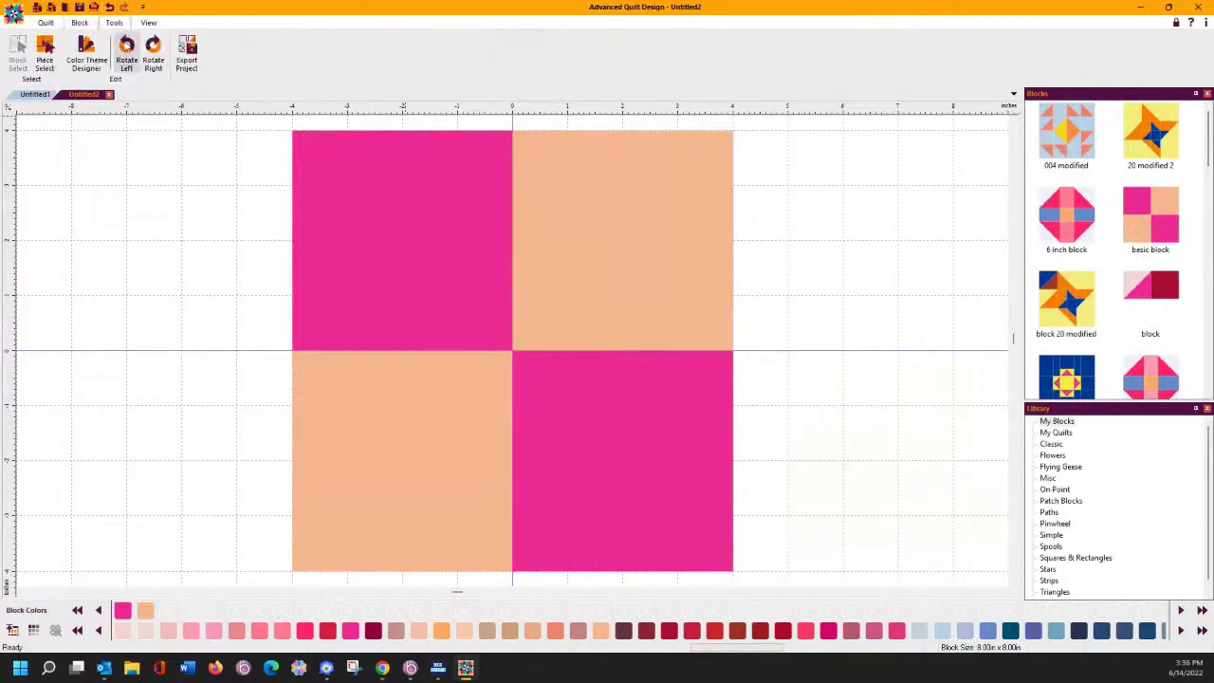
{"action": "left_click", "coordinate": [184, 61]}
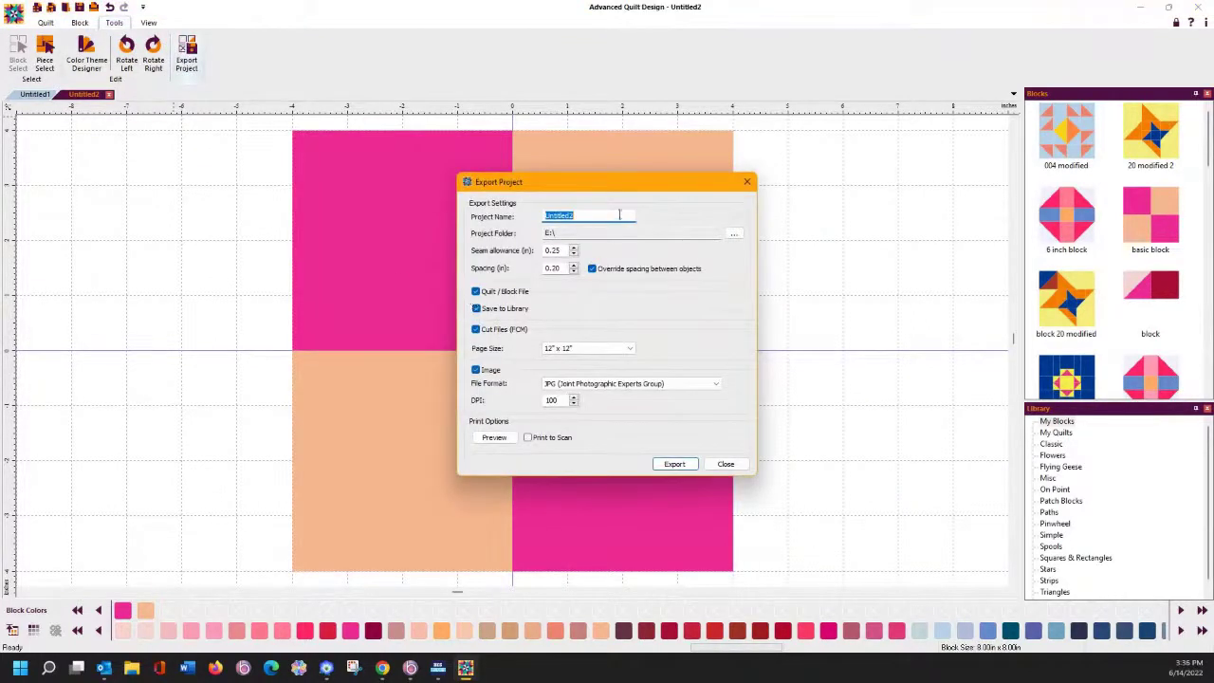
{"action": "type", "text": "basic block"}
{"action": "left_click", "coordinate": [673, 463]}
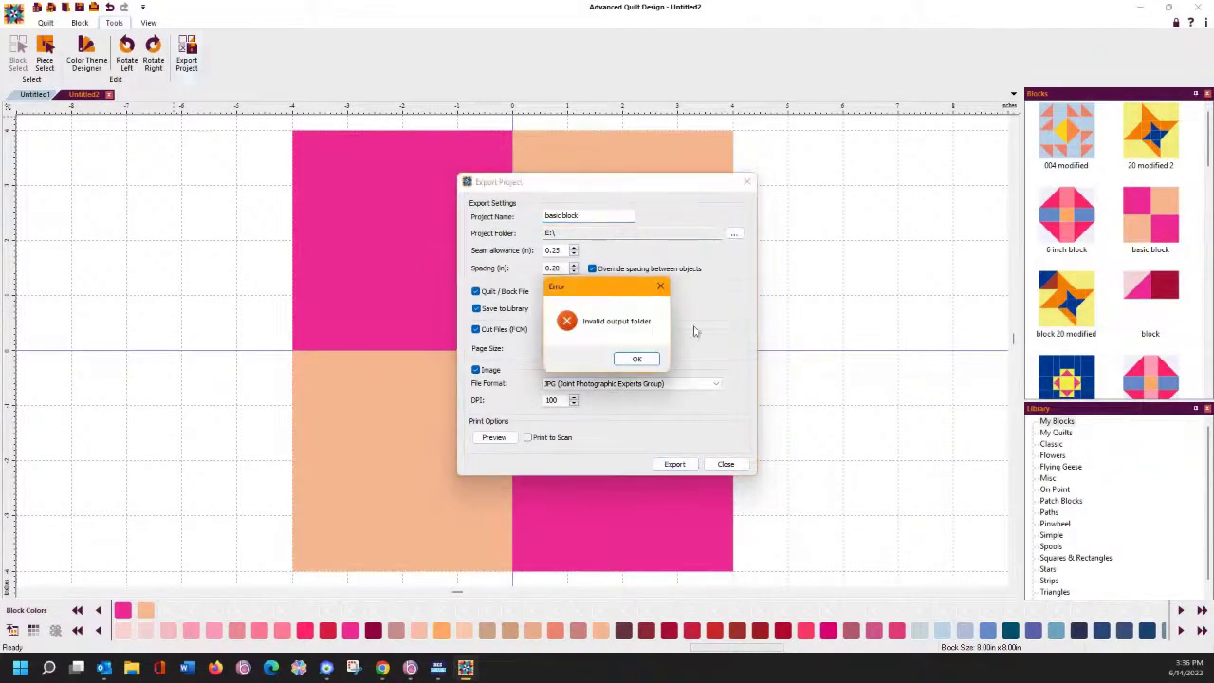
{"action": "left_click", "coordinate": [631, 360]}
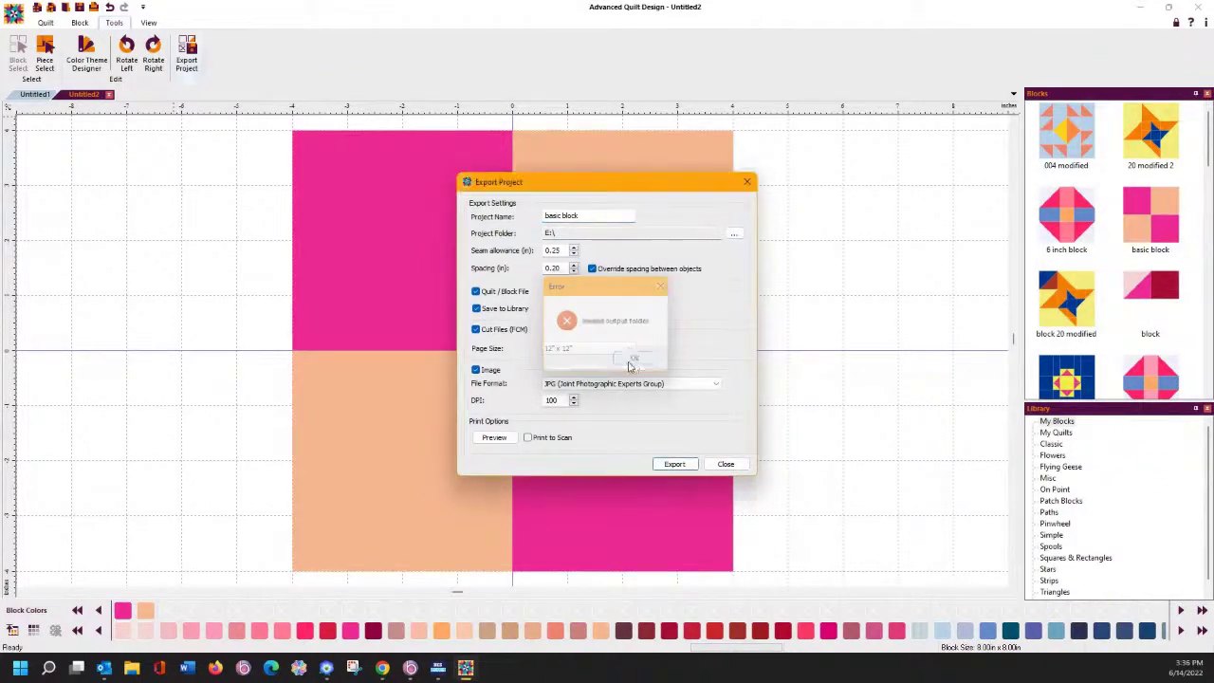
Step: Set the project folder to the presenter's Facebook Live files folder on Data (D:) and export the project
{"action": "left_click", "coordinate": [733, 233]}
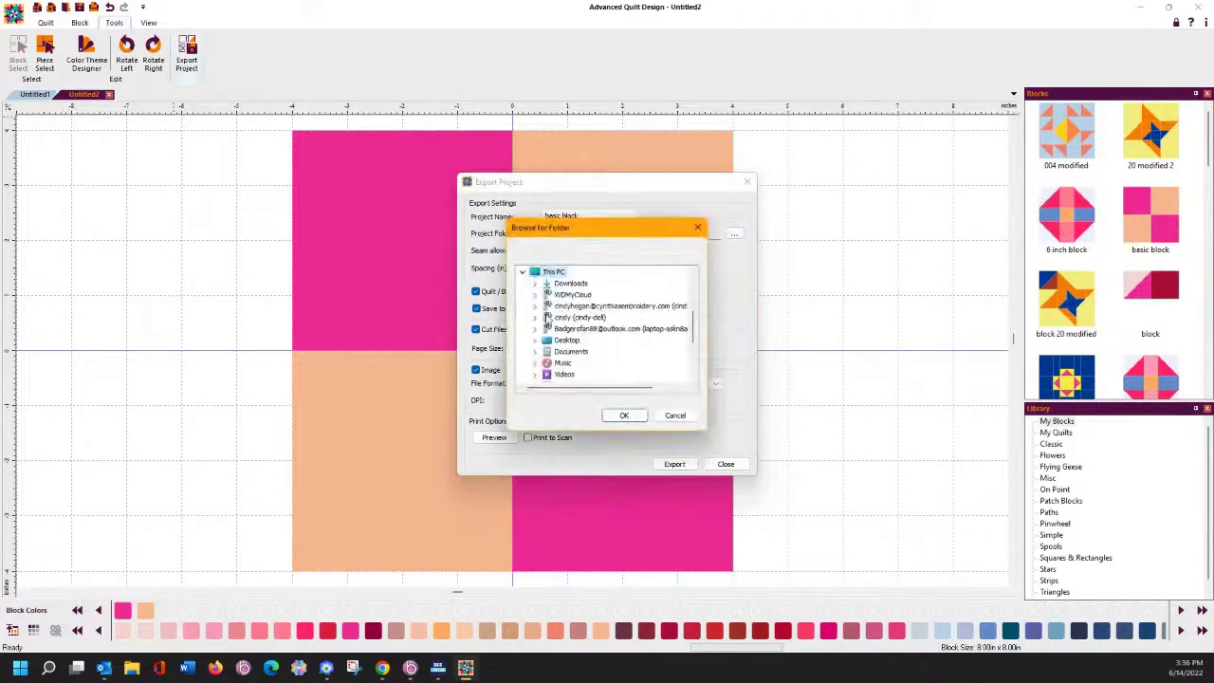
{"action": "scroll", "coordinate": [588, 346], "scroll_direction": "down", "scroll_amount": 2}
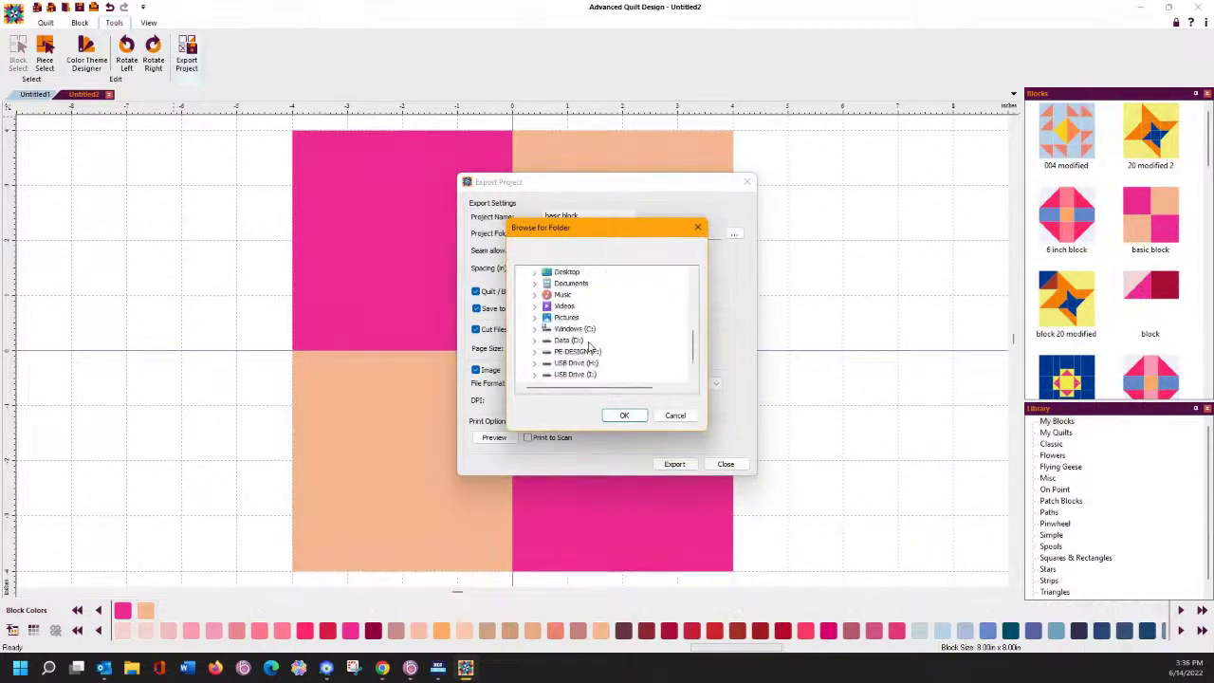
{"action": "scroll", "coordinate": [566, 368], "scroll_direction": "down", "scroll_amount": 1}
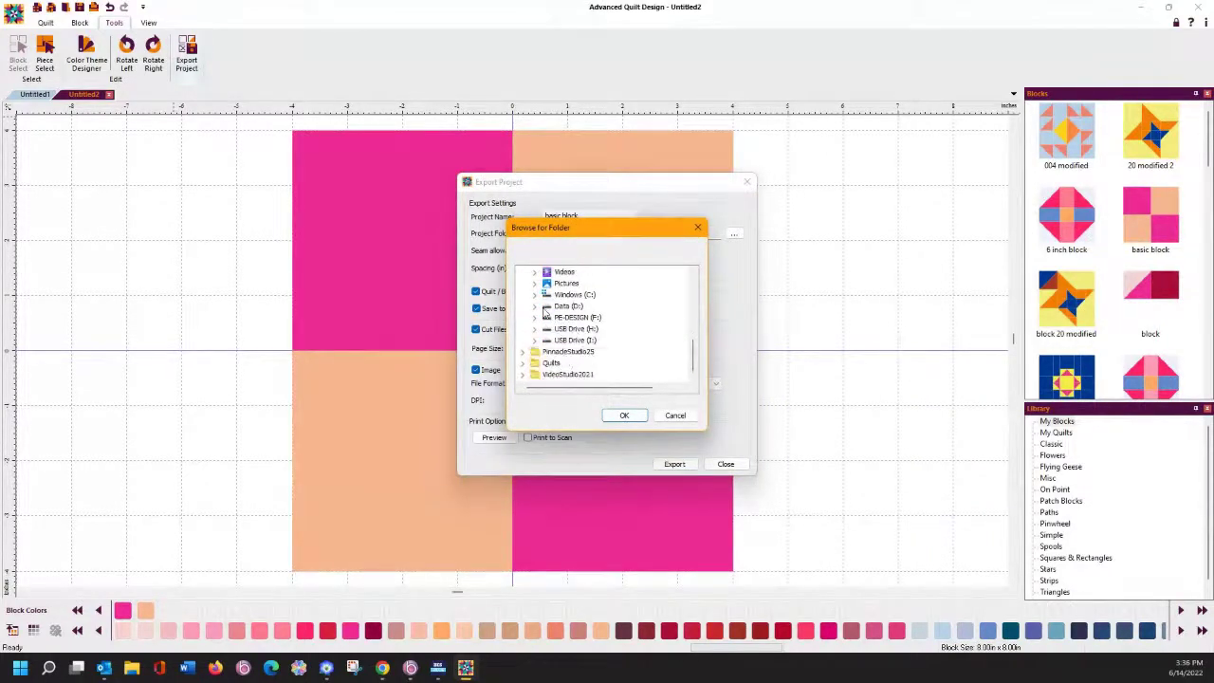
{"action": "left_click", "coordinate": [534, 306]}
{"action": "scroll", "coordinate": [569, 322], "scroll_direction": "down", "scroll_amount": 5}
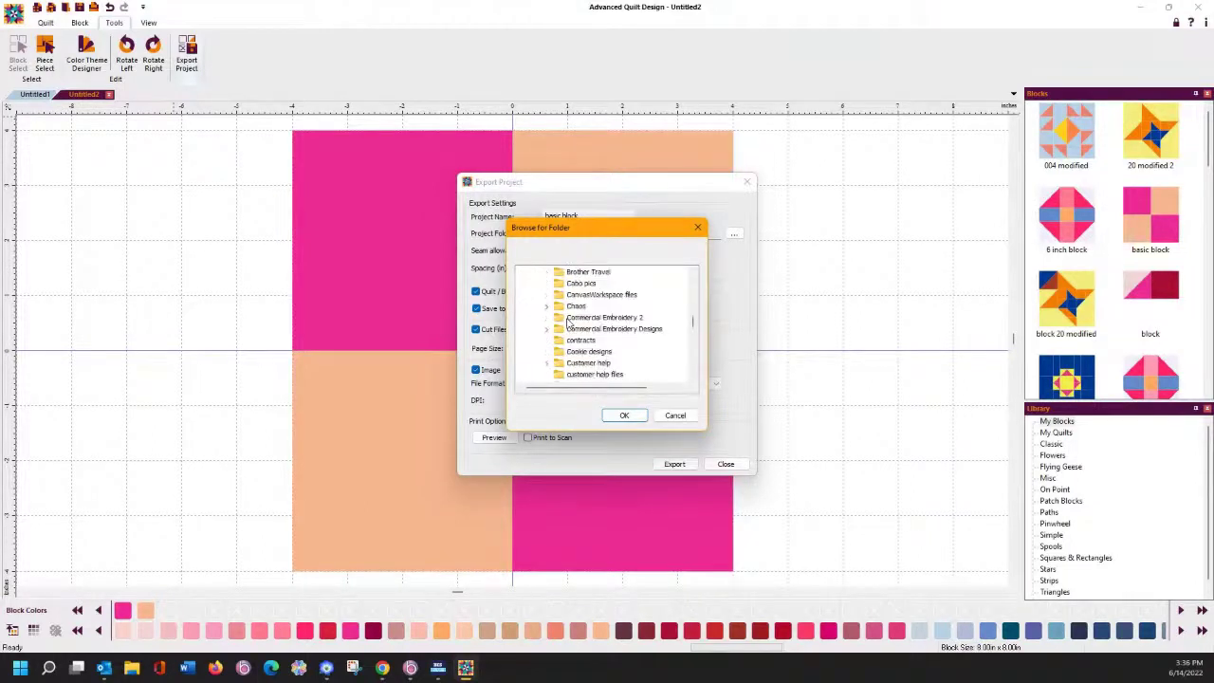
{"action": "scroll", "coordinate": [569, 323], "scroll_direction": "down", "scroll_amount": 3}
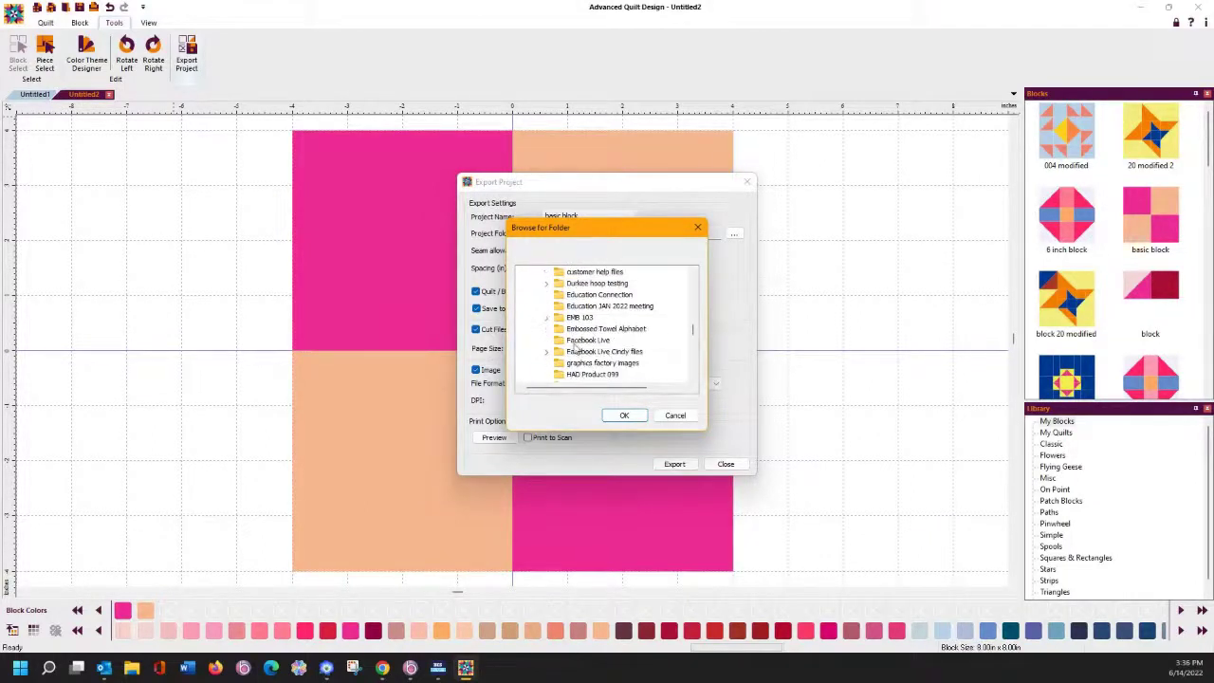
{"action": "left_click", "coordinate": [576, 353]}
{"action": "left_click", "coordinate": [625, 417]}
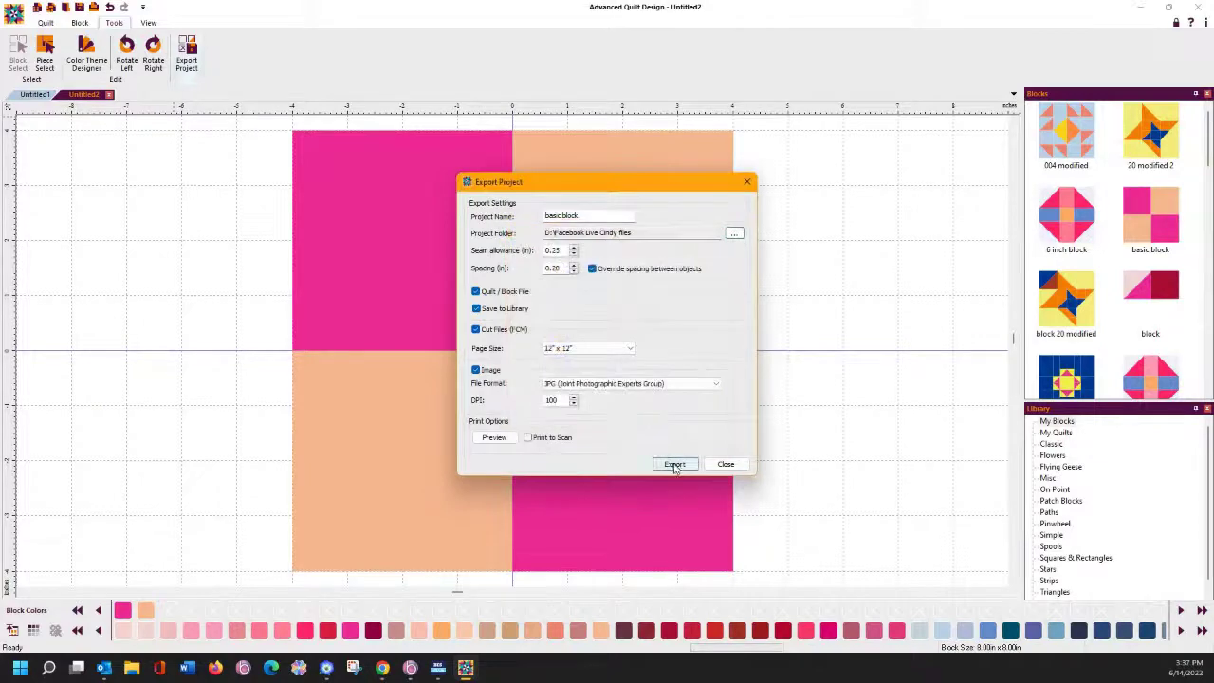
{"action": "left_click", "coordinate": [674, 463]}
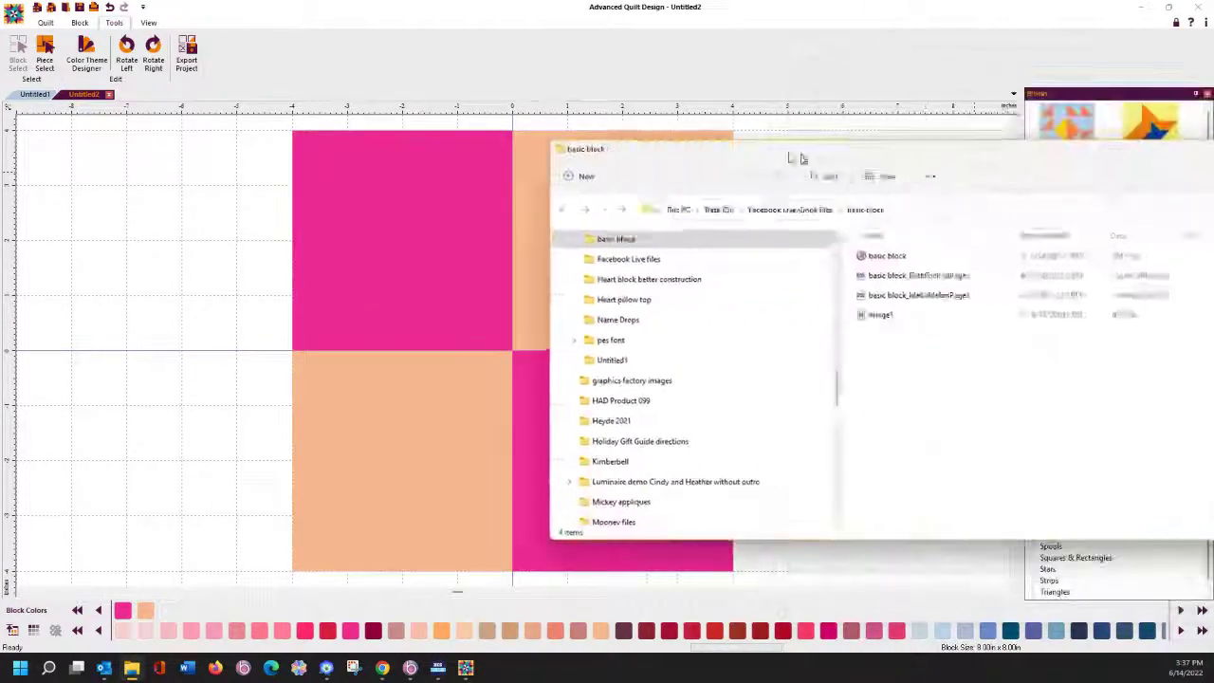
Step: Examine the exported files in the "basic block" folder, and return to the quilt design to look through the saved blocks
{"action": "left_click_drag", "start_coordinate": [799, 157], "coordinate": [318, 142]}
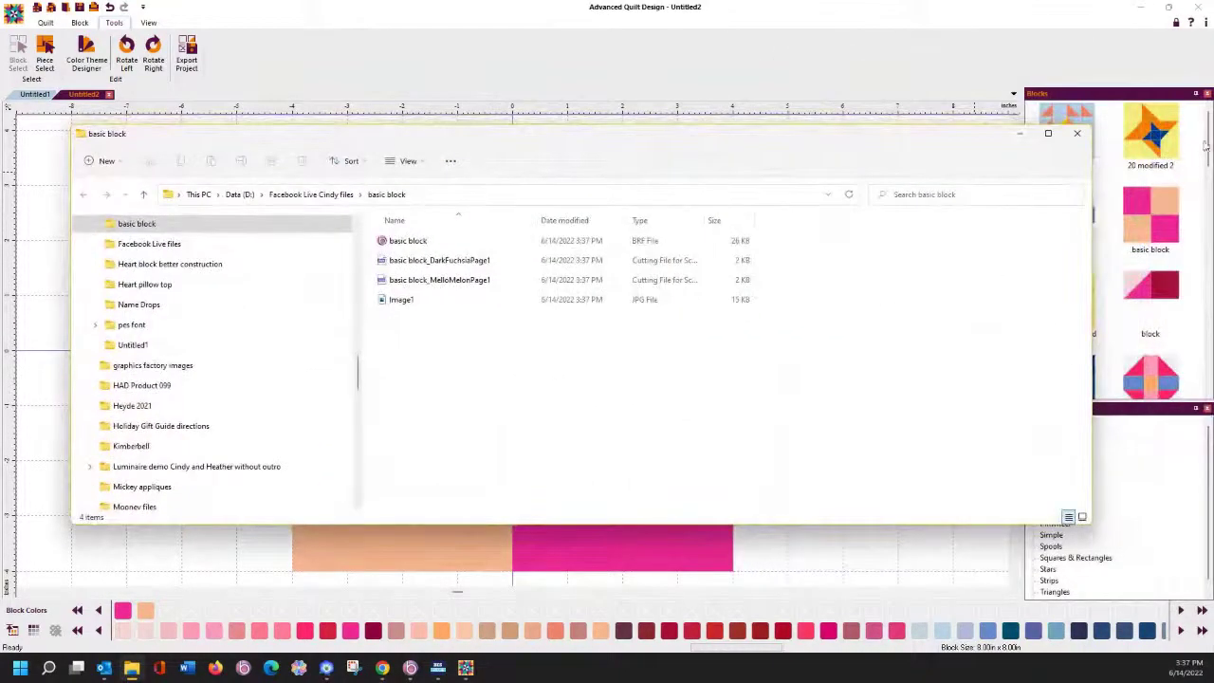
{"action": "left_click", "coordinate": [1190, 175]}
{"action": "scroll", "coordinate": [1196, 194], "scroll_direction": "down", "scroll_amount": 10}
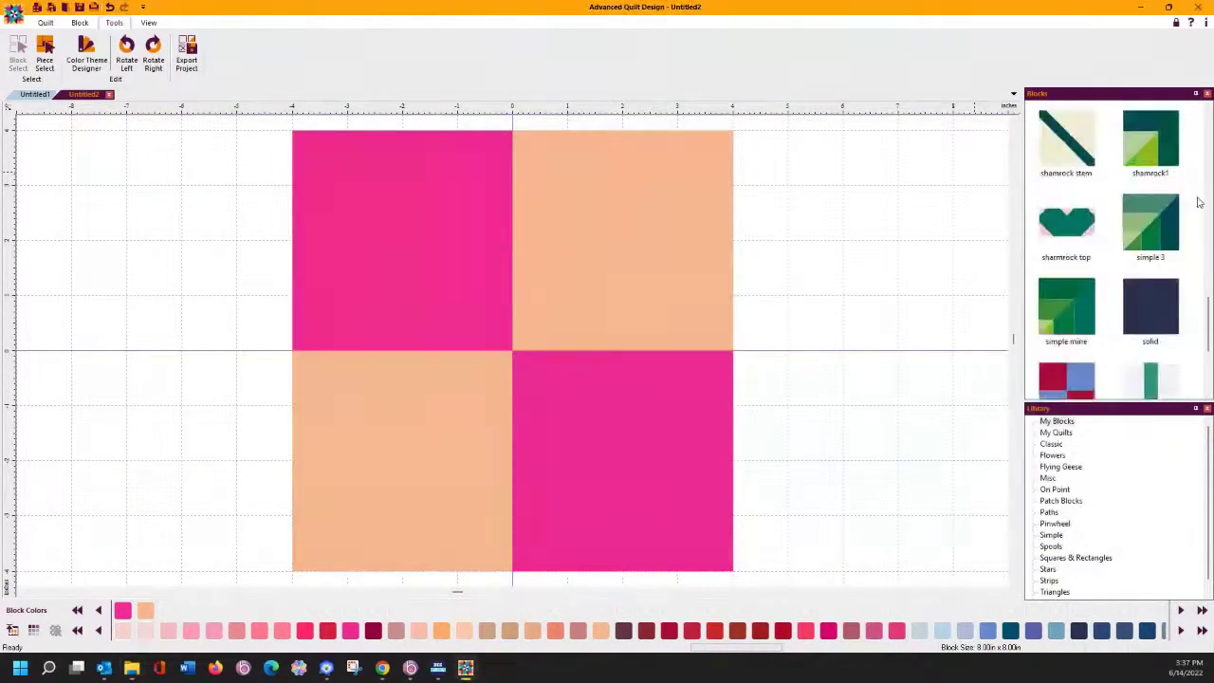
{"action": "scroll", "coordinate": [1197, 202], "scroll_direction": "up", "scroll_amount": 10}
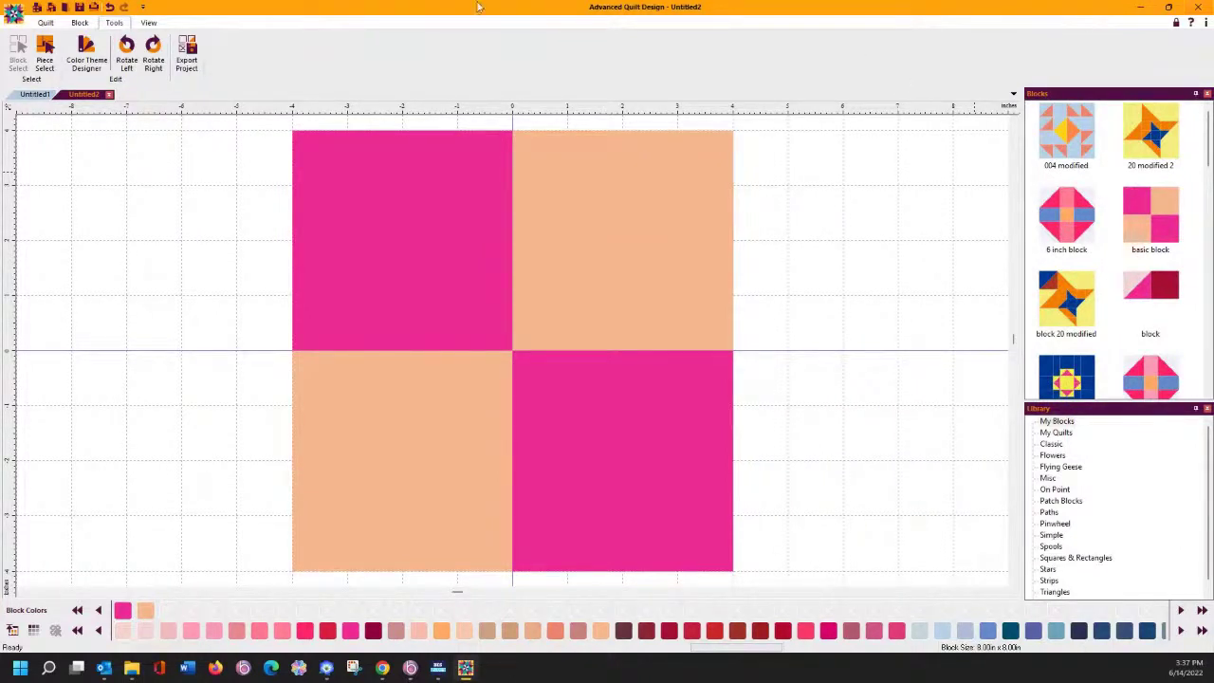
Step: Start saving the block under a new file name and browse to the ProgramData > Pacesetter folder on Windows (C:)
{"action": "left_click", "coordinate": [14, 13]}
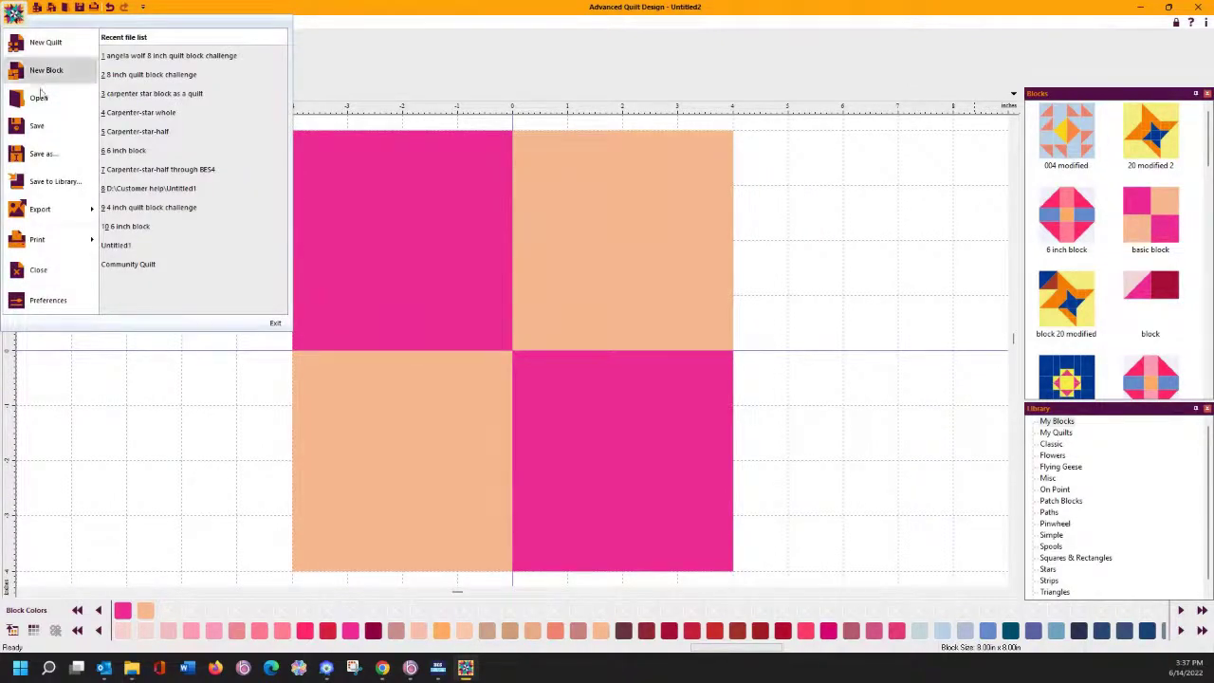
{"action": "left_click", "coordinate": [56, 166]}
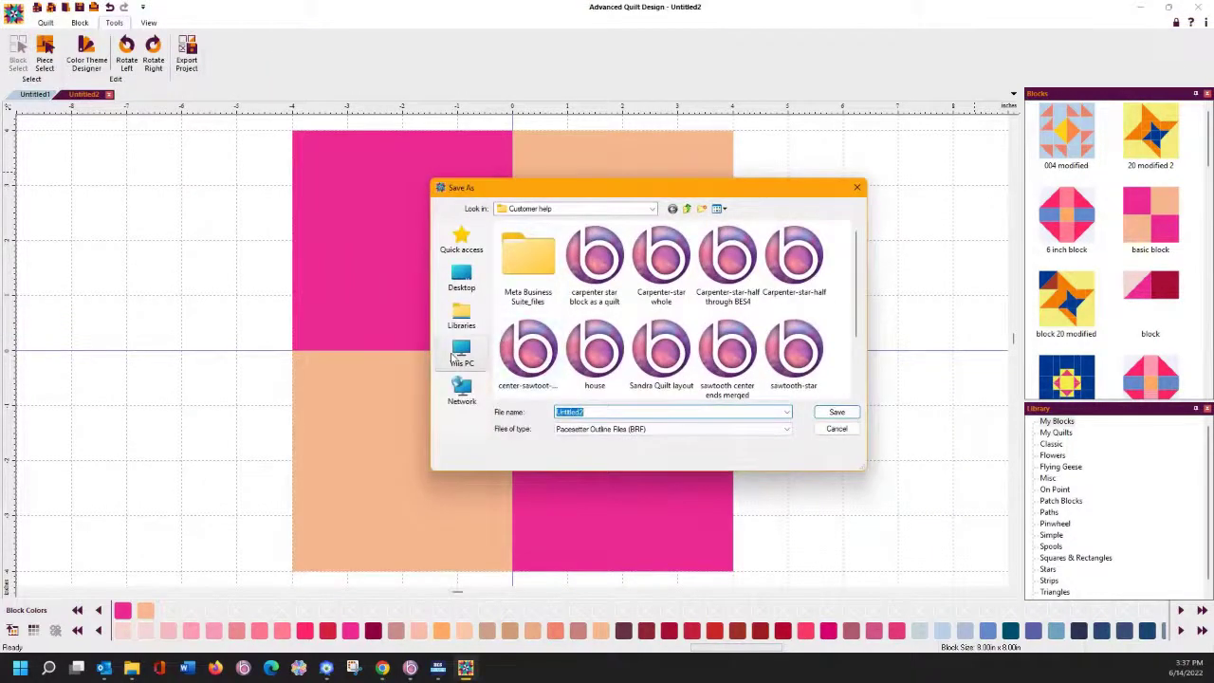
{"action": "left_click", "coordinate": [459, 353]}
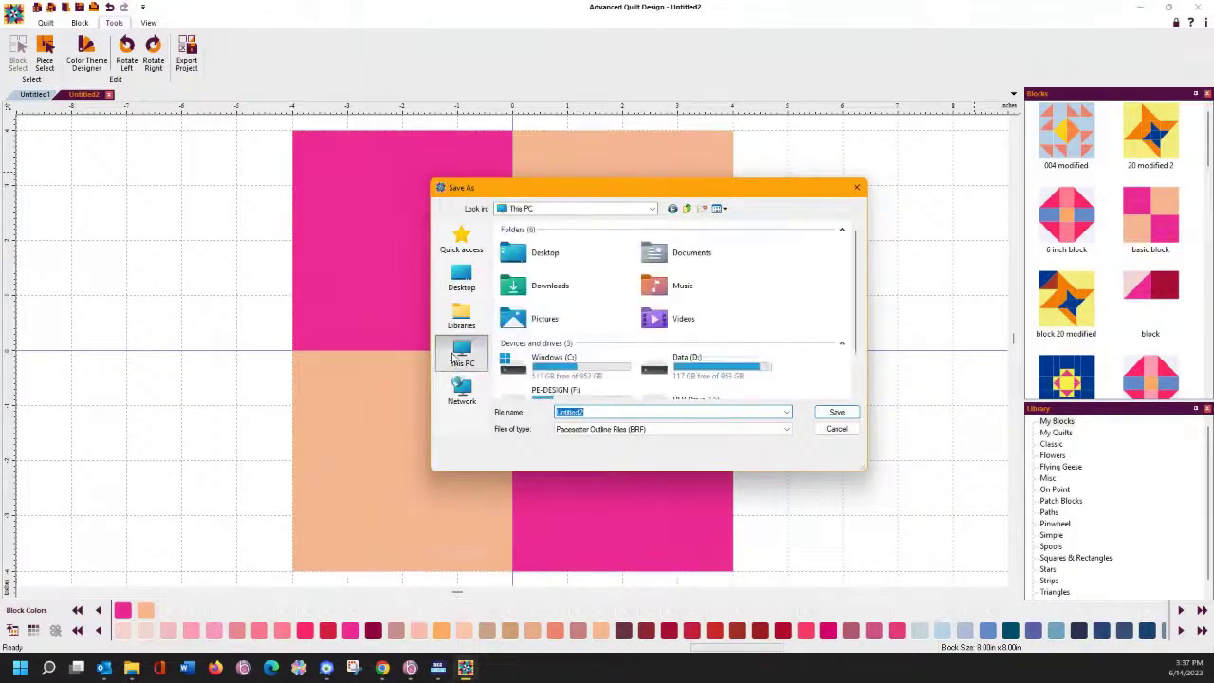
{"action": "double_click", "coordinate": [554, 361]}
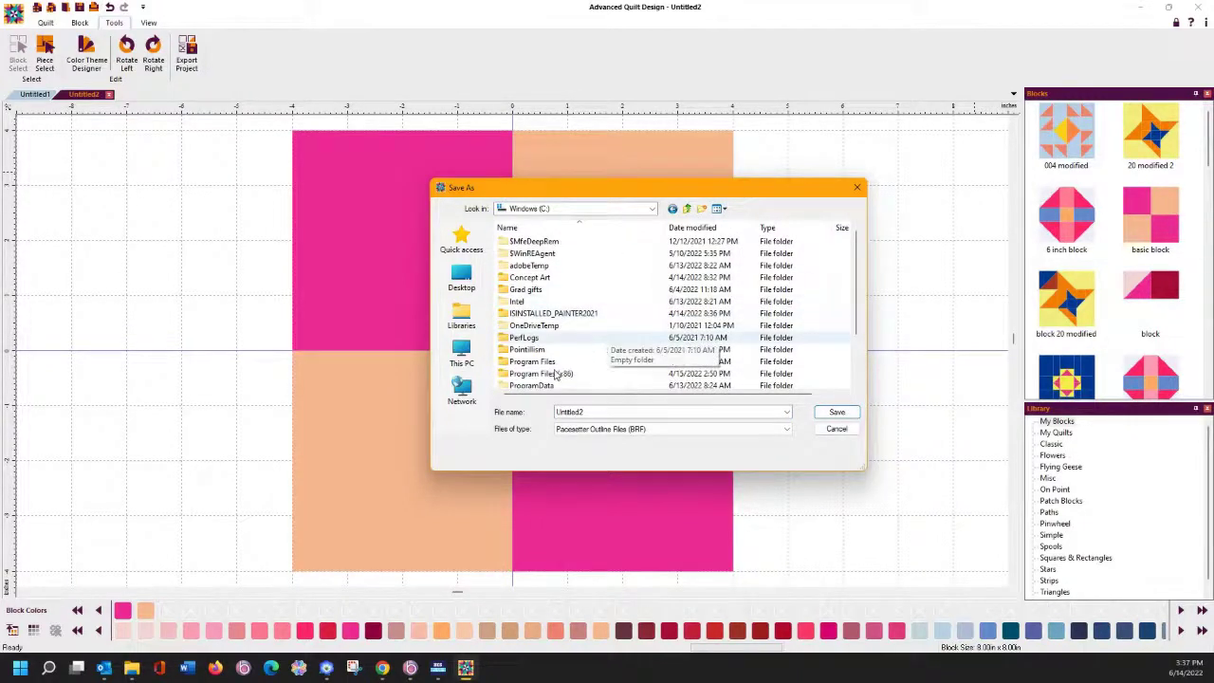
{"action": "scroll", "coordinate": [559, 358], "scroll_direction": "down", "scroll_amount": 1}
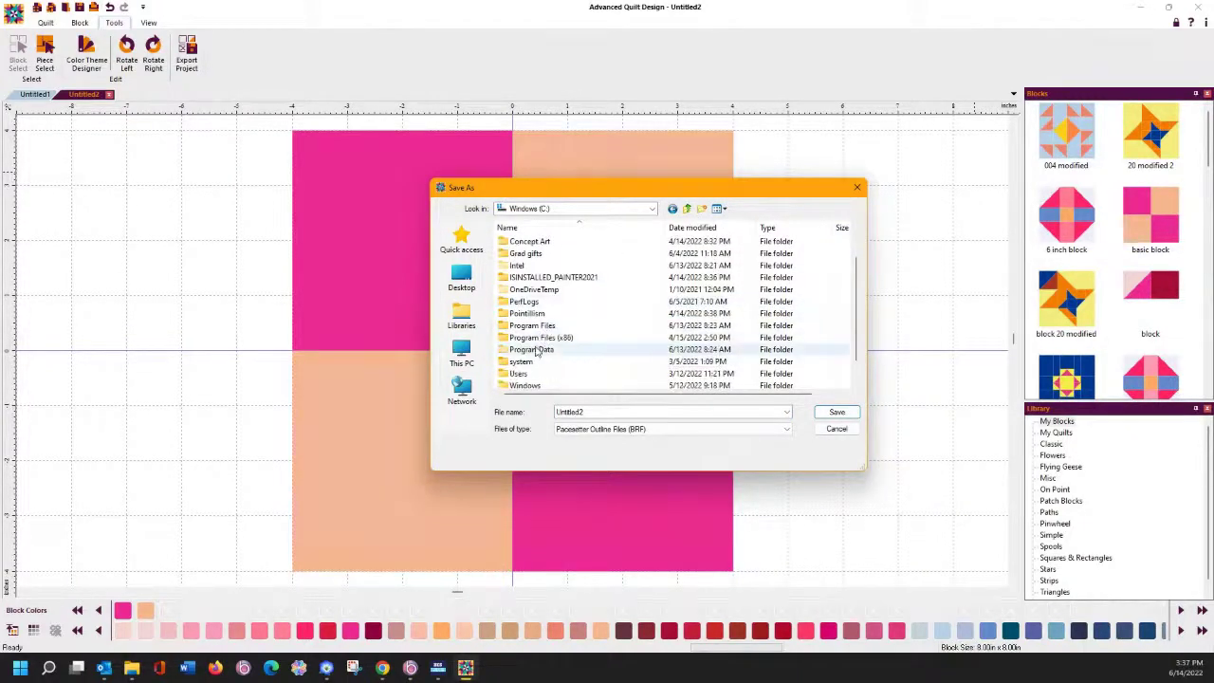
{"action": "double_click", "coordinate": [531, 351]}
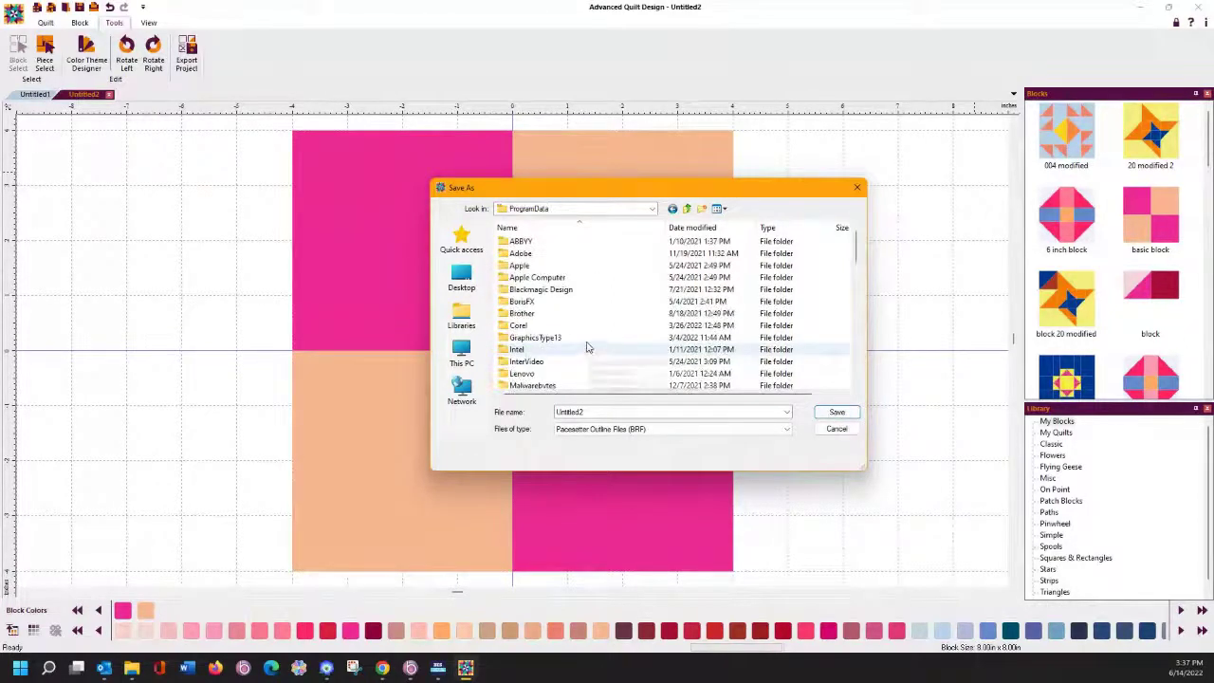
{"action": "scroll", "coordinate": [583, 335], "scroll_direction": "down", "scroll_amount": 4}
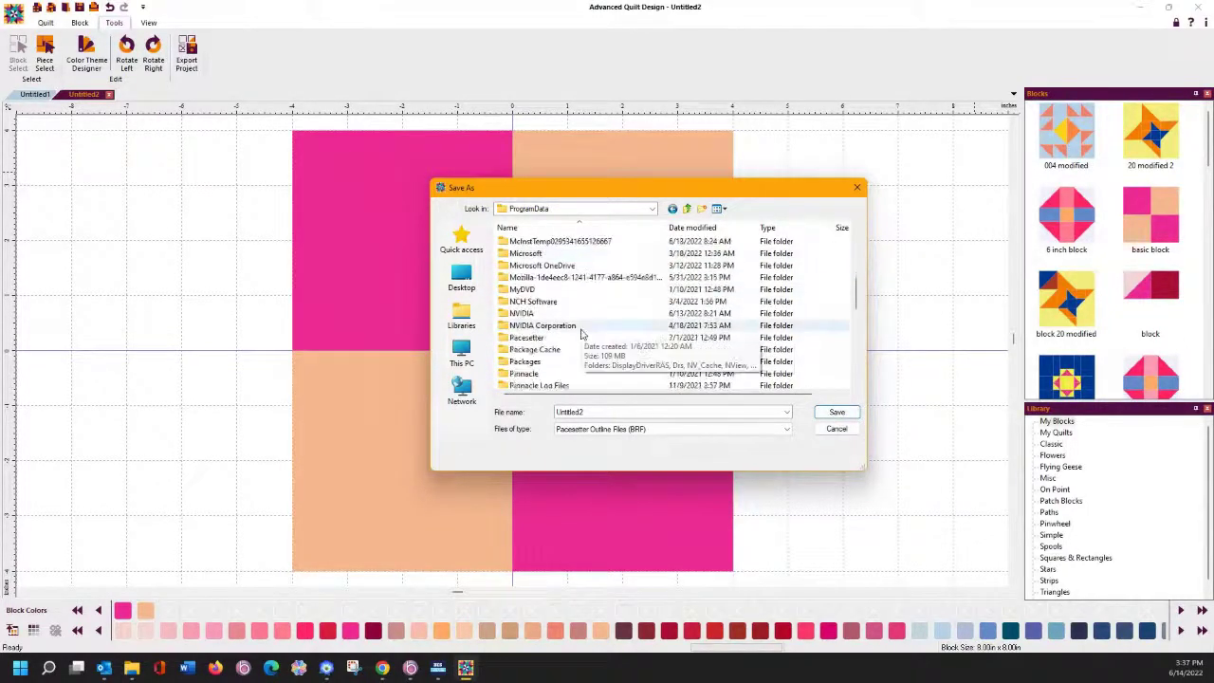
{"action": "double_click", "coordinate": [527, 339]}
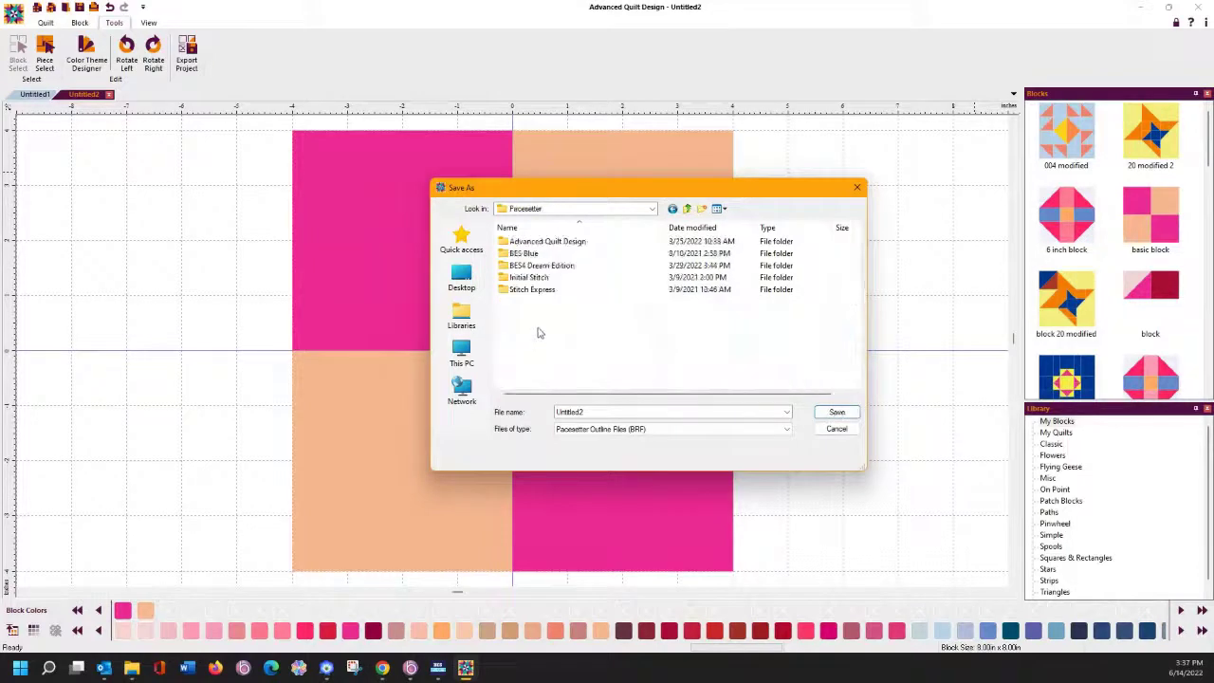
Step: Look through the block files in Advanced Quilt Design > Library > Blocks > My Blocks, and leave without saving the file
{"action": "double_click", "coordinate": [531, 242]}
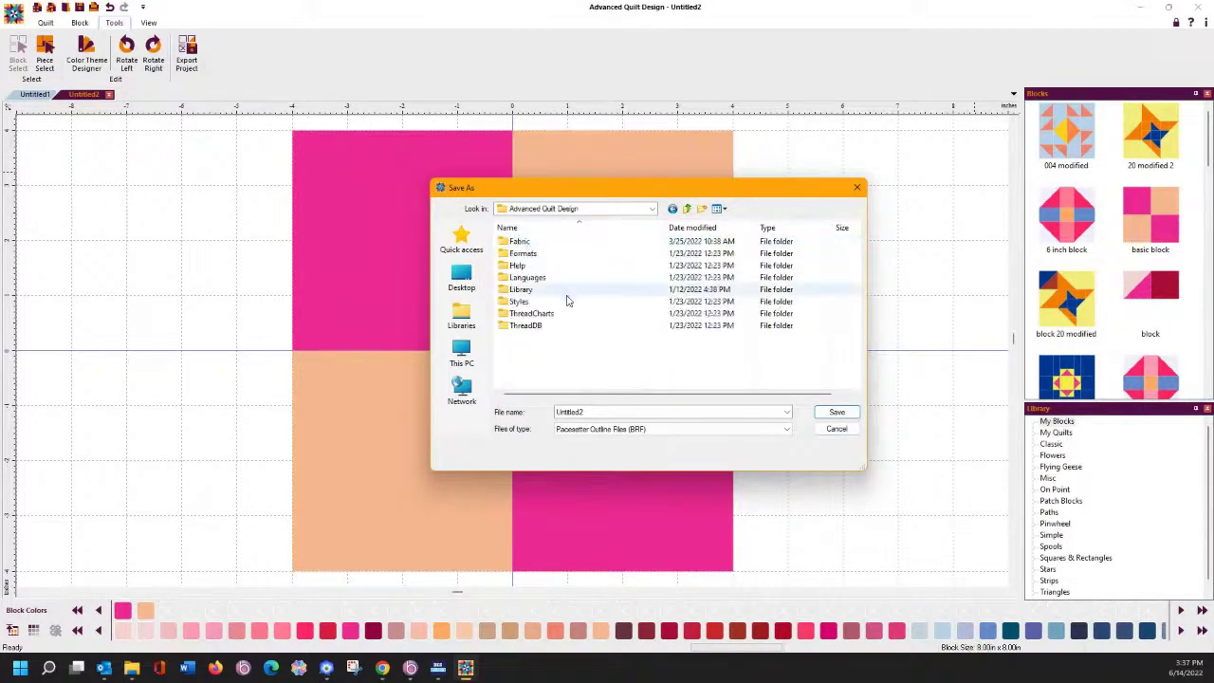
{"action": "double_click", "coordinate": [536, 290]}
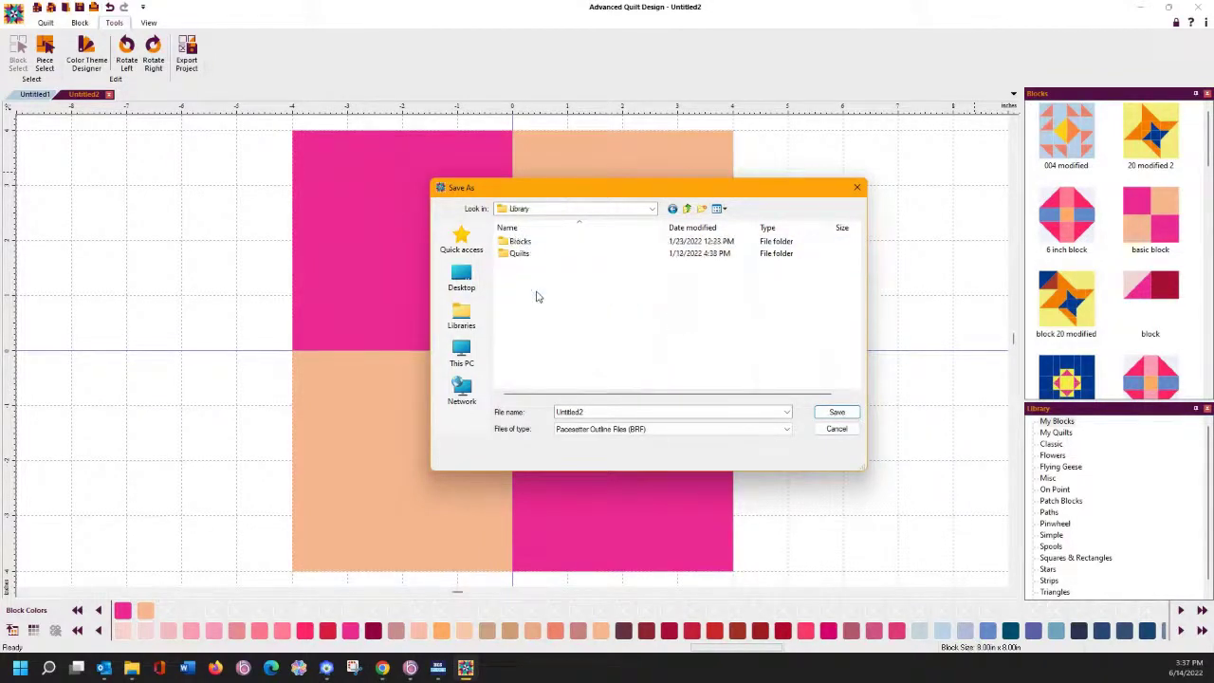
{"action": "double_click", "coordinate": [522, 241]}
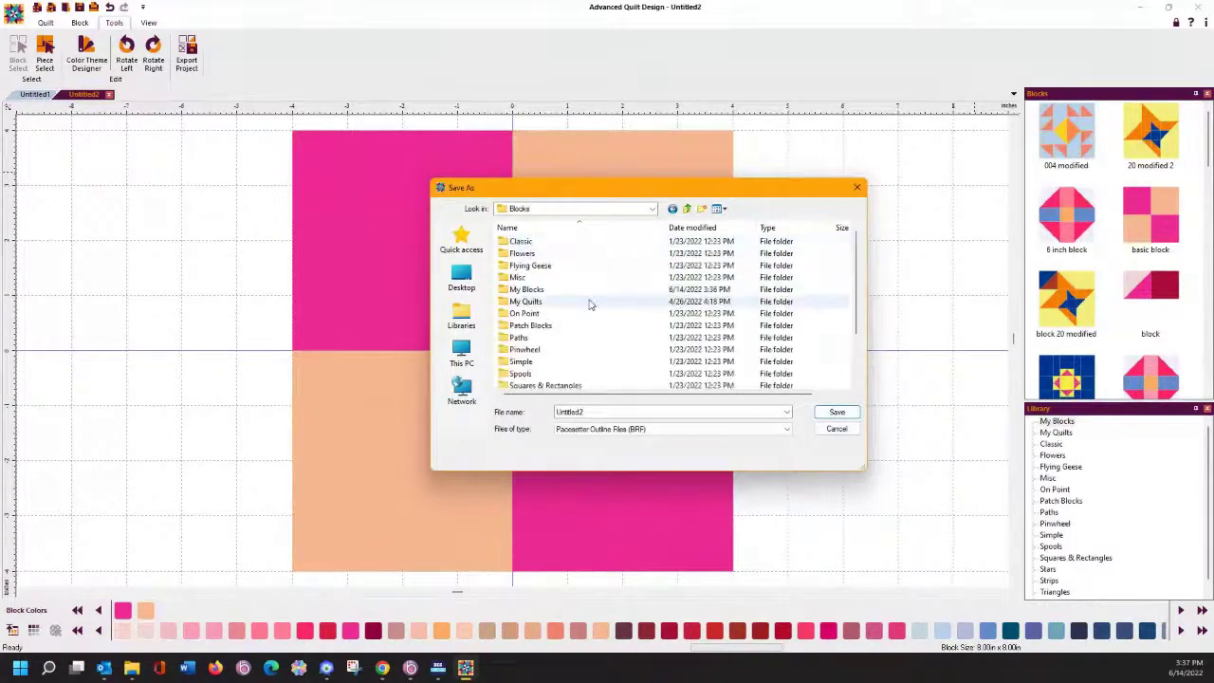
{"action": "double_click", "coordinate": [526, 290]}
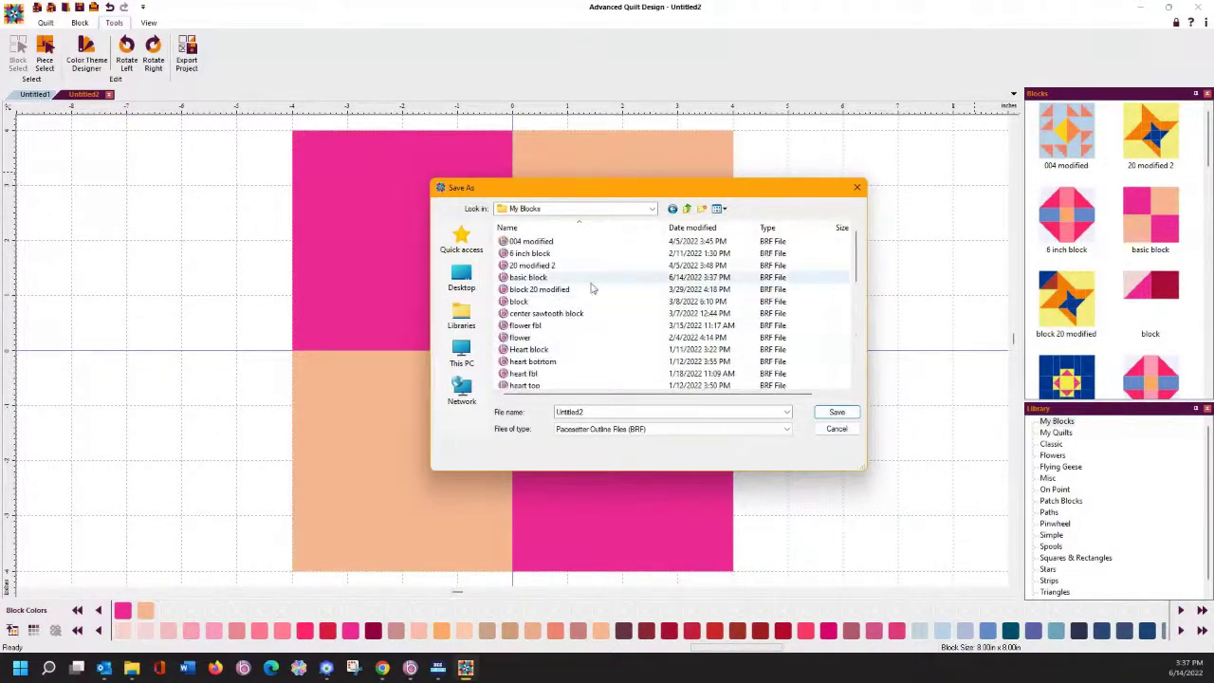
{"action": "scroll", "coordinate": [583, 300], "scroll_direction": "down", "scroll_amount": 5}
{"action": "scroll", "coordinate": [583, 300], "scroll_direction": "down", "scroll_amount": 3}
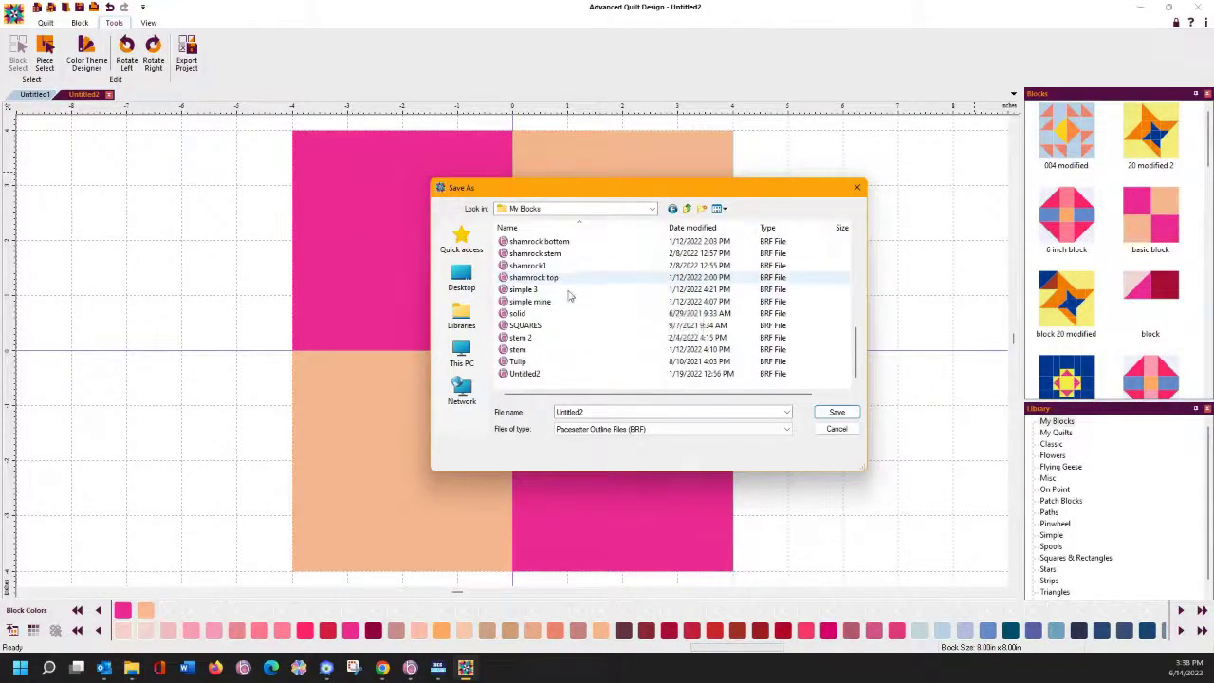
{"action": "scroll", "coordinate": [597, 334], "scroll_direction": "up", "scroll_amount": 1}
{"action": "scroll", "coordinate": [594, 329], "scroll_direction": "up", "scroll_amount": 10}
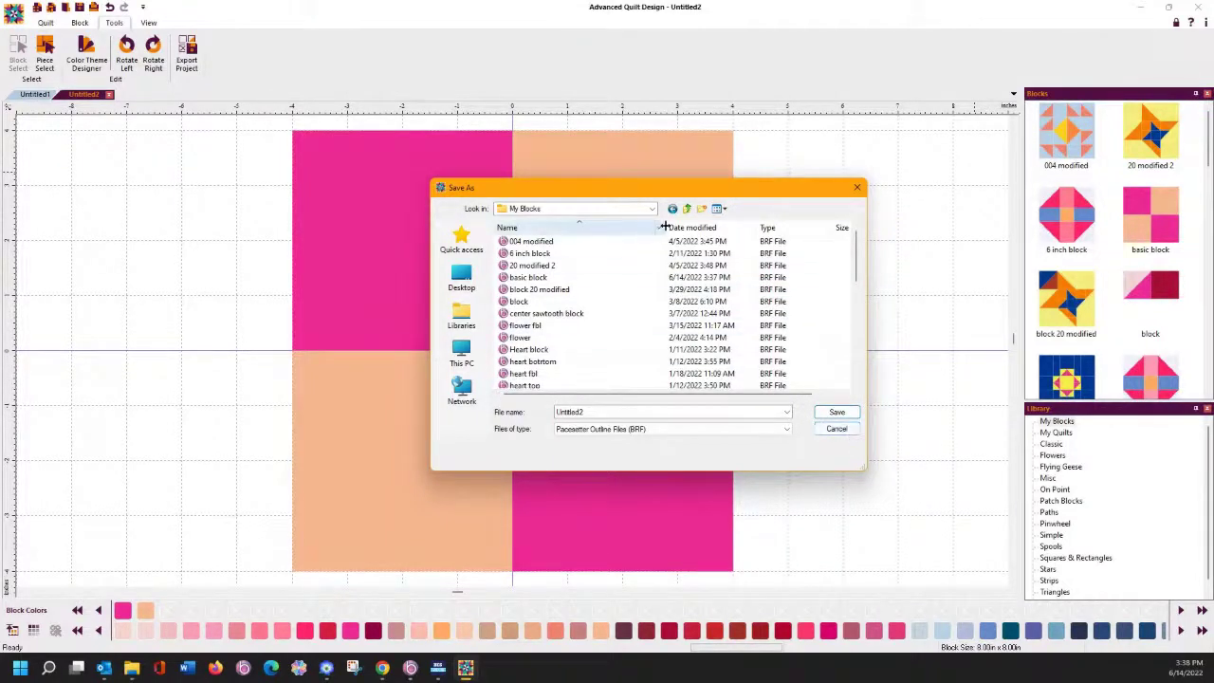
{"action": "left_click", "coordinate": [835, 428]}
Step: Check the Hidden items display option in File Explorer, and close the "basic block" folder window
{"action": "left_click", "coordinate": [132, 668]}
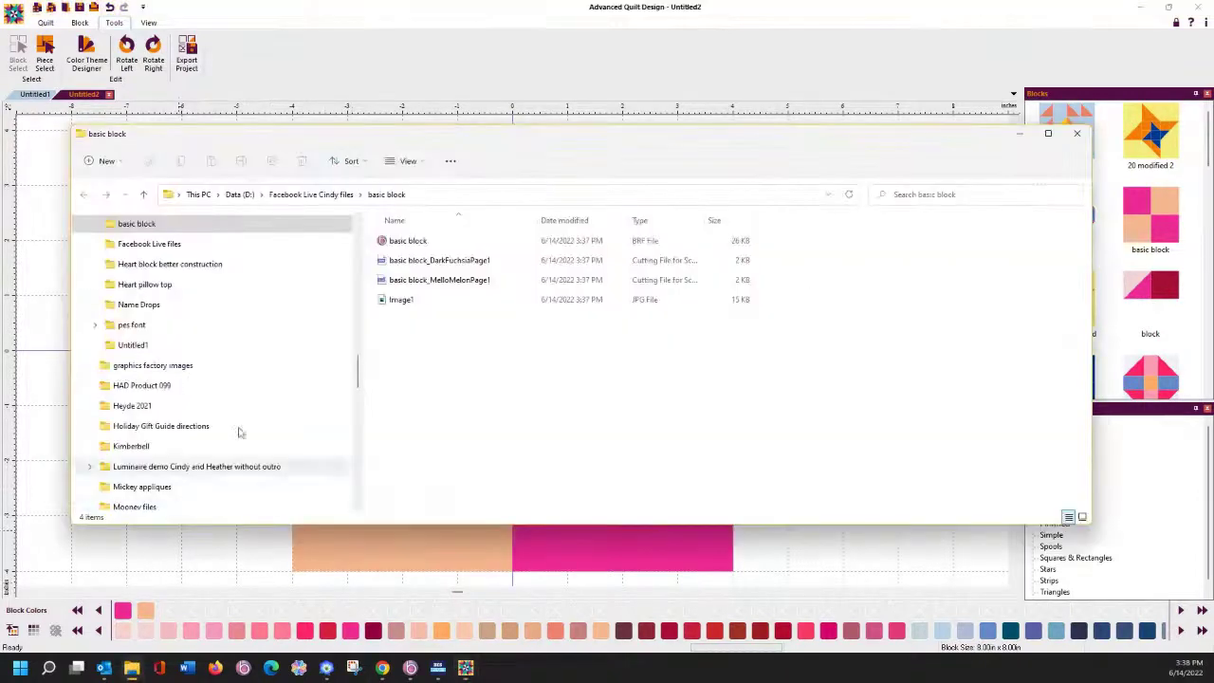
{"action": "left_click", "coordinate": [418, 162]}
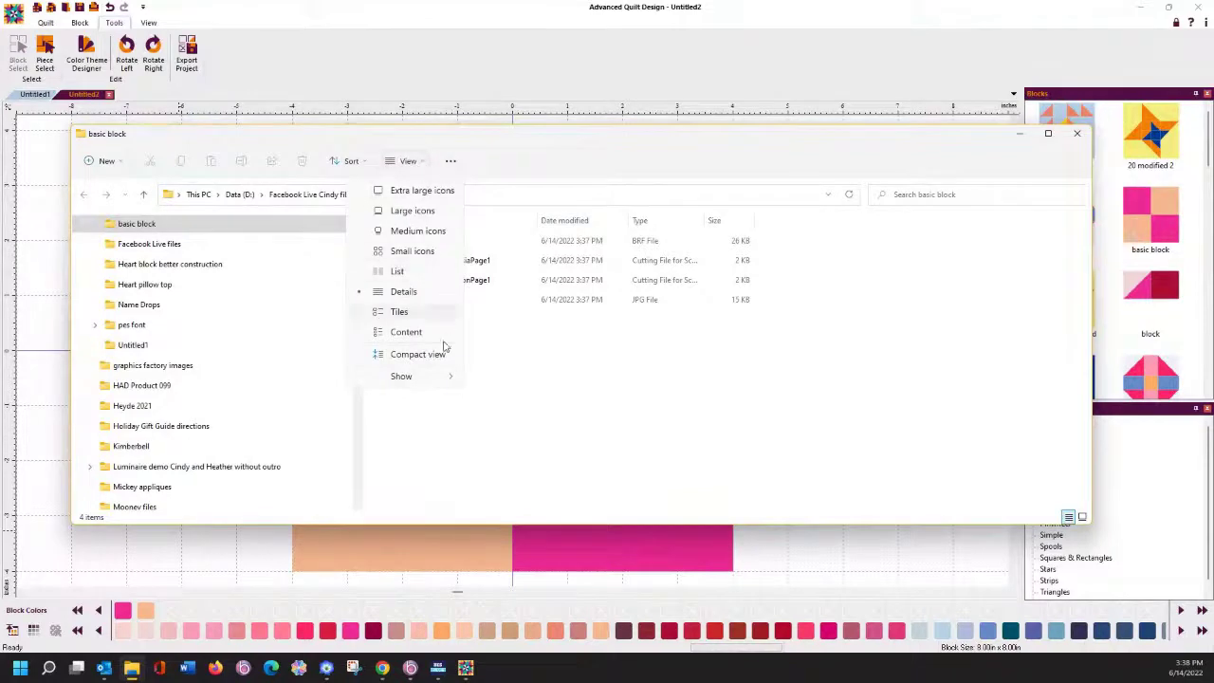
{"action": "mouse_move", "coordinate": [438, 382]}
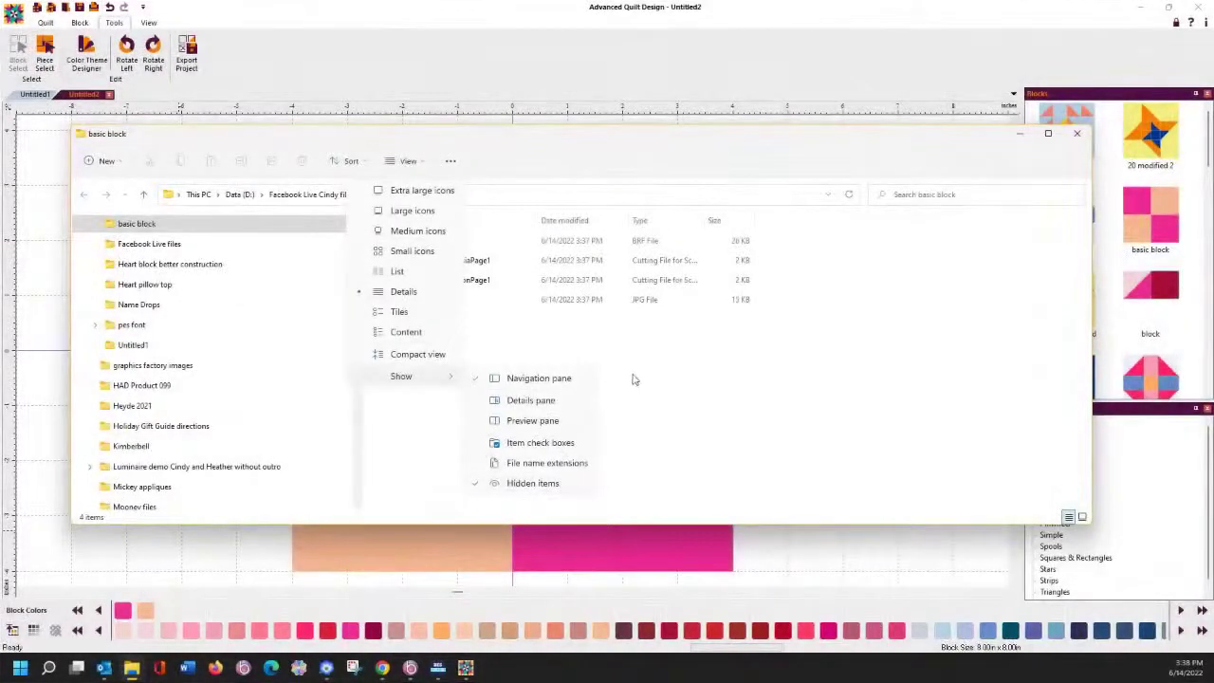
{"action": "left_click", "coordinate": [638, 382]}
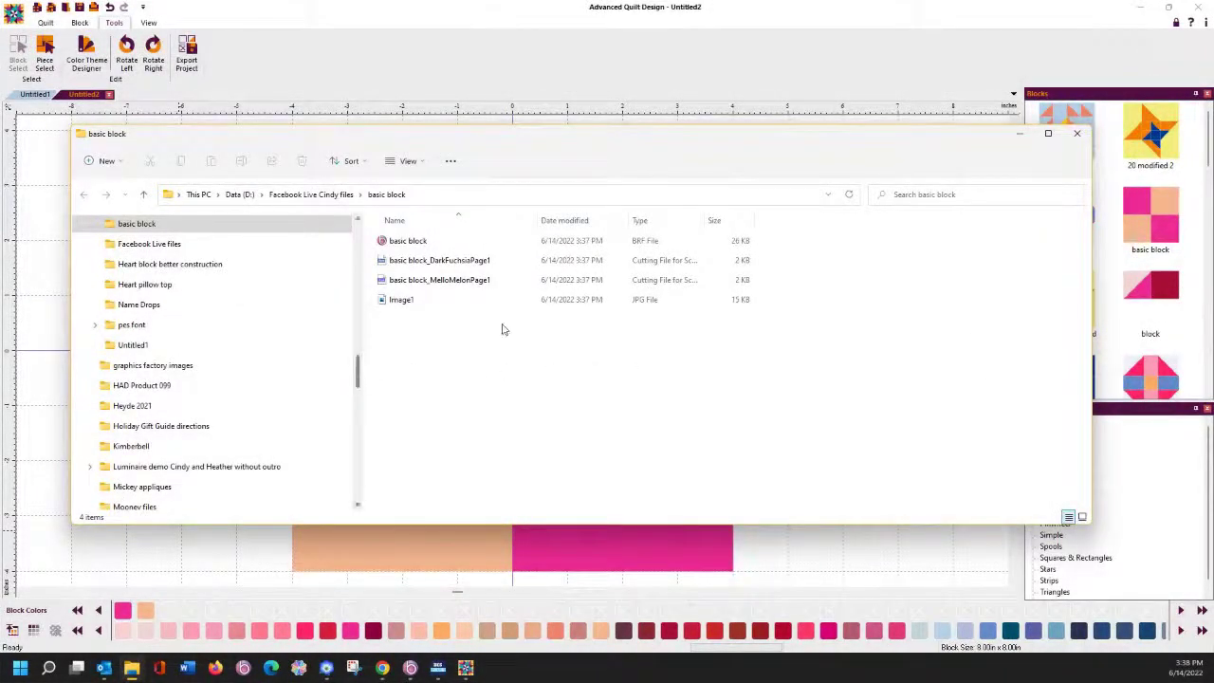
{"action": "left_click", "coordinate": [1076, 132]}
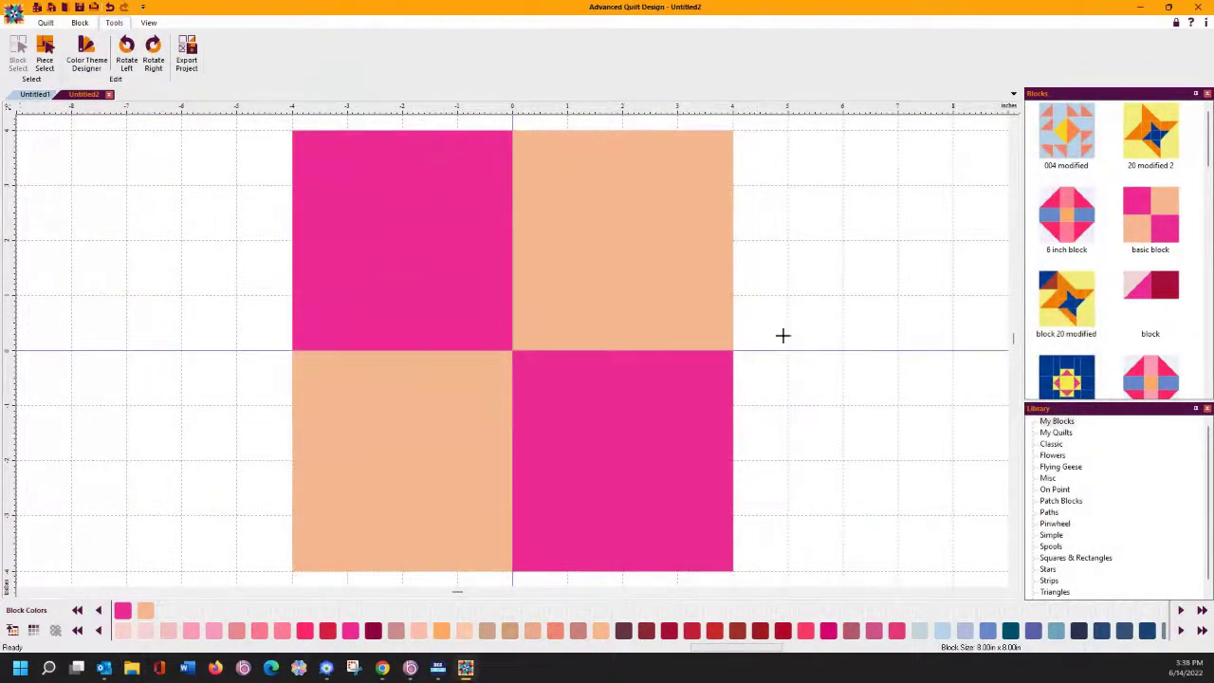
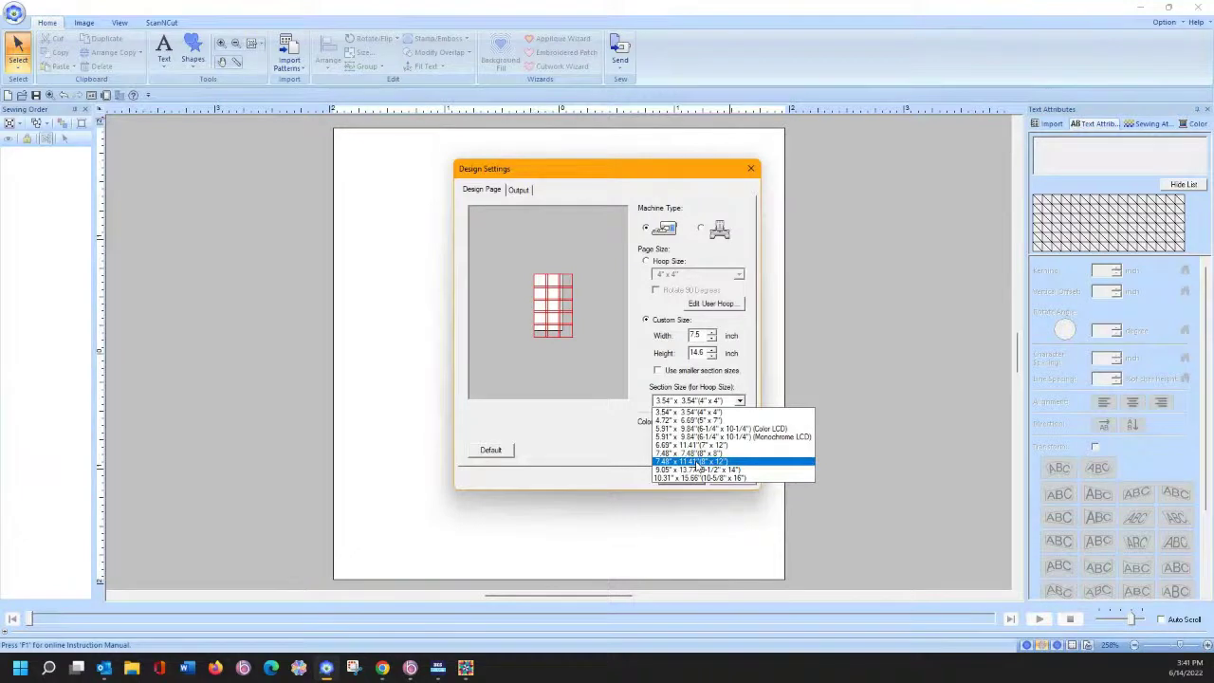
Step: Set the section size to 7.48" x 11.41" (8" x 12") and the custom page to 17.0 inches wide by 20.0 inches high
{"action": "left_click", "coordinate": [698, 461]}
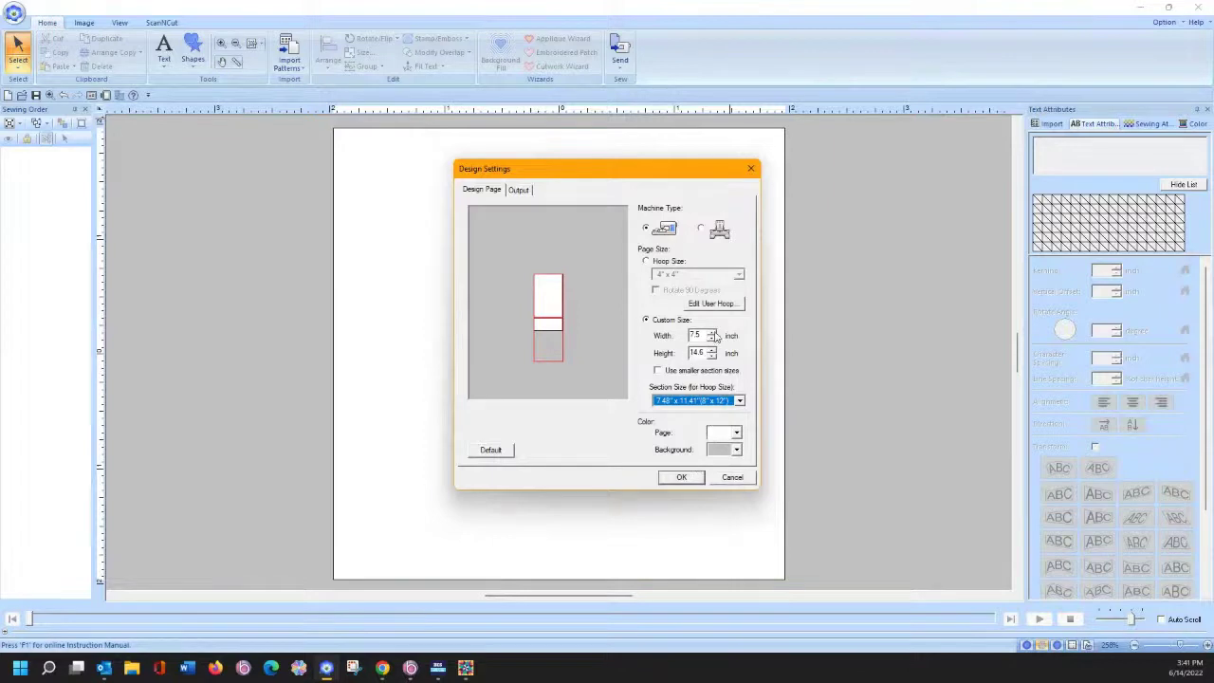
{"action": "left_click", "coordinate": [711, 333]}
{"action": "left_click", "coordinate": [711, 333]}
{"action": "left_click", "coordinate": [711, 333]}
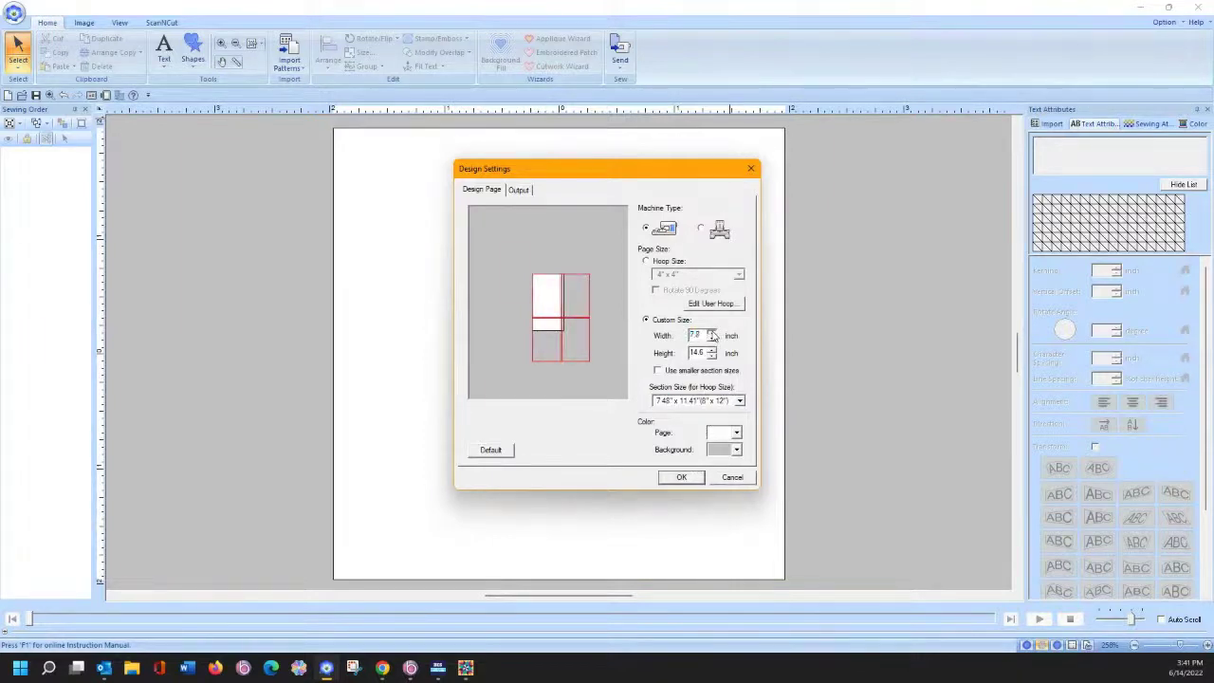
{"action": "left_click_drag", "start_coordinate": [711, 335], "coordinate": [713, 358]}
{"action": "left_click", "coordinate": [711, 332]}
{"action": "left_click", "coordinate": [713, 357]}
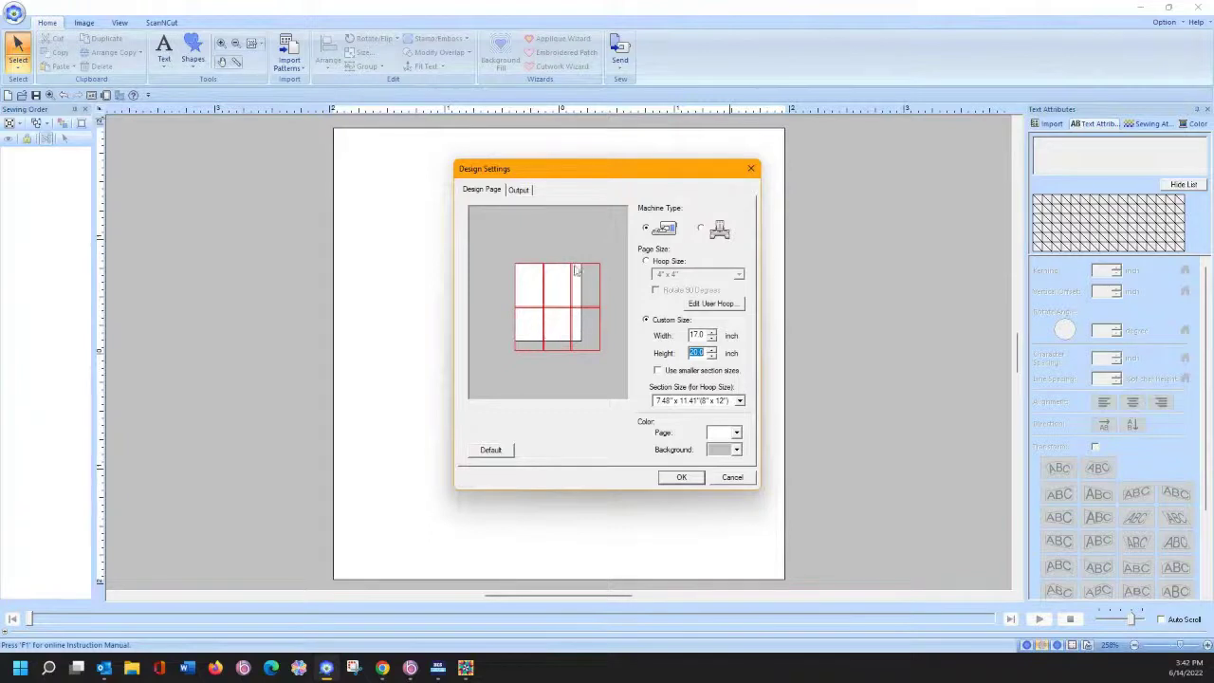
{"action": "left_click", "coordinate": [686, 478]}
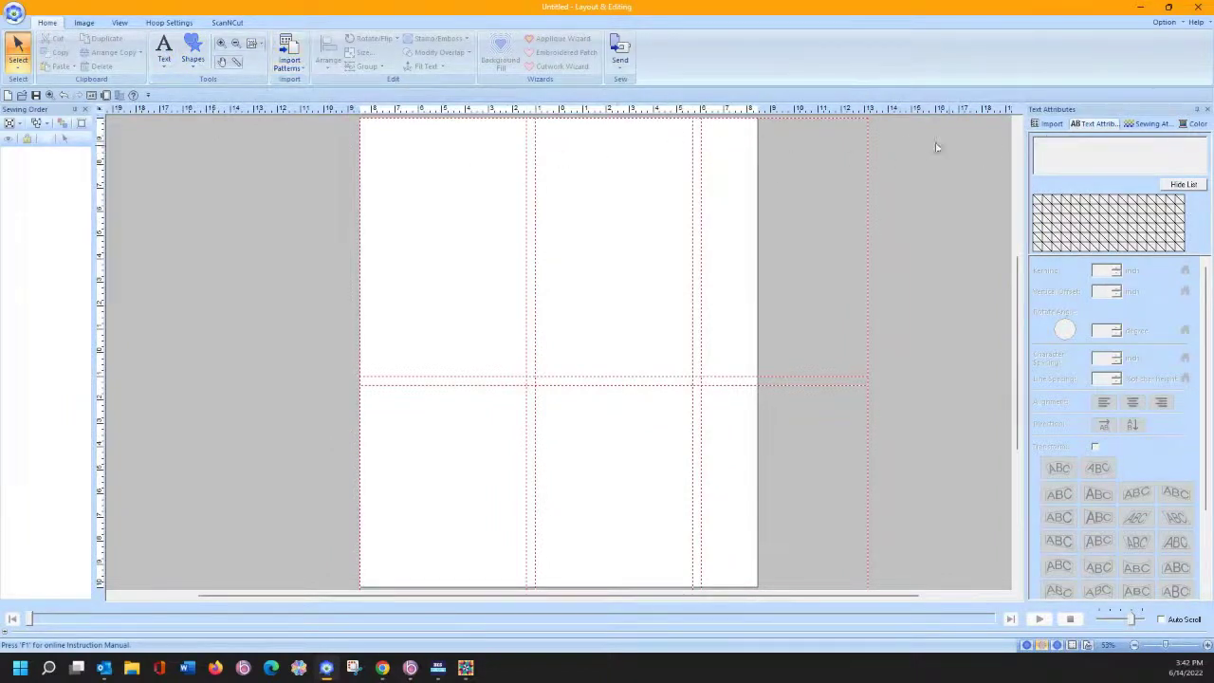
Step: Draw a filled oval about 16.2 inches wide and 19.1 inches high across the design page
{"action": "left_click", "coordinate": [202, 59]}
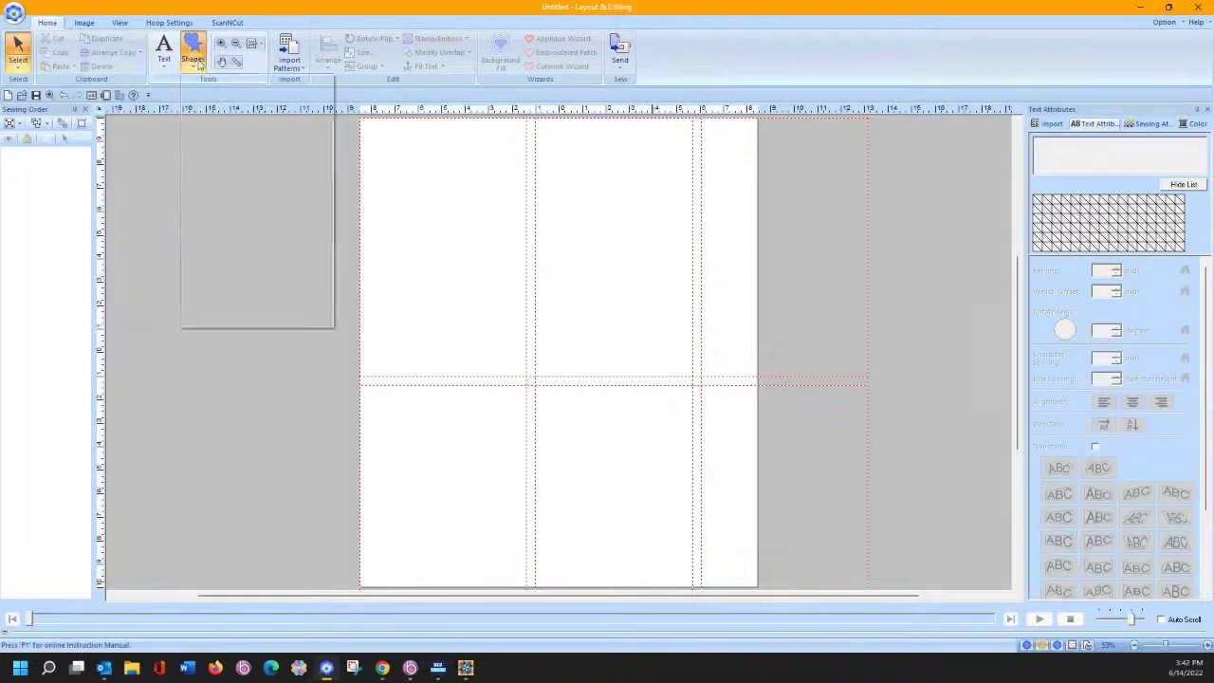
{"action": "left_click", "coordinate": [224, 137]}
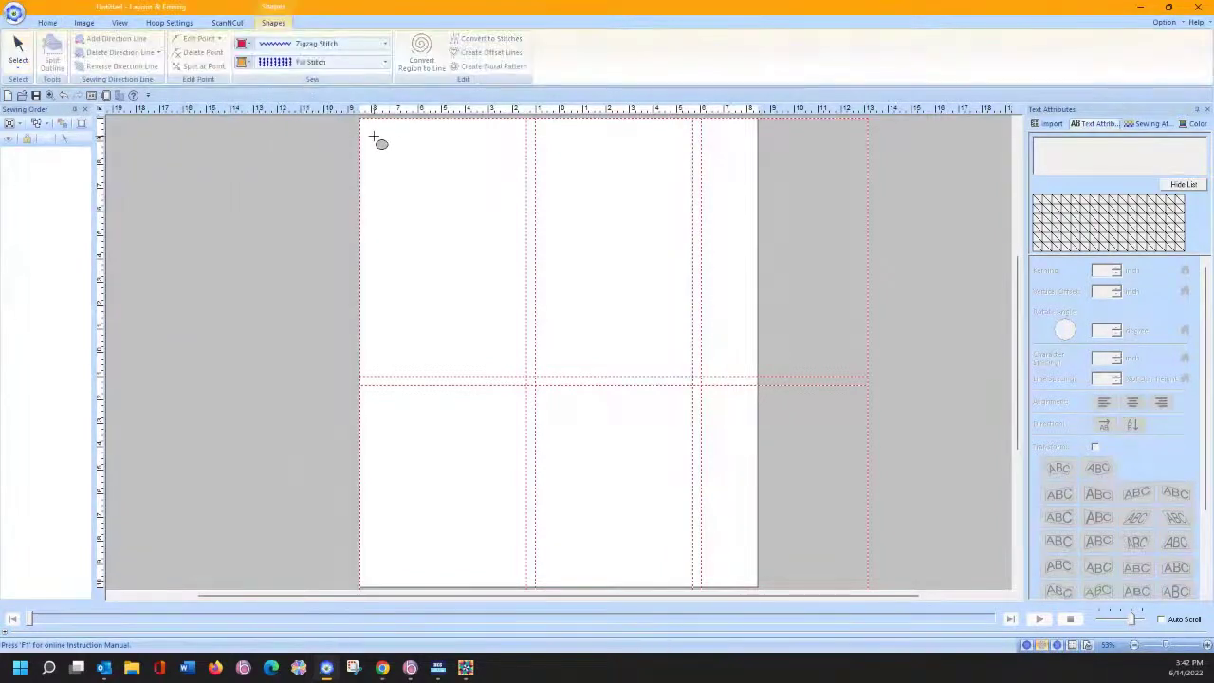
{"action": "left_click_drag", "start_coordinate": [379, 141], "coordinate": [753, 583]}
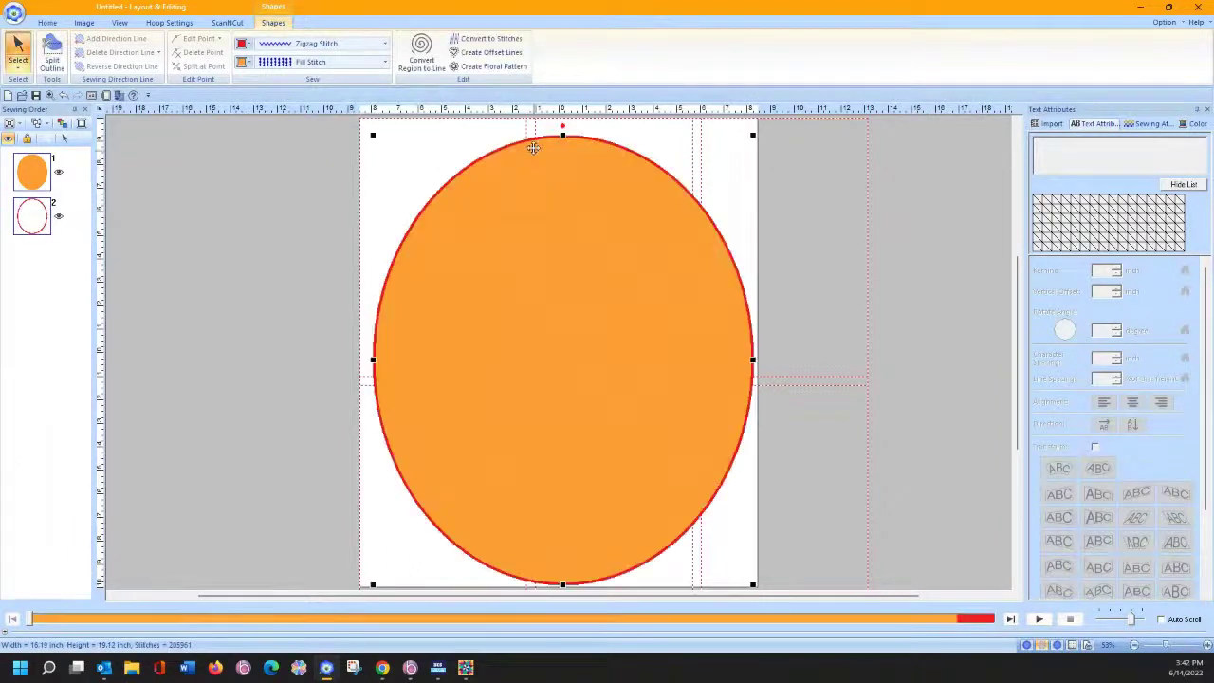
Step: Stretch the oval on all sides to nearly fill the page, about 16.7 inches wide and 19.7 inches high
{"action": "left_click_drag", "start_coordinate": [562, 136], "coordinate": [562, 124]}
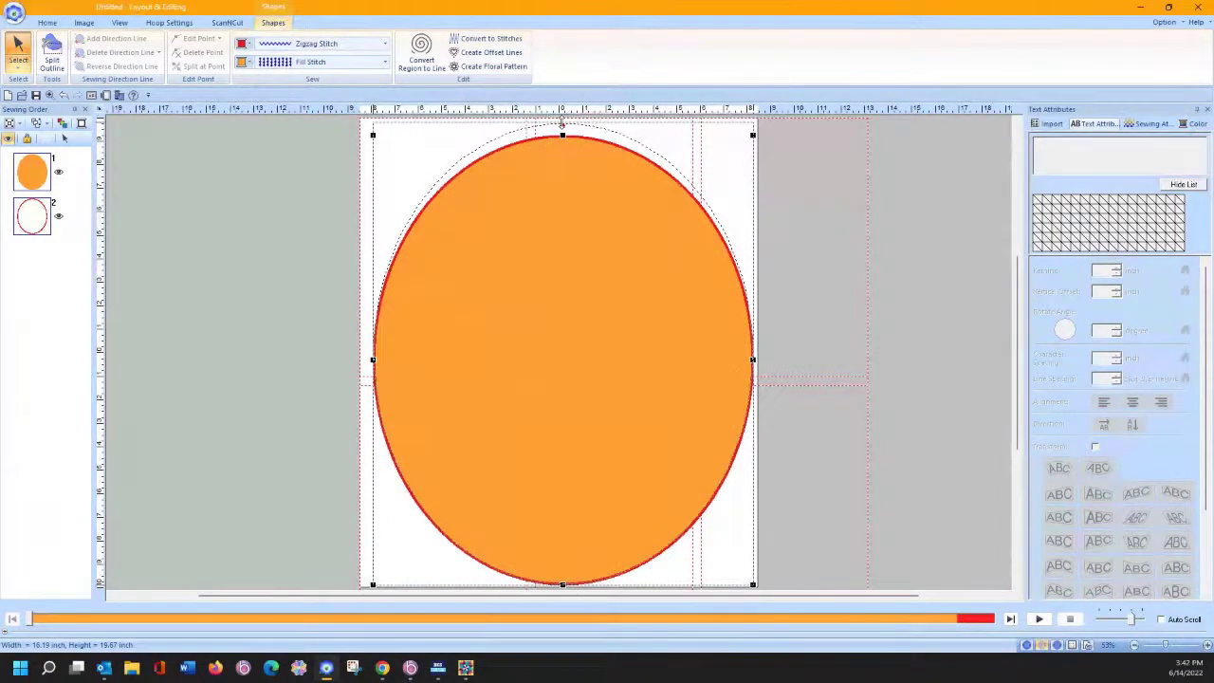
{"action": "left_click_drag", "start_coordinate": [561, 124], "coordinate": [562, 121]}
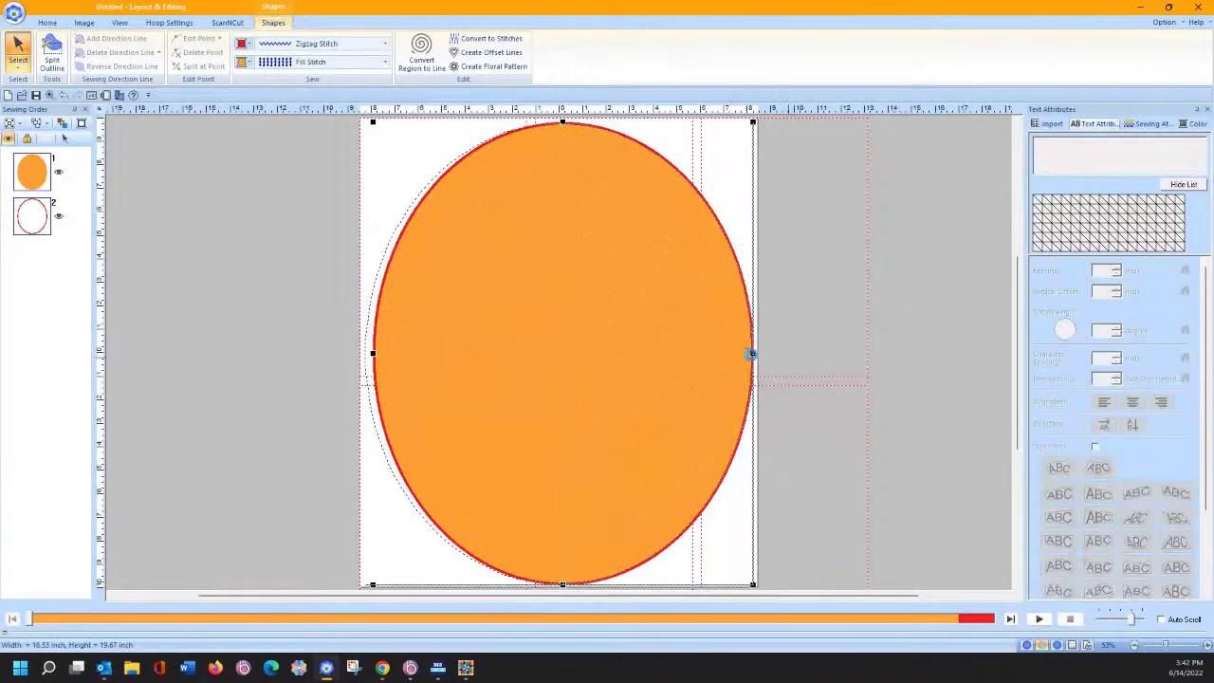
{"action": "left_click_drag", "start_coordinate": [751, 353], "coordinate": [754, 353]}
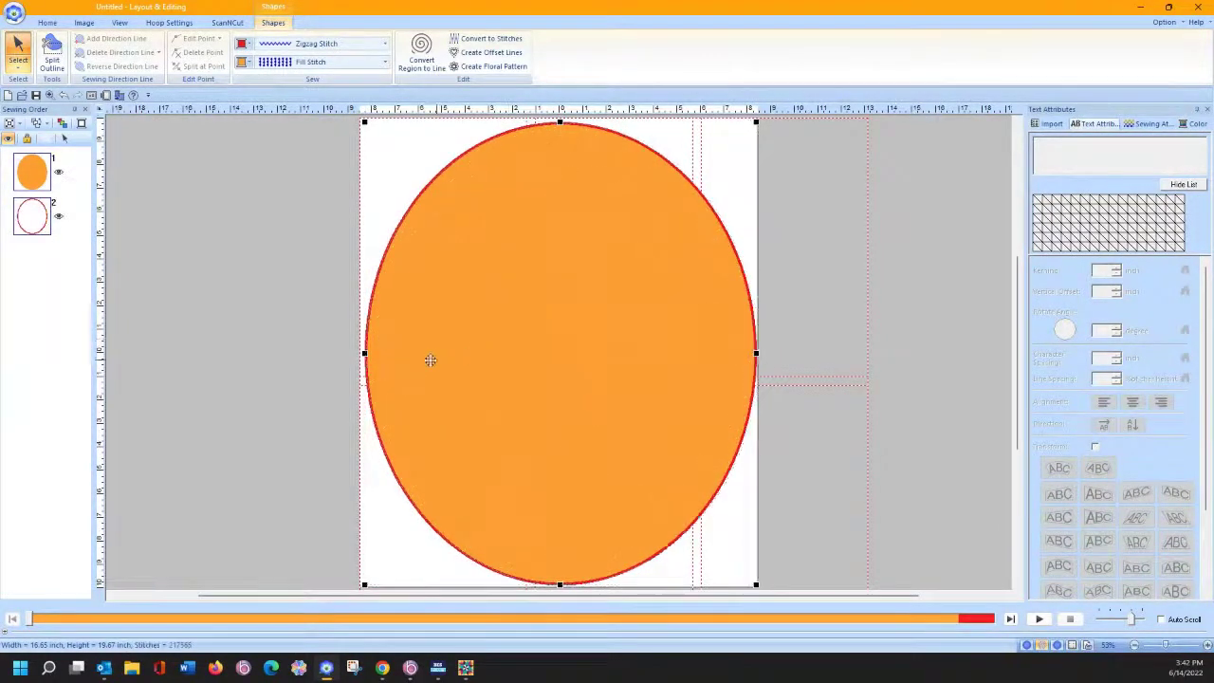
{"action": "left_click_drag", "start_coordinate": [366, 353], "coordinate": [364, 353]}
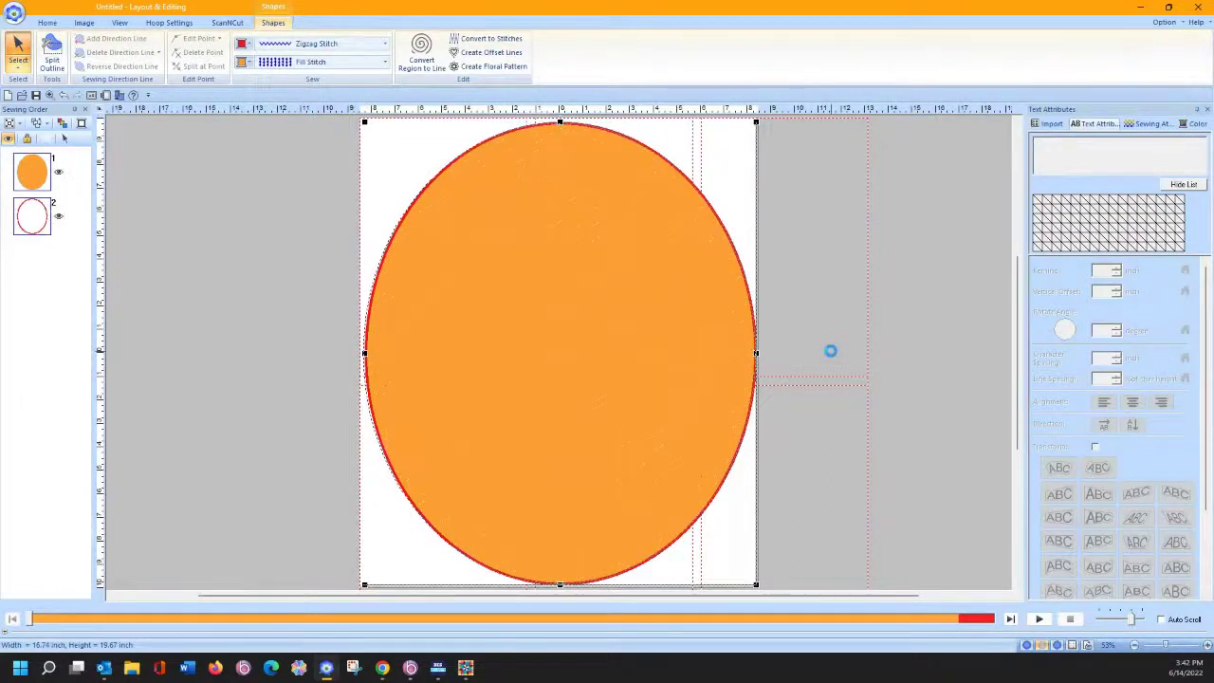
{"action": "scroll", "coordinate": [815, 380], "scroll_direction": "down", "scroll_amount": 3}
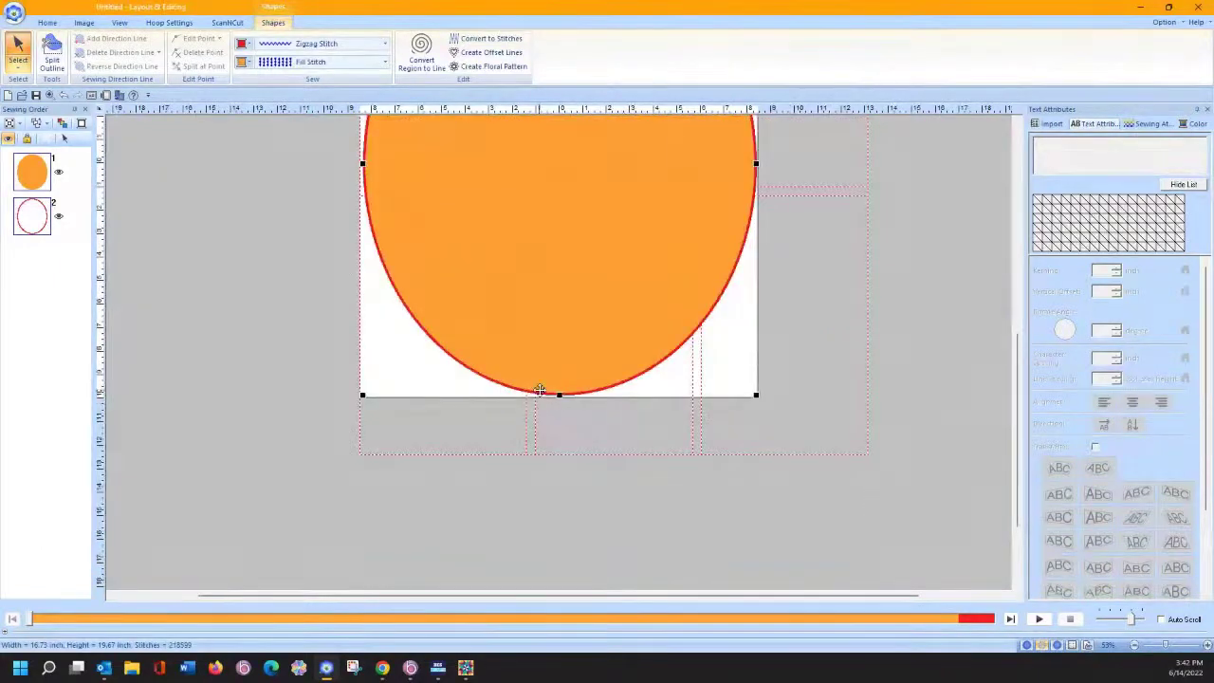
{"action": "left_click_drag", "start_coordinate": [558, 396], "coordinate": [558, 398]}
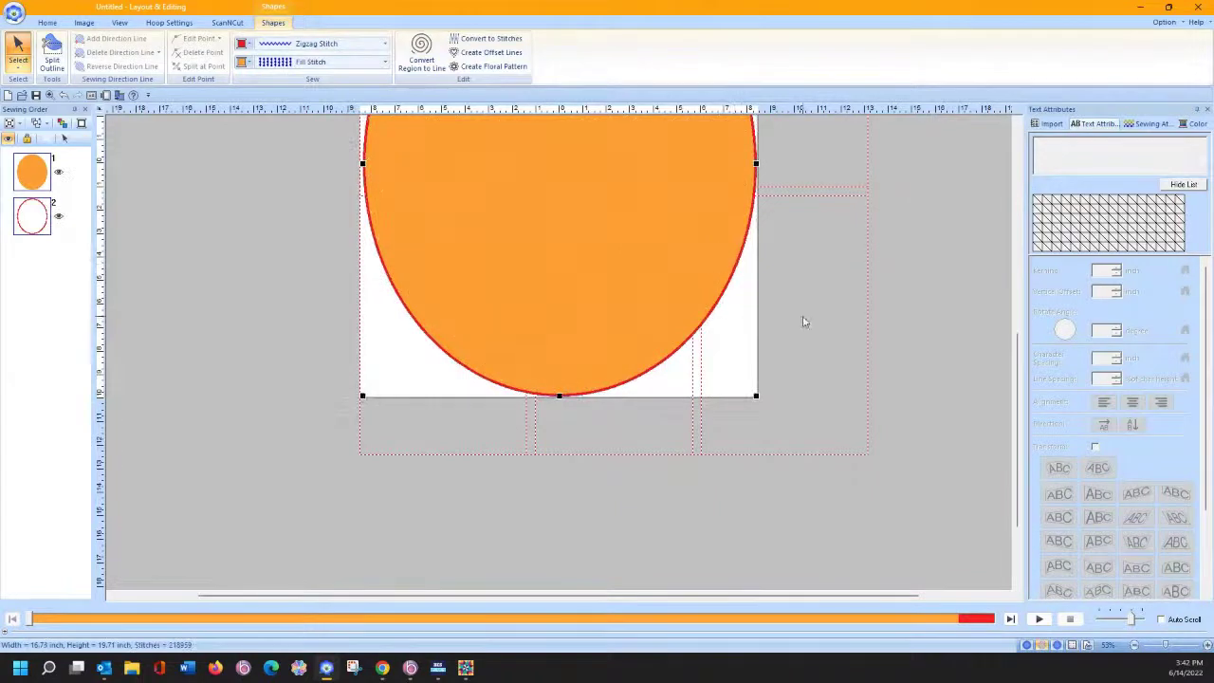
{"action": "scroll", "coordinate": [806, 318], "scroll_direction": "up", "scroll_amount": 2}
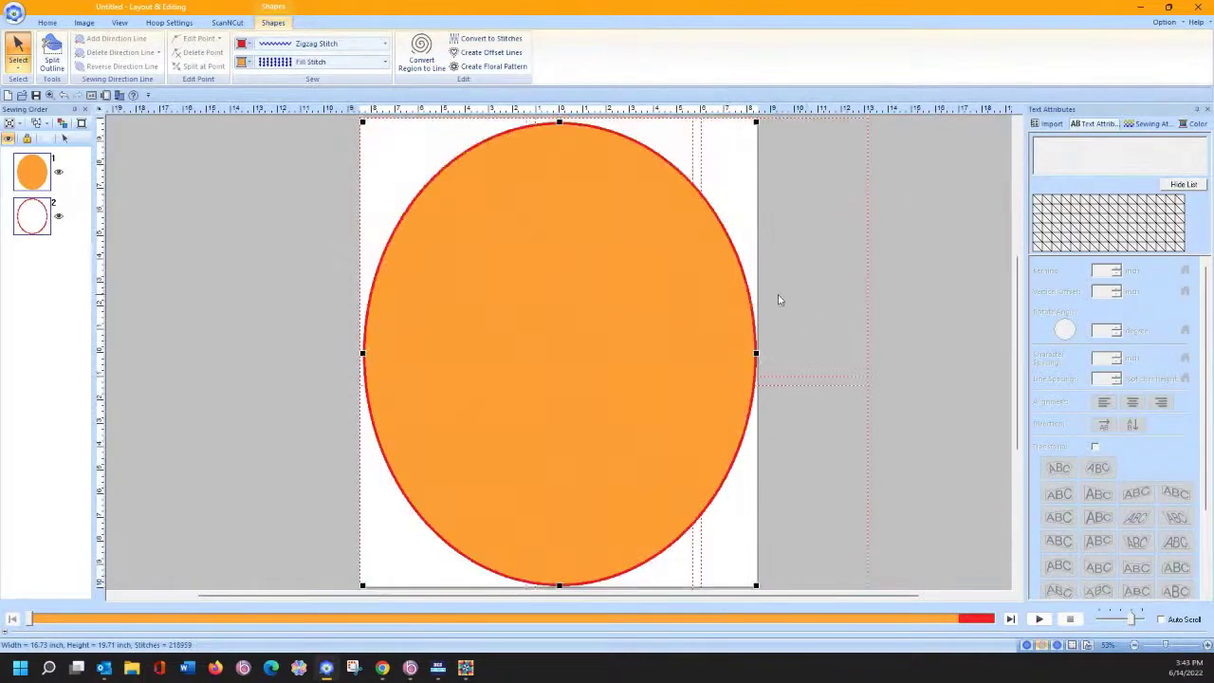
{"action": "scroll", "coordinate": [788, 304], "scroll_direction": "down", "scroll_amount": 2}
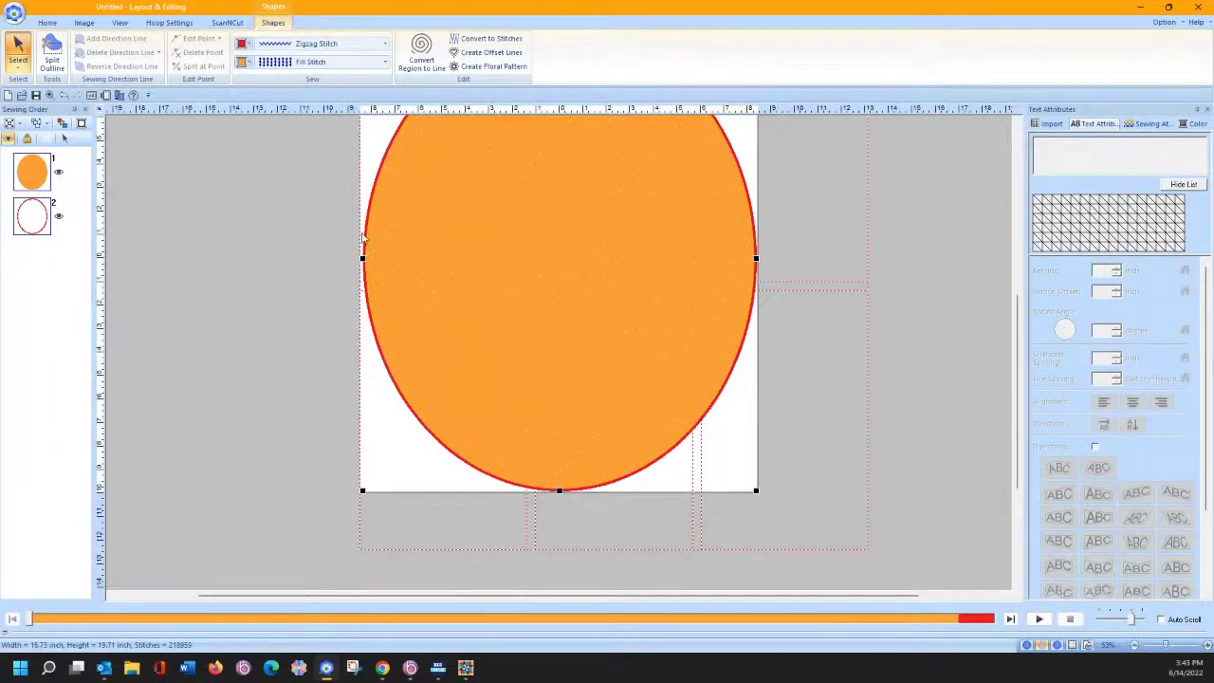
Step: Switch the measurement unit to millimetres and set the custom page size to 550 mm wide by 570 mm high
{"action": "left_click", "coordinate": [106, 97]}
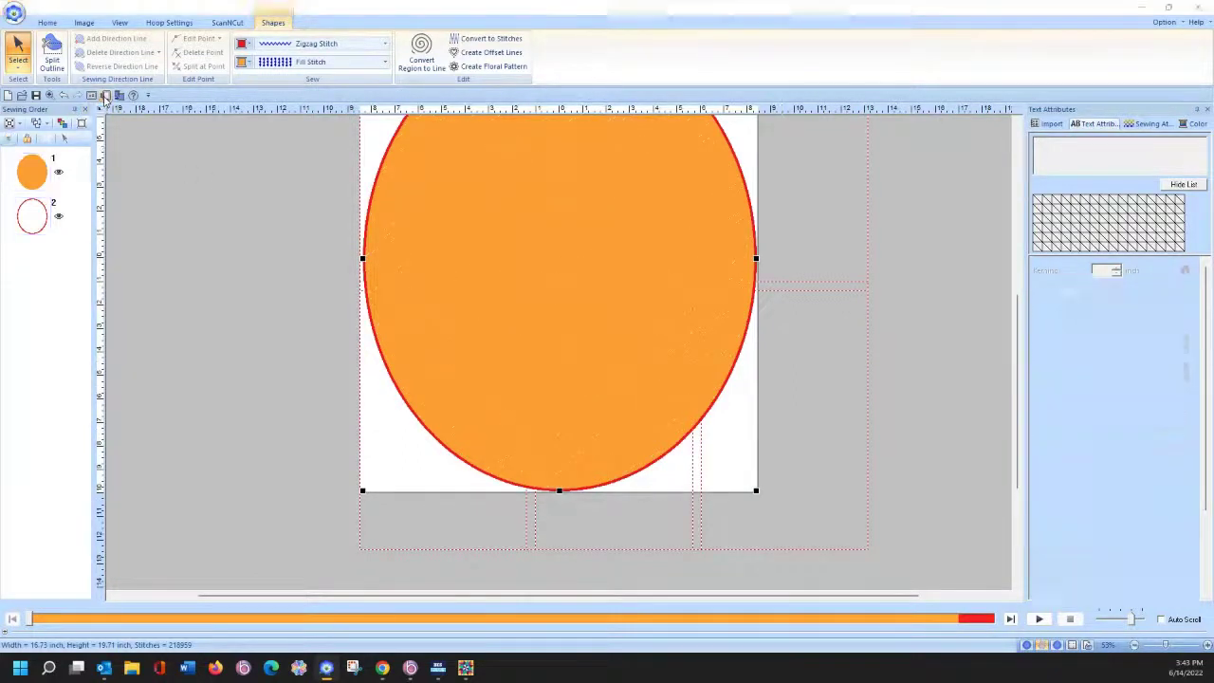
{"action": "left_click", "coordinate": [718, 477]}
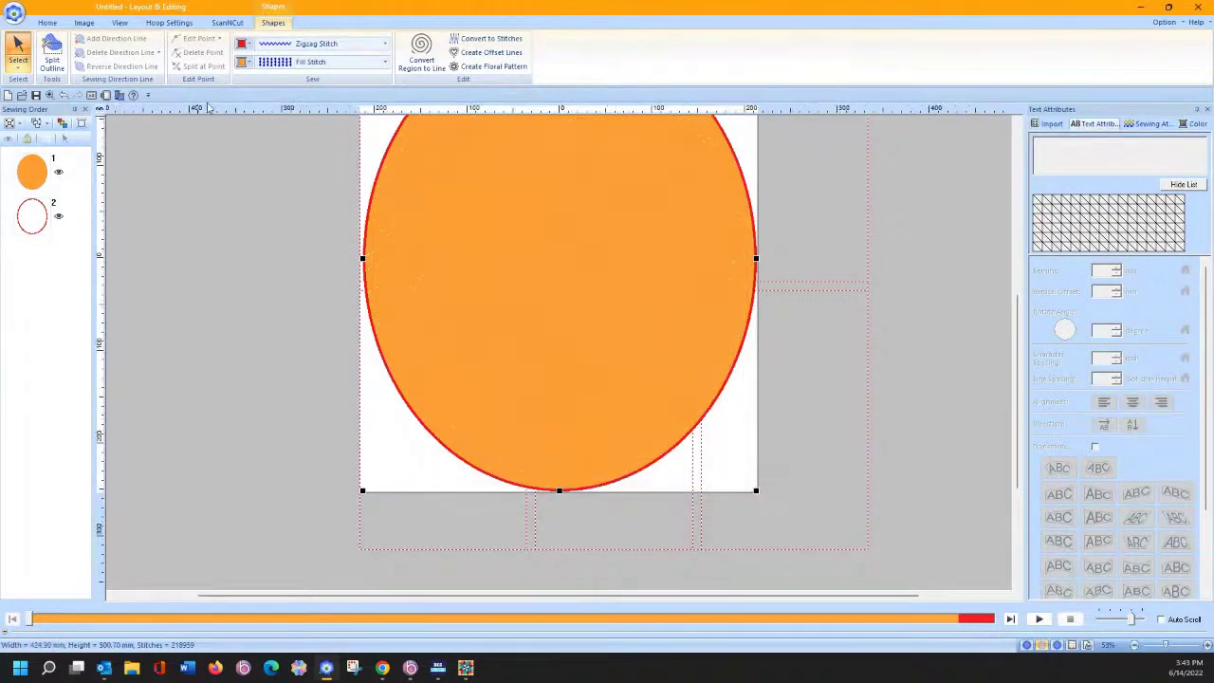
{"action": "left_click", "coordinate": [105, 96]}
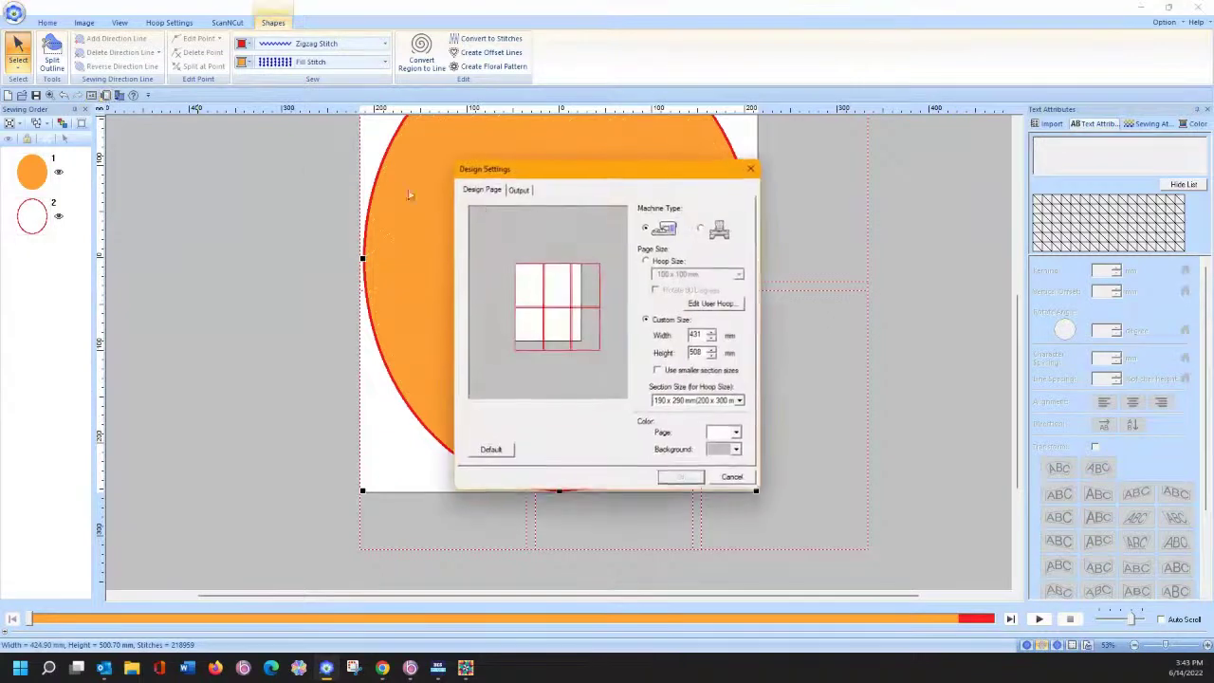
{"action": "left_click", "coordinate": [712, 334]}
{"action": "left_click_drag", "start_coordinate": [712, 336], "coordinate": [713, 352]}
{"action": "left_click", "coordinate": [712, 339]}
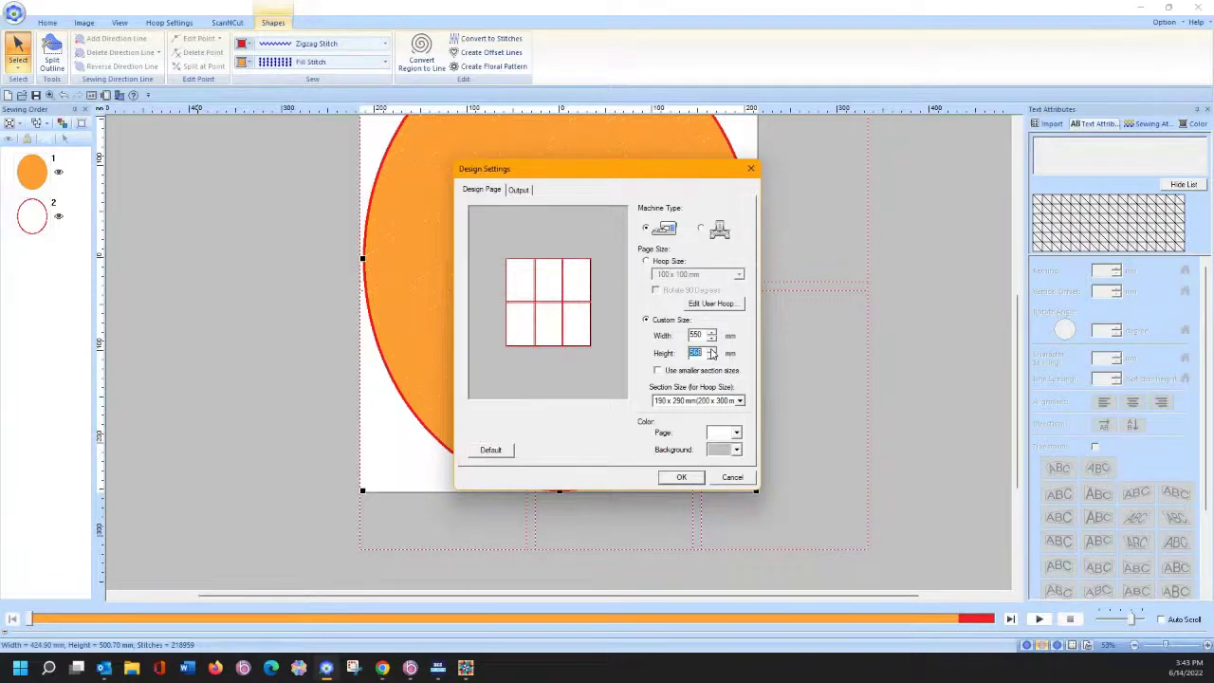
{"action": "left_click", "coordinate": [712, 350]}
{"action": "left_click", "coordinate": [712, 356]}
{"action": "left_click", "coordinate": [681, 477]}
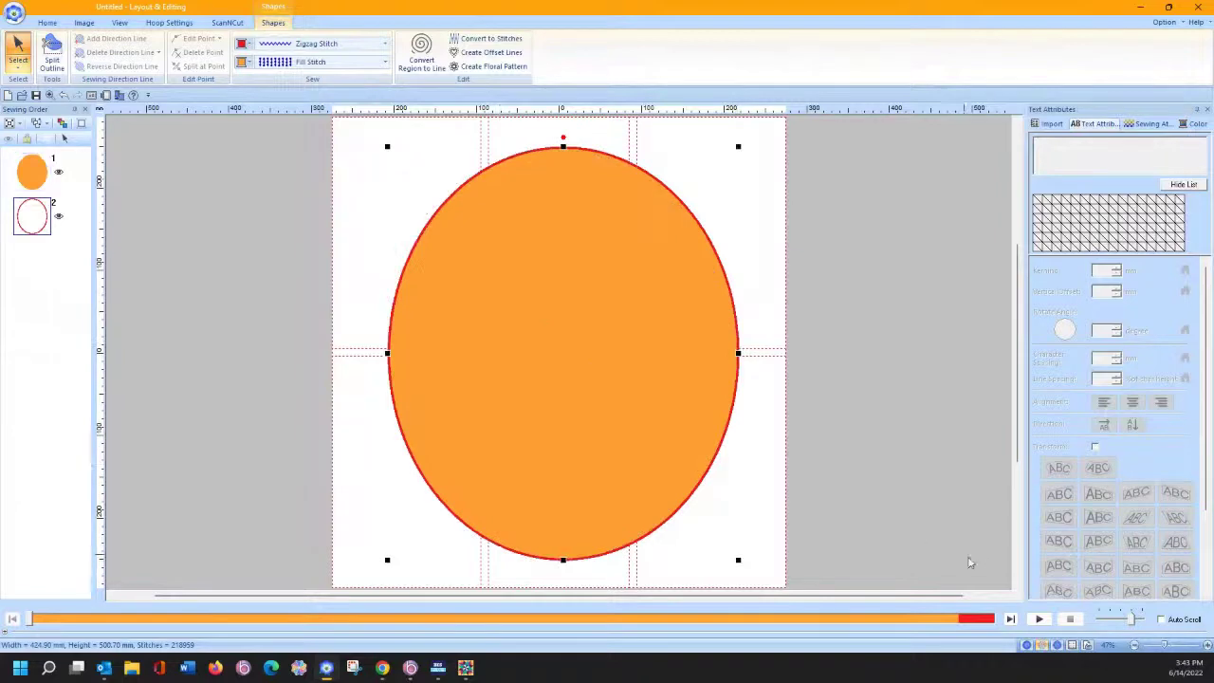
Step: Examine the design properties of all six hoop positions, checking each section's stitch count, sewing time and colour changes
{"action": "left_click", "coordinate": [854, 527]}
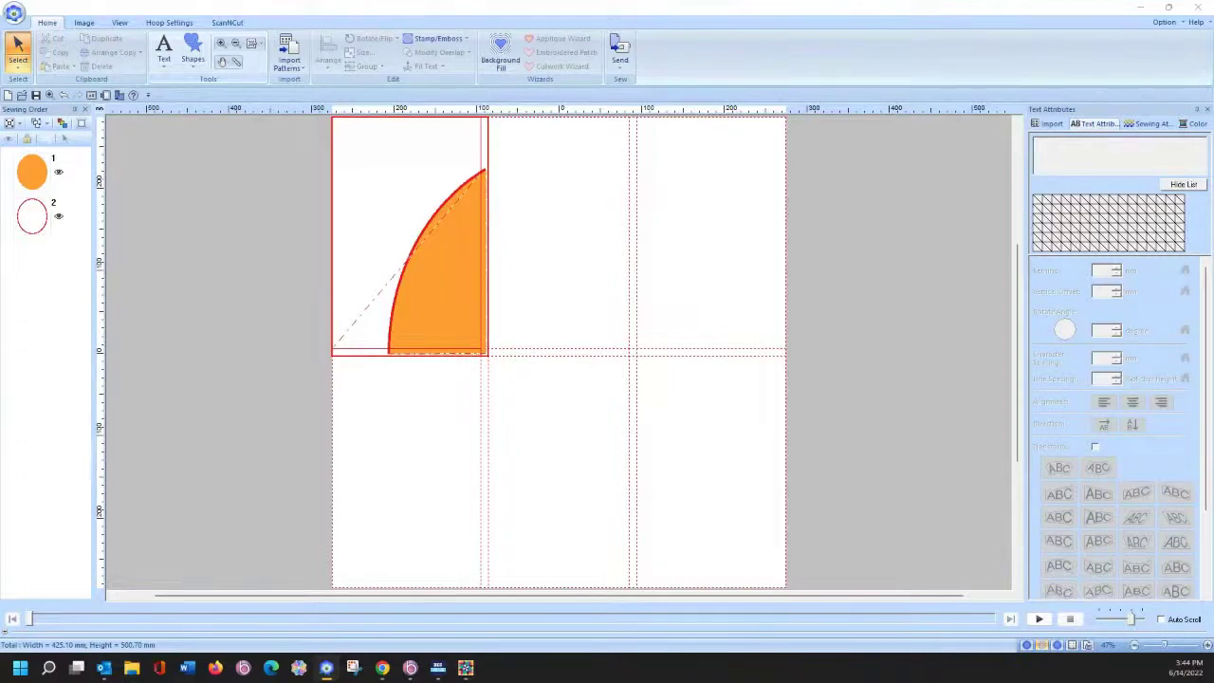
{"action": "left_click_drag", "start_coordinate": [766, 166], "coordinate": [760, 115]}
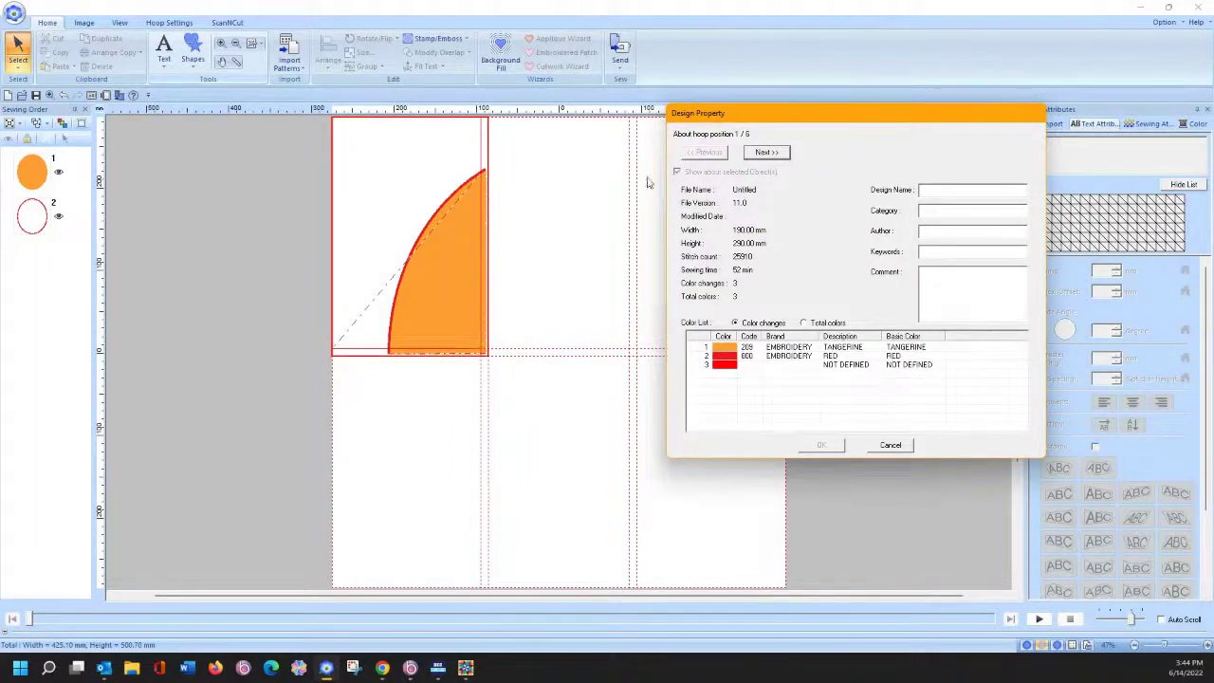
{"action": "left_click", "coordinate": [774, 151]}
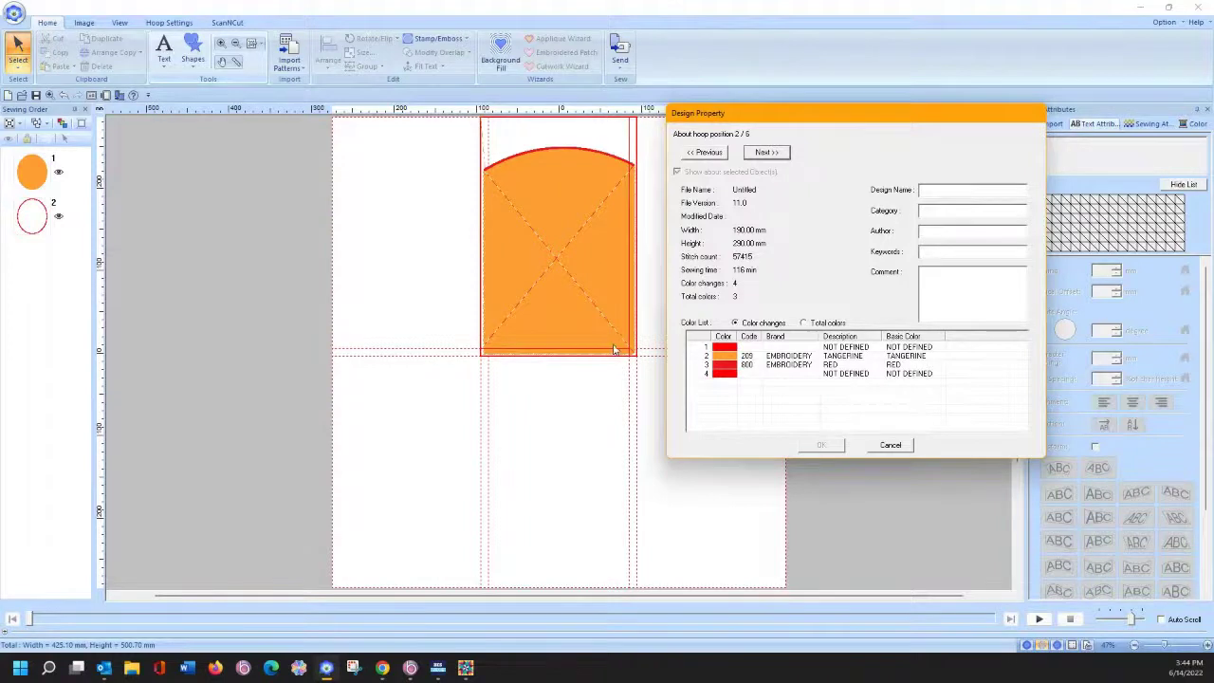
{"action": "left_click", "coordinate": [769, 152]}
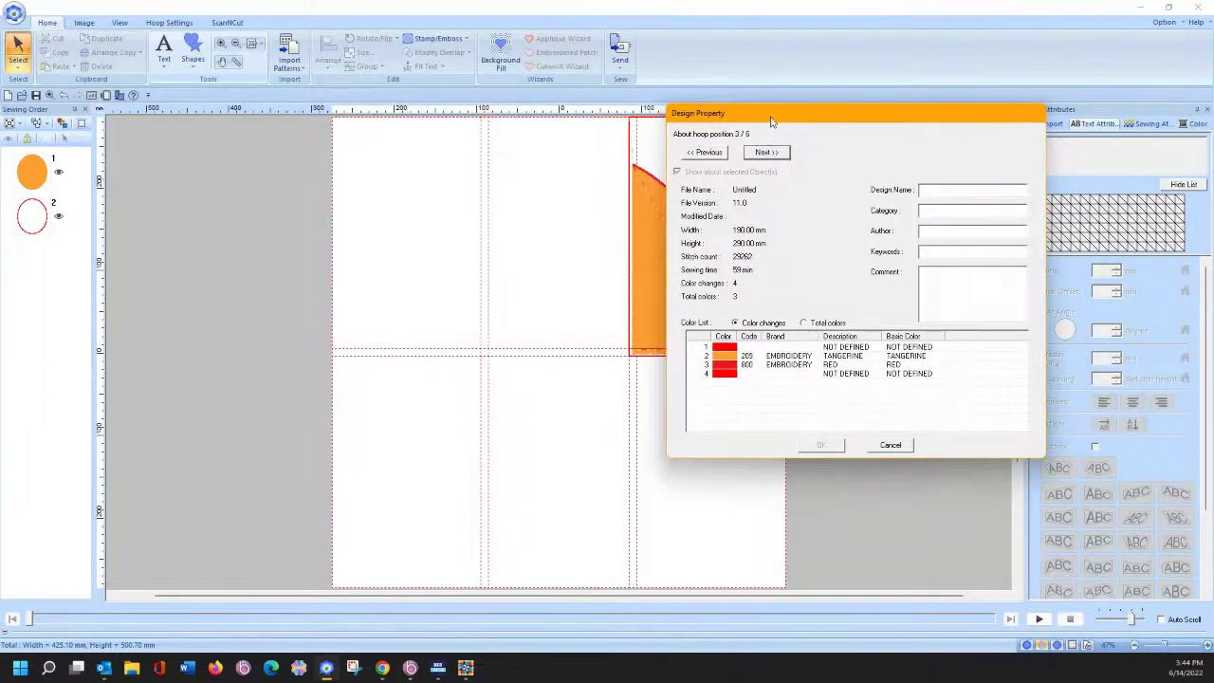
{"action": "left_click_drag", "start_coordinate": [771, 121], "coordinate": [864, 109]}
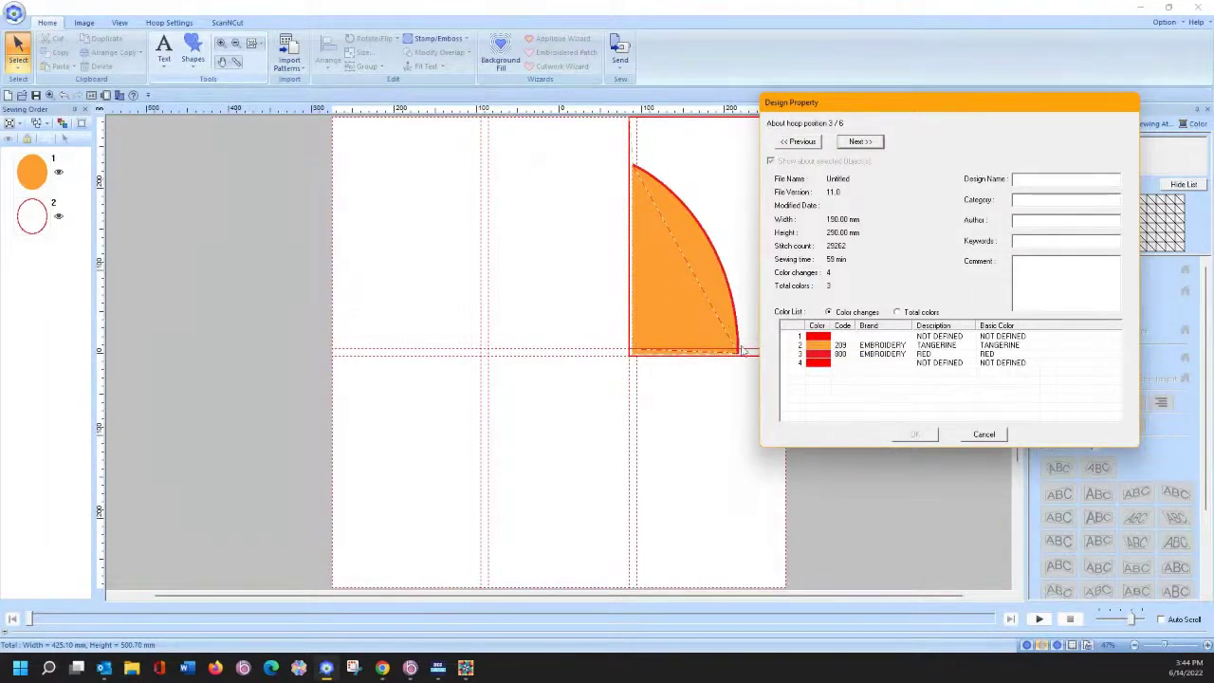
{"action": "left_click", "coordinate": [860, 142]}
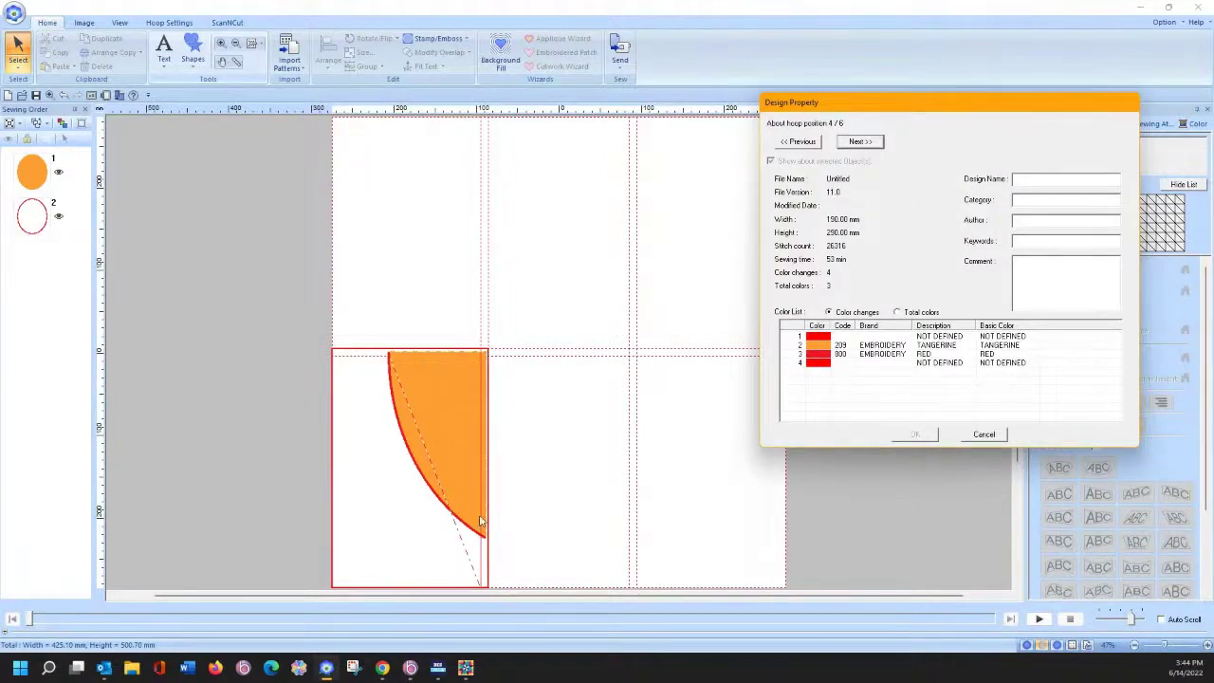
{"action": "left_click", "coordinate": [858, 142]}
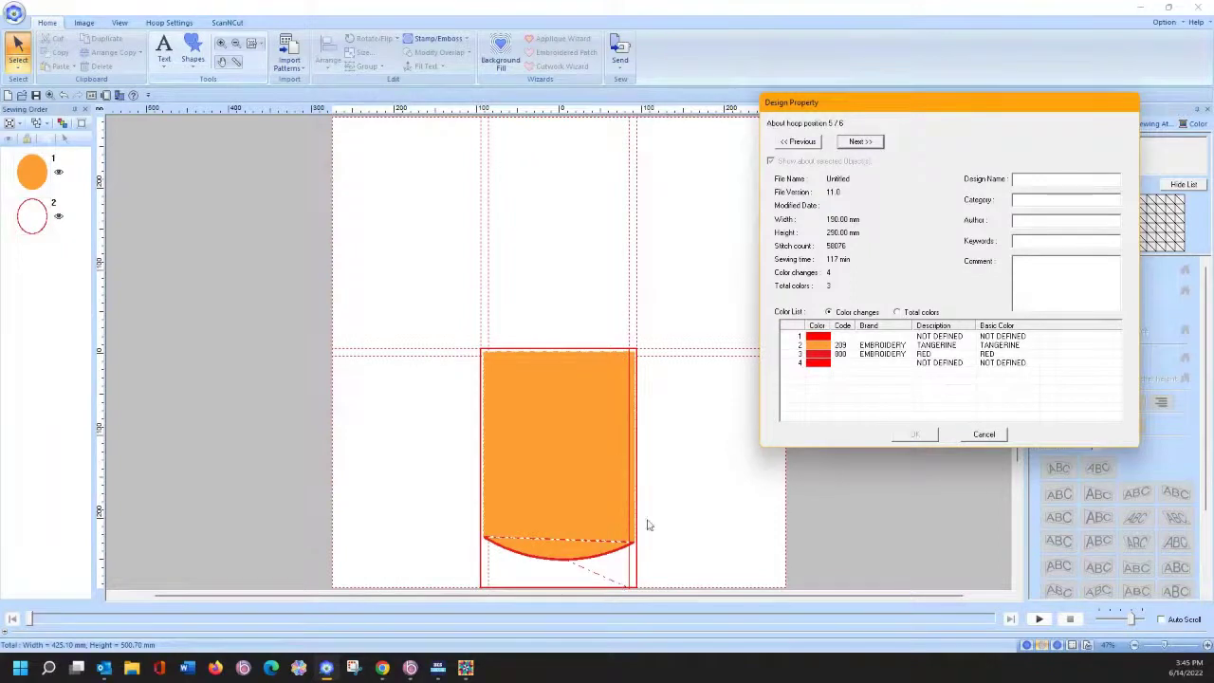
{"action": "left_click", "coordinate": [859, 143]}
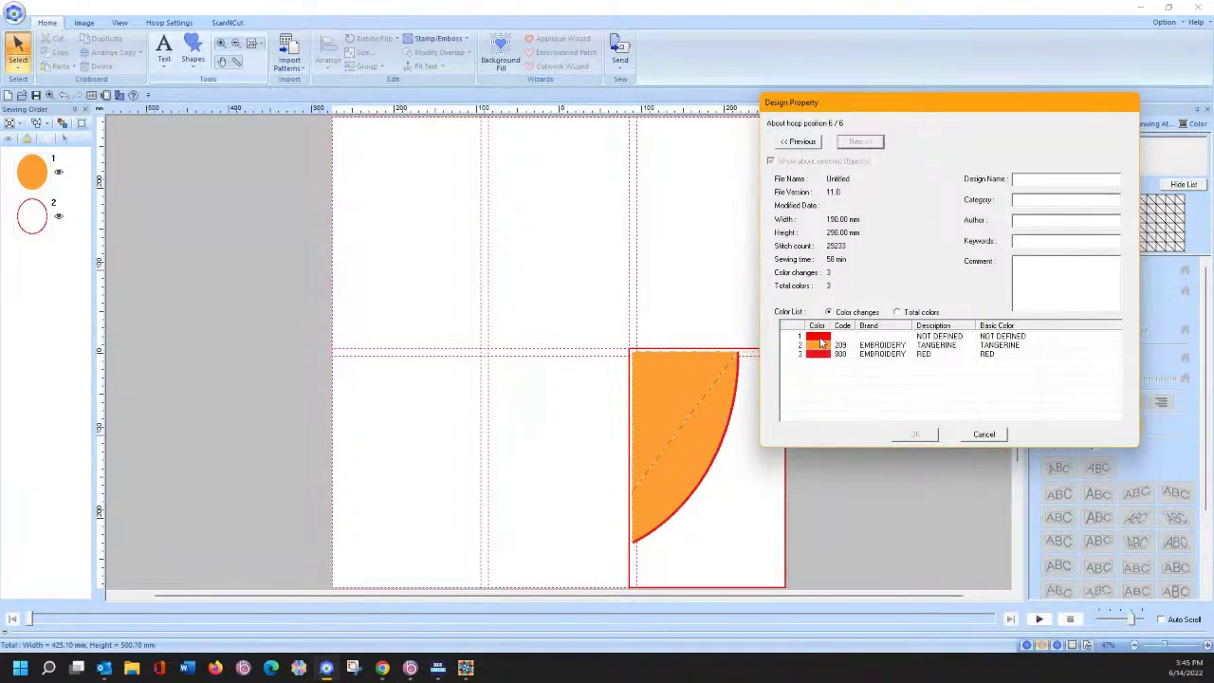
{"action": "left_click", "coordinate": [977, 436]}
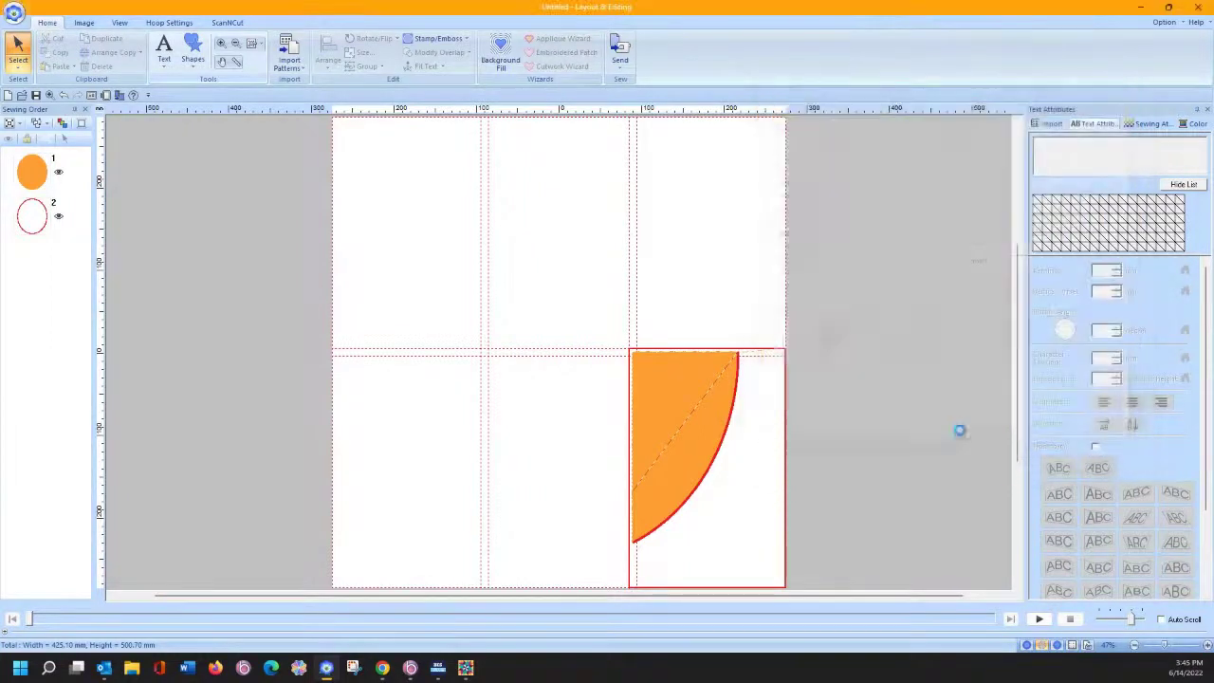
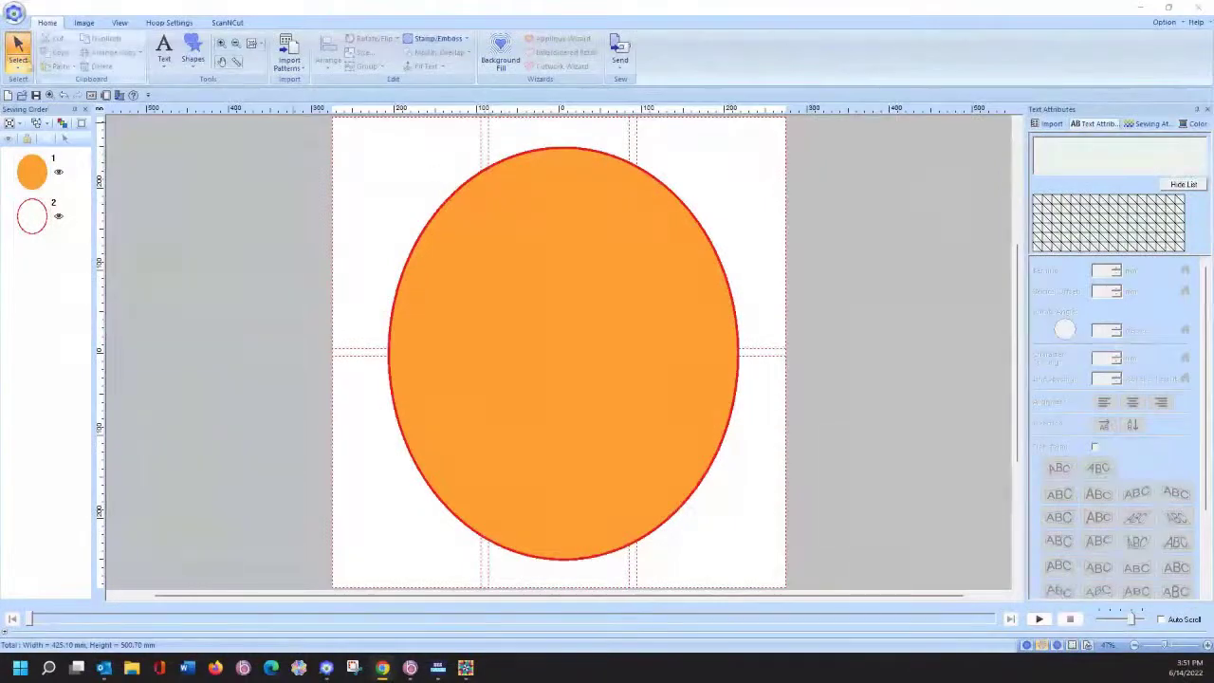
Step: Start a new design without saving the oval, and set its page to the 100 x 100 mm hoop size
{"action": "key", "text": "ctrl+n"}
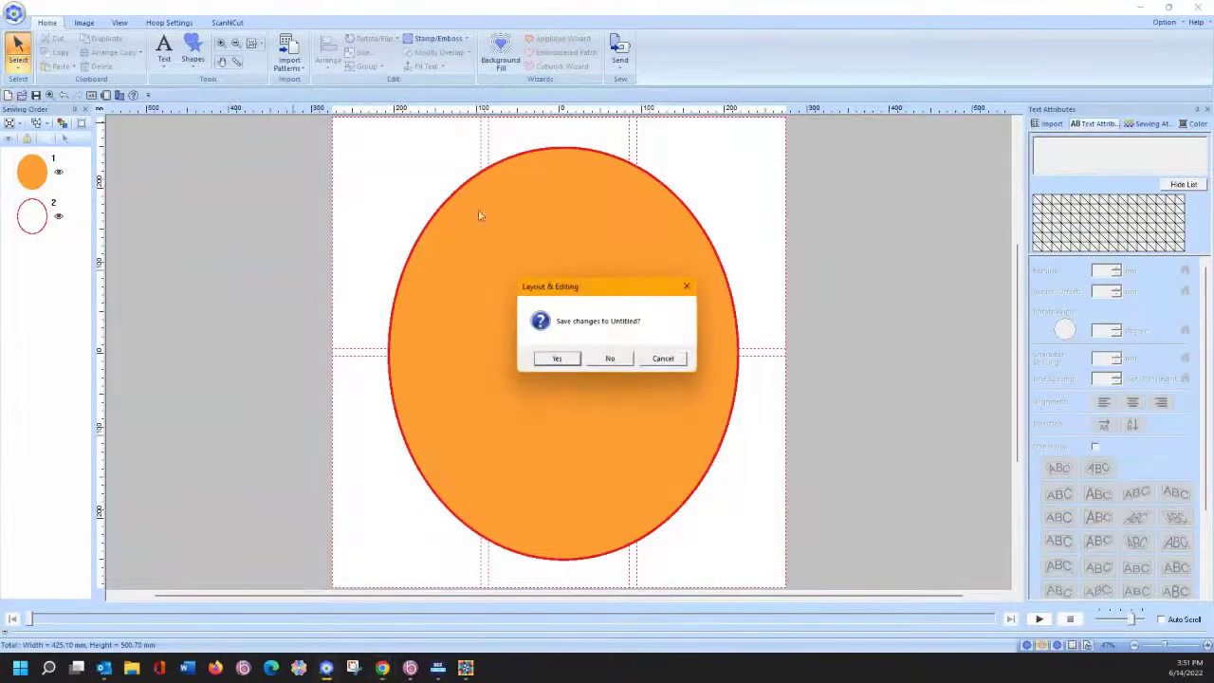
{"action": "left_click", "coordinate": [609, 359]}
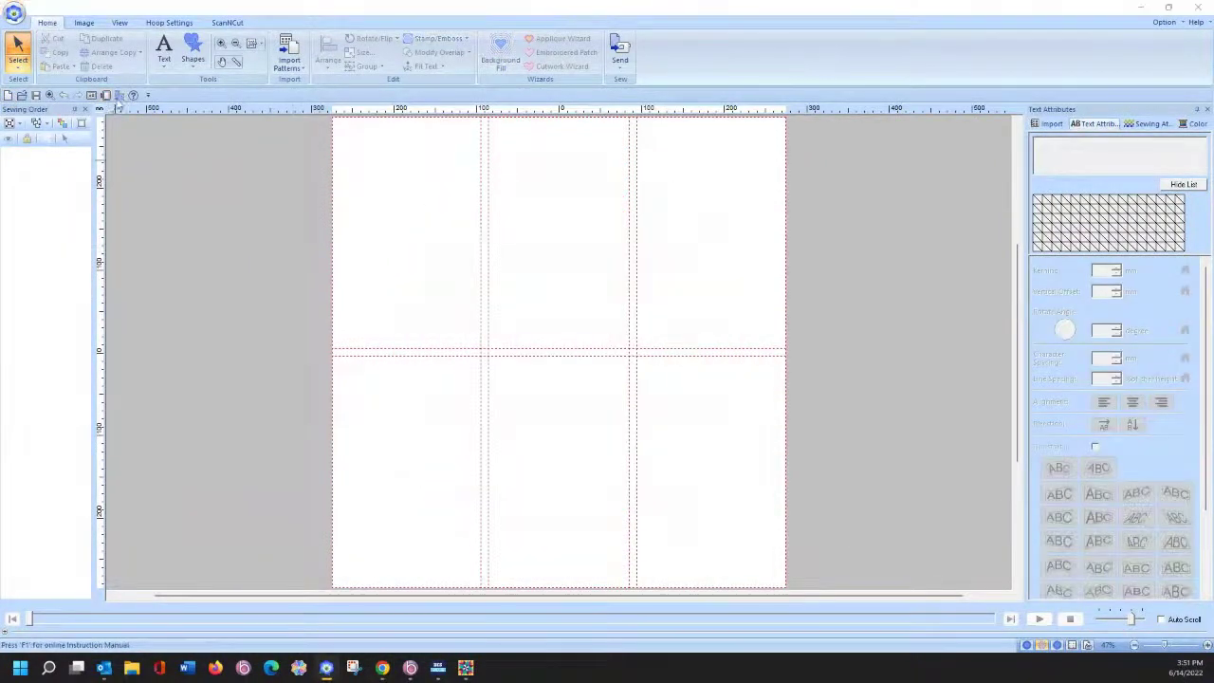
{"action": "left_click", "coordinate": [115, 101]}
{"action": "left_click", "coordinate": [644, 261]}
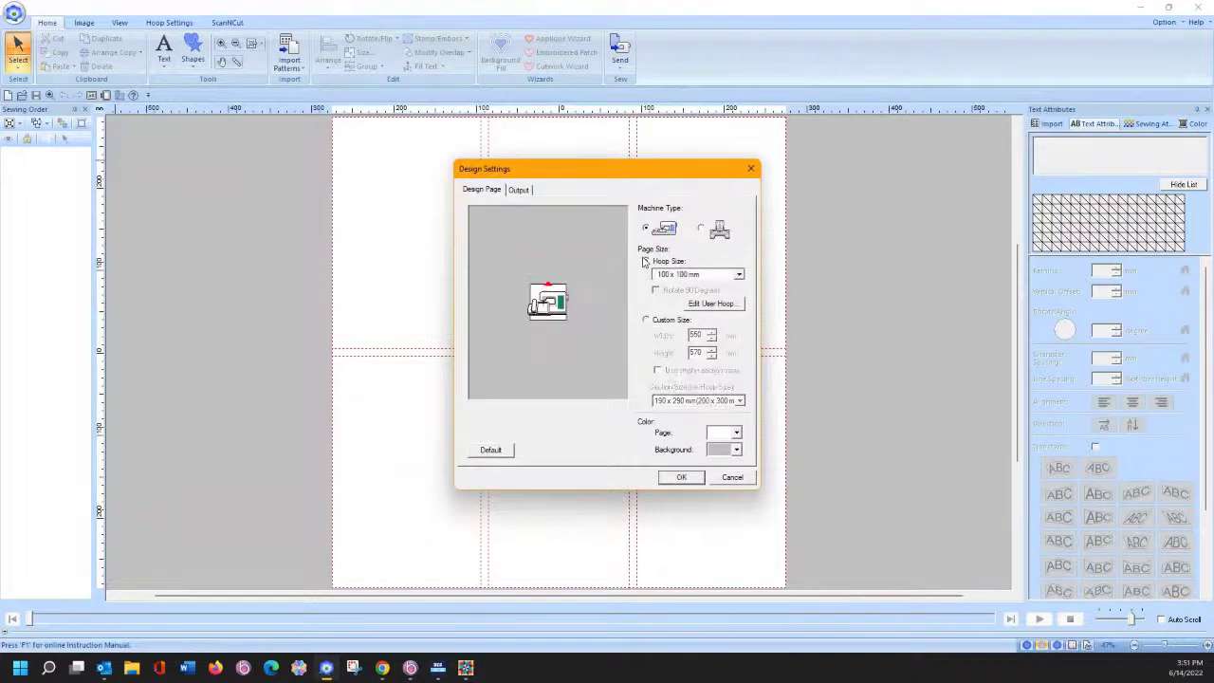
{"action": "left_click", "coordinate": [681, 477]}
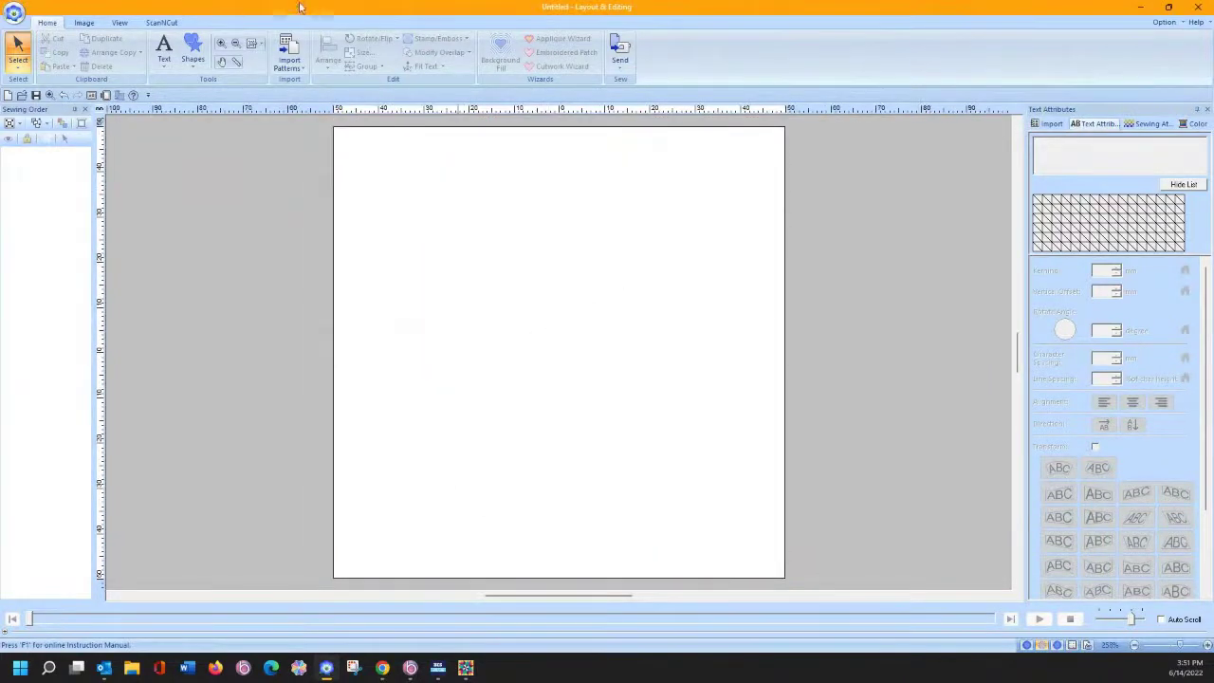
Step: Add the text "Happy" and enlarge it to about 62 mm wide and 17 mm high above the page centre
{"action": "left_click", "coordinate": [166, 66]}
{"action": "left_click", "coordinate": [163, 102]}
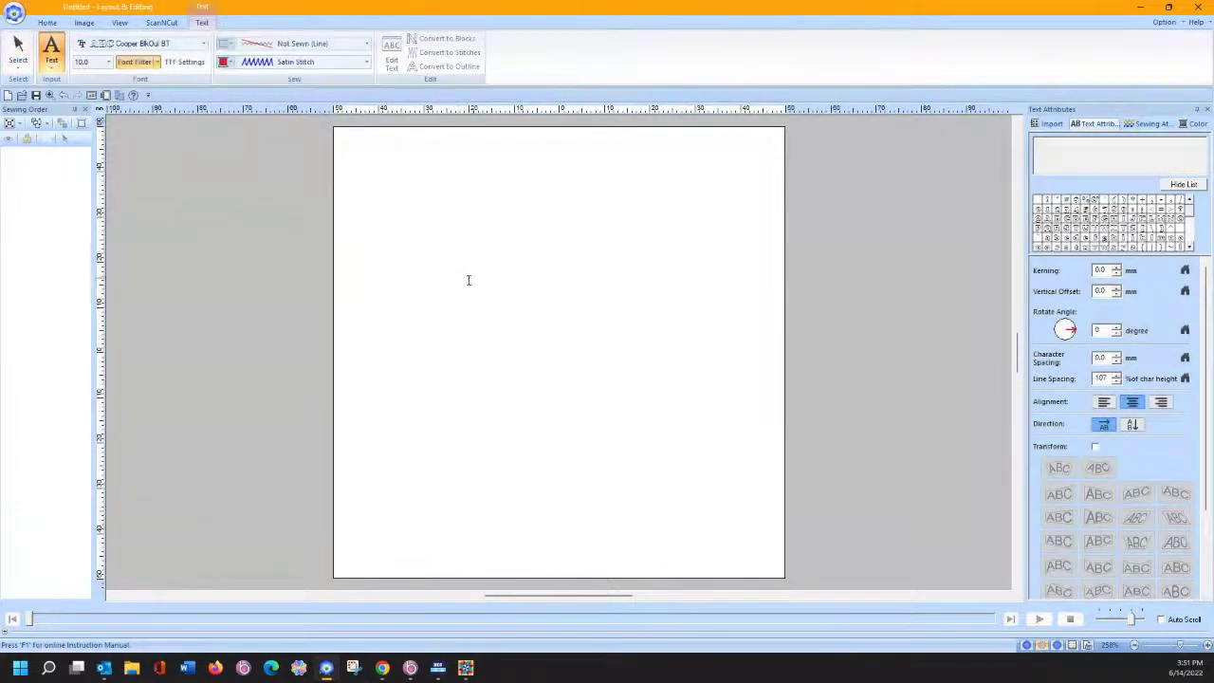
{"action": "left_click", "coordinate": [420, 310]}
{"action": "type", "text": "Hap"}
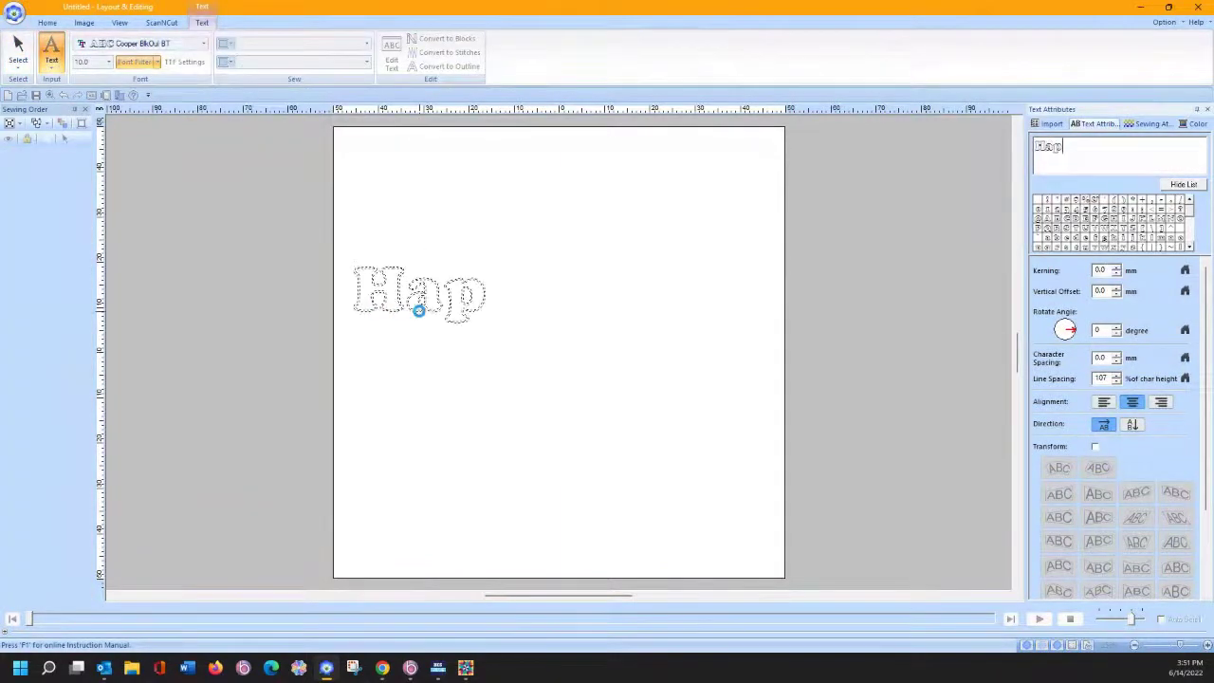
{"action": "type", "text": "py"}
{"action": "left_click", "coordinate": [522, 259]}
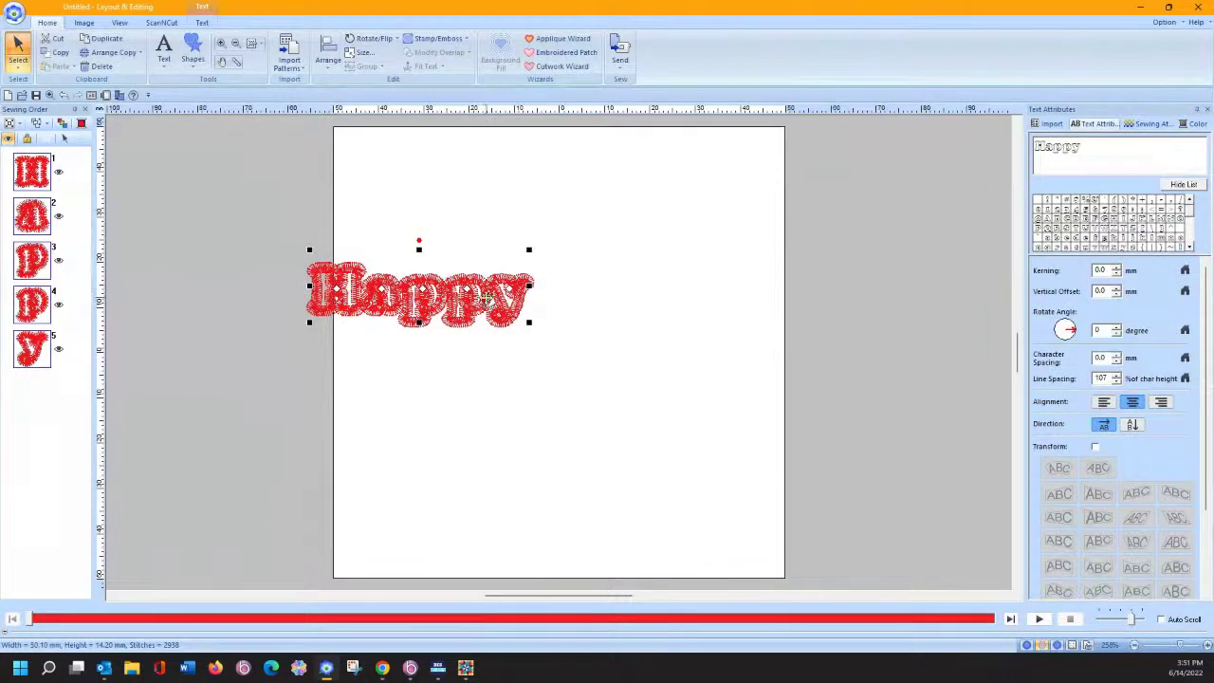
{"action": "left_click_drag", "start_coordinate": [485, 297], "coordinate": [704, 353]}
Step: Change the "Happy" text's font to Serif 01 and reset its pull compensation to the default 0.3 mm
{"action": "left_click", "coordinate": [203, 22]}
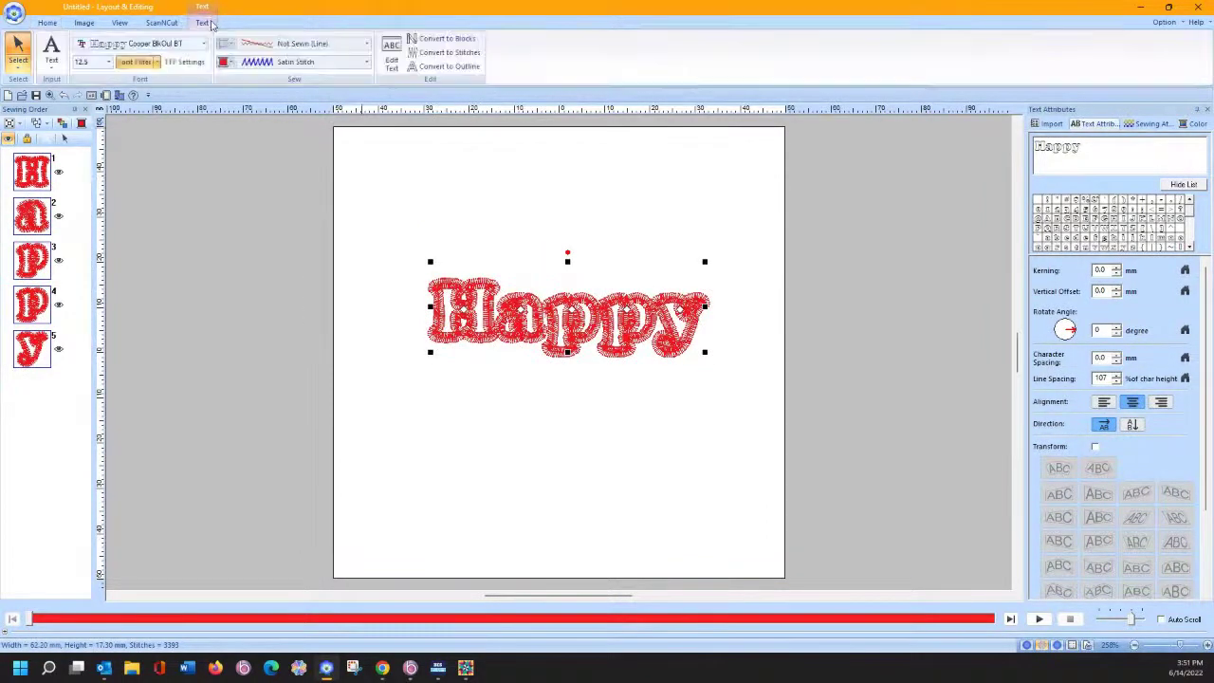
{"action": "left_click", "coordinate": [204, 44]}
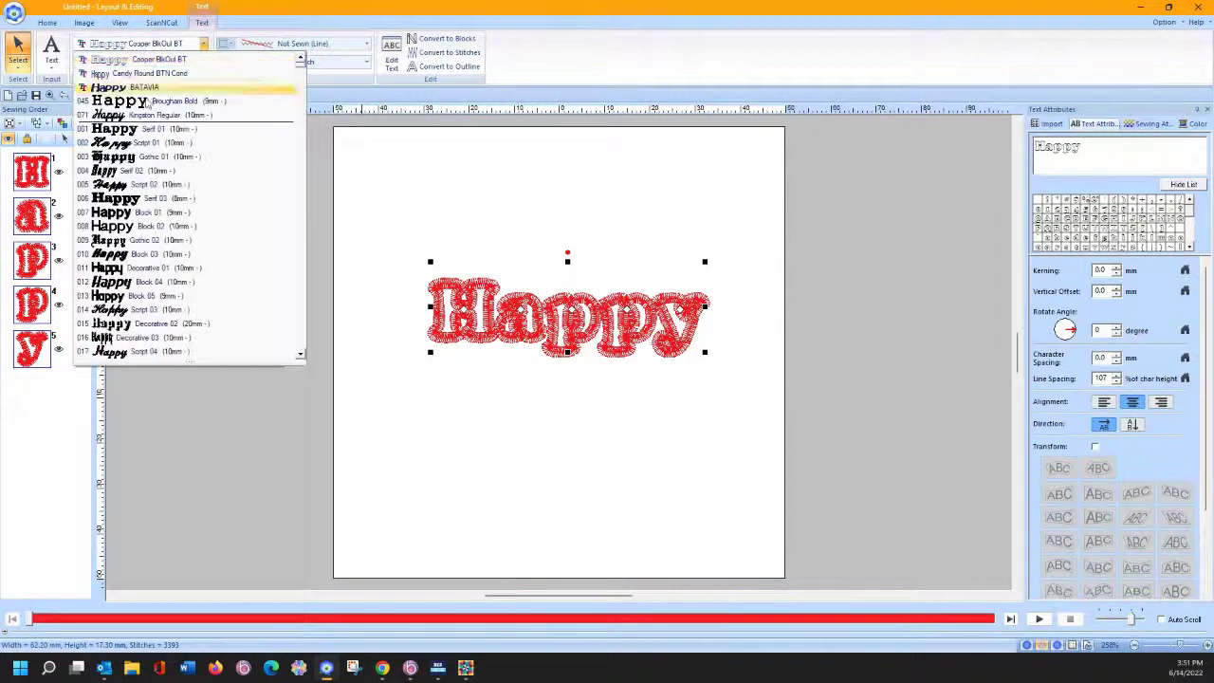
{"action": "left_click", "coordinate": [147, 129]}
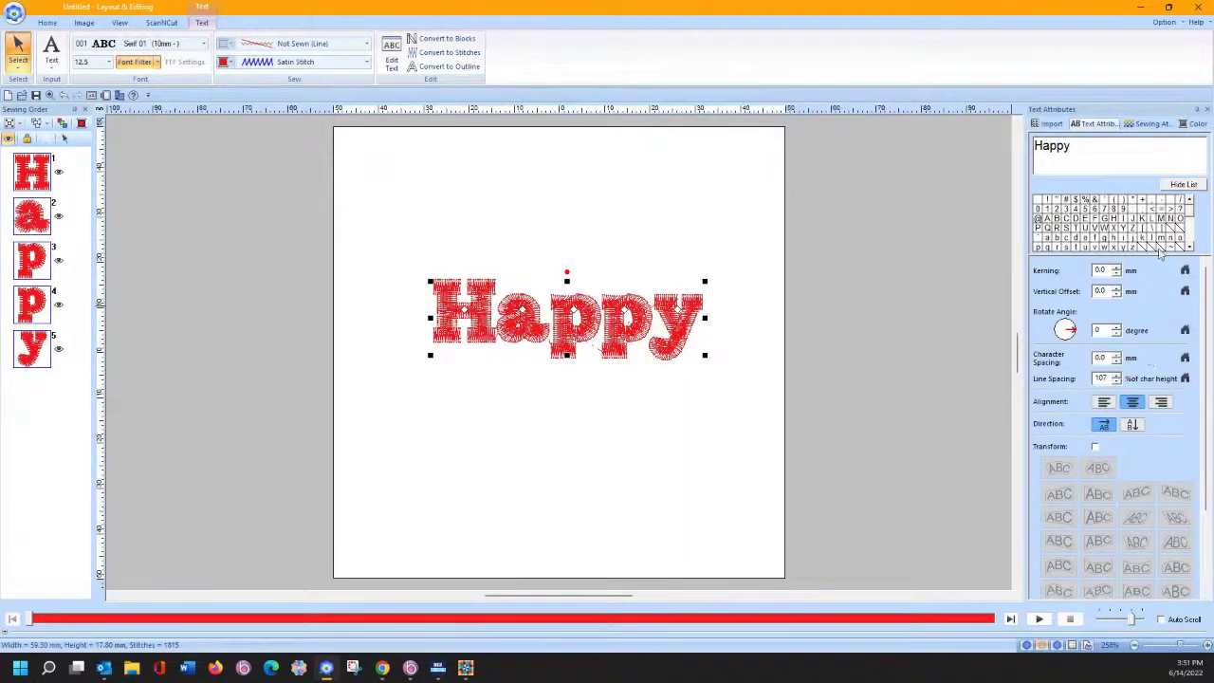
{"action": "left_click", "coordinate": [1144, 124]}
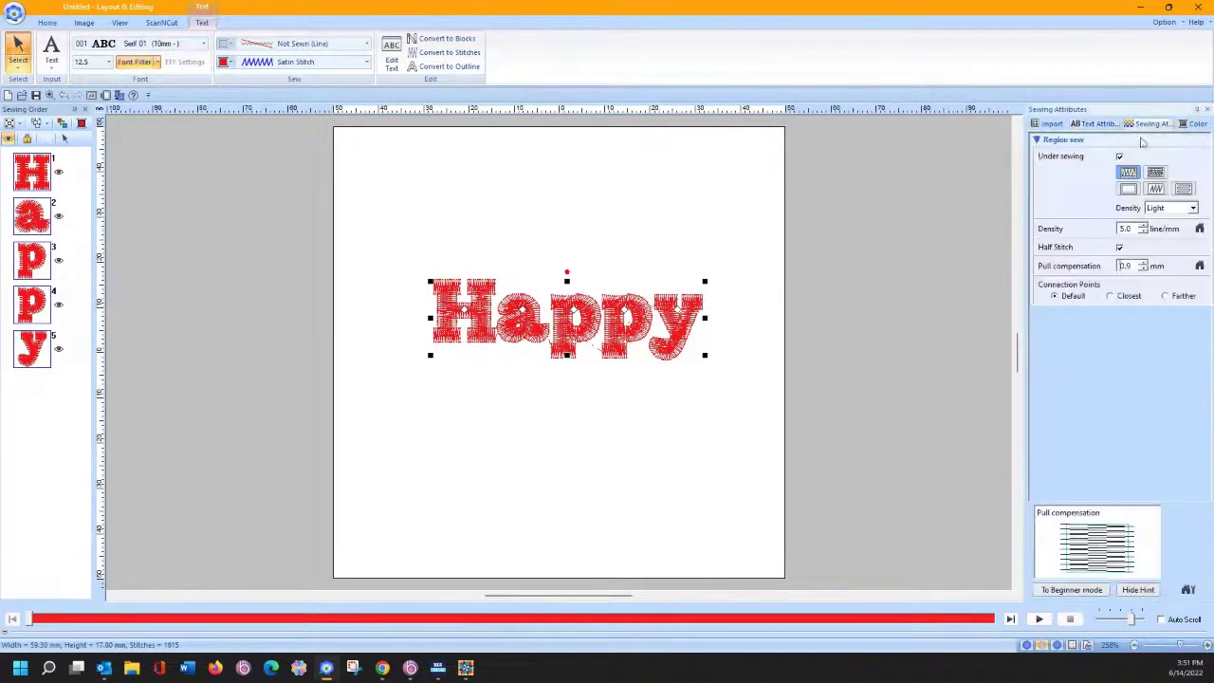
{"action": "left_click", "coordinate": [1199, 267]}
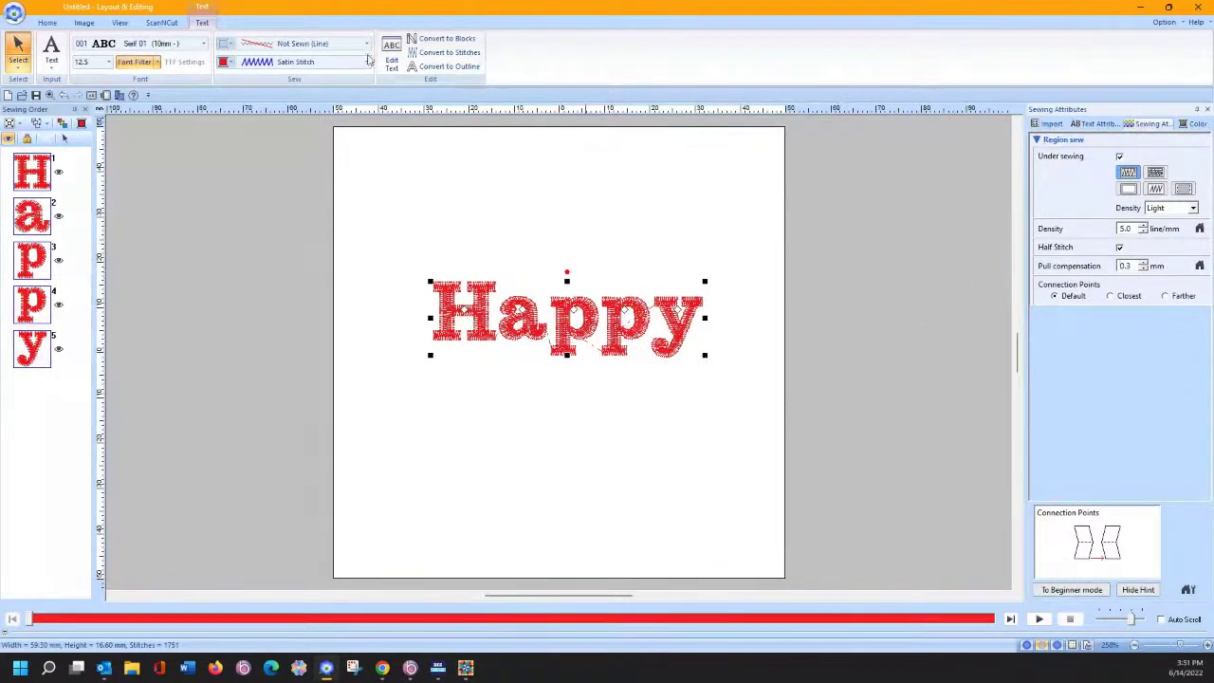
Step: Draw a filled heart about 49 mm wide and 47 mm high overlapping the first letters of "Happy"
{"action": "left_click", "coordinate": [50, 23]}
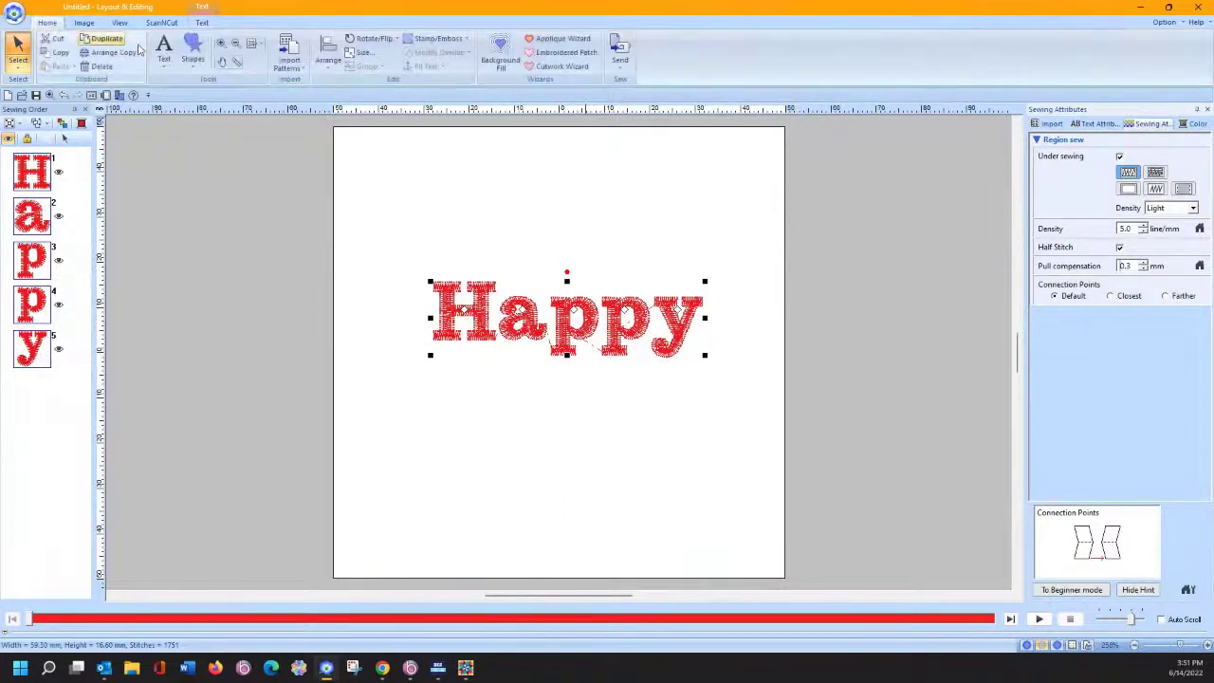
{"action": "left_click", "coordinate": [195, 57]}
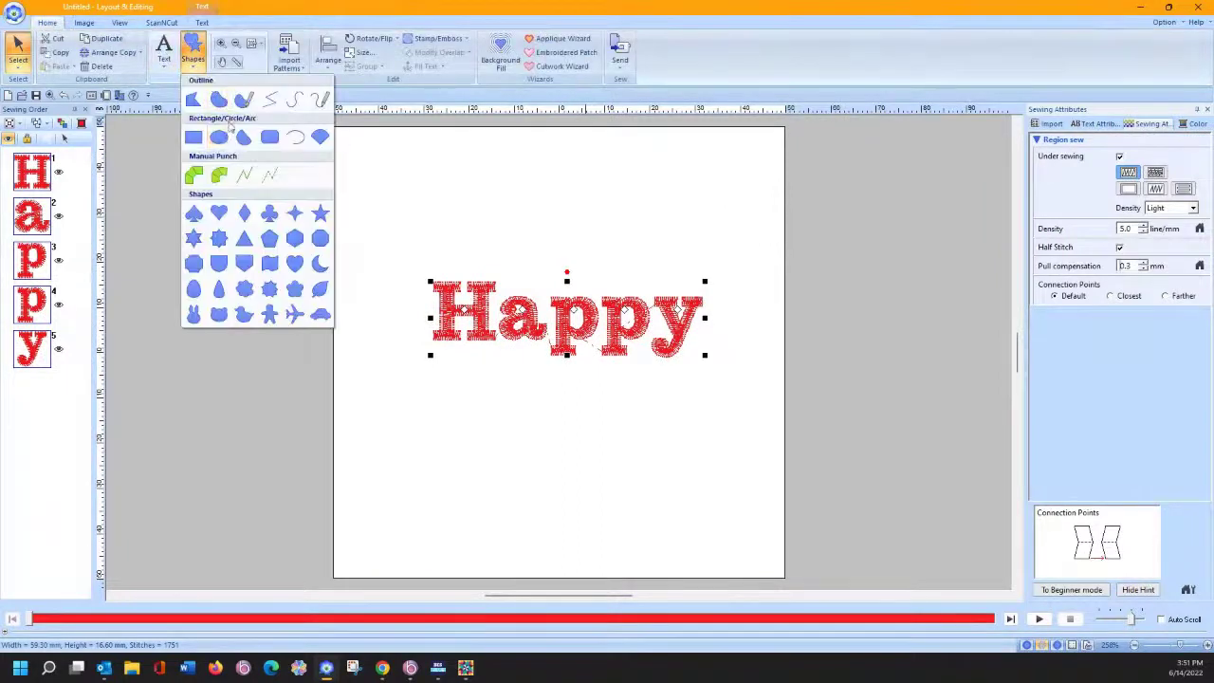
{"action": "left_click", "coordinate": [219, 213]}
{"action": "left_click_drag", "start_coordinate": [394, 244], "coordinate": [611, 453]}
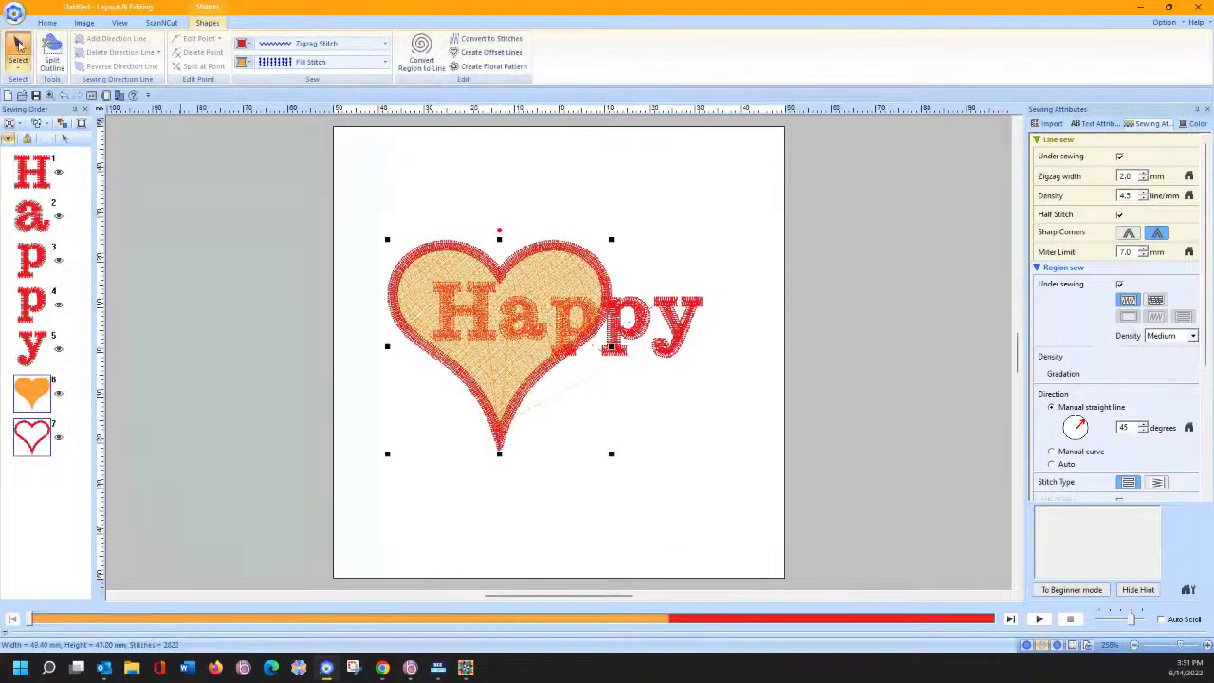
Step: Replace the heart with an applique using applique material, a zigzag tack down and a 3.0 mm zigzag covering stitch
{"action": "left_click", "coordinate": [46, 22]}
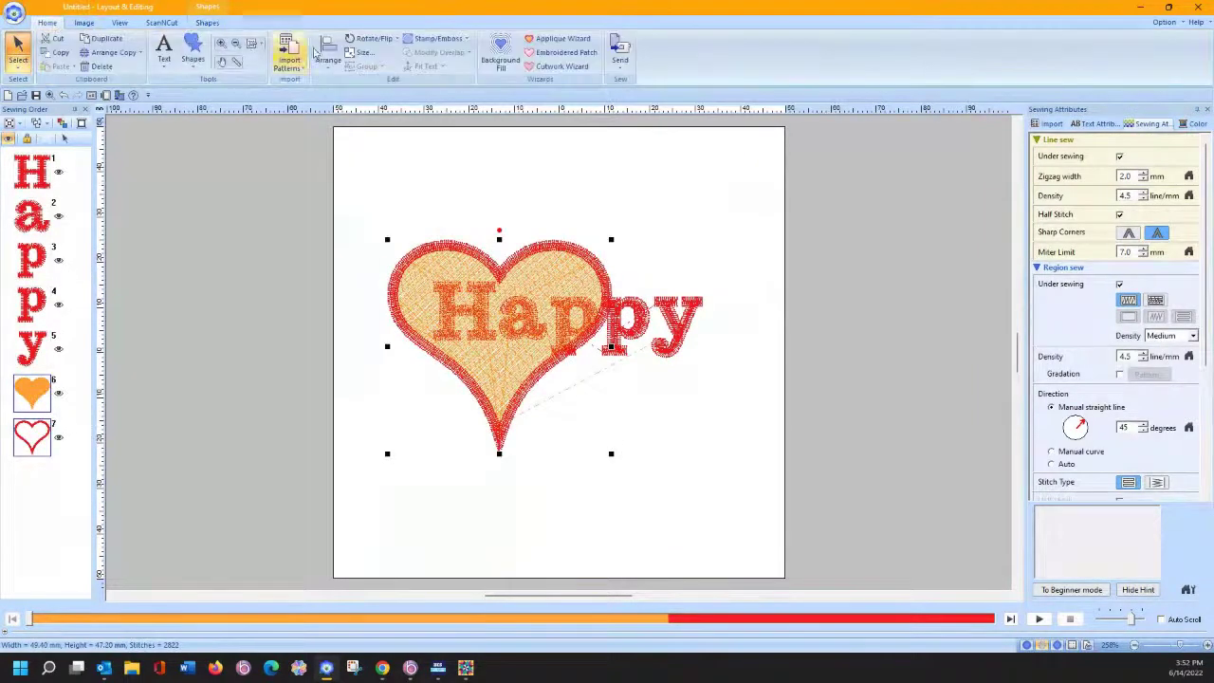
{"action": "left_click", "coordinate": [559, 39]}
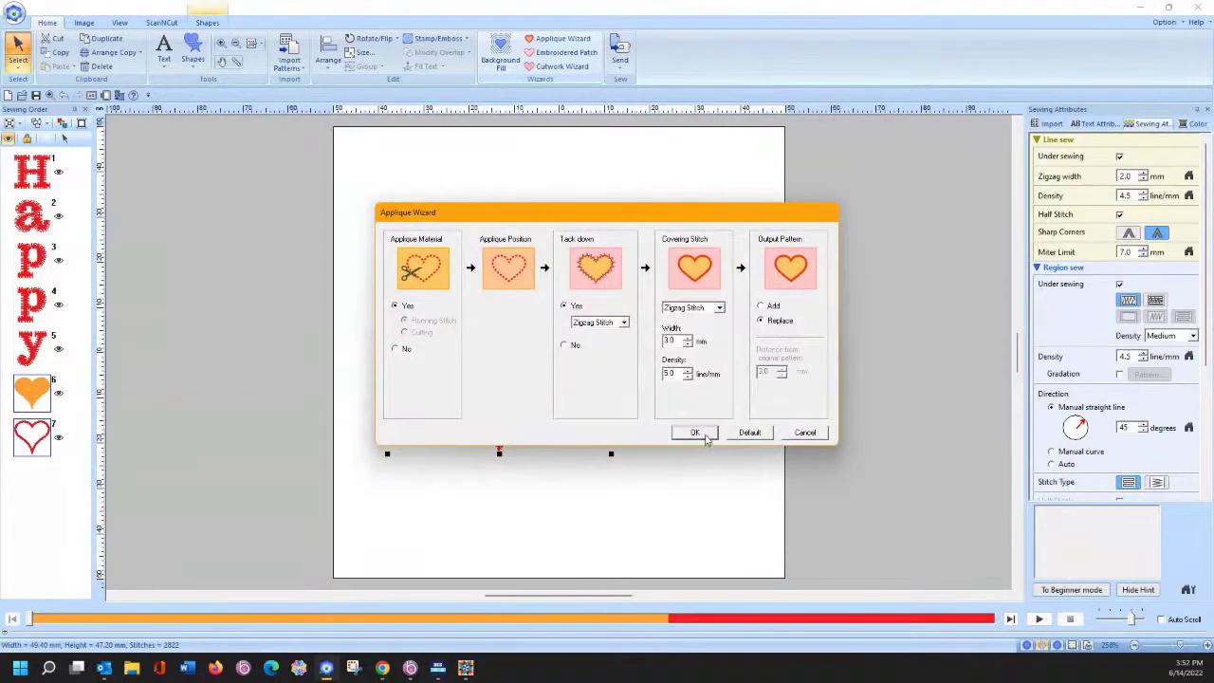
{"action": "left_click", "coordinate": [695, 433]}
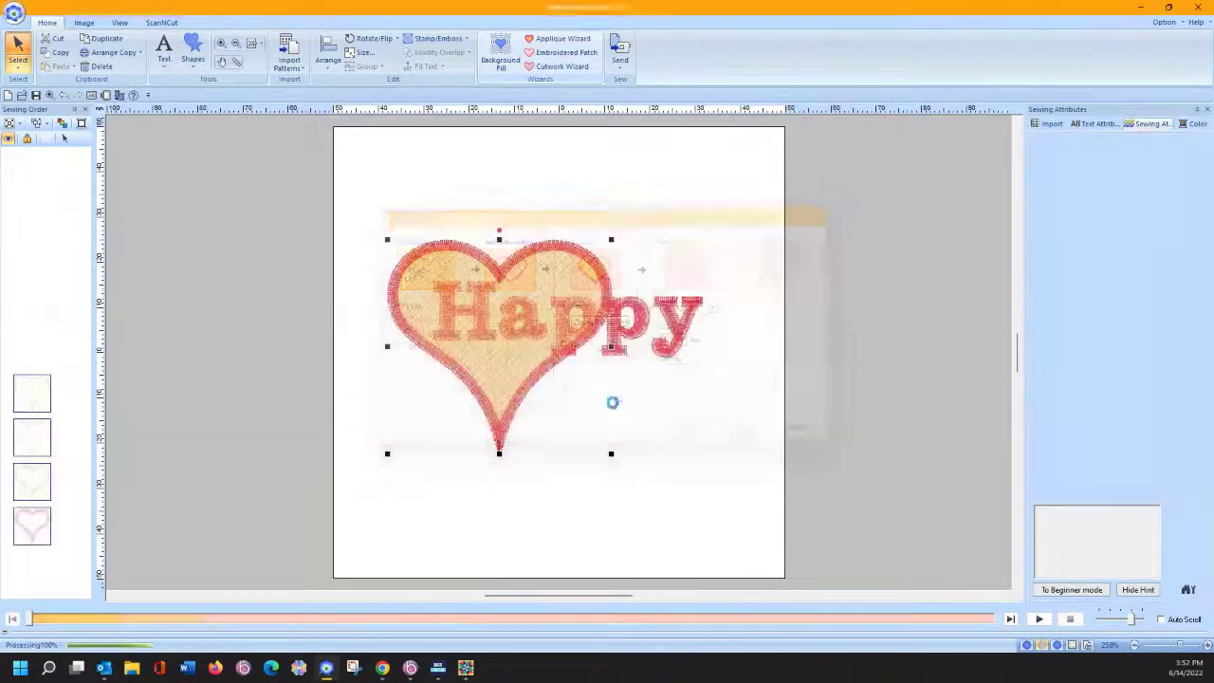
Step: Cut the "Happy" text and paste it back so that it sews after the heart applique
{"action": "left_click", "coordinate": [639, 317]}
{"action": "key", "text": "ctrl+x"}
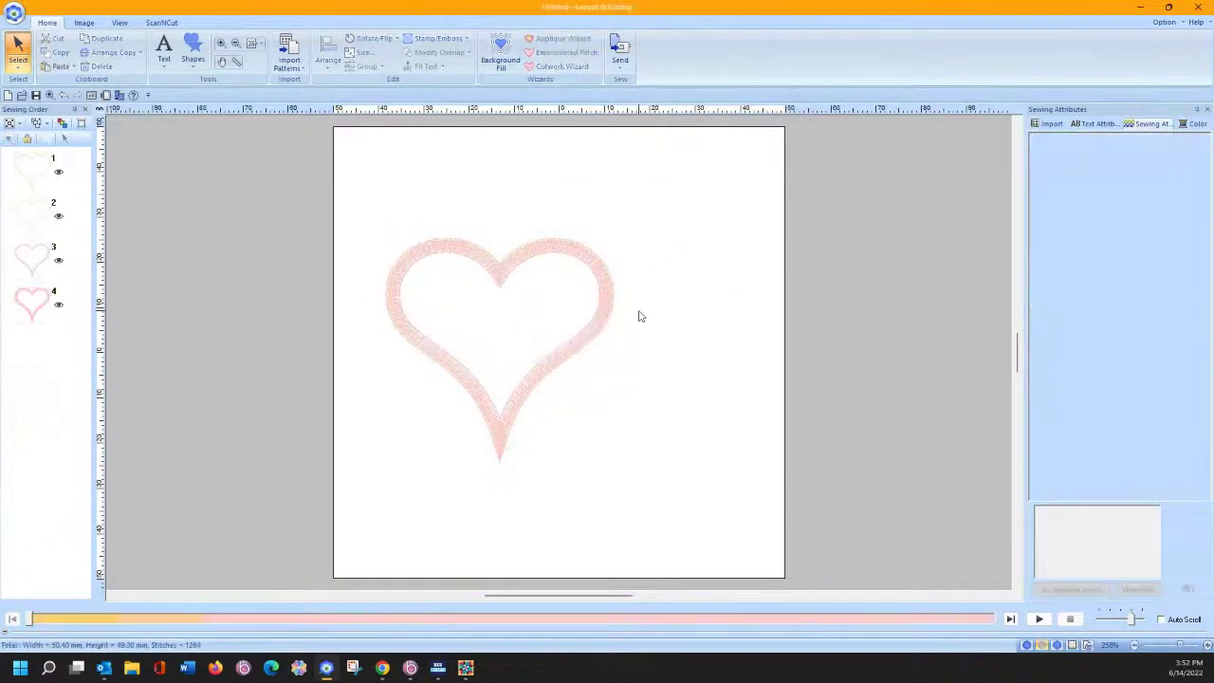
{"action": "key", "text": "ctrl+v"}
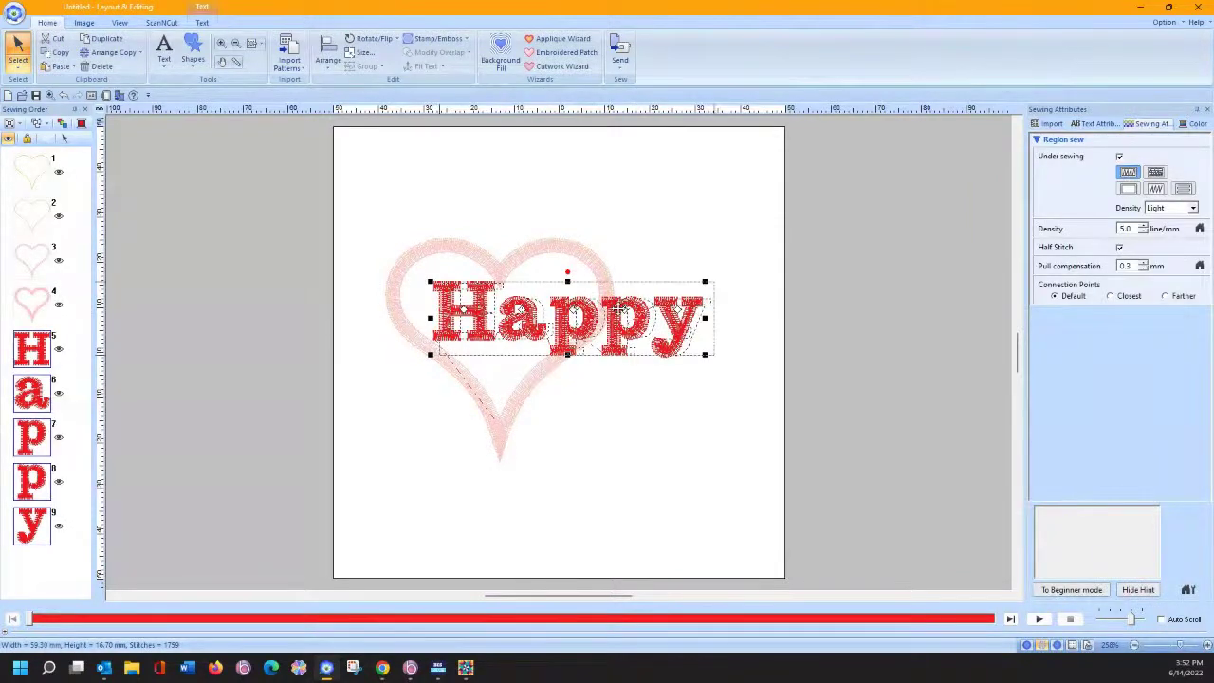
Step: Nudge the "Happy" text slightly to the right over the heart and ungroup the heart applique
{"action": "key", "text": "Right"}
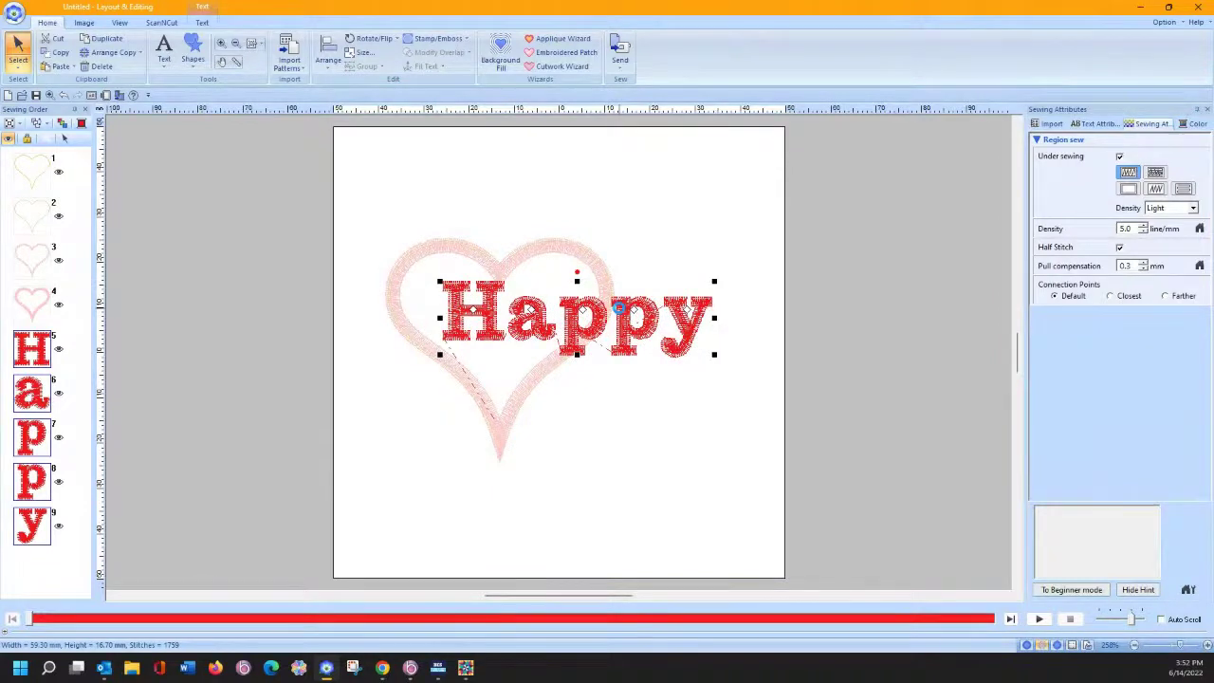
{"action": "left_click", "coordinate": [408, 267]}
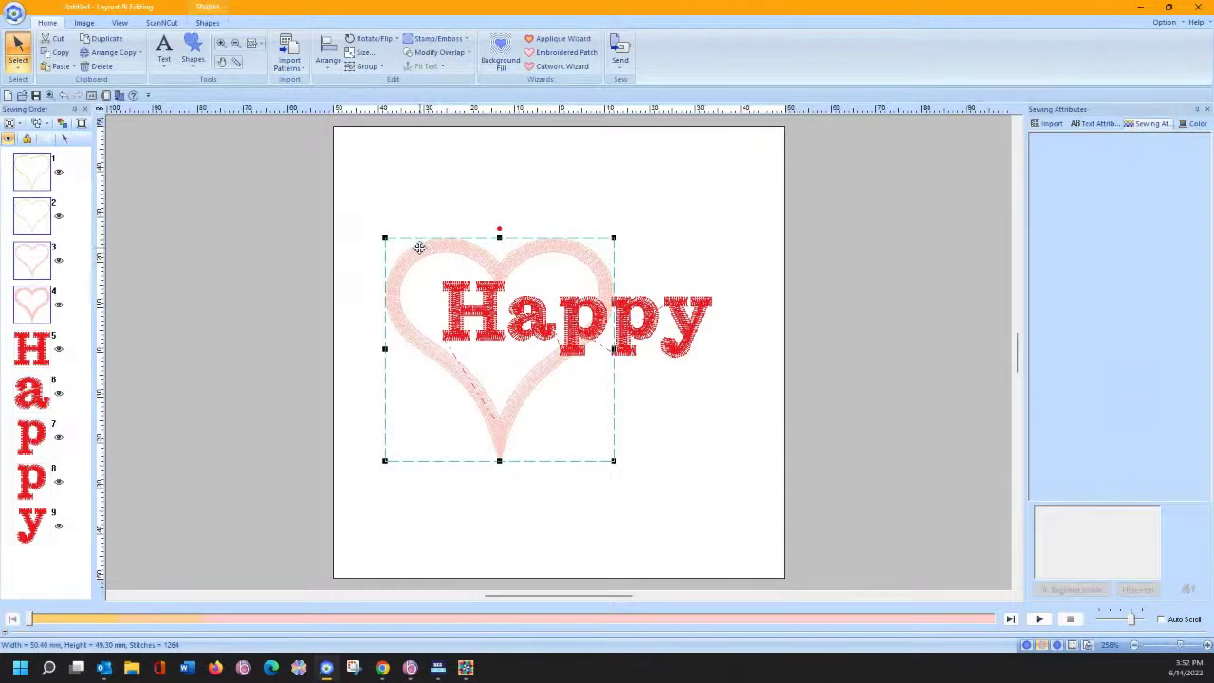
{"action": "right_click", "coordinate": [420, 249]}
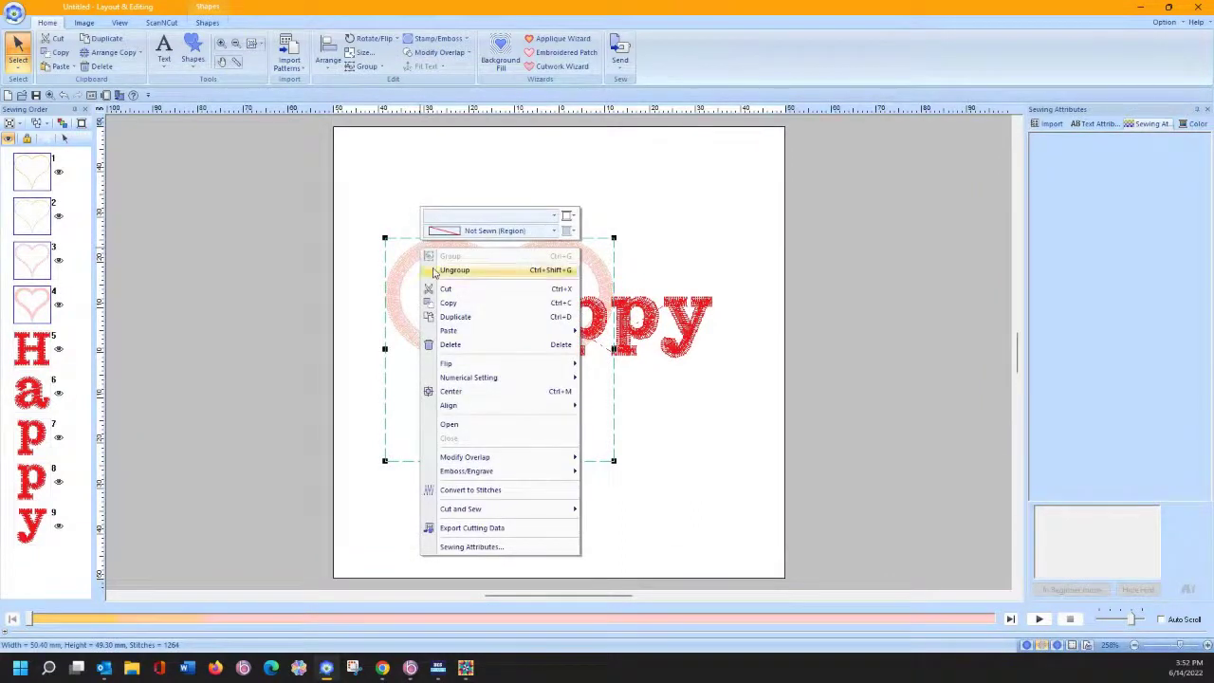
{"action": "left_click", "coordinate": [428, 269]}
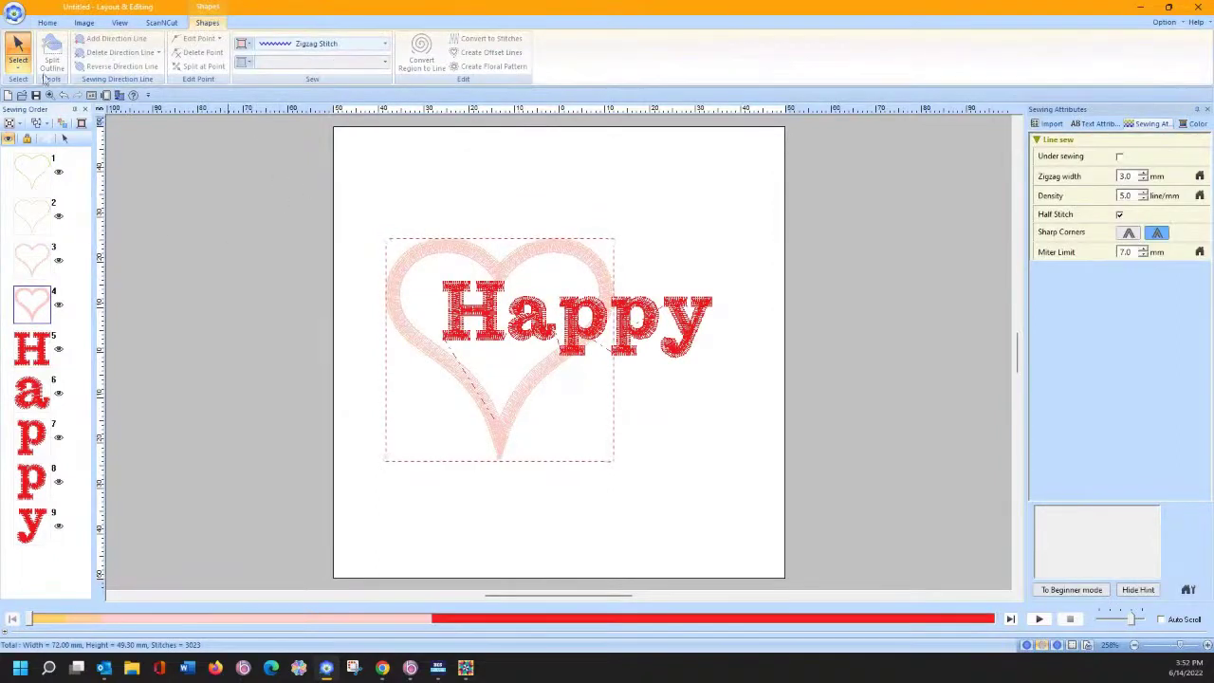
Step: Add two points on the heart's covering stitch, on either side of where it crosses the first "p", and split the outline at both
{"action": "left_click", "coordinate": [19, 62]}
{"action": "left_click", "coordinate": [48, 103]}
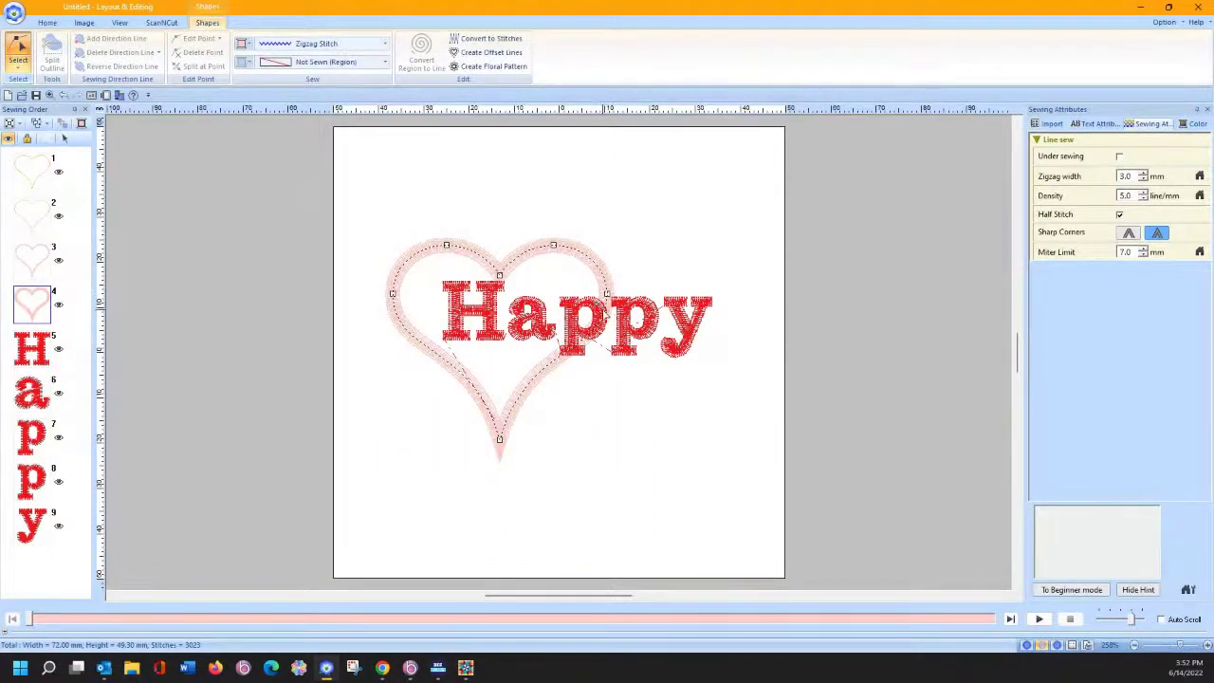
{"action": "left_click", "coordinate": [606, 296]}
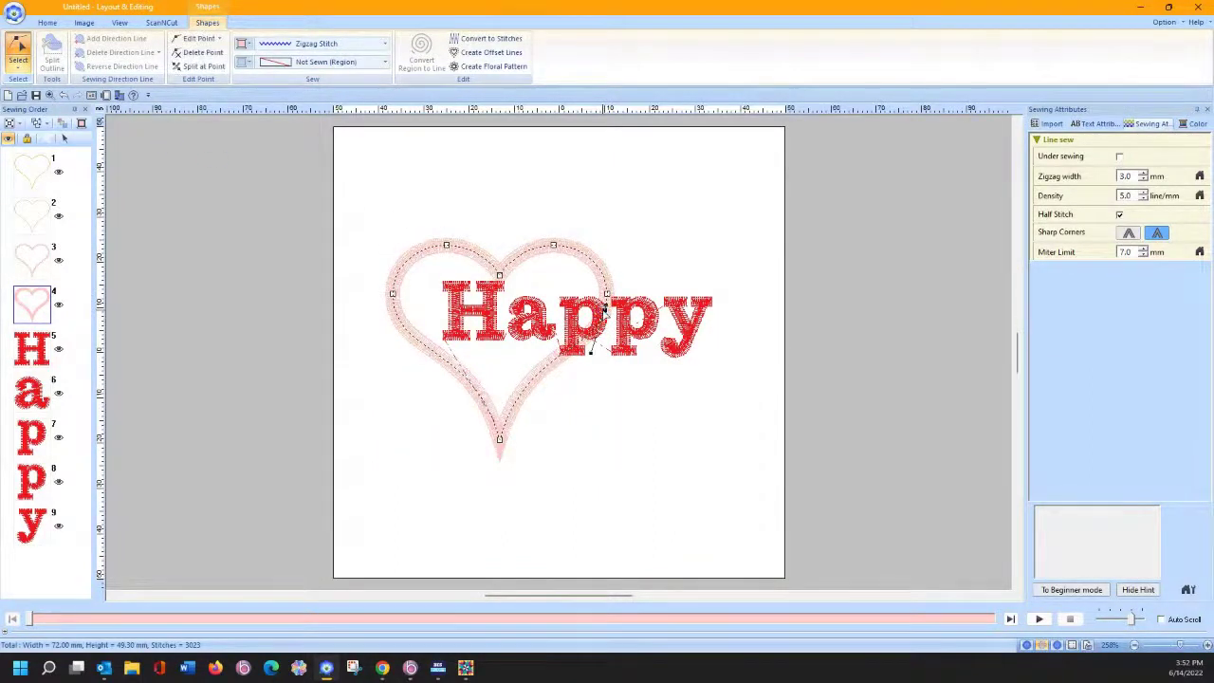
{"action": "right_click", "coordinate": [605, 313]}
{"action": "left_click", "coordinate": [618, 396]}
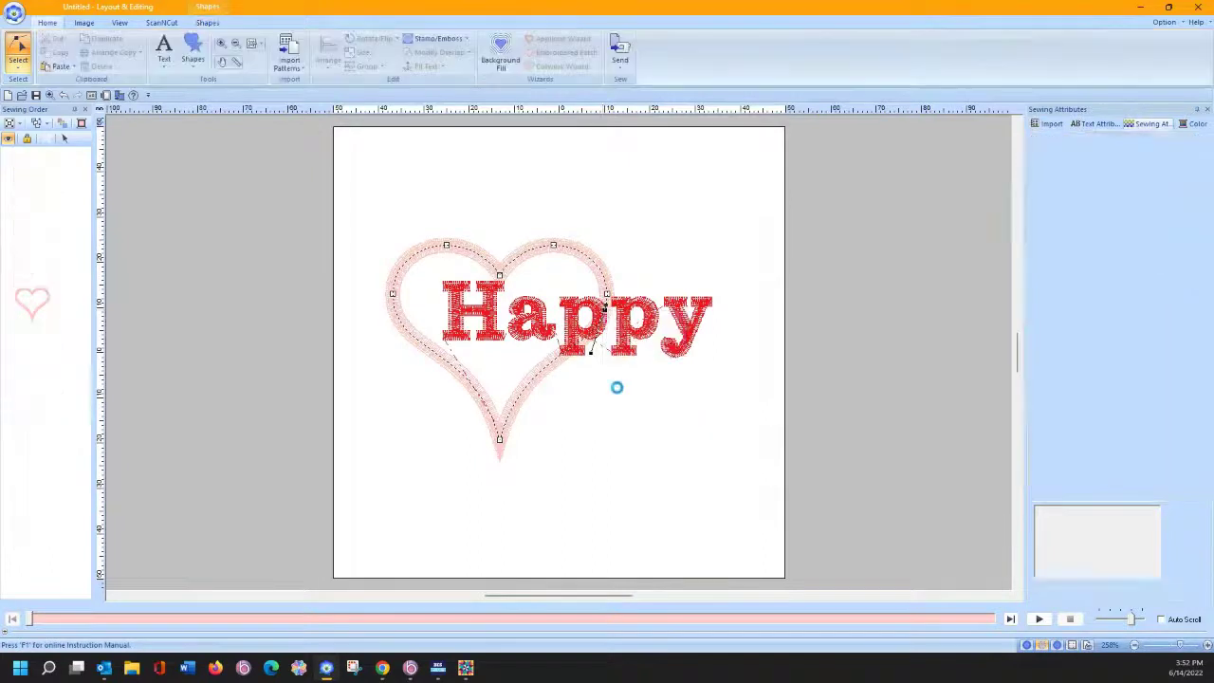
{"action": "left_click", "coordinate": [569, 351]}
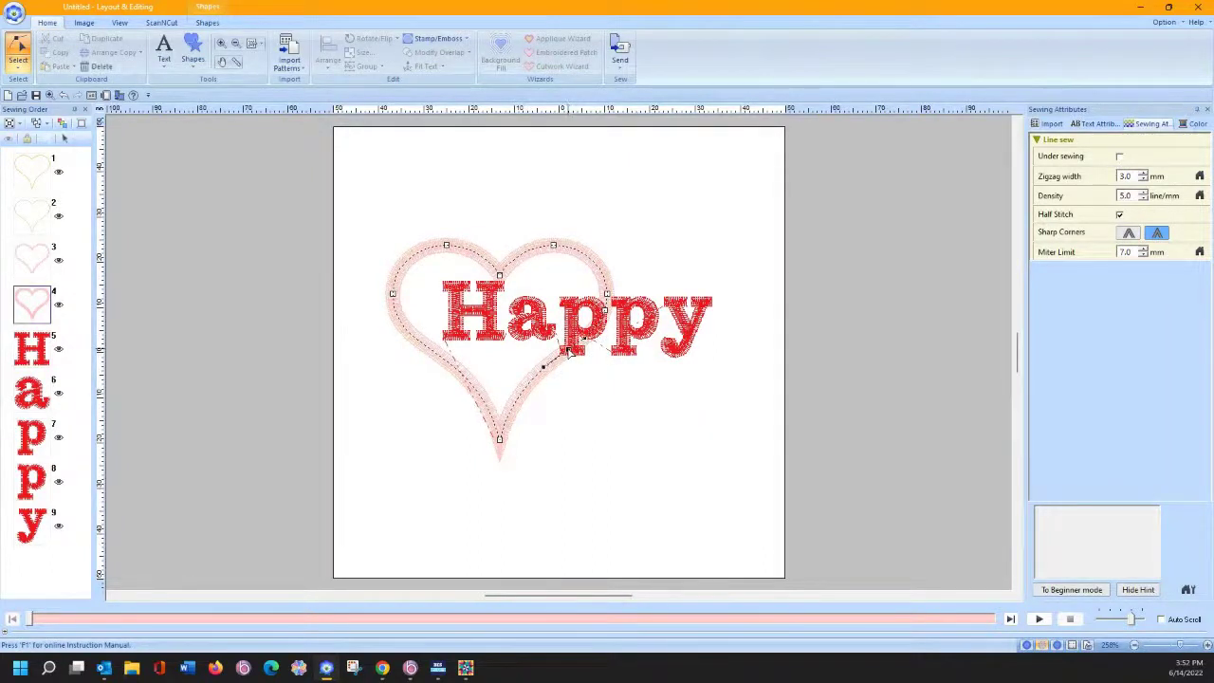
{"action": "right_click", "coordinate": [569, 351]}
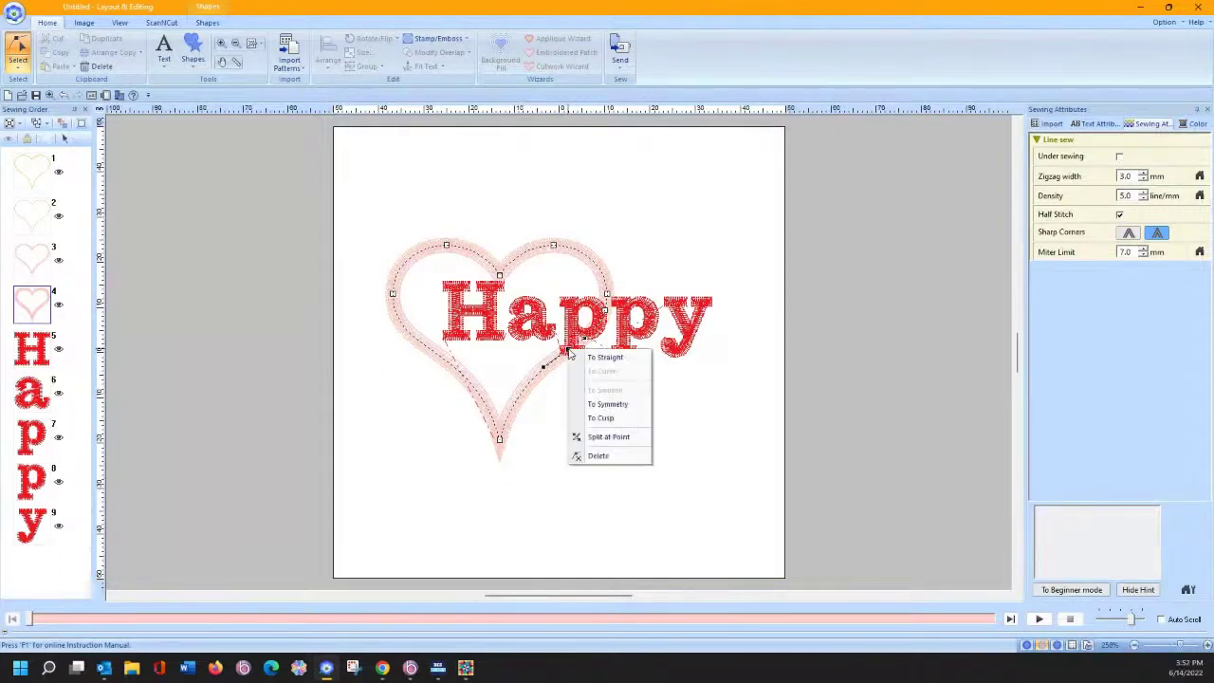
{"action": "left_click", "coordinate": [593, 436]}
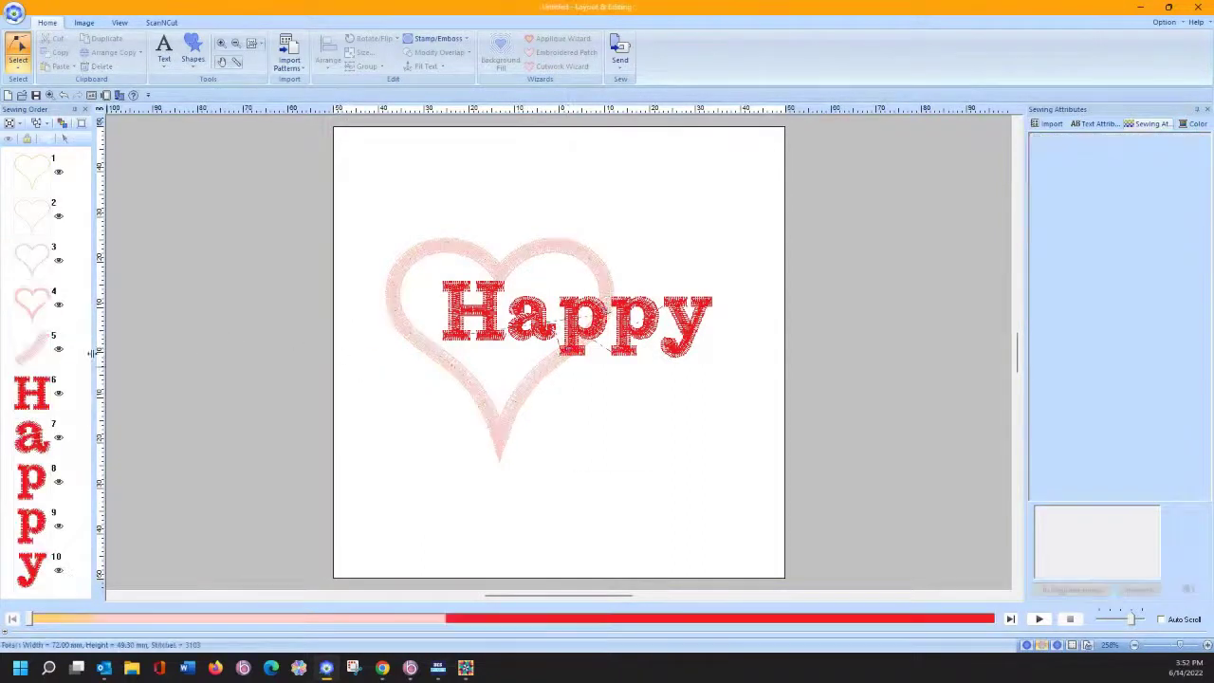
Step: Delete the split-off segment of covering stitch that runs beneath the first "p"
{"action": "left_click", "coordinate": [41, 339]}
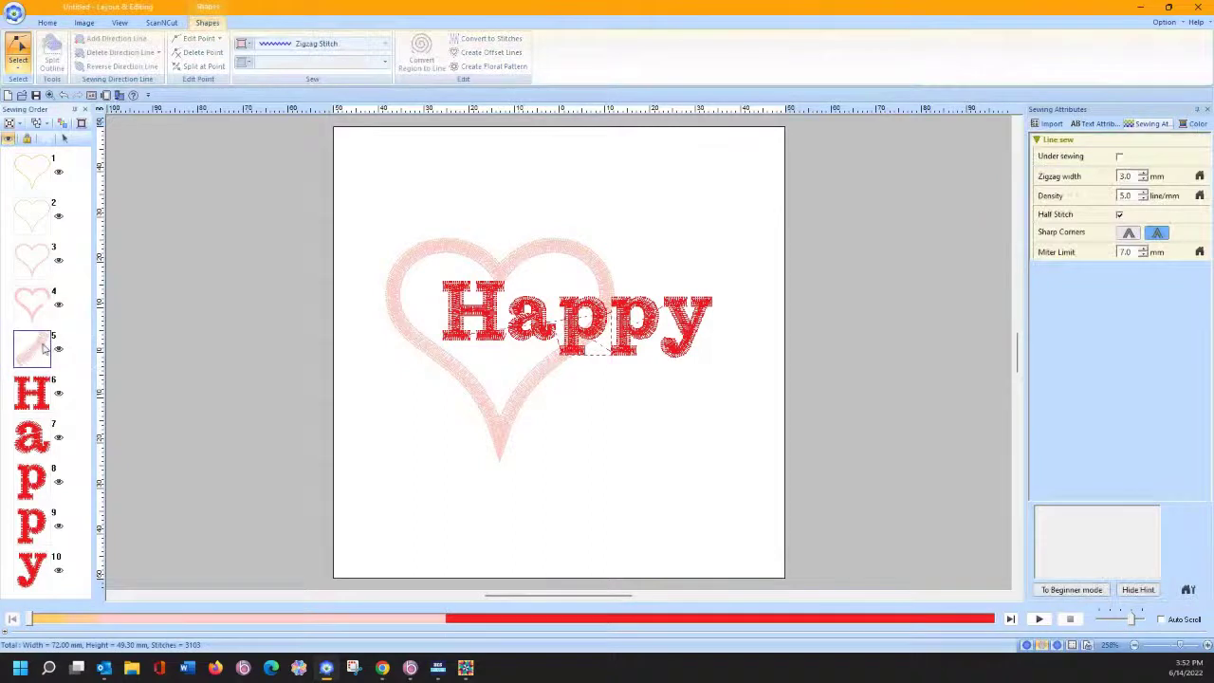
{"action": "left_click", "coordinate": [64, 138]}
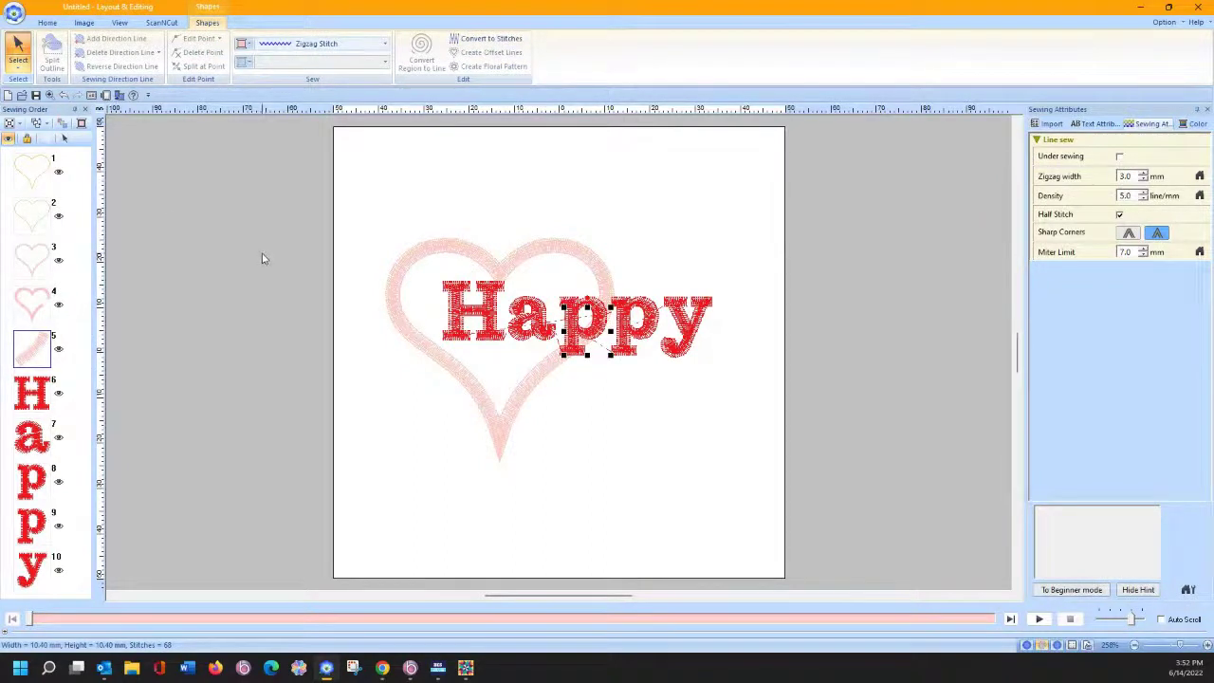
{"action": "key", "text": "Delete"}
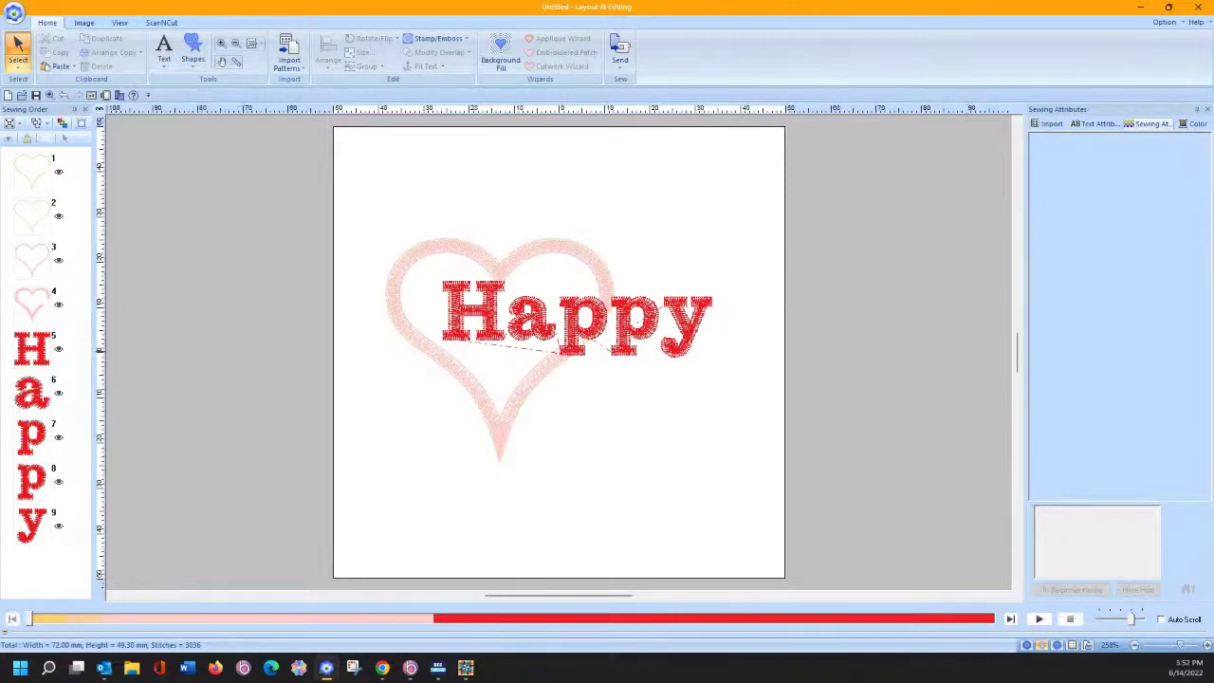
Step: Delete all the remaining heart applique outlines, leaving only the "Happy" text on the page
{"action": "key", "text": "alt+Tab"}
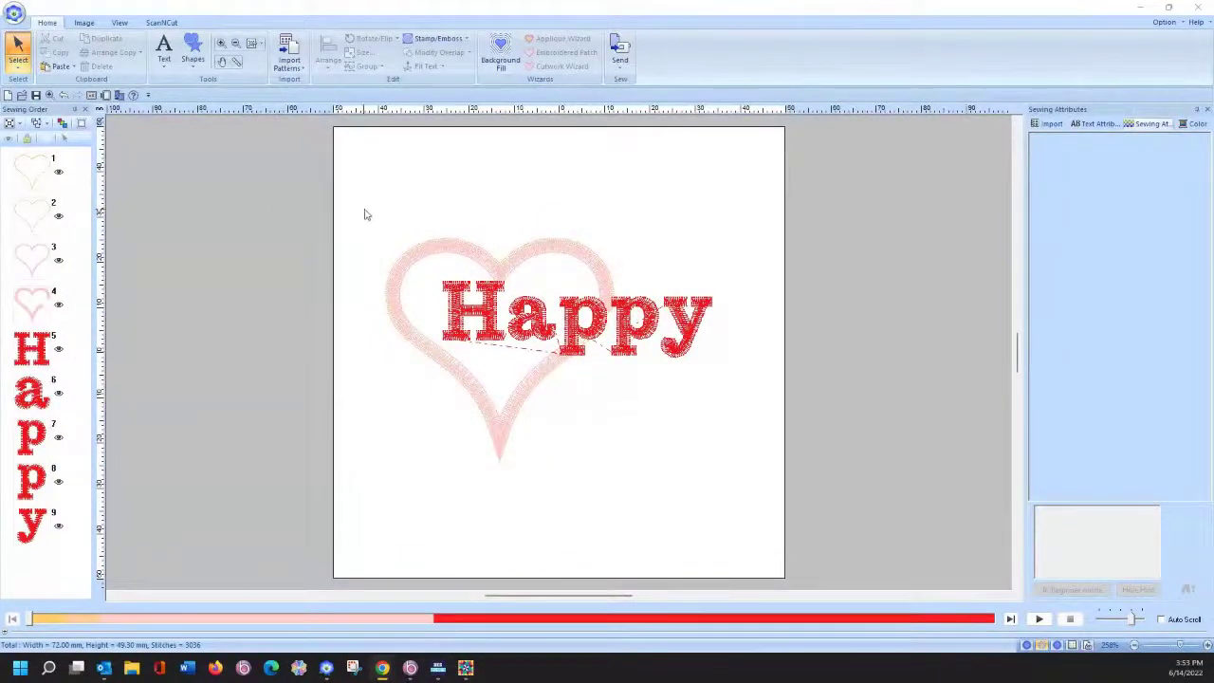
{"action": "left_click", "coordinate": [454, 252]}
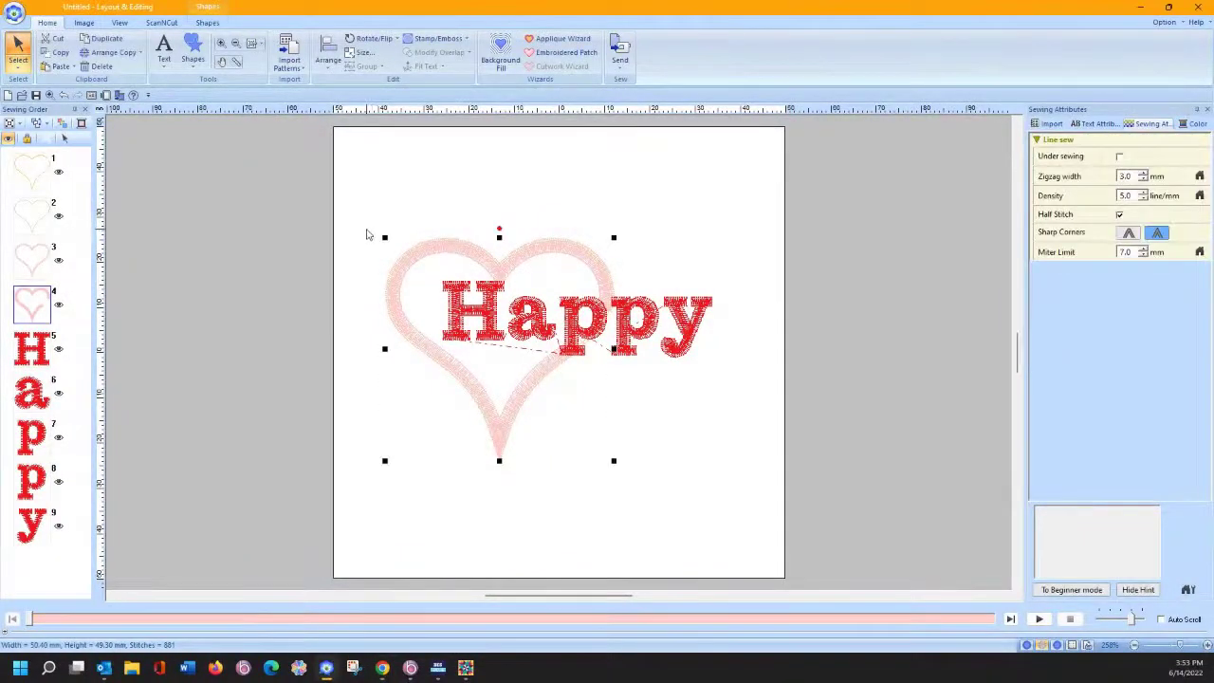
{"action": "key", "text": "Delete"}
{"action": "left_click", "coordinate": [412, 255]}
{"action": "key", "text": "Delete"}
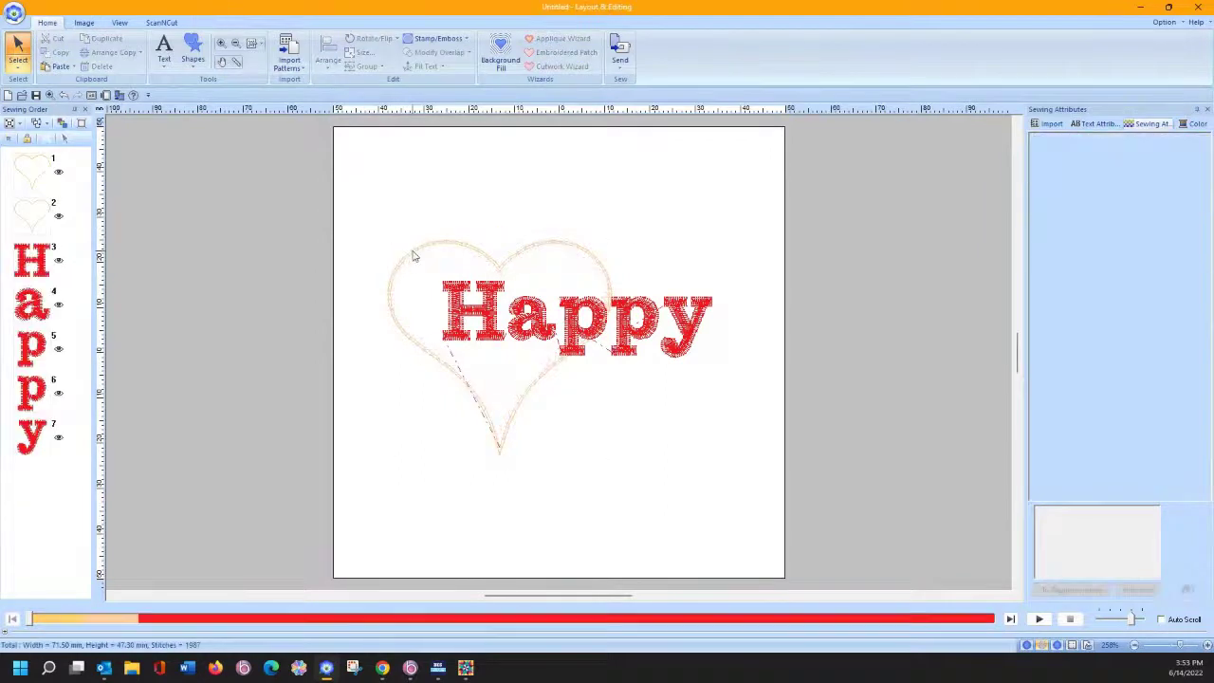
{"action": "left_click", "coordinate": [412, 254]}
{"action": "key", "text": "Delete"}
{"action": "left_click", "coordinate": [410, 250]}
{"action": "key", "text": "Delete"}
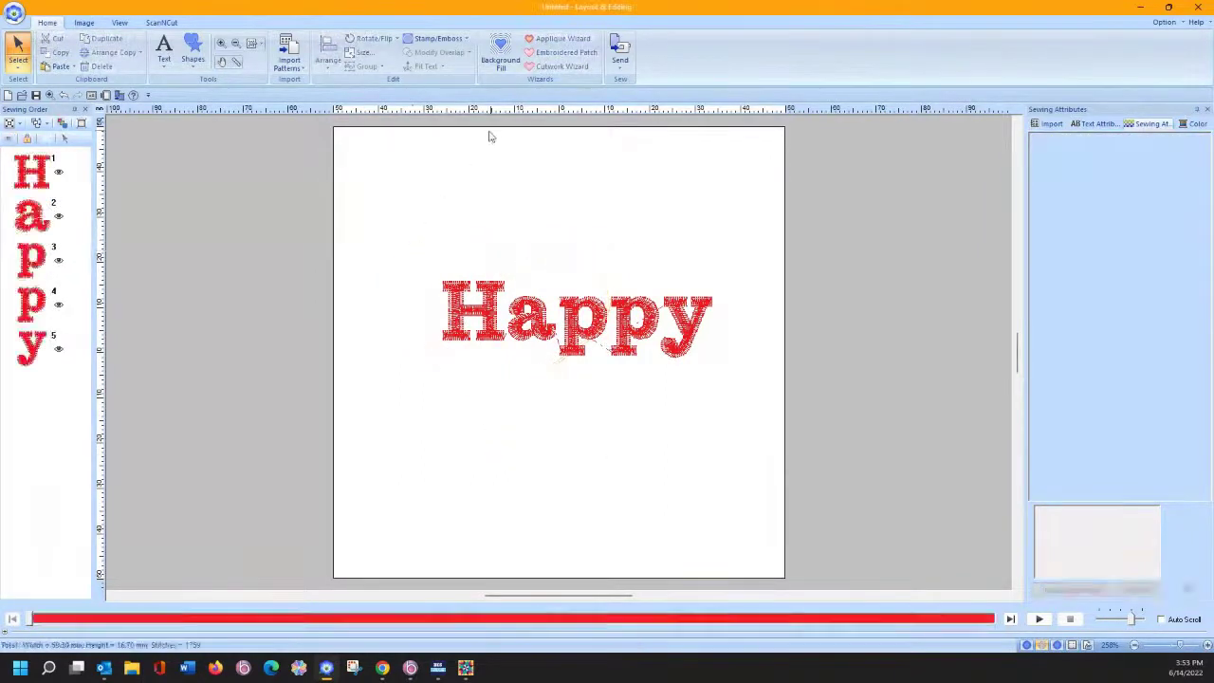
Step: Reposition the "Happy" text slightly and generate an embroidered patch cutting line 2.0 mm around it, without satin stitch
{"action": "left_click", "coordinate": [501, 301]}
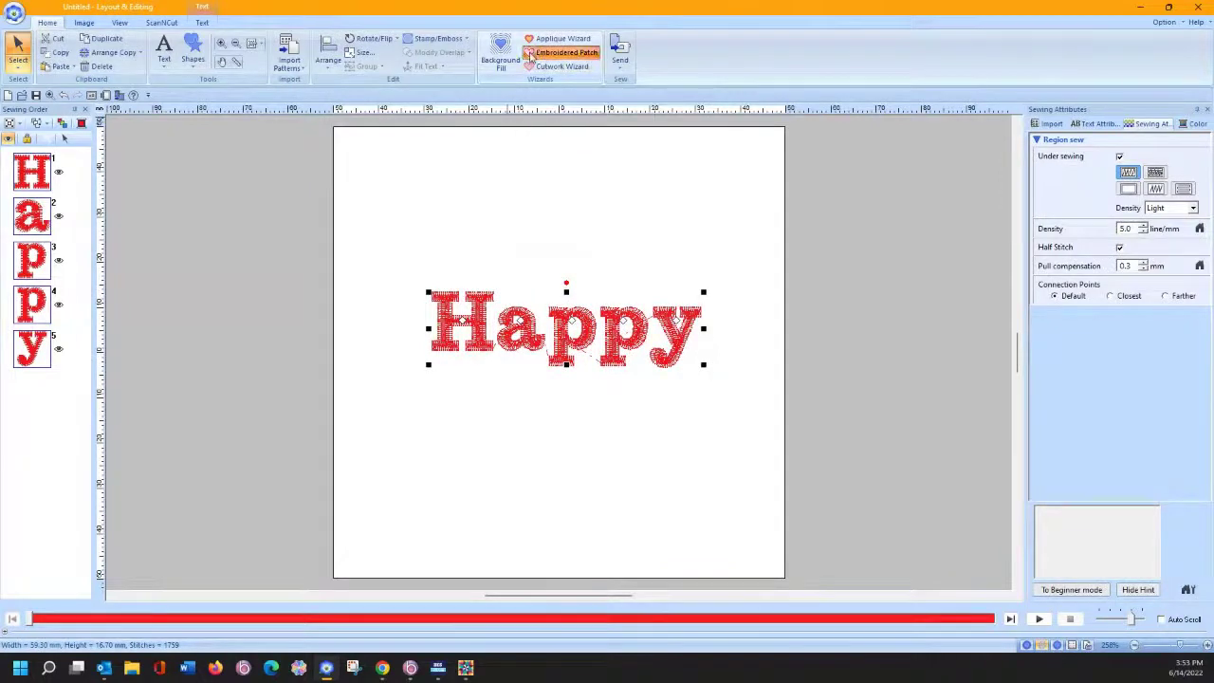
{"action": "left_click", "coordinate": [530, 56]}
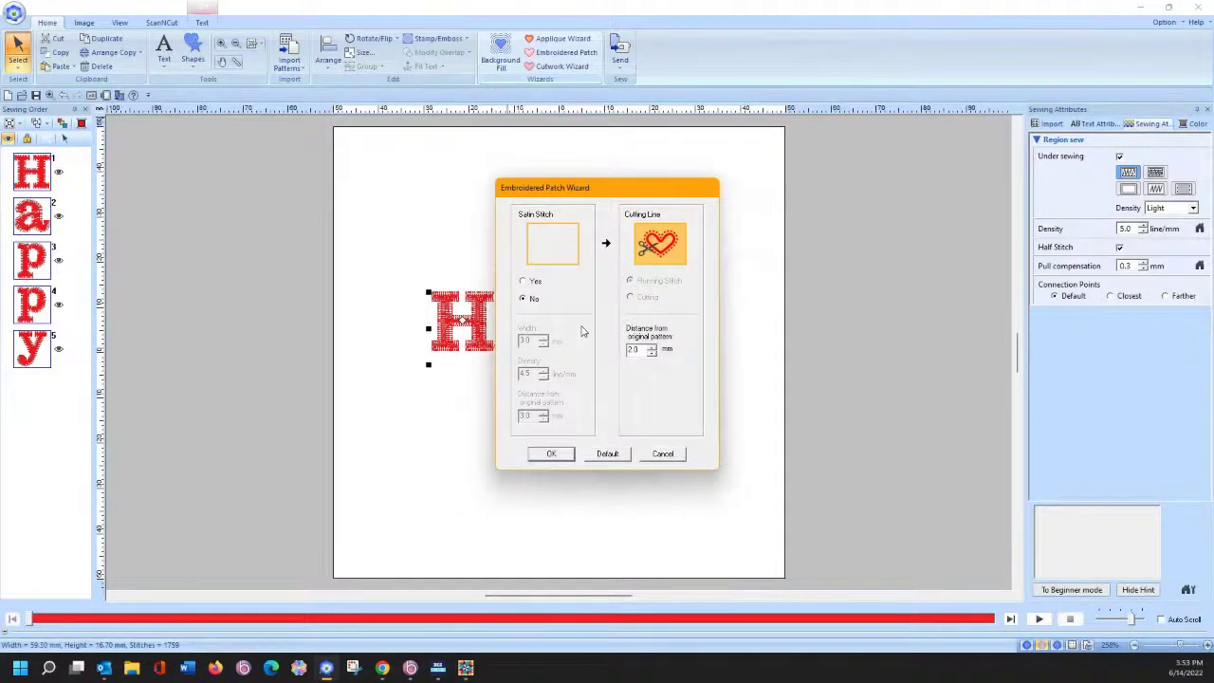
{"action": "left_click", "coordinate": [549, 455]}
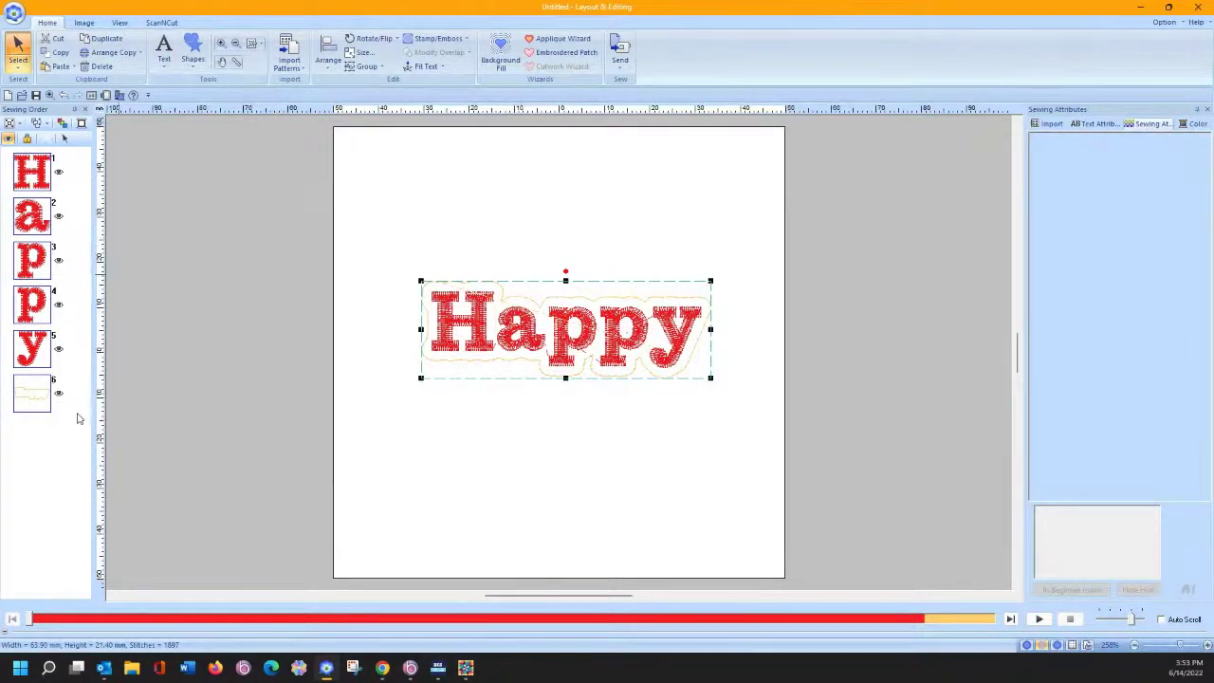
Step: Fill the outline around "Happy" with Net Fill Stitch, using the square pattern with crossed diagonals and 2.0 mm spacing
{"action": "left_click", "coordinate": [32, 393]}
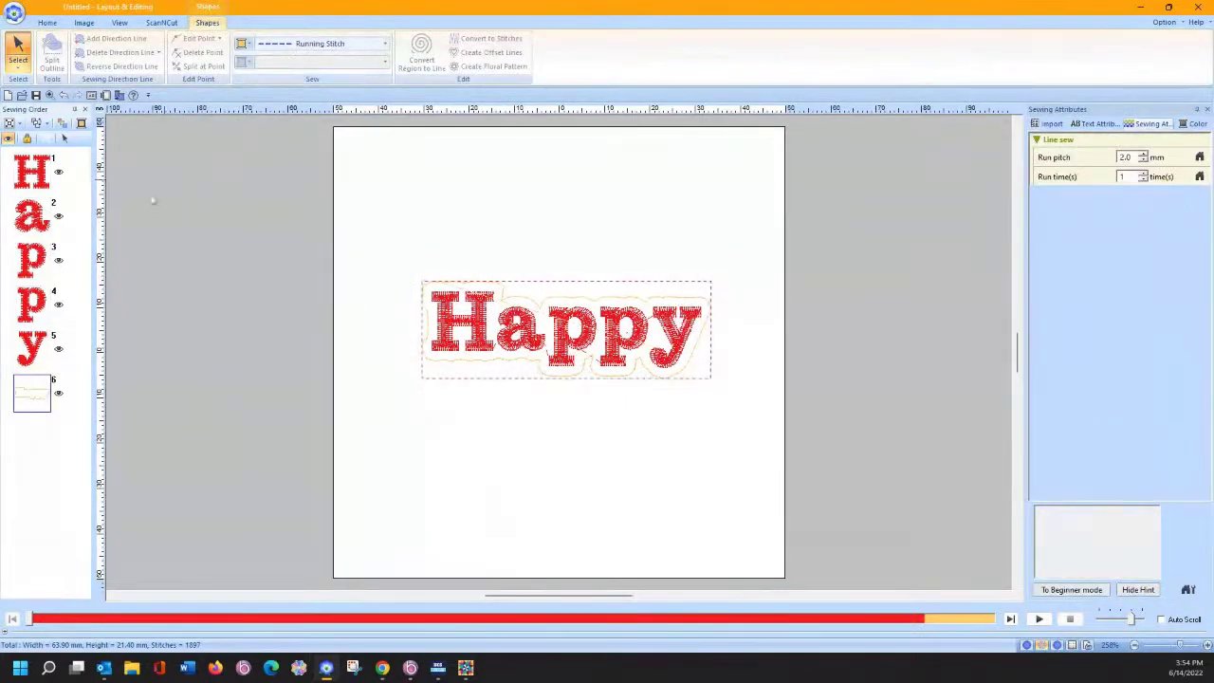
{"action": "left_click", "coordinate": [65, 137]}
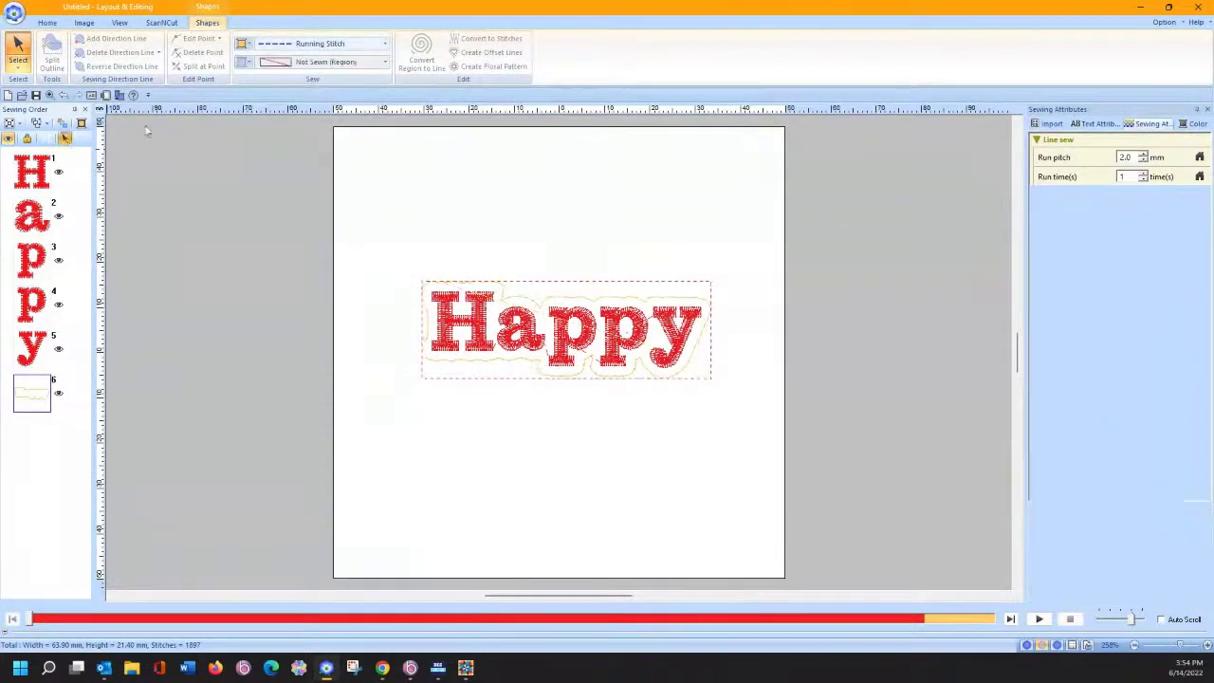
{"action": "left_click", "coordinate": [260, 61]}
{"action": "left_click", "coordinate": [322, 259]}
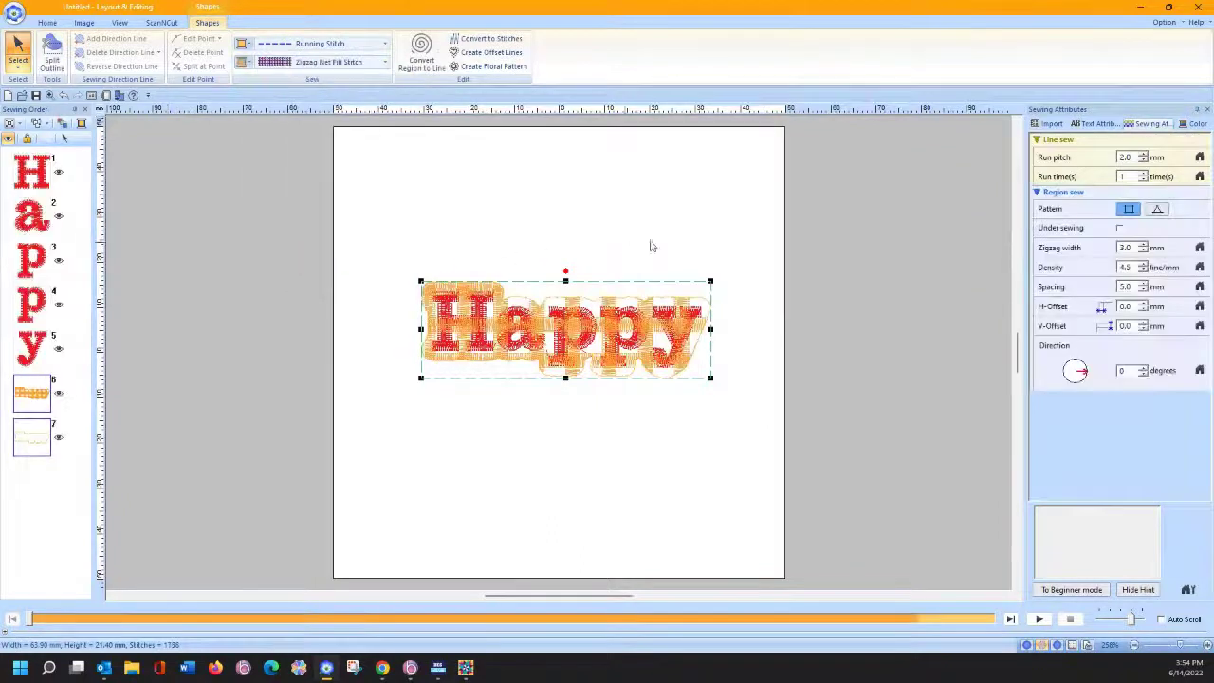
{"action": "left_click", "coordinate": [384, 61]}
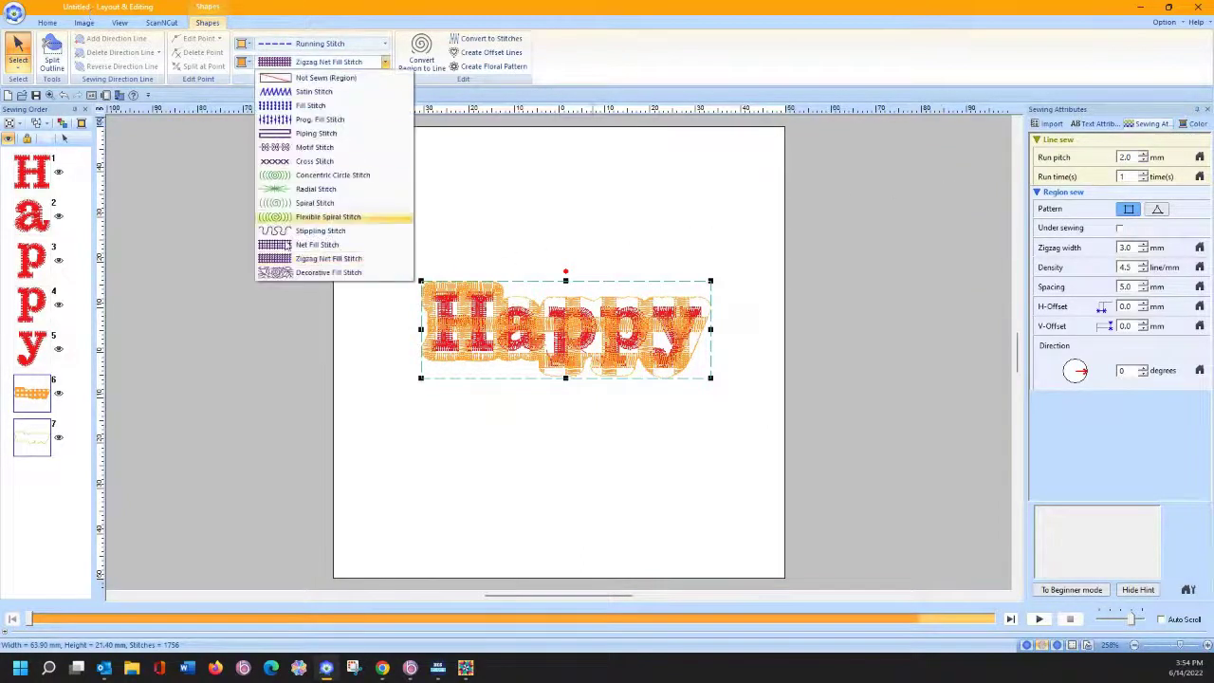
{"action": "left_click", "coordinate": [301, 245]}
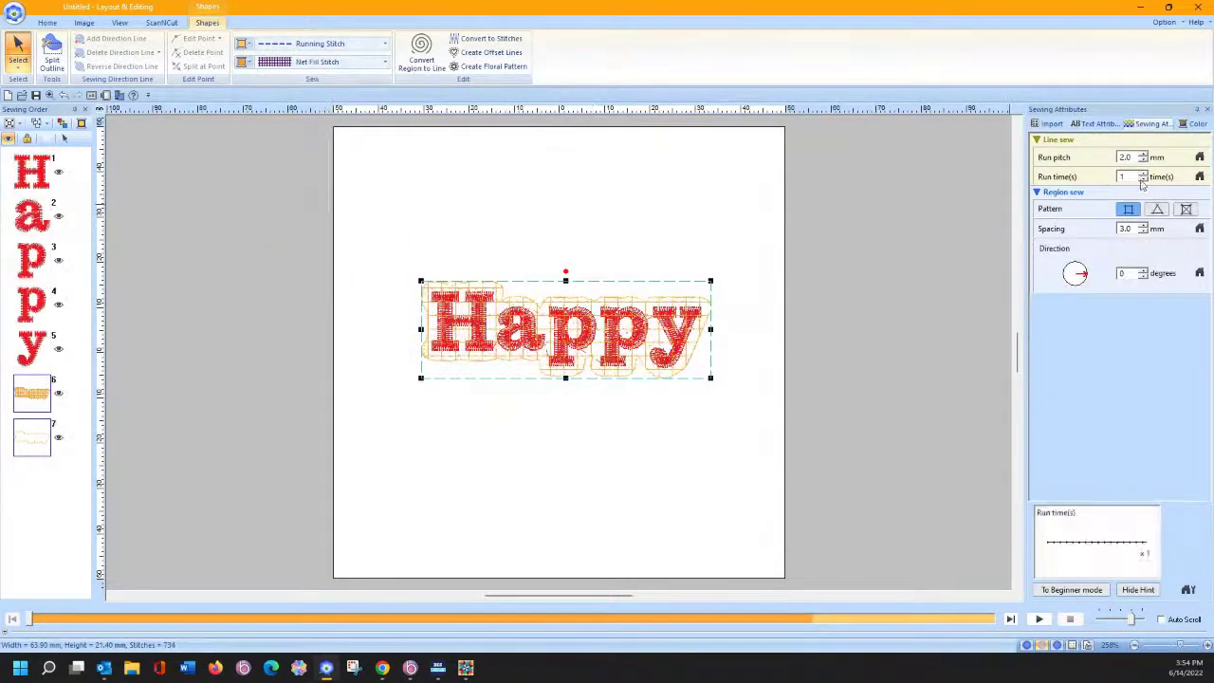
{"action": "left_click", "coordinate": [1186, 208]}
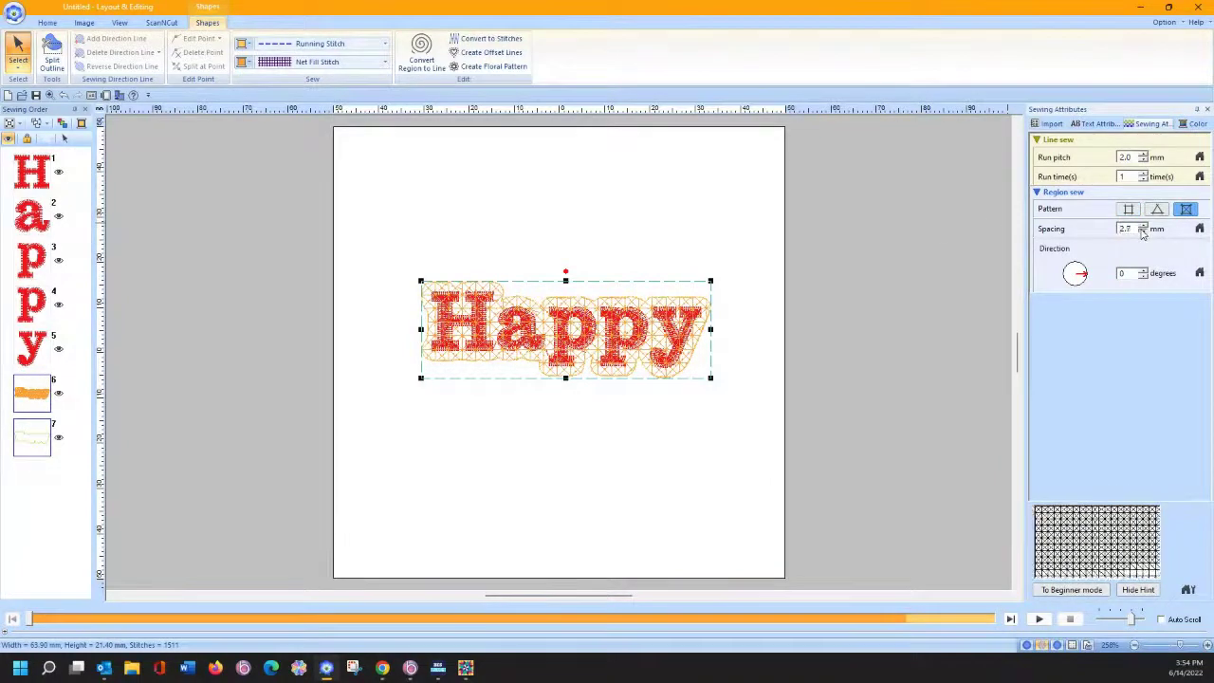
{"action": "left_click", "coordinate": [1142, 232]}
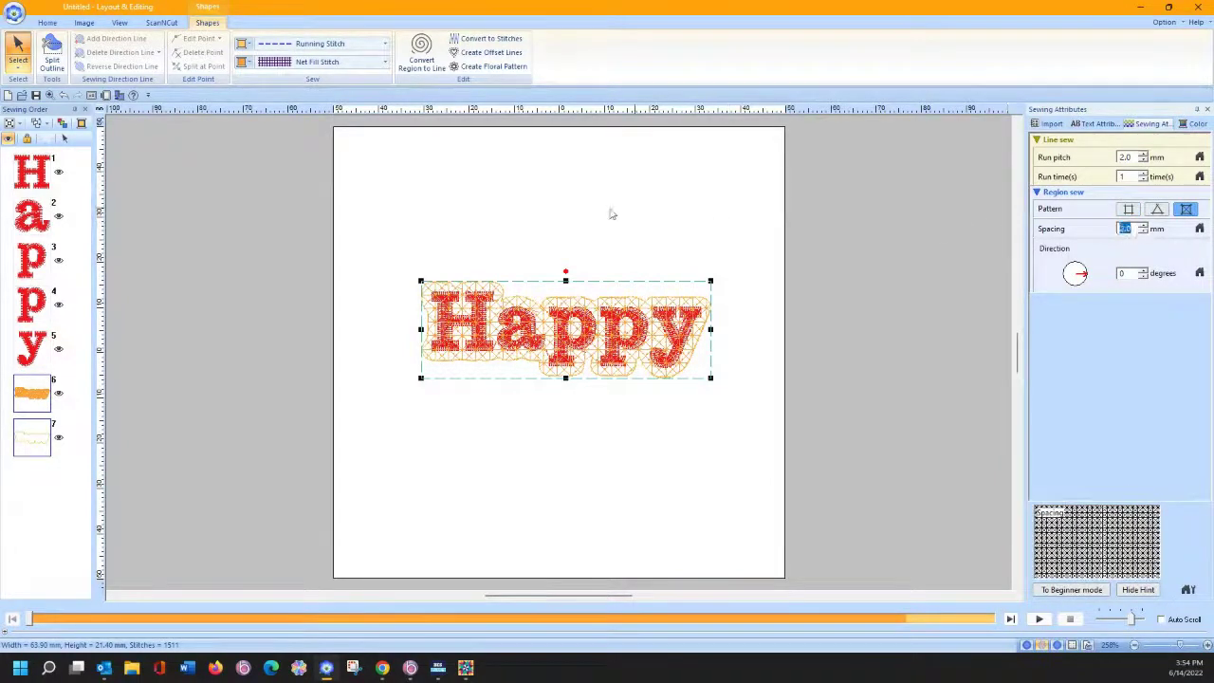
Step: Move the net fill and its outline to the start of the sewing order, before the "Happy" letters
{"action": "left_click_drag", "start_coordinate": [26, 403], "coordinate": [31, 157]}
{"action": "left_click", "coordinate": [224, 277]}
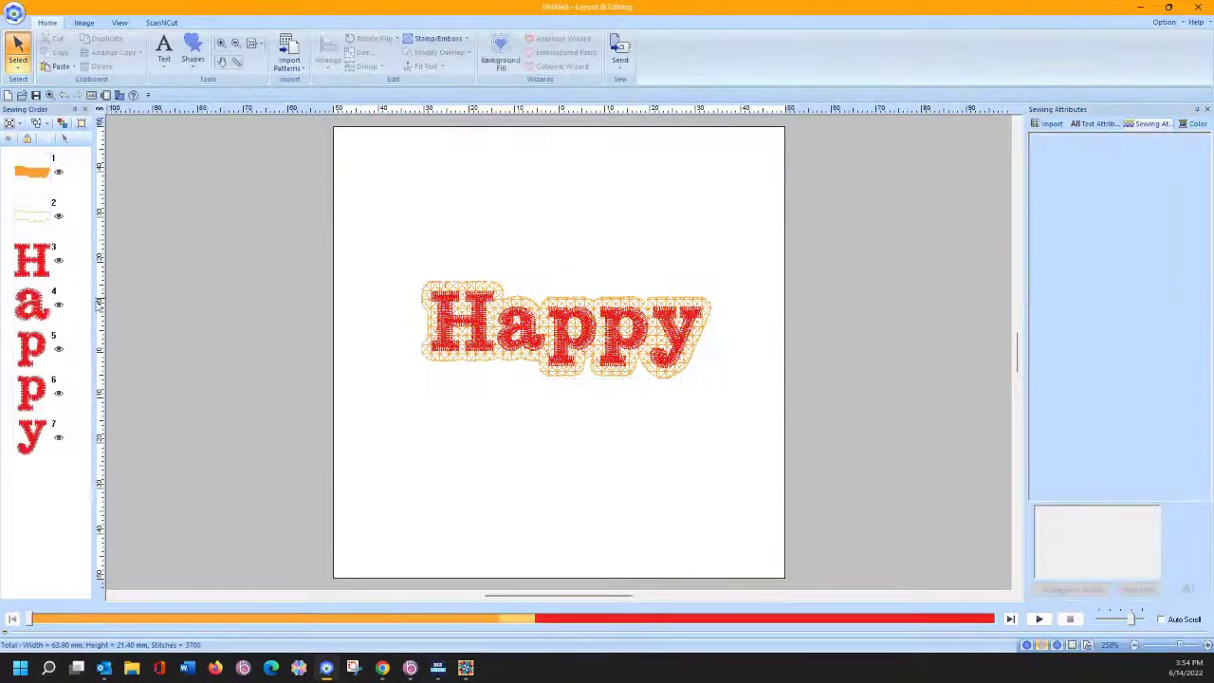
{"action": "left_click", "coordinate": [432, 288]}
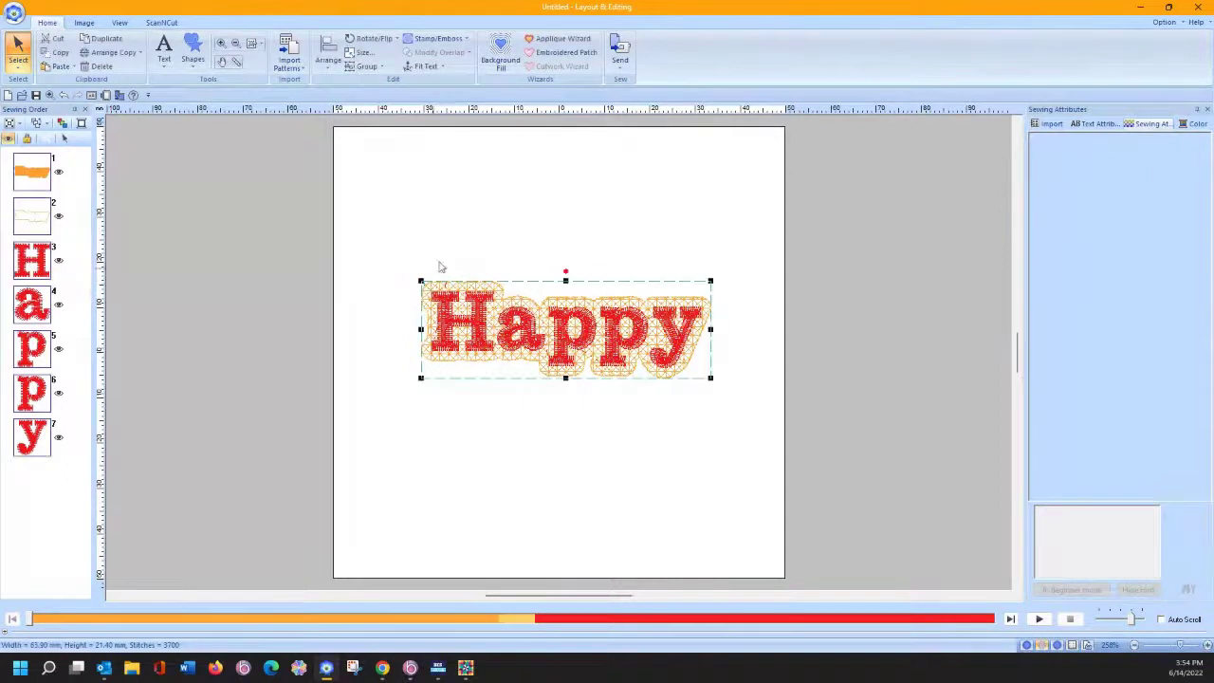
Step: Recolor the running stitch outline around the text to Lime Green 513 from the BROTHER EMBROIDERY thread chart
{"action": "left_click", "coordinate": [43, 174]}
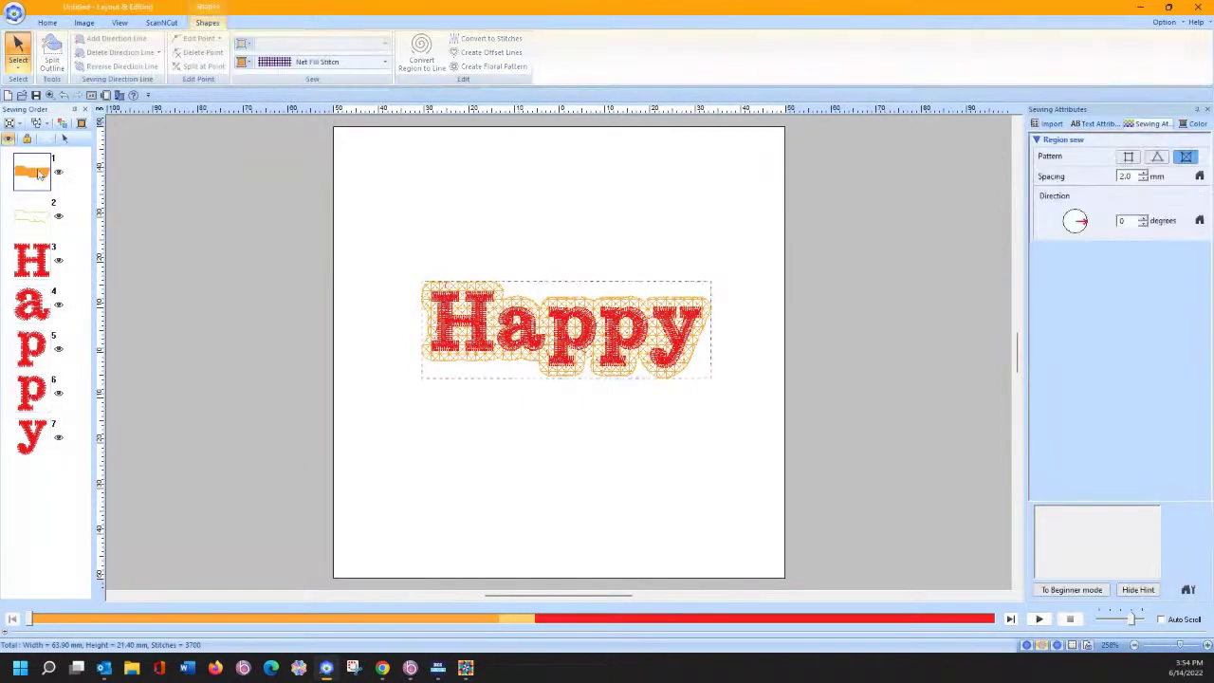
{"action": "left_click", "coordinate": [41, 217]}
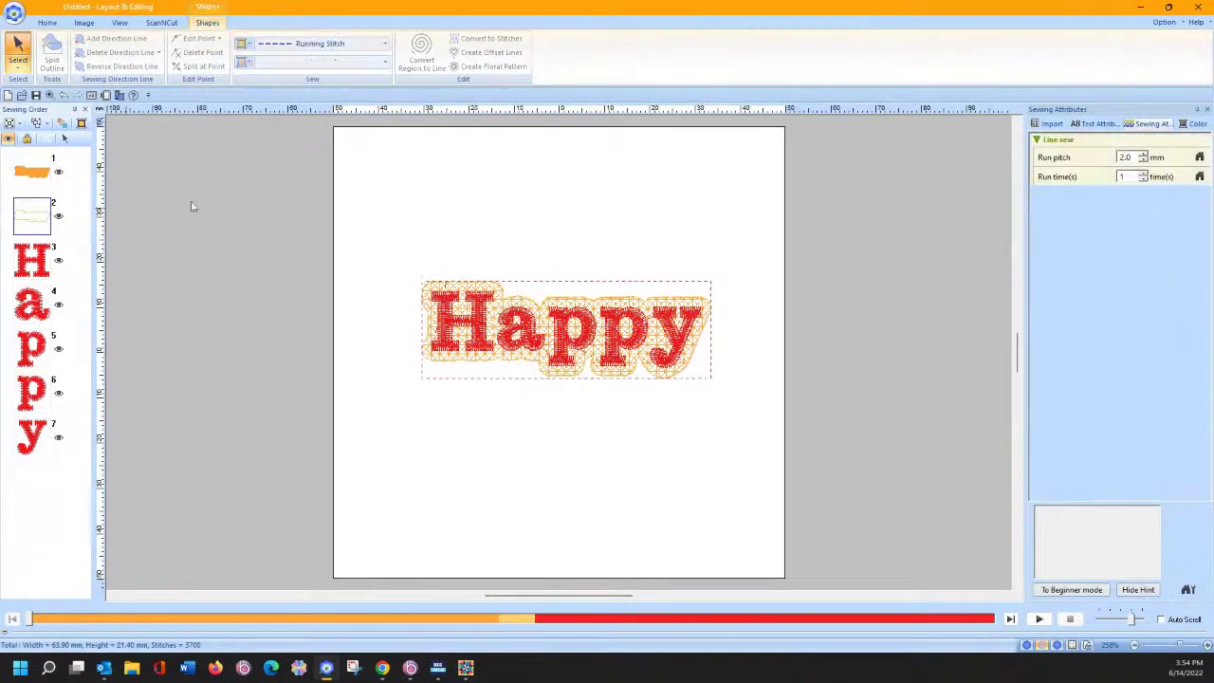
{"action": "left_click", "coordinate": [1185, 124]}
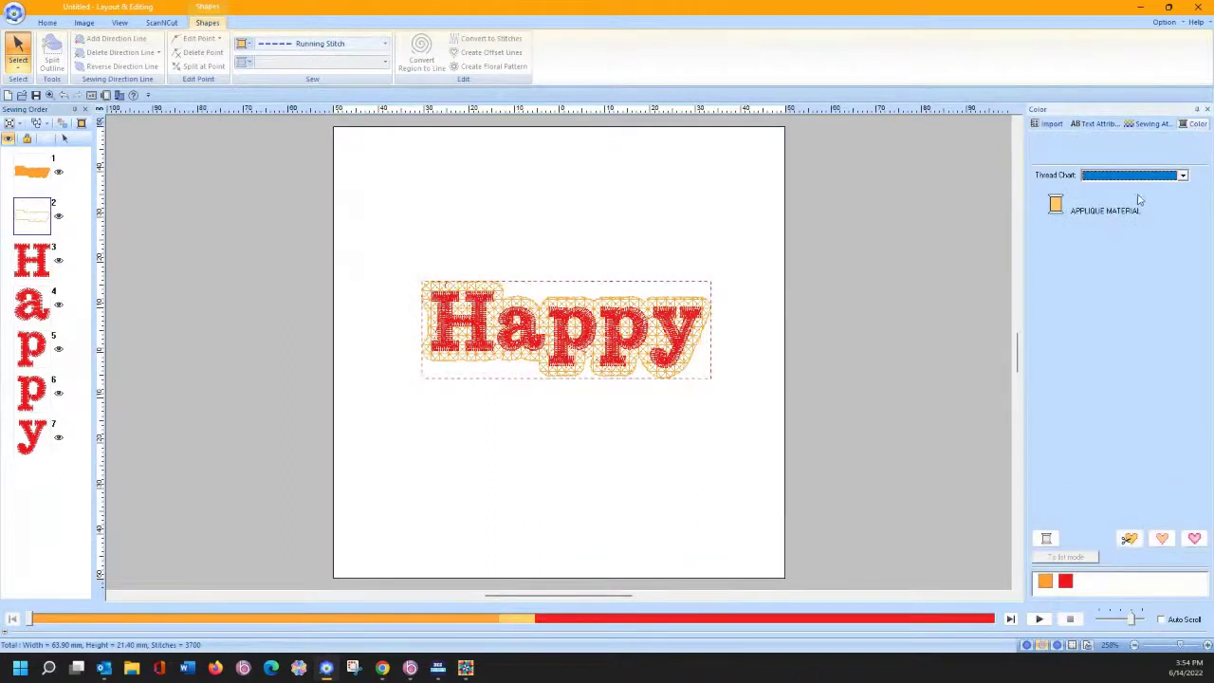
{"action": "left_click", "coordinate": [1112, 185]}
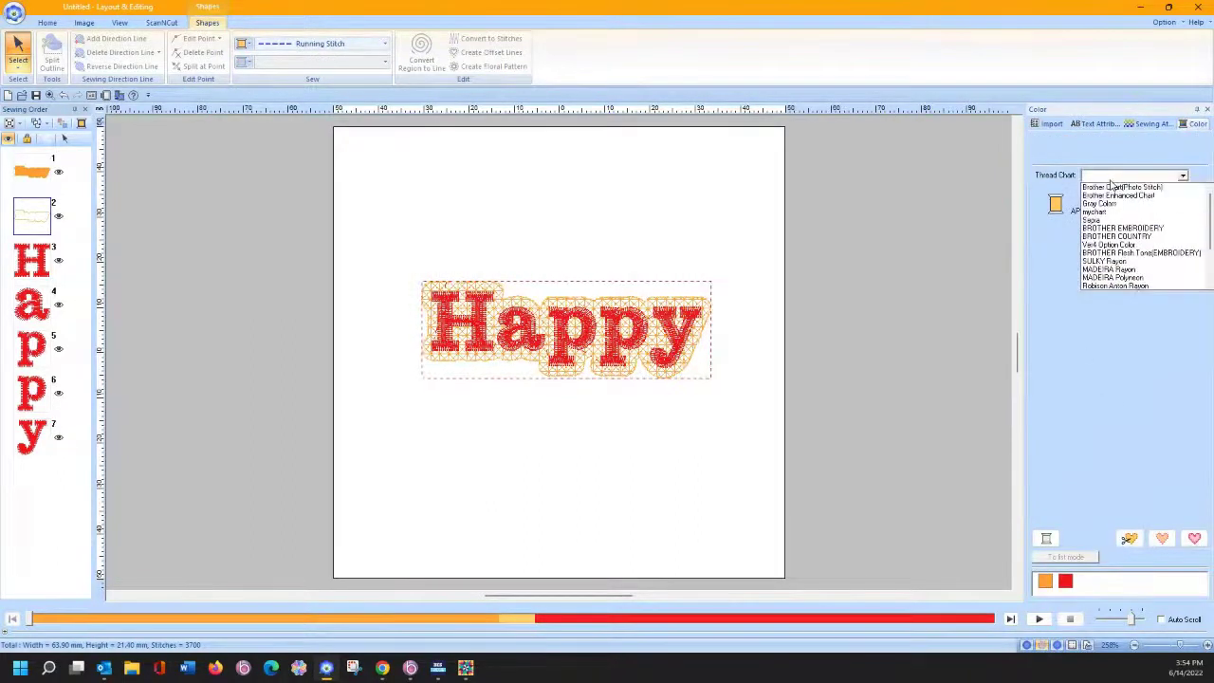
{"action": "left_click", "coordinate": [1114, 230]}
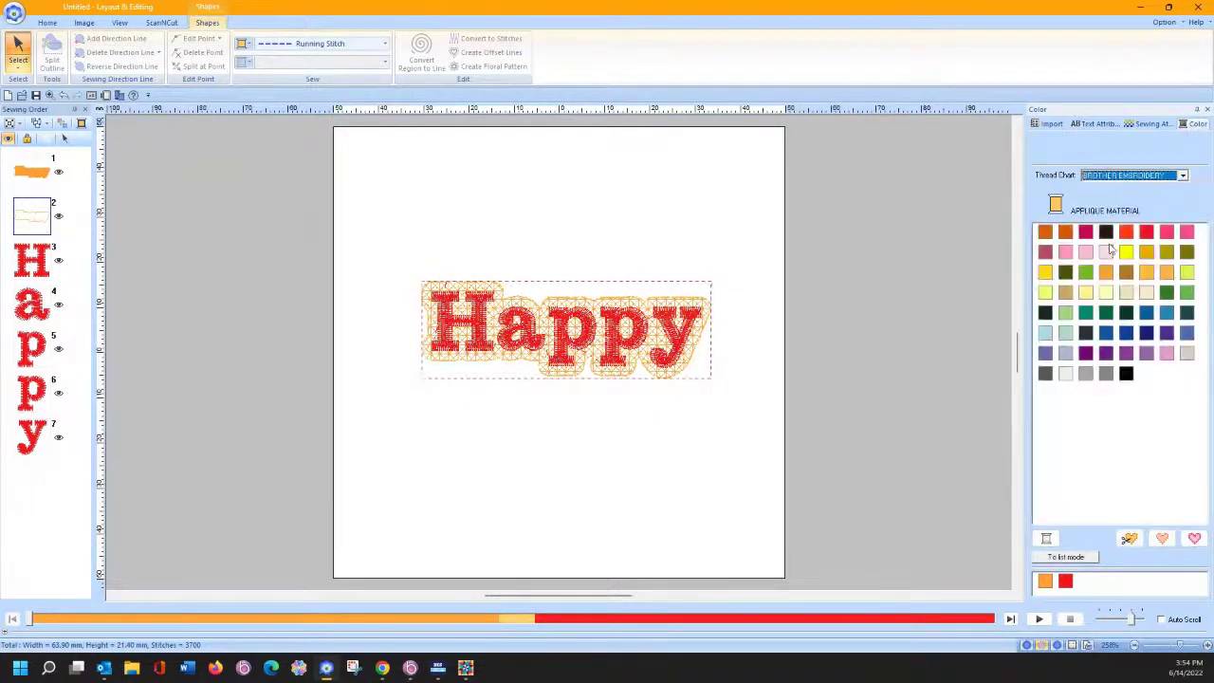
{"action": "left_click", "coordinate": [1085, 273]}
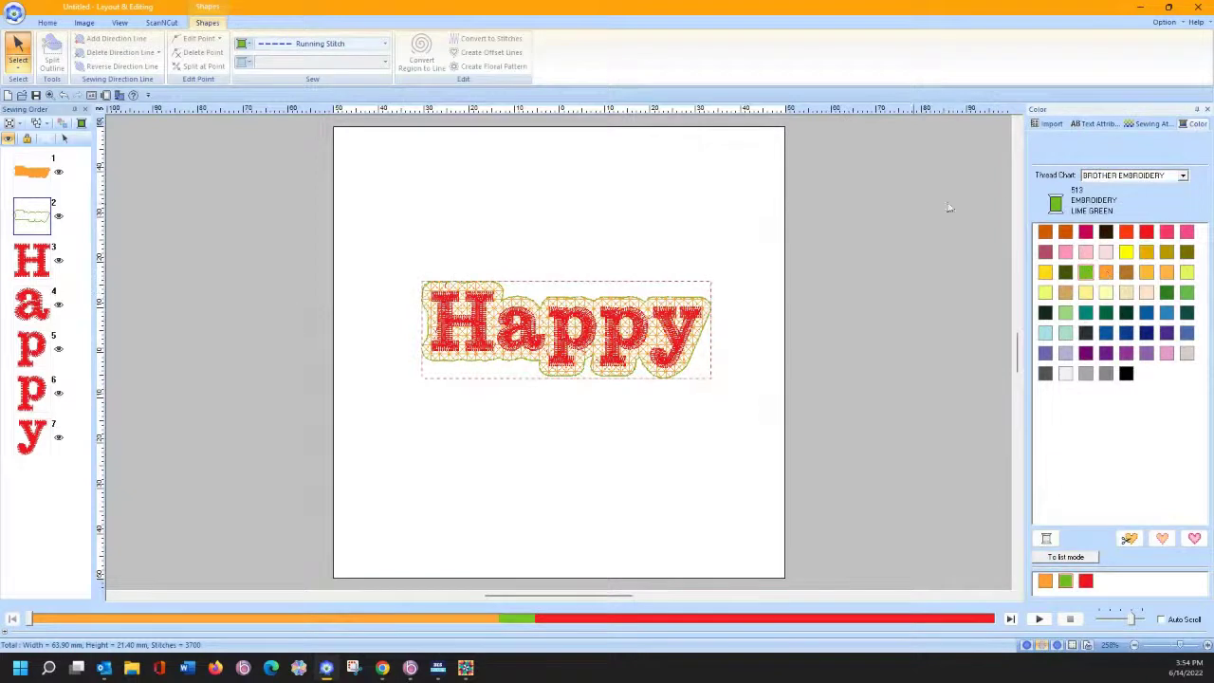
Step: Recolor the net fill behind "Happy" to Lime Green 513
{"action": "left_click", "coordinate": [28, 173]}
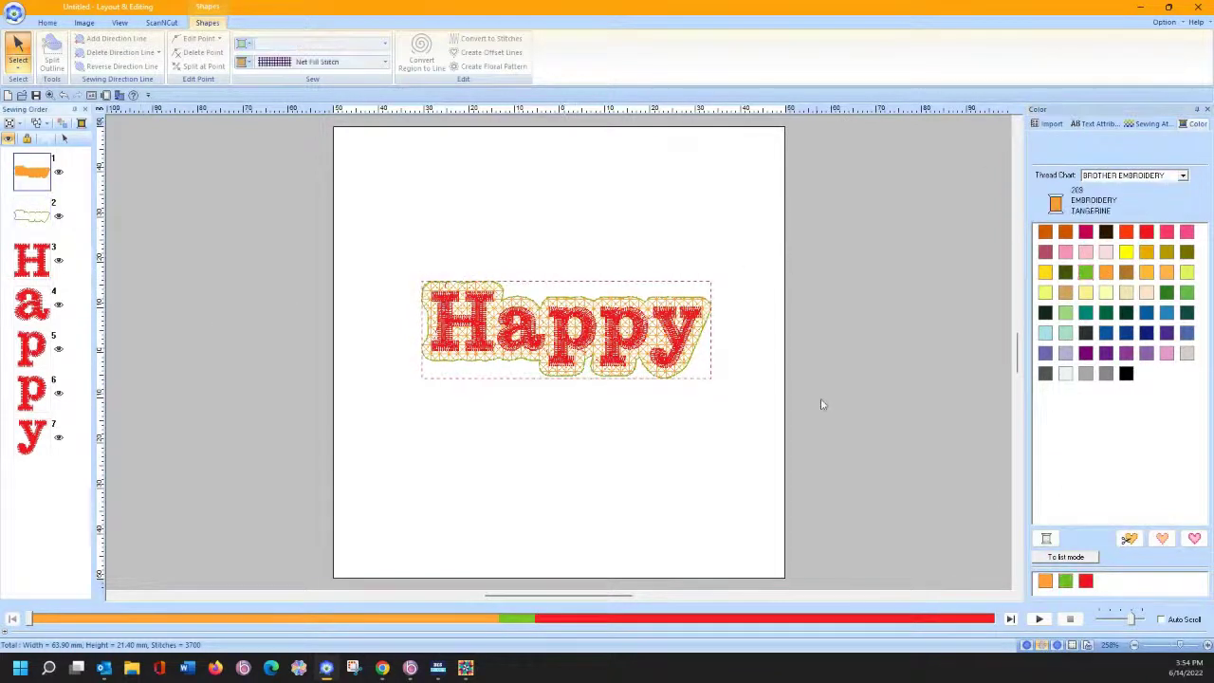
{"action": "left_click", "coordinate": [1064, 580]}
{"action": "left_click", "coordinate": [702, 431]}
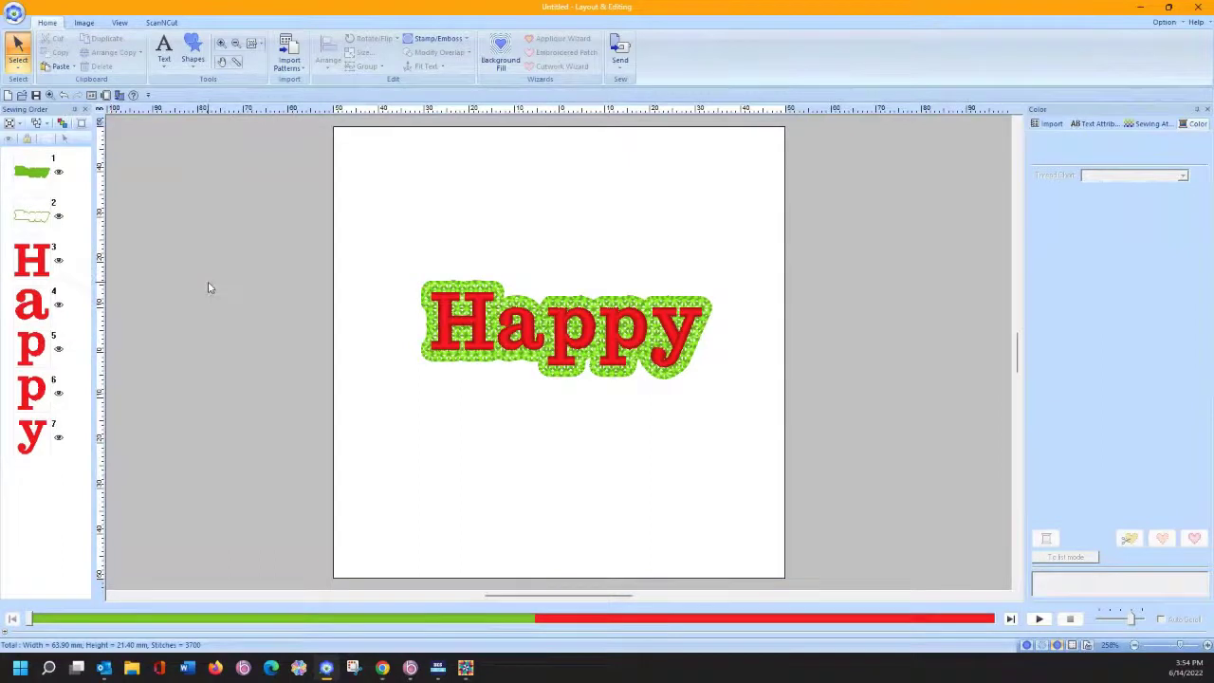
Step: Convert all the letters of the "Happy" text to outline shapes
{"action": "left_click", "coordinate": [34, 258]}
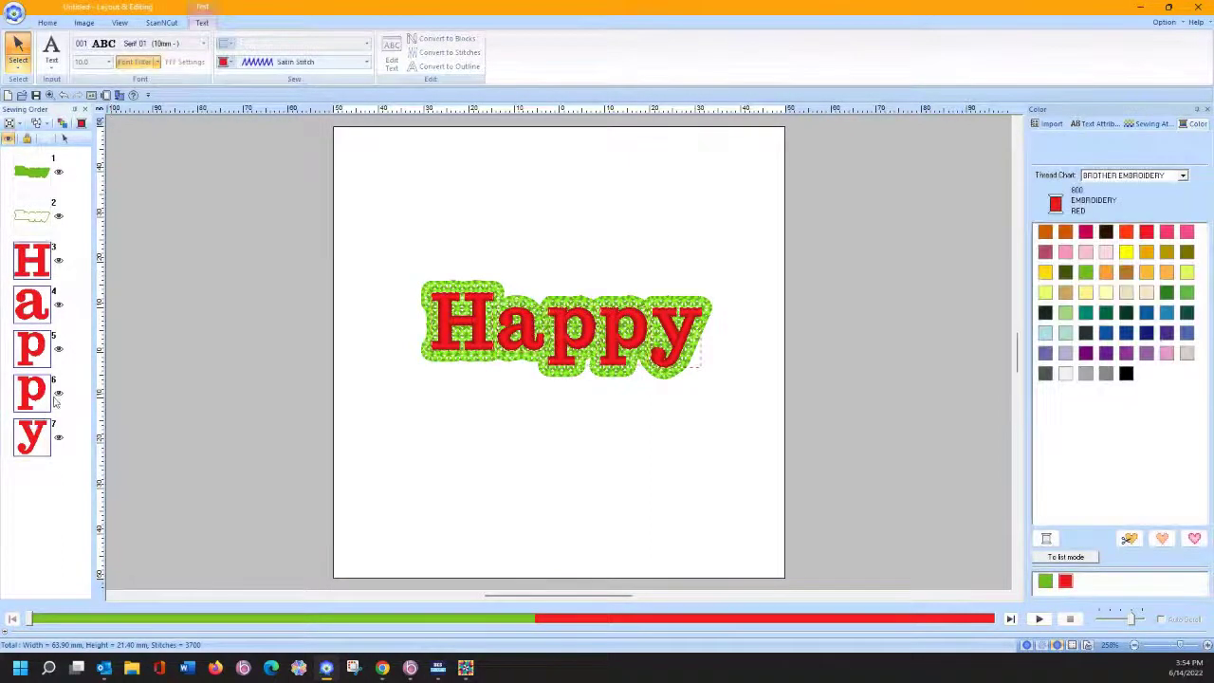
{"action": "left_click", "coordinate": [64, 139]}
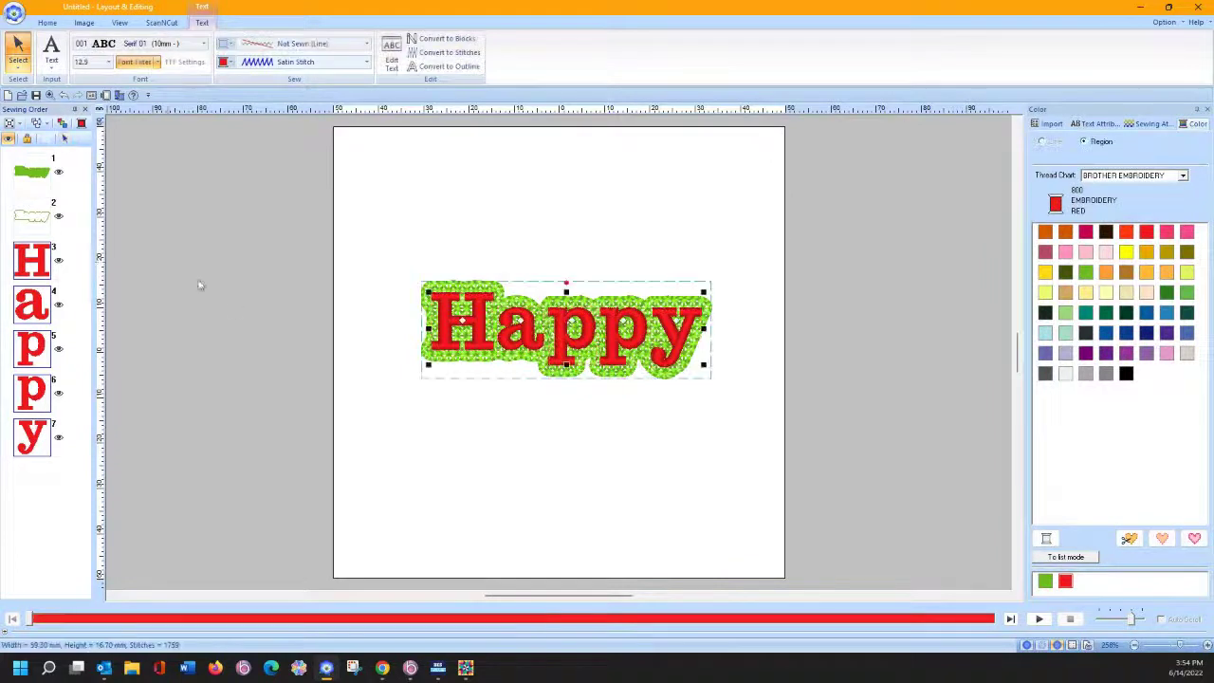
{"action": "left_click", "coordinate": [47, 22]}
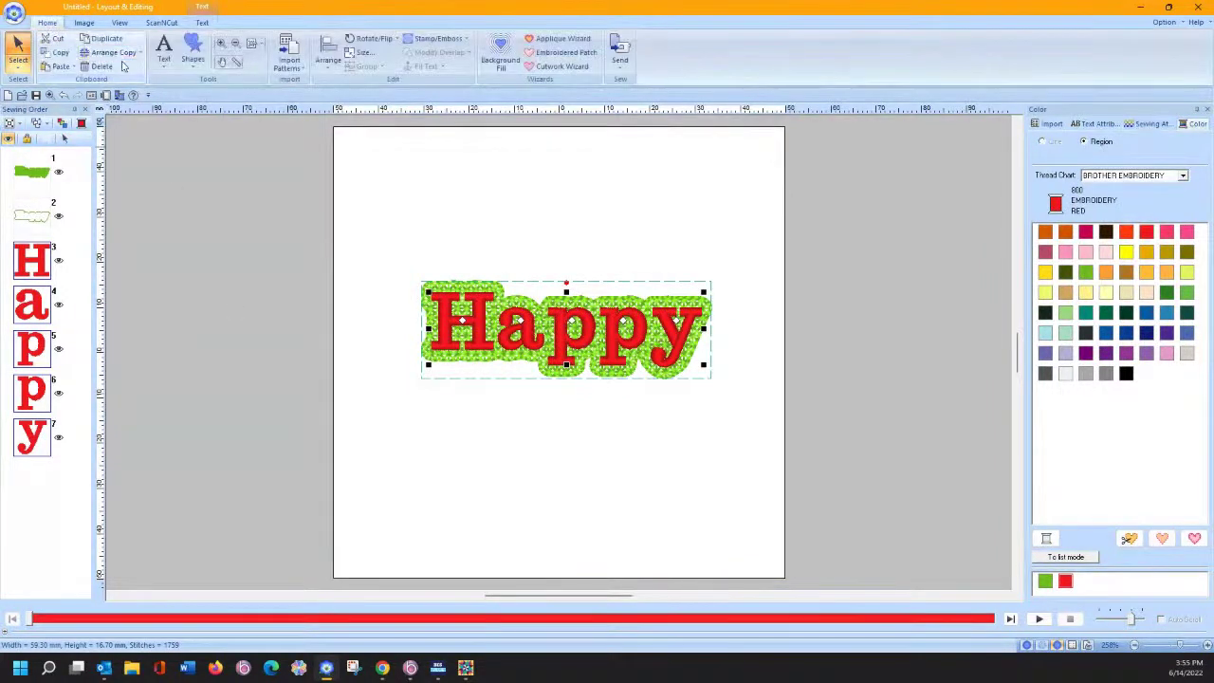
{"action": "left_click", "coordinate": [57, 54]}
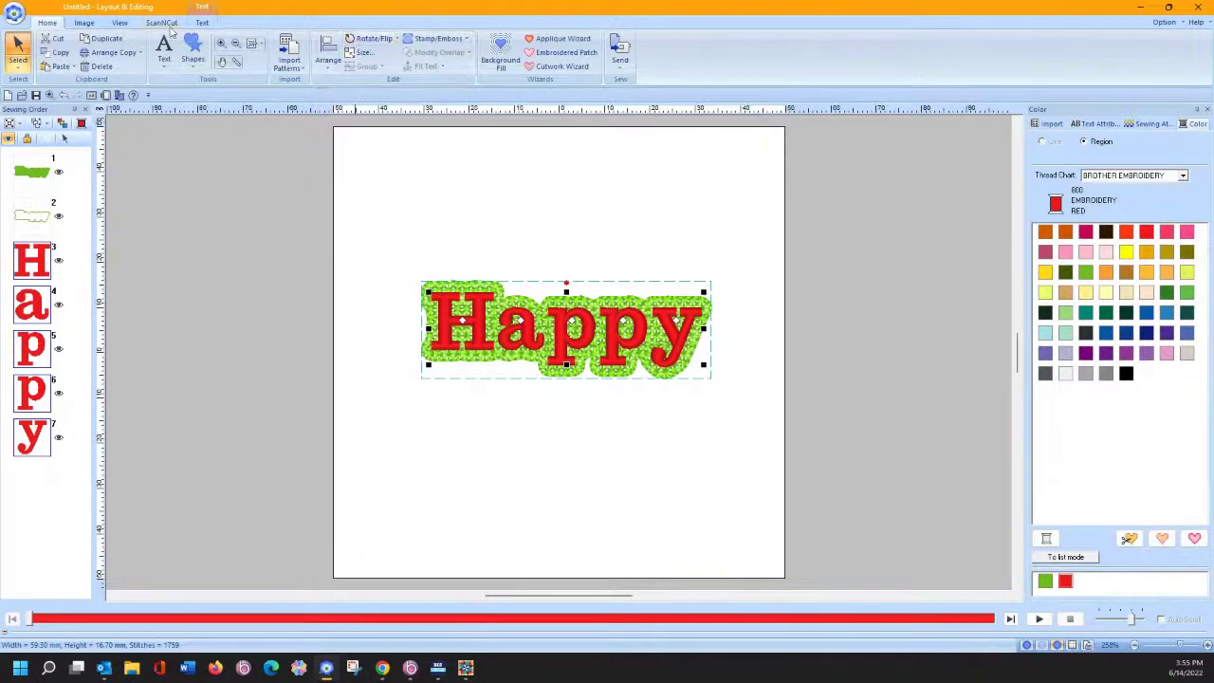
{"action": "left_click", "coordinate": [204, 23]}
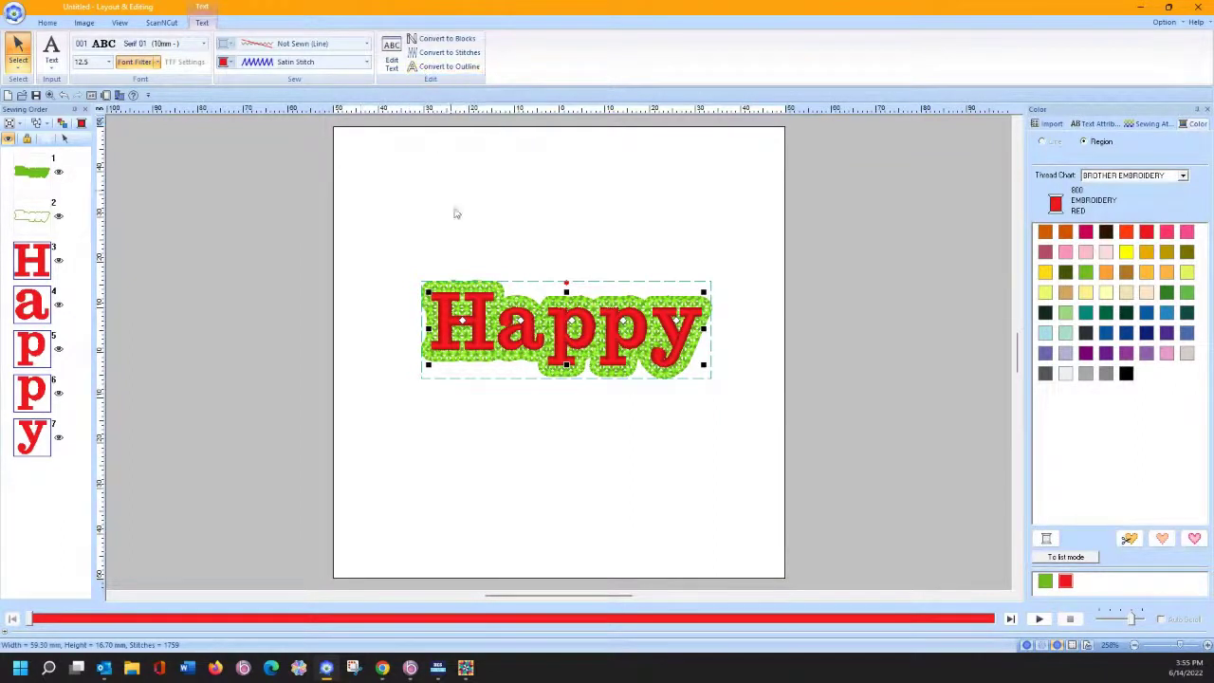
{"action": "left_click", "coordinate": [448, 66]}
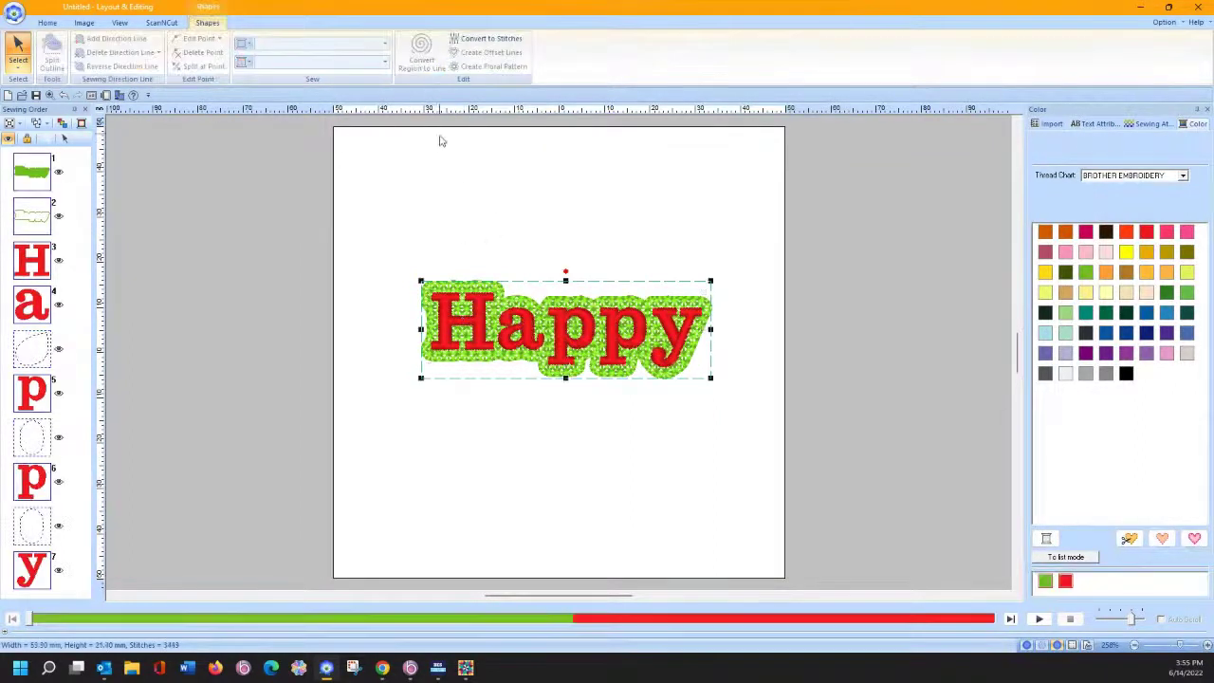
{"action": "left_click", "coordinate": [121, 269]}
Step: Set hole sewing between the letter "H" and the green net fill so the fill is cut out beneath it
{"action": "left_click", "coordinate": [40, 262]}
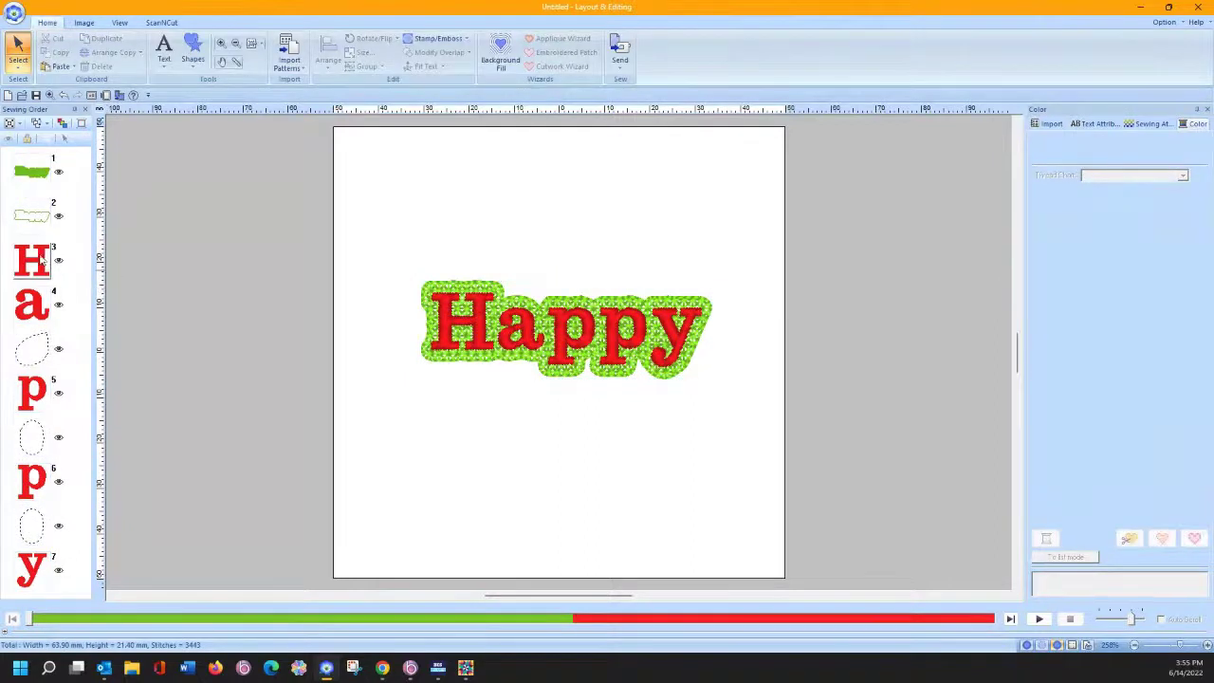
{"action": "left_click", "coordinate": [43, 172], "text": "ctrl"}
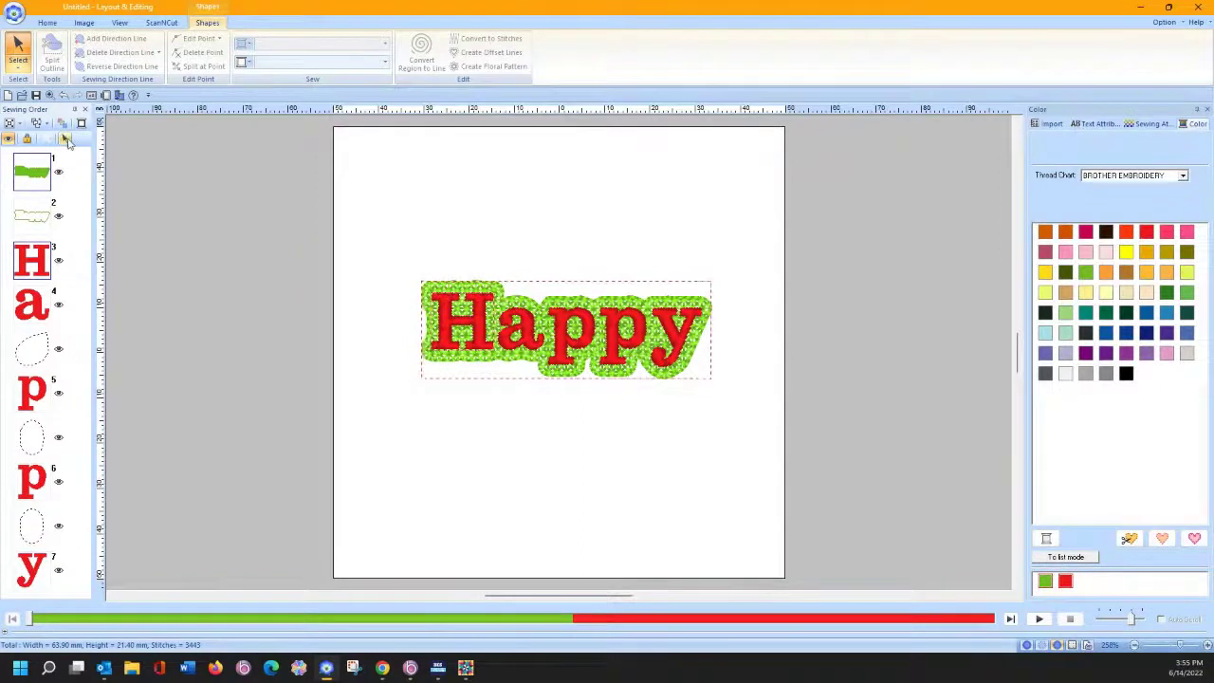
{"action": "left_click", "coordinate": [65, 139]}
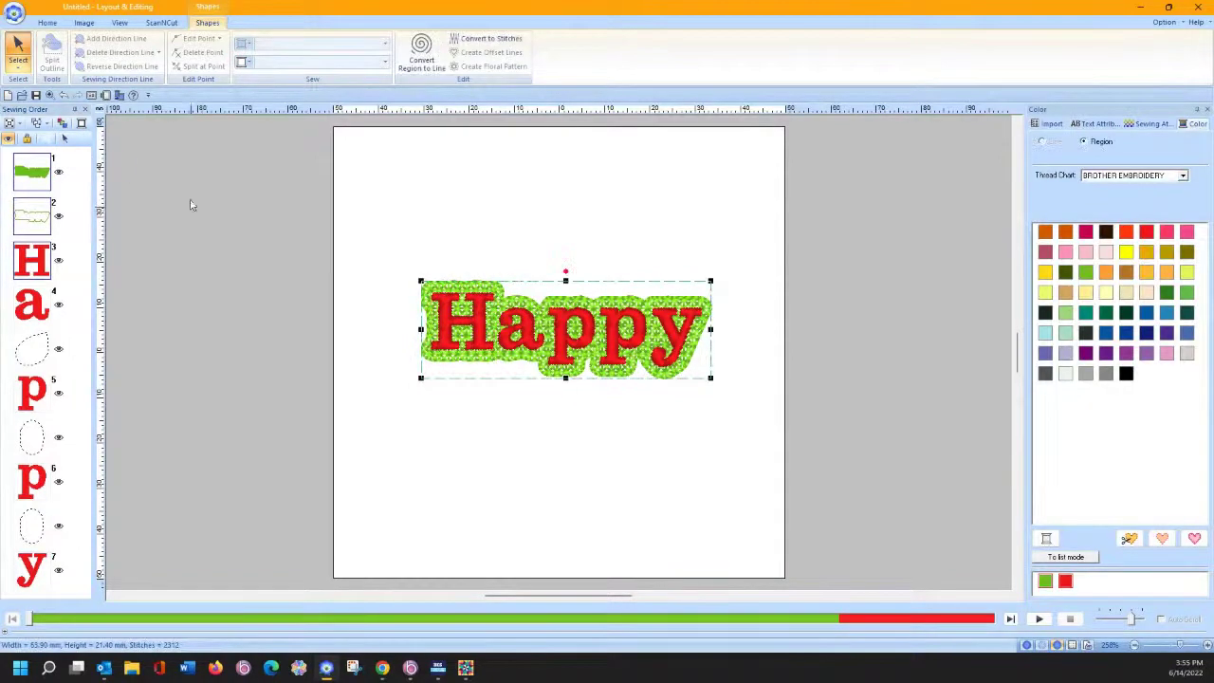
{"action": "left_click", "coordinate": [47, 22]}
{"action": "left_click", "coordinate": [423, 54]}
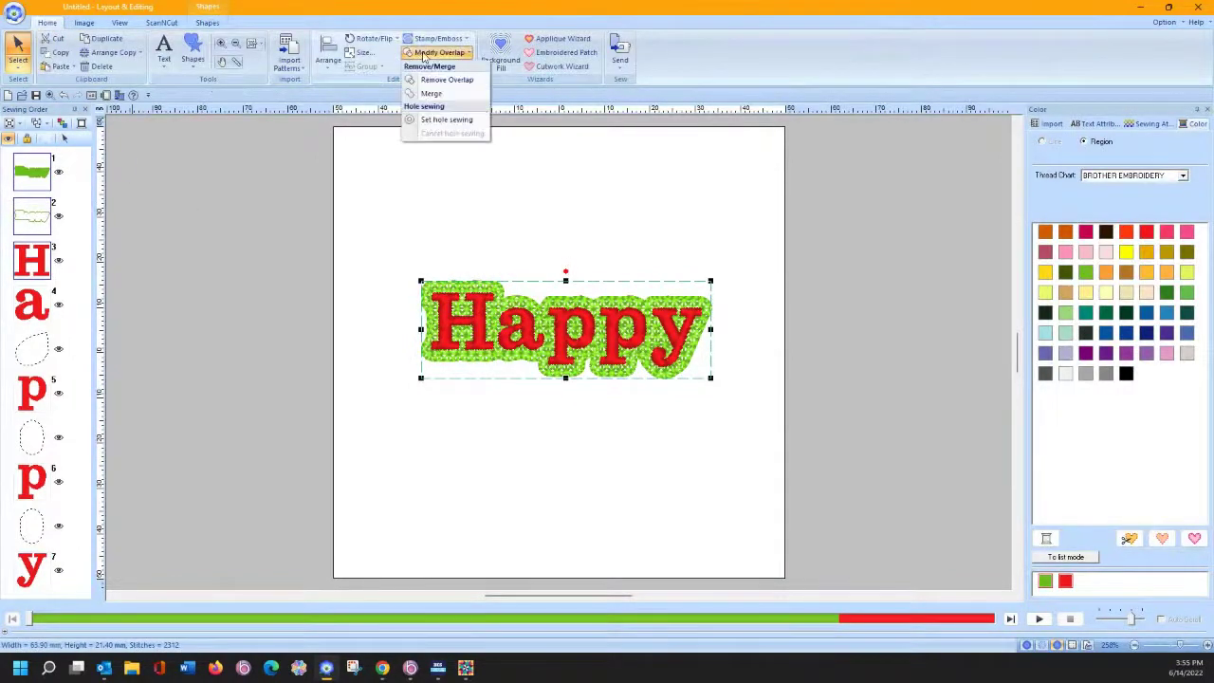
{"action": "left_click", "coordinate": [442, 121]}
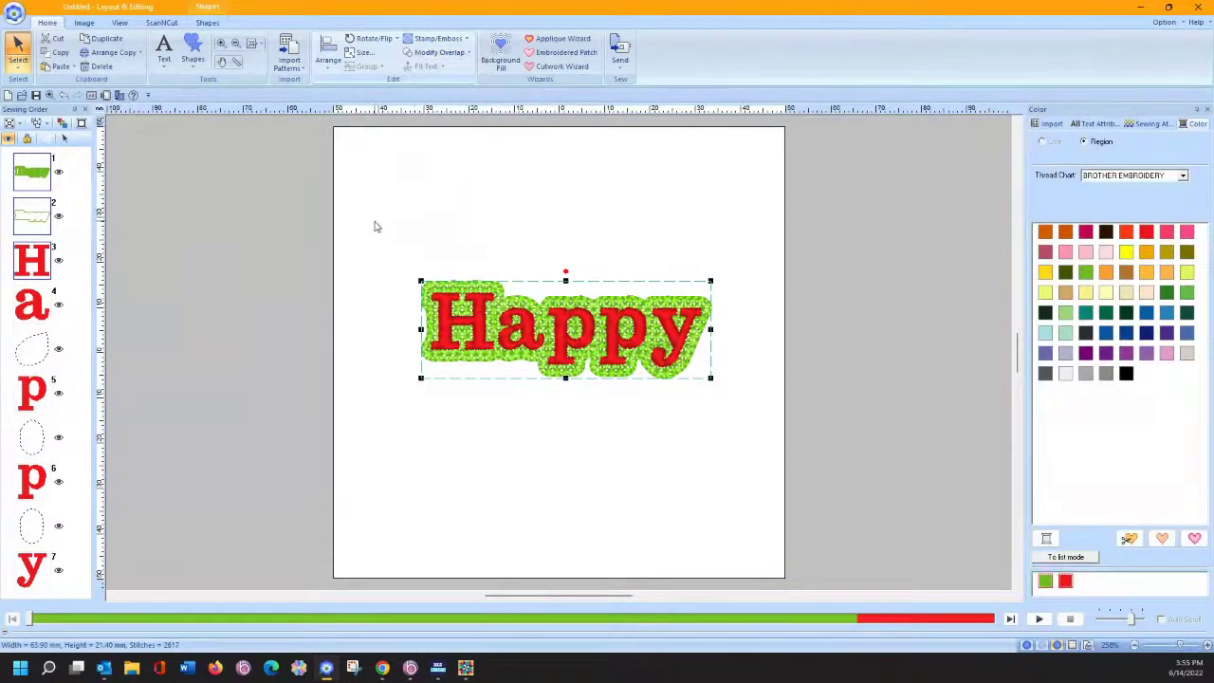
{"action": "left_click", "coordinate": [281, 229]}
Step: Set the region sewing of the letter "H" to Not Sewn
{"action": "left_click", "coordinate": [31, 260]}
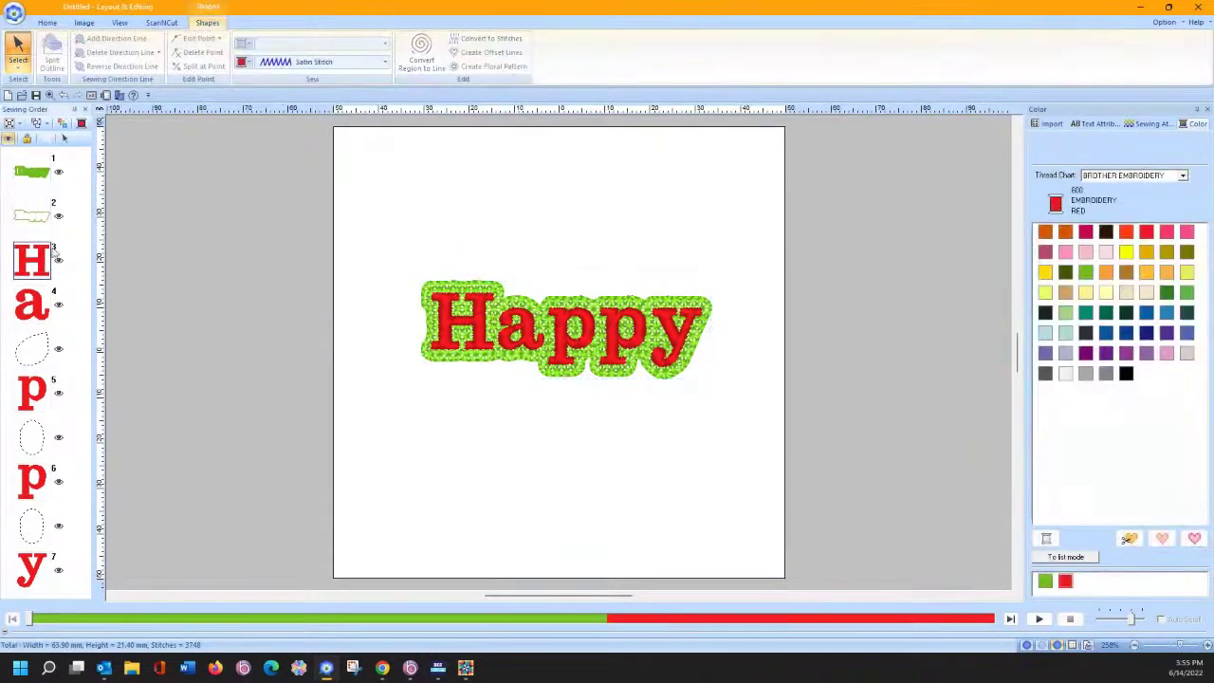
{"action": "left_click", "coordinate": [270, 65]}
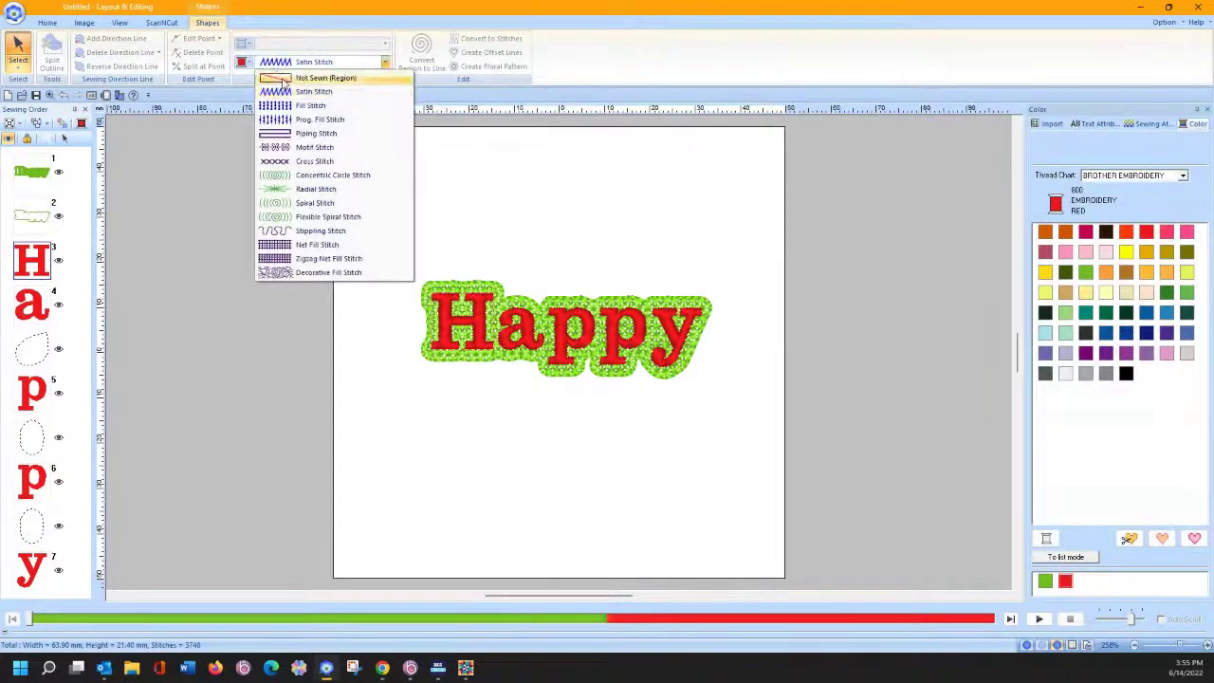
{"action": "left_click", "coordinate": [303, 78]}
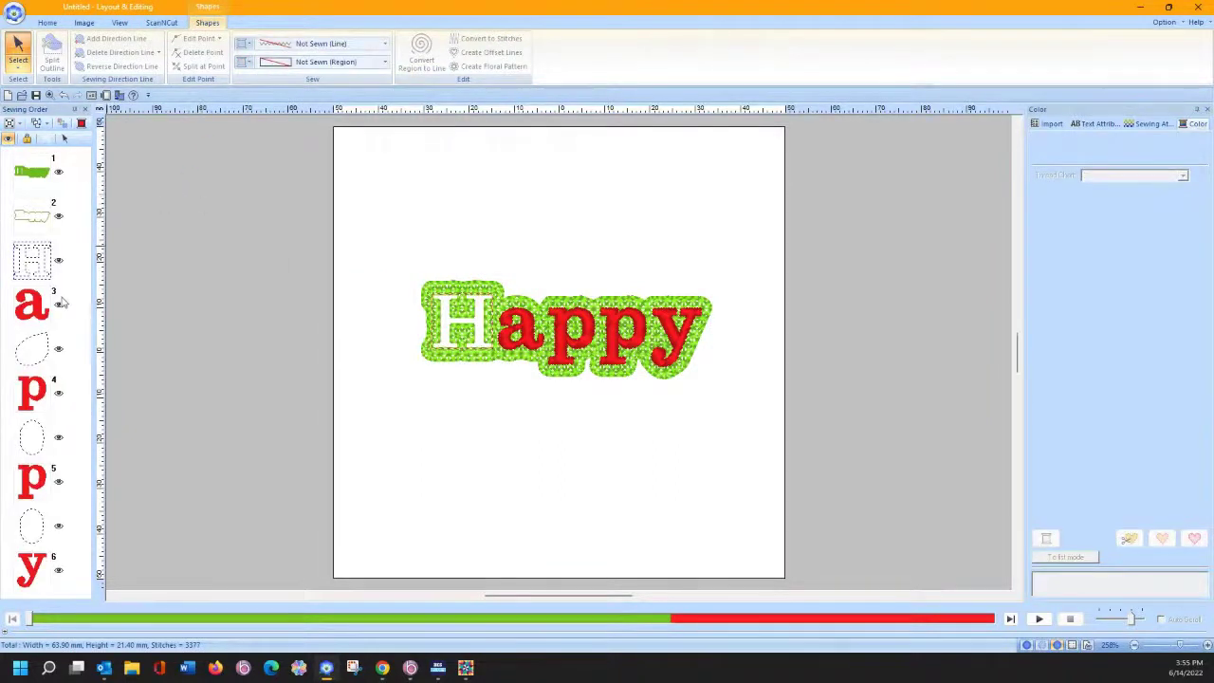
Step: Set hole sewing between the letter "a" and the green net fill
{"action": "left_click", "coordinate": [31, 304]}
{"action": "left_click", "coordinate": [32, 172], "text": "ctrl"}
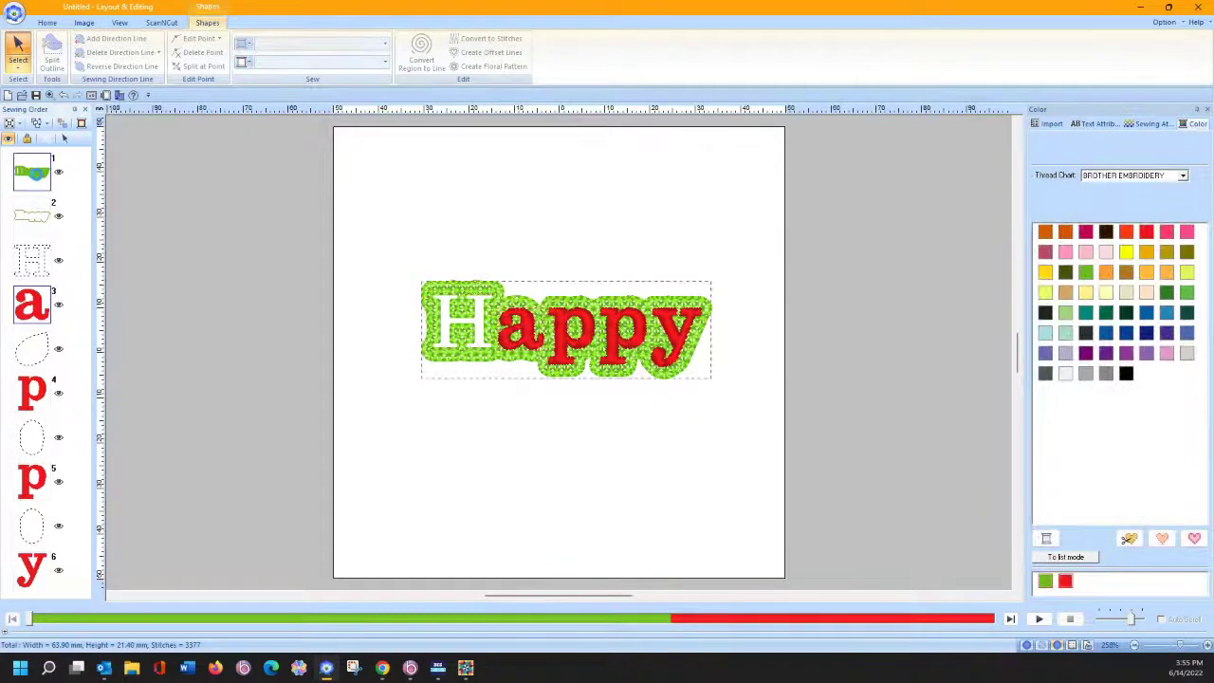
{"action": "left_click", "coordinate": [31, 216], "text": "ctrl"}
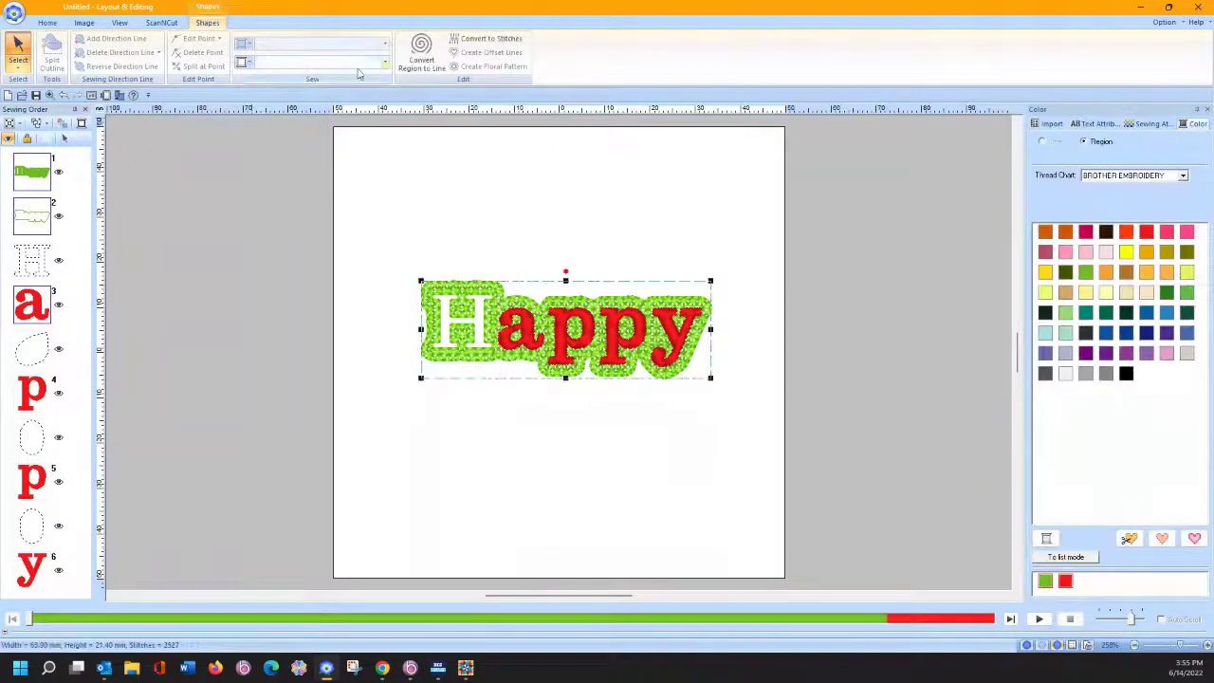
{"action": "left_click", "coordinate": [47, 22]}
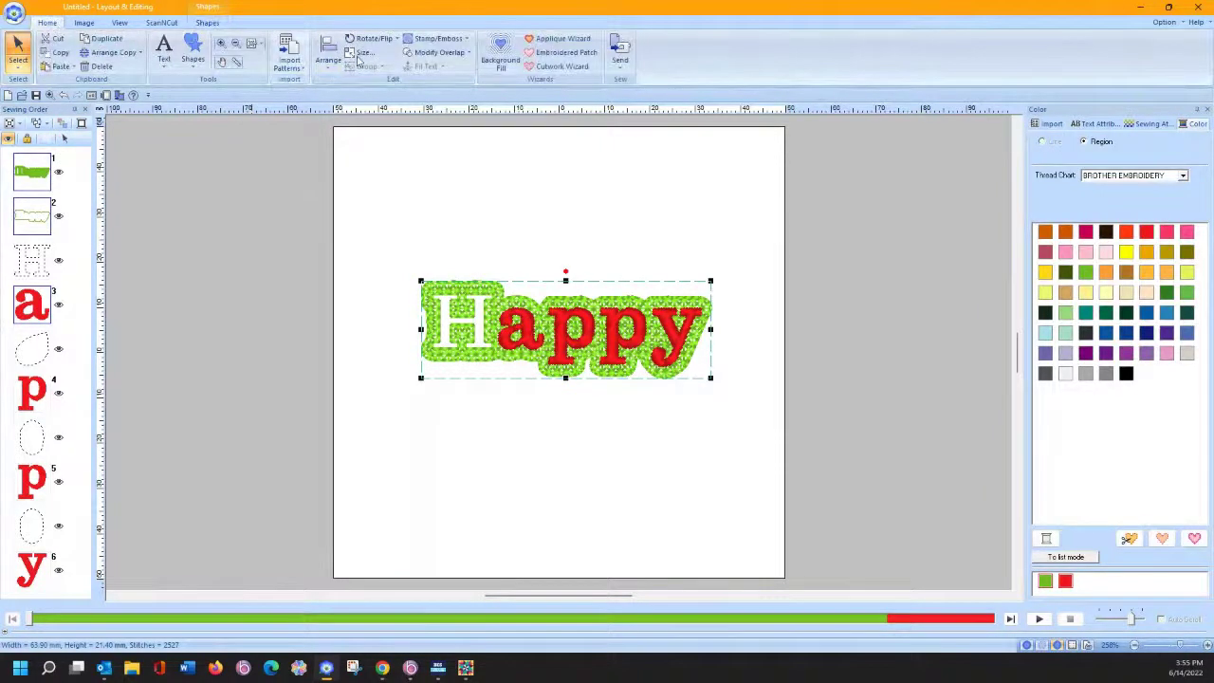
{"action": "left_click", "coordinate": [453, 54]}
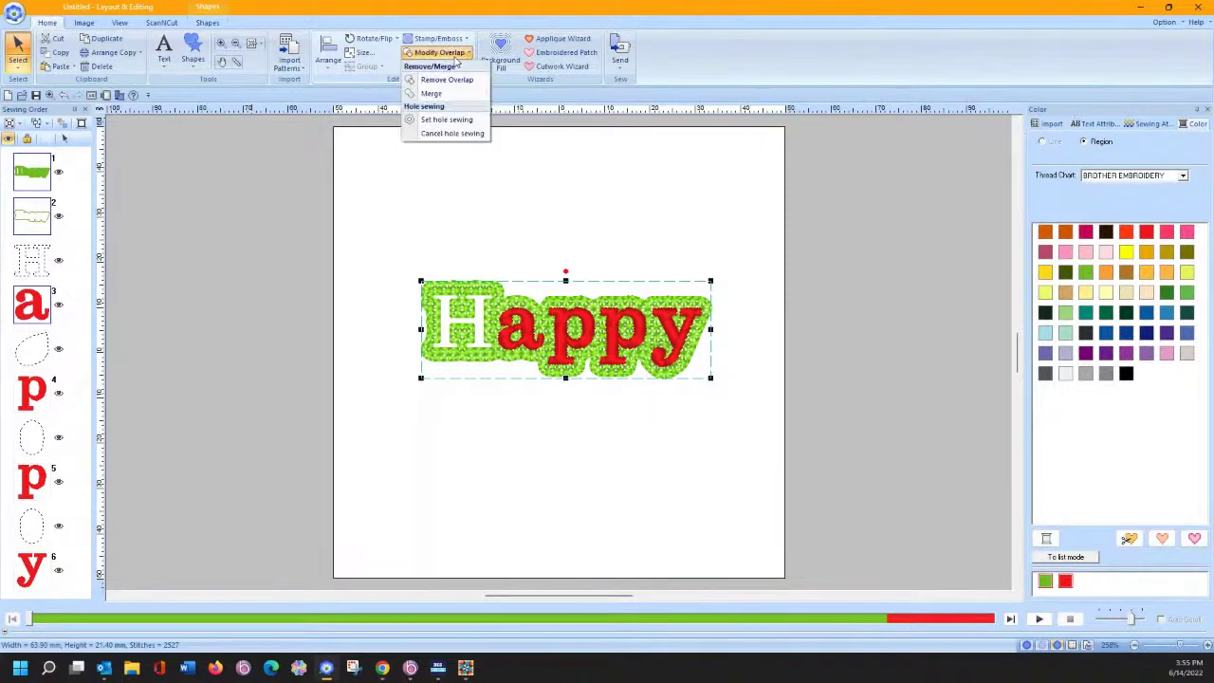
{"action": "left_click", "coordinate": [460, 120]}
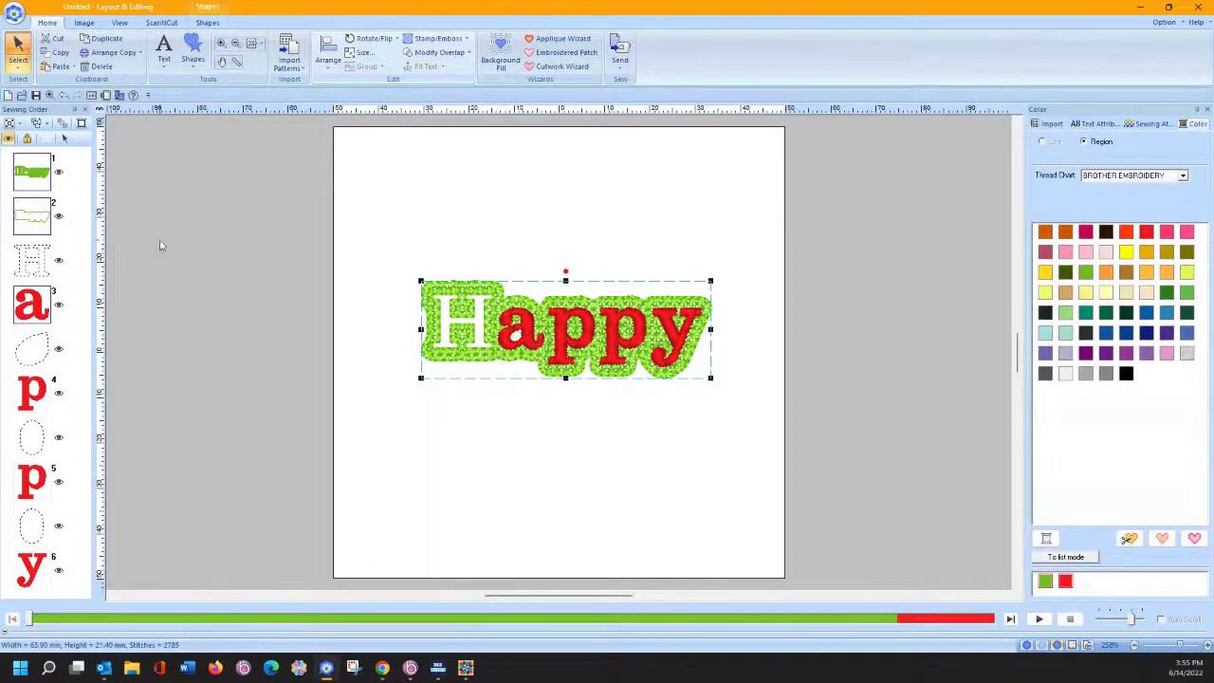
Step: Set the region sewing of the letter "a" to Not Sewn
{"action": "left_click", "coordinate": [45, 274]}
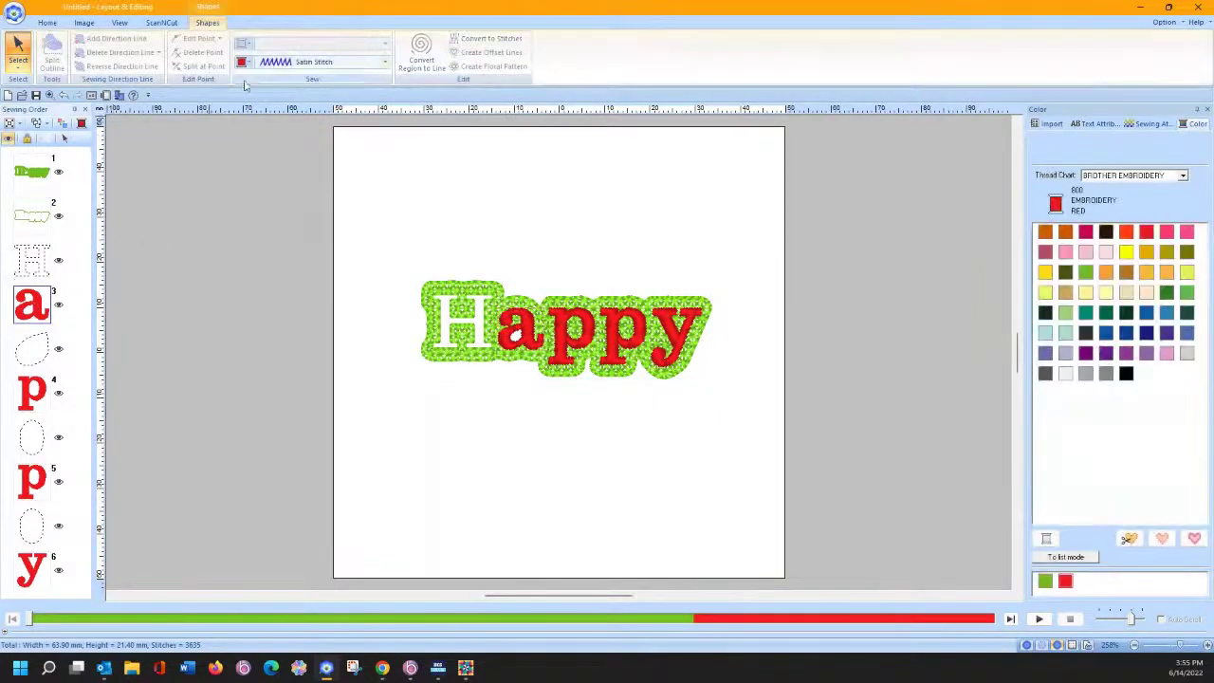
{"action": "left_click", "coordinate": [360, 62]}
{"action": "left_click", "coordinate": [322, 76]}
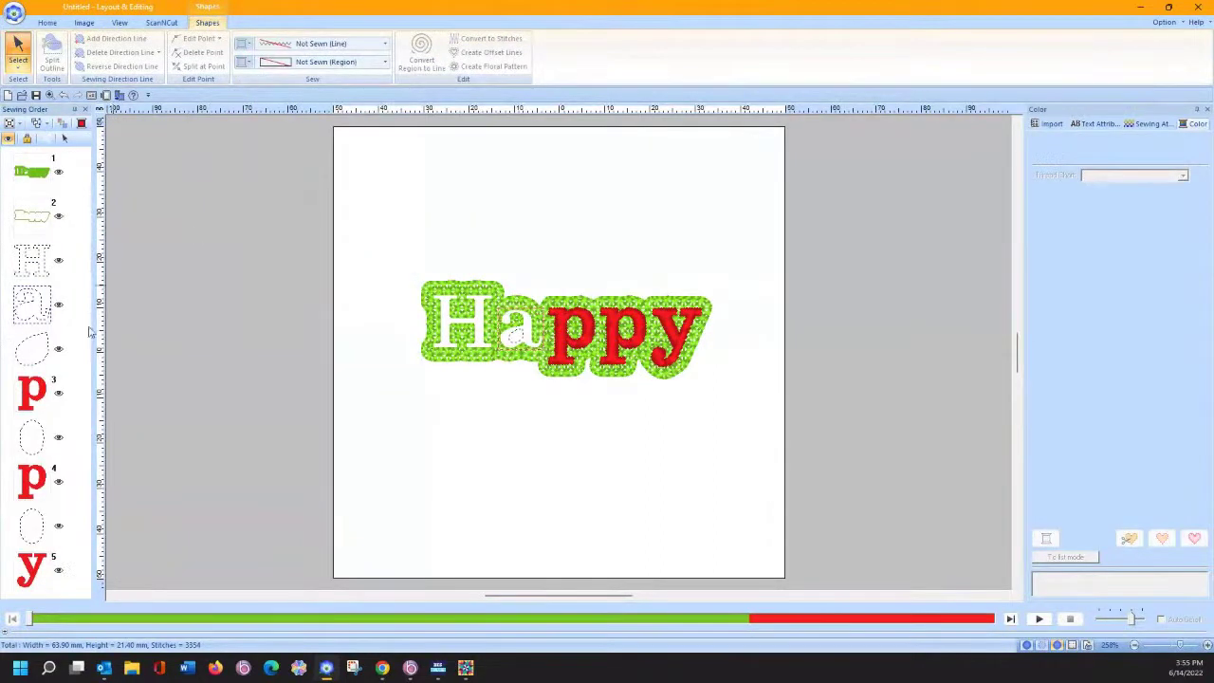
{"action": "left_click", "coordinate": [160, 355]}
Step: Fill the inner opening of the letter "a" with Net Fill Stitch in Lime Green 513
{"action": "left_click", "coordinate": [45, 351]}
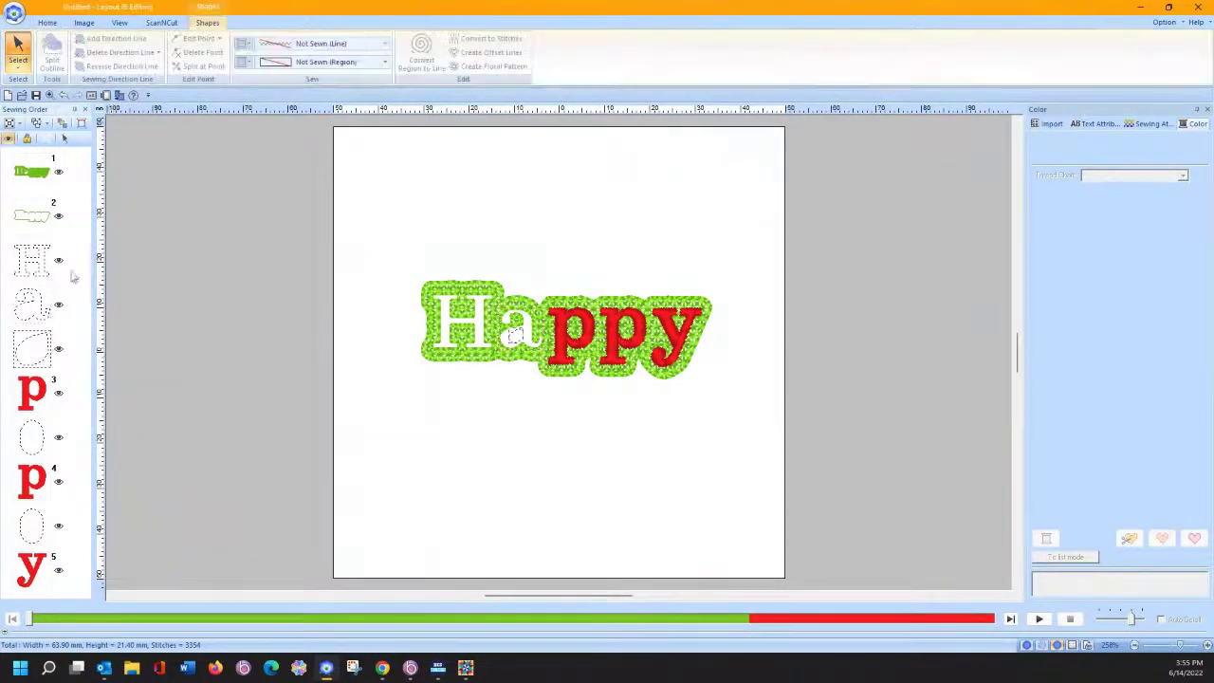
{"action": "left_click", "coordinate": [280, 63]}
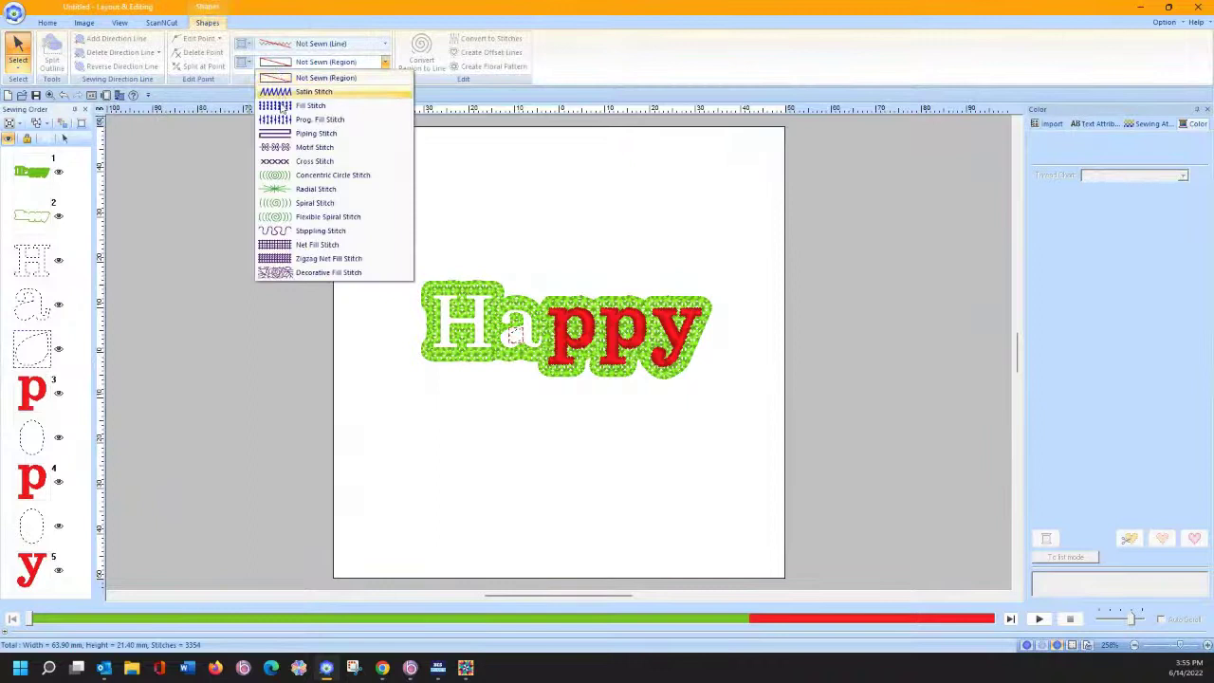
{"action": "left_click", "coordinate": [299, 246]}
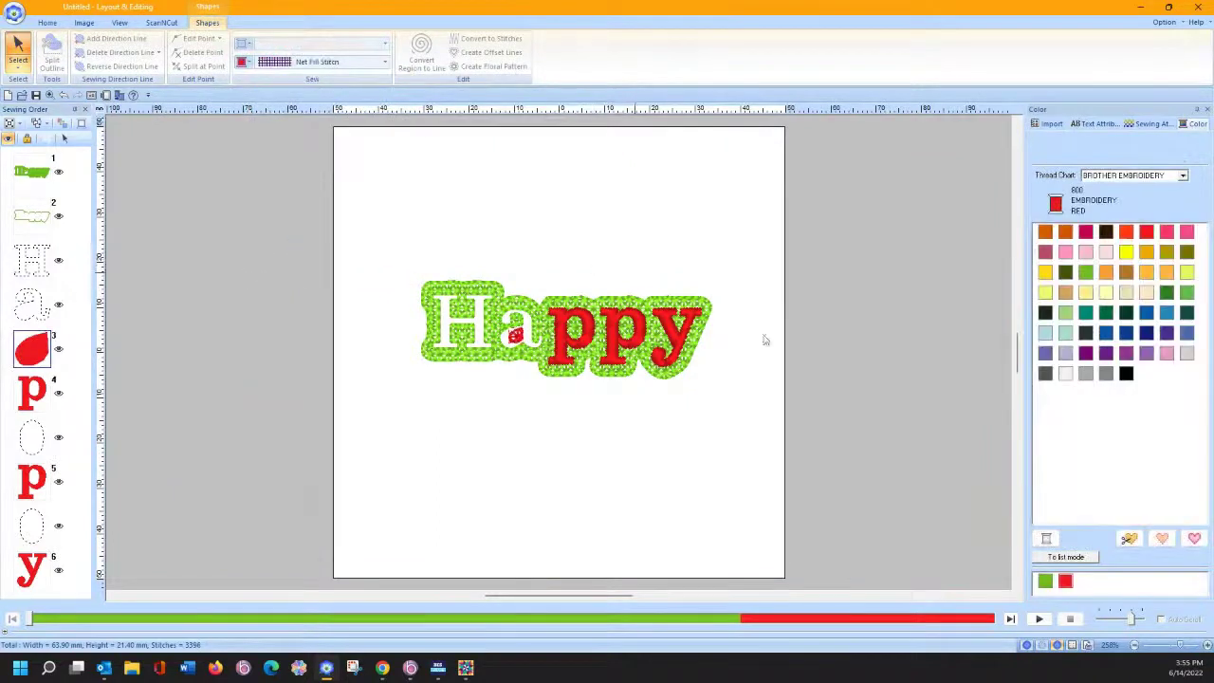
{"action": "left_click", "coordinate": [1044, 582]}
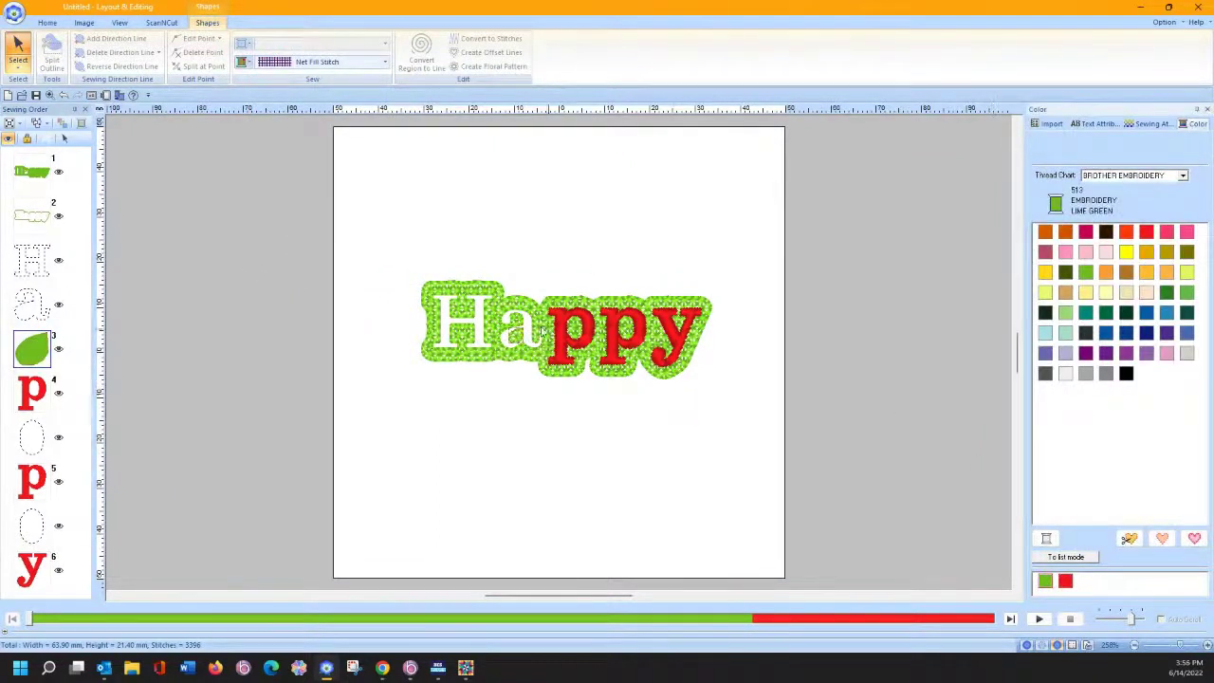
Step: Set hole sewing between the first "p" and the green net fill
{"action": "left_click", "coordinate": [55, 398]}
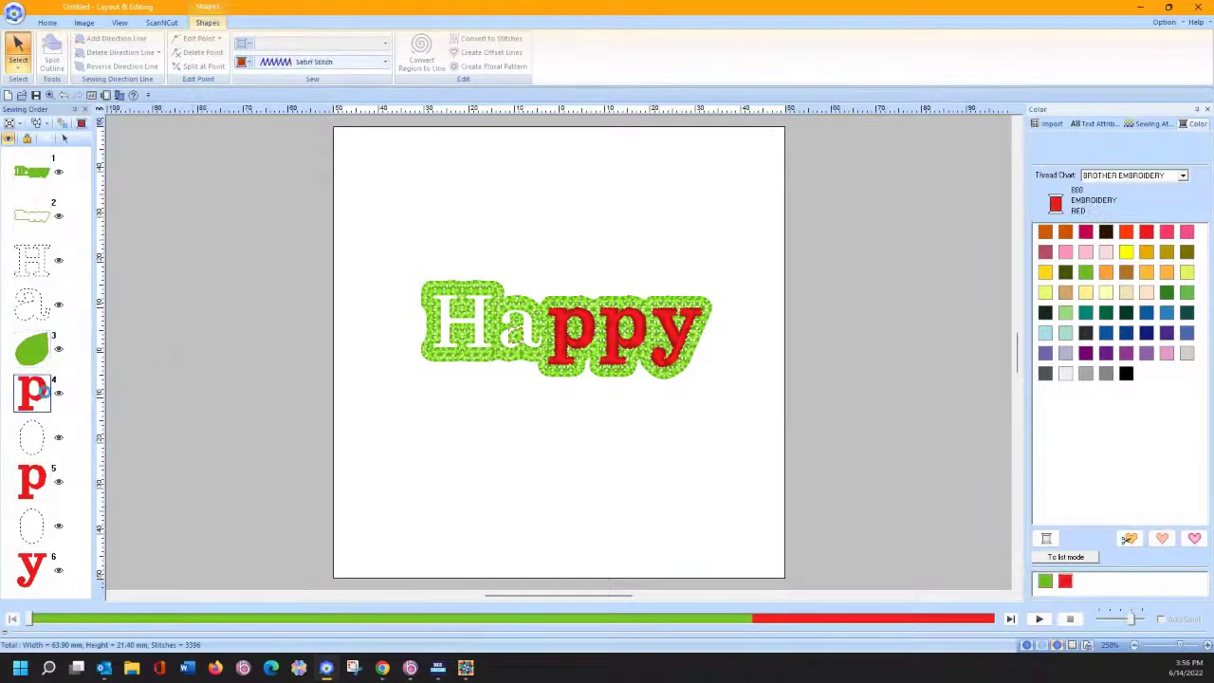
{"action": "left_click", "coordinate": [38, 173], "text": "ctrl"}
{"action": "left_click", "coordinate": [47, 23]}
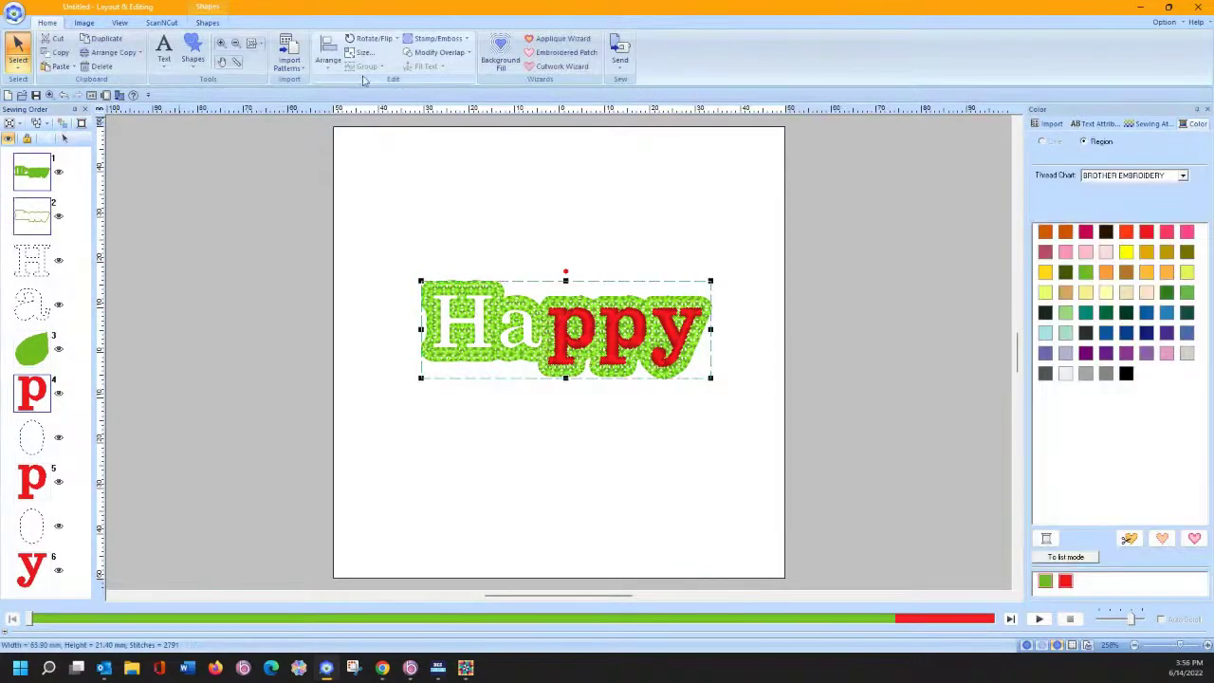
{"action": "left_click", "coordinate": [436, 52]}
{"action": "left_click", "coordinate": [442, 123]}
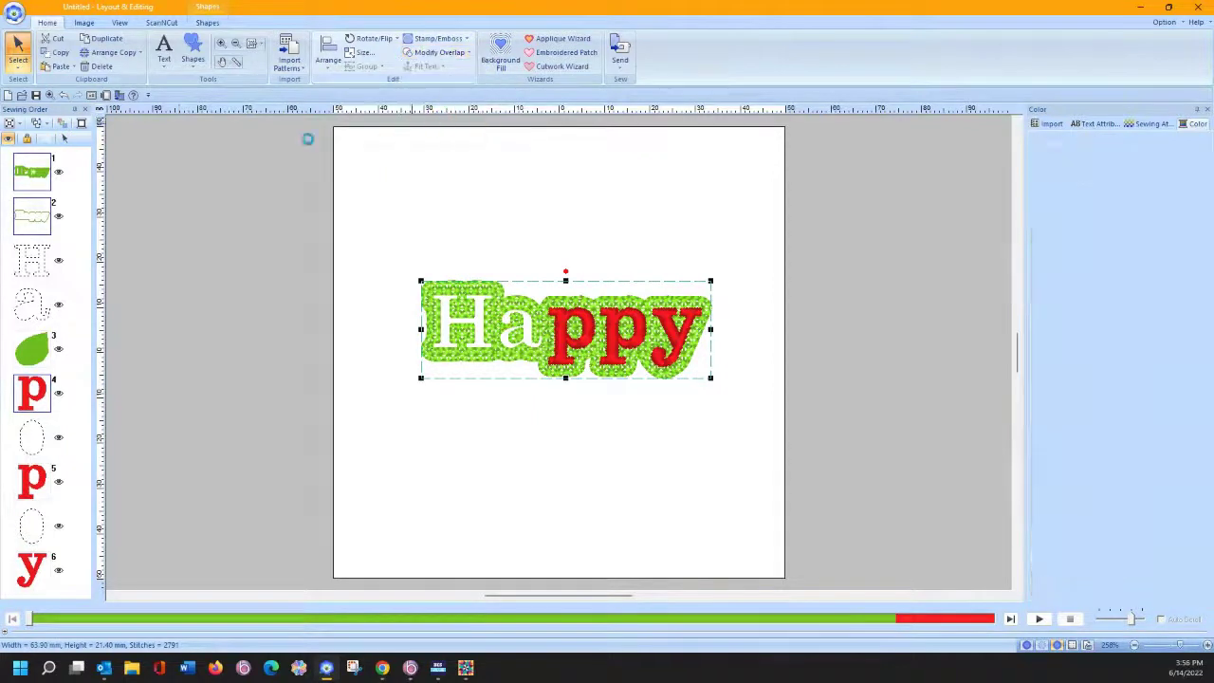
{"action": "left_click", "coordinate": [159, 348]}
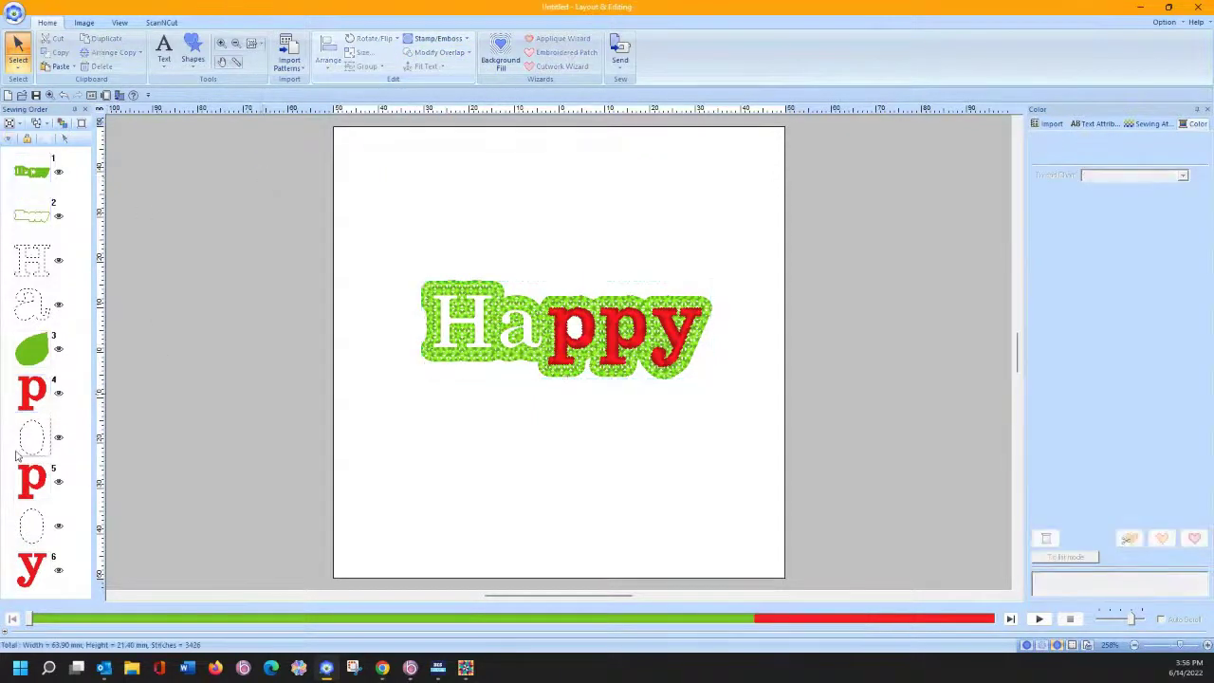
Step: Fill the inner oval of the first "p" with Net Fill Stitch in Lime Green 513
{"action": "left_click", "coordinate": [35, 438]}
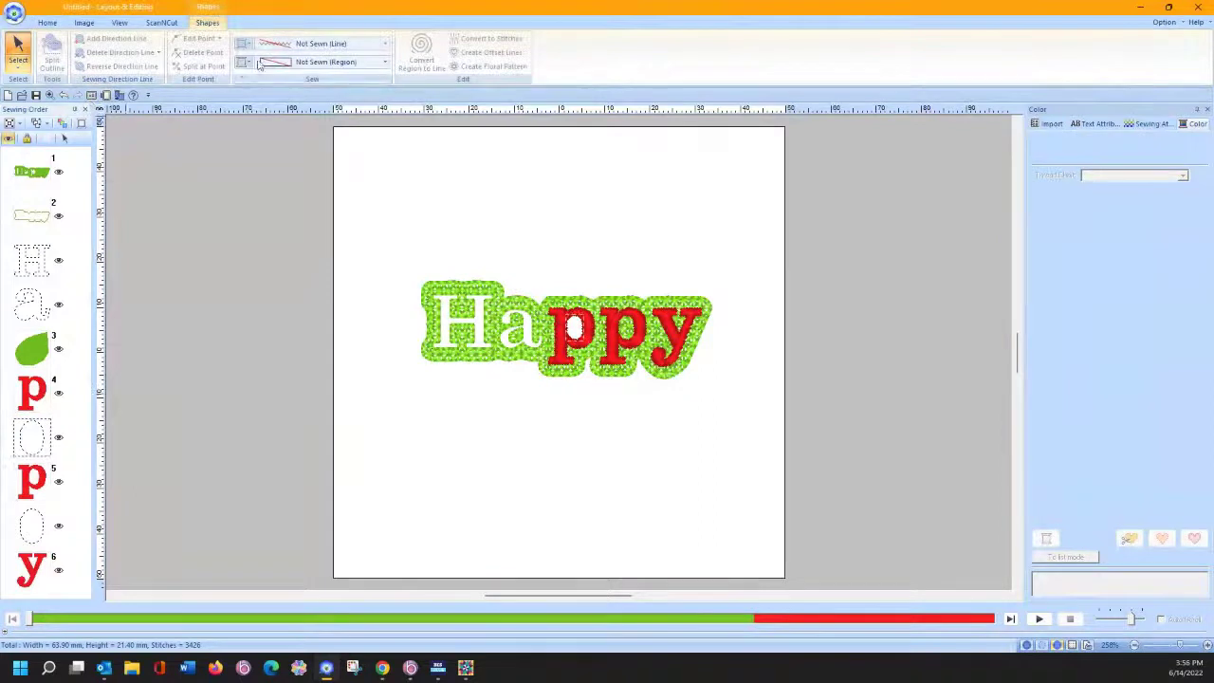
{"action": "left_click", "coordinate": [384, 62]}
{"action": "left_click", "coordinate": [294, 237]}
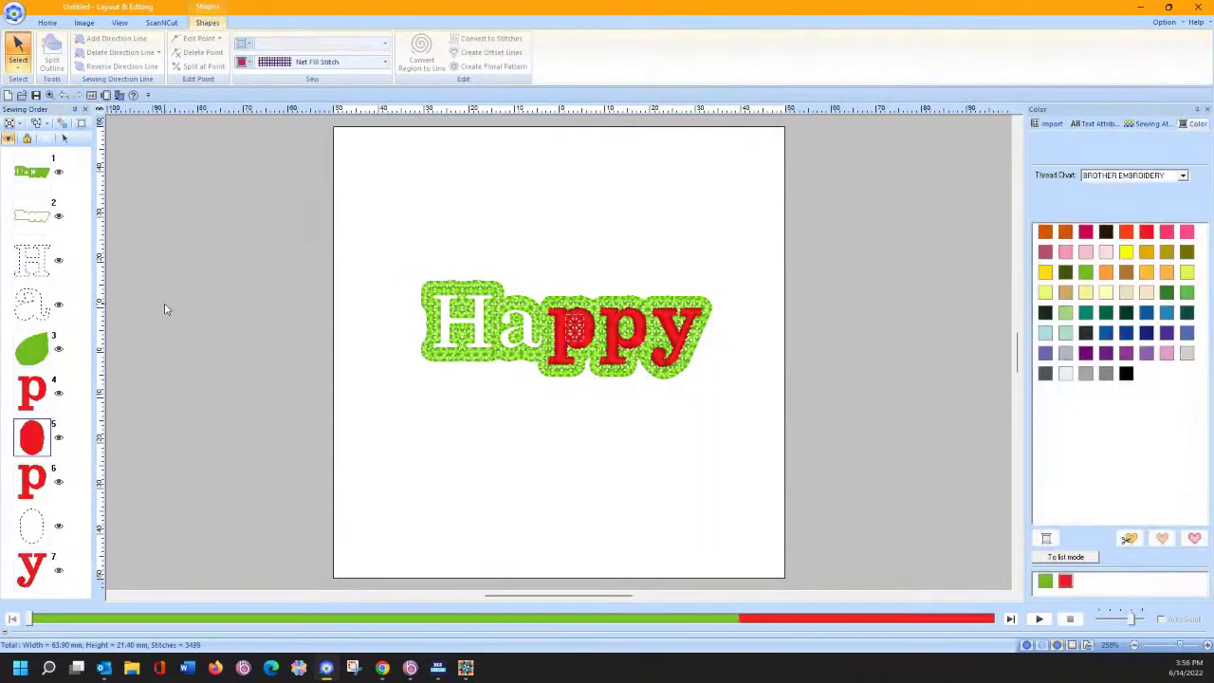
{"action": "left_click", "coordinate": [1044, 581]}
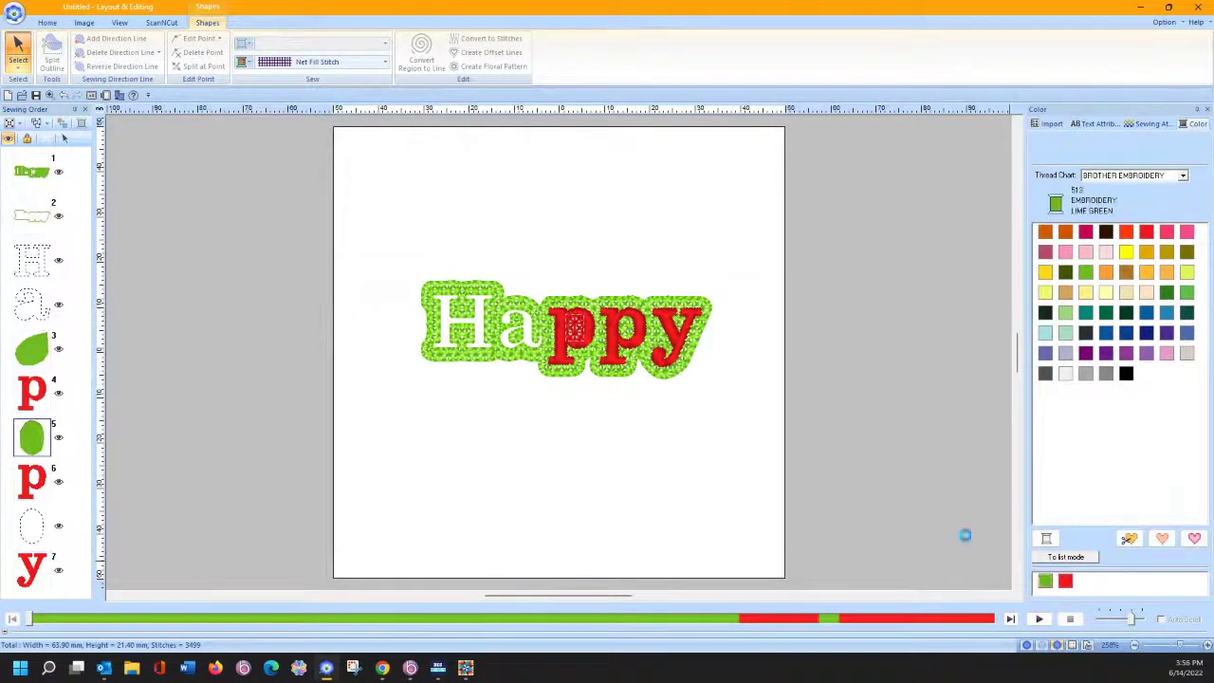
{"action": "key", "text": "Tab"}
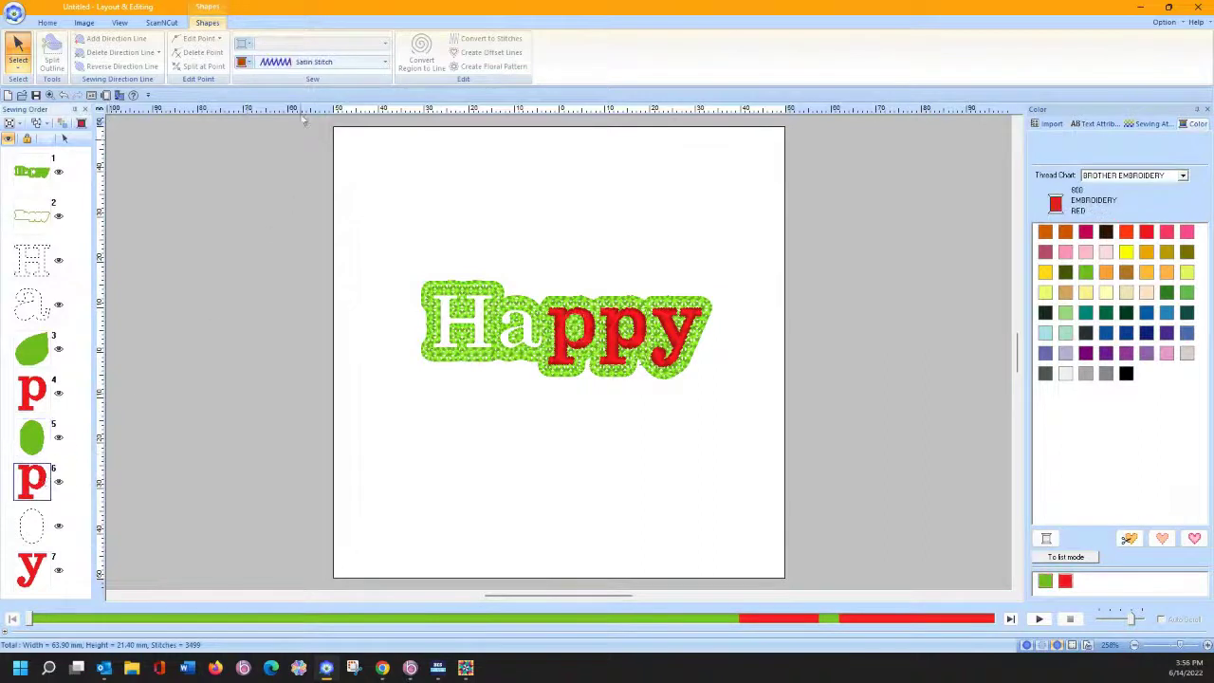
{"action": "left_click", "coordinate": [289, 63]}
{"action": "left_click", "coordinate": [318, 78]}
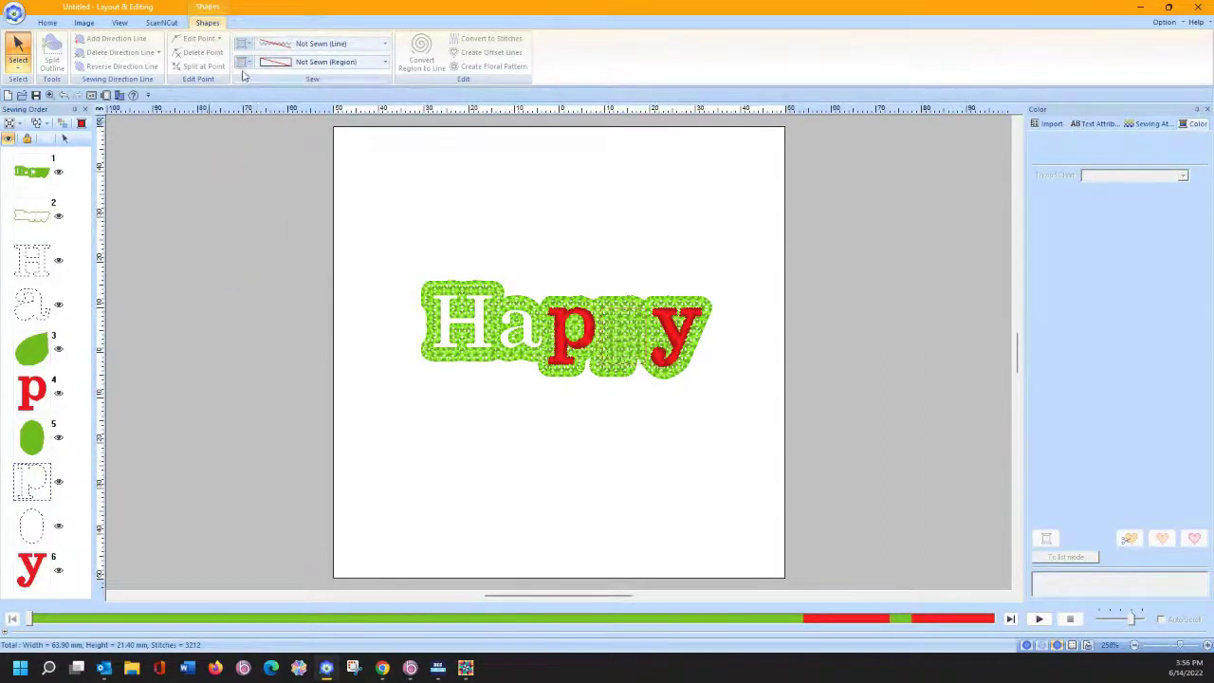
{"action": "left_click", "coordinate": [63, 95]}
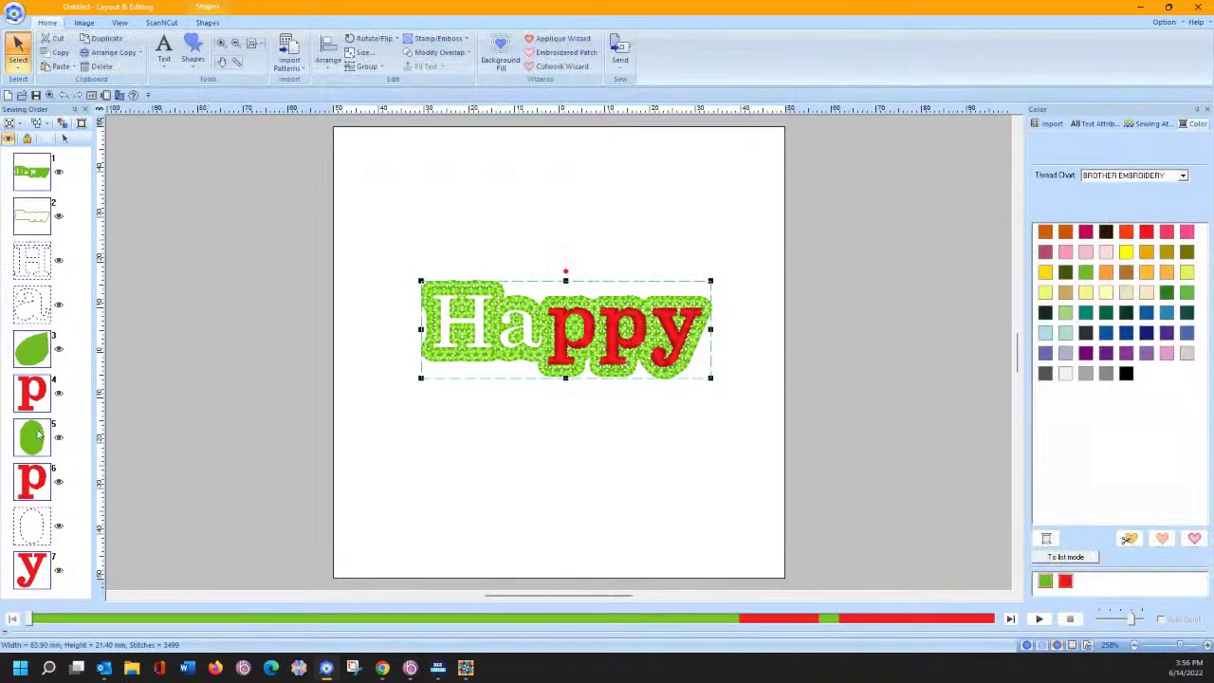
Step: Set the region sewing of the first "p" to Not Sewn
{"action": "left_click", "coordinate": [38, 398]}
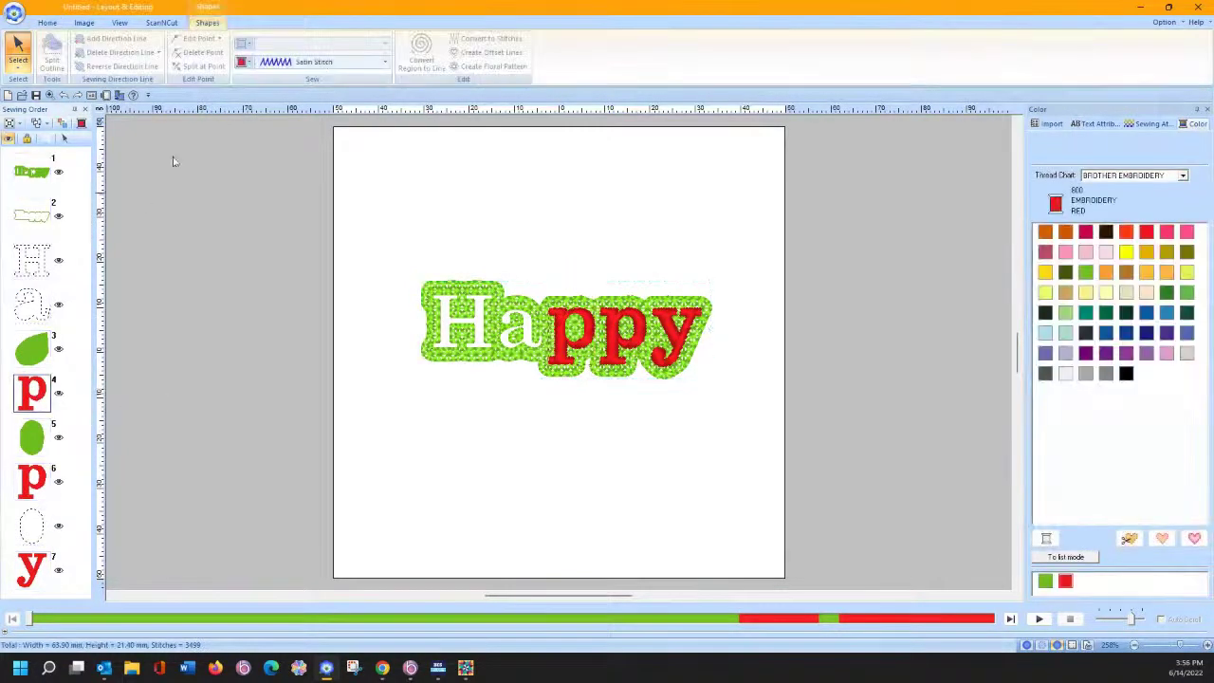
{"action": "left_click", "coordinate": [331, 62]}
{"action": "left_click", "coordinate": [316, 77]}
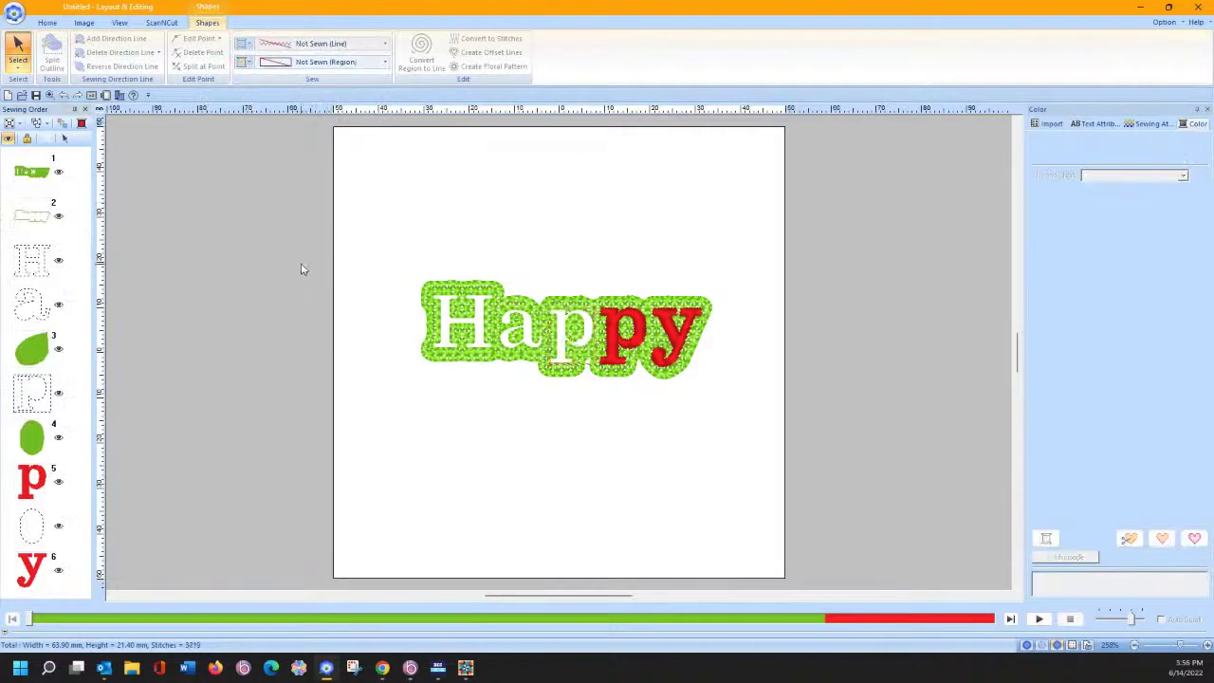
Step: Set hole sewing between the second "p" and the green net-fill base
{"action": "left_click", "coordinate": [31, 481]}
{"action": "left_click", "coordinate": [38, 175], "text": "ctrl"}
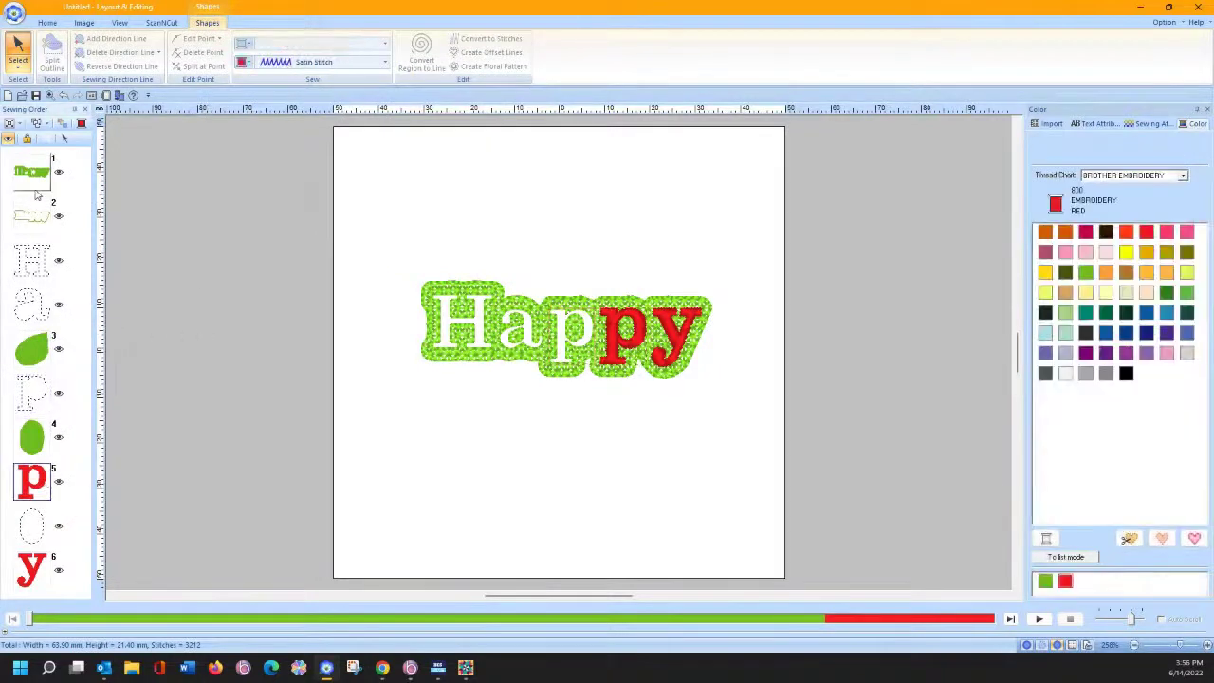
{"action": "left_click", "coordinate": [65, 139]}
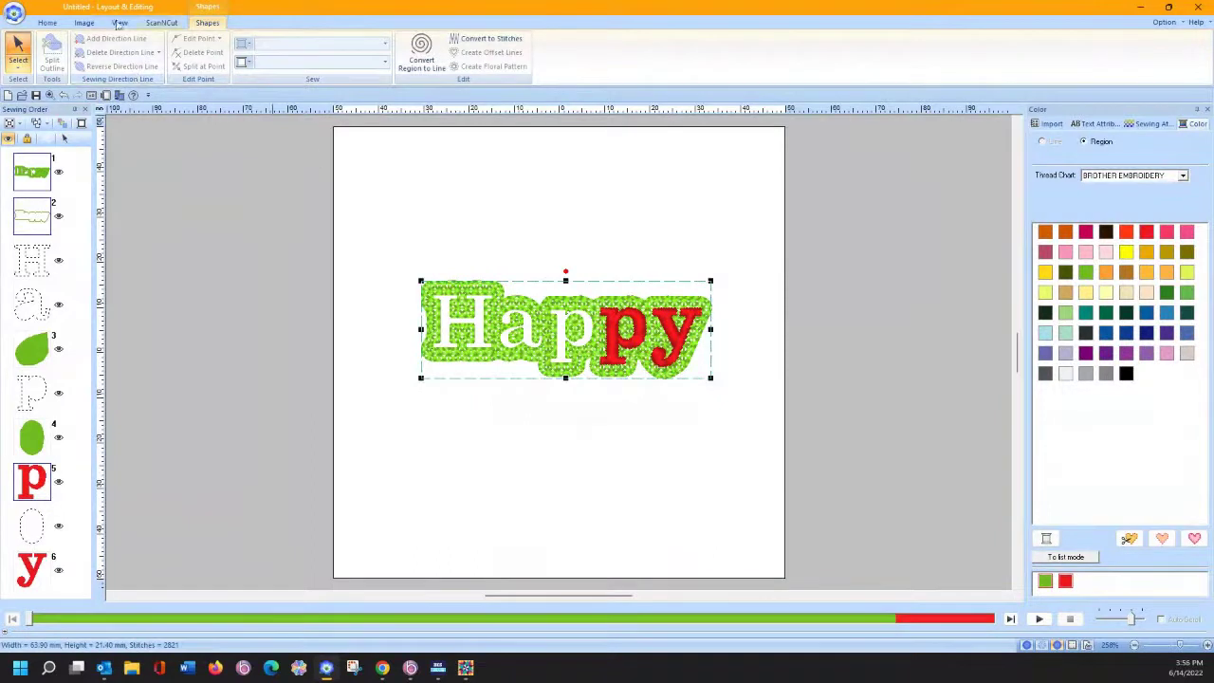
{"action": "left_click", "coordinate": [47, 22]}
{"action": "left_click", "coordinate": [419, 53]}
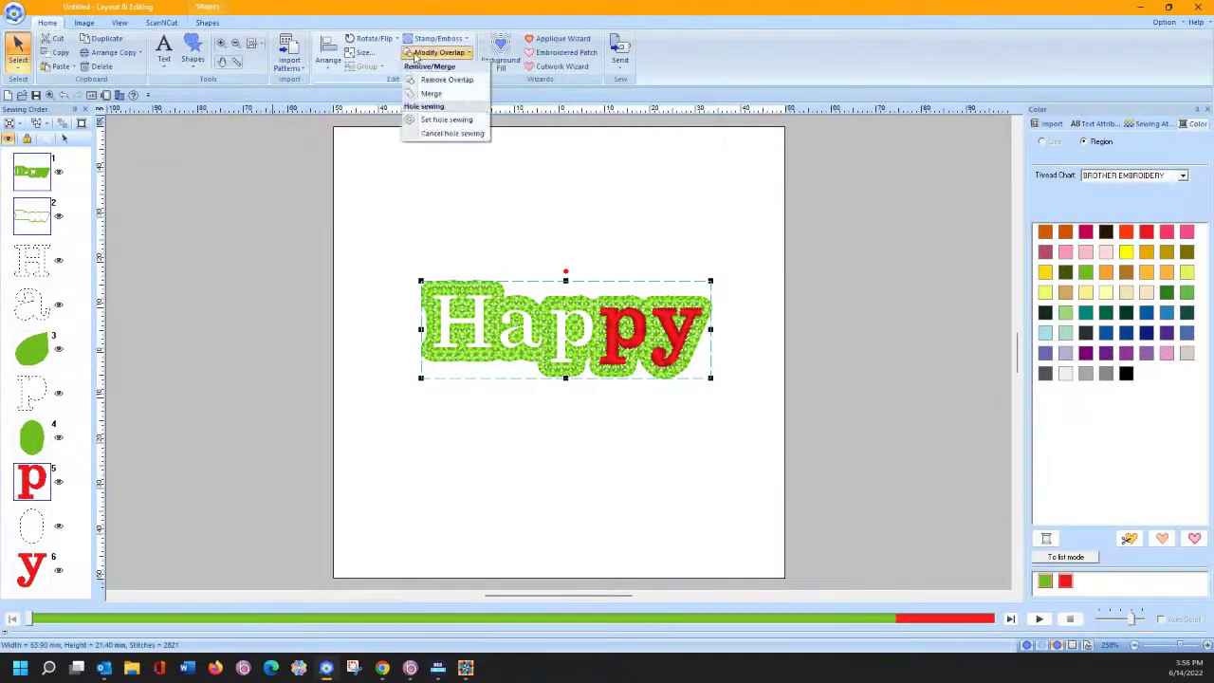
{"action": "left_click", "coordinate": [436, 119]}
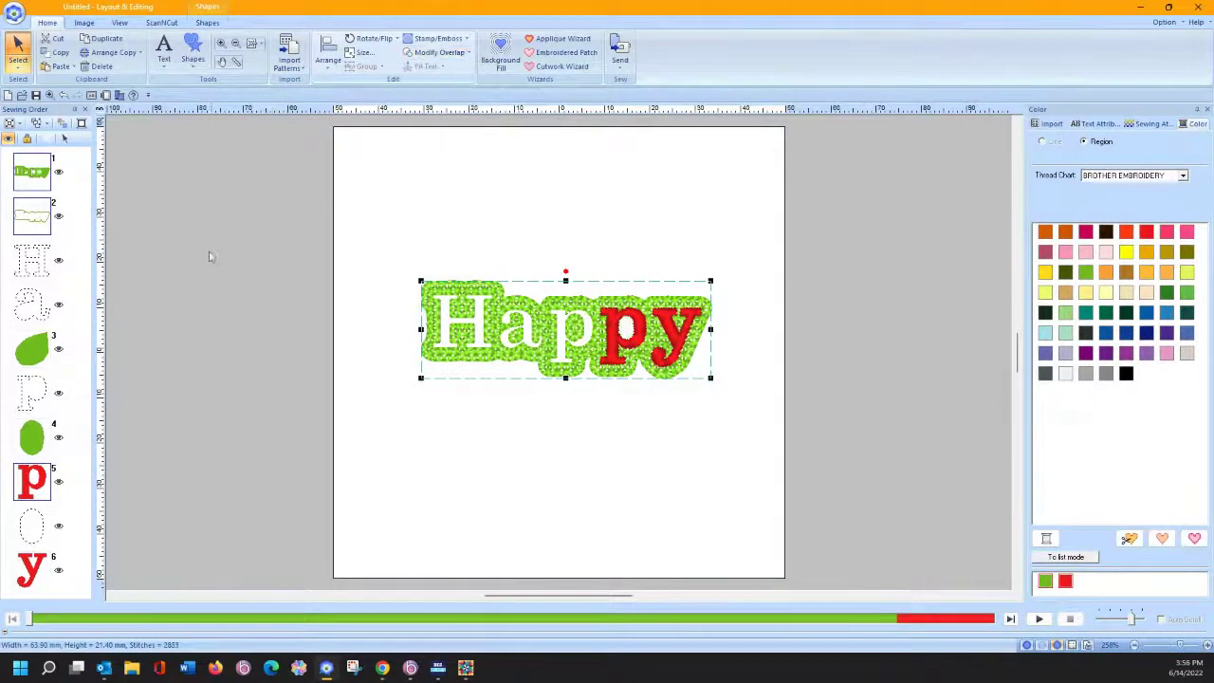
Step: Set the region sewing of the second "p" to Not Sewn
{"action": "left_click", "coordinate": [80, 413]}
{"action": "left_click", "coordinate": [38, 492]}
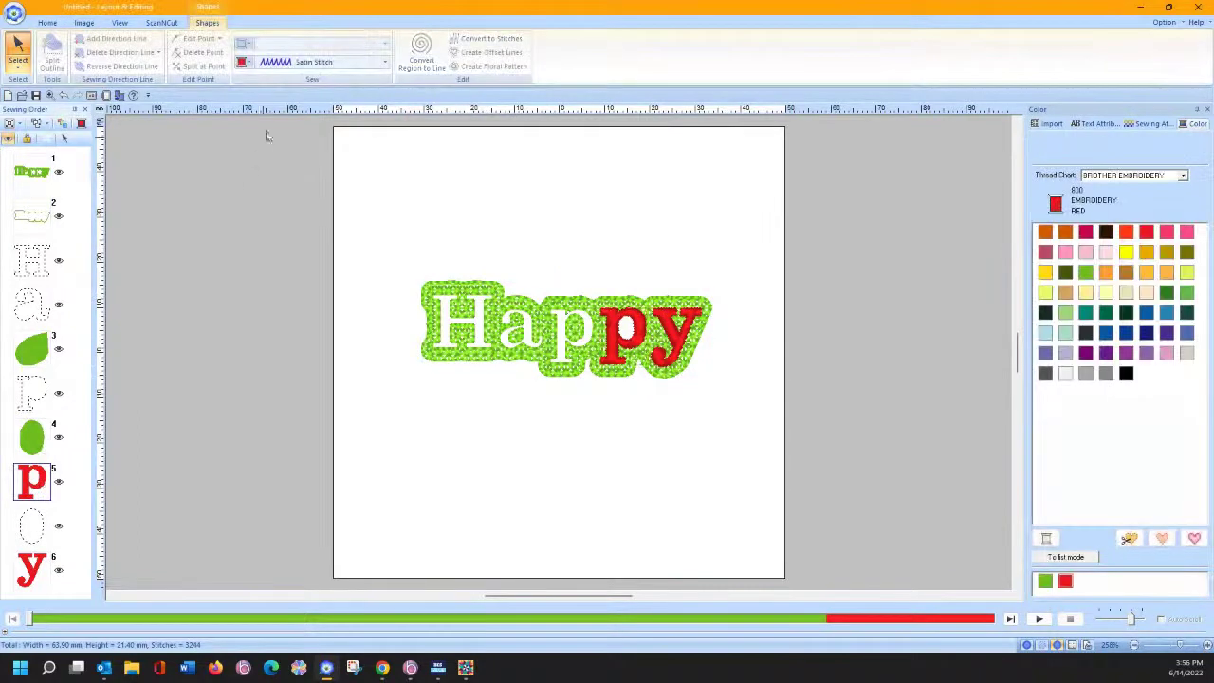
{"action": "left_click", "coordinate": [287, 65]}
{"action": "left_click", "coordinate": [294, 78]}
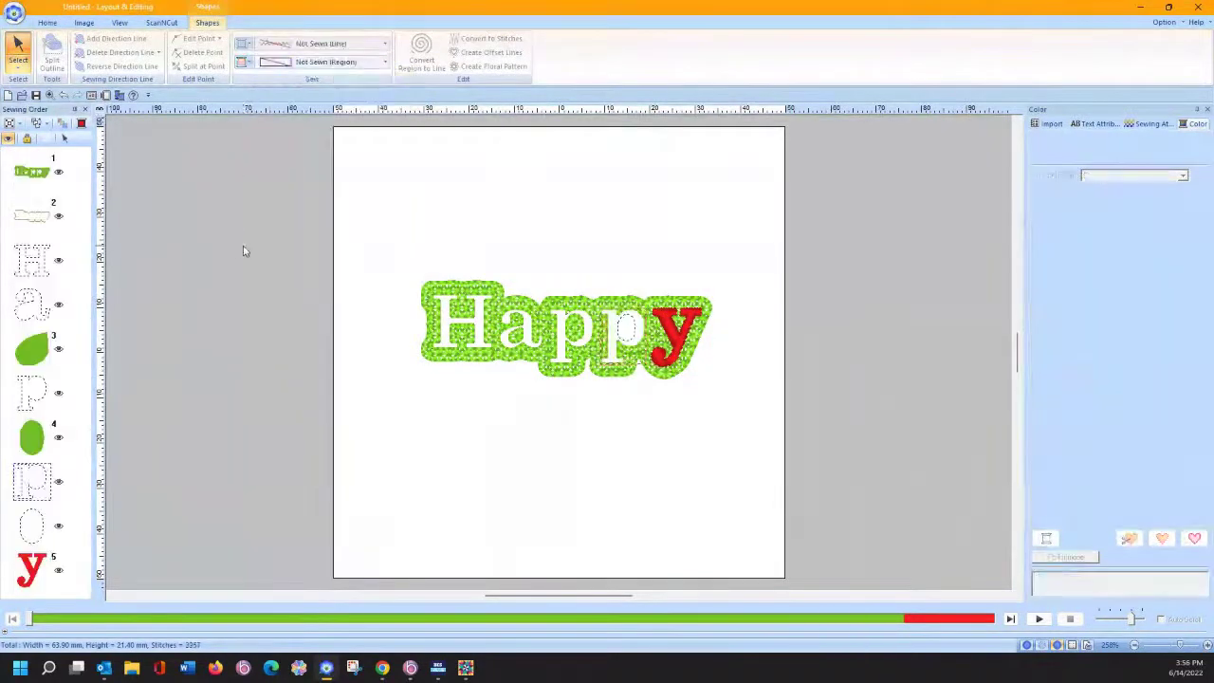
Step: Fill the inner oval of the second "p" with Net Fill Stitch in Lime Green 513
{"action": "left_click", "coordinate": [110, 471]}
{"action": "left_click", "coordinate": [38, 525]}
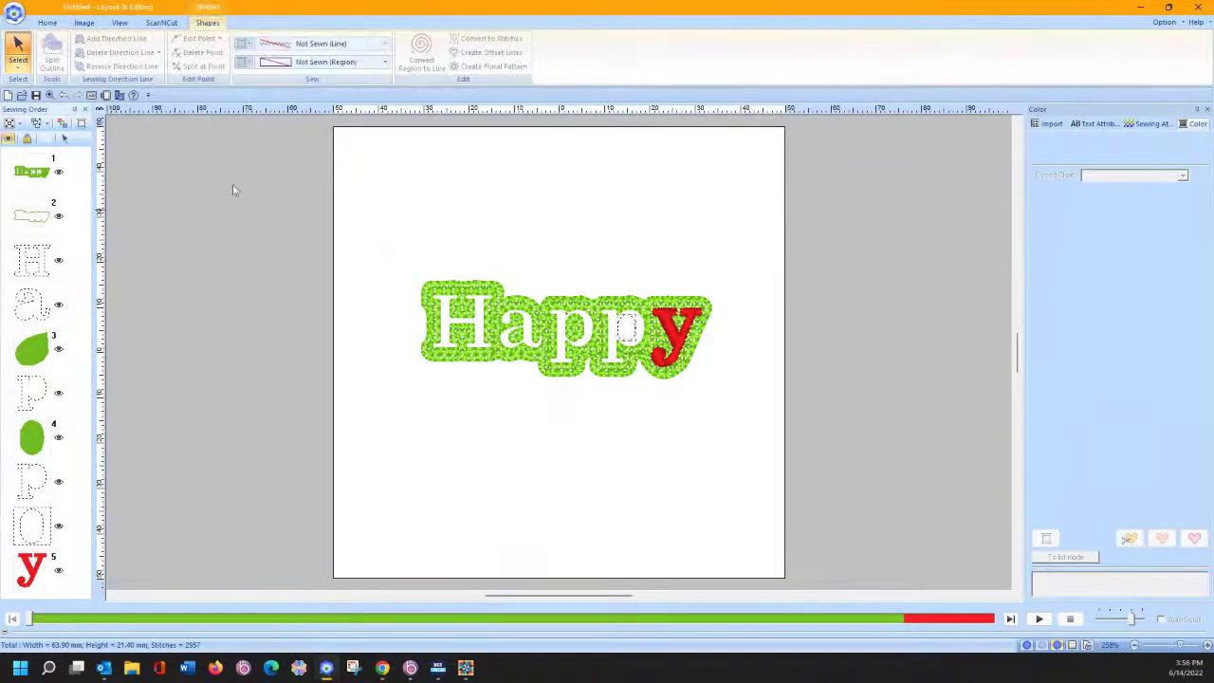
{"action": "left_click", "coordinate": [282, 62]}
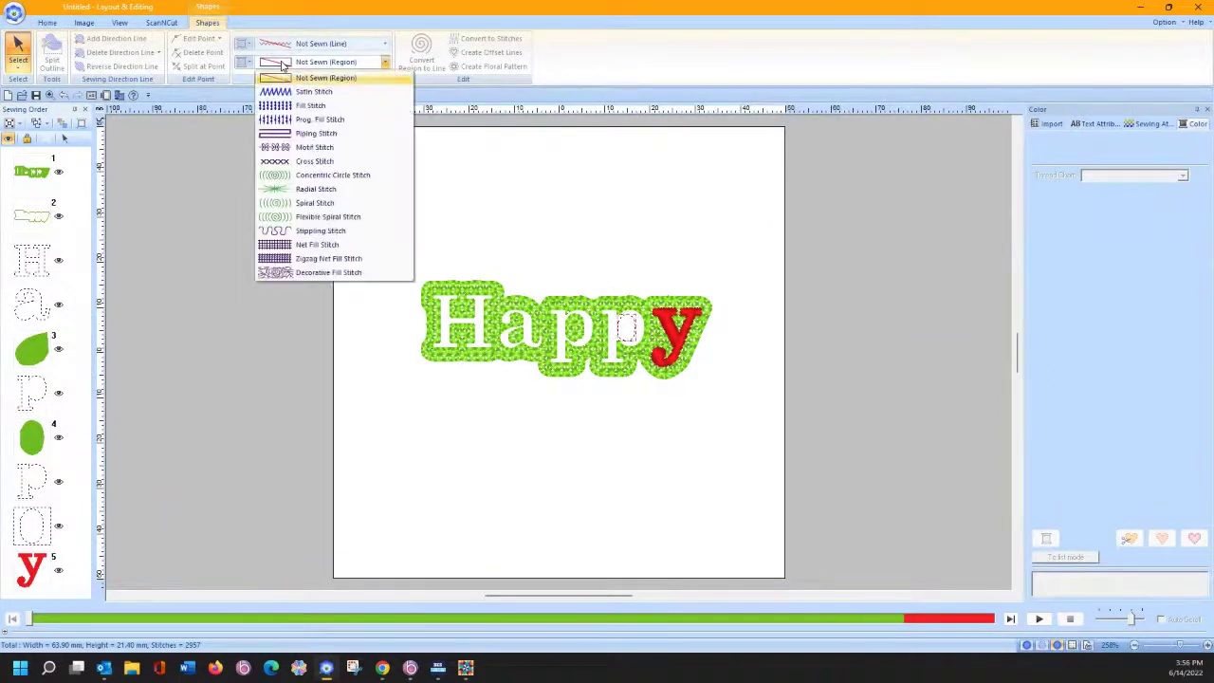
{"action": "left_click", "coordinate": [316, 245]}
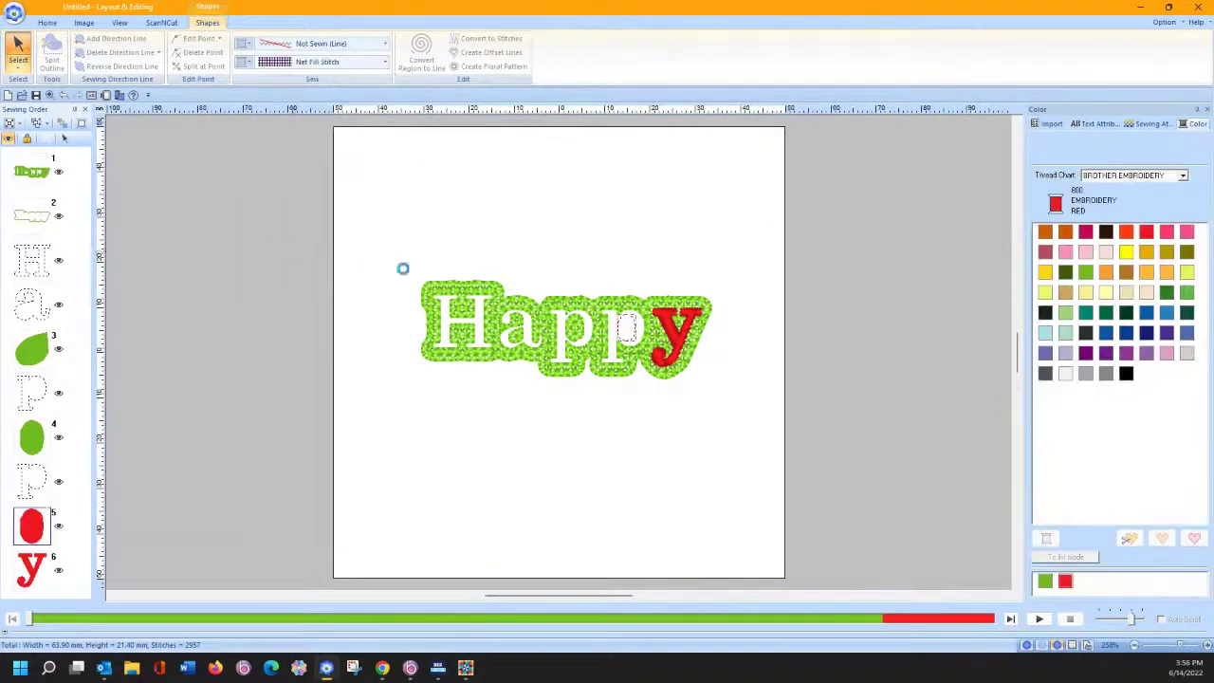
{"action": "left_click", "coordinate": [1044, 581]}
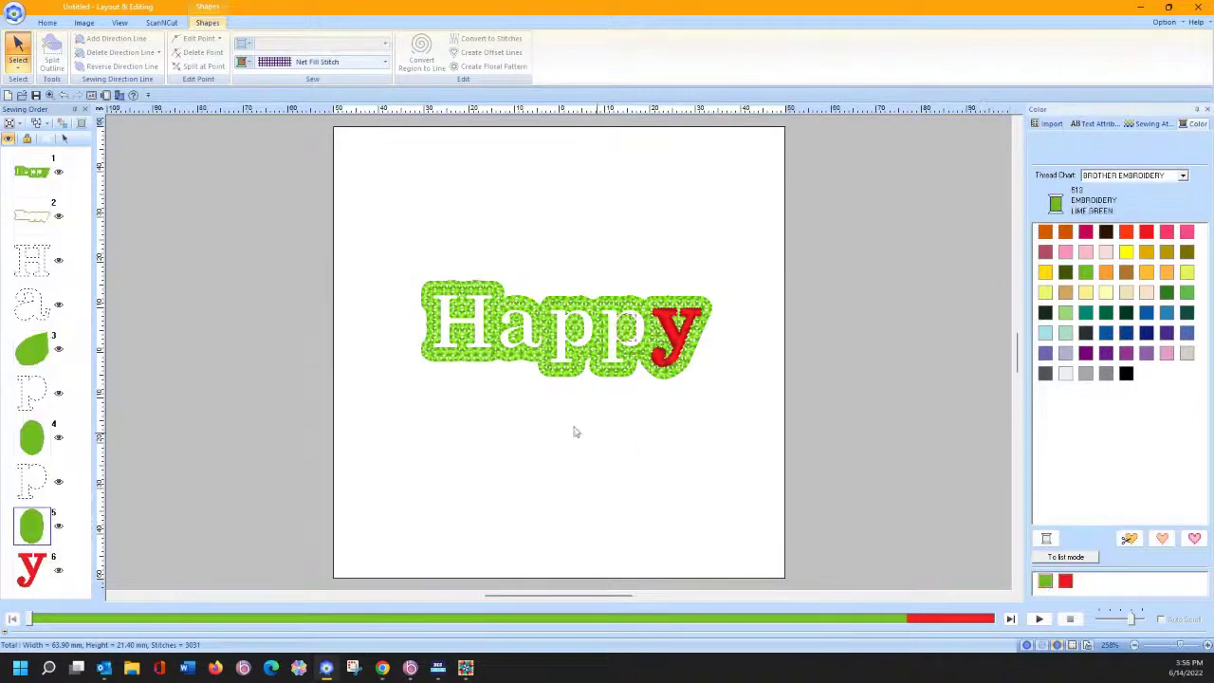
Step: Set hole sewing between the letter "y" and the green net-fill base
{"action": "left_click", "coordinate": [31, 567]}
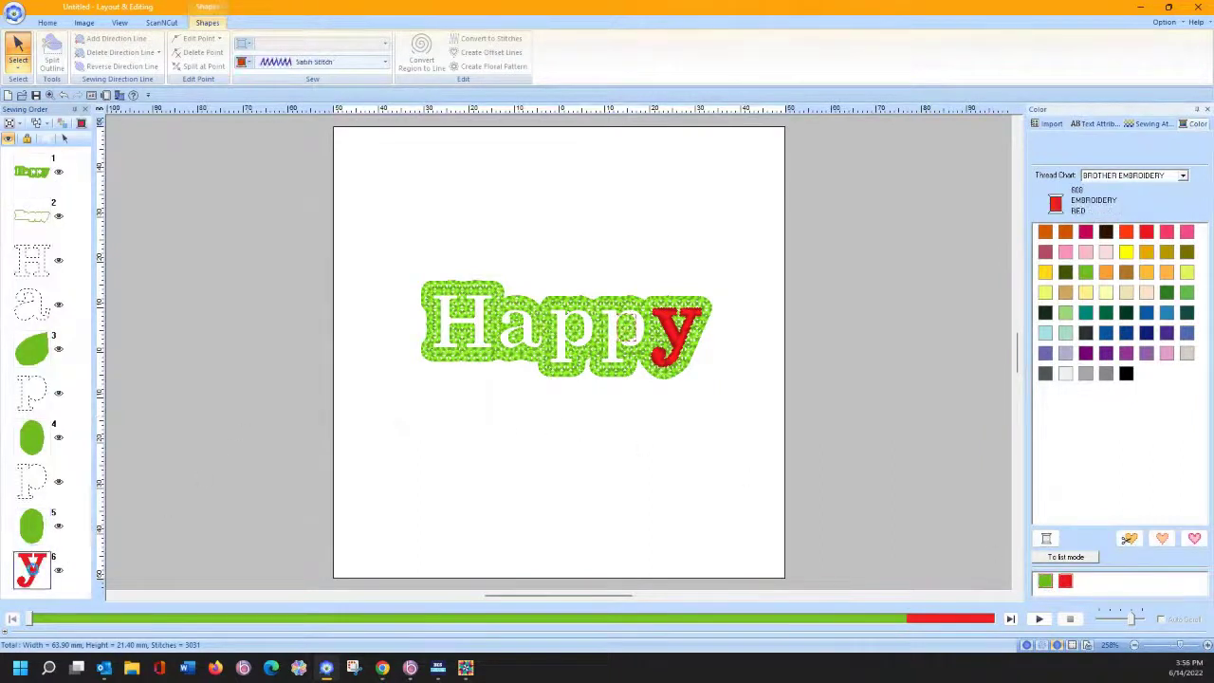
{"action": "left_click", "coordinate": [41, 178], "text": "ctrl"}
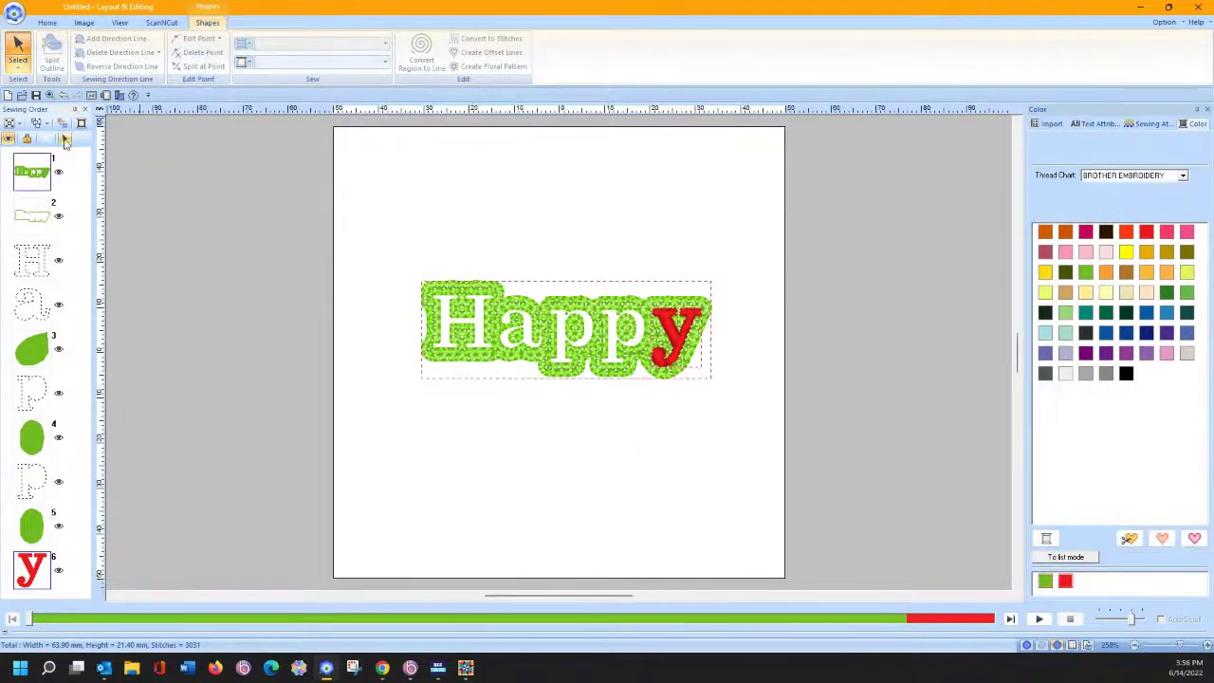
{"action": "left_click", "coordinate": [45, 21]}
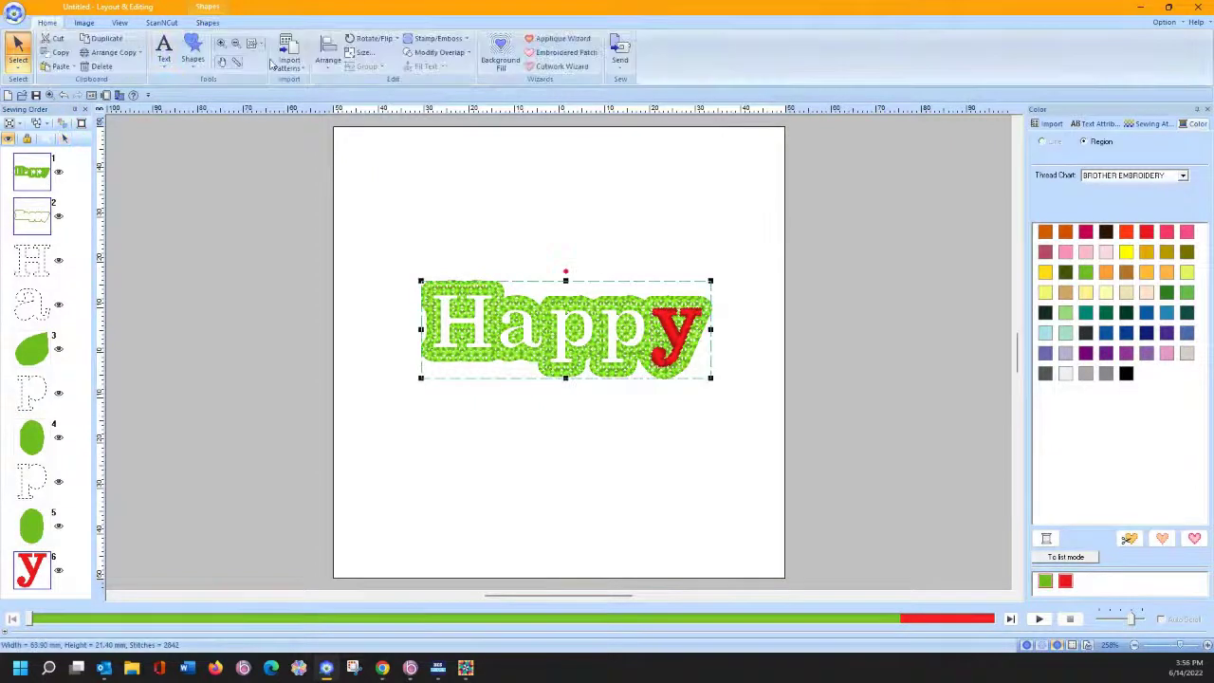
{"action": "left_click", "coordinate": [435, 52]}
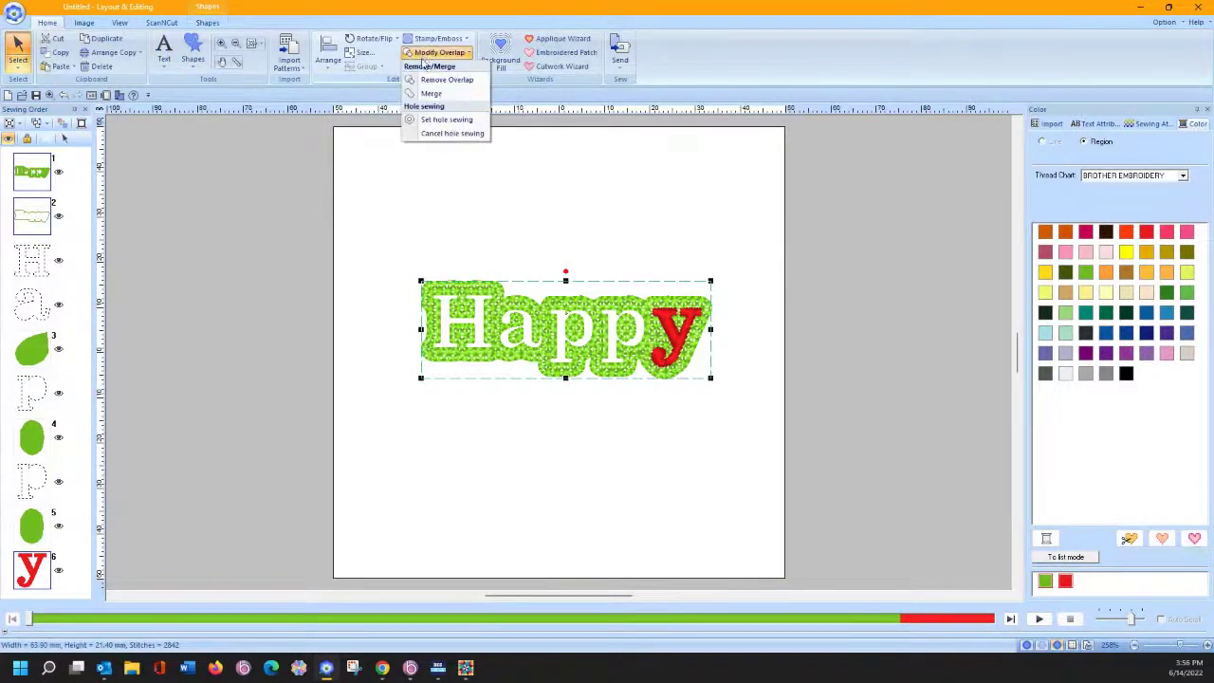
{"action": "left_click", "coordinate": [446, 120]}
Step: Set the region sewing of the letter "y" to Not Sewn and deselect it
{"action": "left_click", "coordinate": [32, 567]}
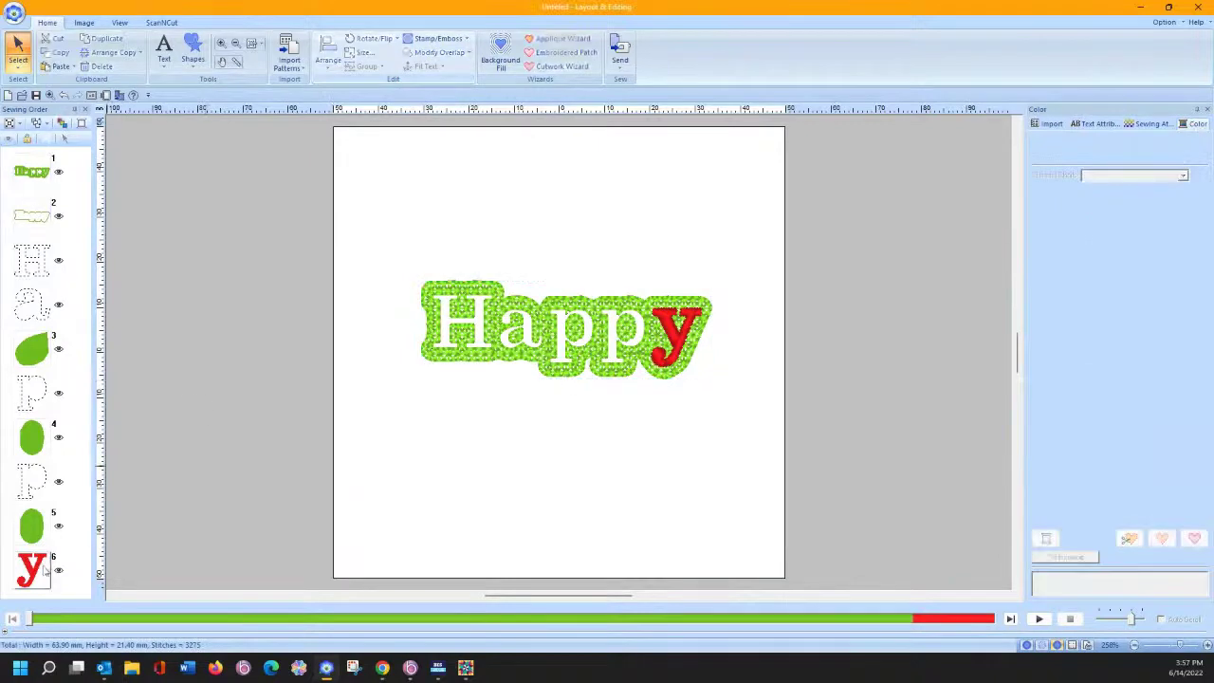
{"action": "left_click", "coordinate": [318, 62]}
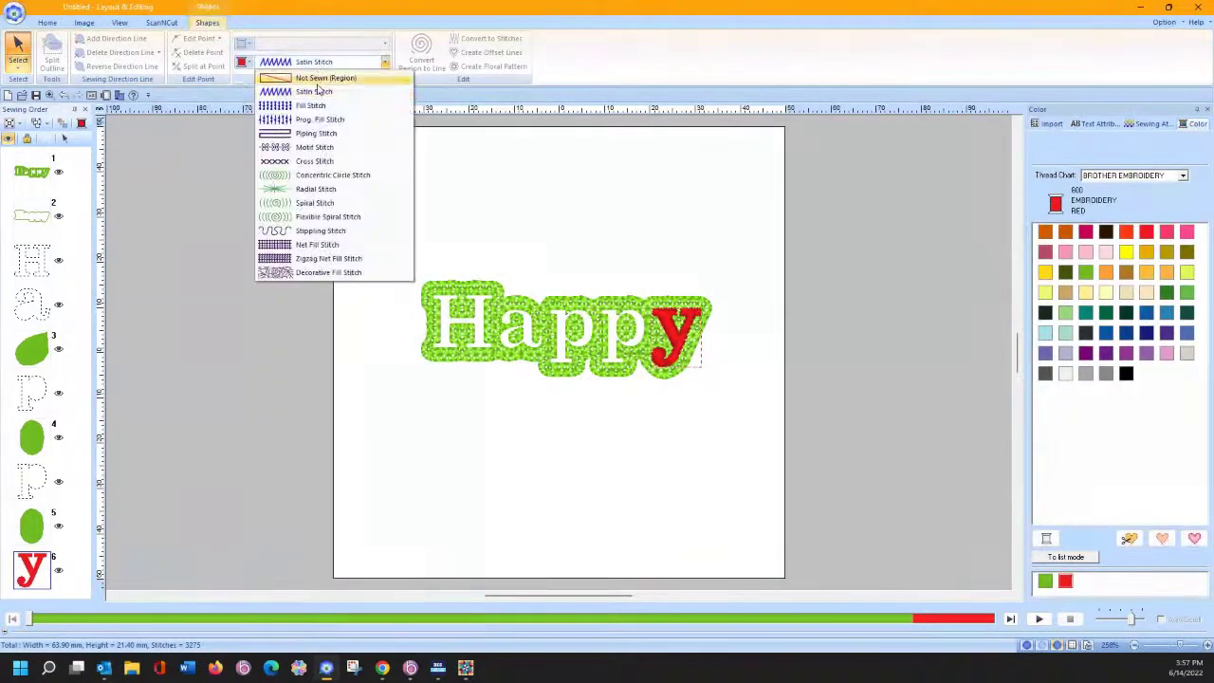
{"action": "left_click", "coordinate": [318, 81]}
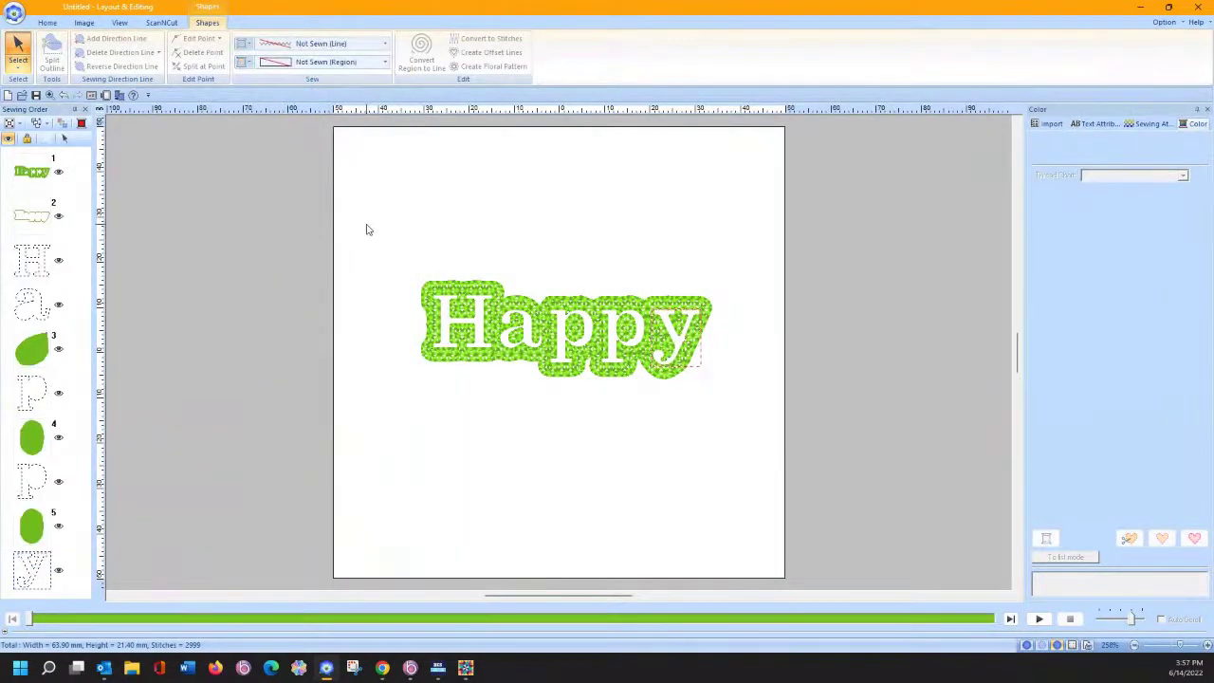
{"action": "left_click", "coordinate": [369, 229]}
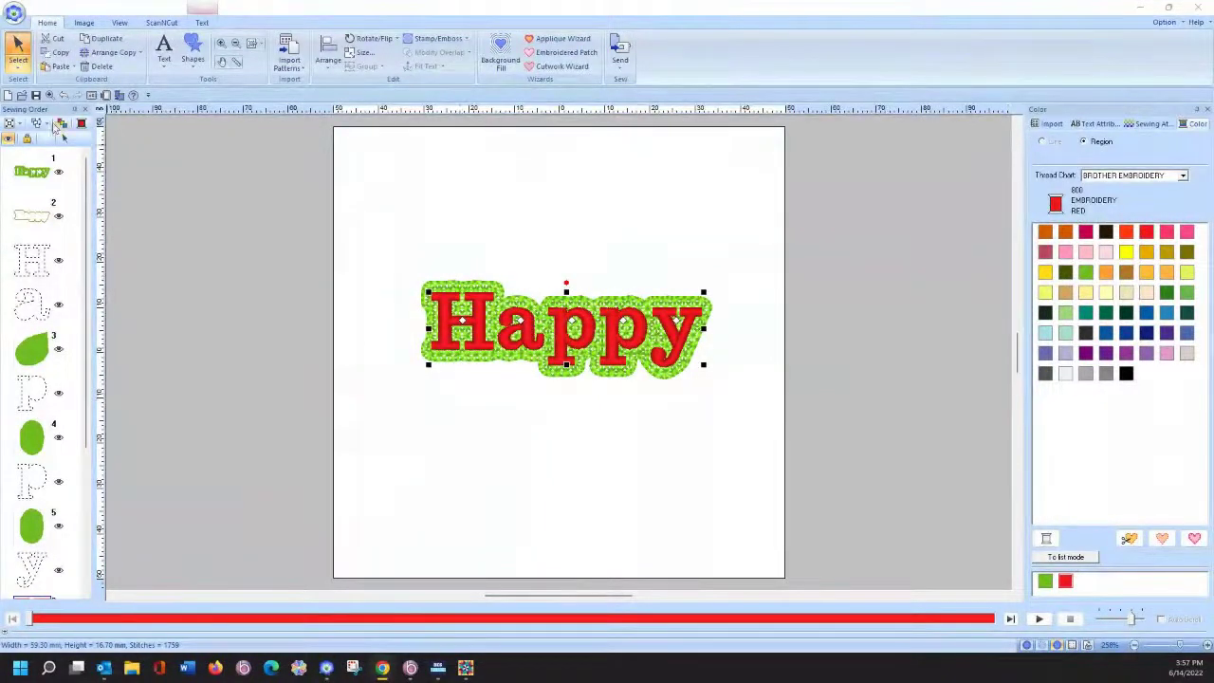
Step: Undo the addition of the red "Happy" text on top of the green base
{"action": "left_click", "coordinate": [64, 94]}
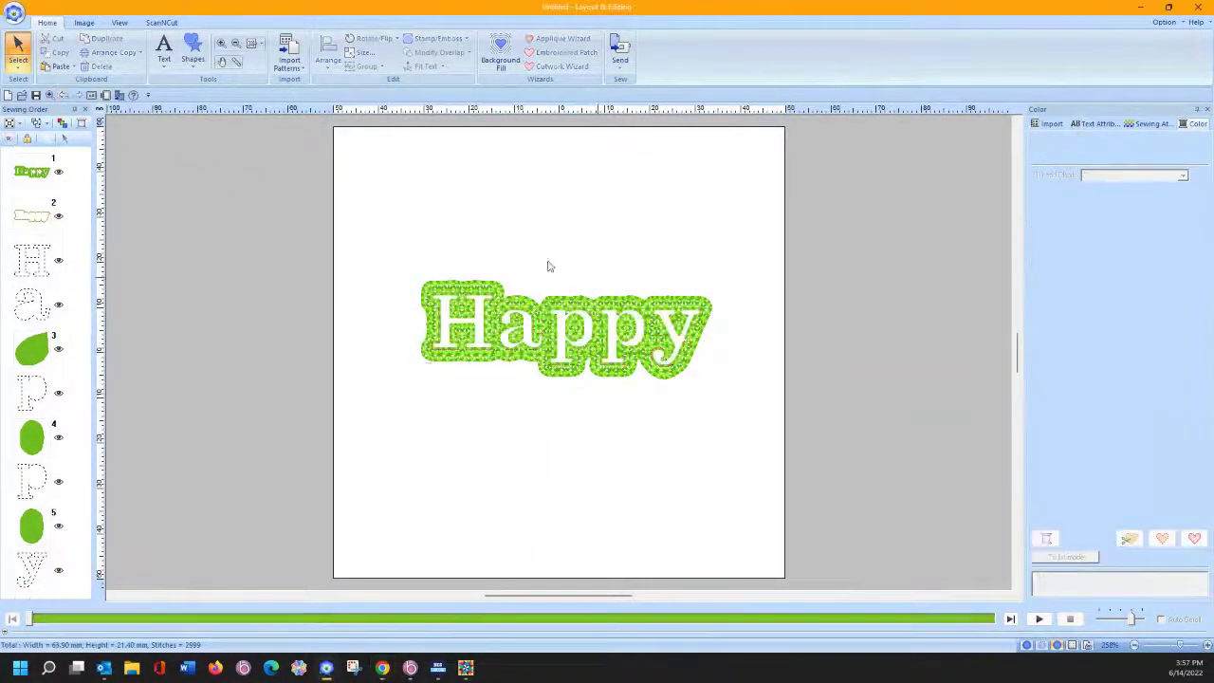
{"action": "left_click", "coordinate": [33, 216]}
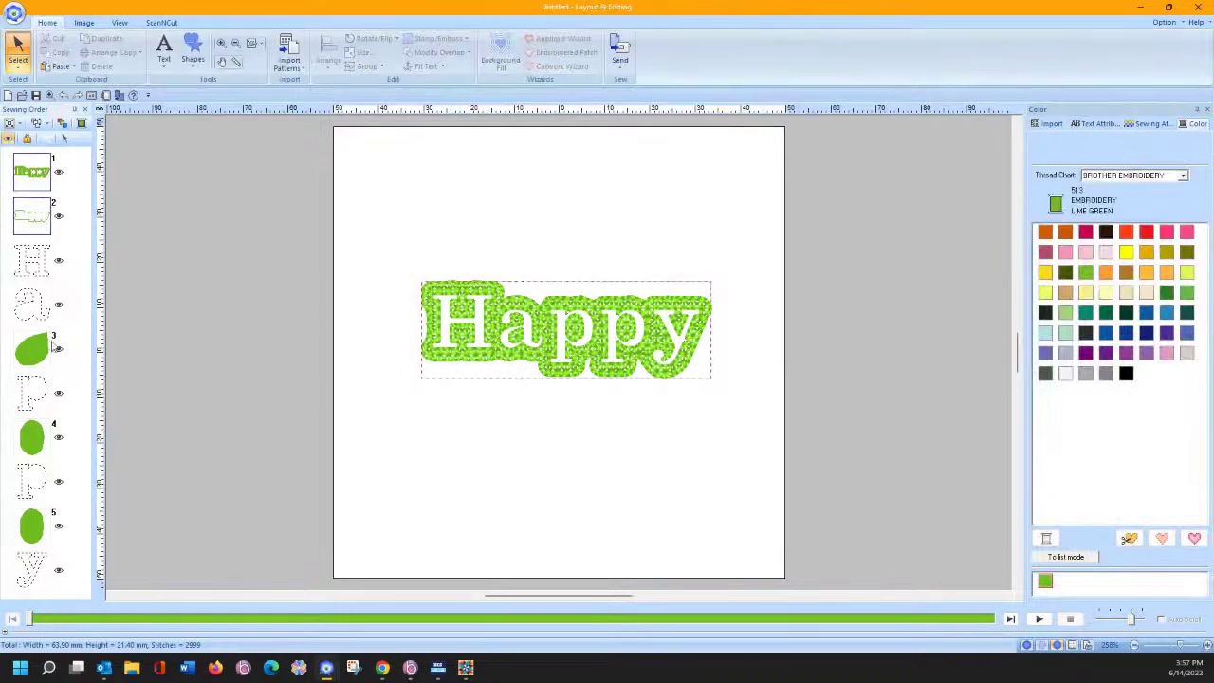
{"action": "left_click", "coordinate": [138, 208]}
Step: Change the green base and the three inner letter openings from Net Fill to Motif Stitch
{"action": "left_click", "coordinate": [32, 172]}
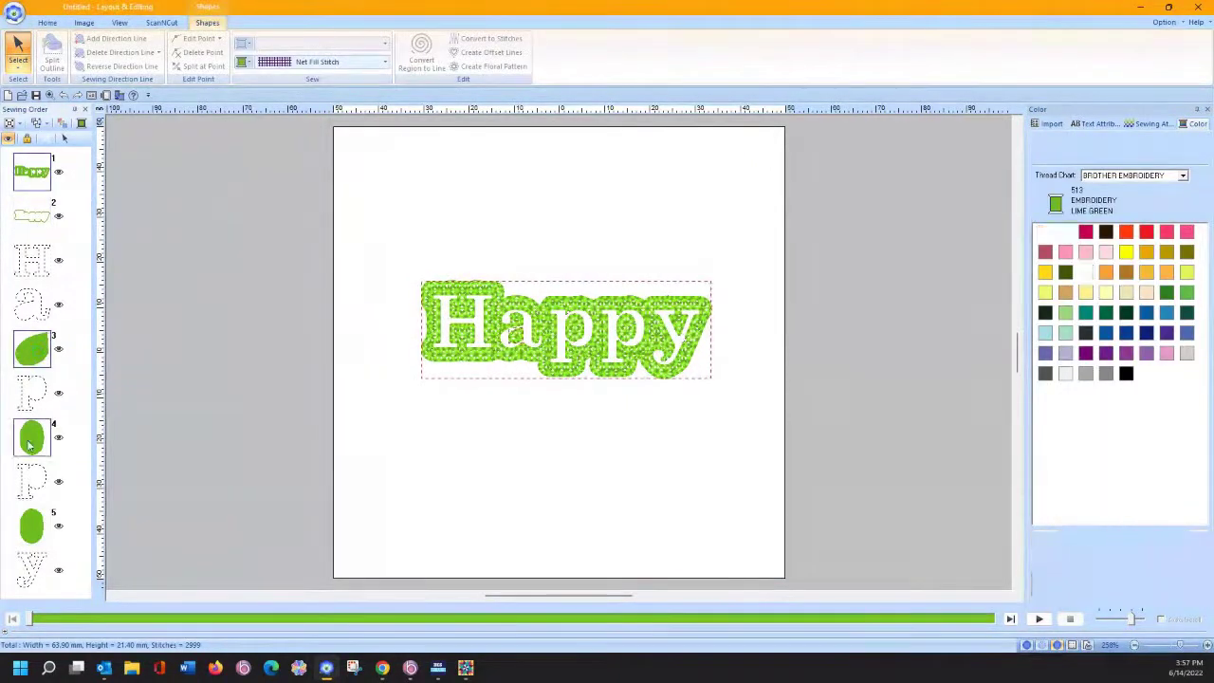
{"action": "left_click", "coordinate": [287, 63]}
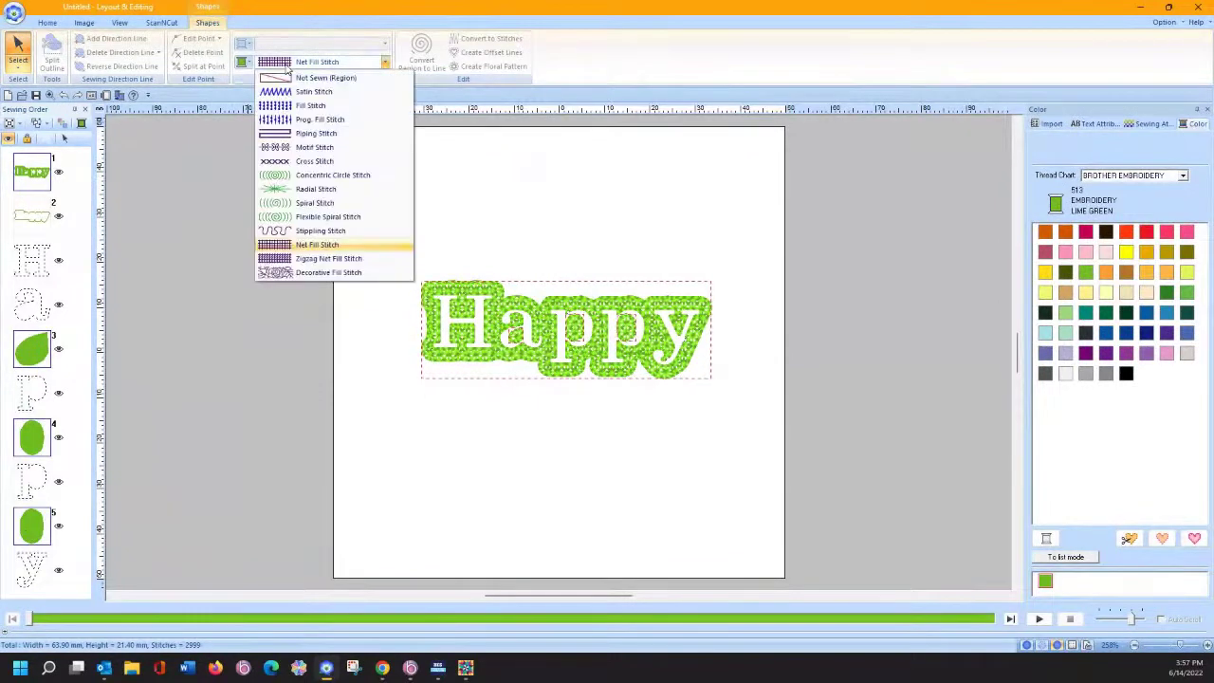
{"action": "left_click", "coordinate": [298, 147]}
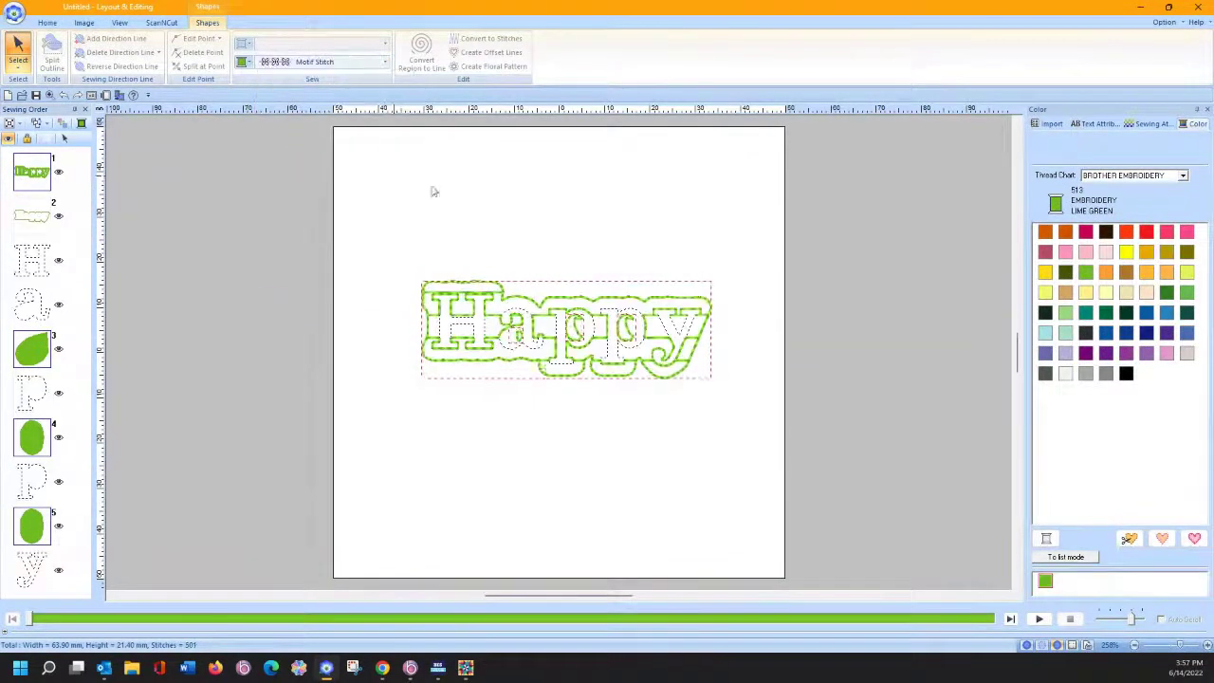
Step: Choose motif031 as Pattern1 for the motif fill of the green base and letter openings
{"action": "left_click", "coordinate": [1149, 124]}
{"action": "left_click", "coordinate": [1090, 198]}
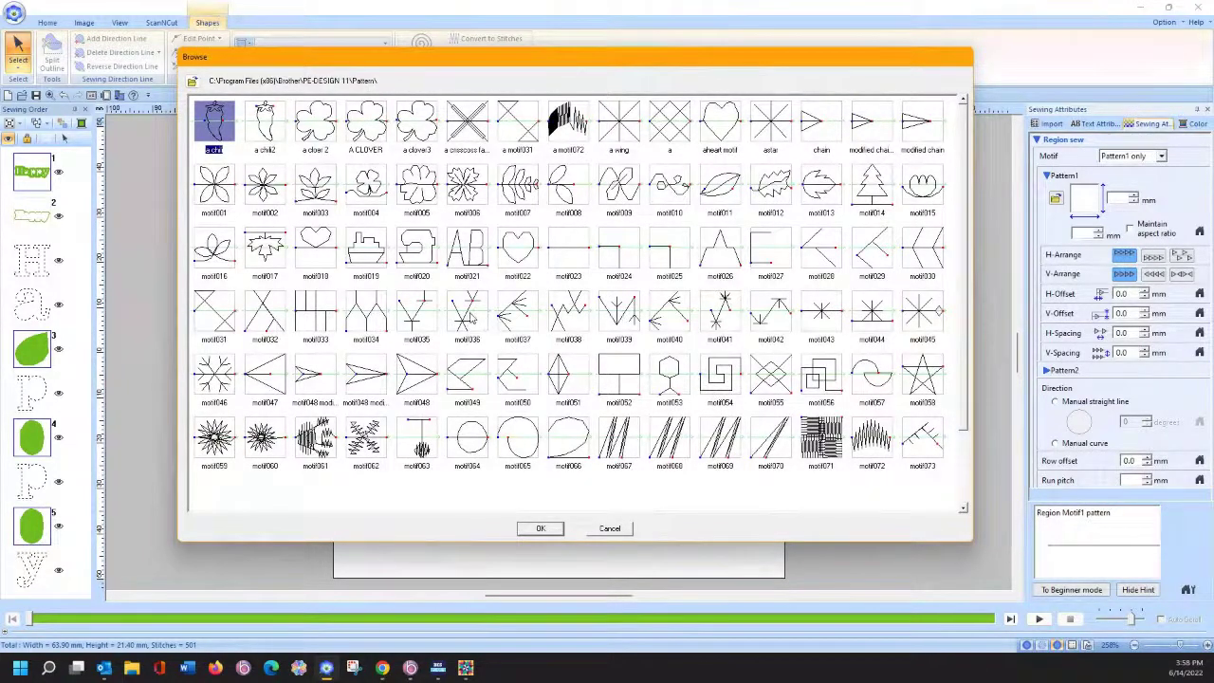
{"action": "left_click", "coordinate": [224, 313]}
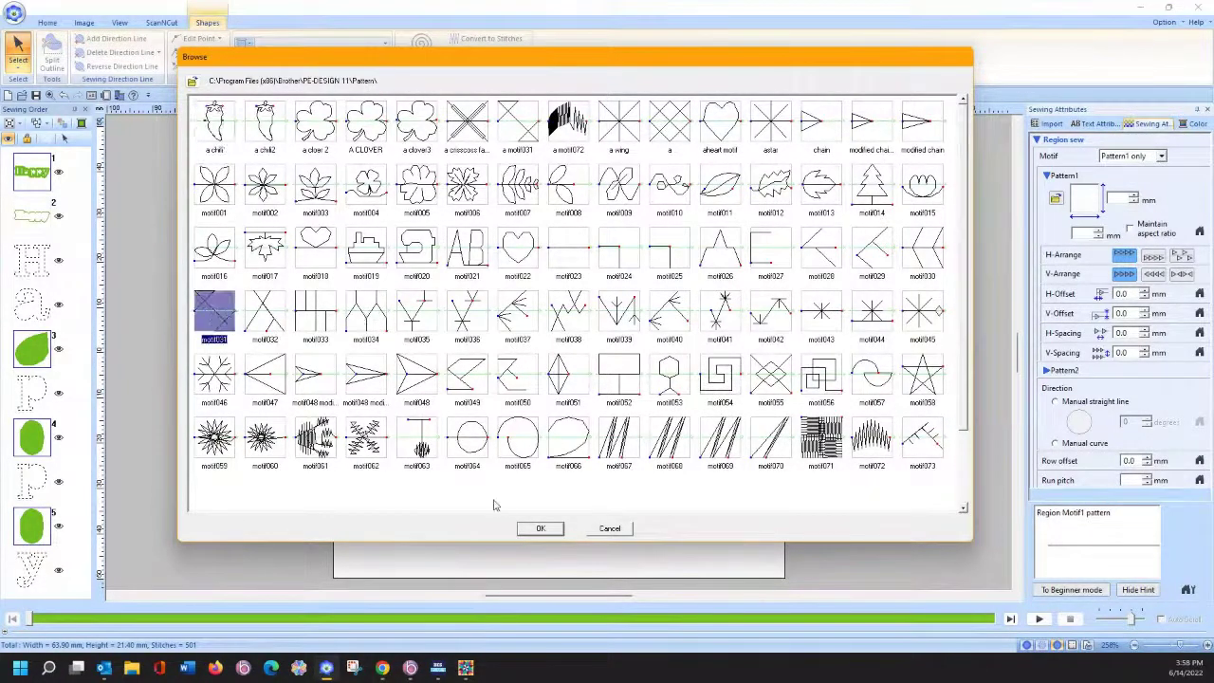
{"action": "left_click", "coordinate": [537, 529]}
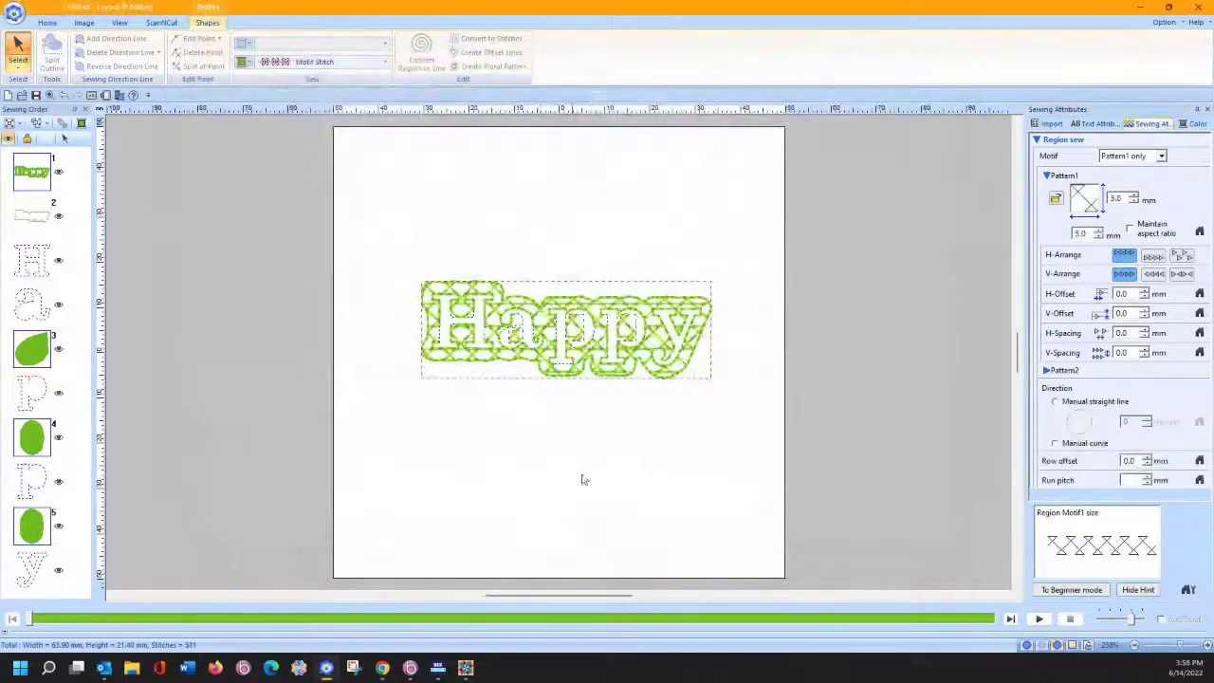
Step: Maintain the aspect ratio of the Pattern1 motif and reduce its size to 2.0 mm
{"action": "left_click", "coordinate": [1128, 231]}
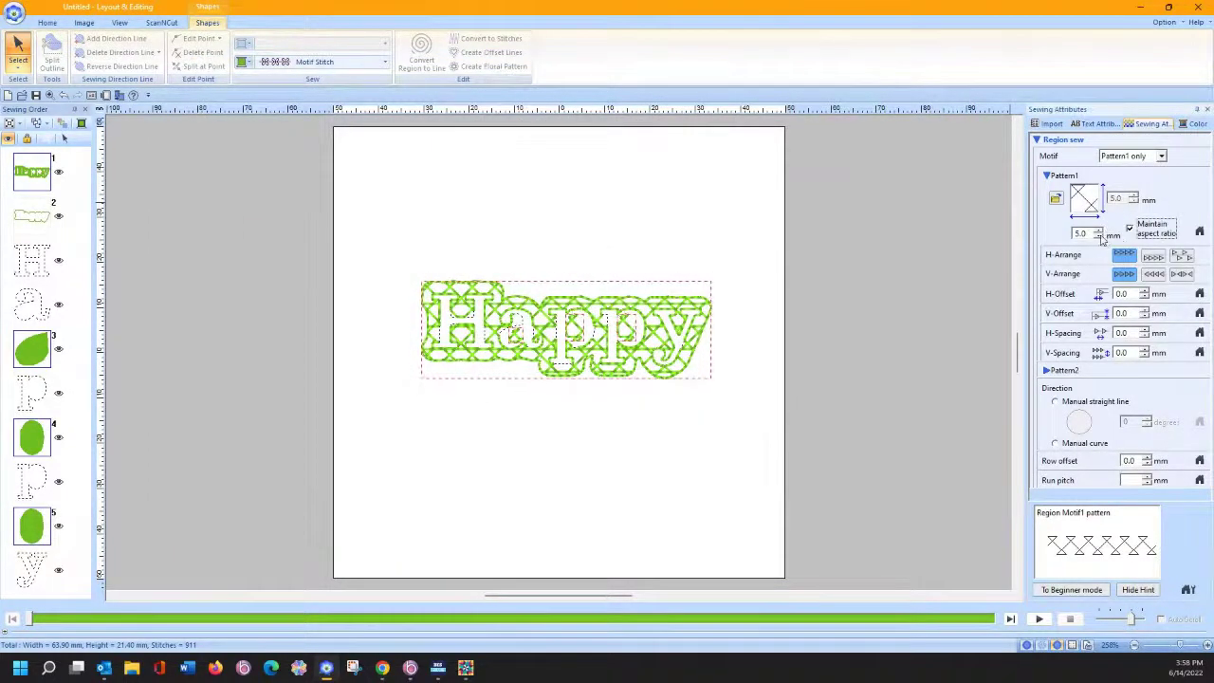
{"action": "left_click", "coordinate": [1100, 237]}
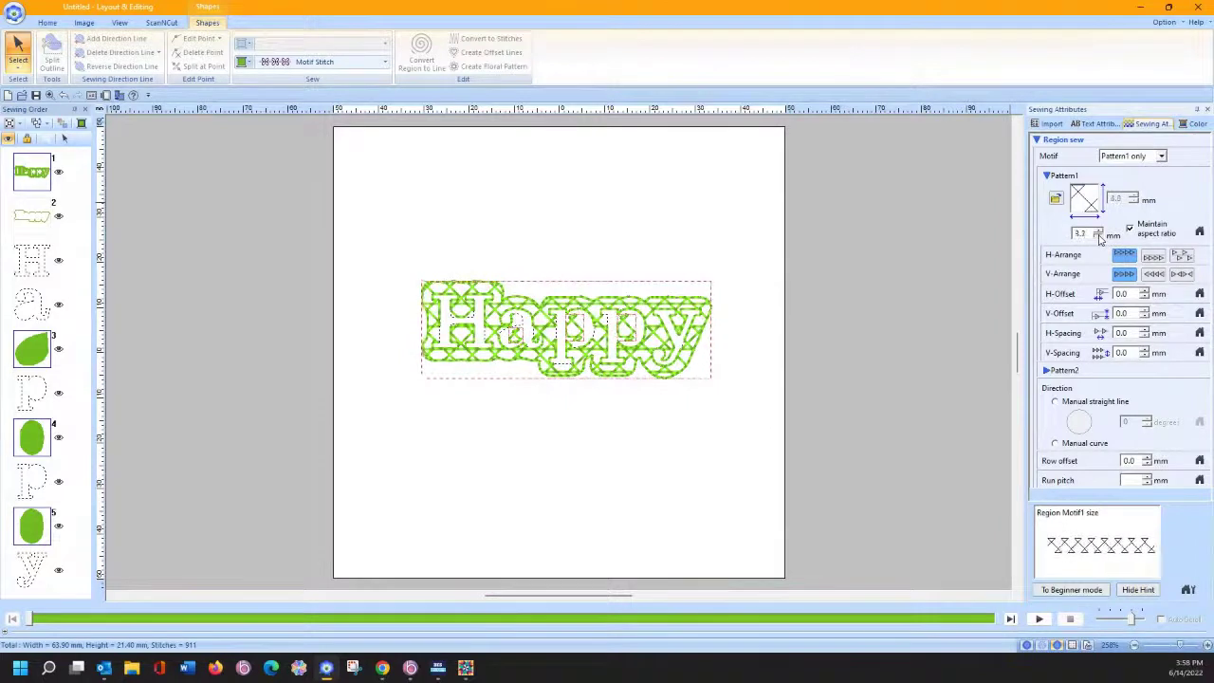
{"action": "left_click", "coordinate": [1100, 237]}
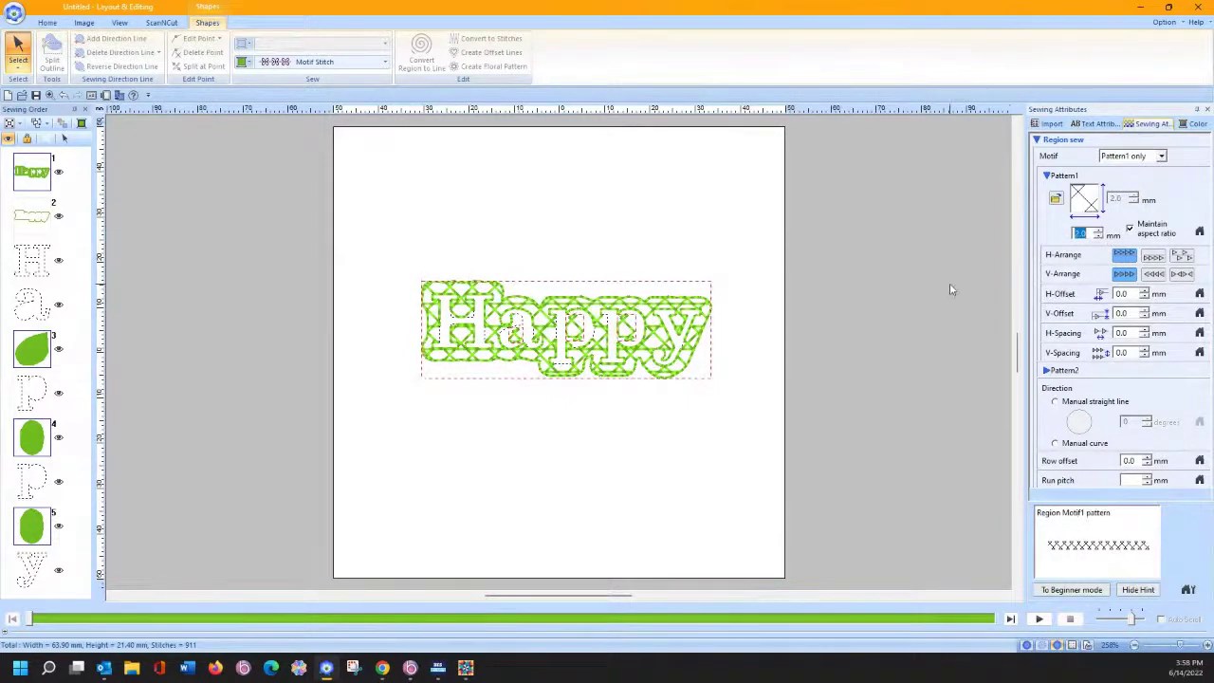
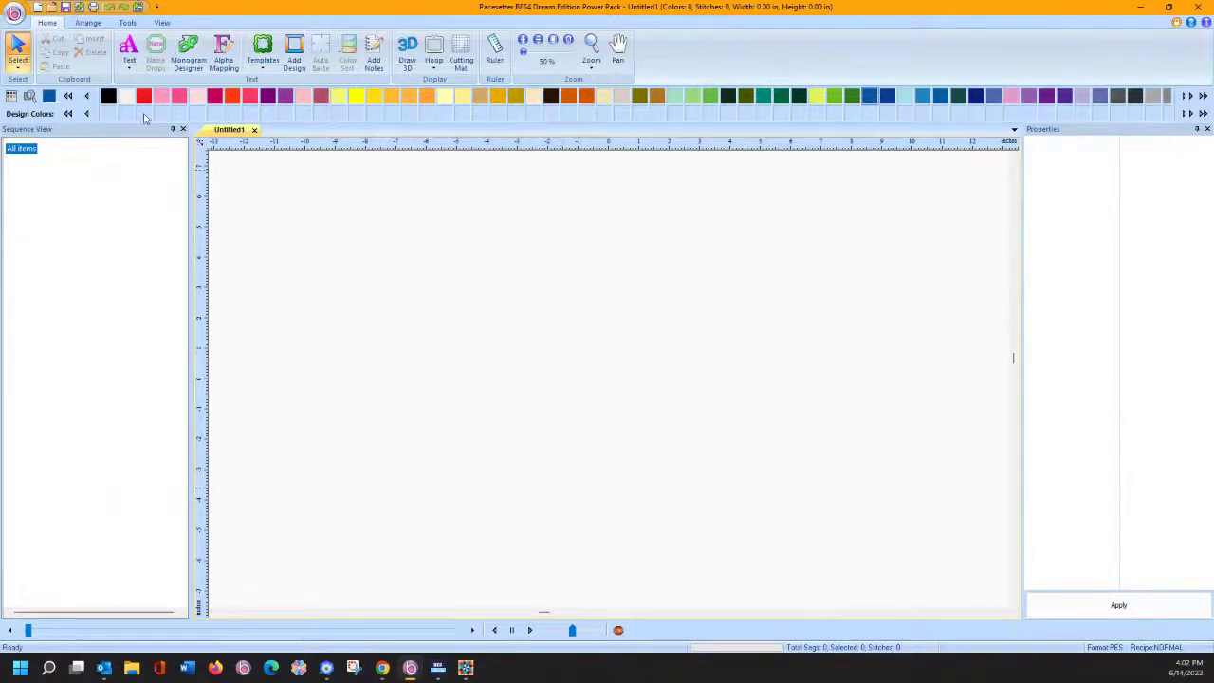
Step: Create spiral text reading "Happy 4th of July" on the blank page and generate its stitches
{"action": "left_click", "coordinate": [131, 68]}
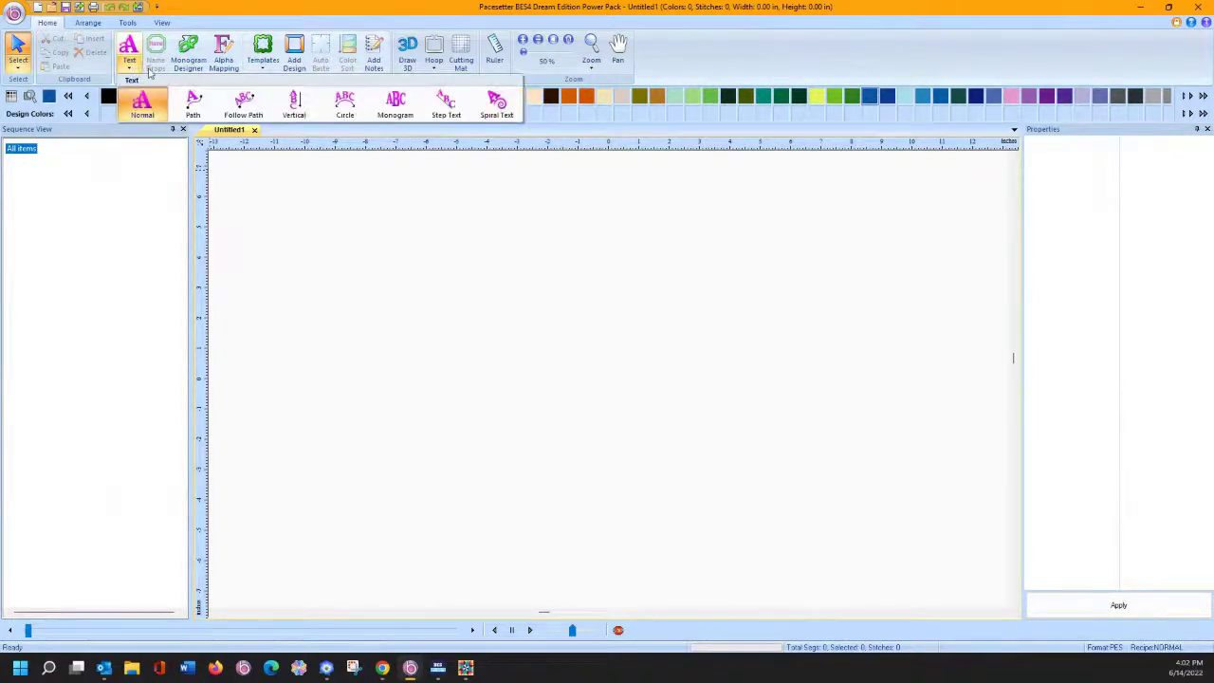
{"action": "left_click", "coordinate": [488, 108]}
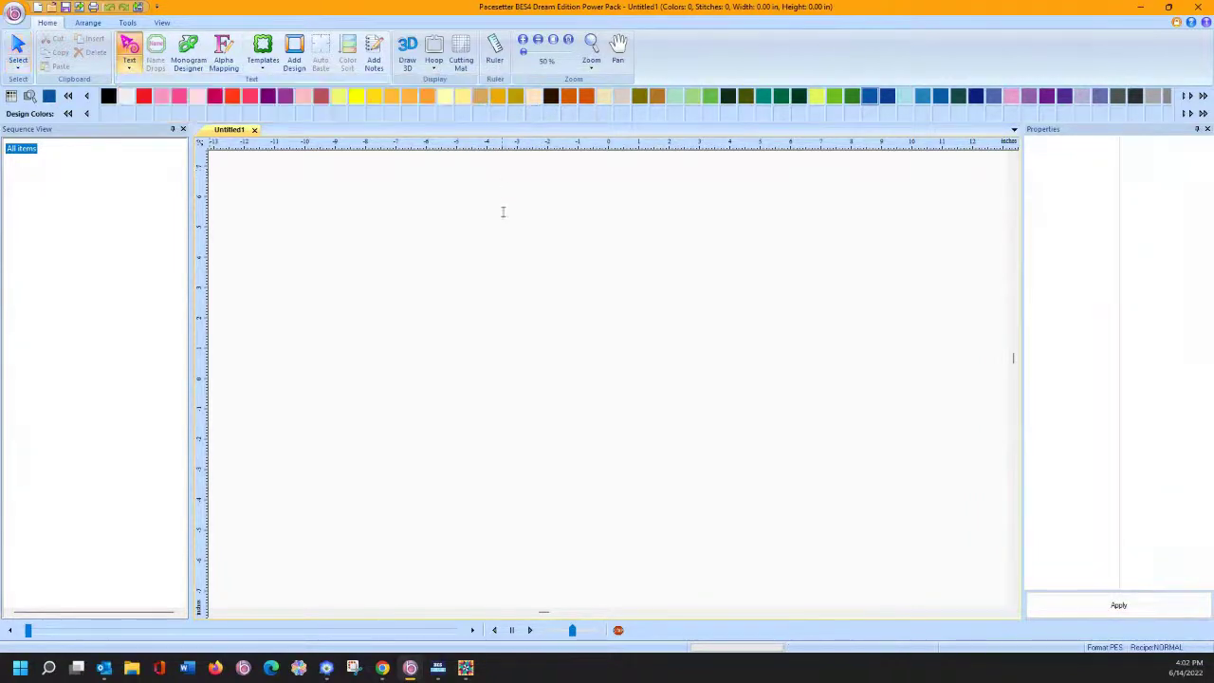
{"action": "left_click", "coordinate": [481, 352]}
{"action": "type", "text": "Hap"}
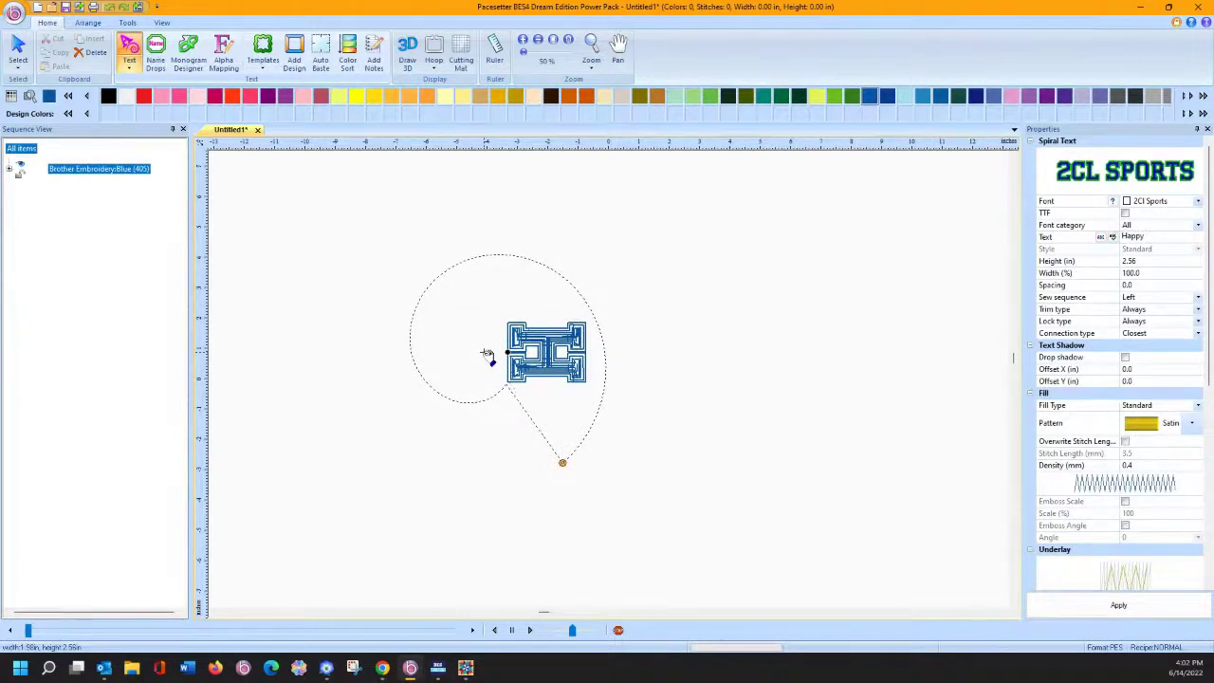
{"action": "type", "text": "py 4th of July"}
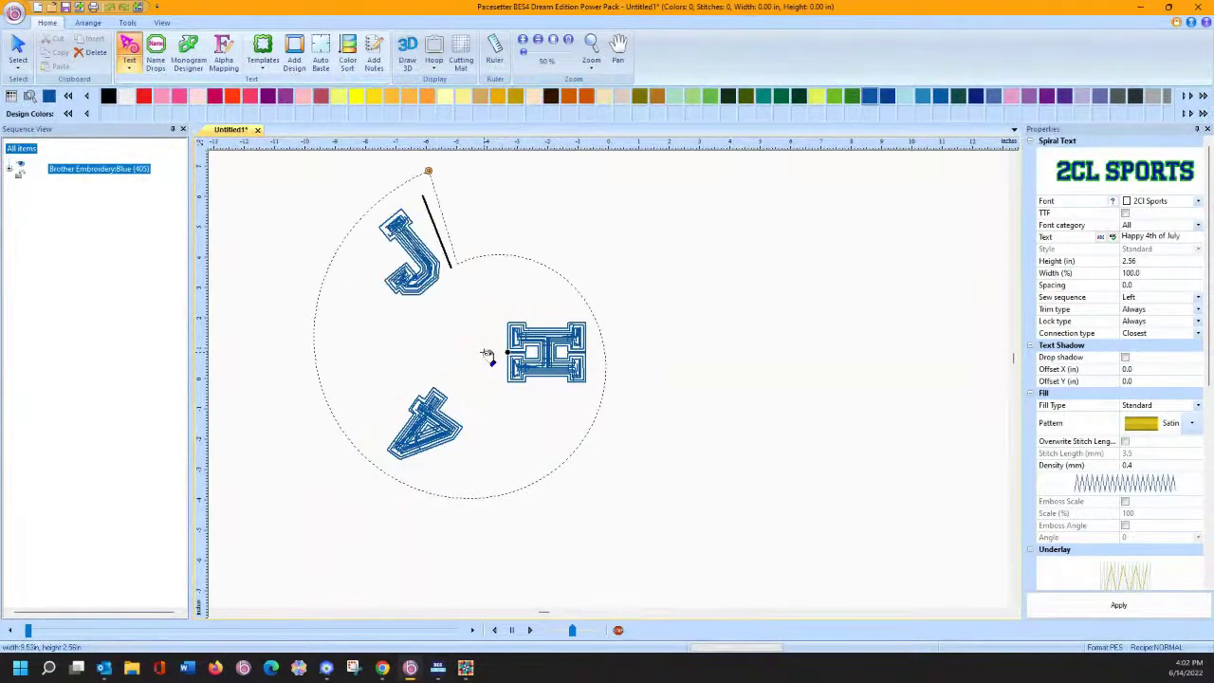
{"action": "left_click", "coordinate": [1035, 603]}
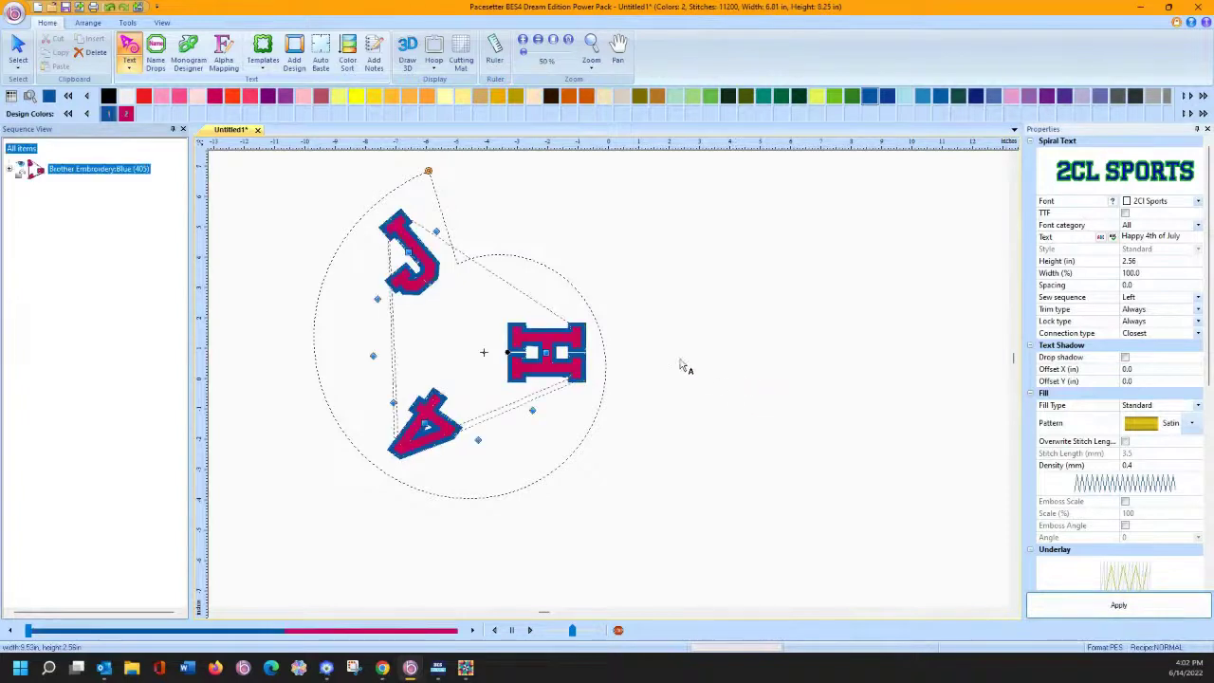
Step: Change the spiral text's font to Bambino 5mm and apply it
{"action": "left_click", "coordinate": [1198, 201]}
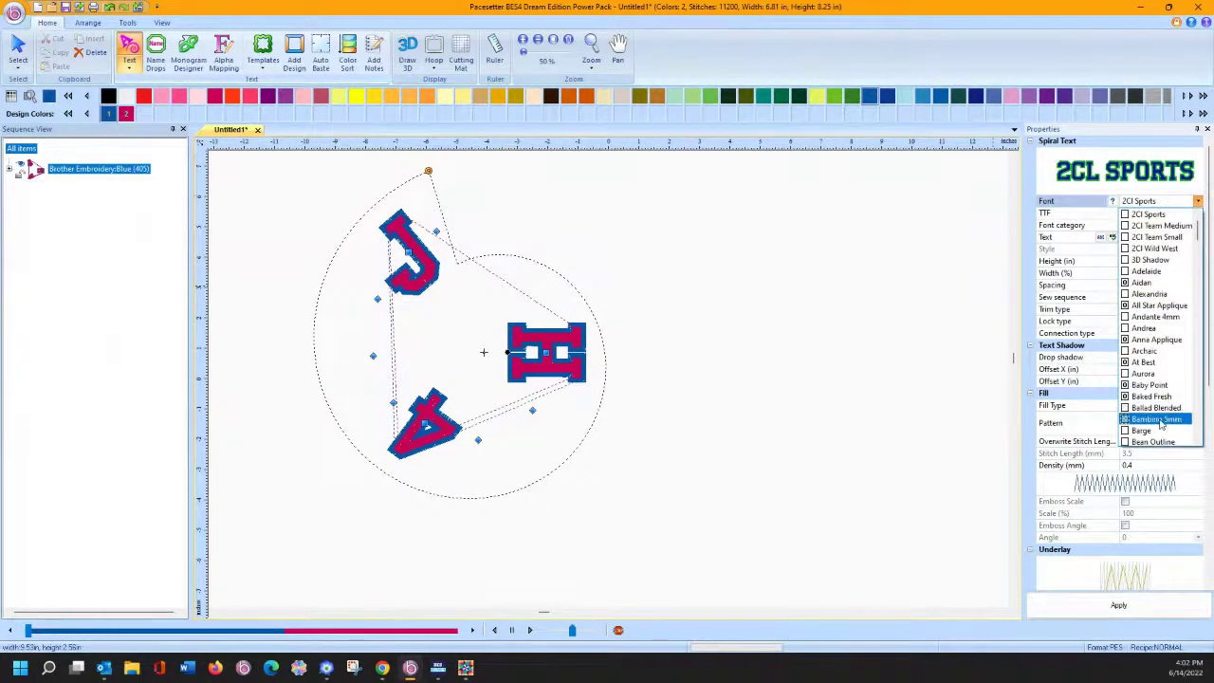
{"action": "scroll", "coordinate": [1161, 421], "scroll_direction": "down", "scroll_amount": 2}
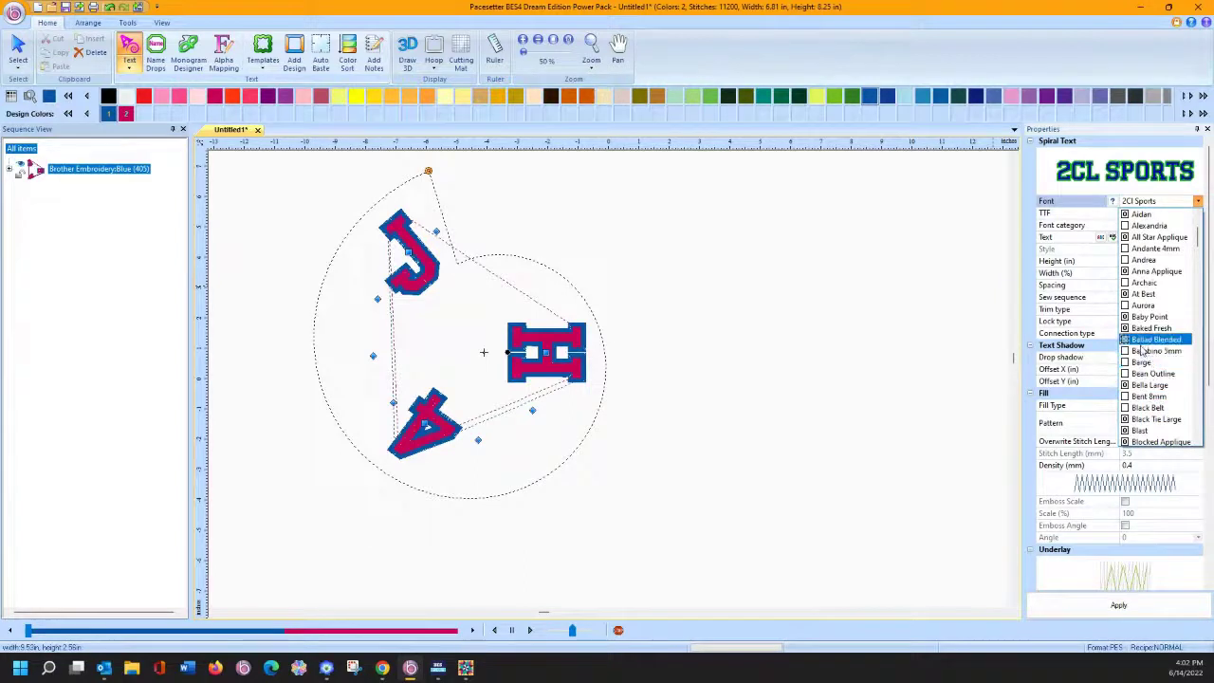
{"action": "left_click", "coordinate": [1143, 351]}
{"action": "left_click", "coordinate": [1129, 608]}
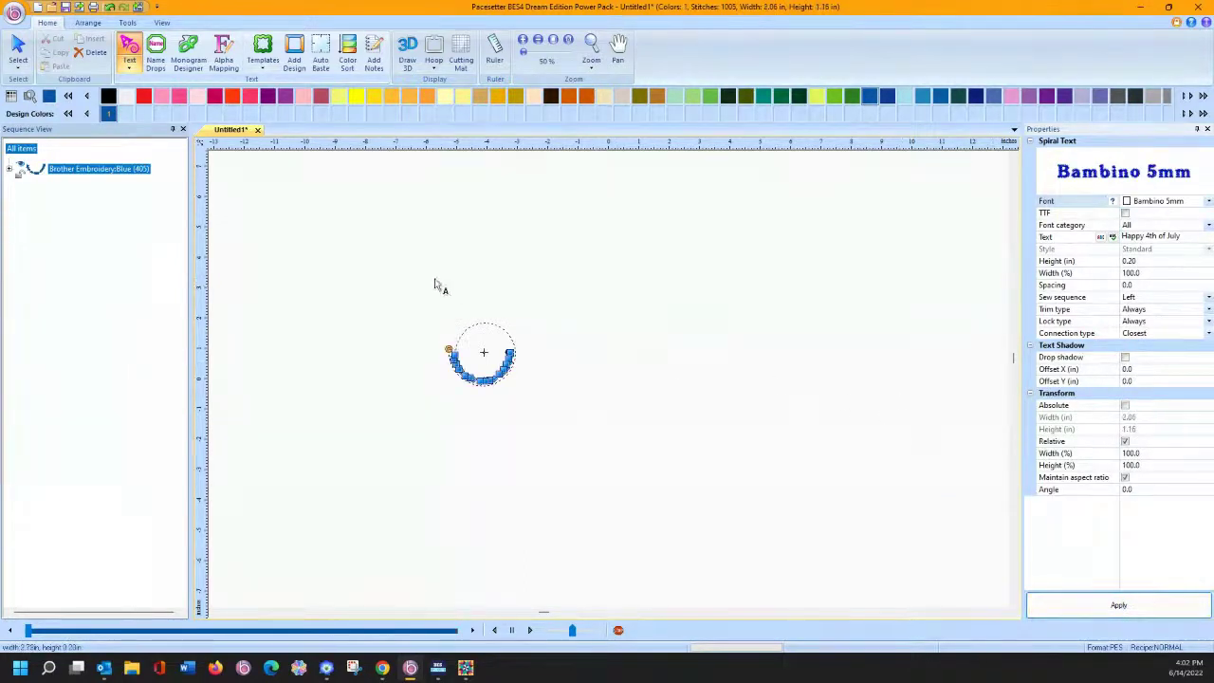
Step: Reshape the small spiral text by moving its end point and starting radius so the lettering coils around the center
{"action": "left_click", "coordinate": [554, 42]}
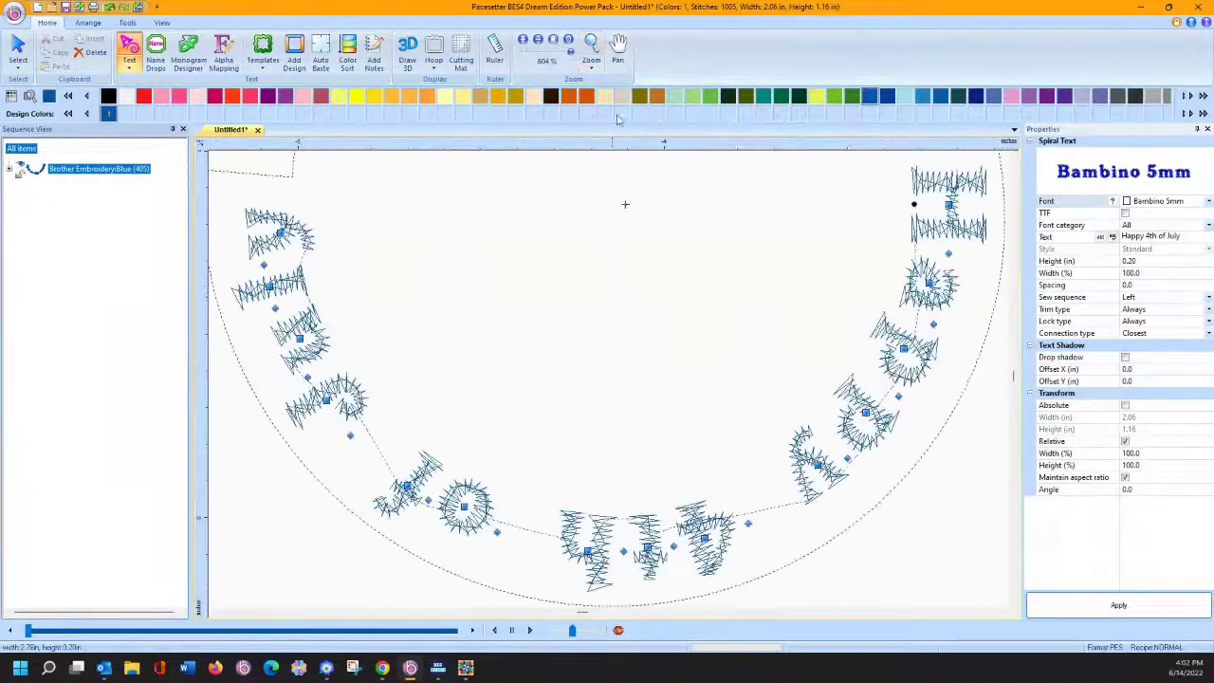
{"action": "left_click", "coordinate": [554, 41]}
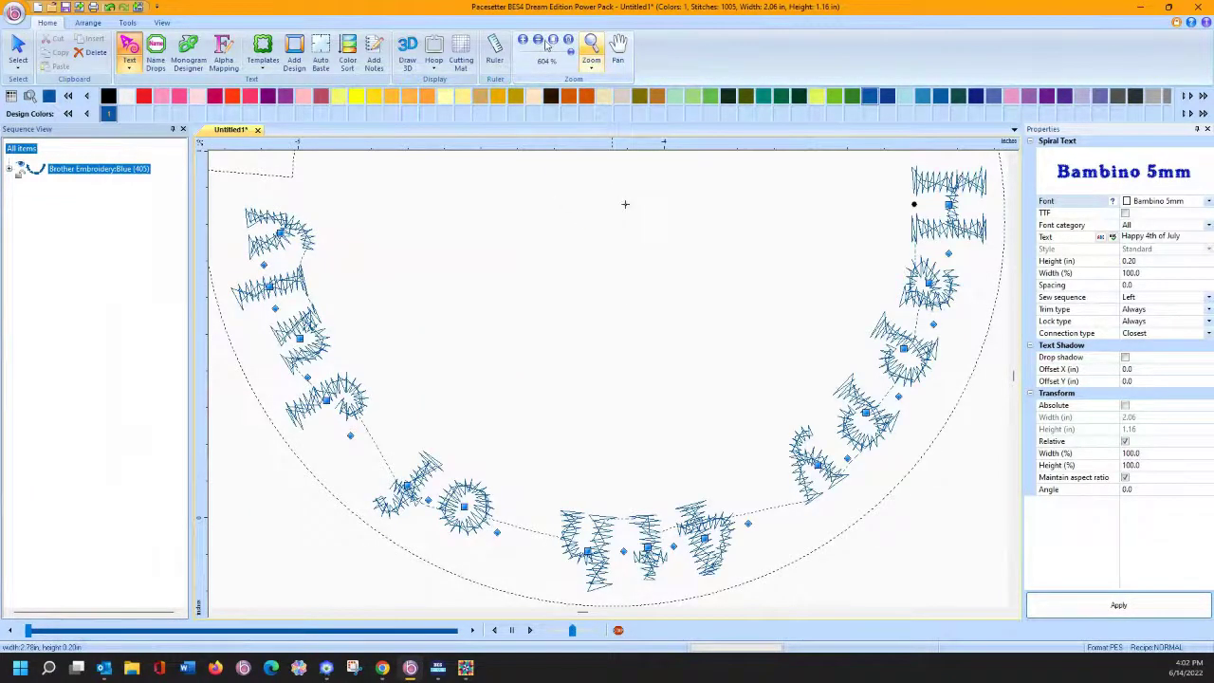
{"action": "left_click", "coordinate": [537, 42]}
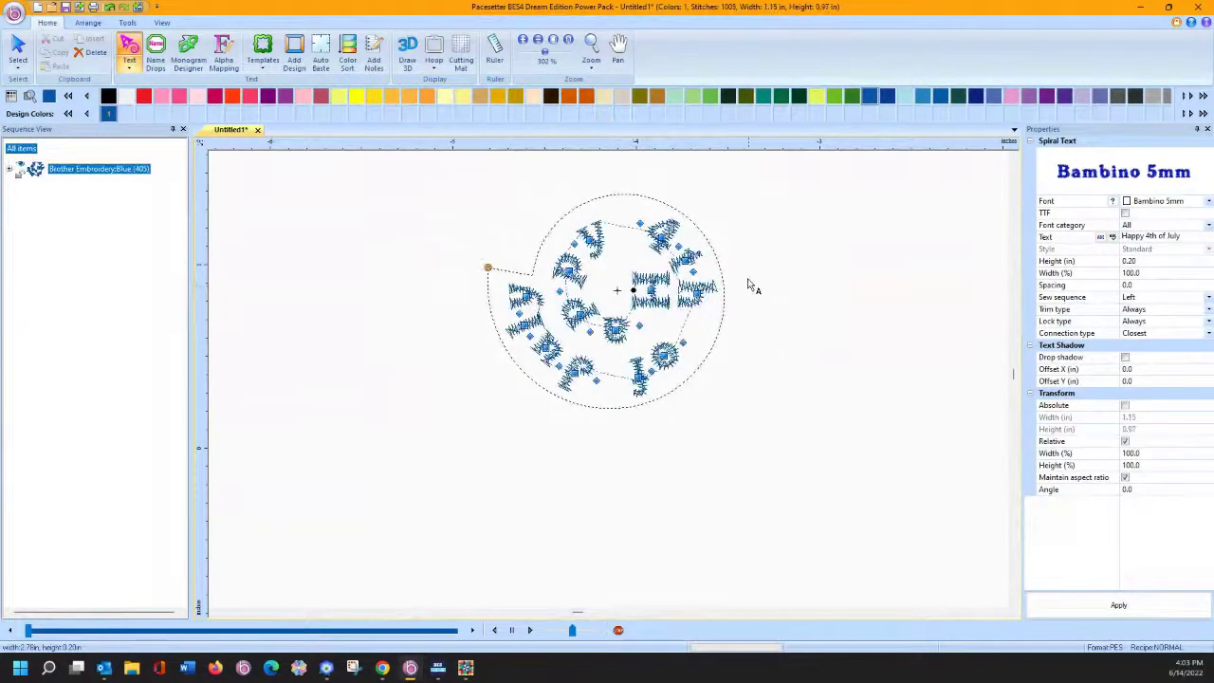
{"action": "left_click_drag", "start_coordinate": [487, 268], "coordinate": [747, 274]}
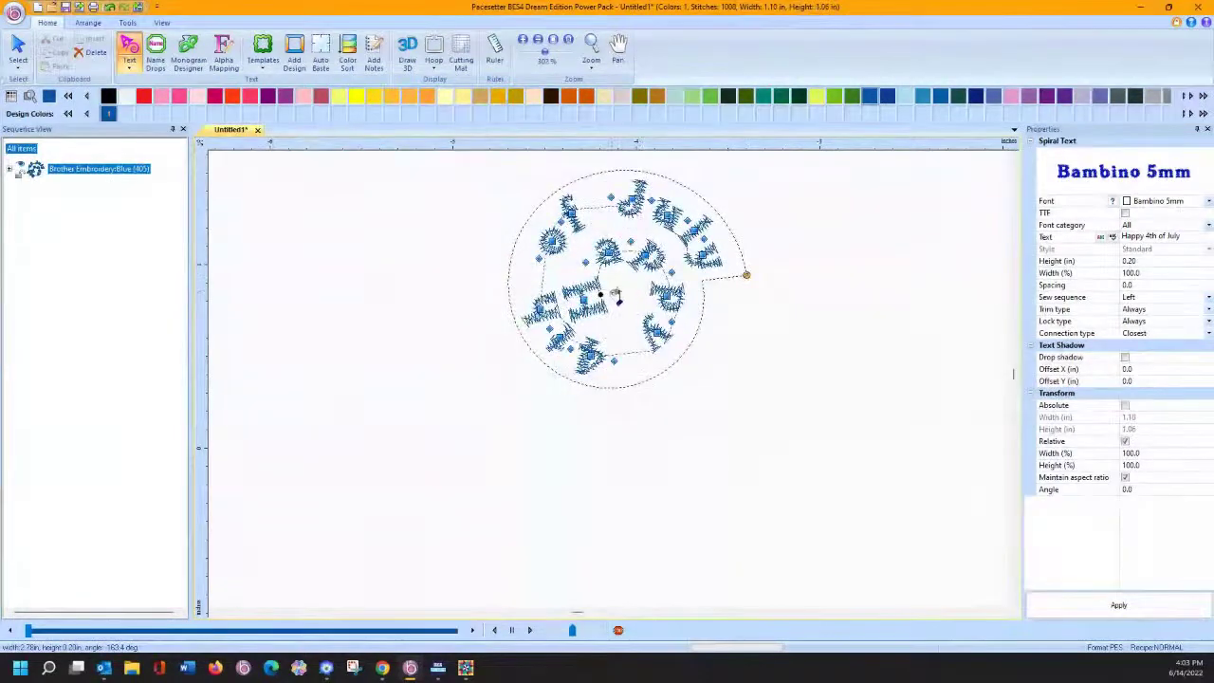
{"action": "left_click_drag", "start_coordinate": [618, 297], "coordinate": [597, 285]}
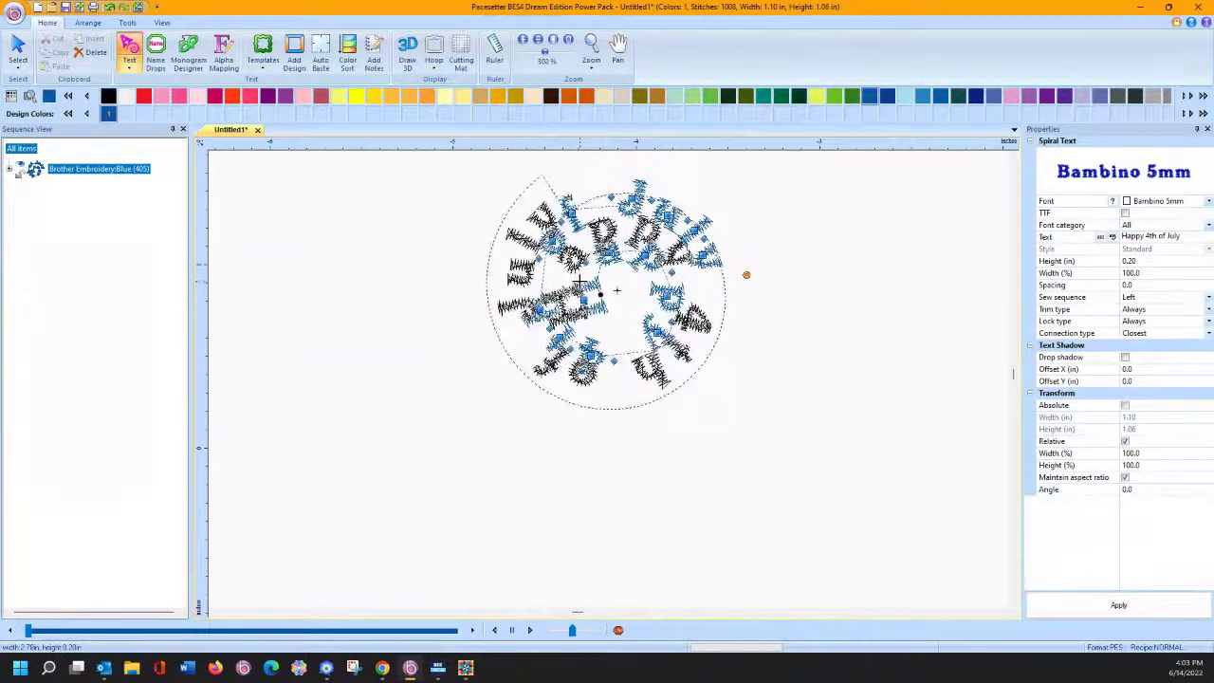
Step: Change the spiral text's font to Blocks and apply it
{"action": "left_click", "coordinate": [1208, 201]}
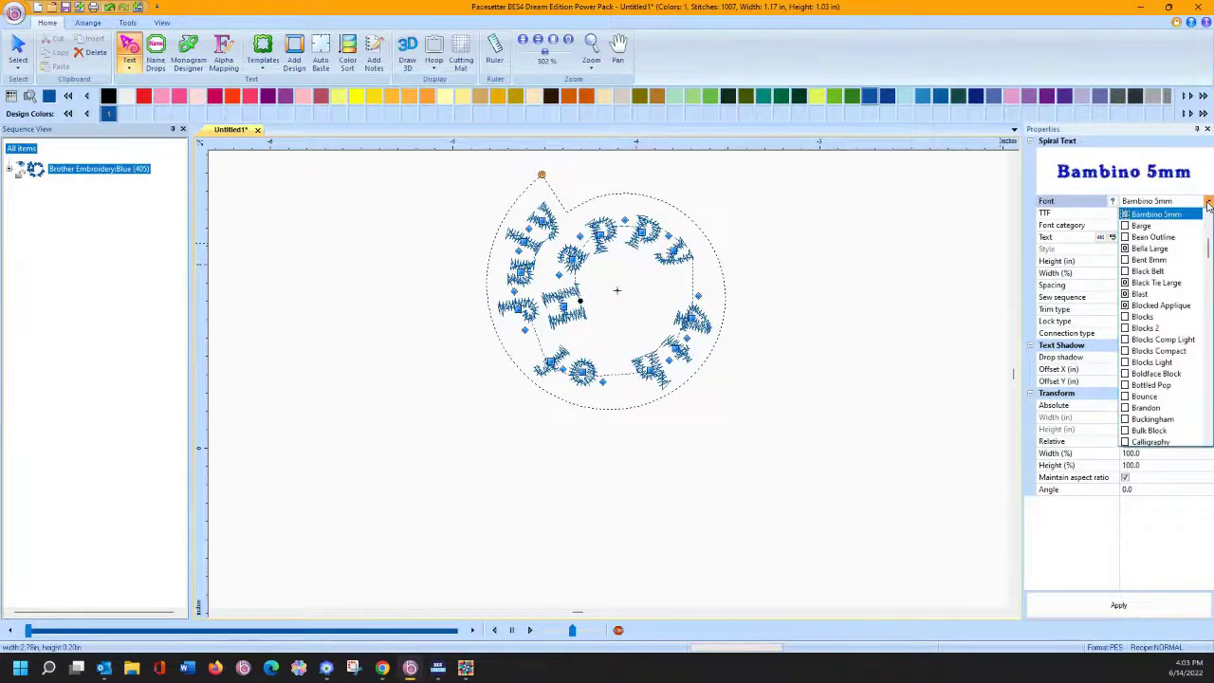
{"action": "left_click", "coordinate": [1147, 316]}
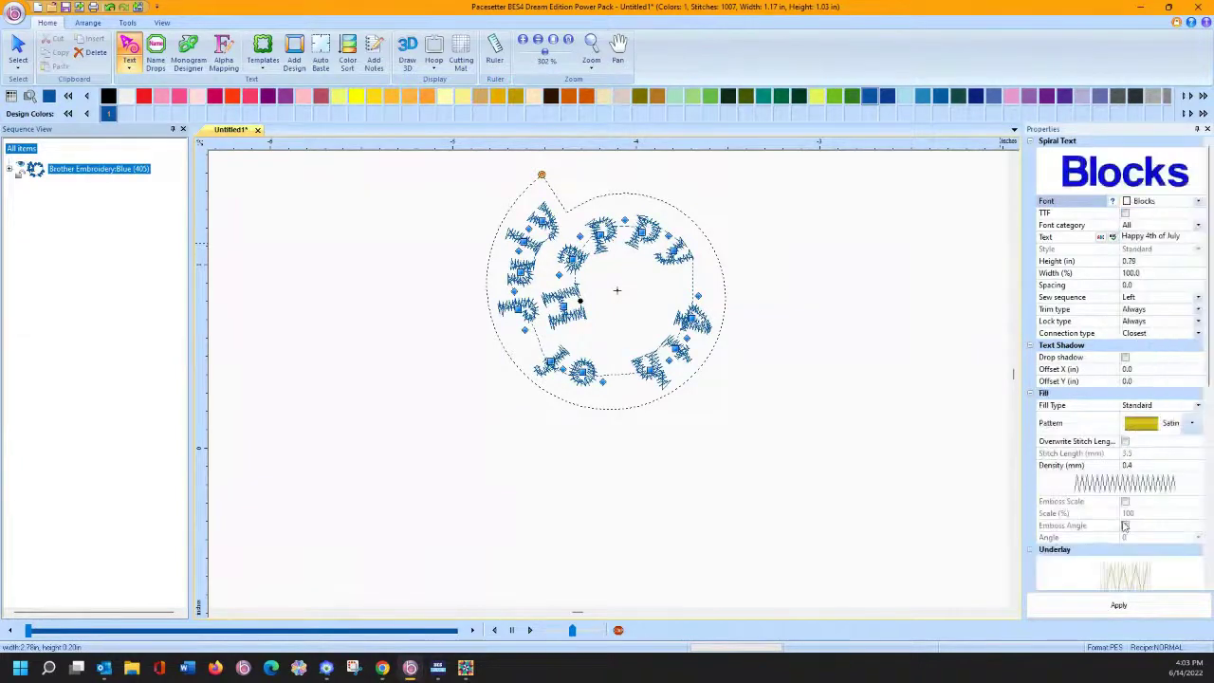
{"action": "left_click", "coordinate": [1118, 611]}
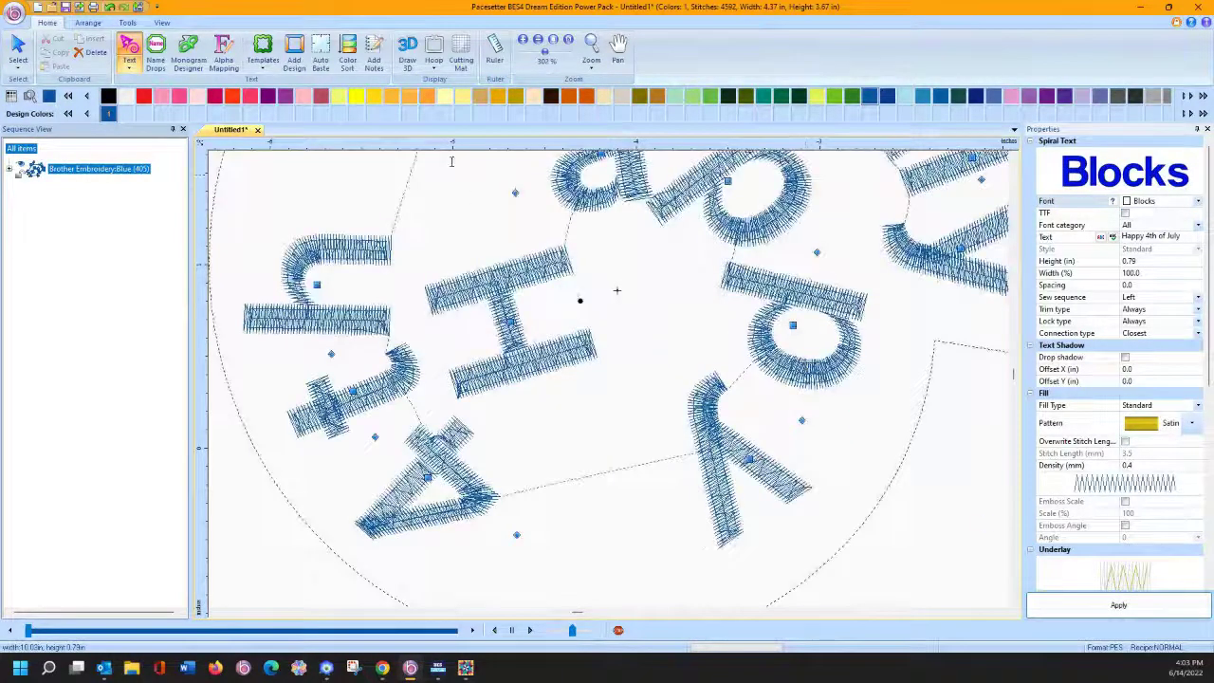
Step: Adjust the spiral's start and end points so "Happy" curves inside and "4th of July" wraps around it
{"action": "left_click", "coordinate": [553, 43]}
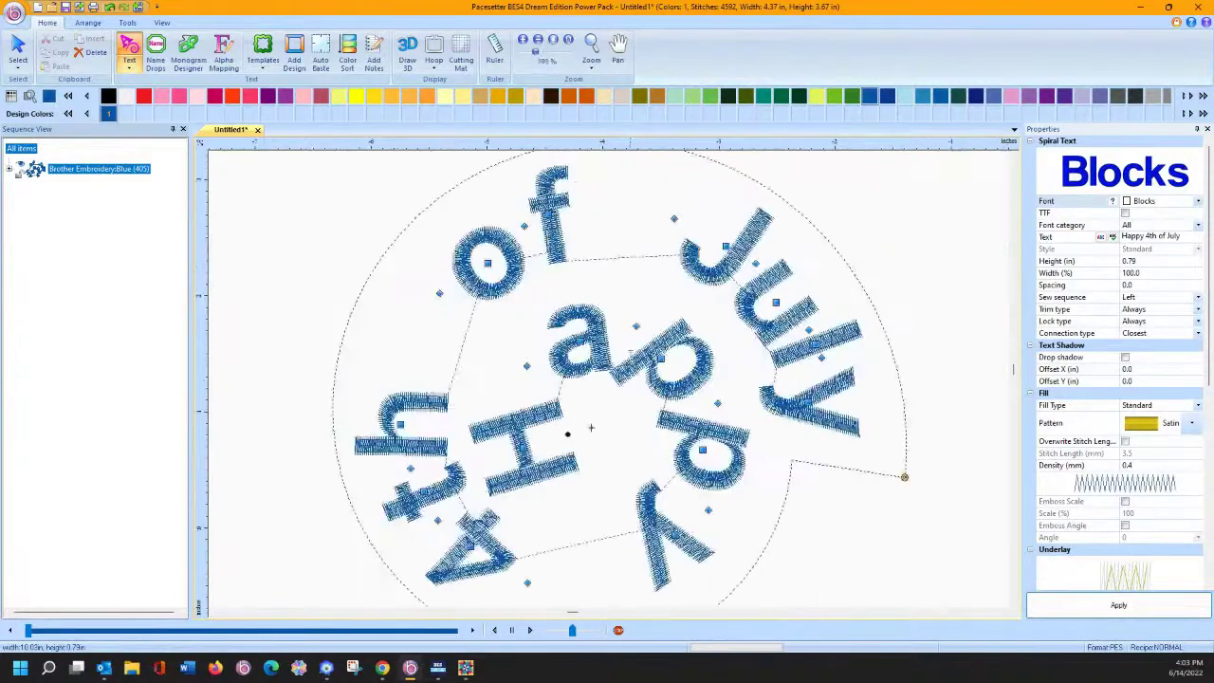
{"action": "left_click_drag", "start_coordinate": [566, 428], "coordinate": [547, 341]}
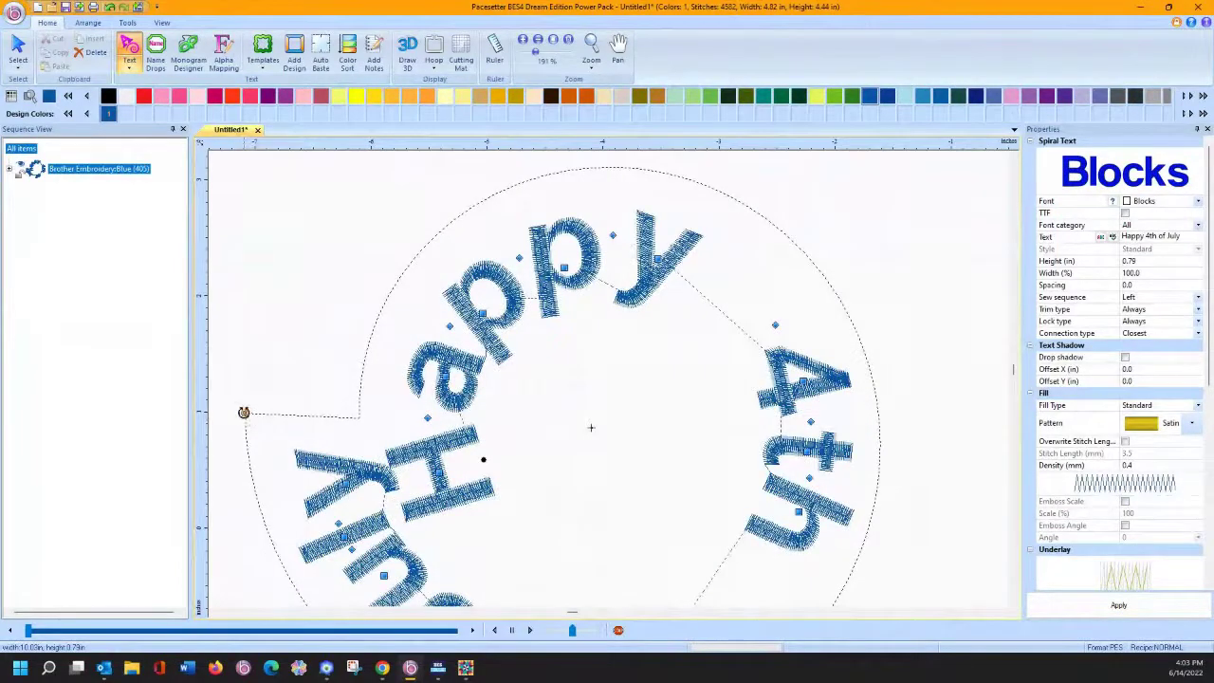
{"action": "left_click_drag", "start_coordinate": [243, 413], "coordinate": [720, 239]}
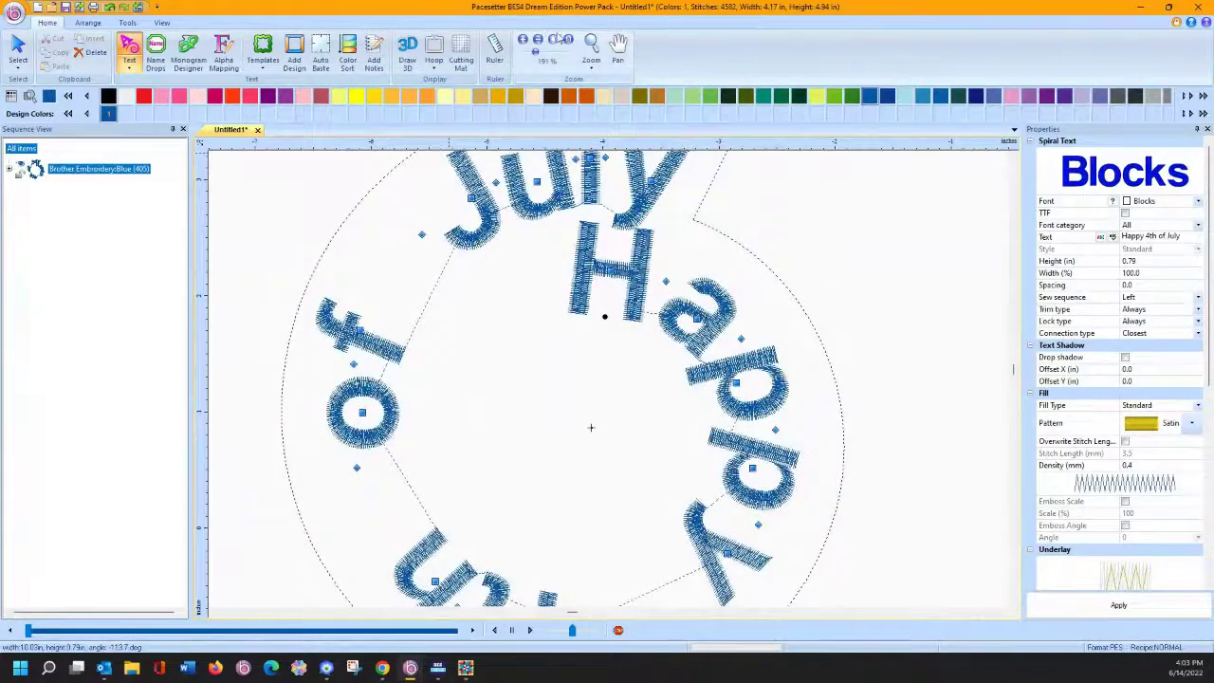
{"action": "left_click", "coordinate": [557, 40]}
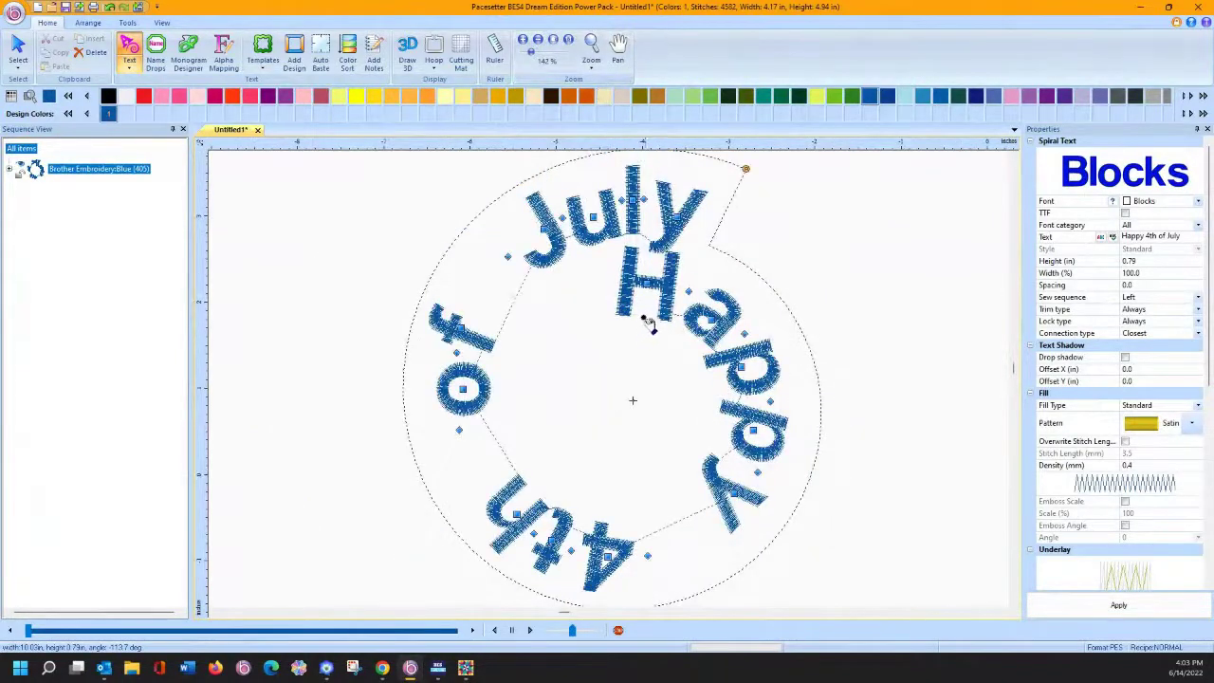
{"action": "left_click_drag", "start_coordinate": [643, 317], "coordinate": [633, 352]}
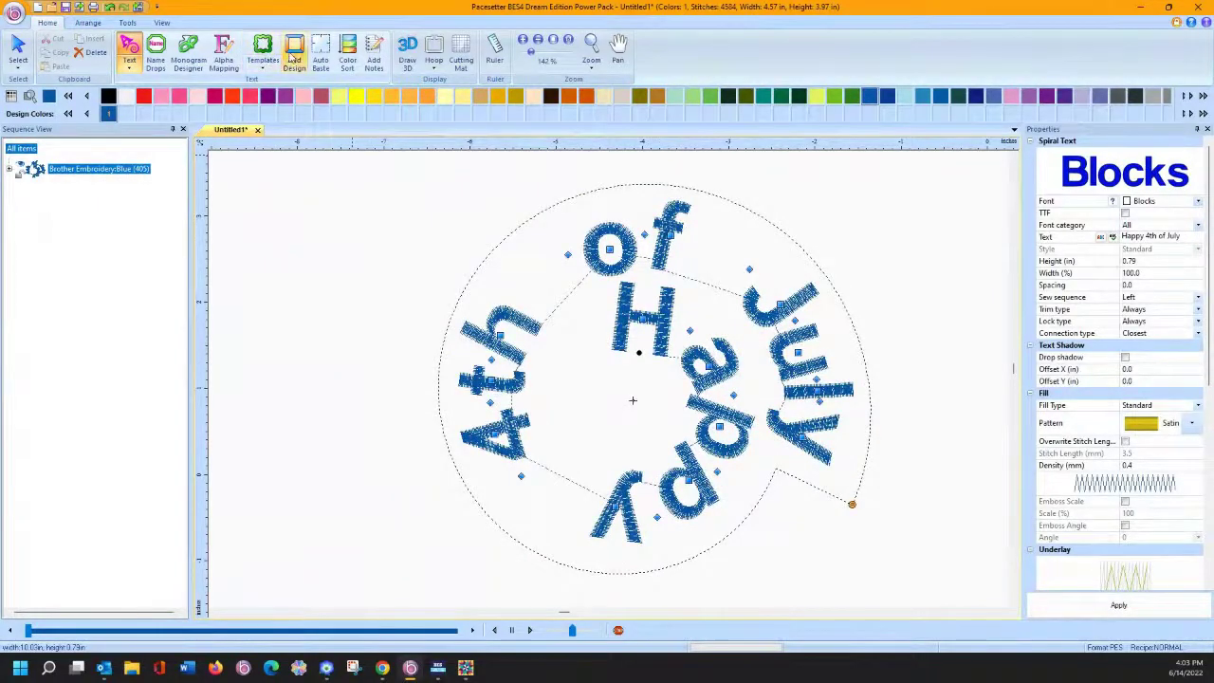
Step: Add the rocket design Accent-045 from the Accents folder beside the word "4th"
{"action": "left_click", "coordinate": [293, 58]}
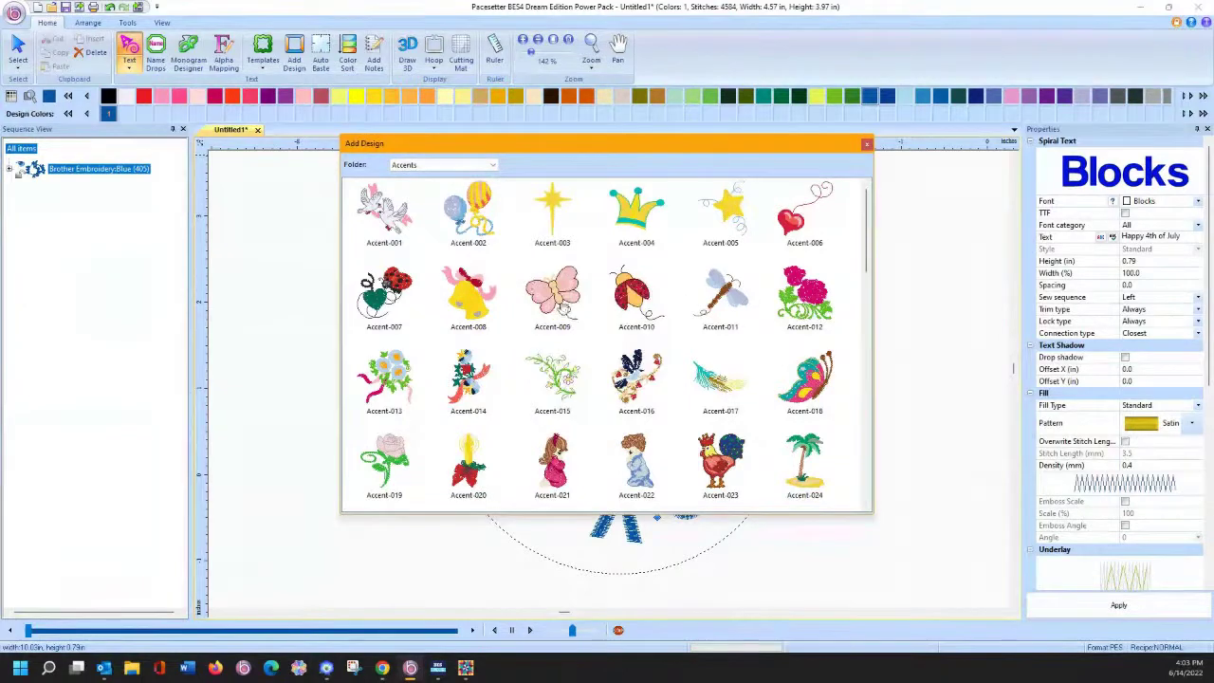
{"action": "scroll", "coordinate": [563, 313], "scroll_direction": "down", "scroll_amount": 3}
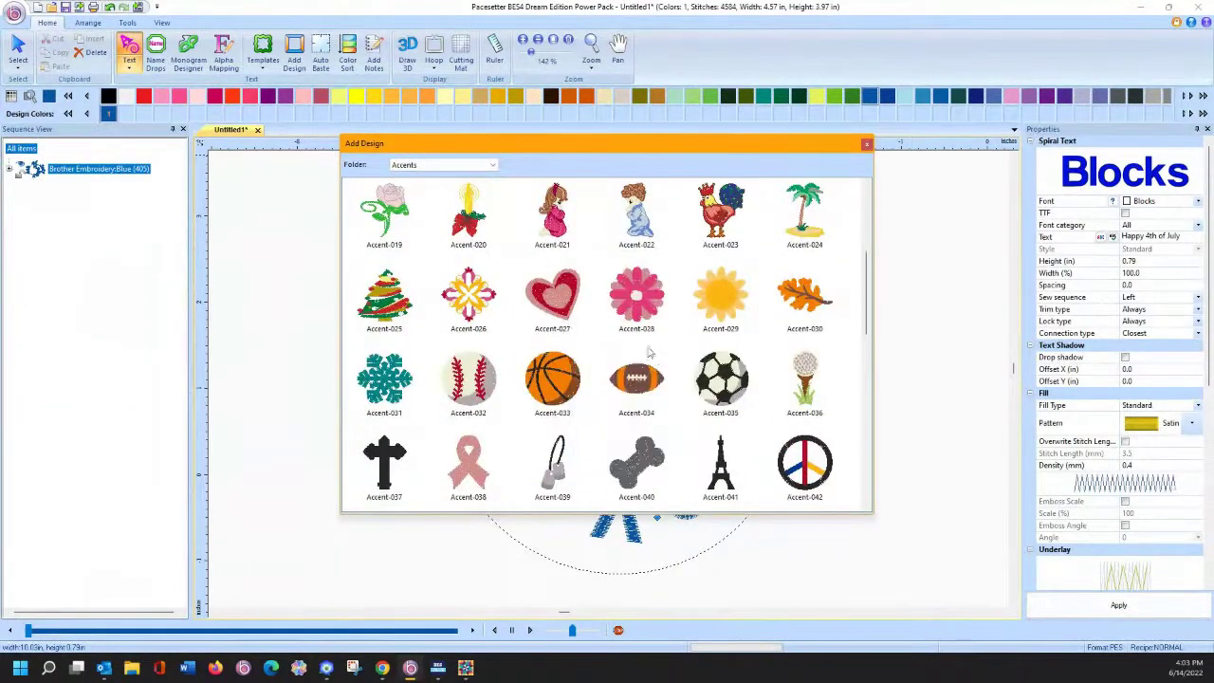
{"action": "scroll", "coordinate": [632, 351], "scroll_direction": "down", "scroll_amount": 3}
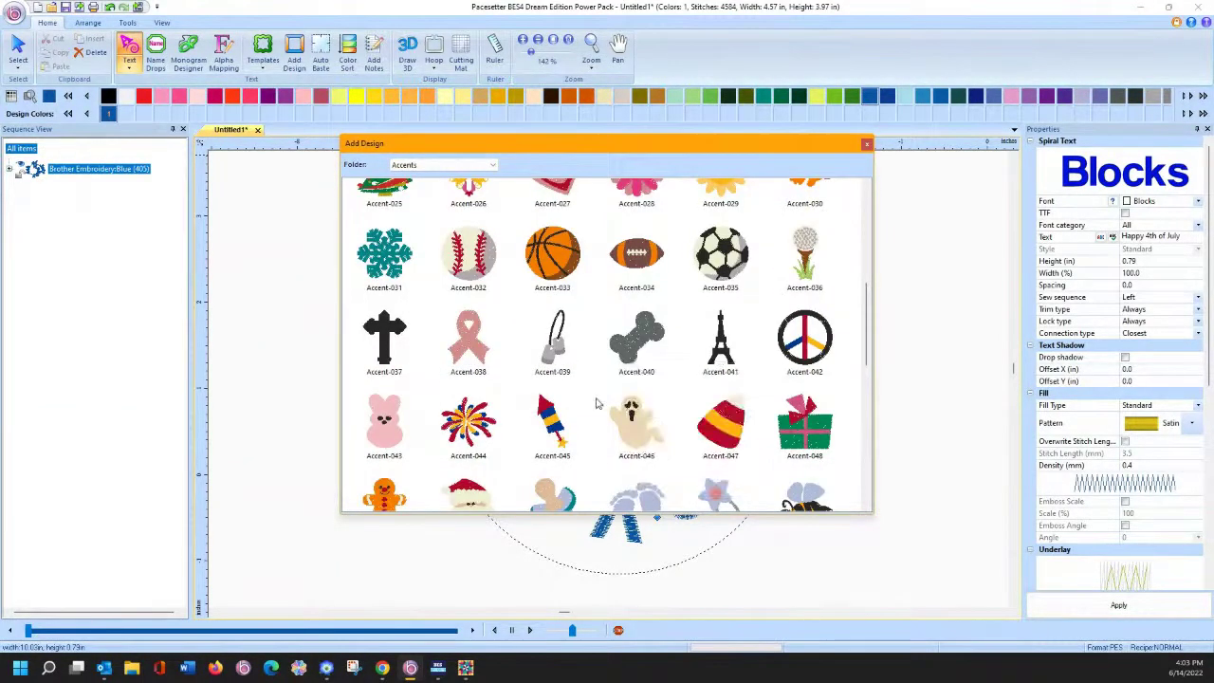
{"action": "double_click", "coordinate": [553, 424]}
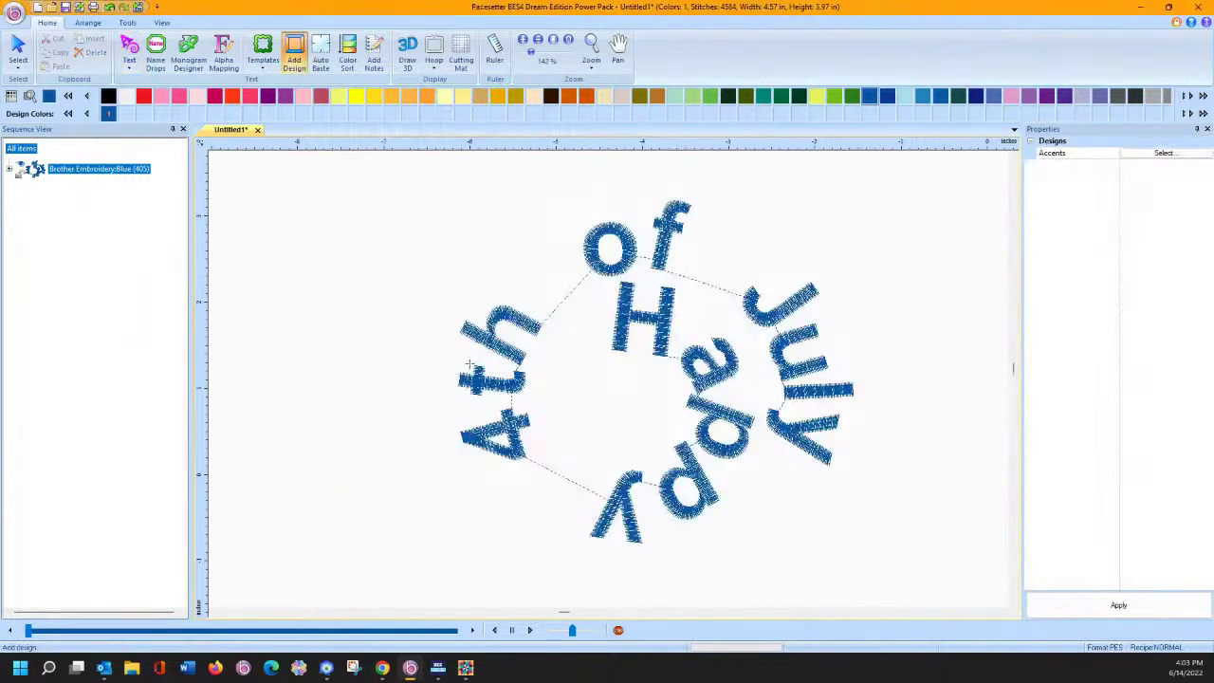
{"action": "left_click", "coordinate": [386, 385]}
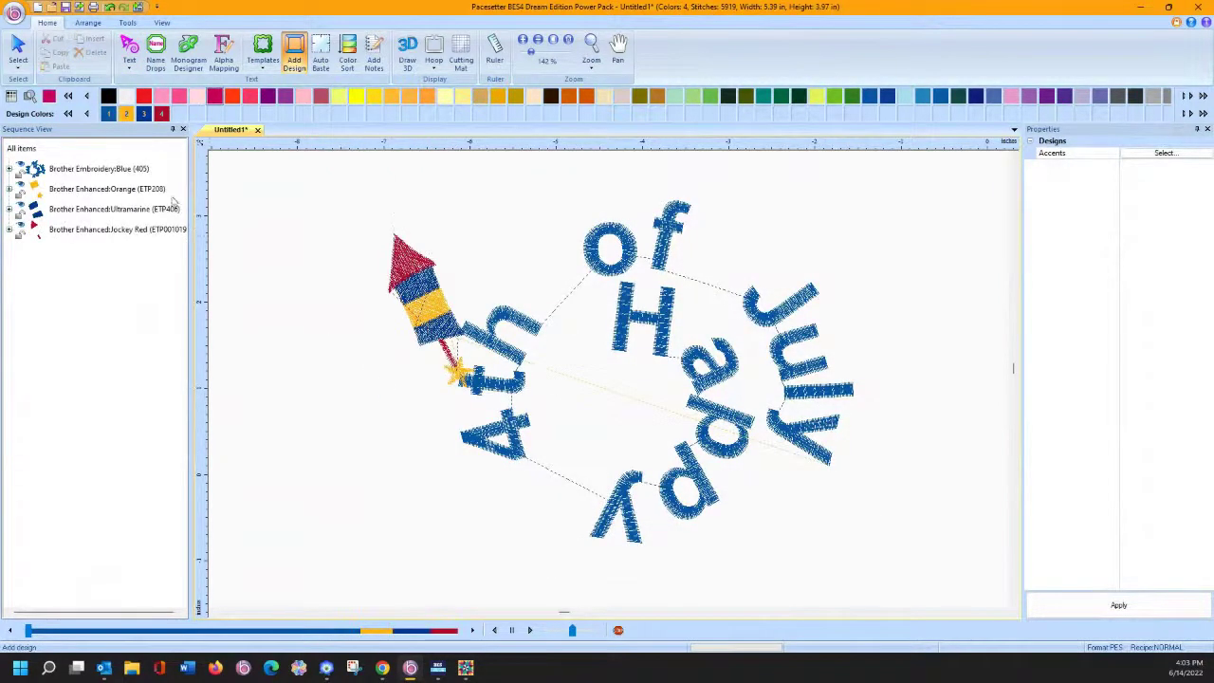
Step: Rotate the rocket counterclockwise and place it outside the spiral text, to the upper left of "4th"
{"action": "left_click", "coordinate": [17, 52]}
{"action": "left_click", "coordinate": [399, 284]}
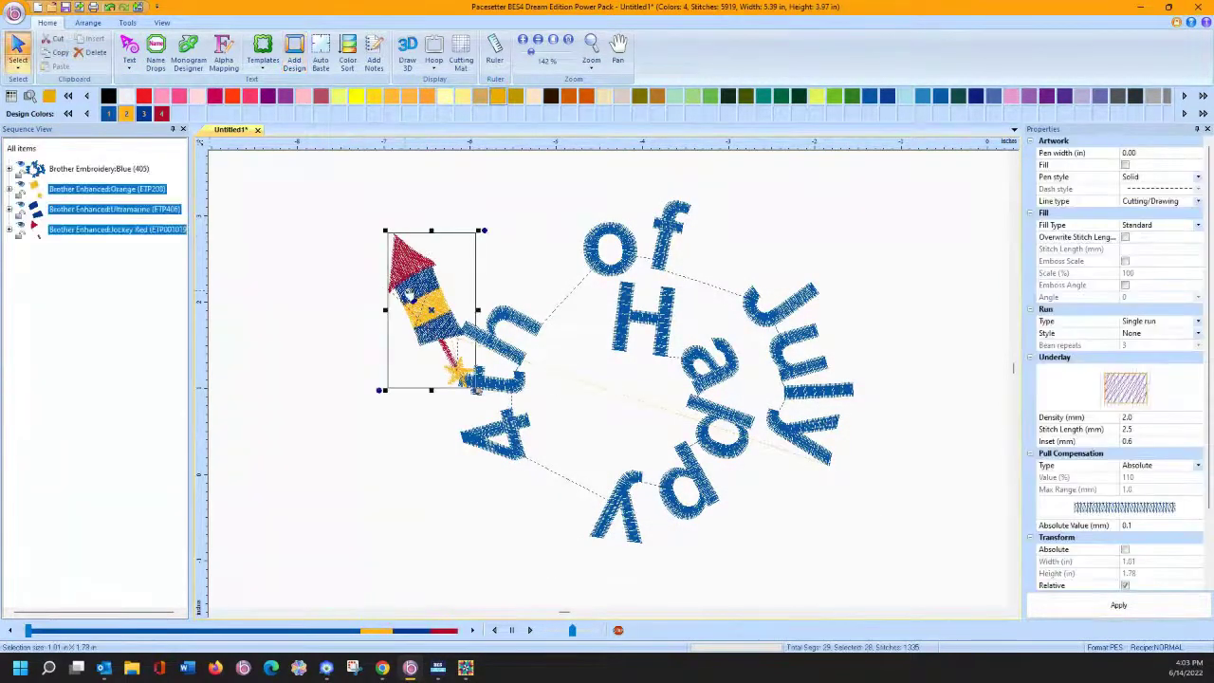
{"action": "left_click_drag", "start_coordinate": [412, 284], "coordinate": [589, 370]}
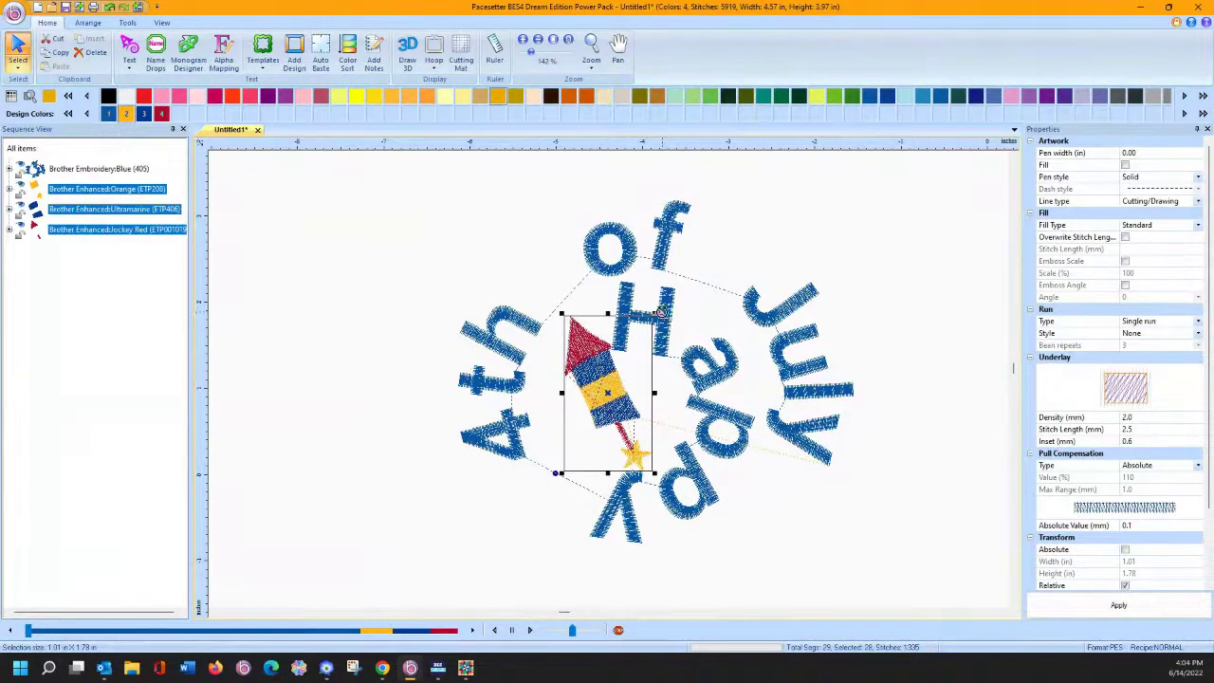
{"action": "left_click_drag", "start_coordinate": [661, 313], "coordinate": [614, 297]}
{"action": "left_click_drag", "start_coordinate": [612, 389], "coordinate": [412, 232]}
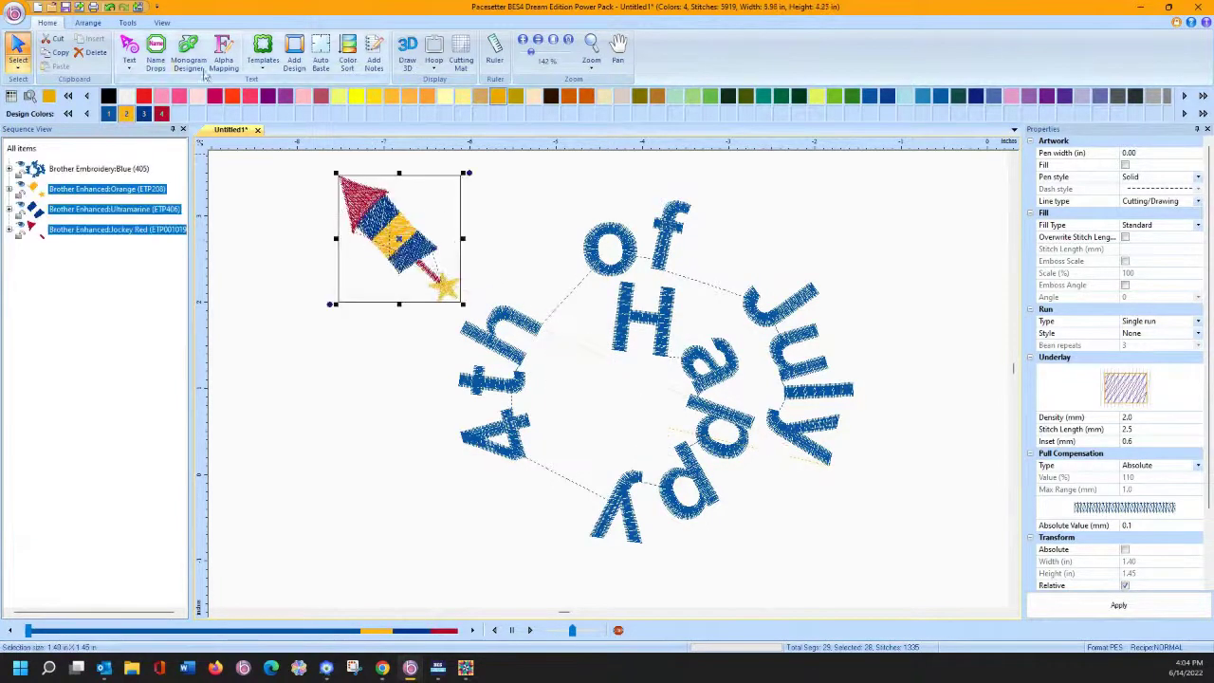
Step: Open the Arrange on Circle settings for the selected rocket design
{"action": "left_click", "coordinate": [127, 23]}
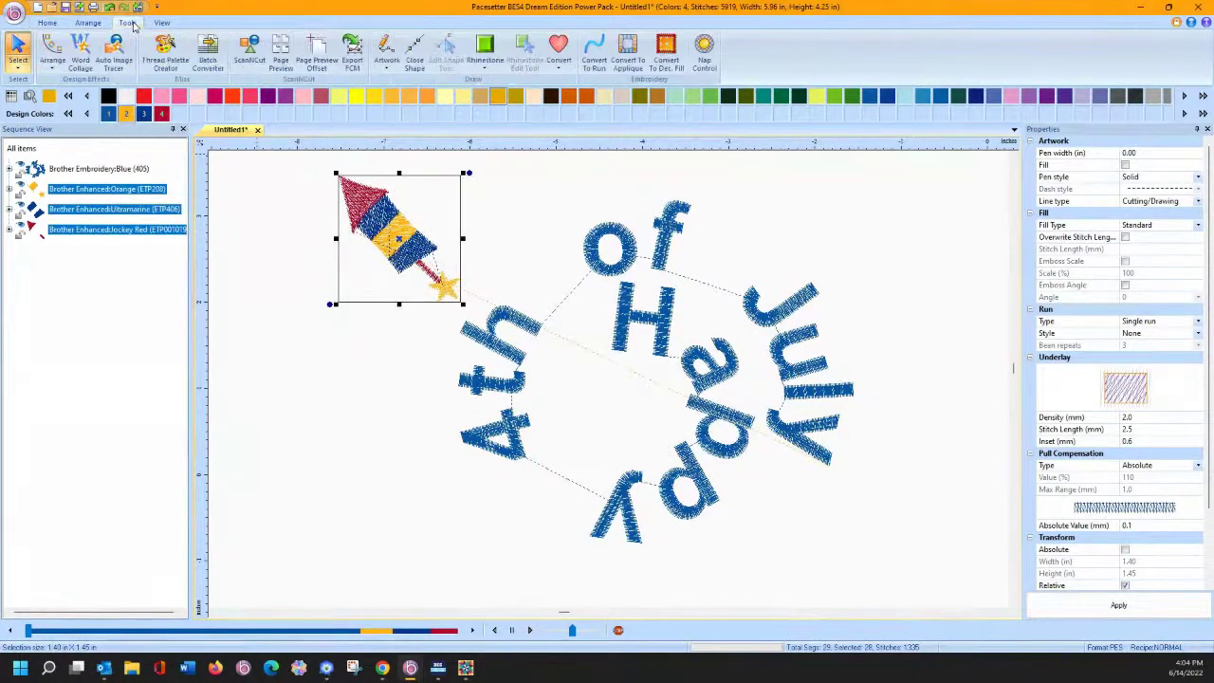
{"action": "left_click", "coordinate": [54, 71]}
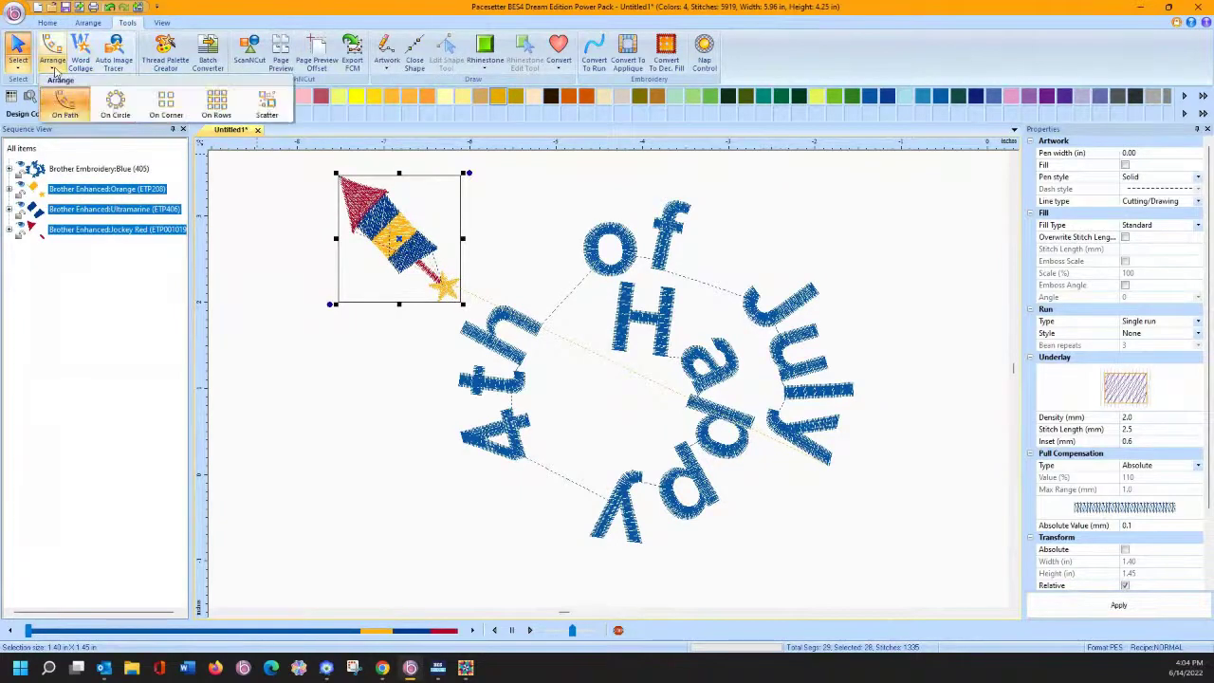
{"action": "left_click", "coordinate": [119, 104]}
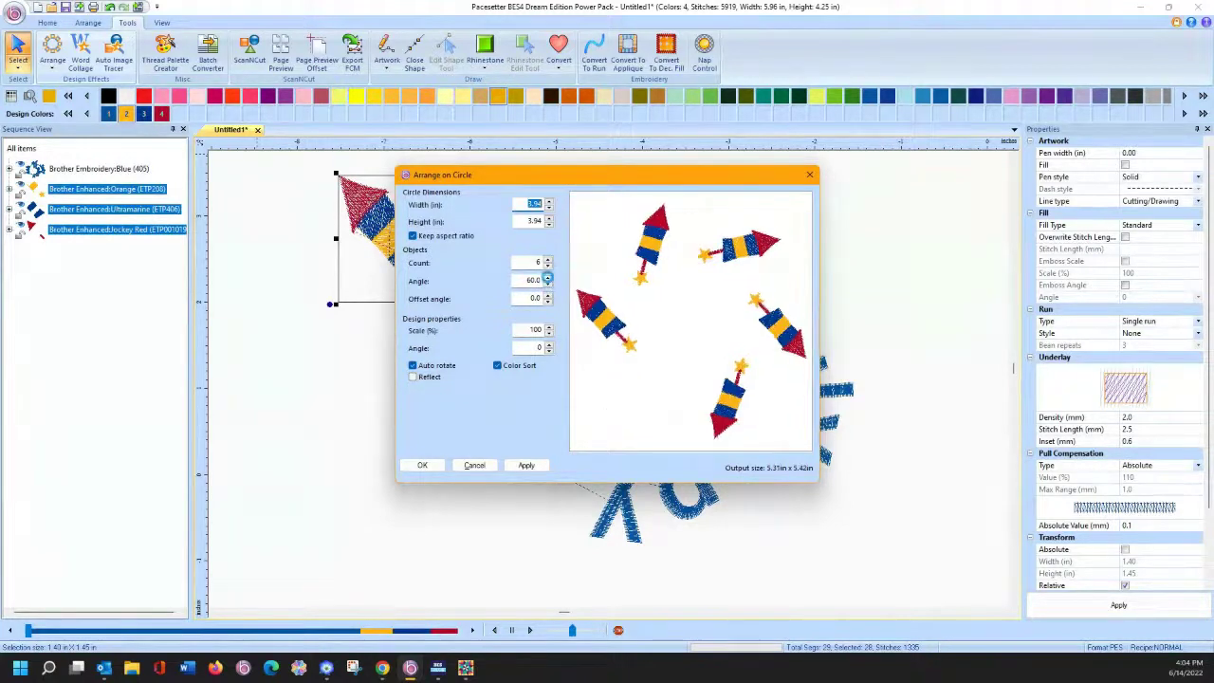
Step: Try wider spacing angles up to 80° between the rockets on the circle, and restore the 60° spacing
{"action": "left_click", "coordinate": [547, 275]}
{"action": "left_click", "coordinate": [547, 276]}
{"action": "left_click", "coordinate": [548, 276]}
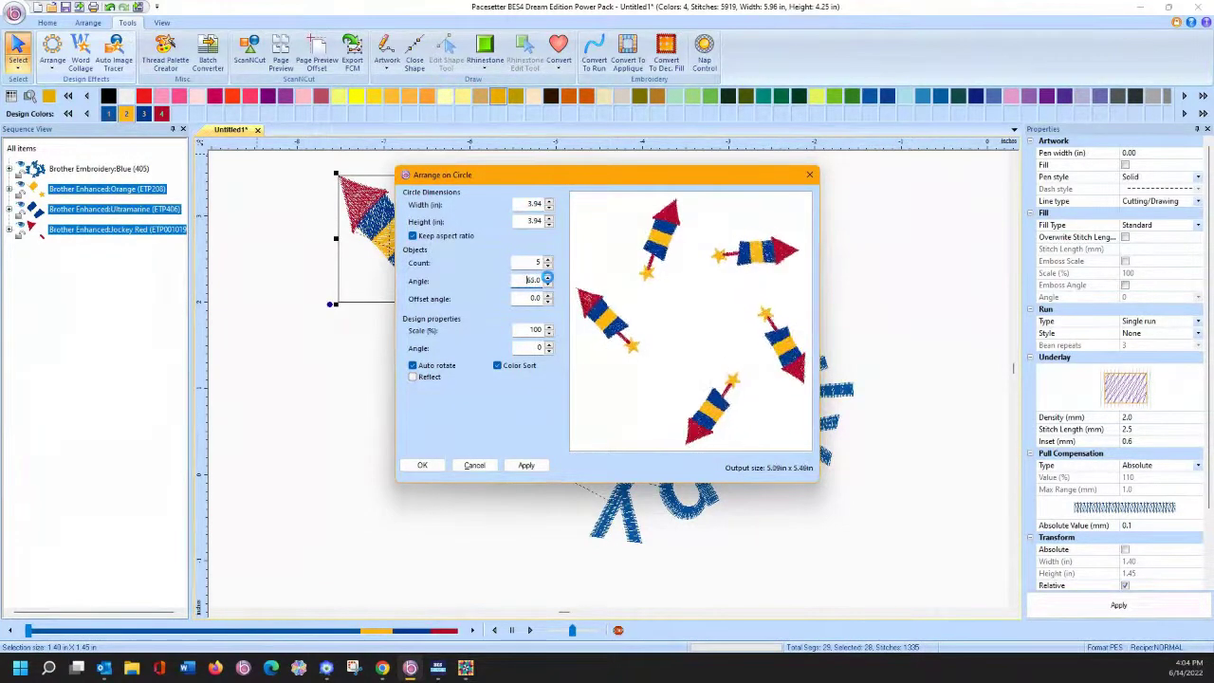
{"action": "left_click", "coordinate": [547, 275]}
{"action": "left_click", "coordinate": [547, 276]}
{"action": "left_click", "coordinate": [547, 275]}
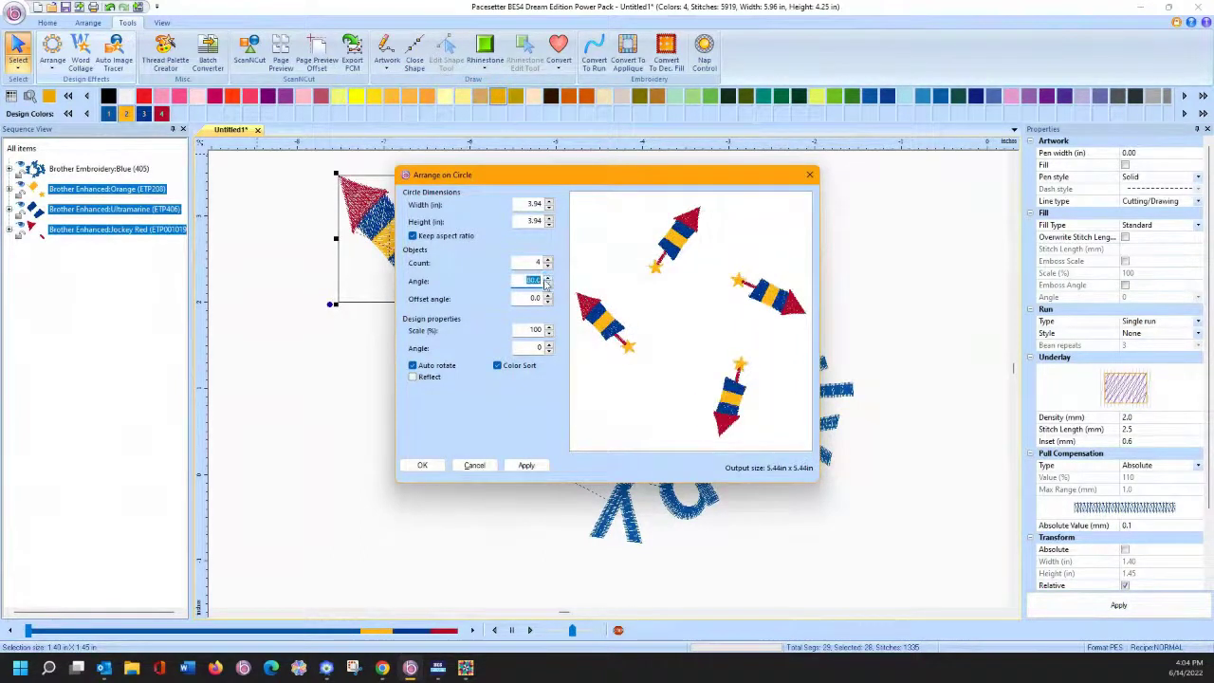
{"action": "left_click", "coordinate": [547, 283]}
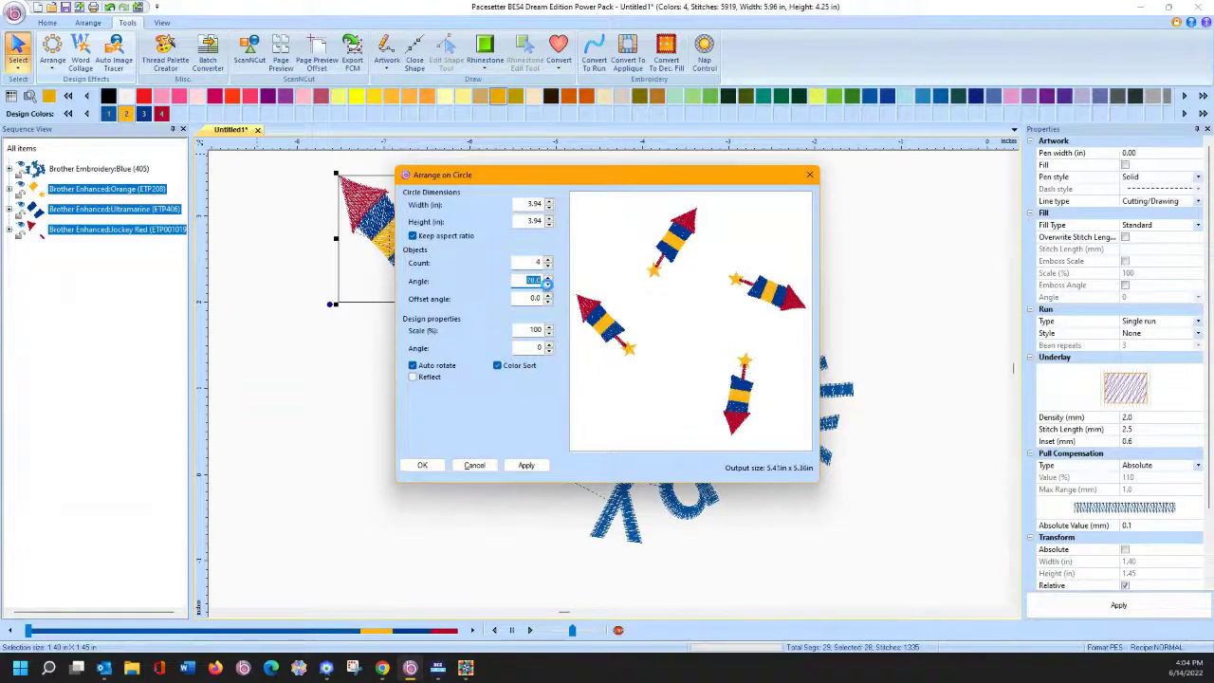
{"action": "left_click", "coordinate": [547, 283]}
{"action": "type", "text": "60"}
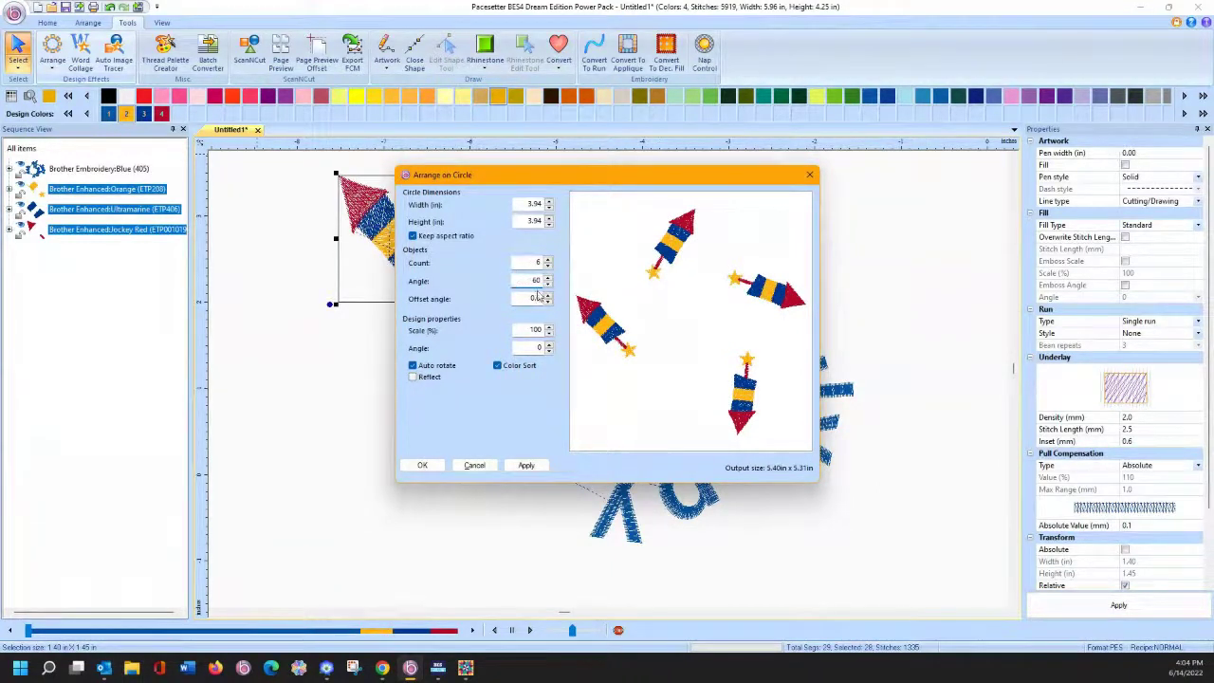
{"action": "left_click", "coordinate": [548, 282]}
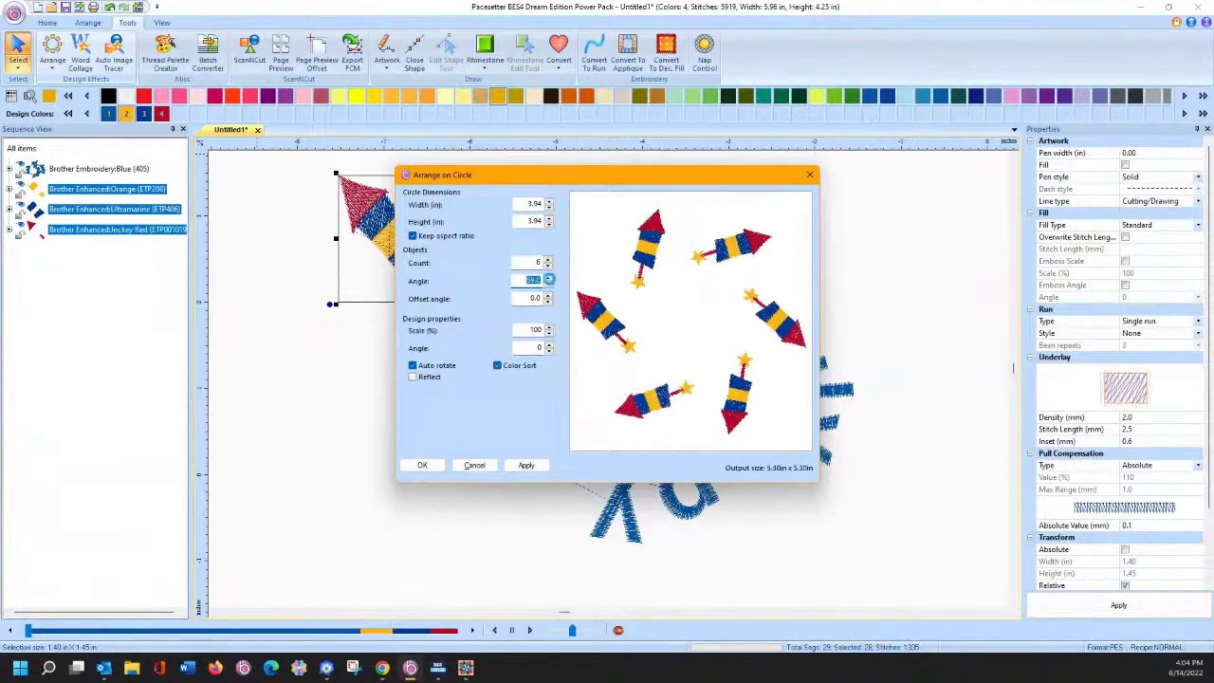
{"action": "left_click", "coordinate": [548, 281]}
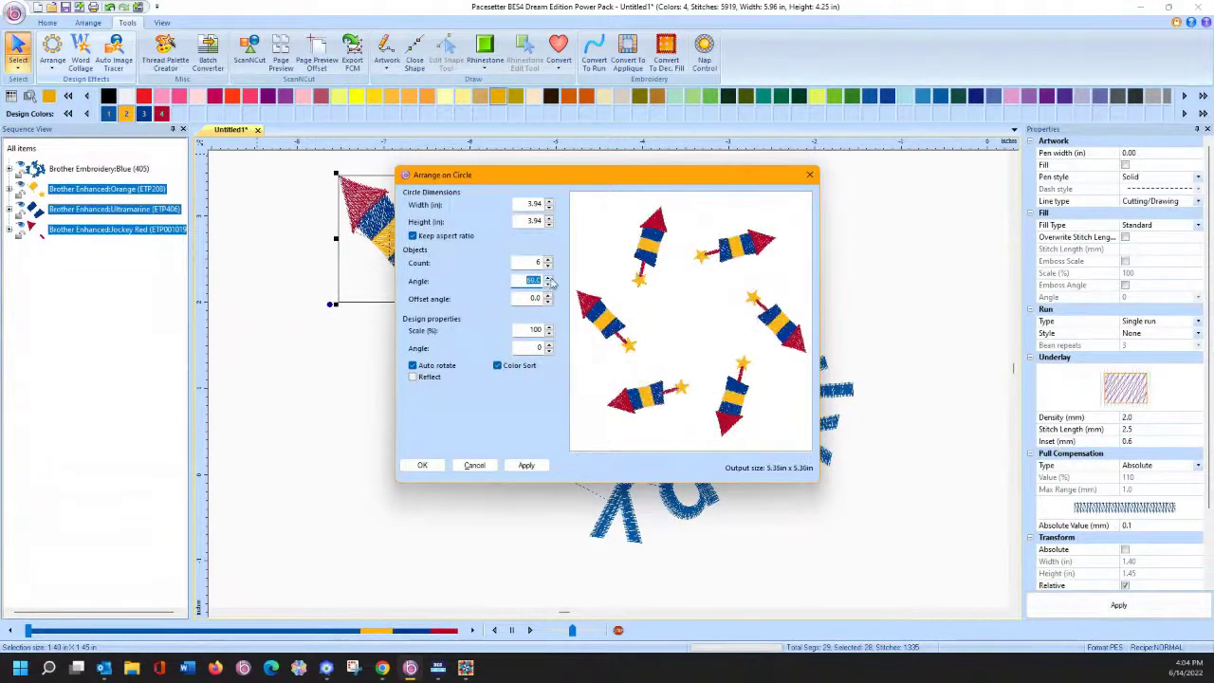
Step: Try turning each rocket in the circle by raising the design angle to about 75°
{"action": "left_click", "coordinate": [548, 346]}
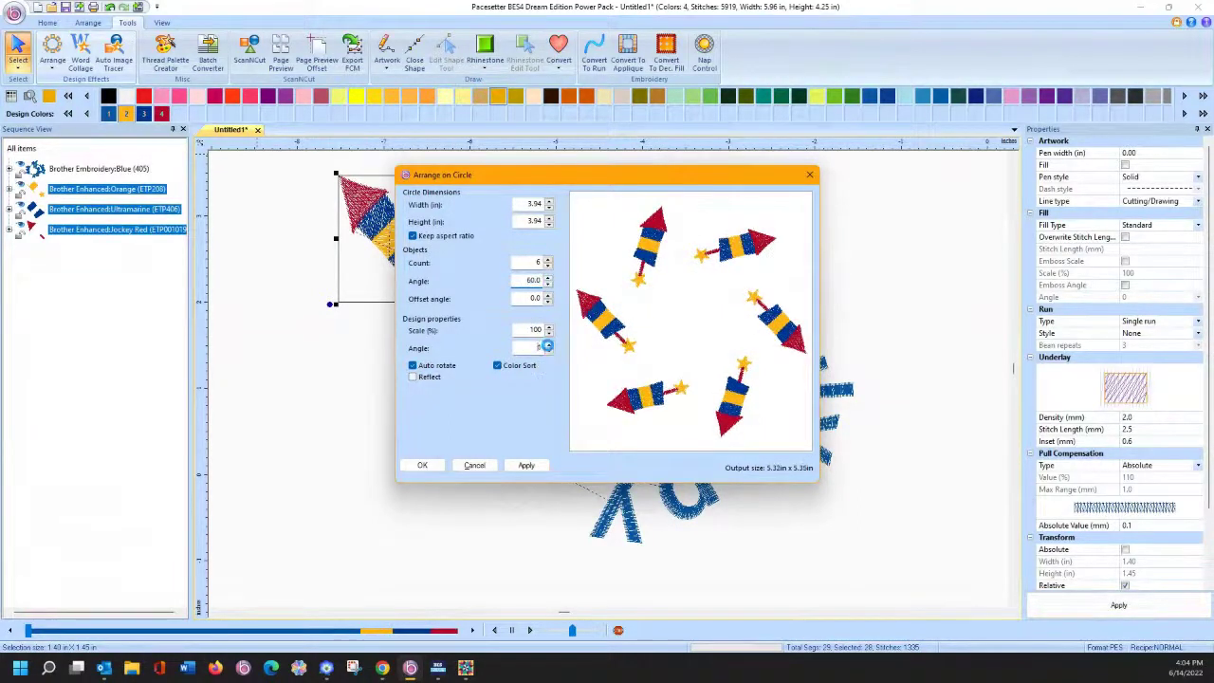
{"action": "left_click", "coordinate": [548, 345]}
{"action": "left_click", "coordinate": [548, 345]}
{"action": "left_click", "coordinate": [548, 345]}
{"action": "left_click", "coordinate": [548, 344]}
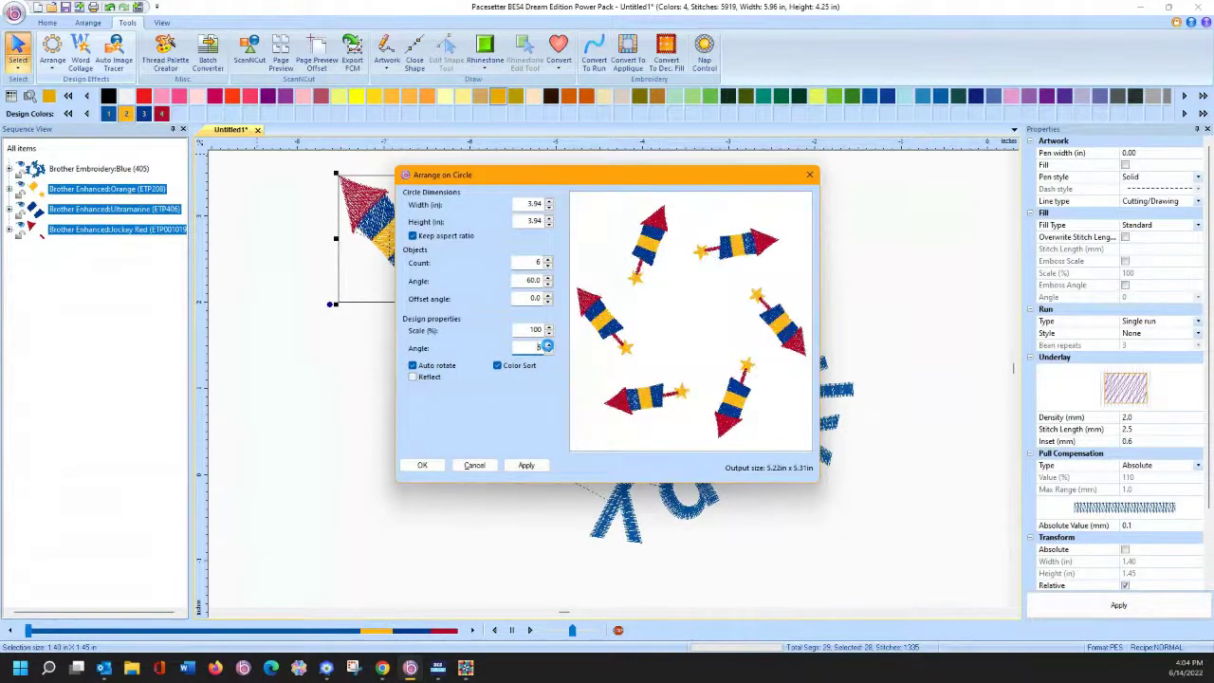
{"action": "left_click", "coordinate": [548, 344]}
{"action": "left_click", "coordinate": [548, 344]}
{"action": "left_click", "coordinate": [549, 344]}
{"action": "left_click", "coordinate": [548, 345]}
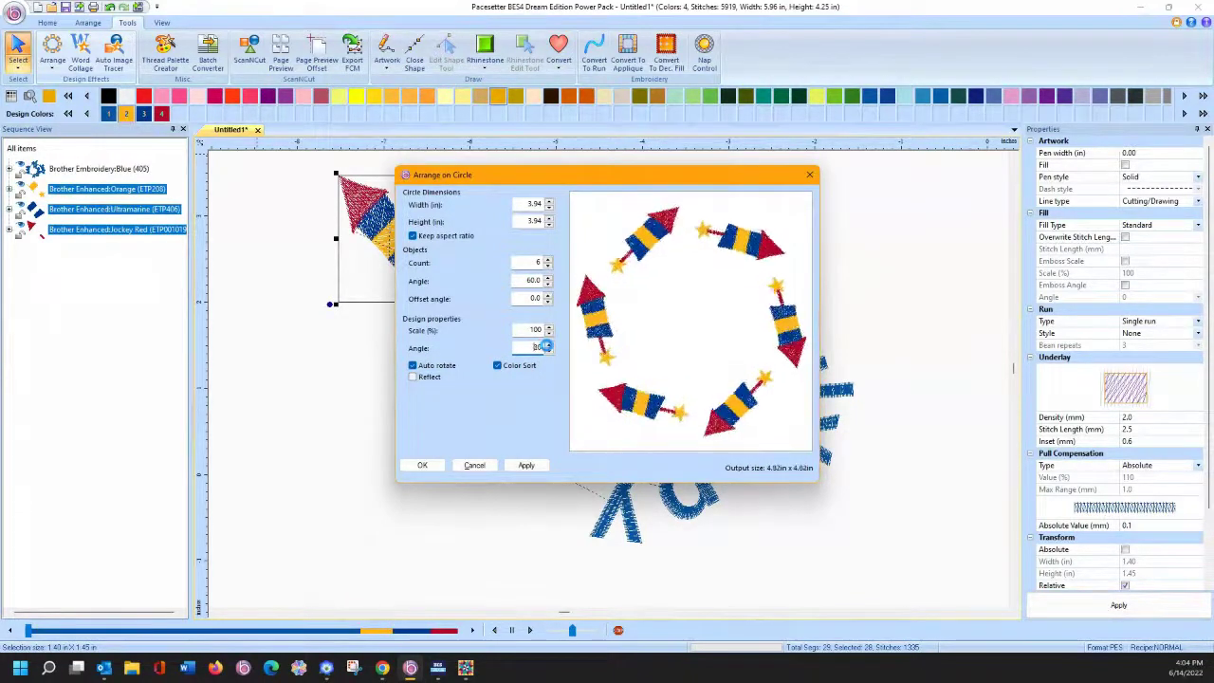
{"action": "left_click", "coordinate": [548, 346]}
{"action": "left_click", "coordinate": [548, 346]}
{"action": "left_click", "coordinate": [548, 347]}
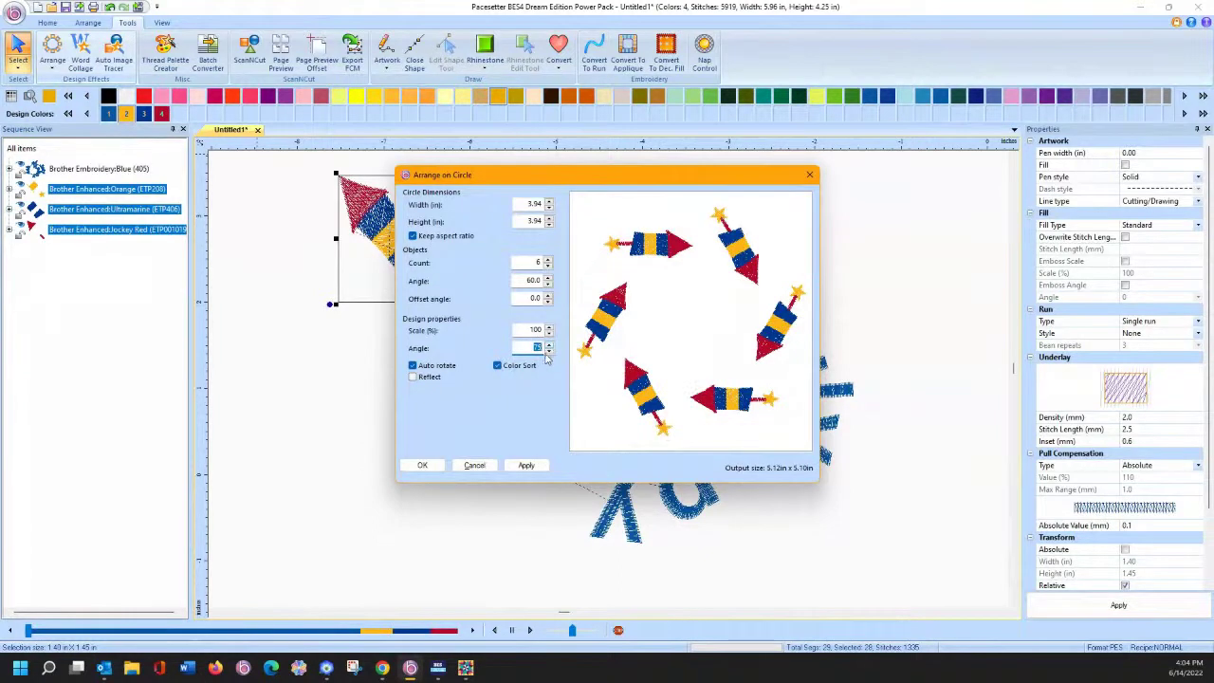
Step: Reduce the design angle of the rockets in the circle arrangement to 30°
{"action": "left_click", "coordinate": [547, 348]}
{"action": "left_click", "coordinate": [547, 349]}
{"action": "left_click", "coordinate": [548, 350]}
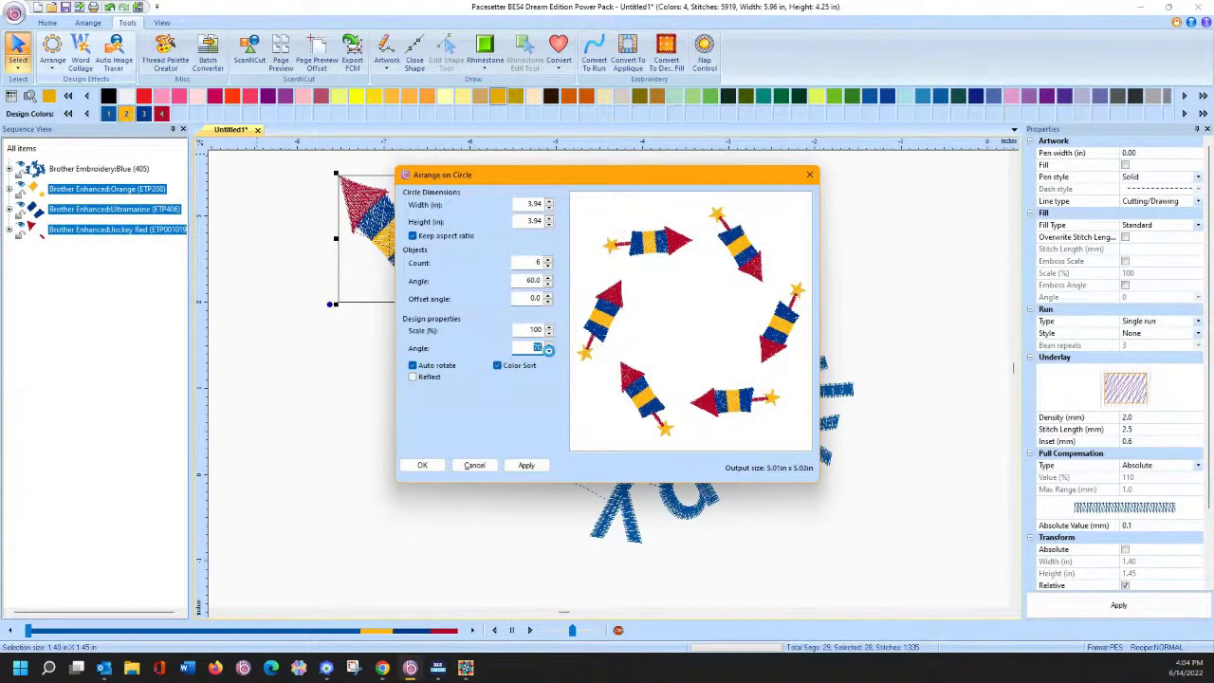
{"action": "left_click", "coordinate": [548, 351]}
{"action": "left_click", "coordinate": [549, 351]}
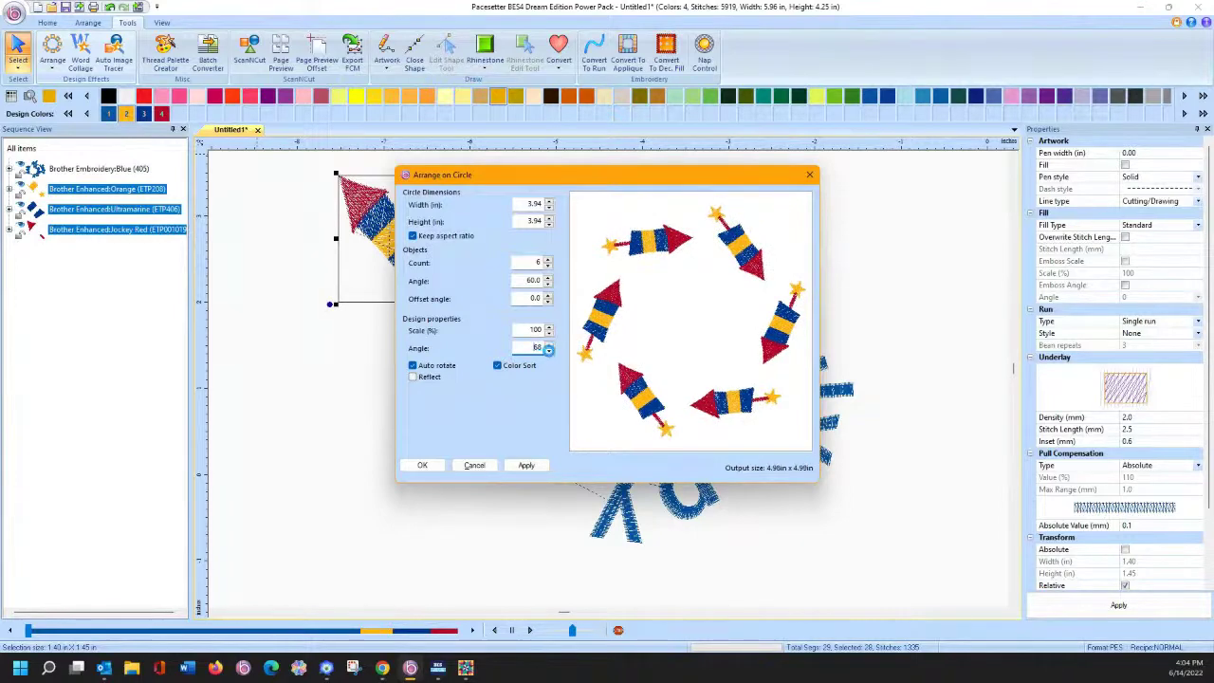
{"action": "left_click", "coordinate": [548, 349]}
{"action": "left_click", "coordinate": [548, 350]}
{"action": "left_click", "coordinate": [548, 350]}
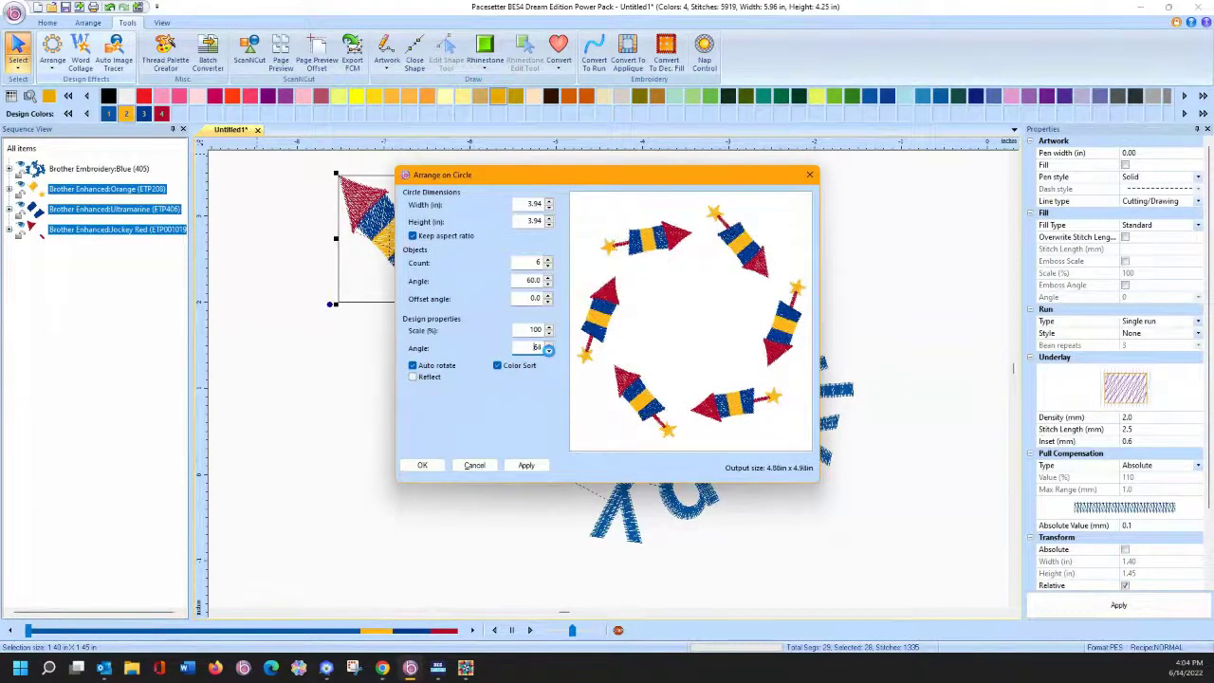
{"action": "left_click", "coordinate": [548, 350]}
{"action": "left_click", "coordinate": [548, 350]}
{"action": "left_click", "coordinate": [548, 351]}
{"action": "left_click", "coordinate": [549, 352]}
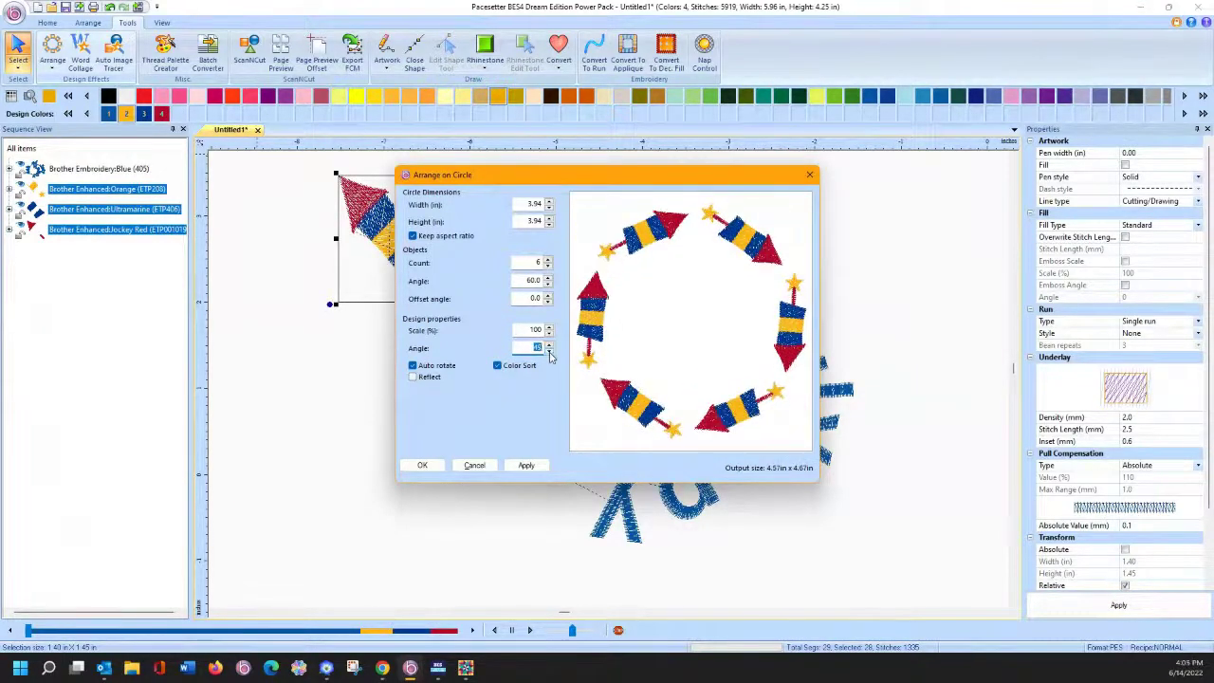
{"action": "left_click", "coordinate": [549, 352]}
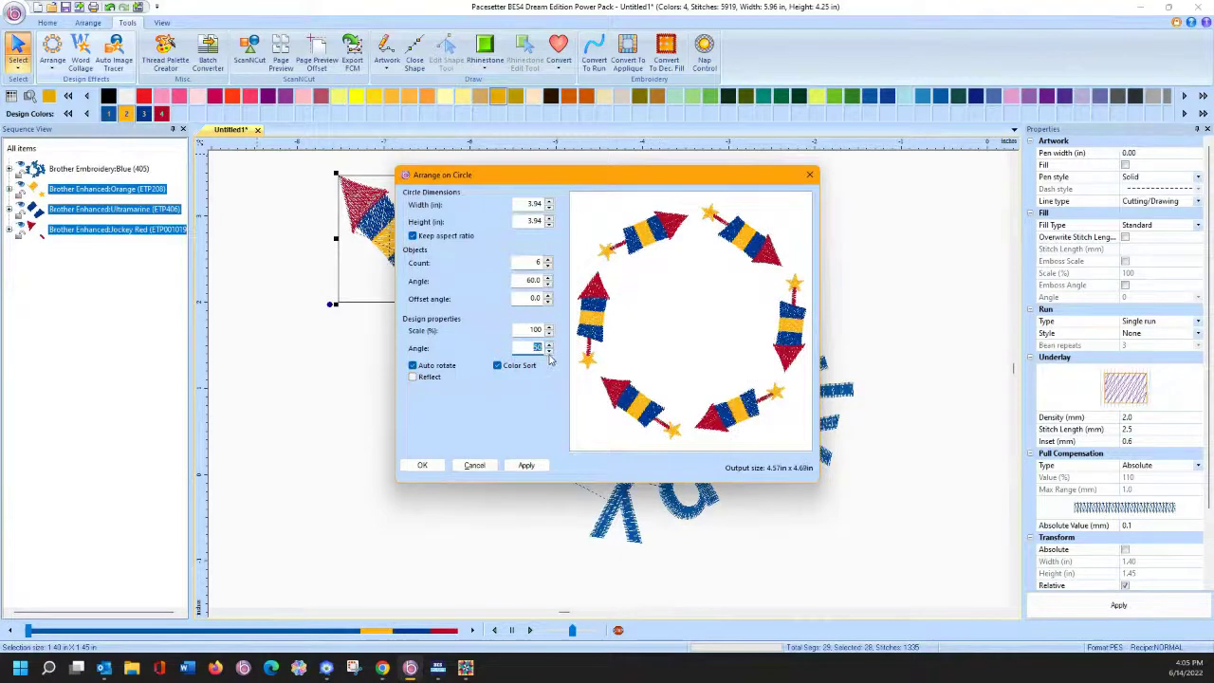
{"action": "left_click", "coordinate": [549, 352]}
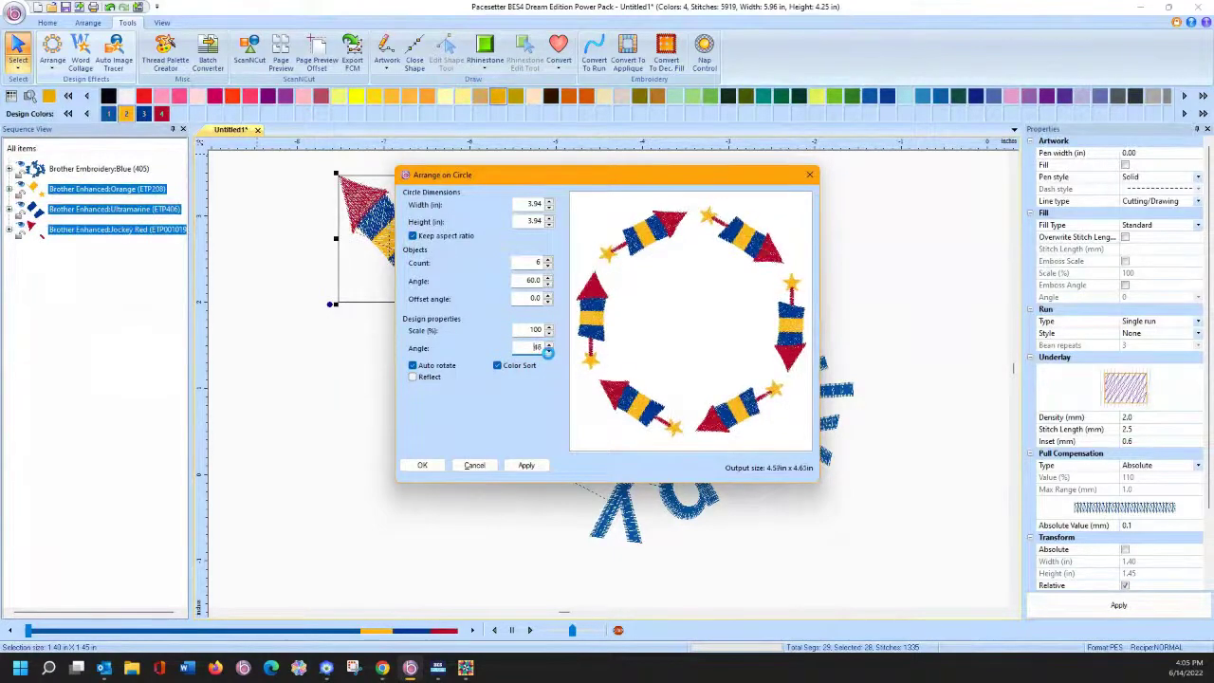
{"action": "left_click", "coordinate": [549, 352]}
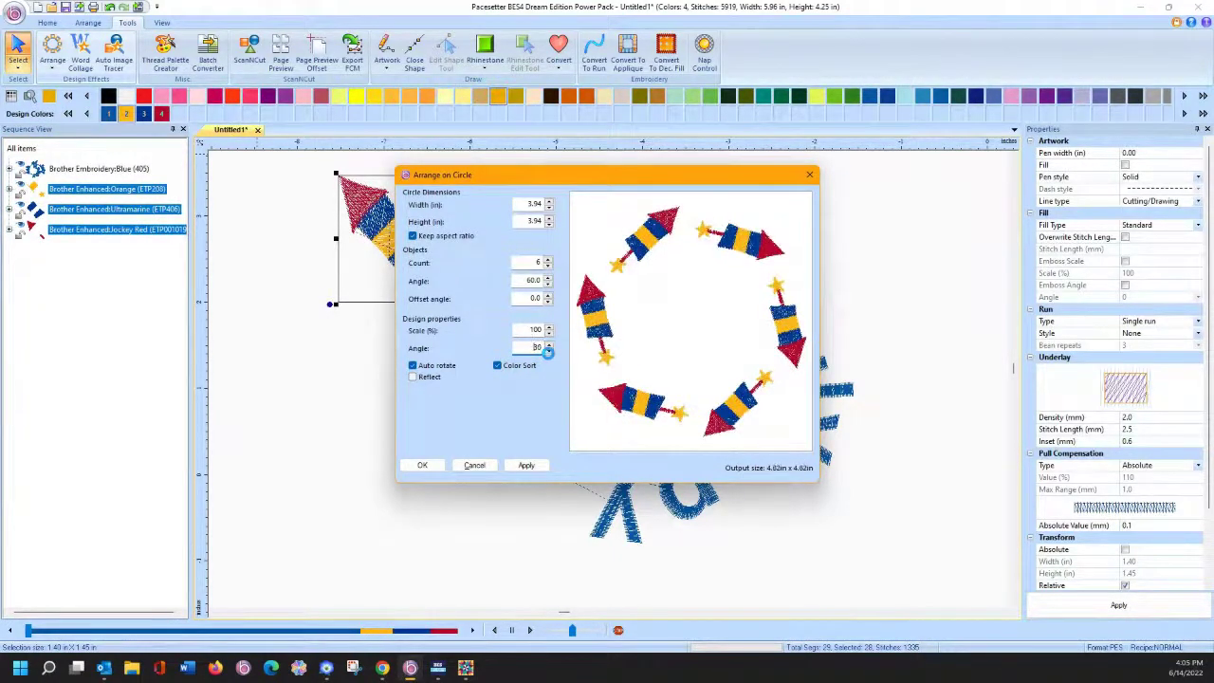
Step: Set the design angle to about 308 degrees so the six rockets point outward, and apply the circle arrangement
{"action": "left_click", "coordinate": [549, 352]}
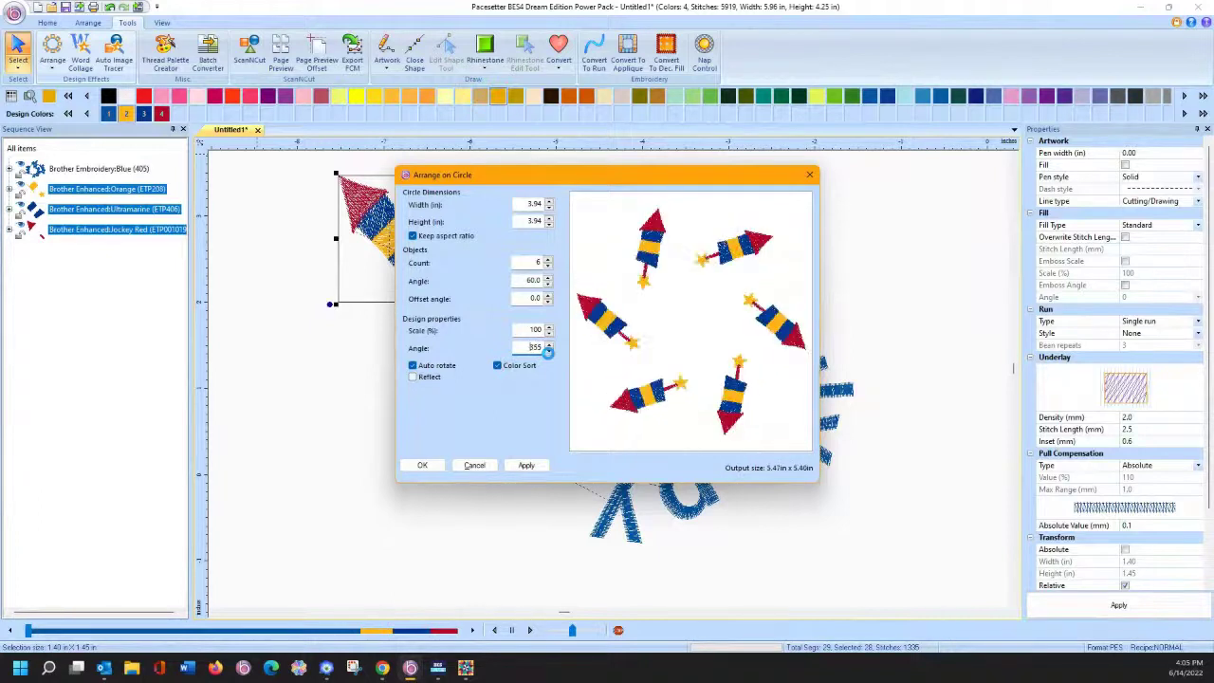
{"action": "left_click", "coordinate": [548, 351]}
{"action": "left_click", "coordinate": [548, 351]}
{"action": "left_click", "coordinate": [549, 353]}
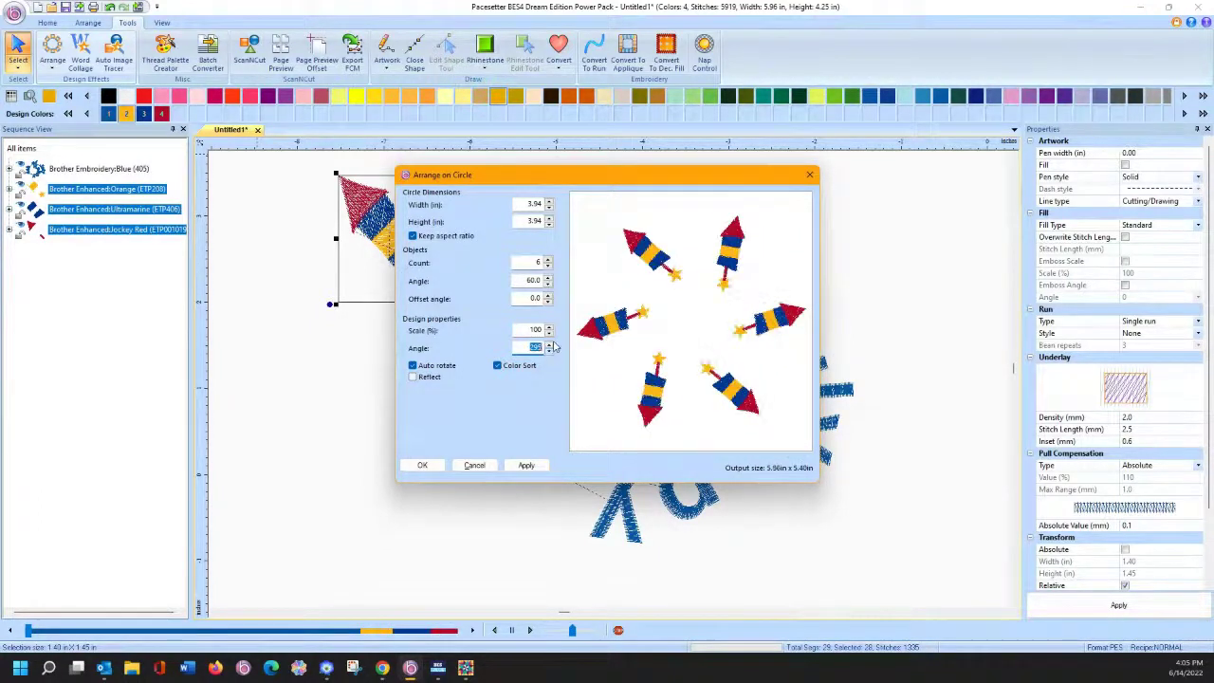
{"action": "left_click", "coordinate": [549, 351]}
{"action": "left_click", "coordinate": [549, 350]}
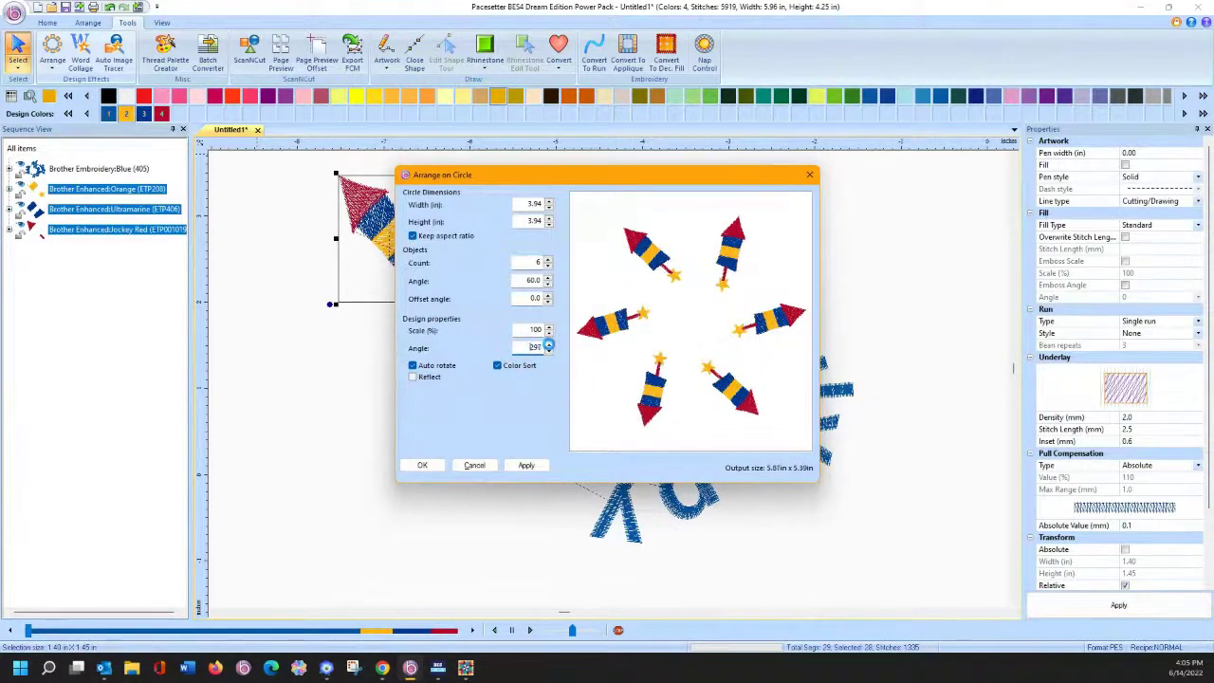
{"action": "left_click", "coordinate": [549, 351]}
{"action": "left_click", "coordinate": [548, 350]}
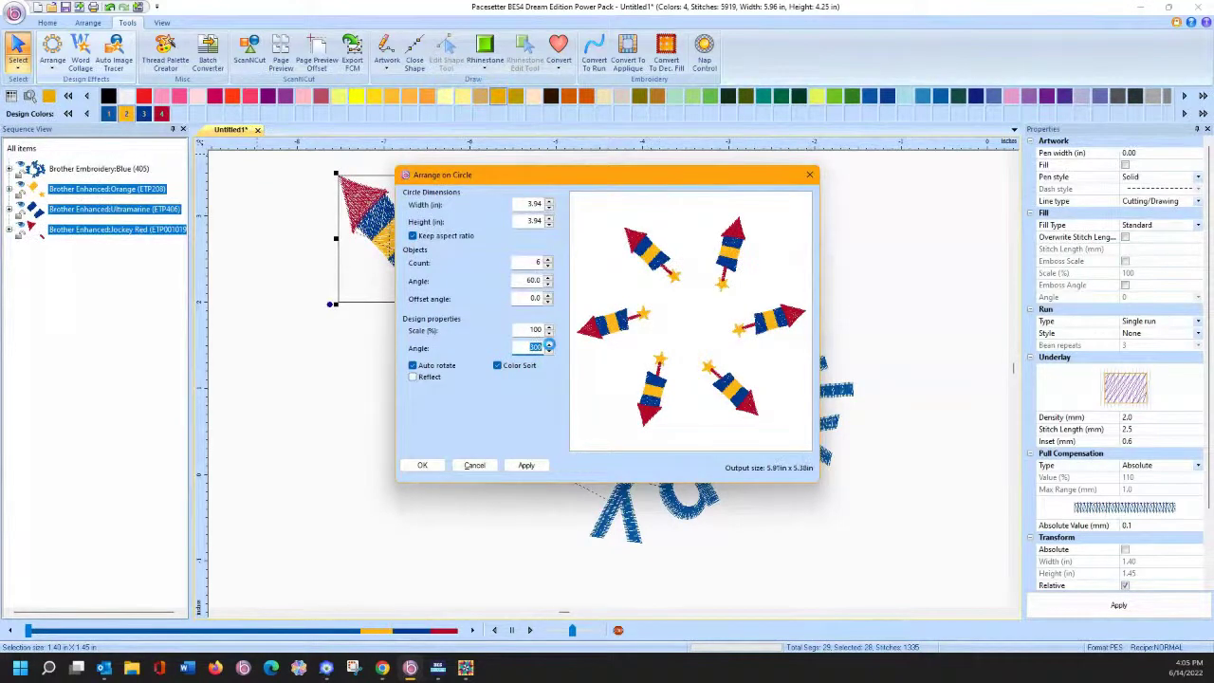
{"action": "left_click", "coordinate": [548, 345]}
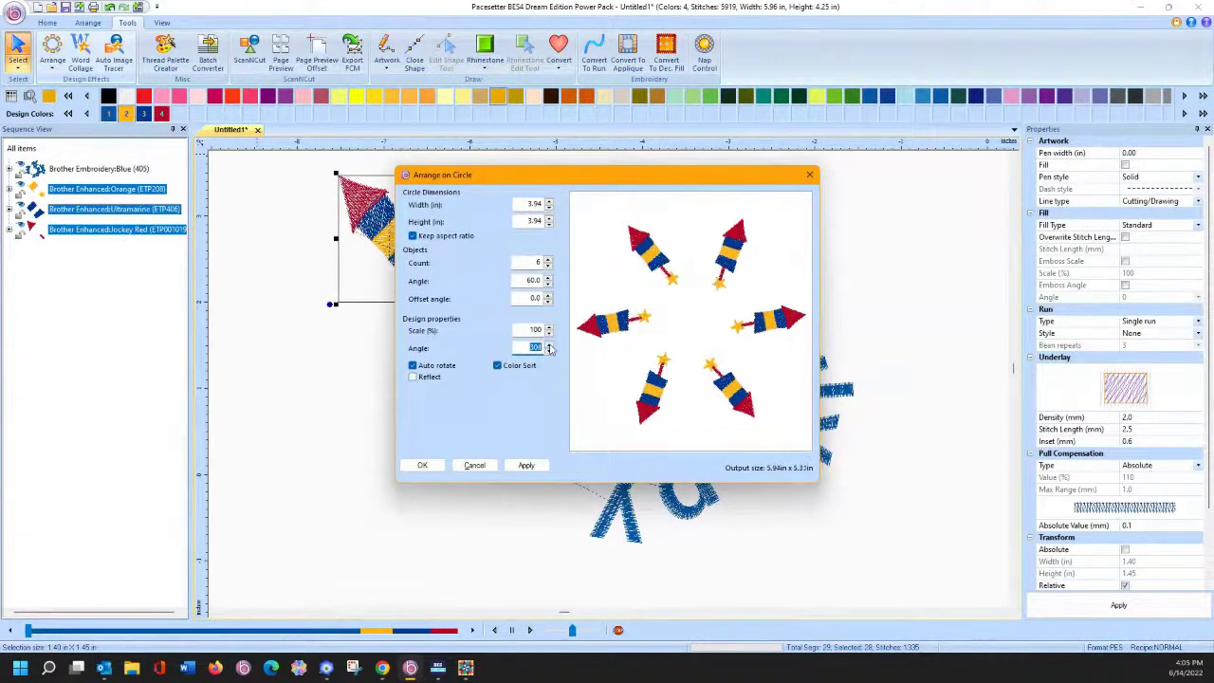
{"action": "left_click", "coordinate": [548, 345]}
{"action": "left_click", "coordinate": [548, 345]}
{"action": "left_click", "coordinate": [548, 346]}
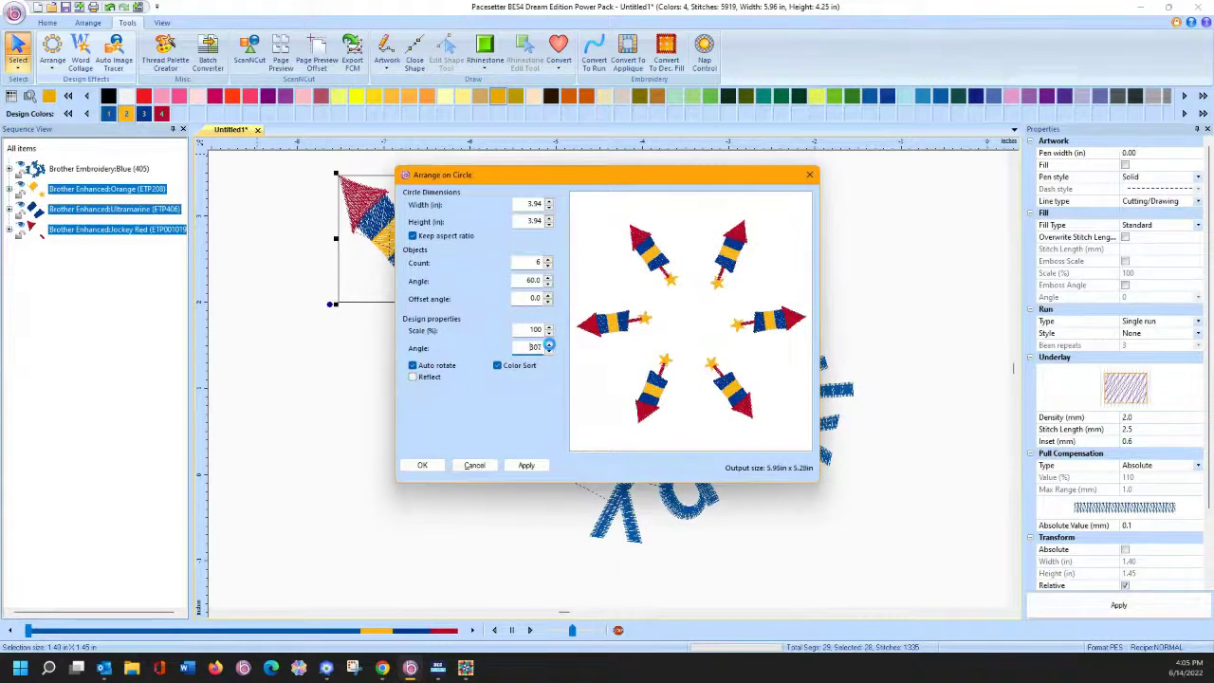
{"action": "left_click", "coordinate": [548, 345]}
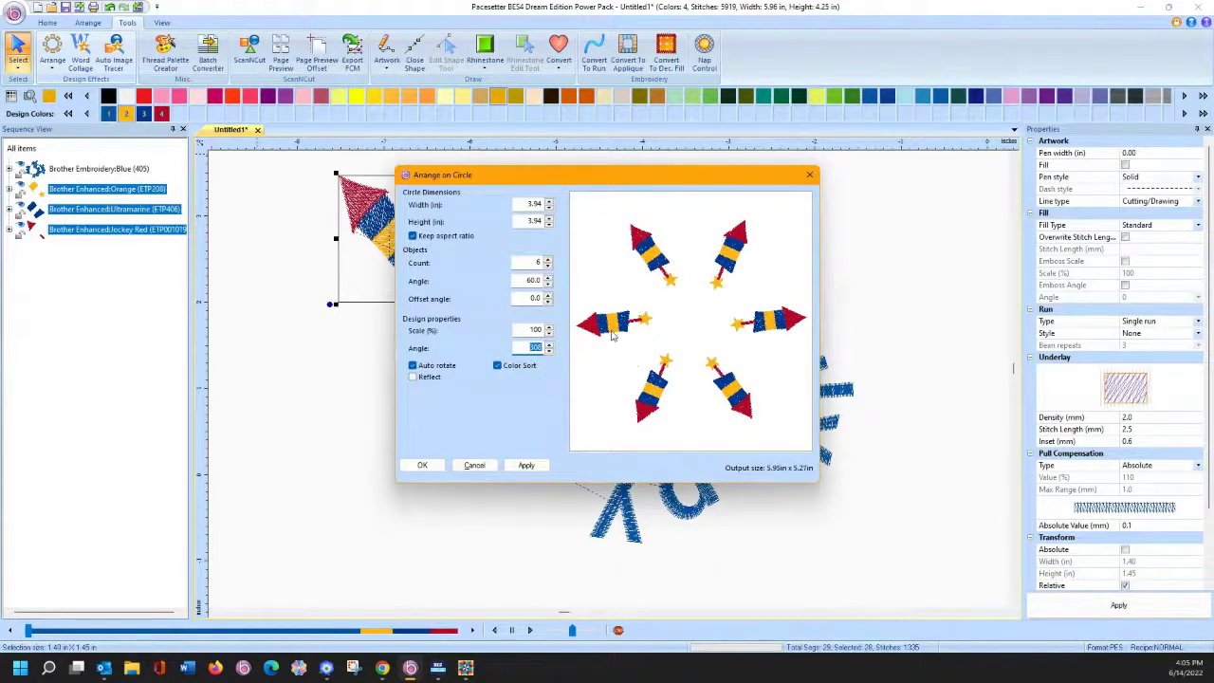
{"action": "left_click", "coordinate": [522, 466]}
{"action": "left_click", "coordinate": [426, 466]}
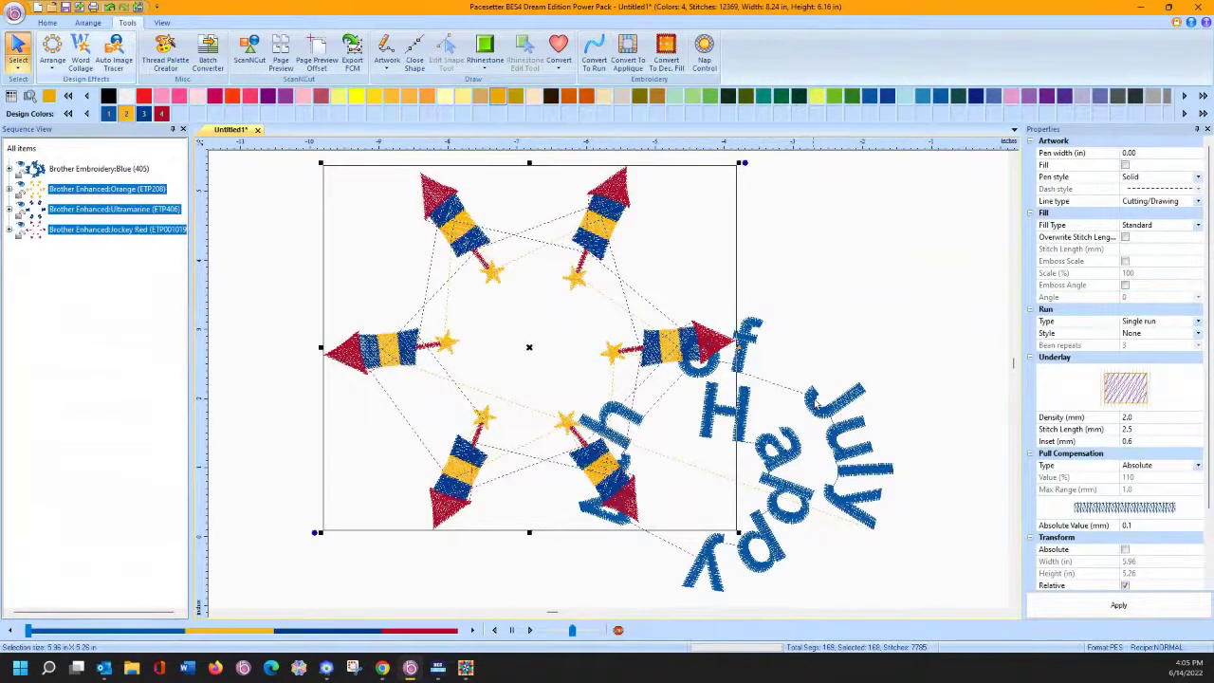
Step: Move the spiral text "Happy 4th of July" into the centre of the rocket circle
{"action": "left_click", "coordinate": [816, 406]}
{"action": "left_click_drag", "start_coordinate": [812, 418], "coordinate": [628, 300]}
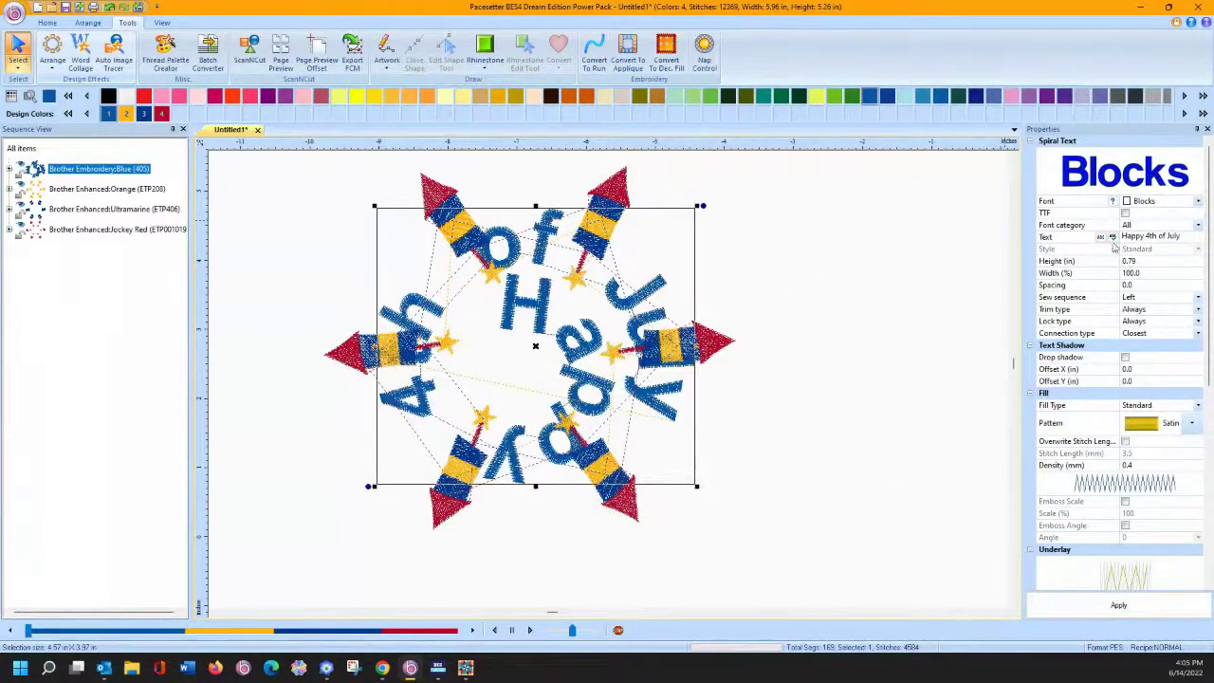
Step: Check the Blocks font's recommended heights and set the spiral text height to 0.5 in
{"action": "left_click", "coordinate": [1112, 201]}
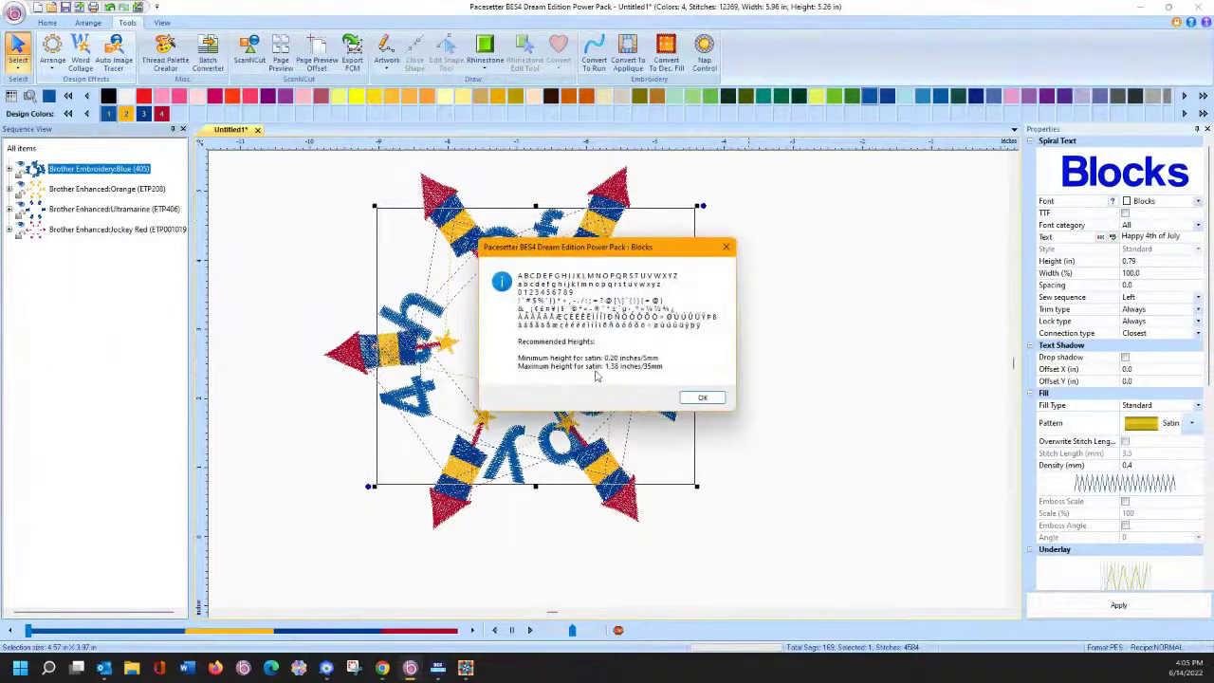
{"action": "left_click", "coordinate": [698, 397]}
{"action": "left_click", "coordinate": [1141, 265]}
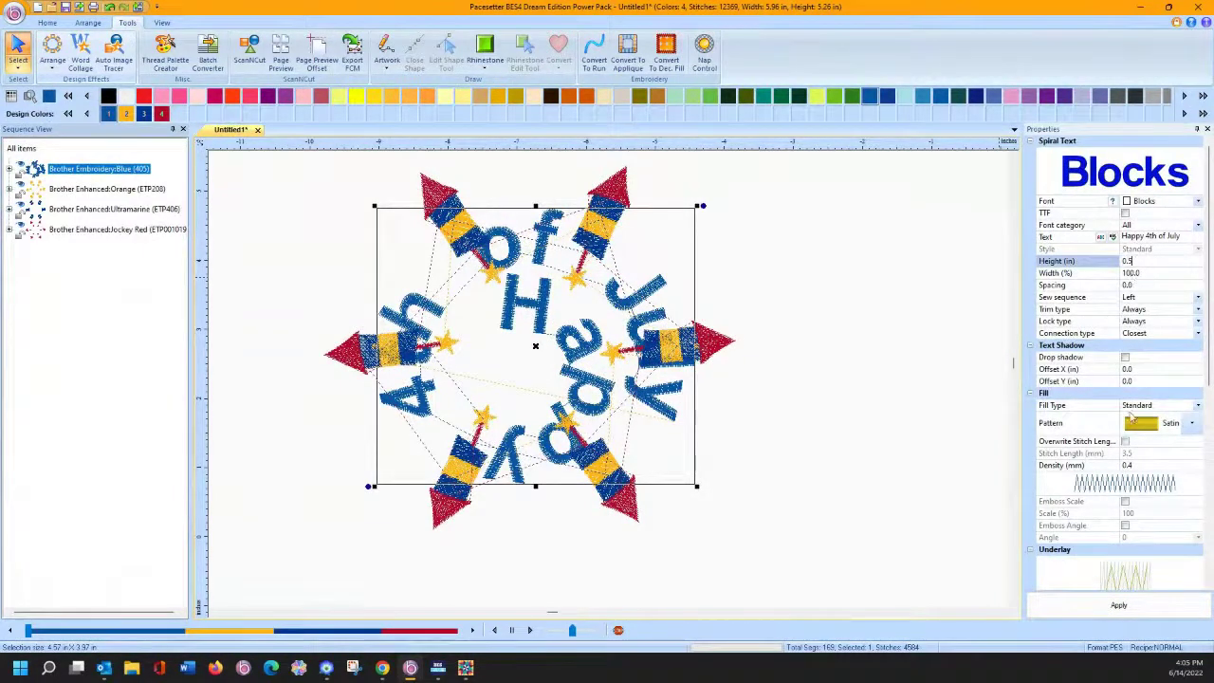
{"action": "key", "text": "Return"}
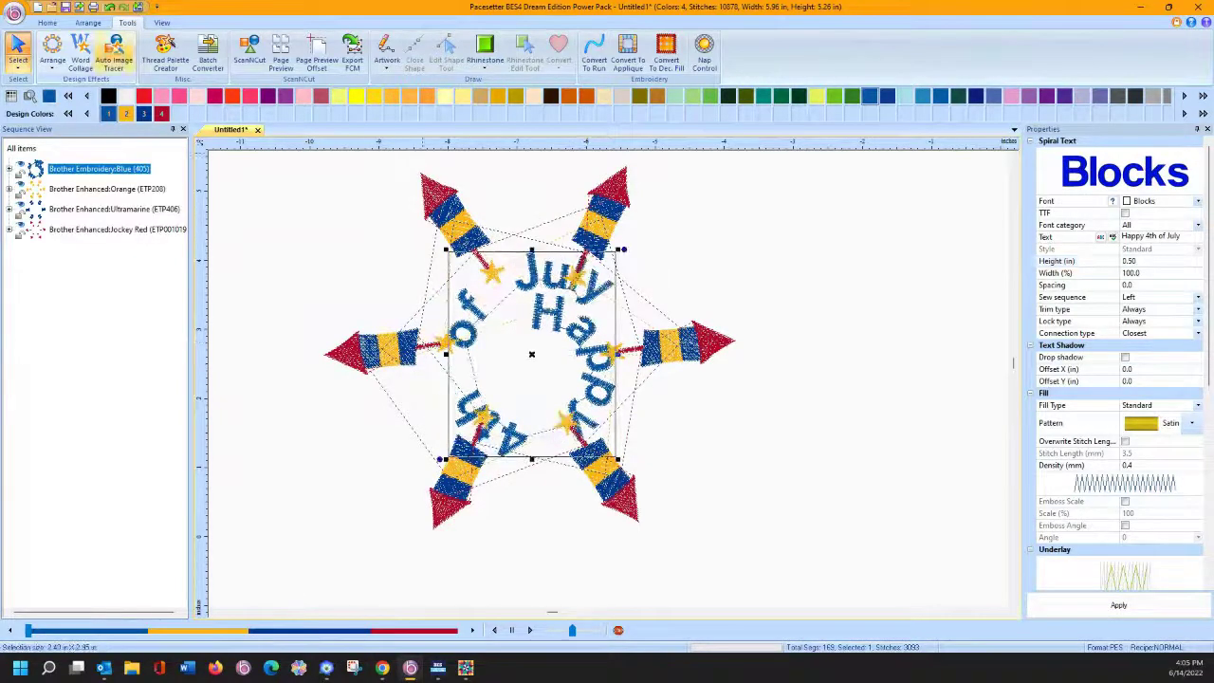
Step: Reshape the spiral text with the Text tool, pulling the spiral's inner point closer to its centre
{"action": "left_click", "coordinate": [46, 21]}
{"action": "left_click", "coordinate": [129, 52]}
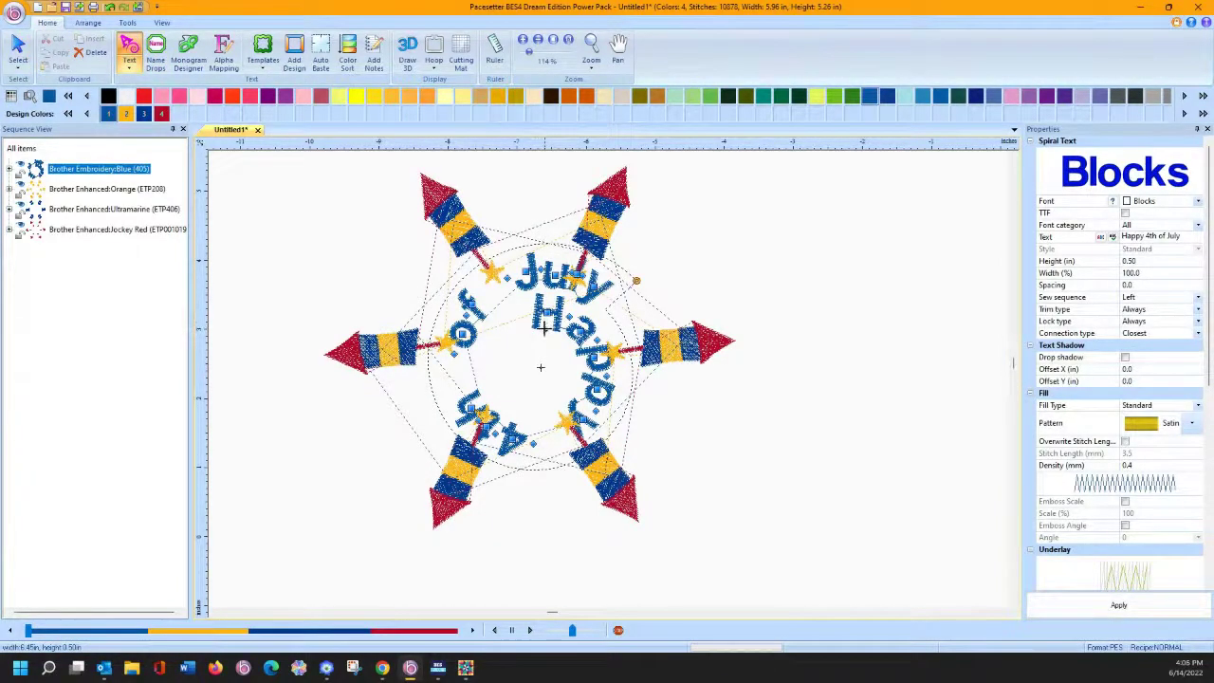
{"action": "left_click_drag", "start_coordinate": [544, 327], "coordinate": [553, 373]}
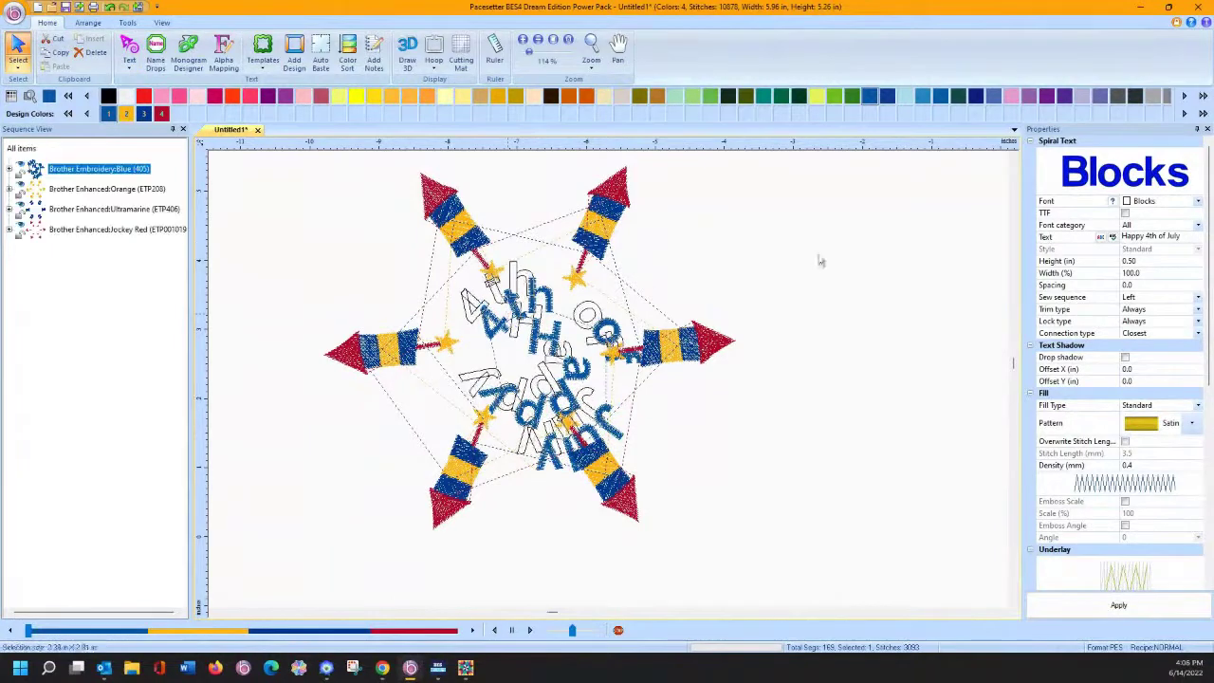
Step: Try spiral text heights of 0.25 in and 0.4 in inside the rocket circle
{"action": "left_click", "coordinate": [1145, 262]}
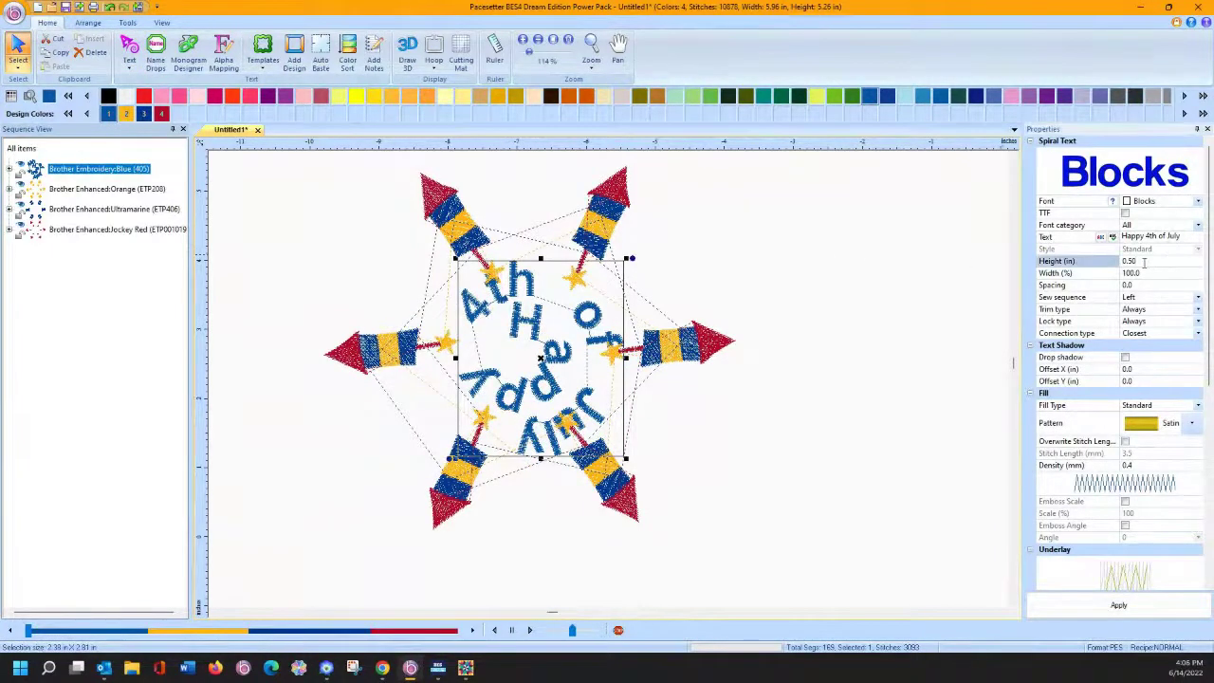
{"action": "type", "text": "0"}
{"action": "left_click", "coordinate": [1118, 604]}
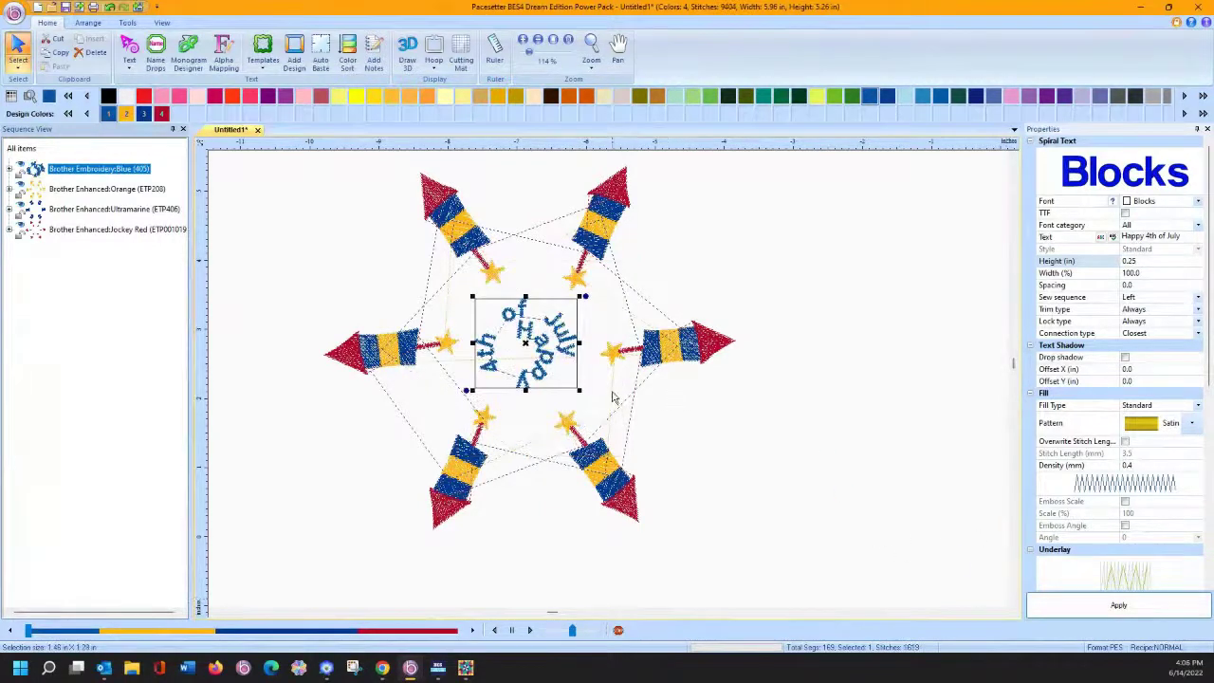
{"action": "left_click", "coordinate": [1150, 262]}
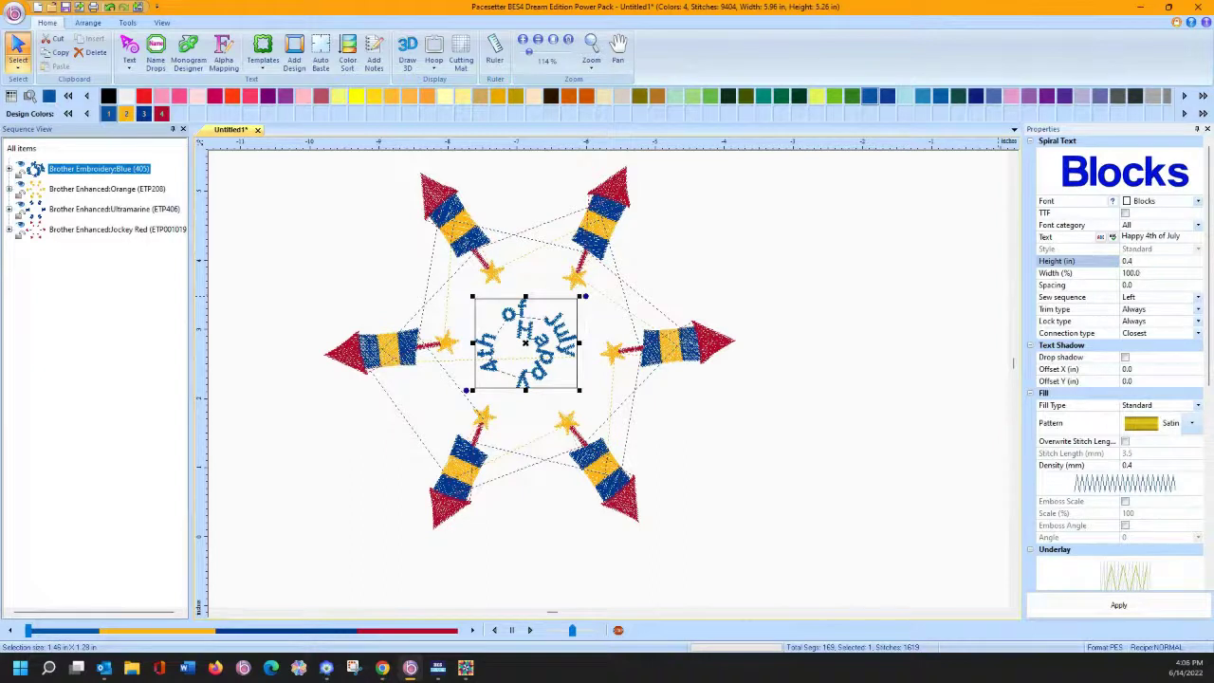
{"action": "left_click", "coordinate": [1064, 599]}
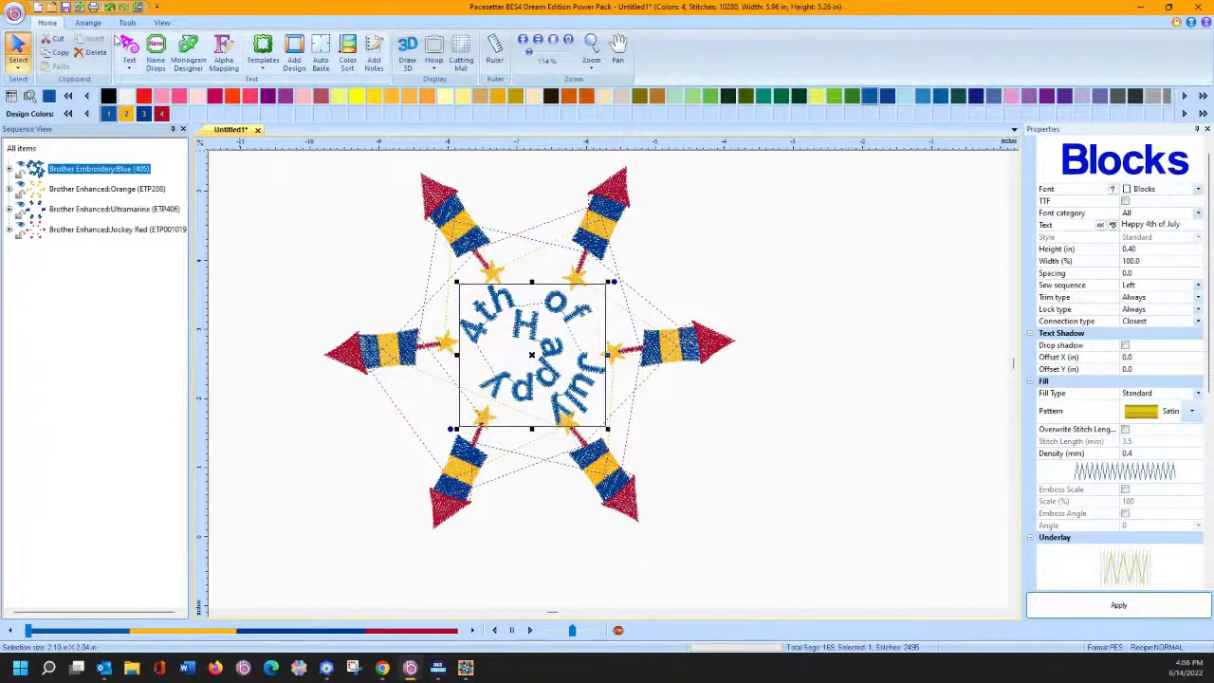
Step: Set the spiral text height to 0.35 in
{"action": "left_click", "coordinate": [1142, 249]}
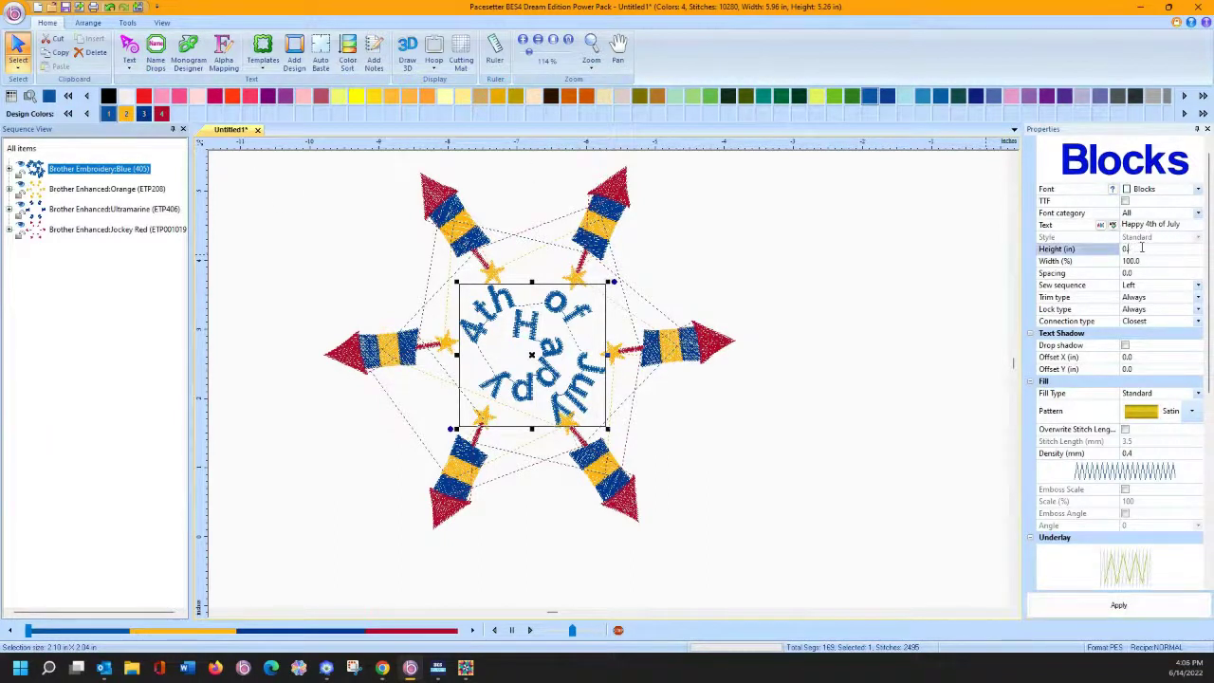
{"action": "type", "text": "35"}
{"action": "left_click", "coordinate": [1118, 604]}
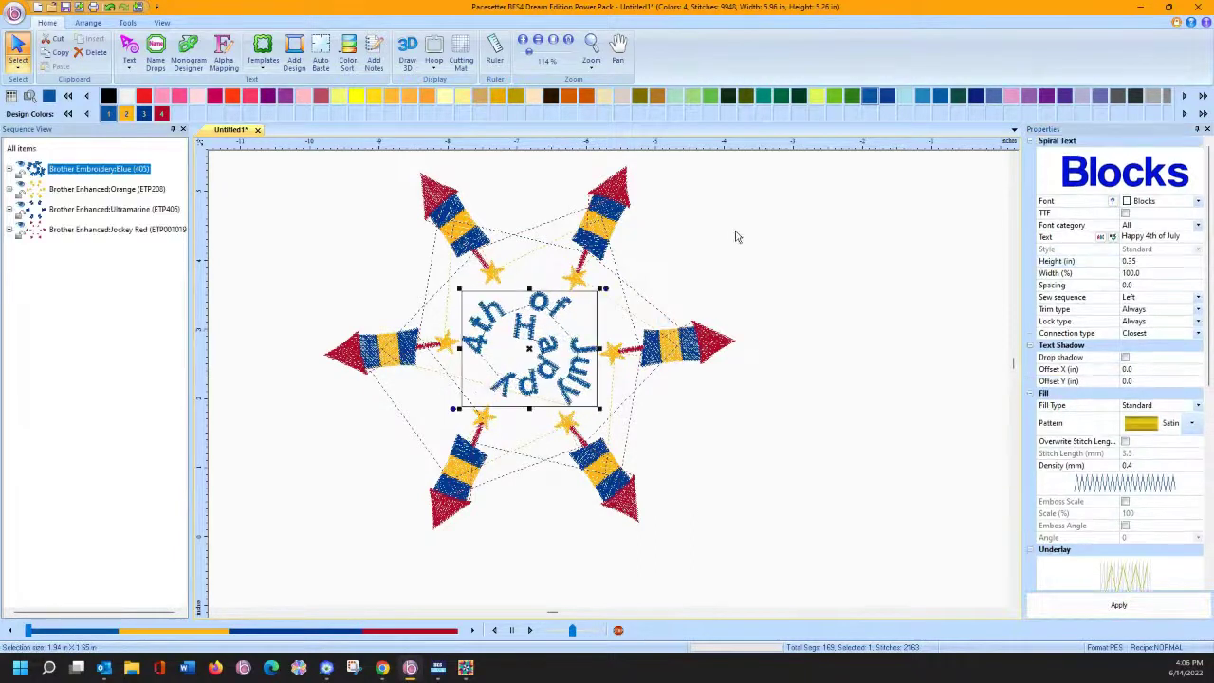
Step: Show the design in 3D and rotate the spiral text counterclockwise within the rocket circle
{"action": "left_click", "coordinate": [407, 49]}
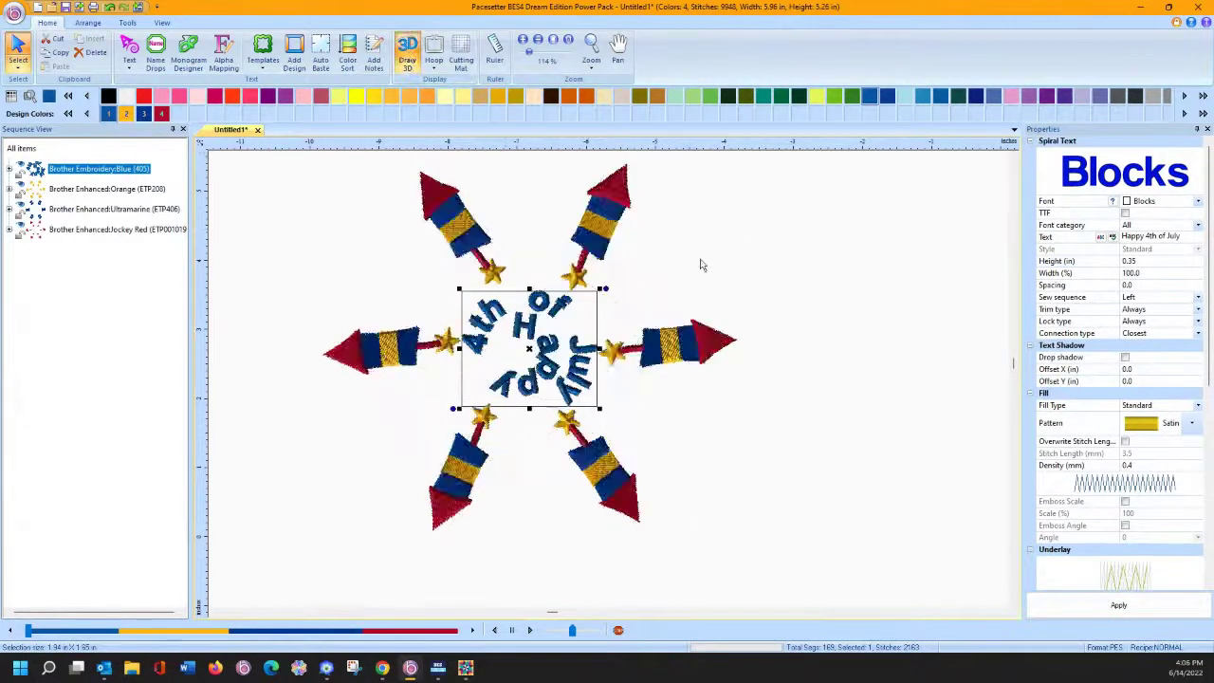
{"action": "left_click", "coordinate": [845, 339]}
{"action": "left_click", "coordinate": [545, 328]}
{"action": "left_click_drag", "start_coordinate": [602, 287], "coordinate": [498, 244]}
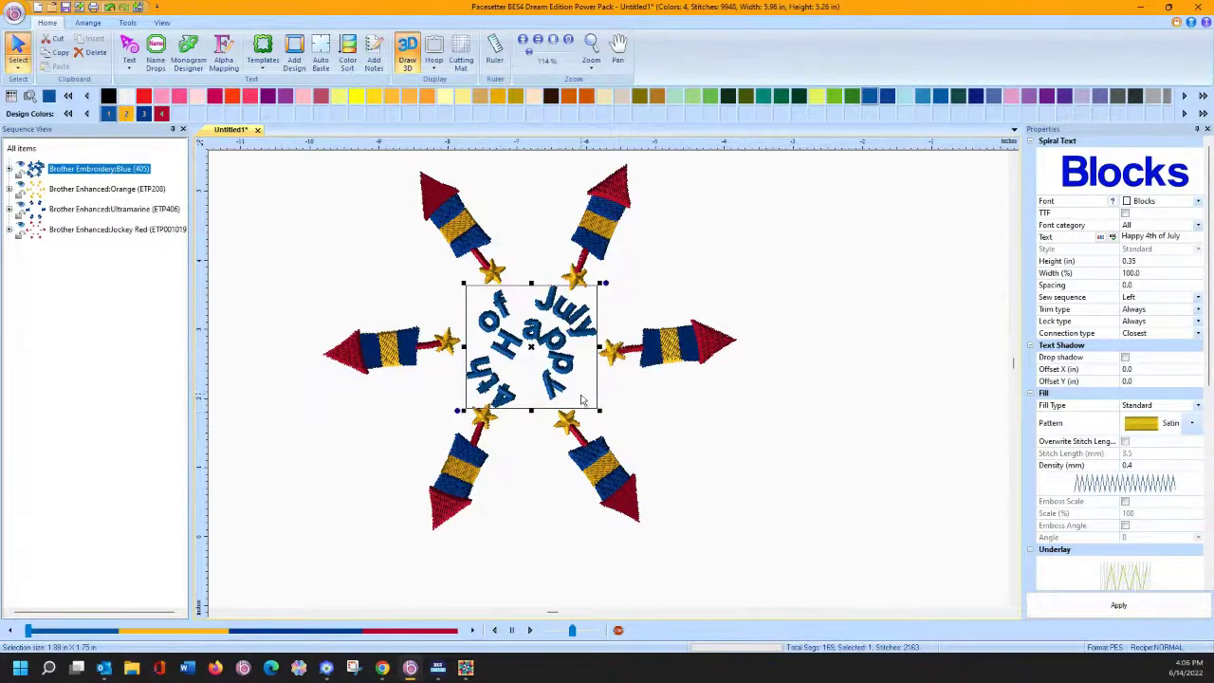
Step: Try a separate colour for every letter of the spiral text, and undo it
{"action": "left_click", "coordinate": [1101, 238]}
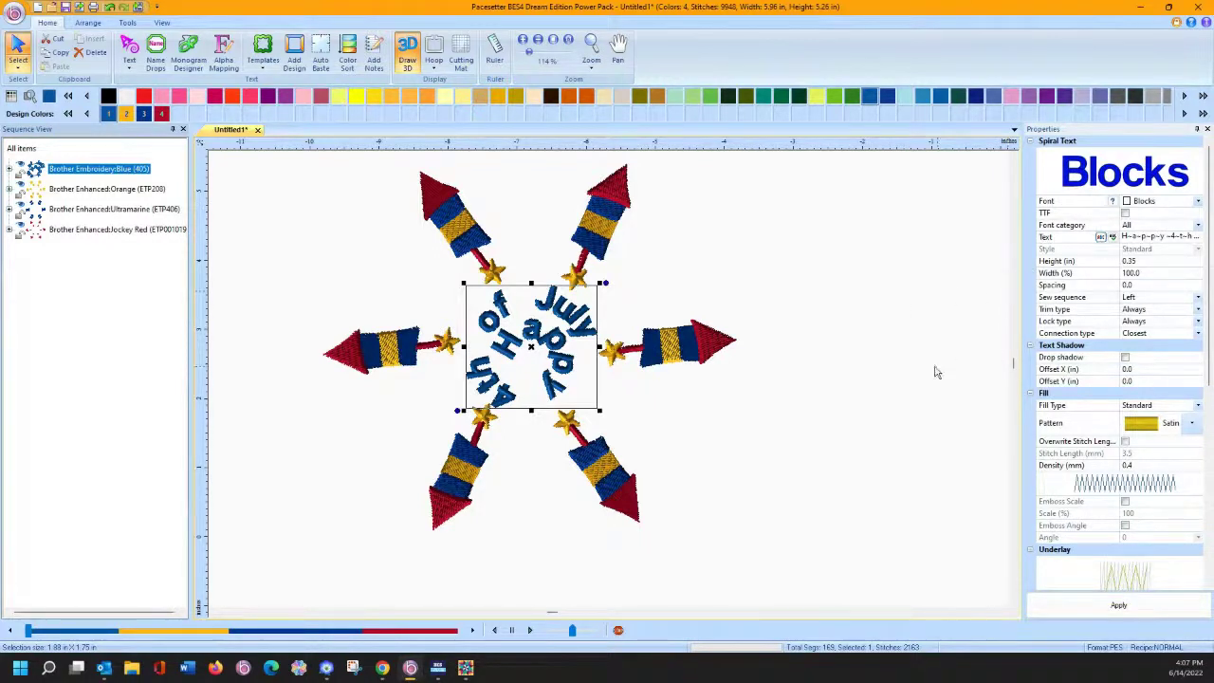
{"action": "left_click", "coordinate": [1105, 611]}
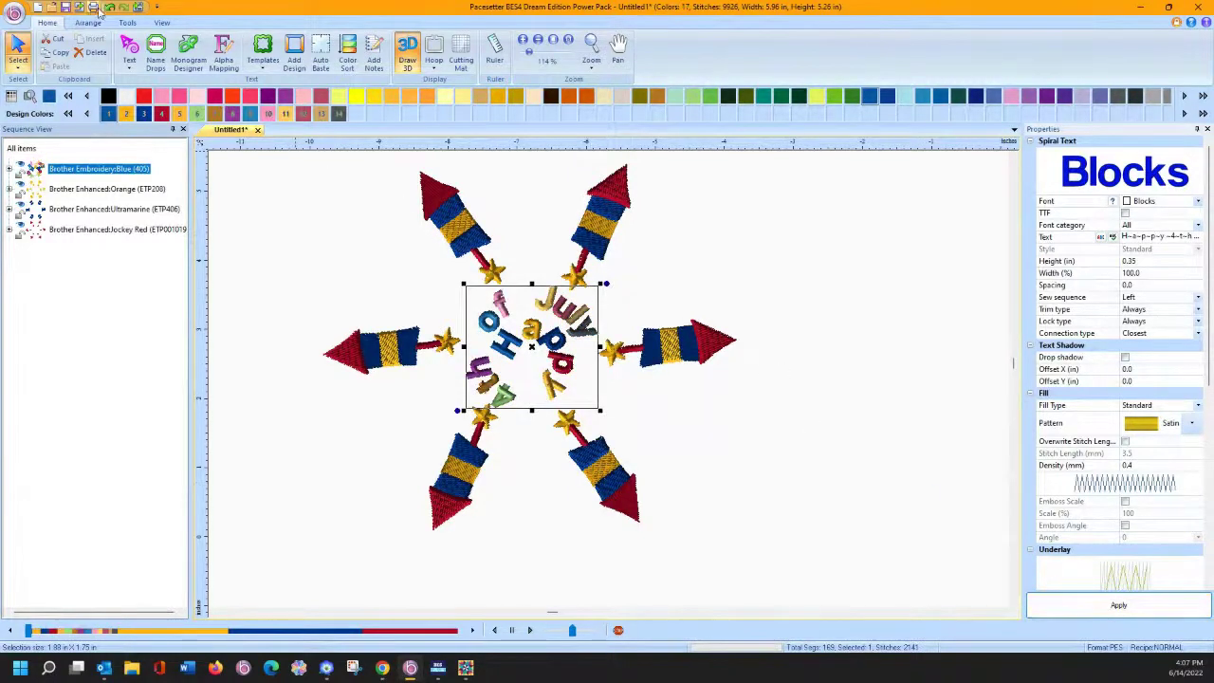
{"action": "left_click", "coordinate": [108, 7]}
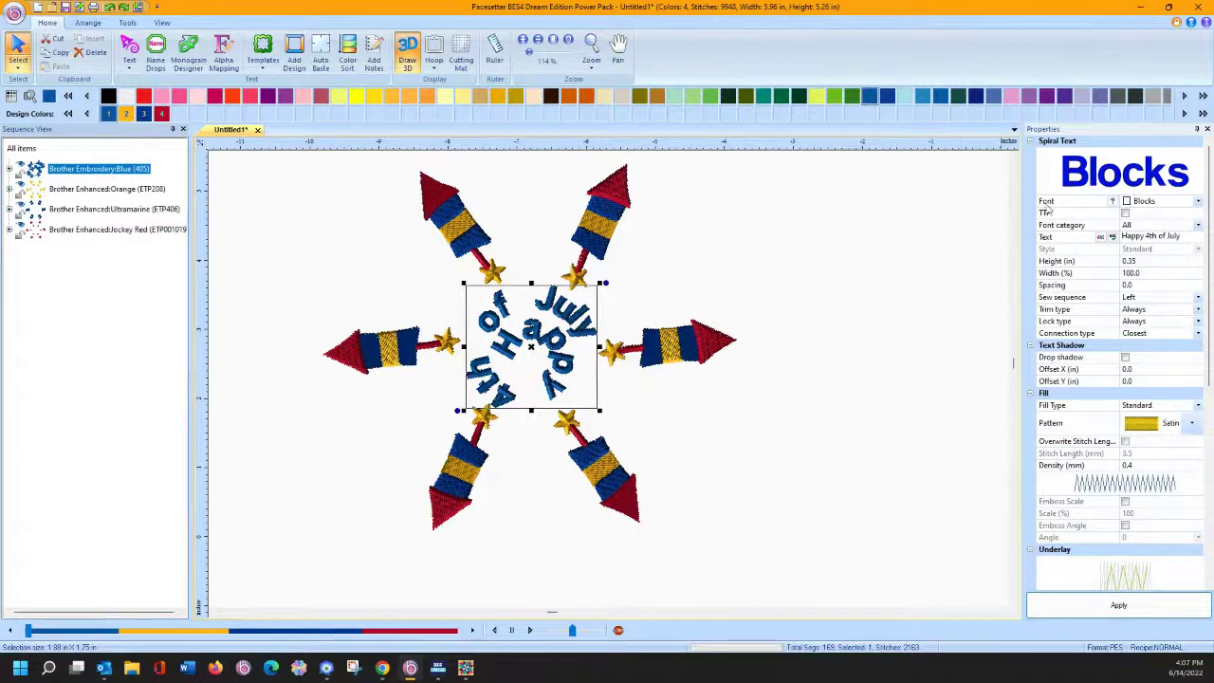
Step: Add ~ colour-change marks around "4th" so the spiral text reads "Happy ~4th~ of July", and deselect it
{"action": "left_click", "coordinate": [1150, 237]}
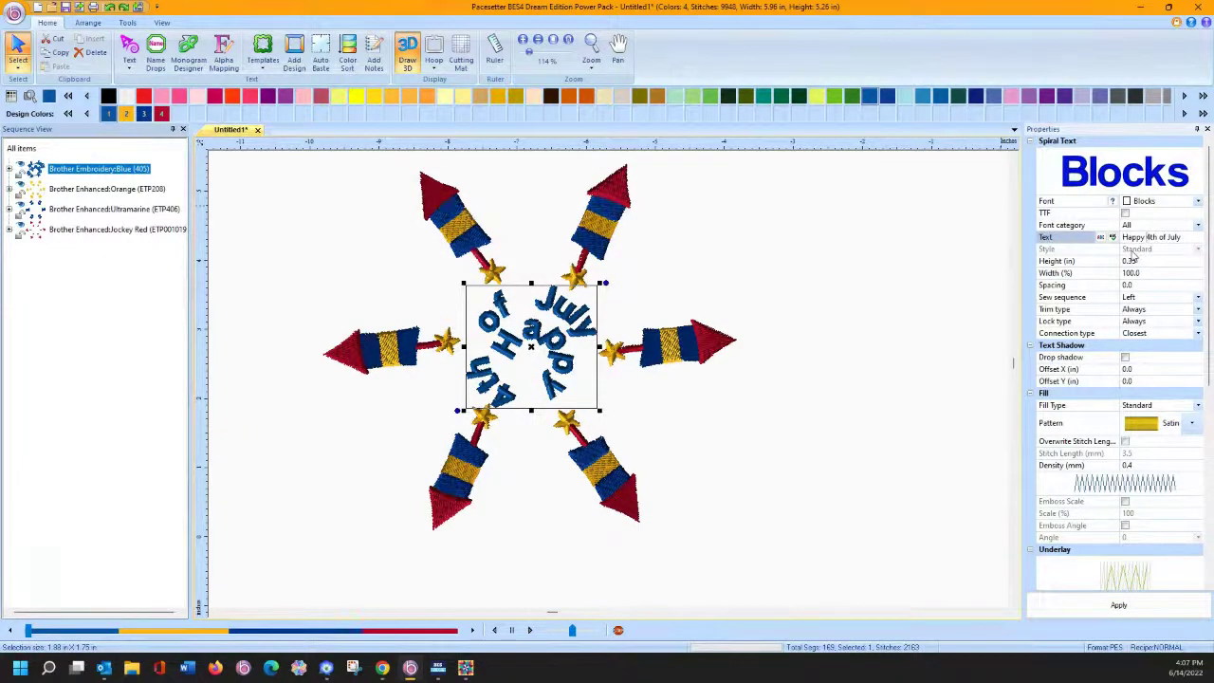
{"action": "type", "text": "-"}
{"action": "type", "text": "-"}
{"action": "left_click", "coordinate": [1118, 605]}
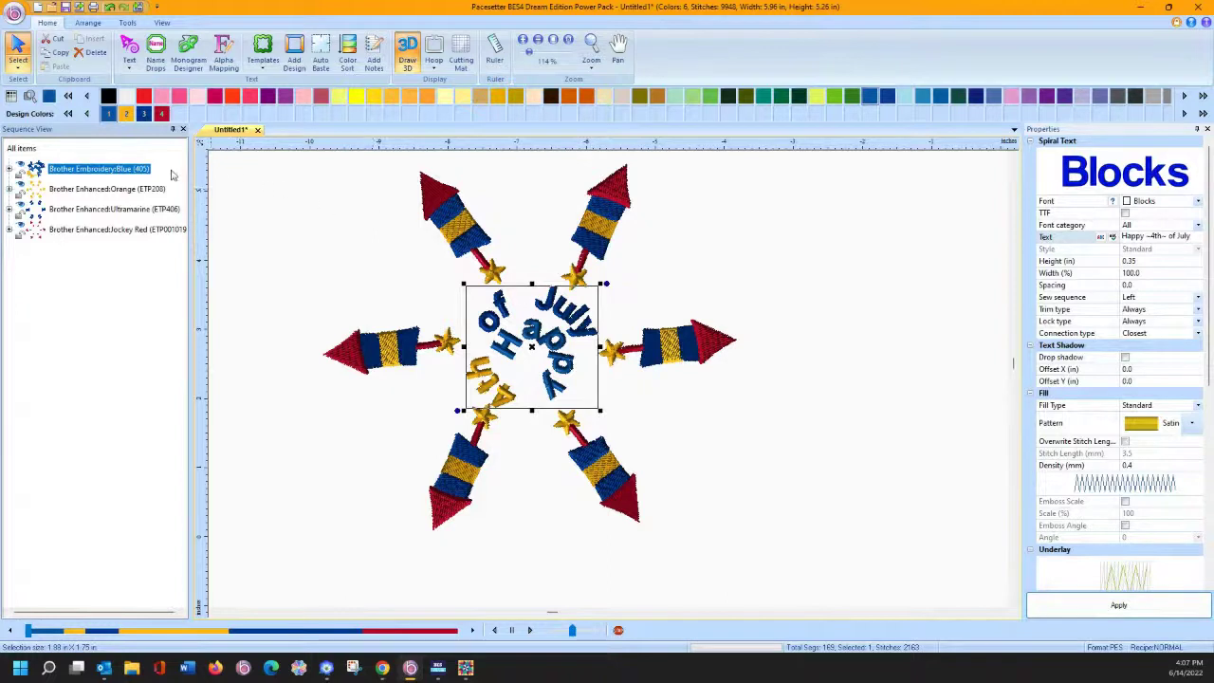
{"action": "left_click", "coordinate": [281, 224]}
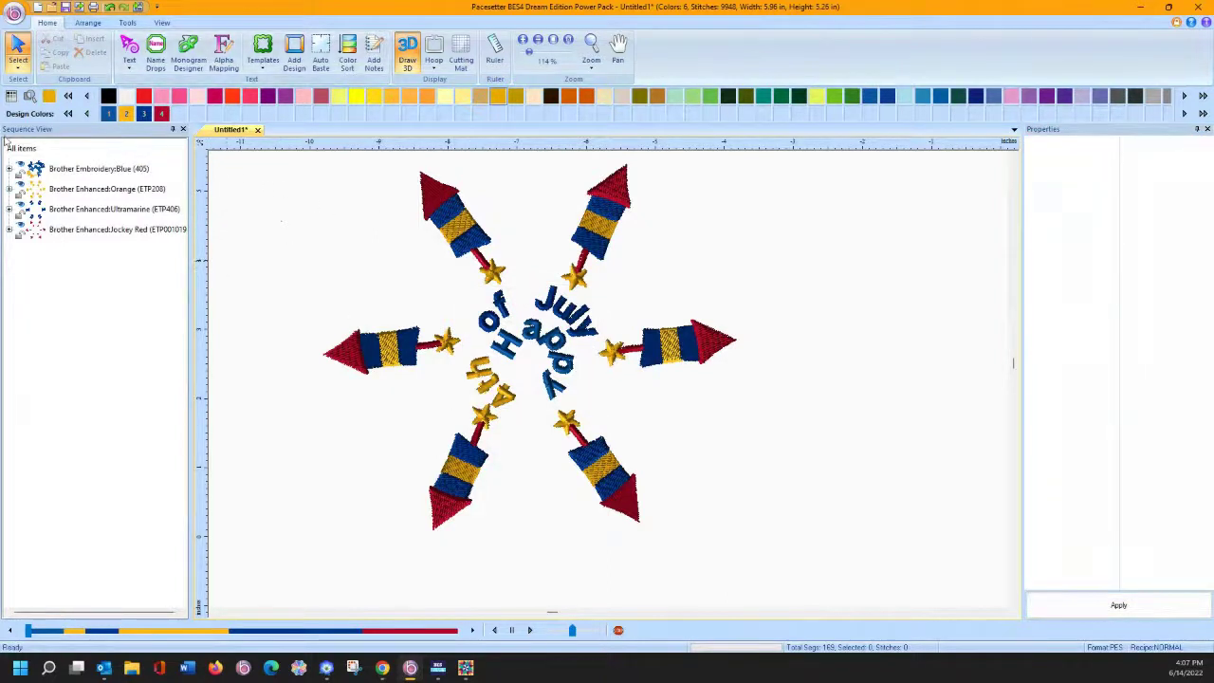
Step: Recolour the text's second colour section, "4th", to the design's Jockey Red
{"action": "left_click", "coordinate": [10, 170]}
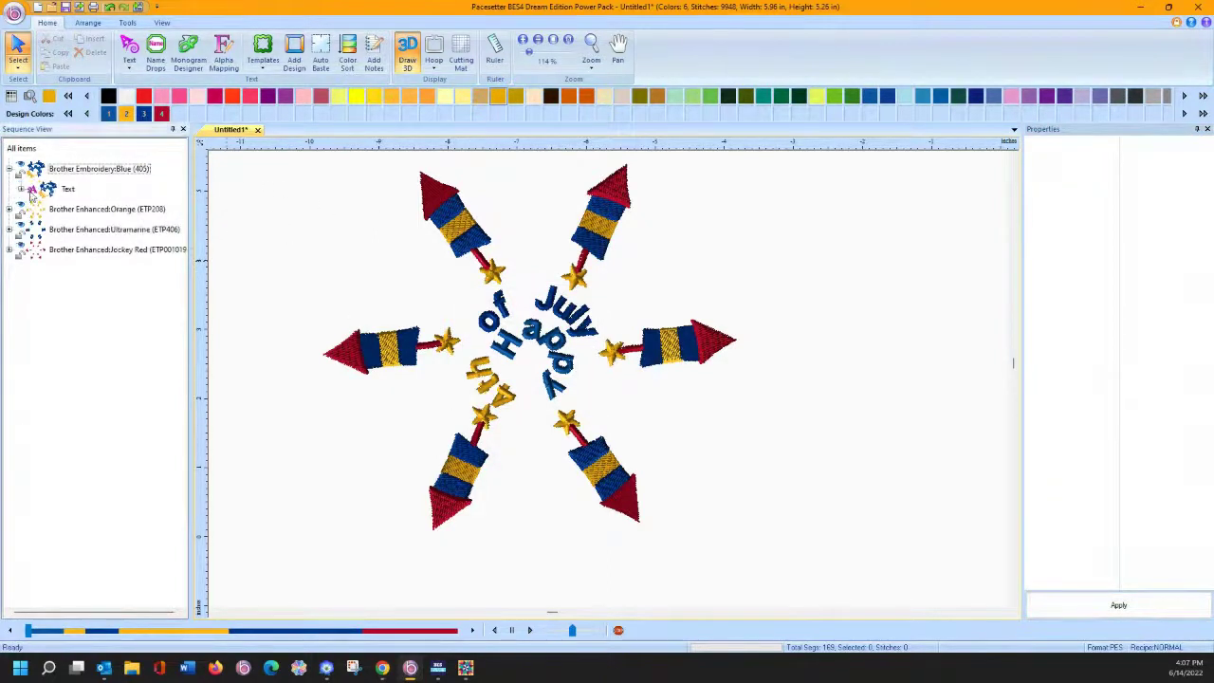
{"action": "left_click", "coordinate": [21, 189]}
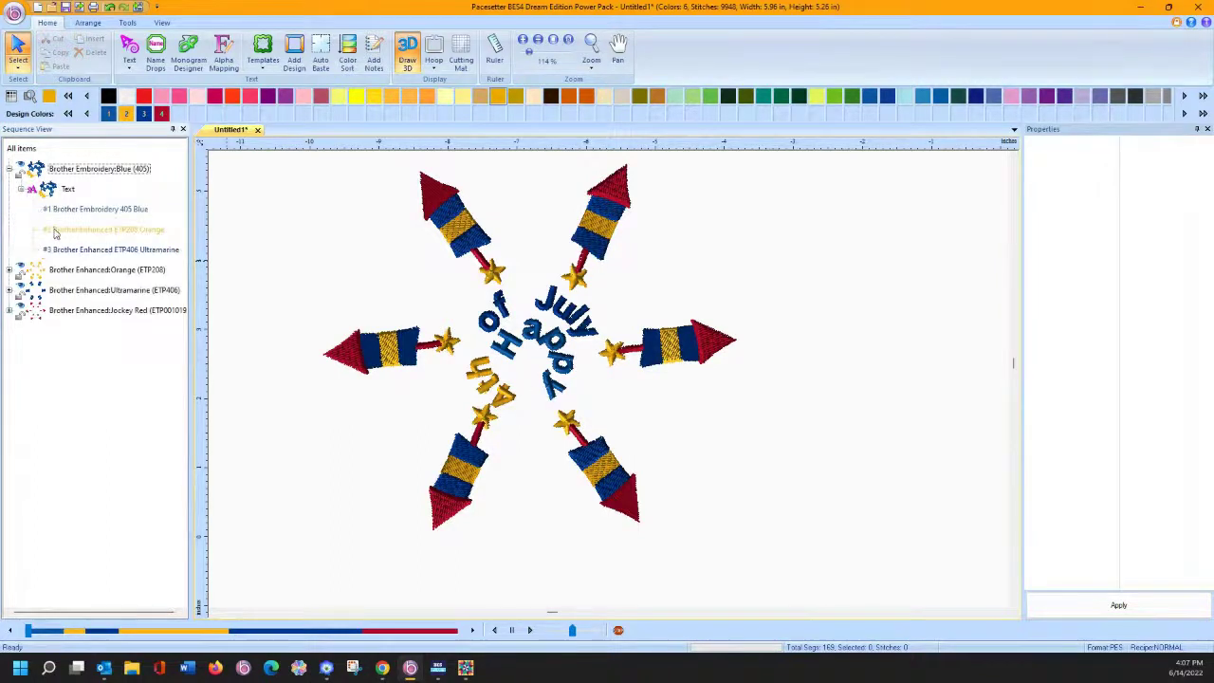
{"action": "left_click", "coordinate": [53, 230]}
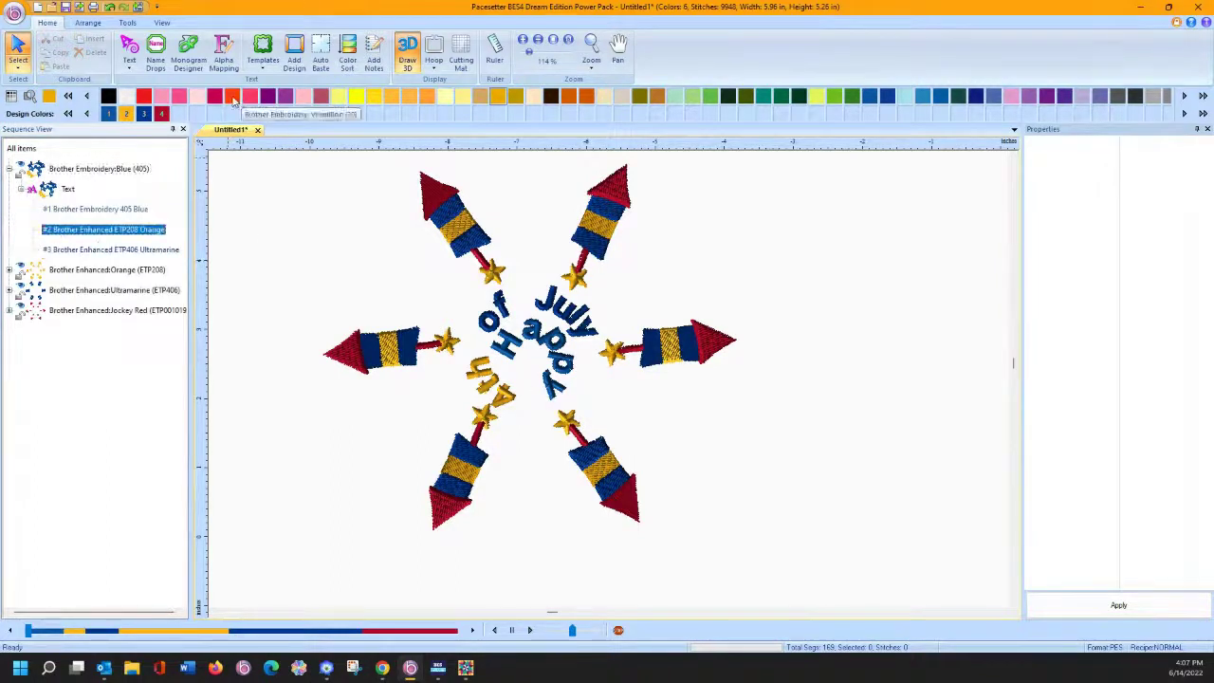
{"action": "left_click", "coordinate": [161, 114]}
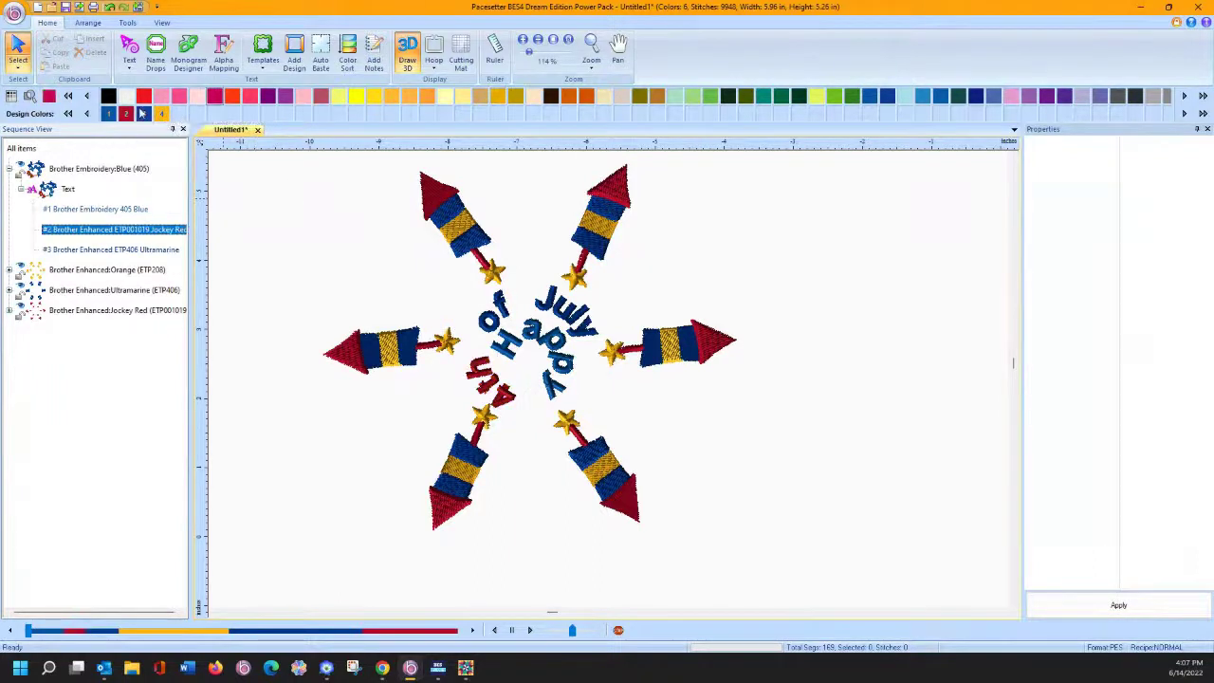
Step: Set the text's first and third colour sections to Brother Embroidery 405 Blue
{"action": "left_click", "coordinate": [85, 209]}
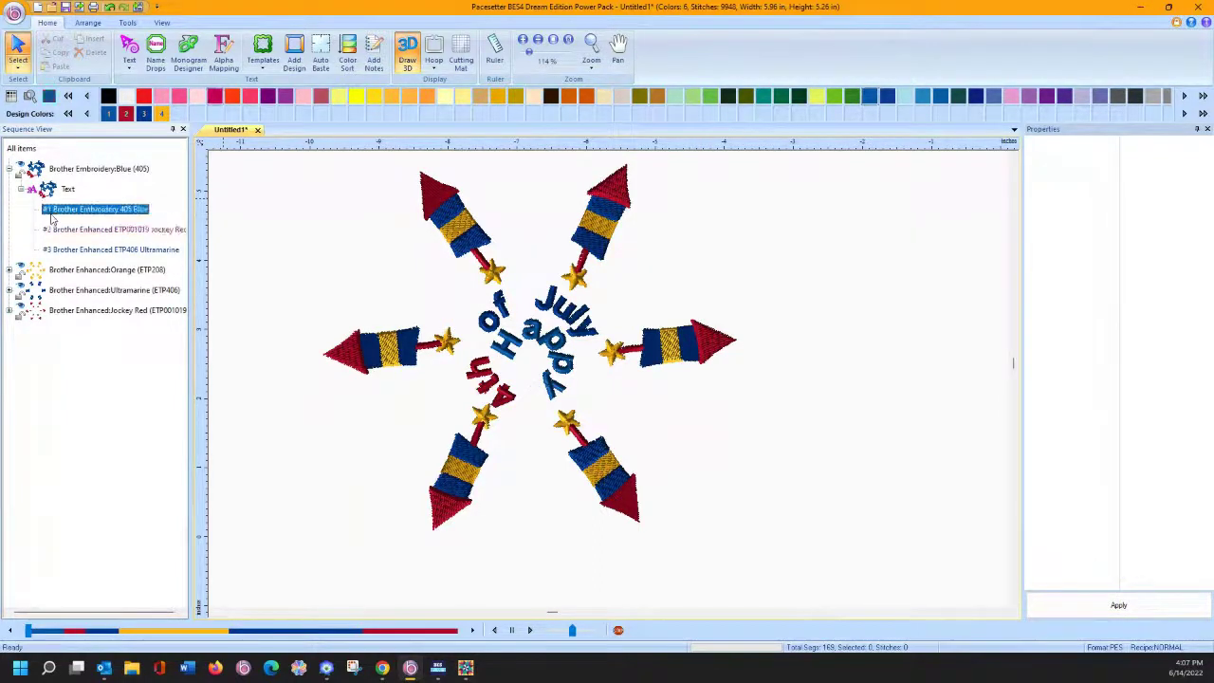
{"action": "left_click", "coordinate": [83, 250], "text": "ctrl"}
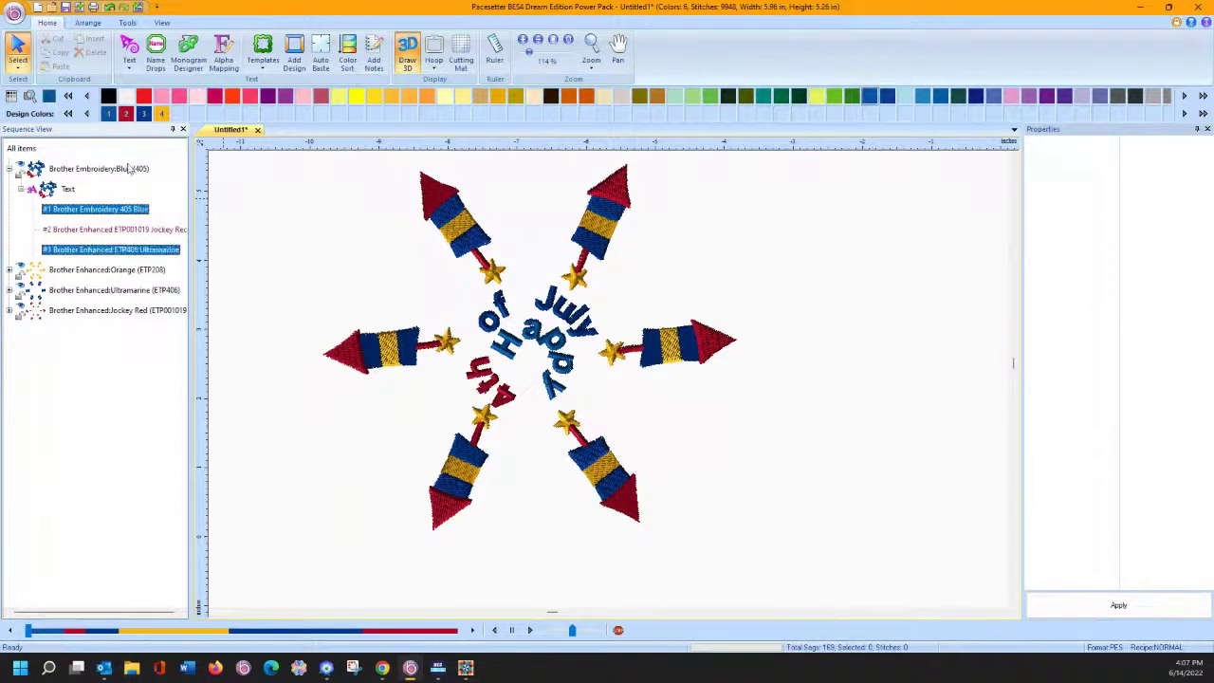
{"action": "left_click", "coordinate": [109, 114]}
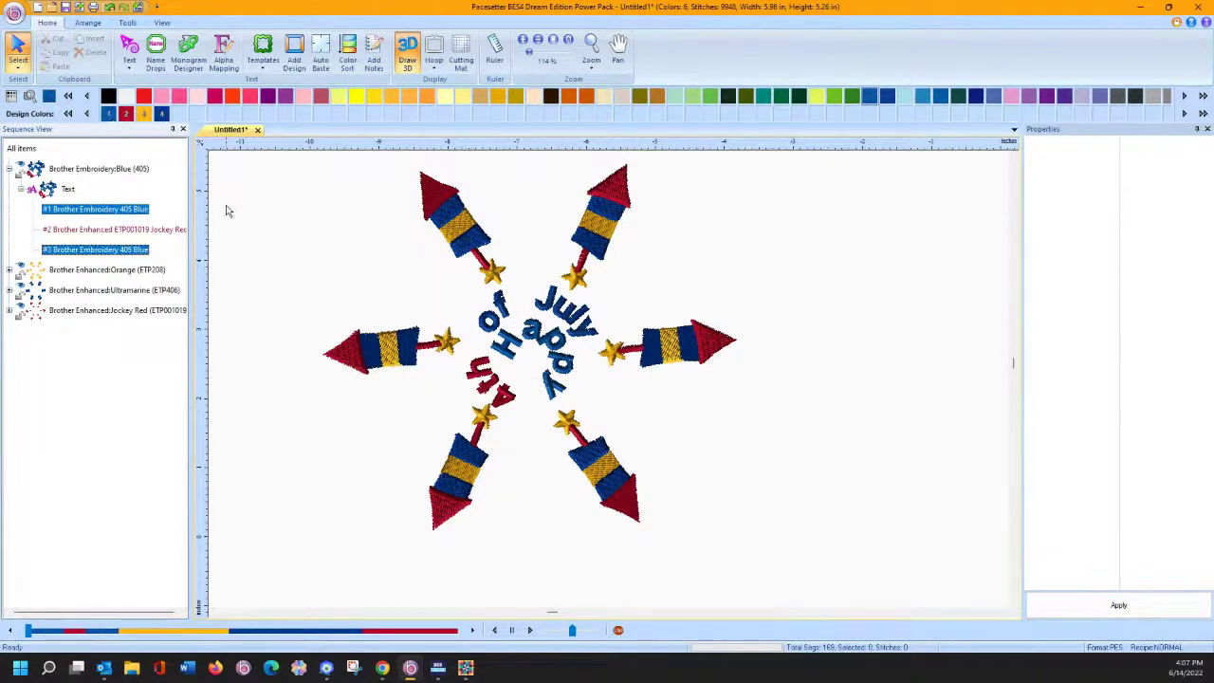
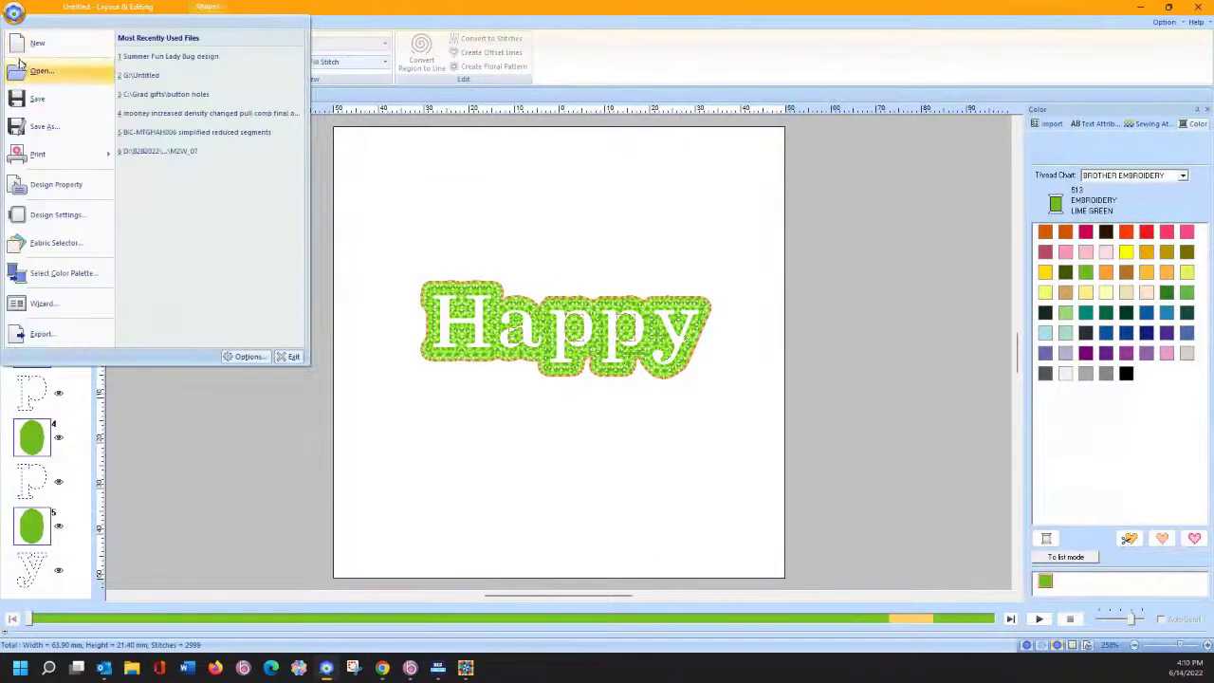
Step: In a new design, discarding the current one, draw an ellipse about 71 by 41 mm and set its region to Fill Stitch
{"action": "left_click", "coordinate": [21, 48]}
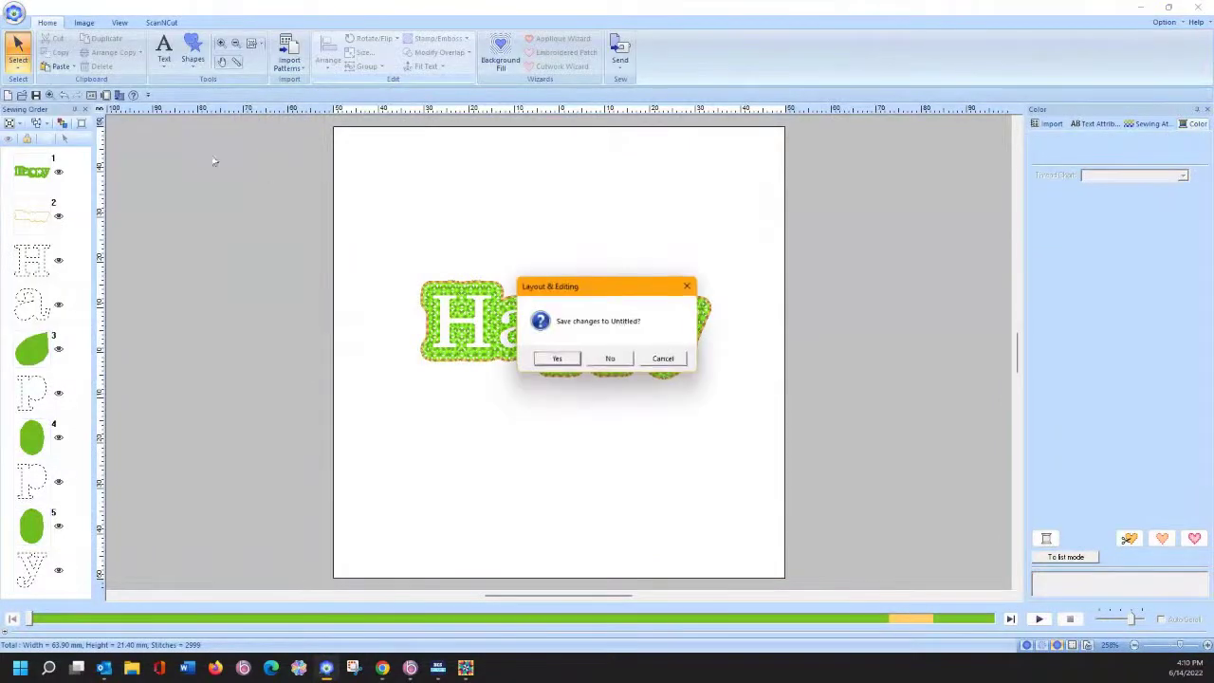
{"action": "left_click", "coordinate": [613, 360]}
{"action": "left_click", "coordinate": [192, 53]}
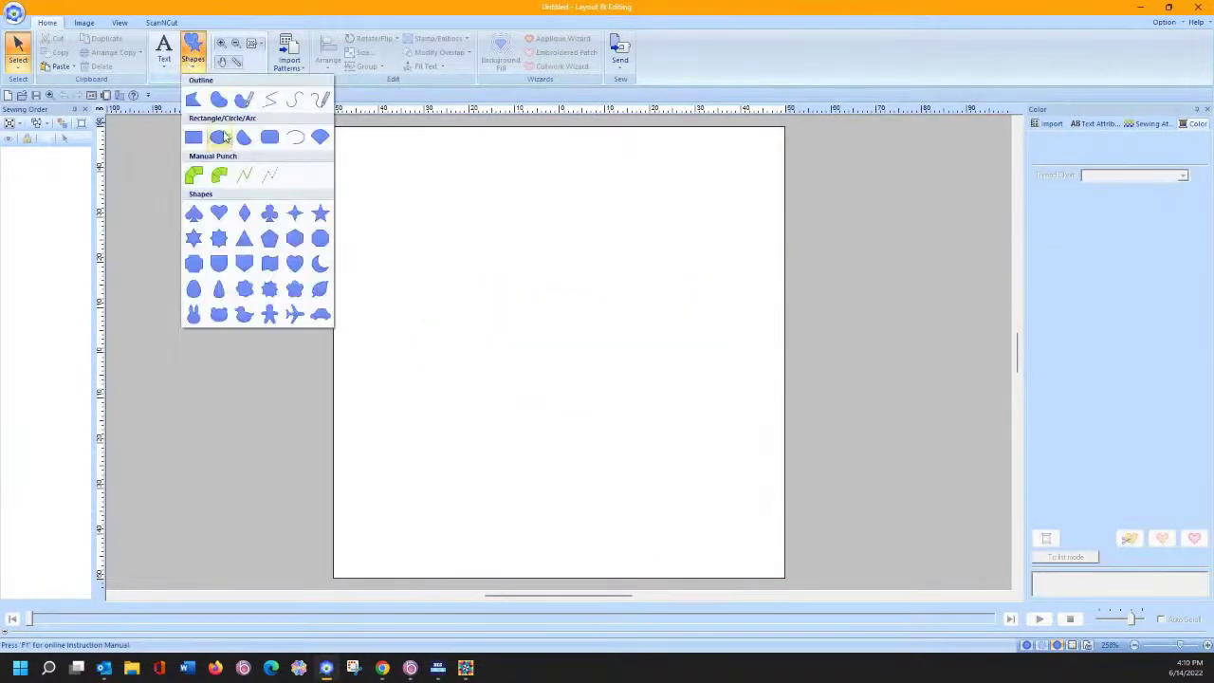
{"action": "left_click", "coordinate": [225, 138]}
{"action": "left_click_drag", "start_coordinate": [392, 249], "coordinate": [707, 426]}
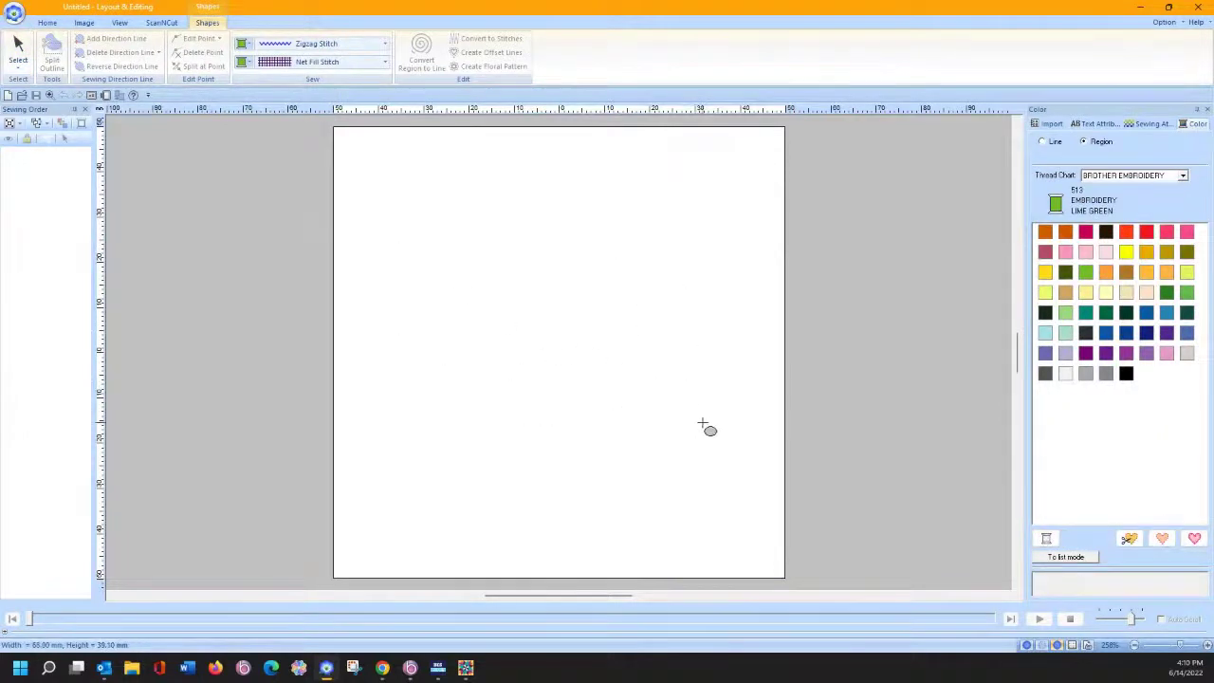
{"action": "left_click", "coordinate": [305, 63]}
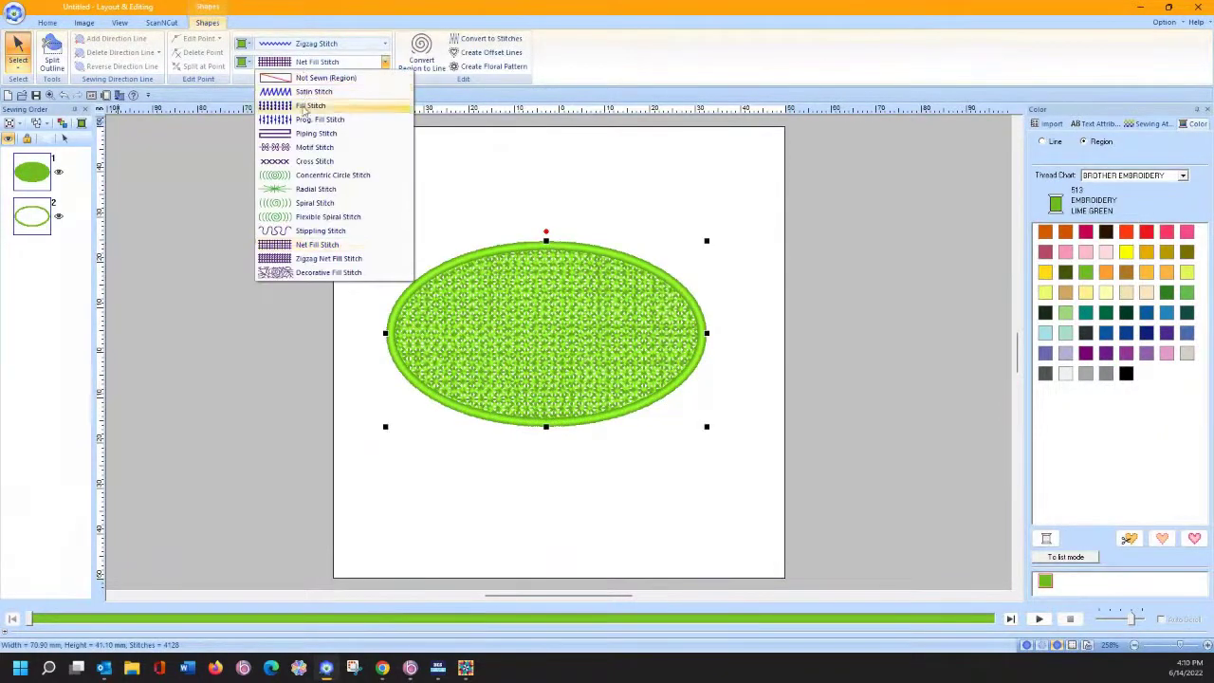
{"action": "left_click", "coordinate": [308, 105]}
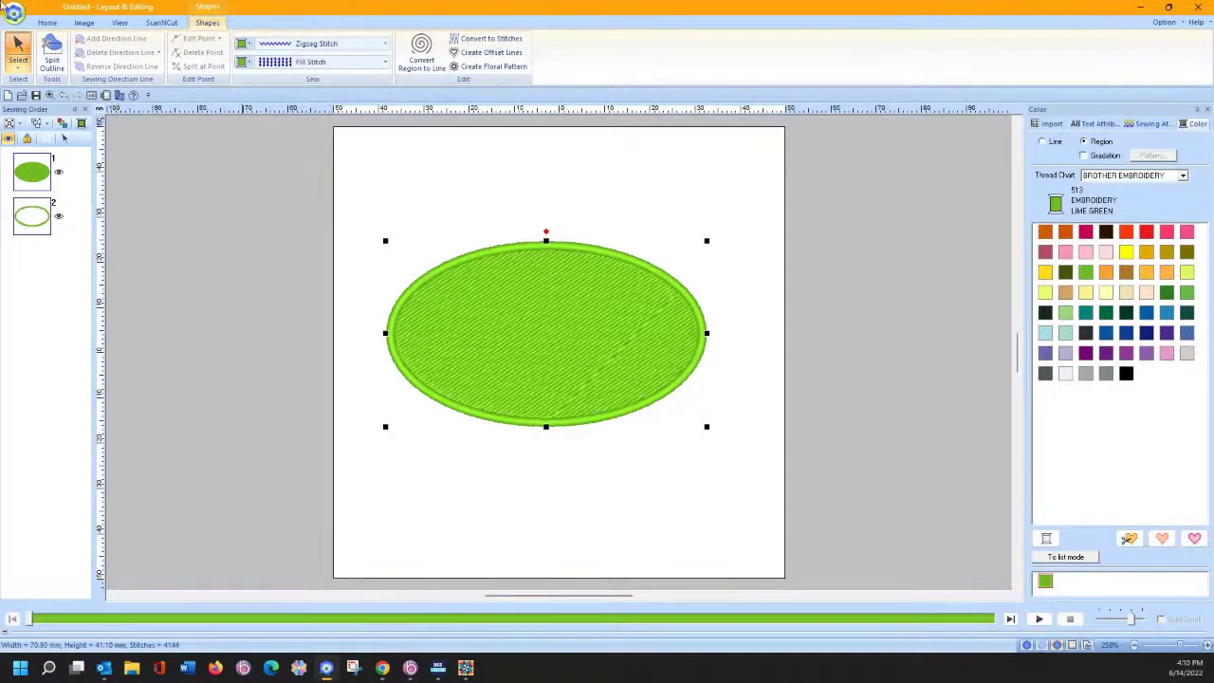
Step: Add the text "ABC" and move it to overlap the middle of the ellipse's lower edge, and deselect it
{"action": "left_click", "coordinate": [48, 21]}
{"action": "left_click", "coordinate": [163, 55]}
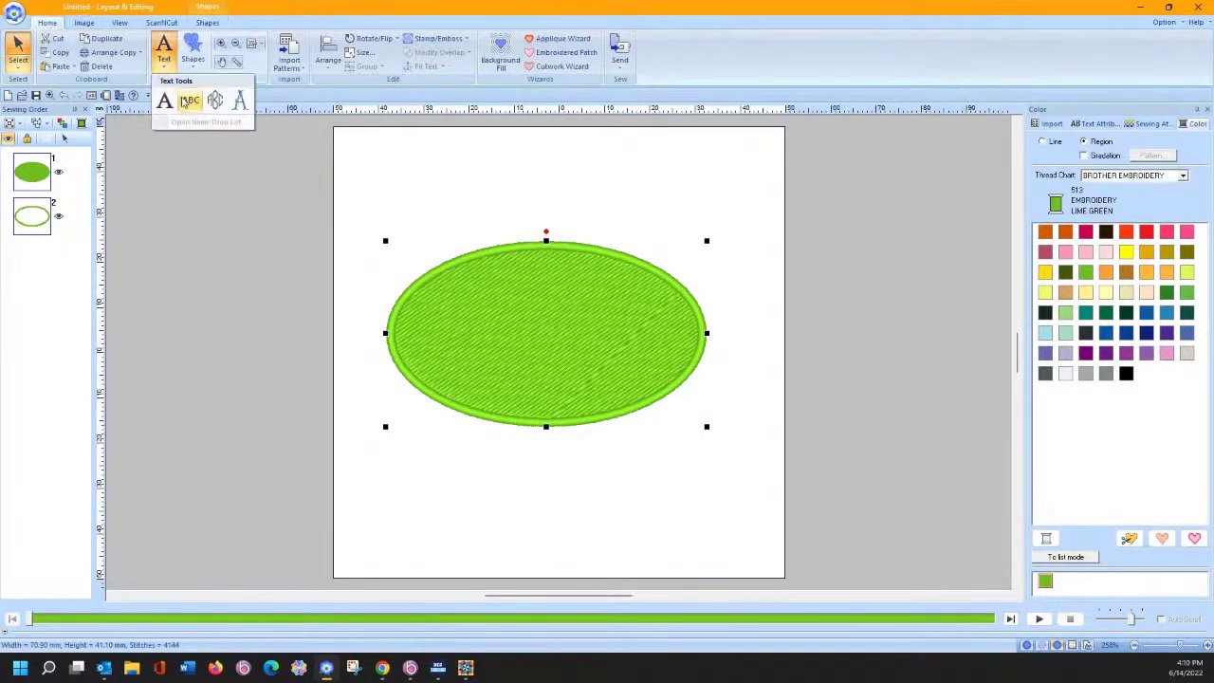
{"action": "left_click", "coordinate": [165, 100]}
{"action": "left_click", "coordinate": [453, 409]}
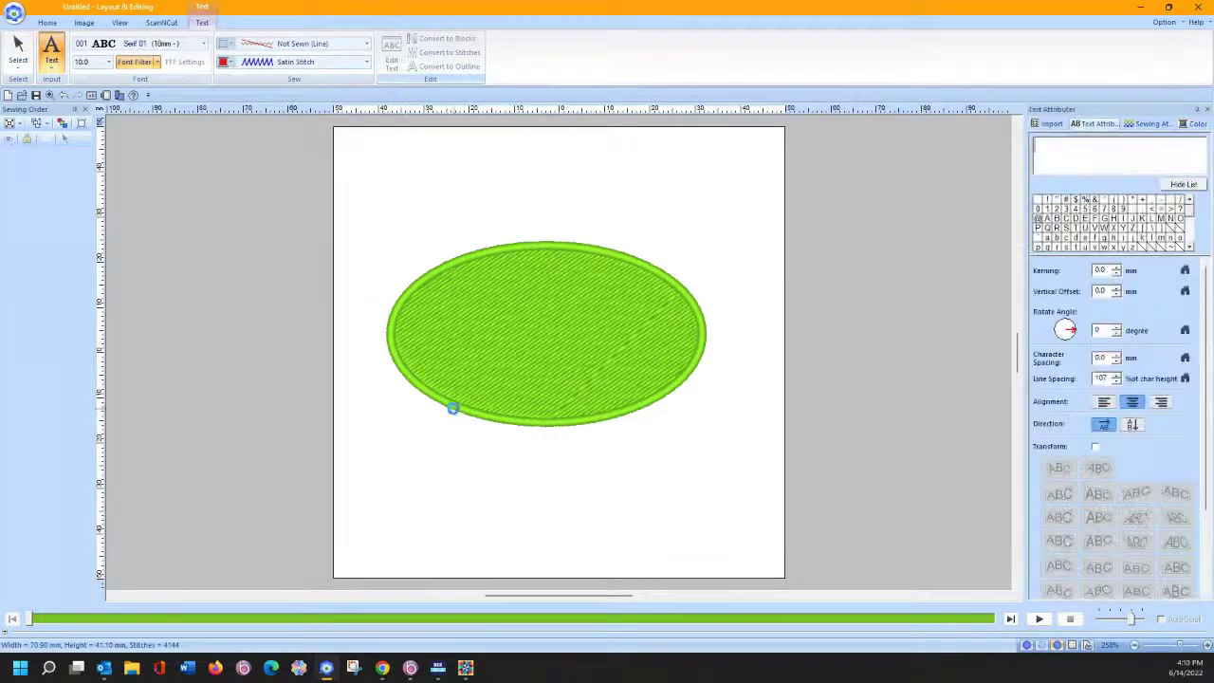
{"action": "type", "text": "ABC"}
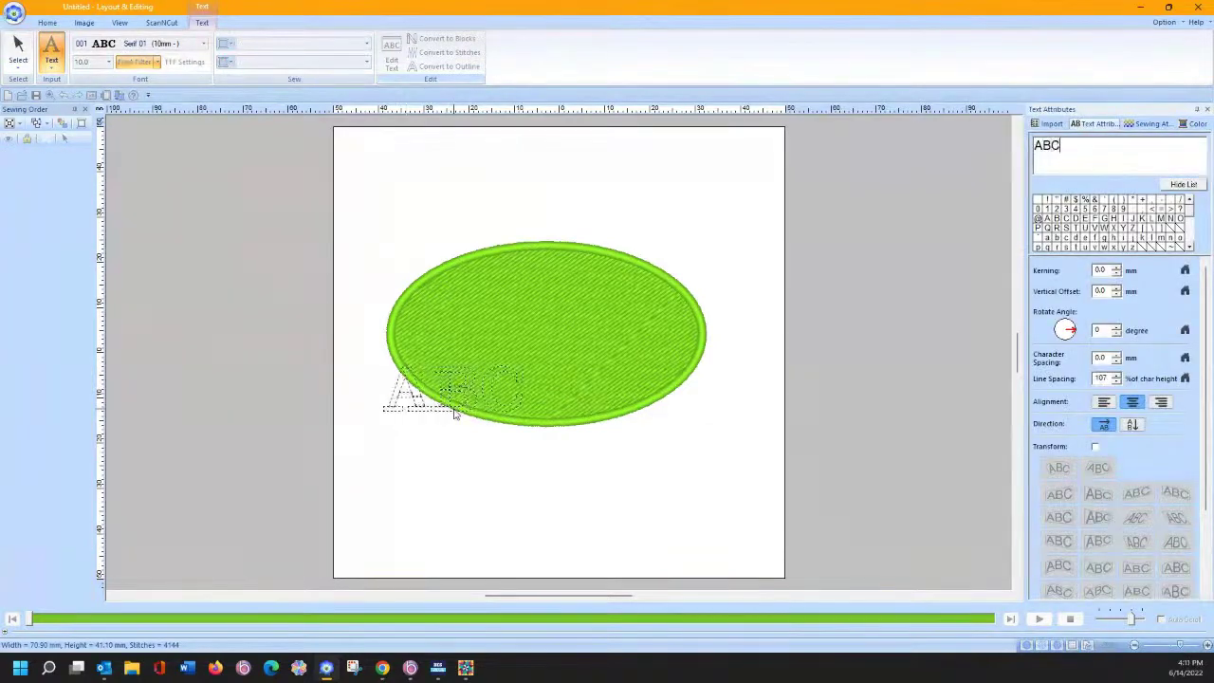
{"action": "key", "text": "Return"}
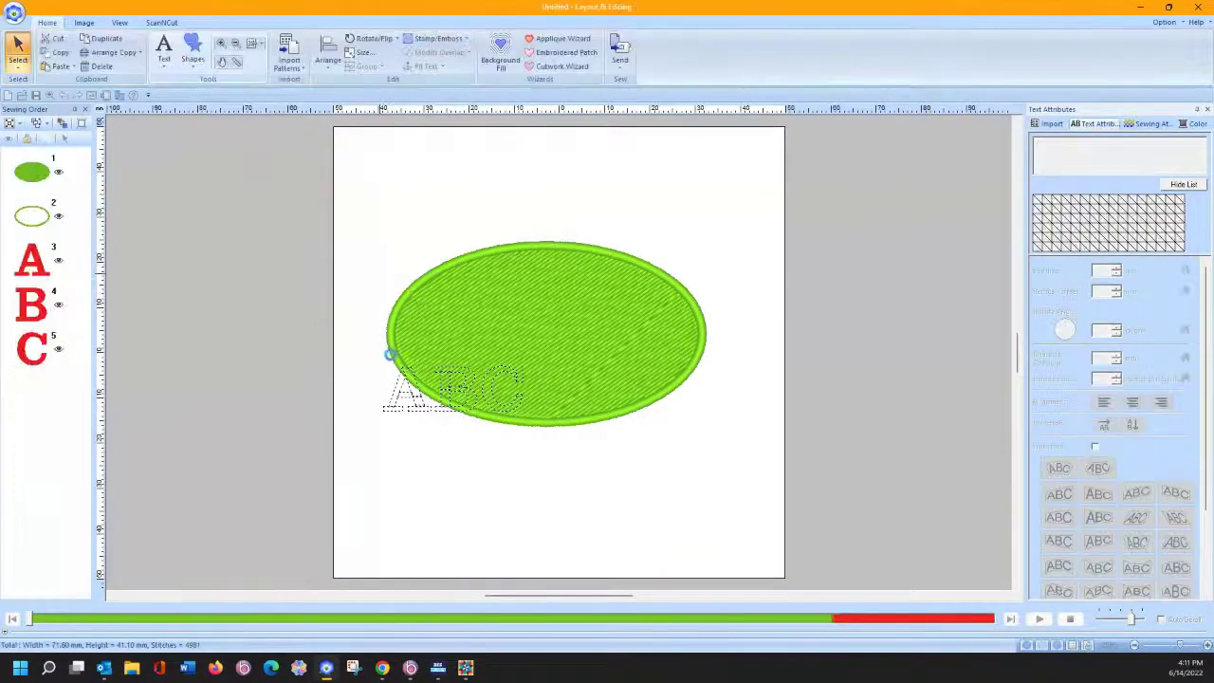
{"action": "left_click_drag", "start_coordinate": [409, 380], "coordinate": [510, 414]}
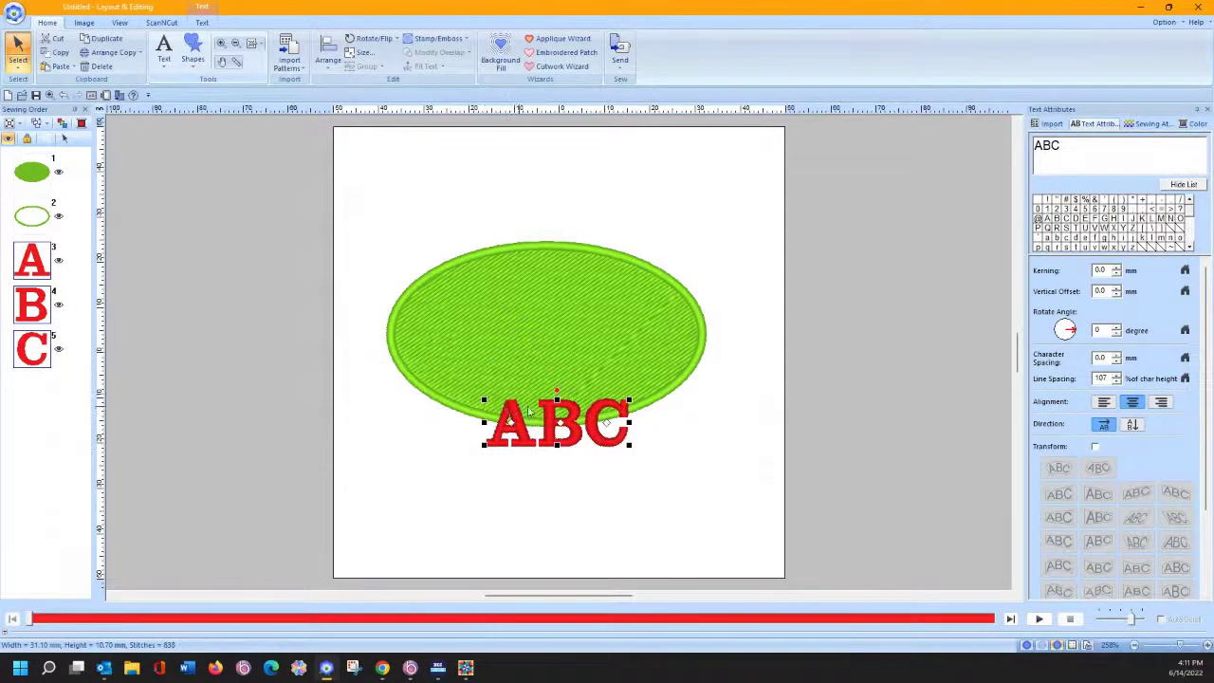
{"action": "left_click", "coordinate": [691, 411]}
Step: Export the ellipse and lettering design as a Husqvarna/Viking .HUS file named test
{"action": "left_click", "coordinate": [13, 12]}
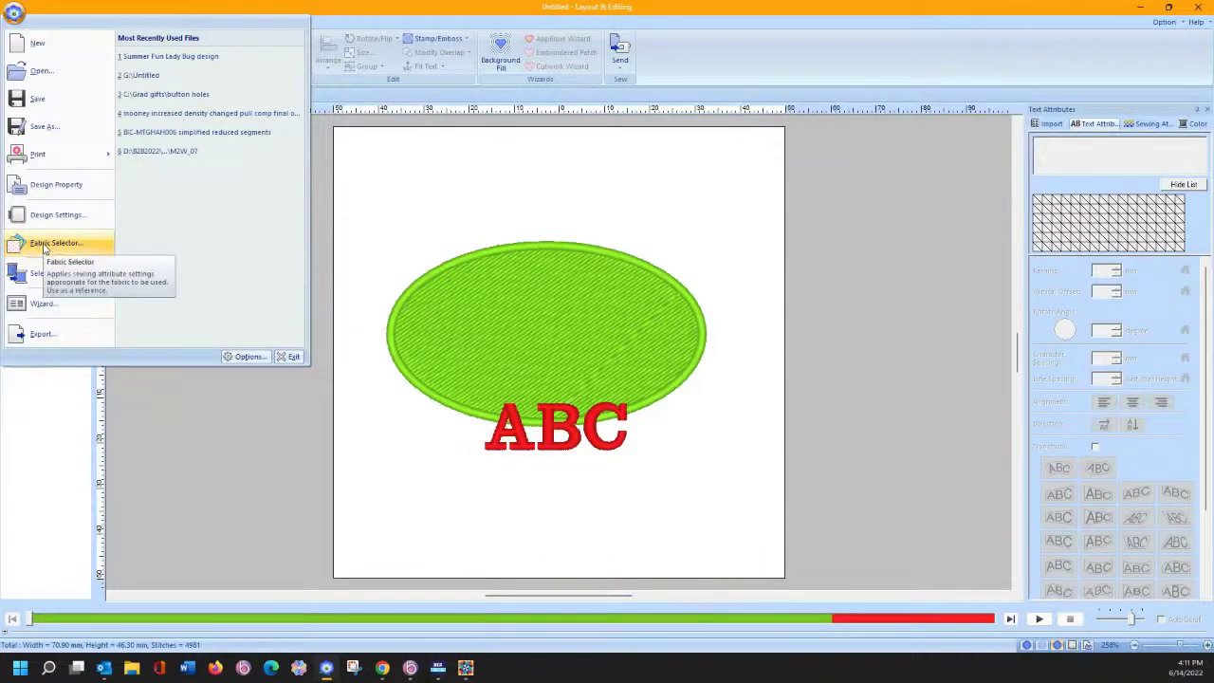
{"action": "left_click", "coordinate": [68, 336]}
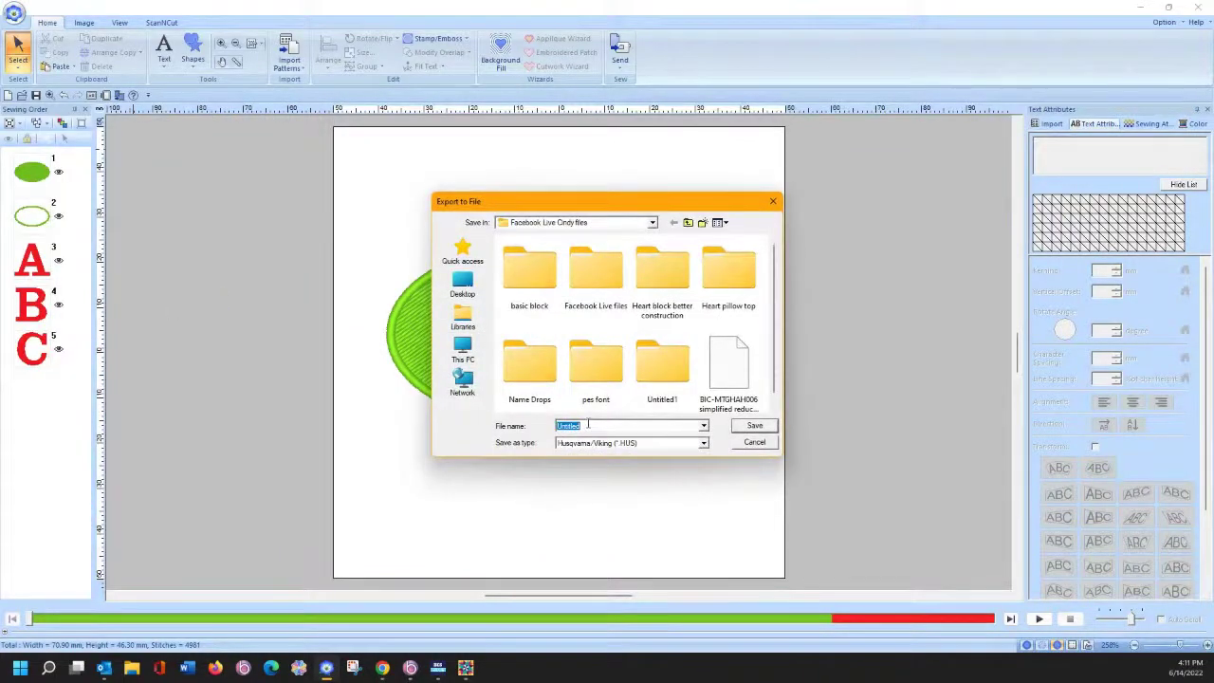
{"action": "type", "text": "test"}
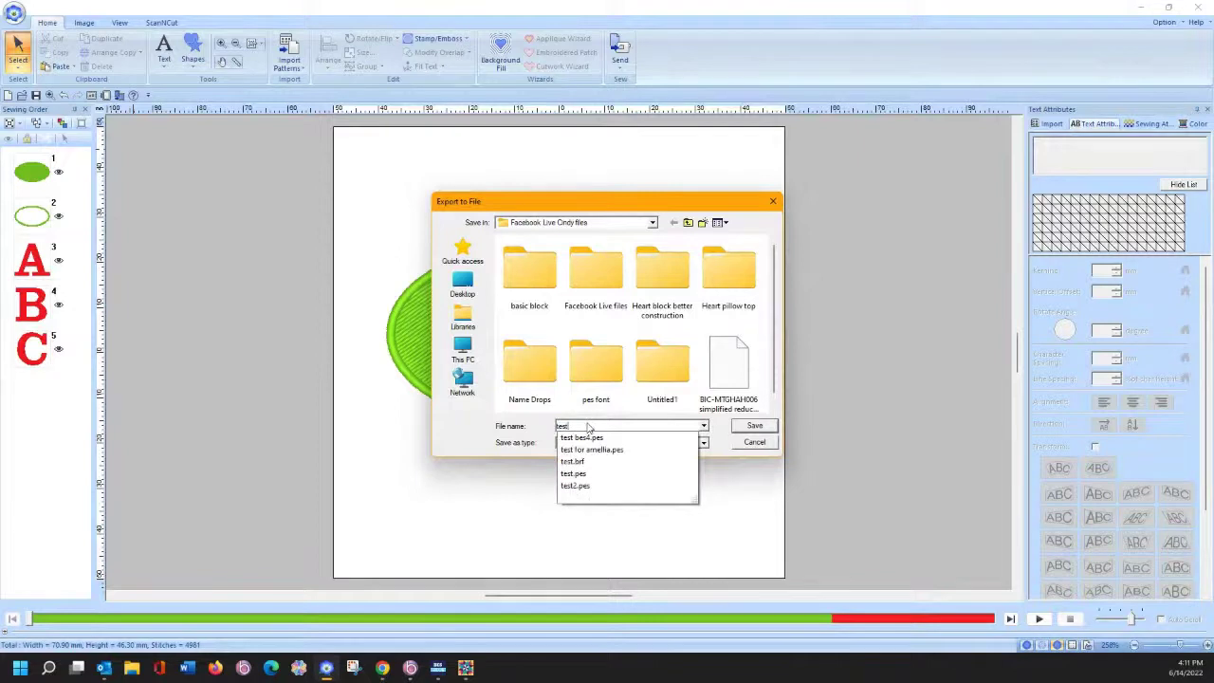
{"action": "left_click", "coordinate": [754, 425]}
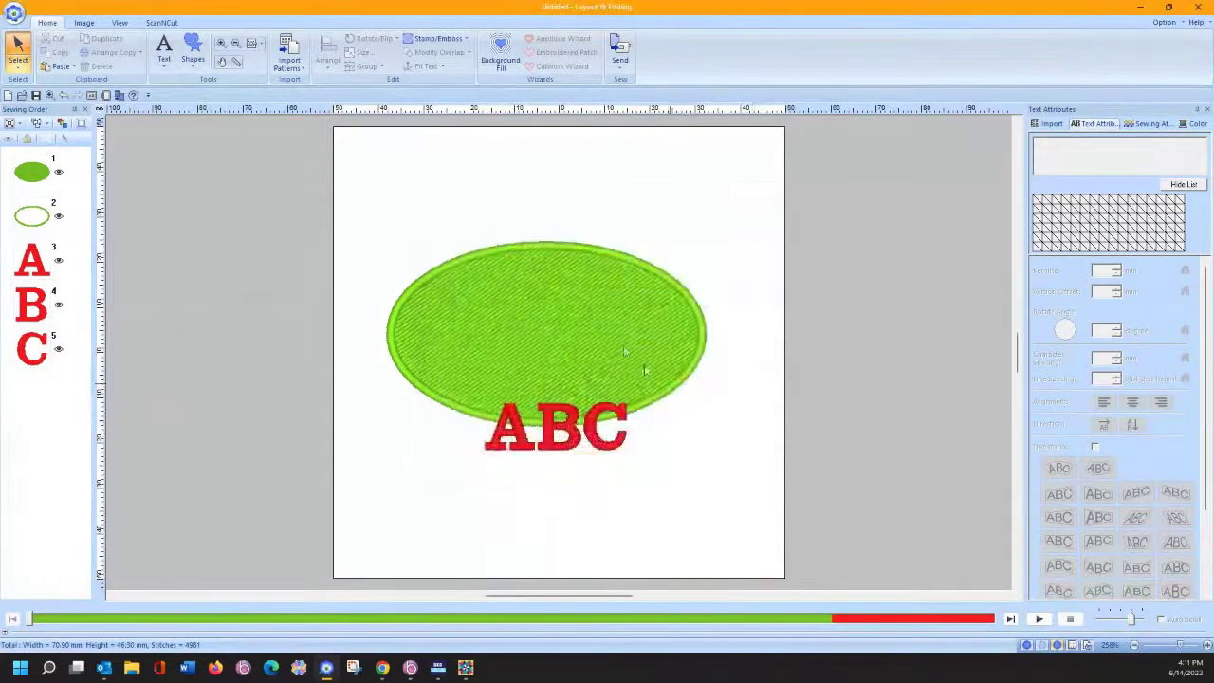
Step: Start a new blank design without saving changes to the current one
{"action": "left_click", "coordinate": [9, 95]}
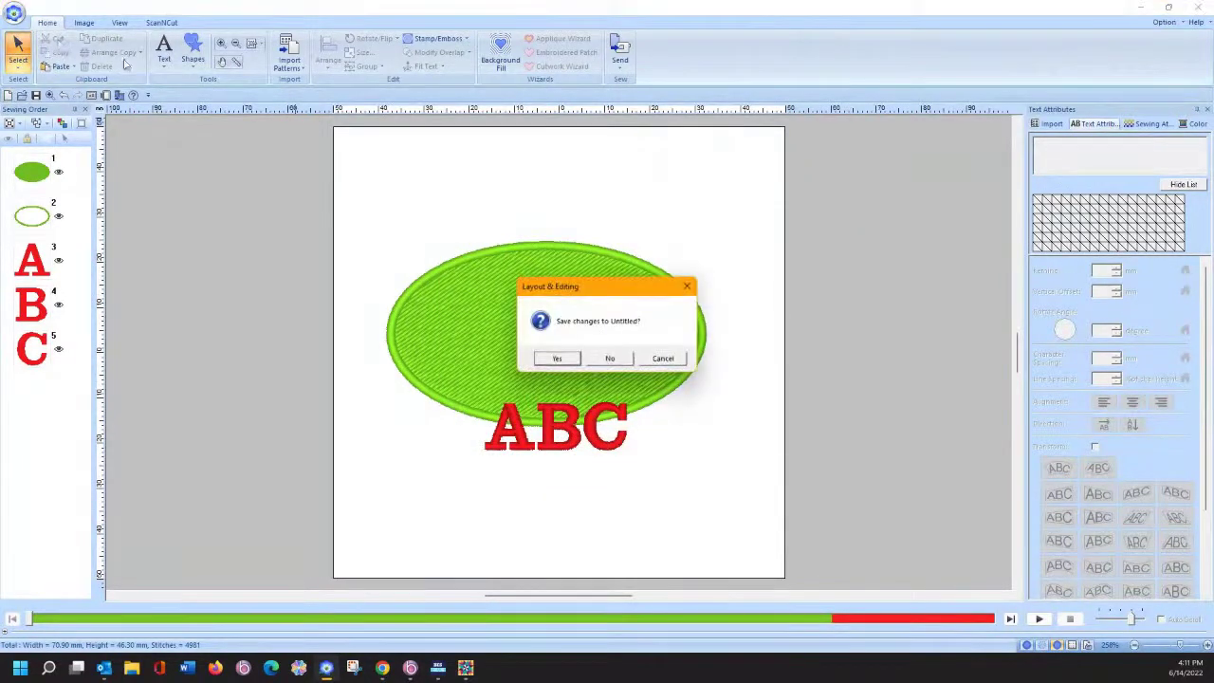
{"action": "left_click", "coordinate": [610, 359]}
{"action": "left_click", "coordinate": [13, 13]}
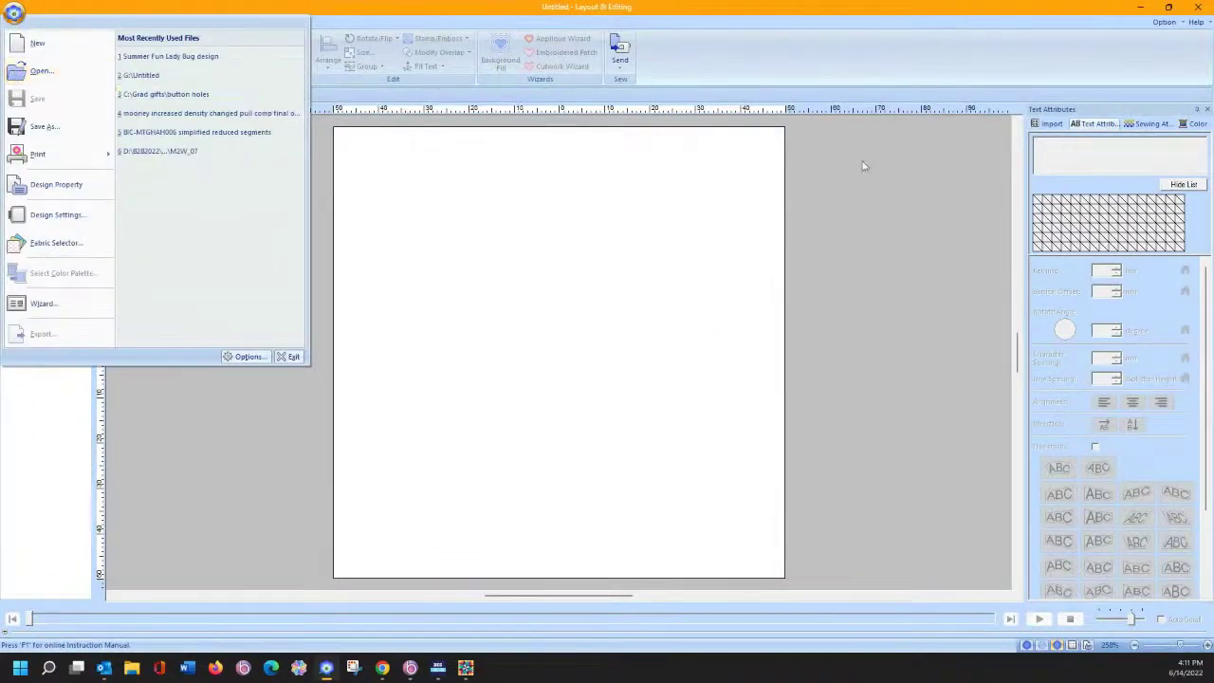
{"action": "left_click", "coordinate": [995, 231]}
Step: Set the design import source to the Facebook Live folder on drive D where the HUS file was exported
{"action": "left_click", "coordinate": [1052, 124]}
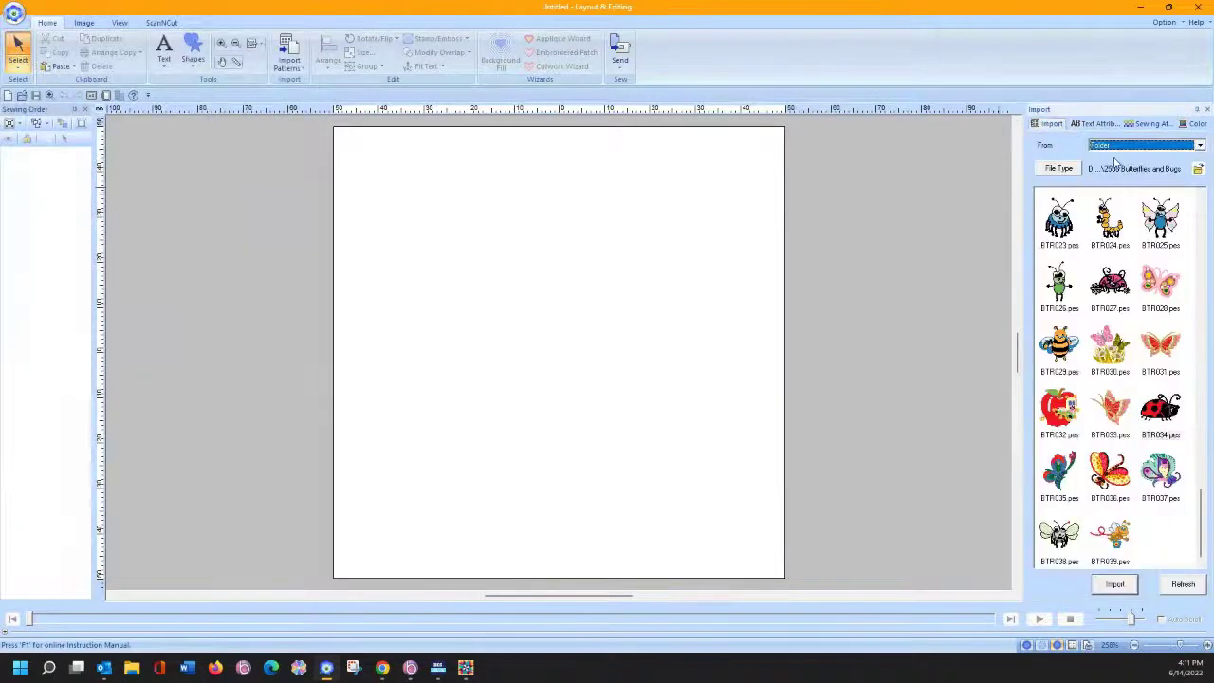
{"action": "left_click", "coordinate": [1197, 167]}
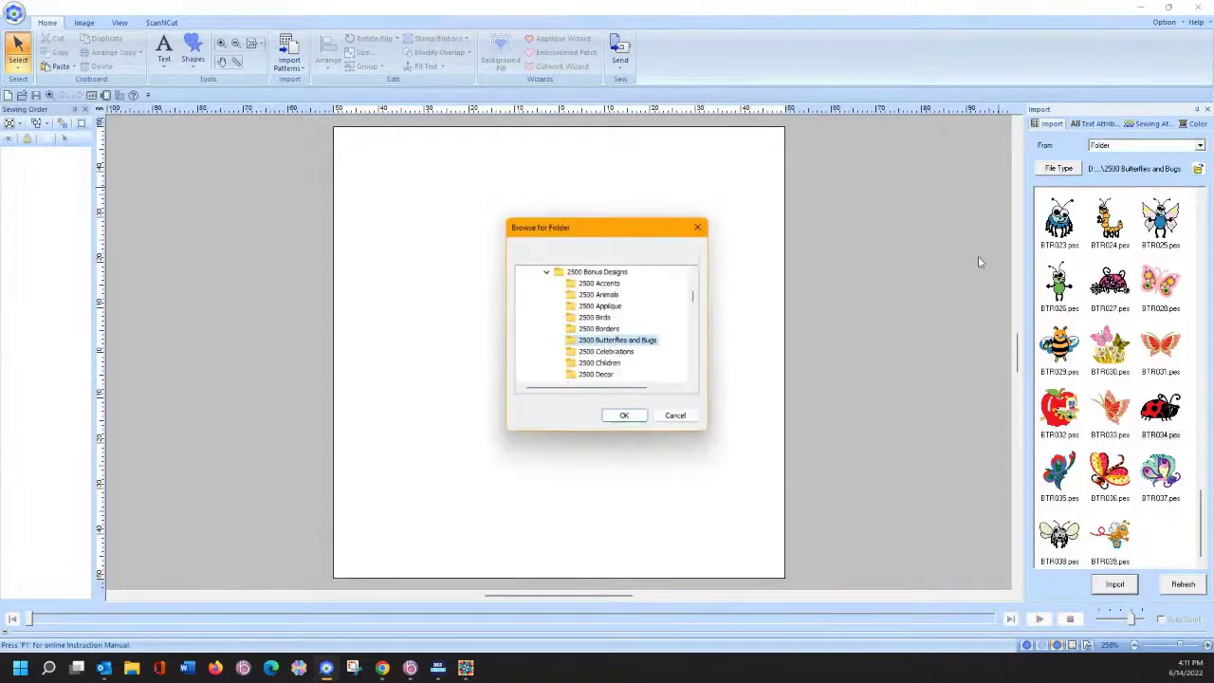
{"action": "left_click", "coordinate": [546, 272]}
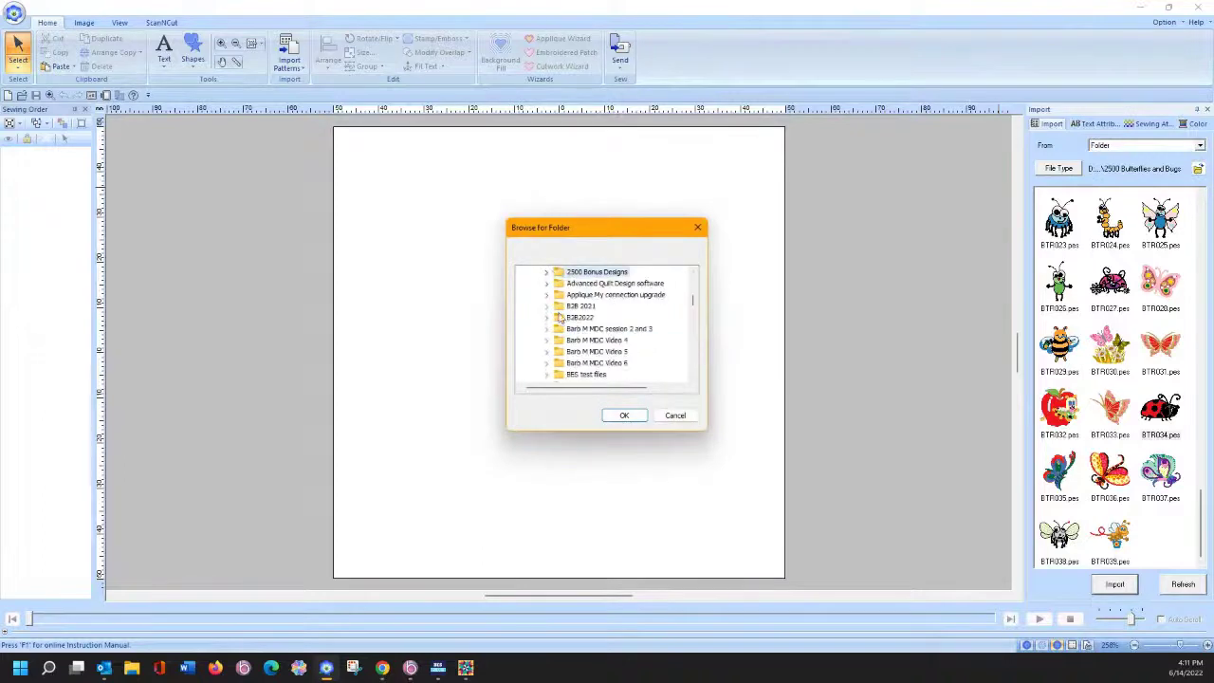
{"action": "scroll", "coordinate": [560, 319], "scroll_direction": "down", "scroll_amount": 2}
{"action": "scroll", "coordinate": [561, 319], "scroll_direction": "down", "scroll_amount": 5}
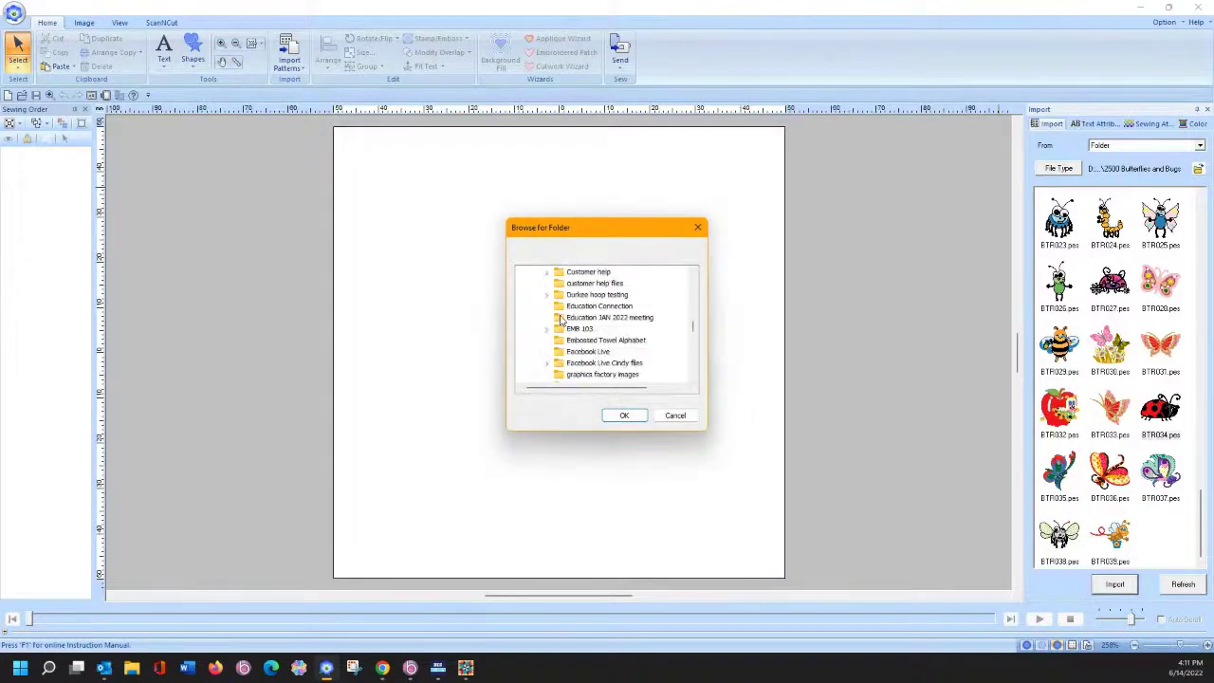
{"action": "left_click", "coordinate": [562, 364]}
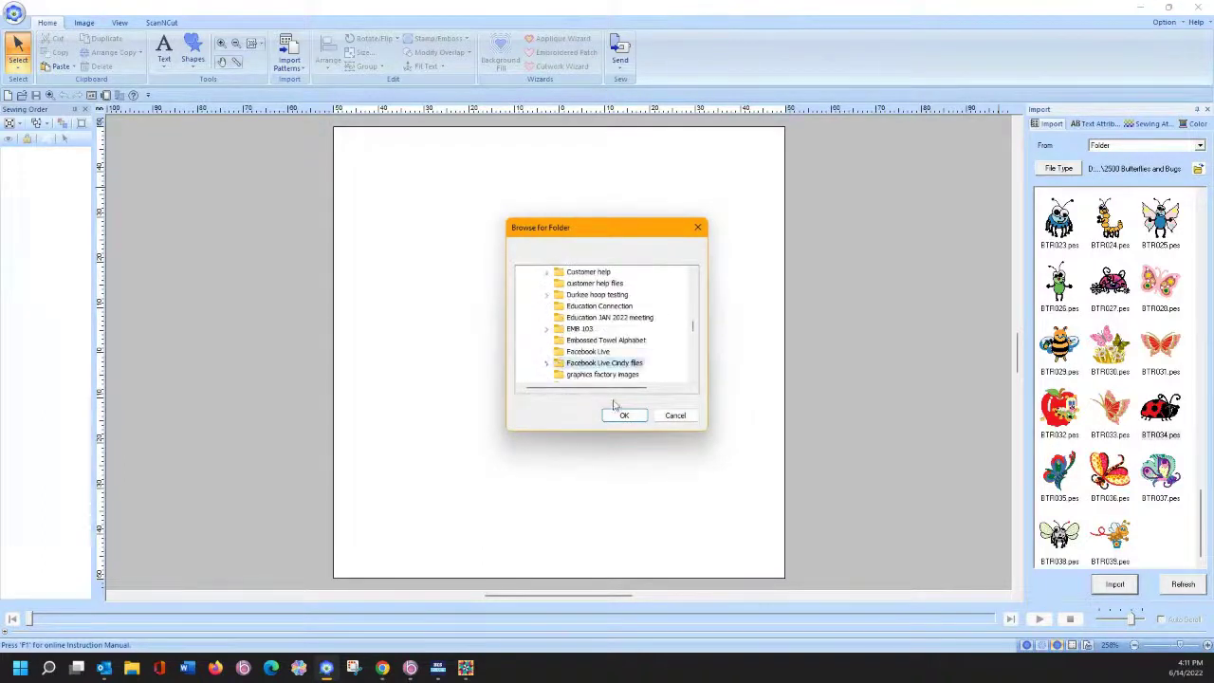
{"action": "left_click", "coordinate": [624, 415]}
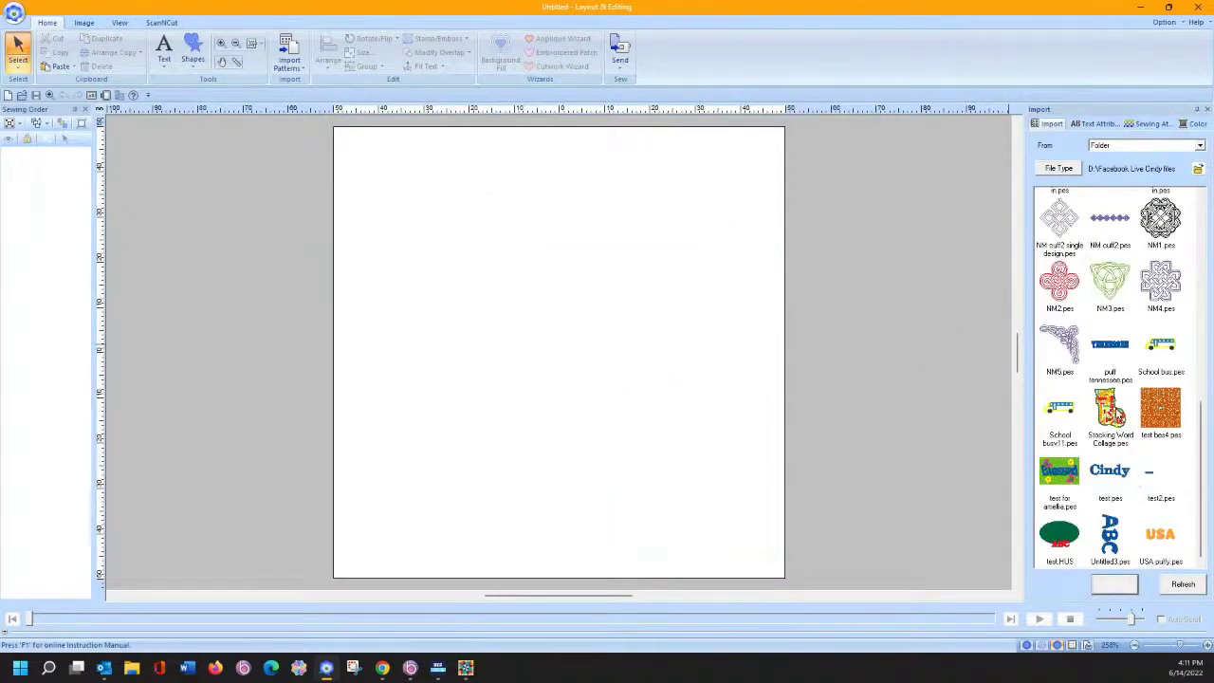
Step: Find test.HUS among the folder's designs and import it onto the design page
{"action": "scroll", "coordinate": [1122, 441], "scroll_direction": "up", "scroll_amount": 3}
{"action": "scroll", "coordinate": [1117, 409], "scroll_direction": "up", "scroll_amount": 6}
{"action": "scroll", "coordinate": [1116, 405], "scroll_direction": "down", "scroll_amount": 7}
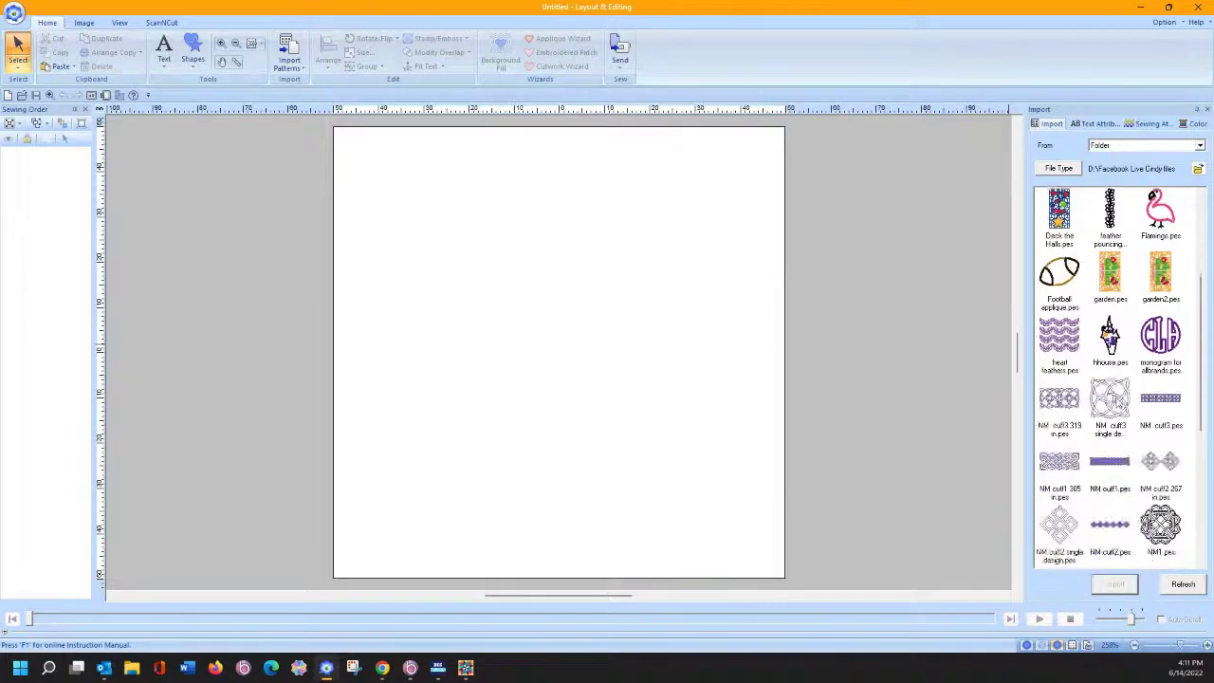
{"action": "scroll", "coordinate": [1115, 402], "scroll_direction": "down", "scroll_amount": 2}
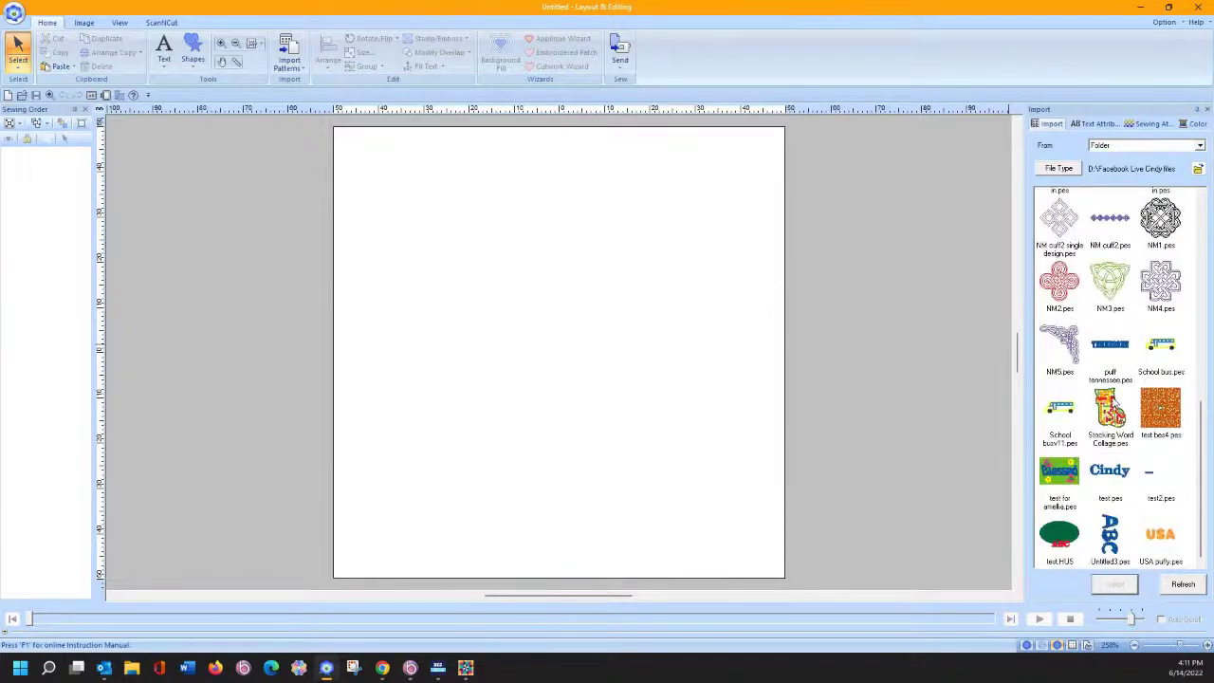
{"action": "double_click", "coordinate": [1059, 535]}
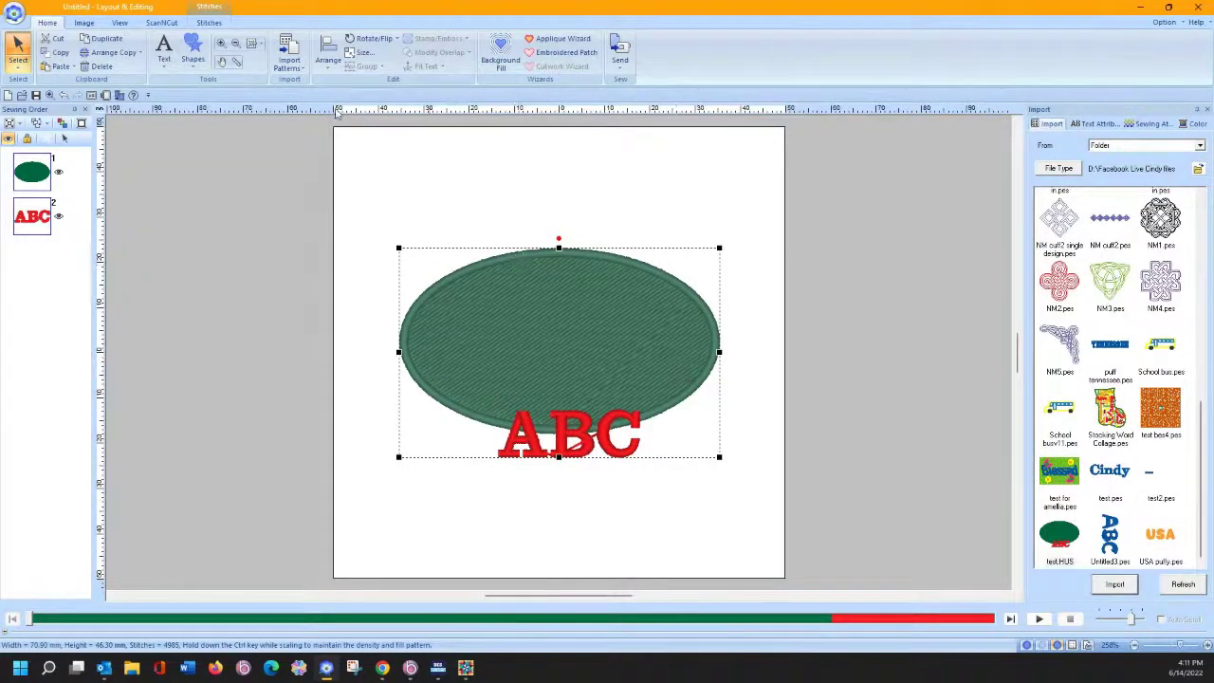
Step: Divide the imported stitch design by color to separate the ellipse from the ABC lettering
{"action": "left_click", "coordinate": [215, 22]}
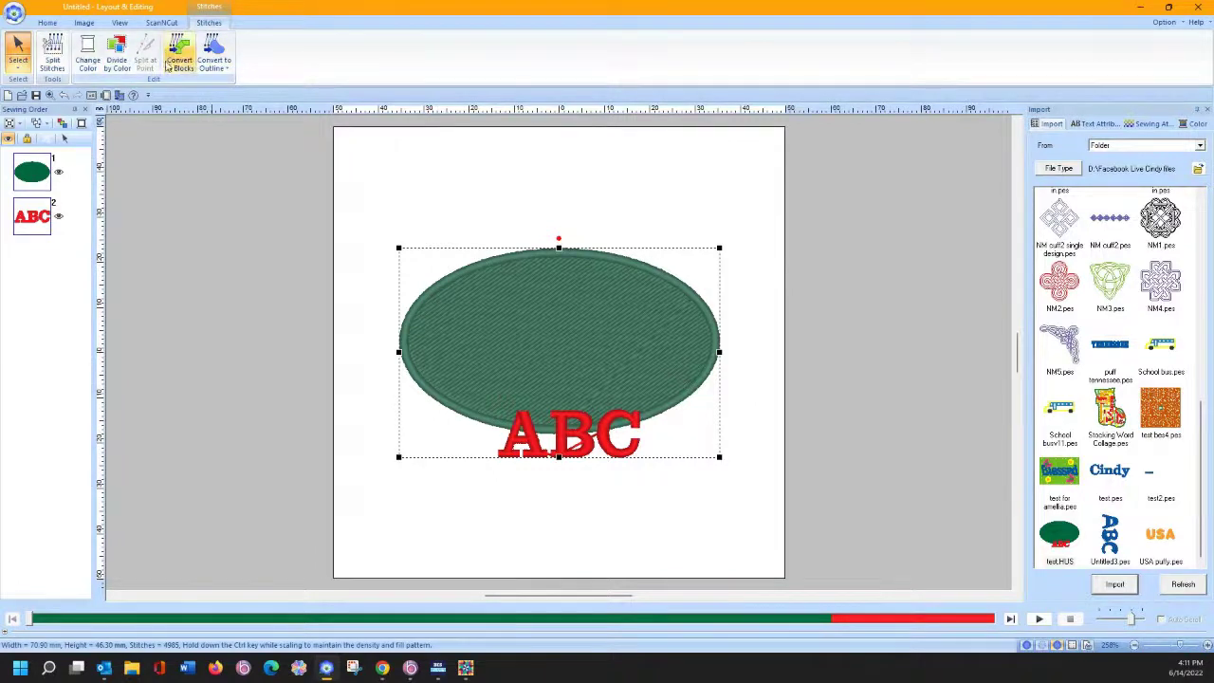
{"action": "left_click", "coordinate": [121, 61]}
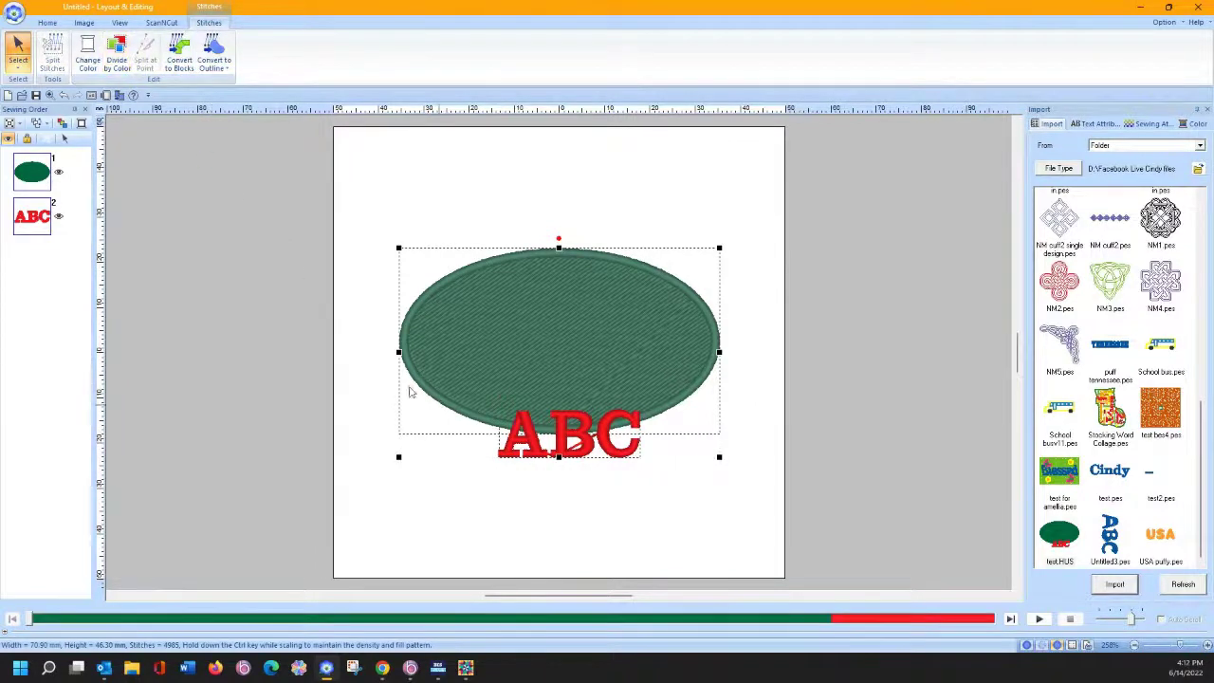
{"action": "left_click", "coordinate": [27, 70]}
Step: Zoom in on the ABC lettering and display its individual stitch points to examine how it is stitched
{"action": "left_click", "coordinate": [49, 24]}
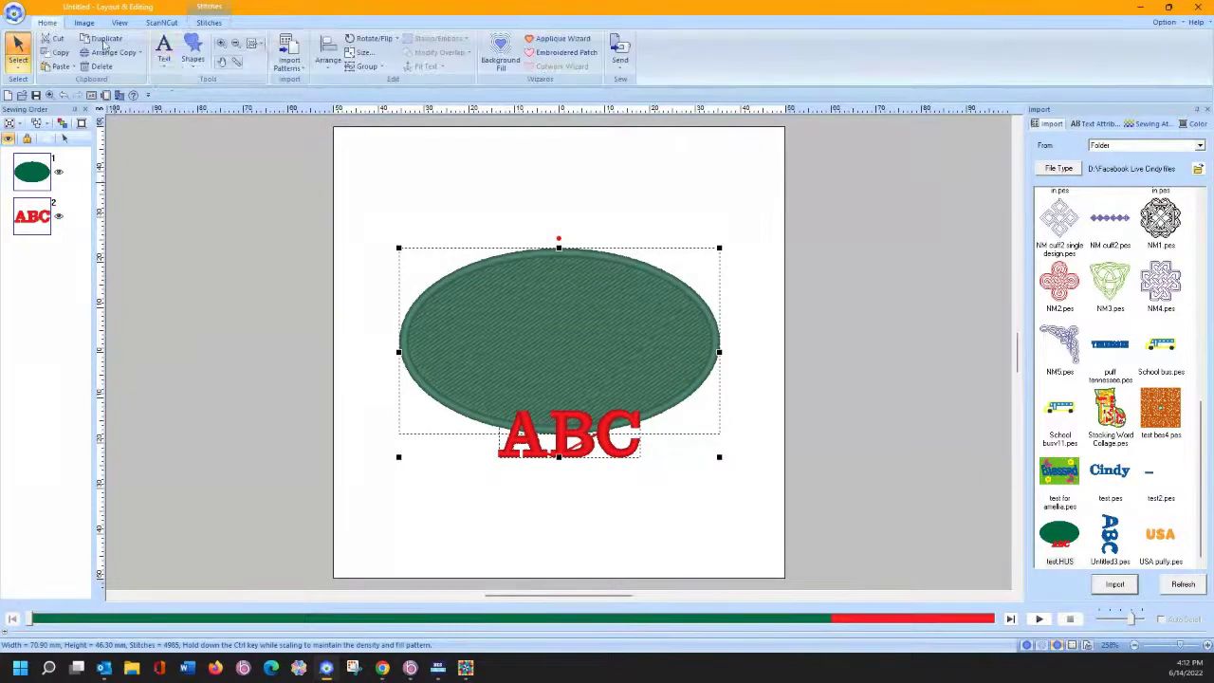
{"action": "left_click", "coordinate": [222, 45]}
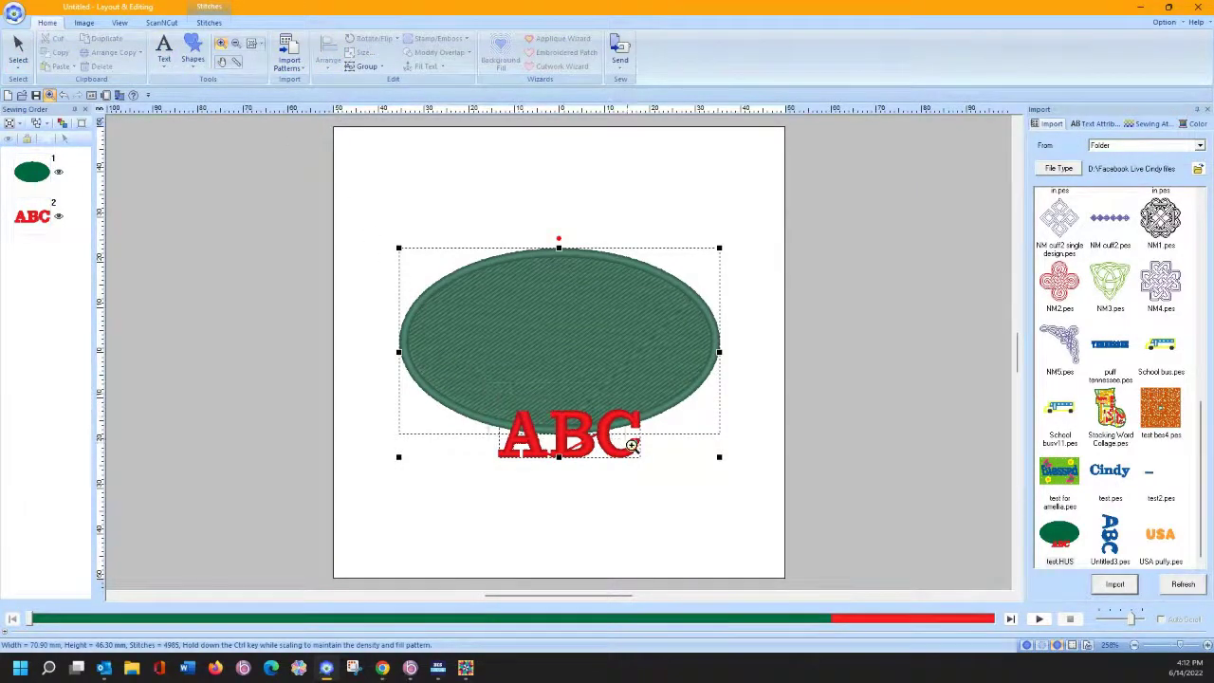
{"action": "left_click_drag", "start_coordinate": [489, 404], "coordinate": [682, 474]}
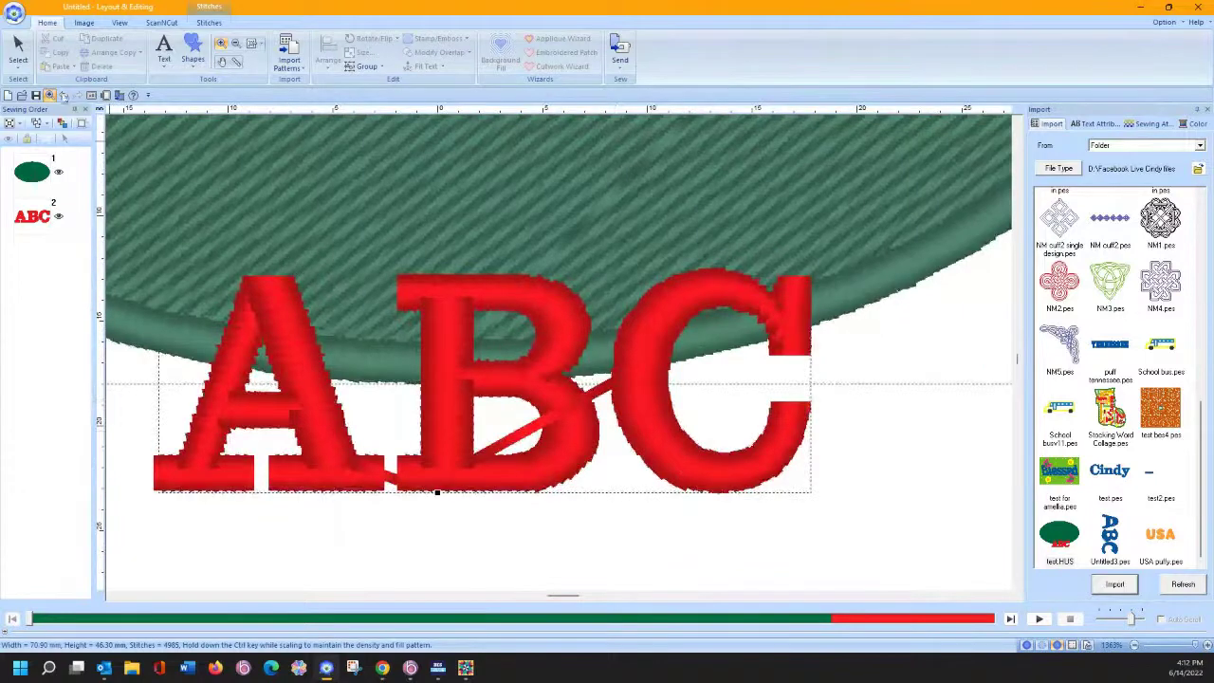
{"action": "left_click", "coordinate": [31, 218]}
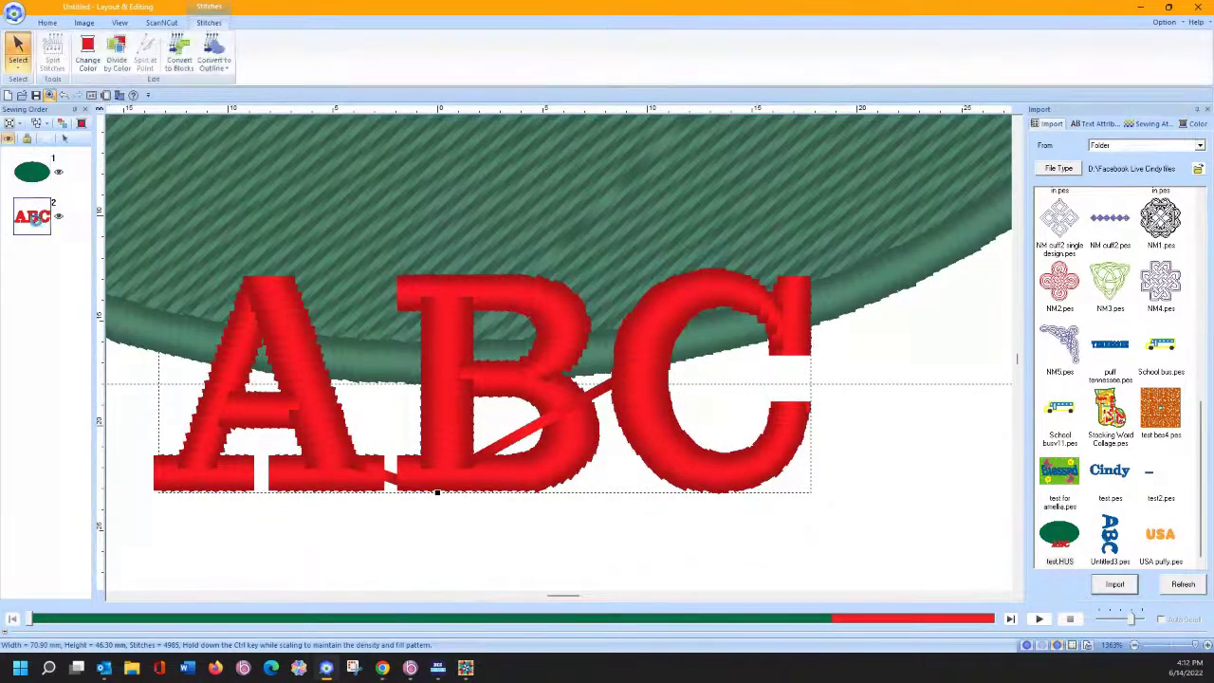
{"action": "left_click", "coordinate": [17, 62]}
{"action": "left_click", "coordinate": [19, 101]}
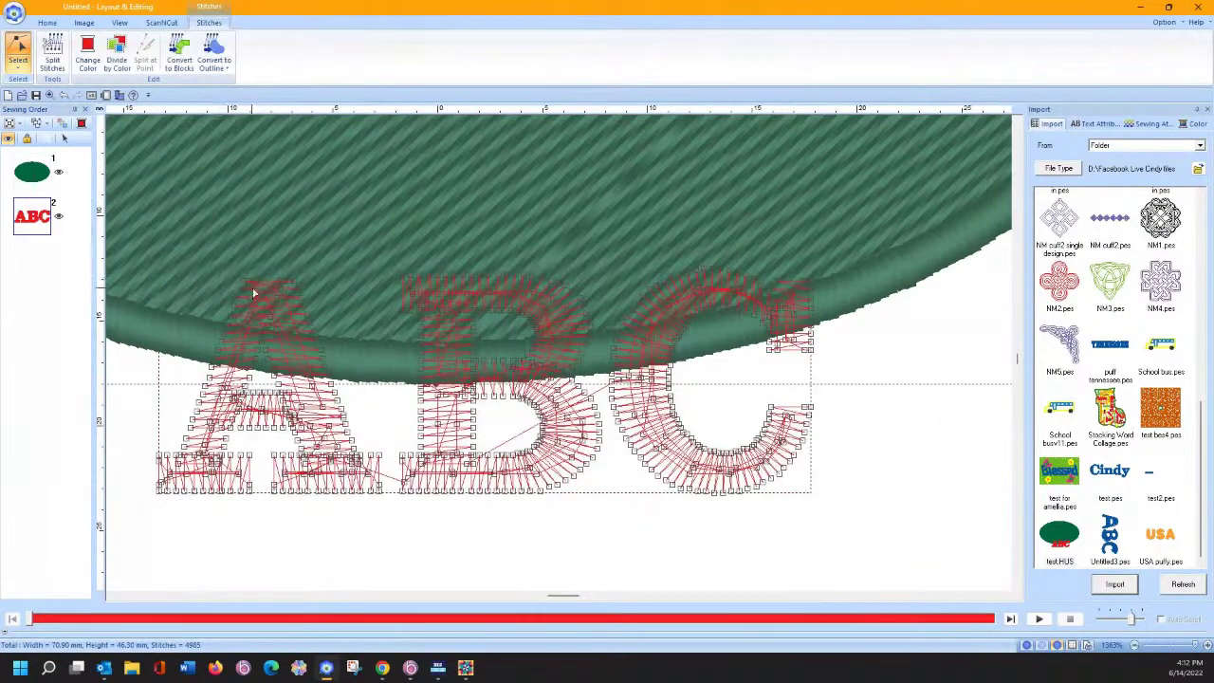
Step: Recolour the green ellipse's stitches to Brother Embroidery 085 Pink
{"action": "left_click", "coordinate": [31, 171]}
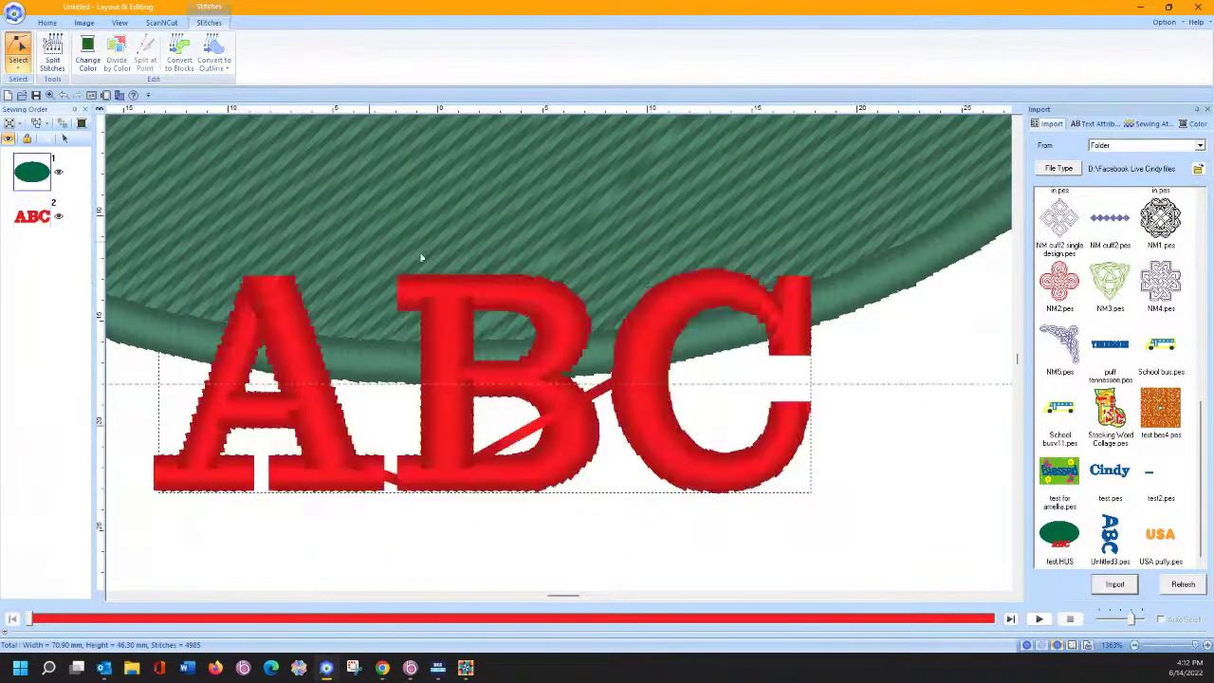
{"action": "left_click", "coordinate": [1191, 124]}
{"action": "left_click", "coordinate": [1065, 251]}
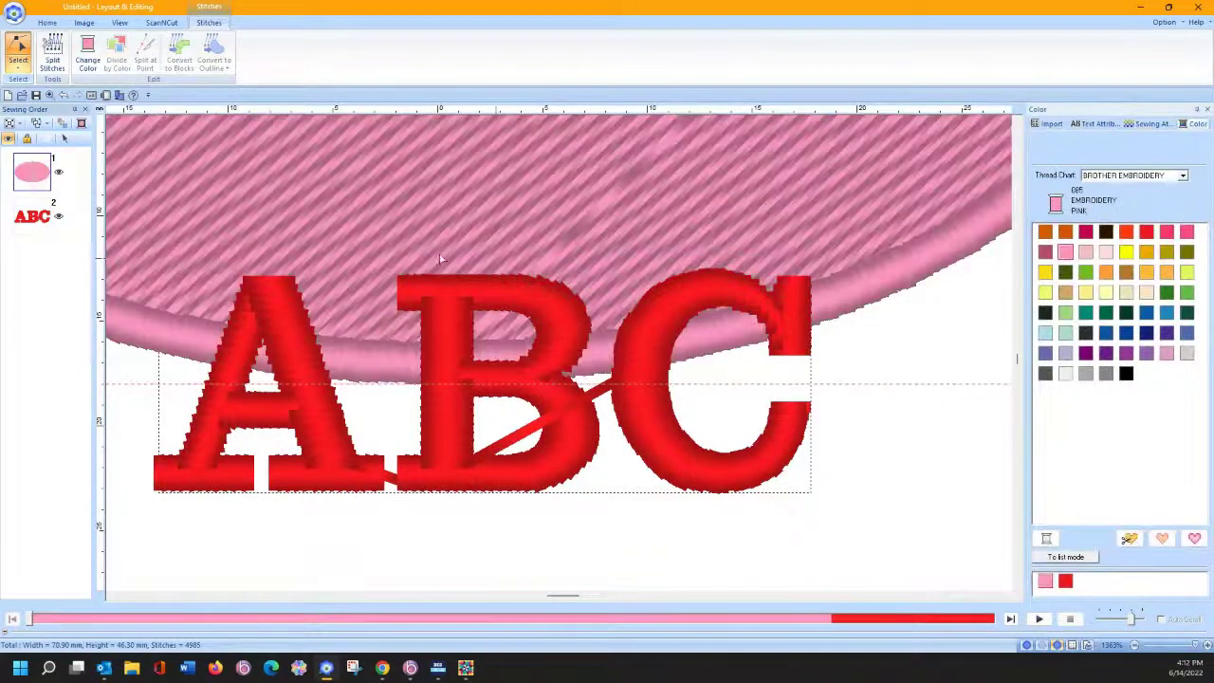
Step: Display the ABC lettering's individual stitch points and examine single points along the letter A's outer leg
{"action": "left_click", "coordinate": [36, 218]}
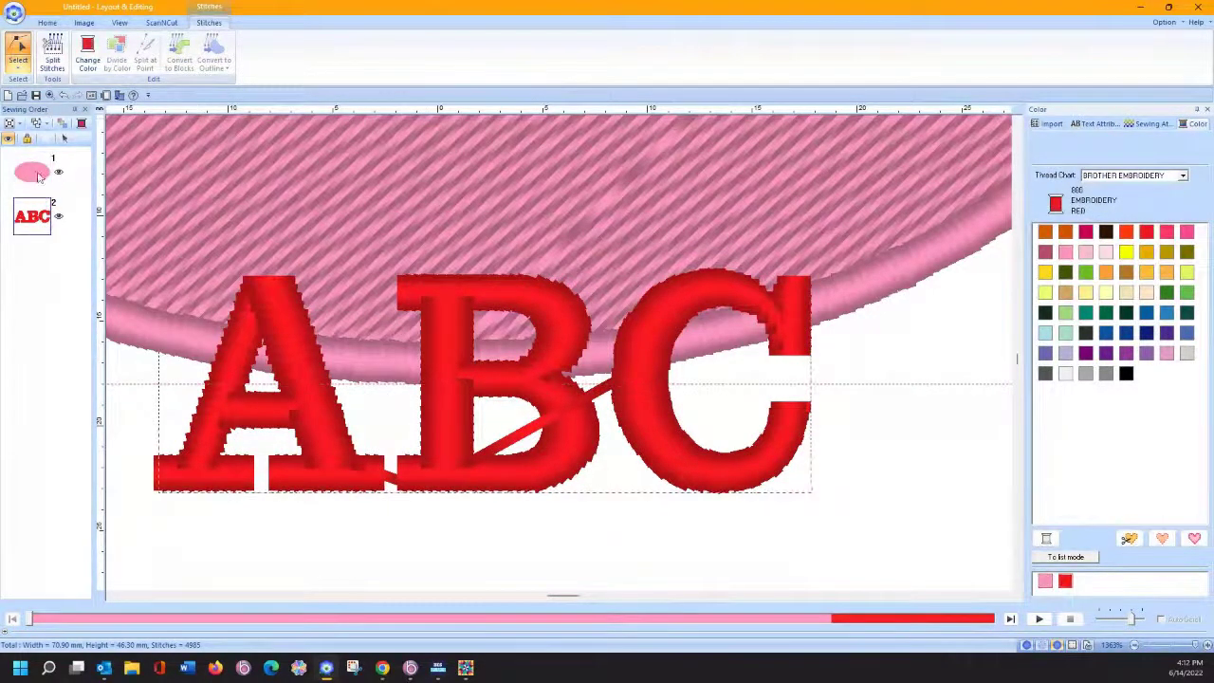
{"action": "left_click", "coordinate": [17, 58]}
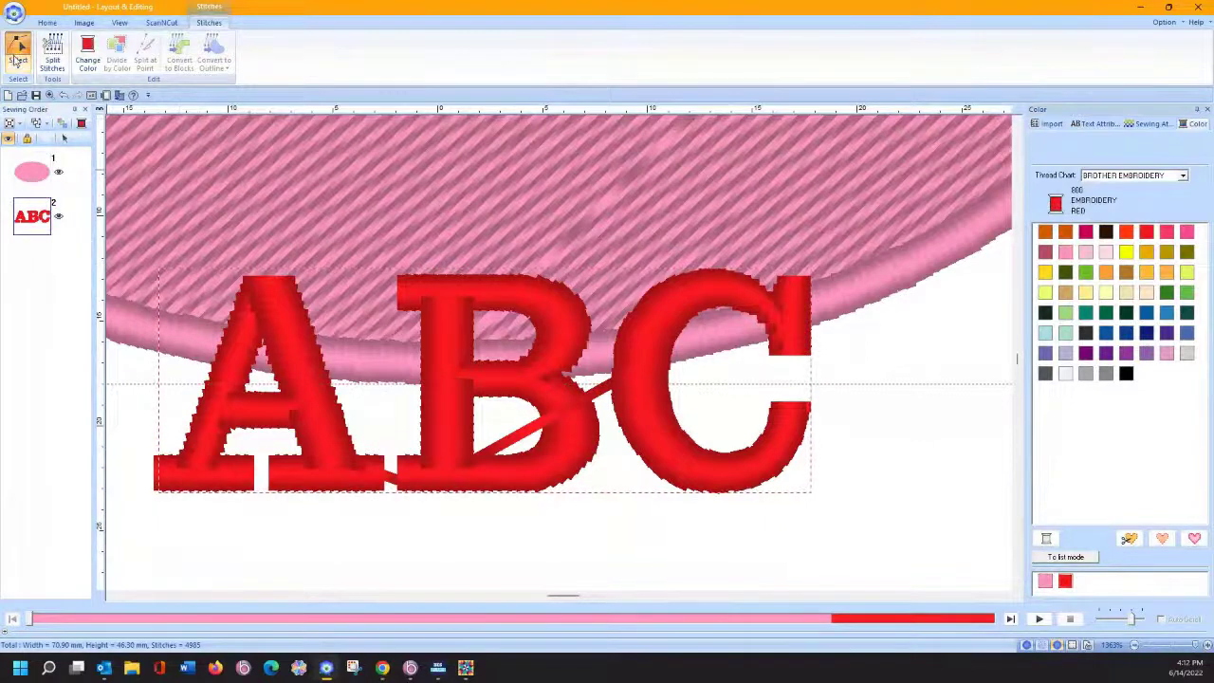
{"action": "left_click", "coordinate": [244, 283]}
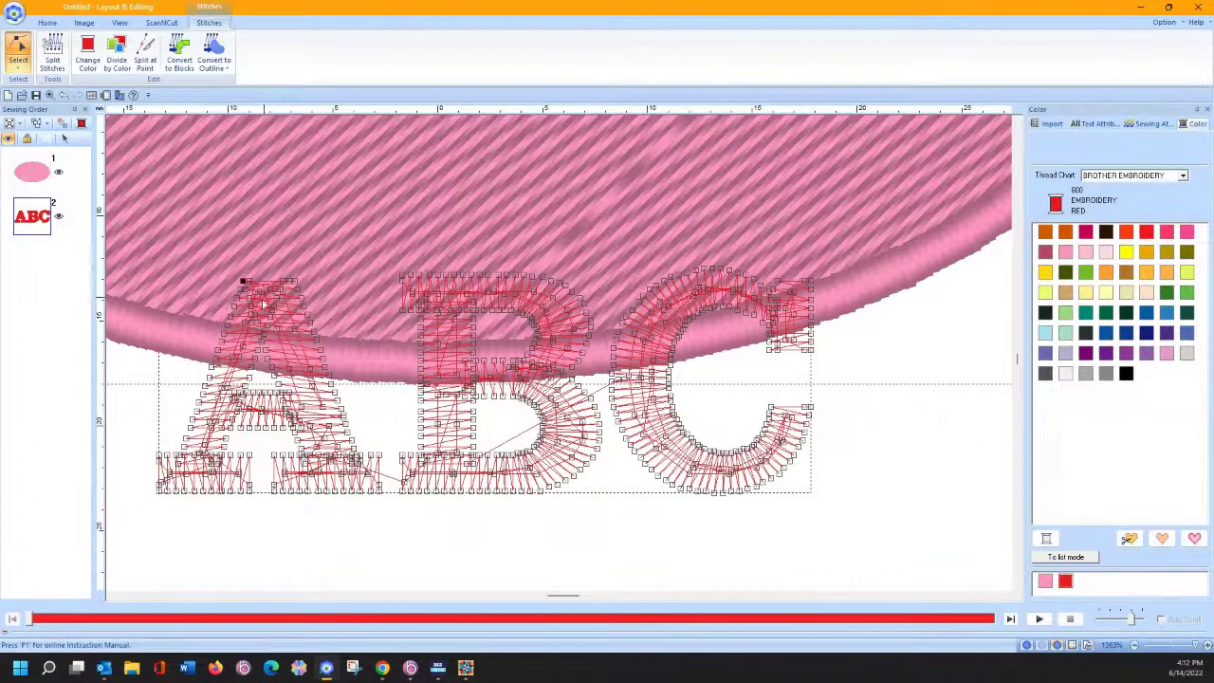
{"action": "left_click", "coordinate": [203, 444]}
{"action": "left_click", "coordinate": [211, 461]}
{"action": "key", "text": "Left"}
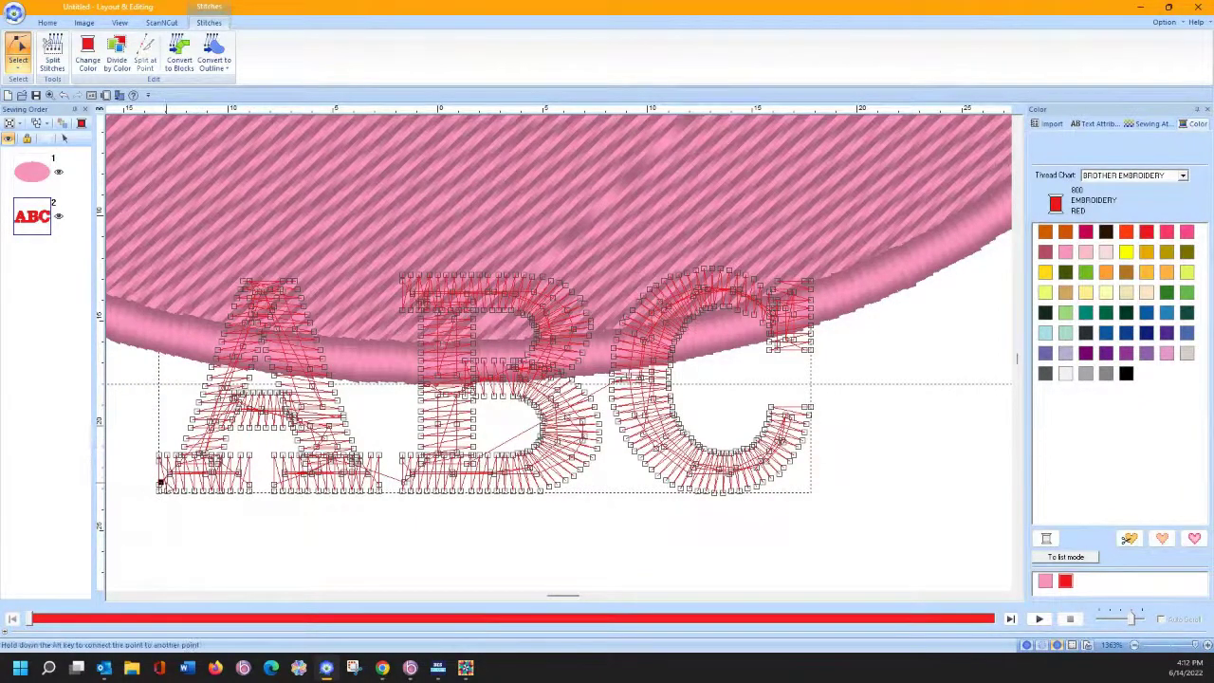
{"action": "left_click", "coordinate": [212, 425]}
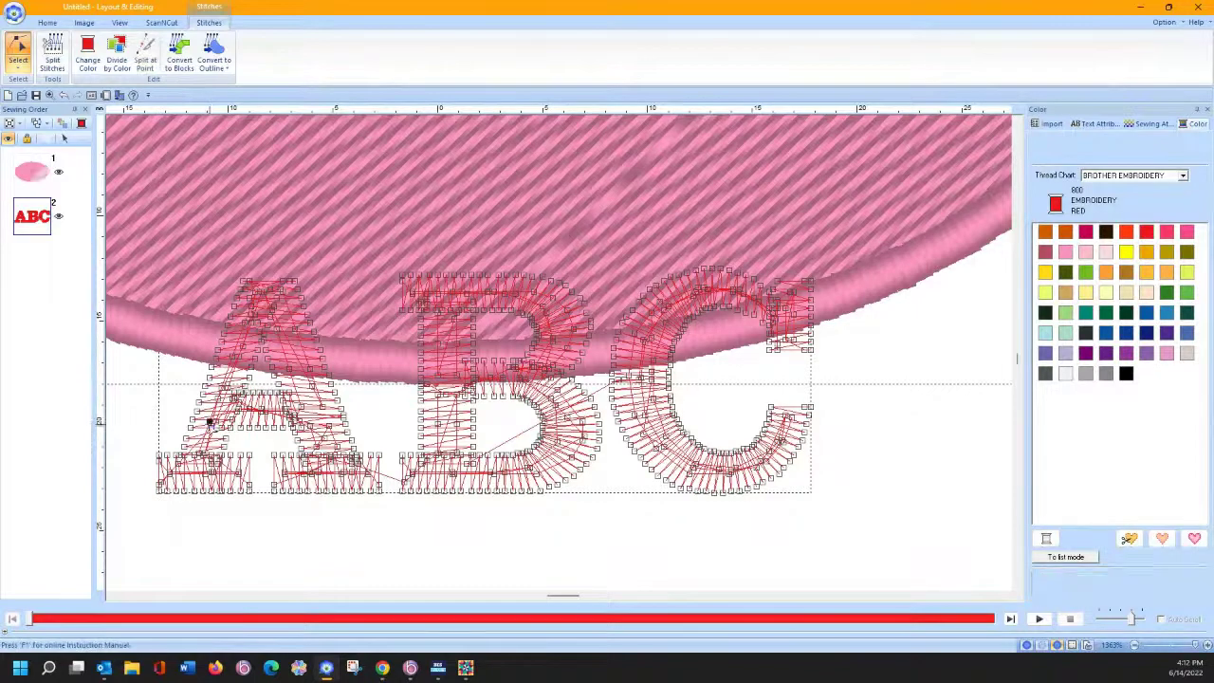
{"action": "left_click", "coordinate": [216, 421]}
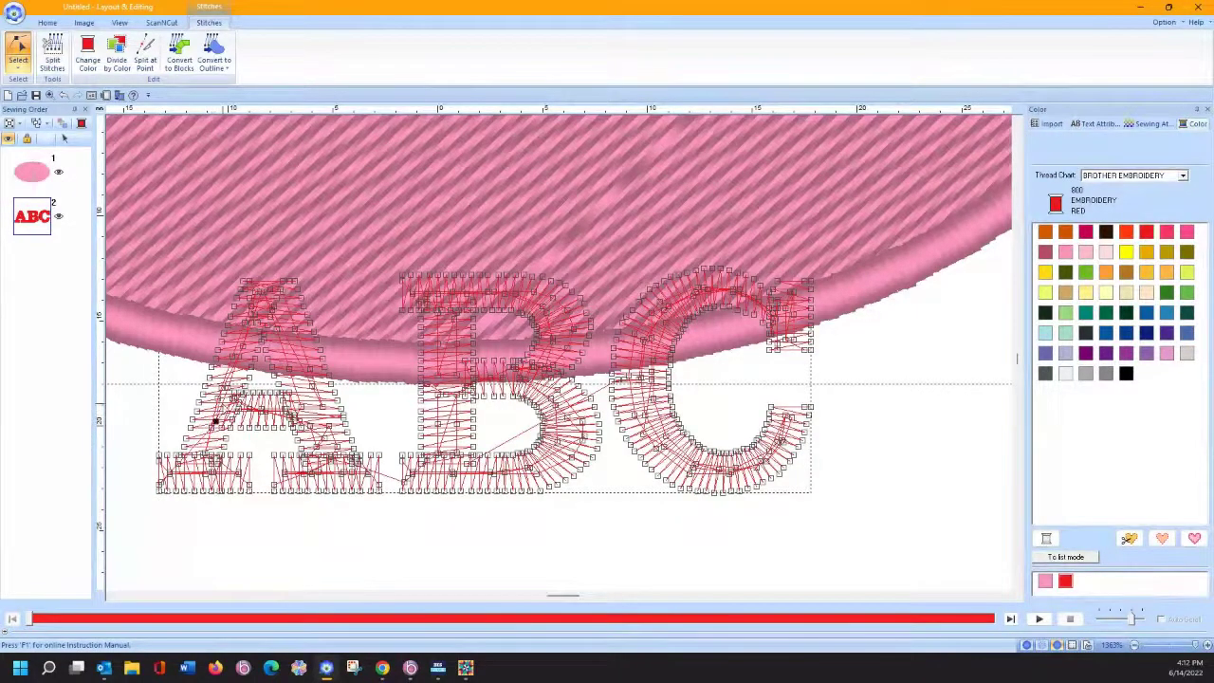
{"action": "left_click", "coordinate": [227, 388]}
Step: Remove the pink ellipse's stitch points beneath the top of the letter A, and place ABC before the ellipse in the sewing order
{"action": "left_click", "coordinate": [200, 263]}
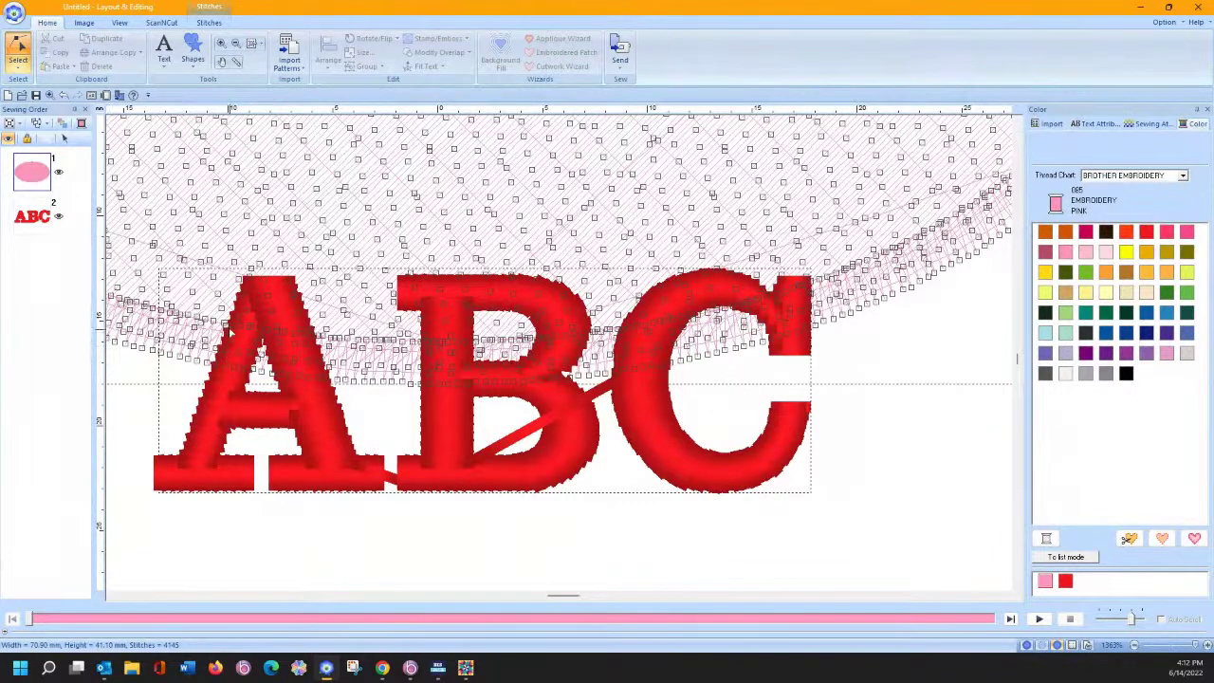
{"action": "left_click", "coordinate": [261, 342]}
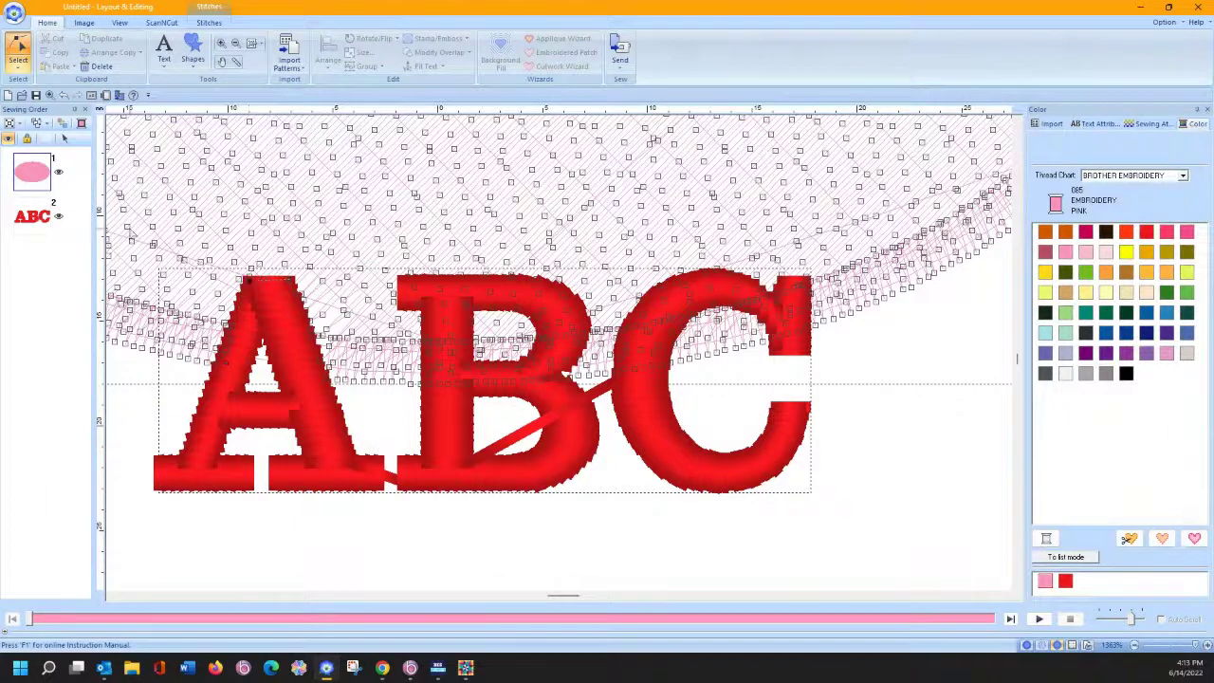
{"action": "left_click_drag", "start_coordinate": [31, 216], "coordinate": [32, 171]}
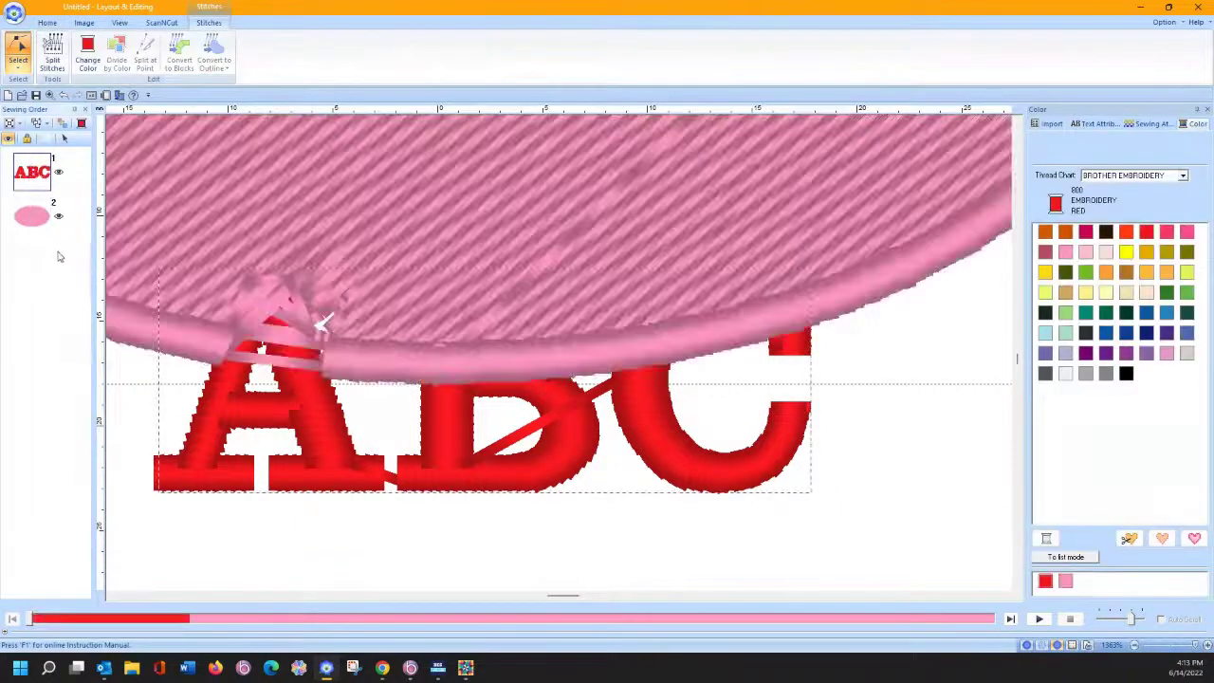
Step: Split the pink ellipse's stitches at three points around the letter A and try a further split beside it
{"action": "left_click", "coordinate": [264, 318]}
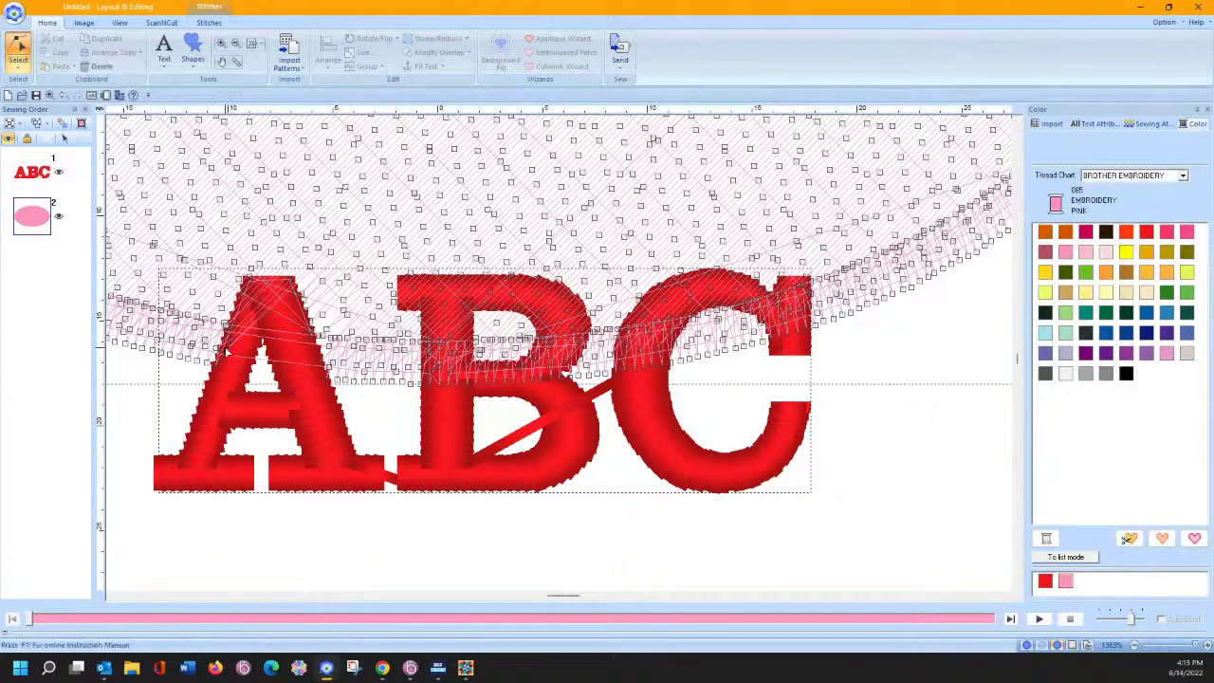
{"action": "right_click", "coordinate": [229, 351]}
{"action": "left_click", "coordinate": [234, 355]}
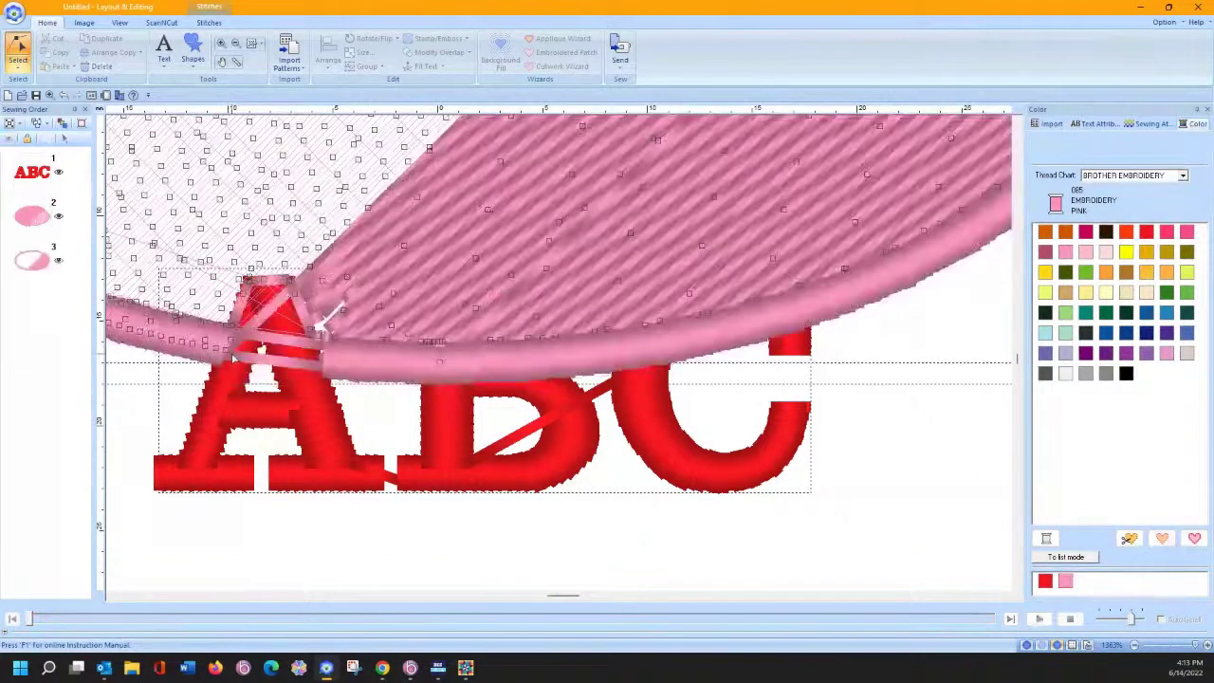
{"action": "left_click", "coordinate": [285, 301]}
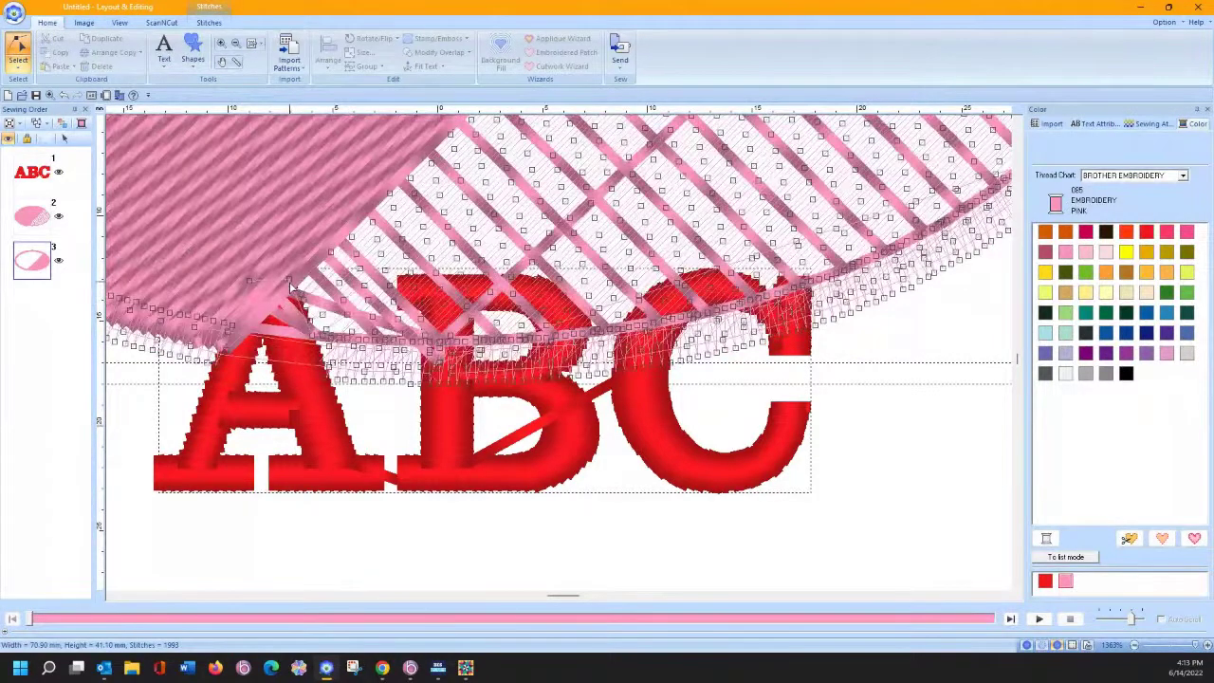
{"action": "right_click", "coordinate": [309, 337]}
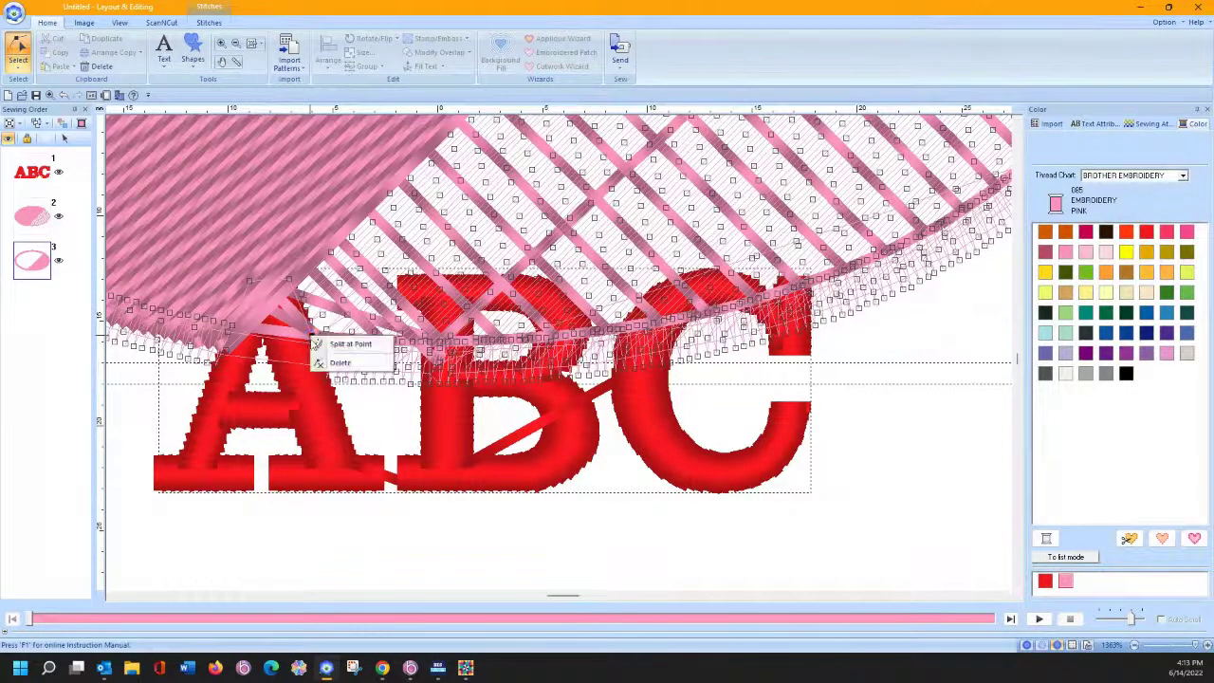
{"action": "left_click", "coordinate": [322, 343]}
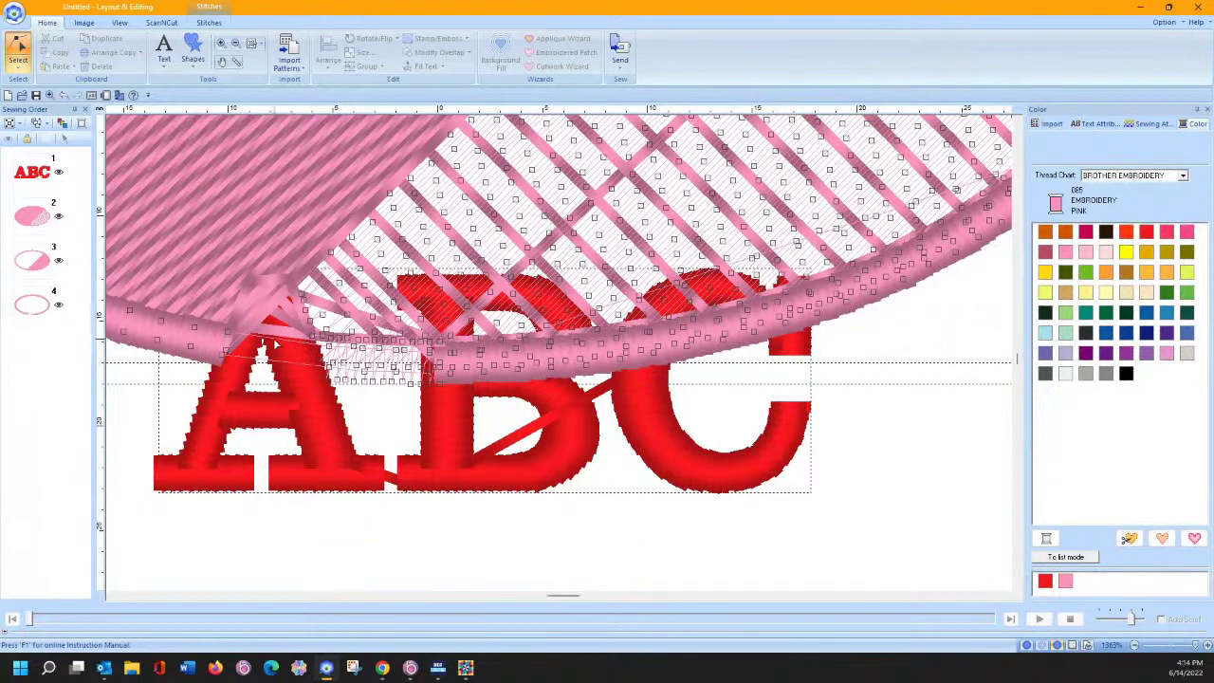
{"action": "right_click", "coordinate": [230, 334]}
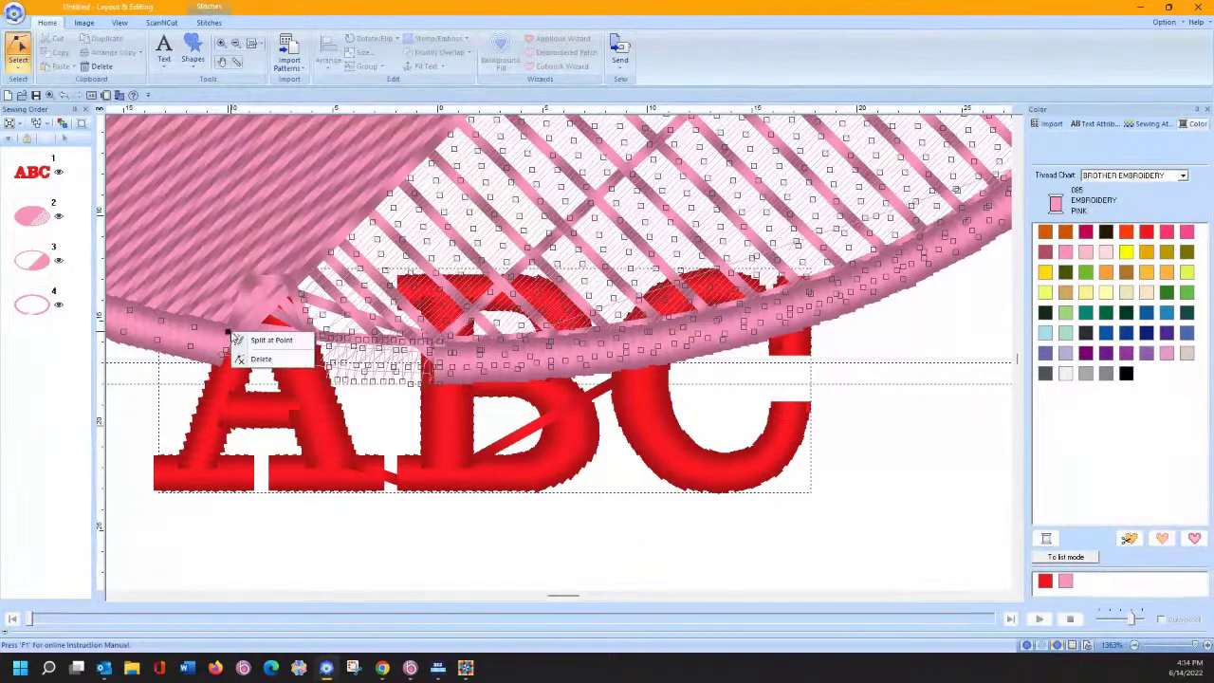
{"action": "left_click", "coordinate": [261, 338]}
{"action": "right_click", "coordinate": [227, 354]}
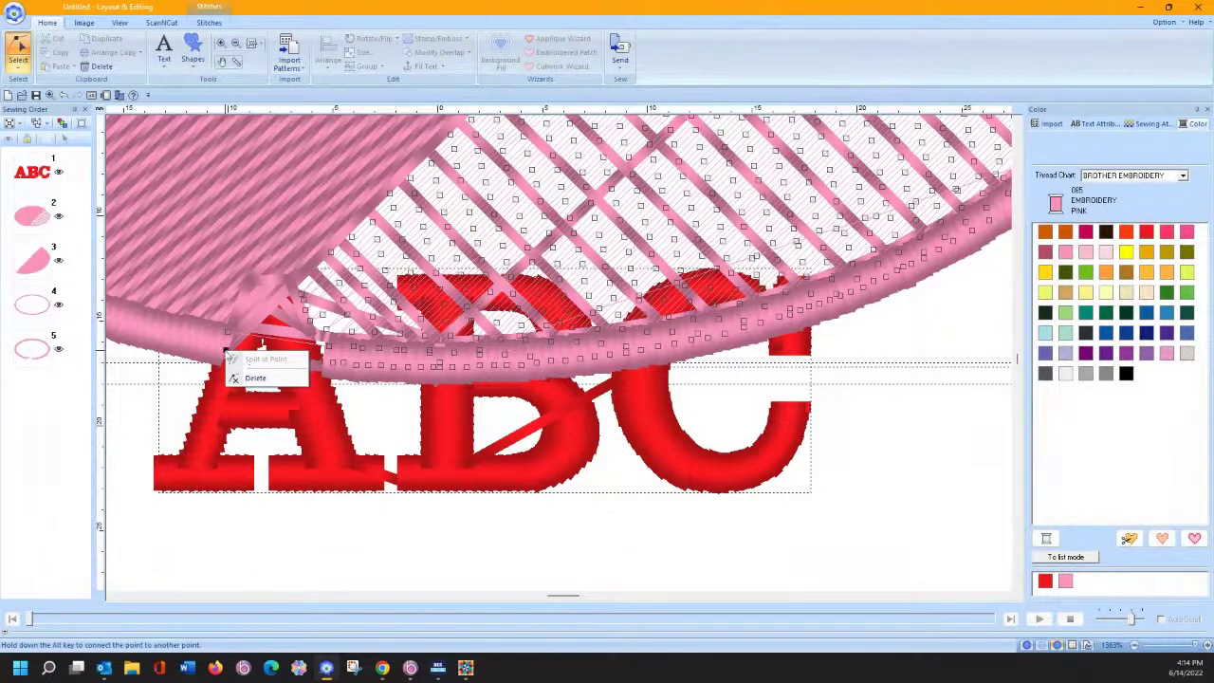
{"action": "left_click", "coordinate": [227, 354]}
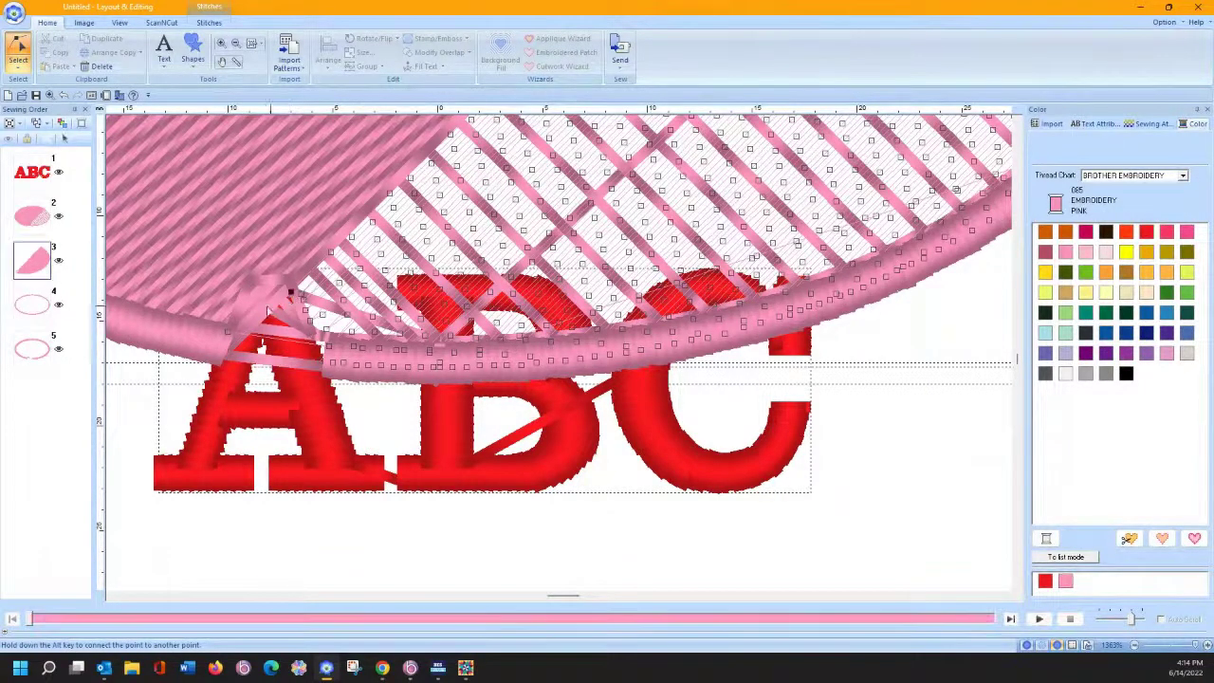
{"action": "left_click", "coordinate": [216, 337]}
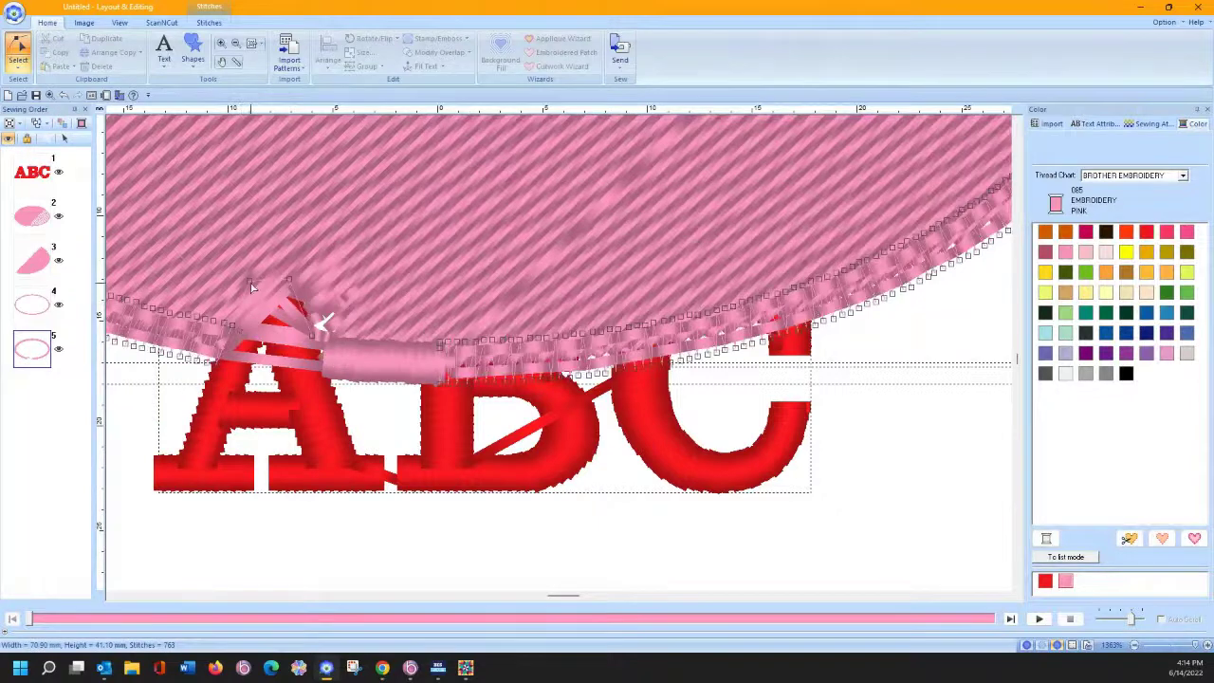
{"action": "left_click", "coordinate": [243, 333]}
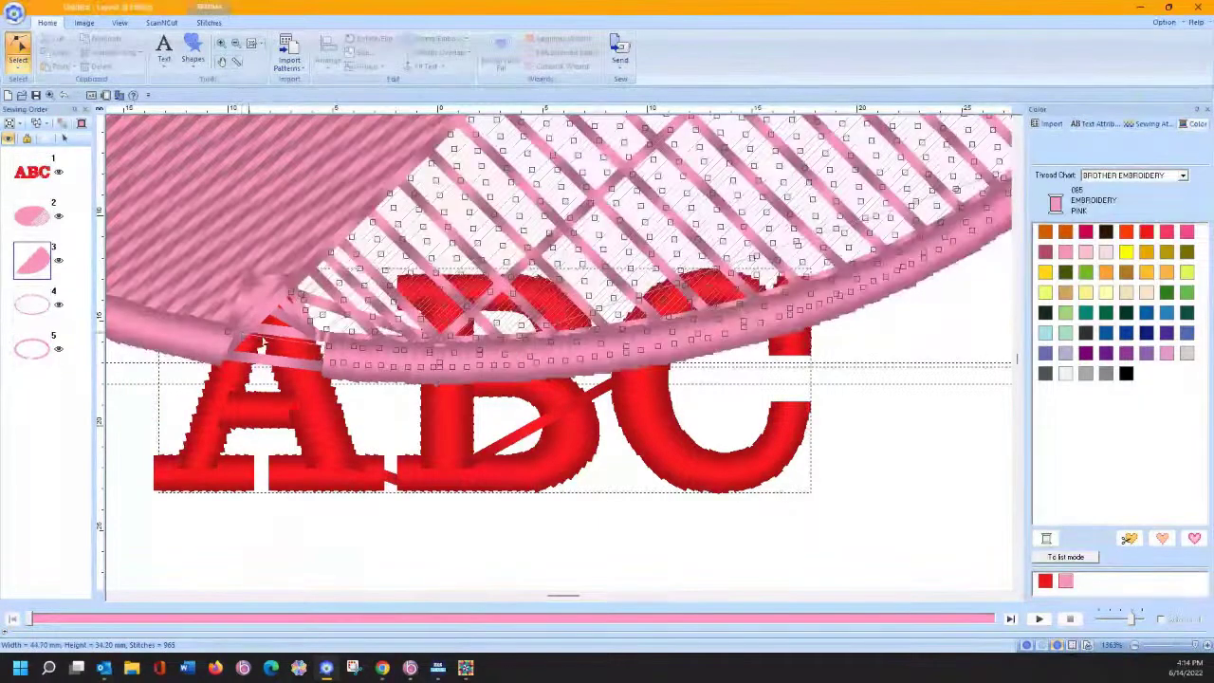
Step: Undo the stitch splits on the pink ellipse, keeping ABC before it in the sewing order
{"action": "left_click", "coordinate": [62, 96]}
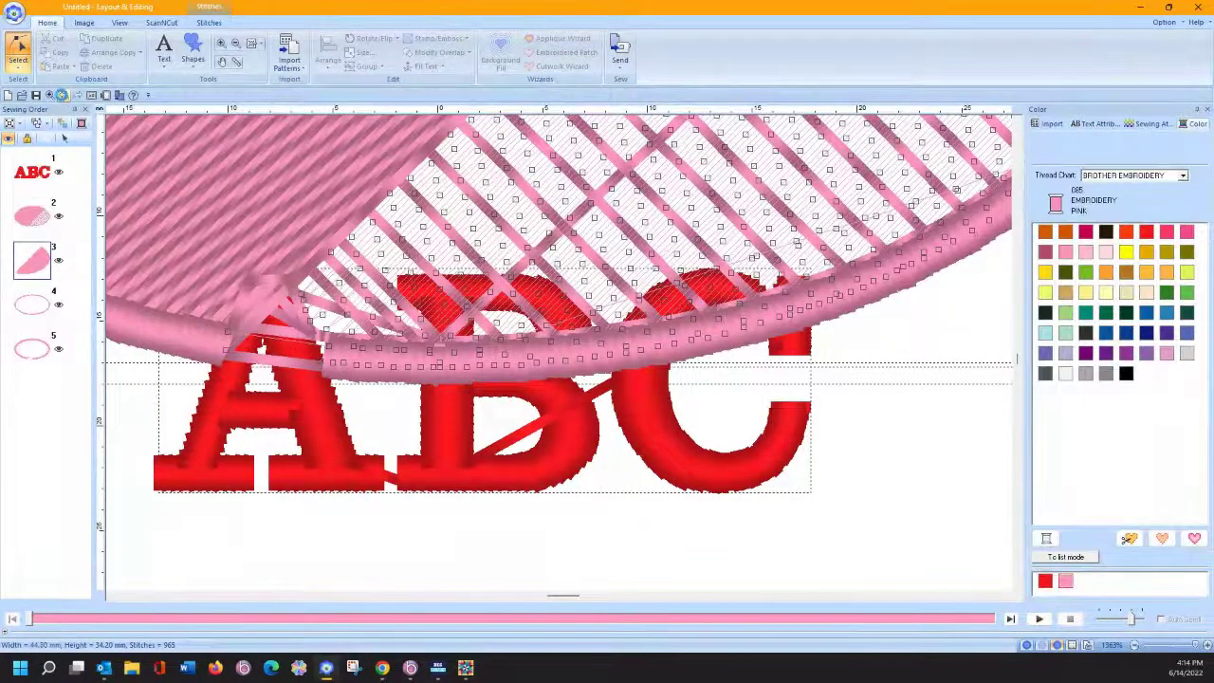
{"action": "left_click", "coordinate": [63, 96]}
{"action": "left_click", "coordinate": [63, 96]}
{"action": "left_click", "coordinate": [62, 96]}
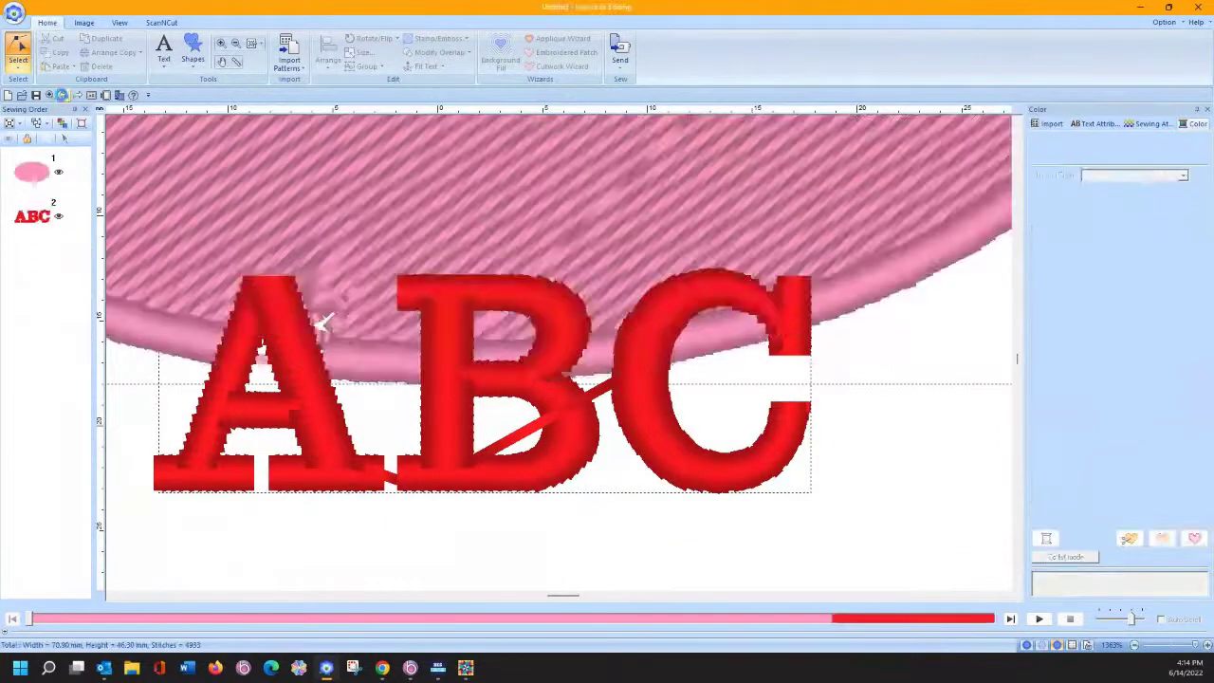
{"action": "left_click", "coordinate": [63, 96]}
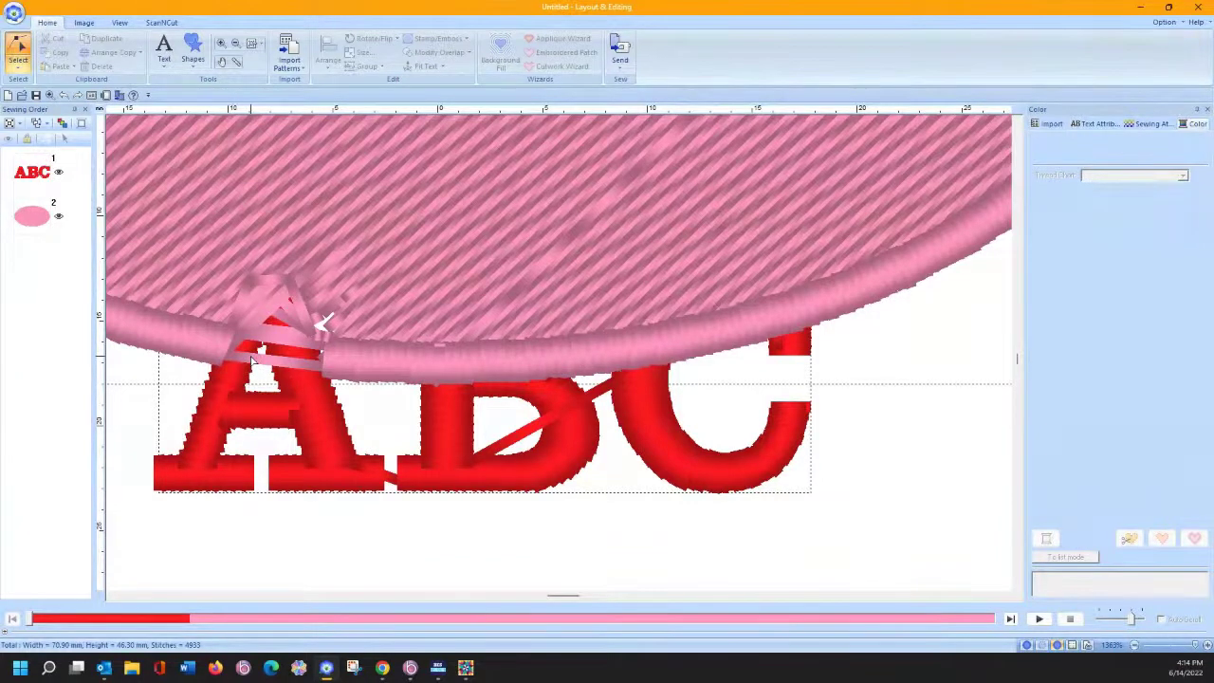
Step: Connect an ellipse stitch point near the top of the letter A to another point, and move ABC after the ellipse in the sewing order
{"action": "left_click", "coordinate": [324, 323]}
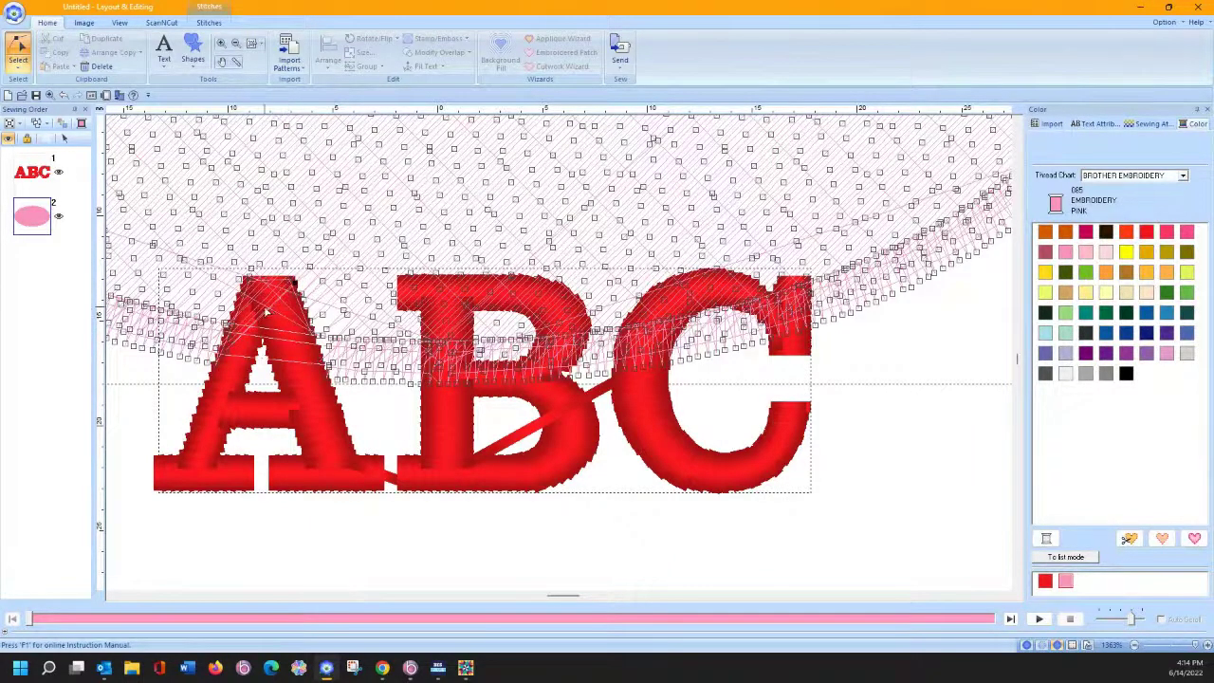
{"action": "key", "text": "alt"}
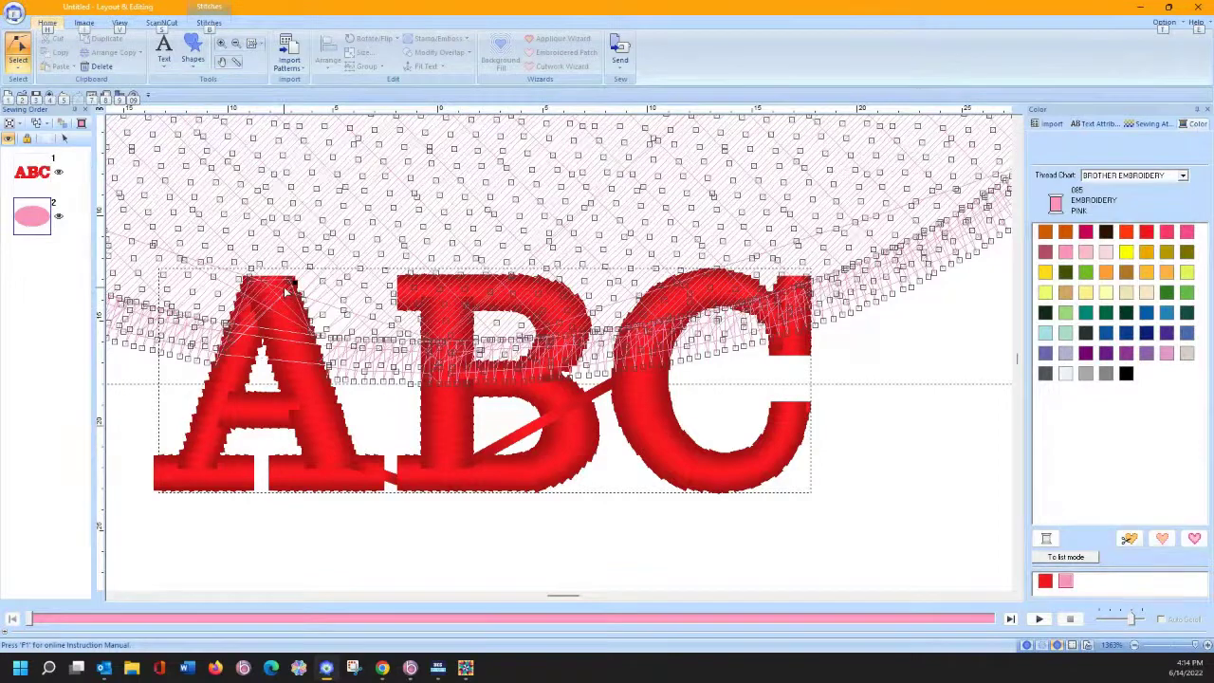
{"action": "key", "text": "alt"}
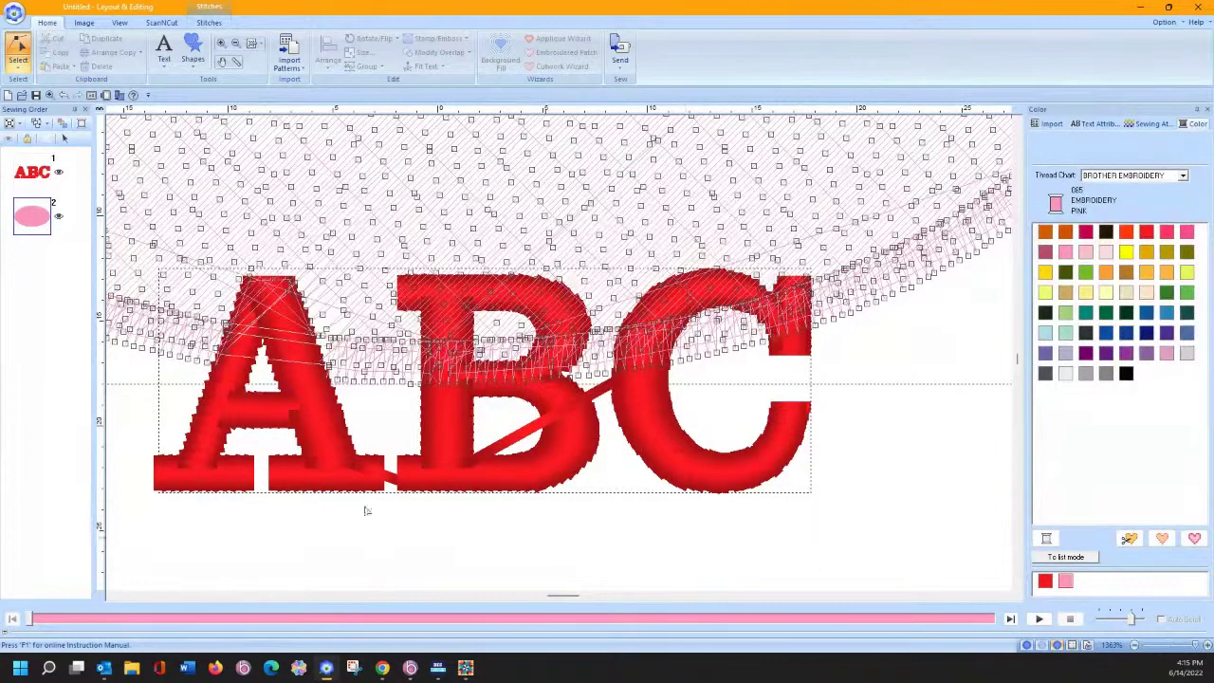
{"action": "left_click", "coordinate": [65, 139]}
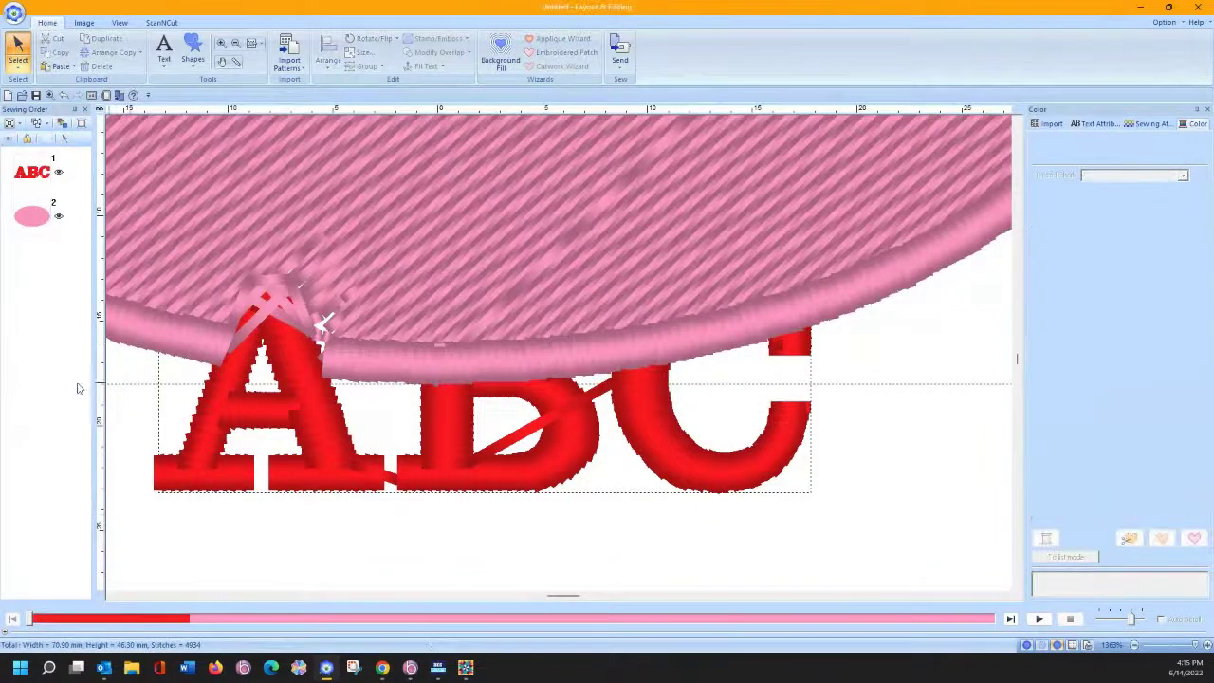
{"action": "left_click_drag", "start_coordinate": [32, 172], "coordinate": [34, 230]}
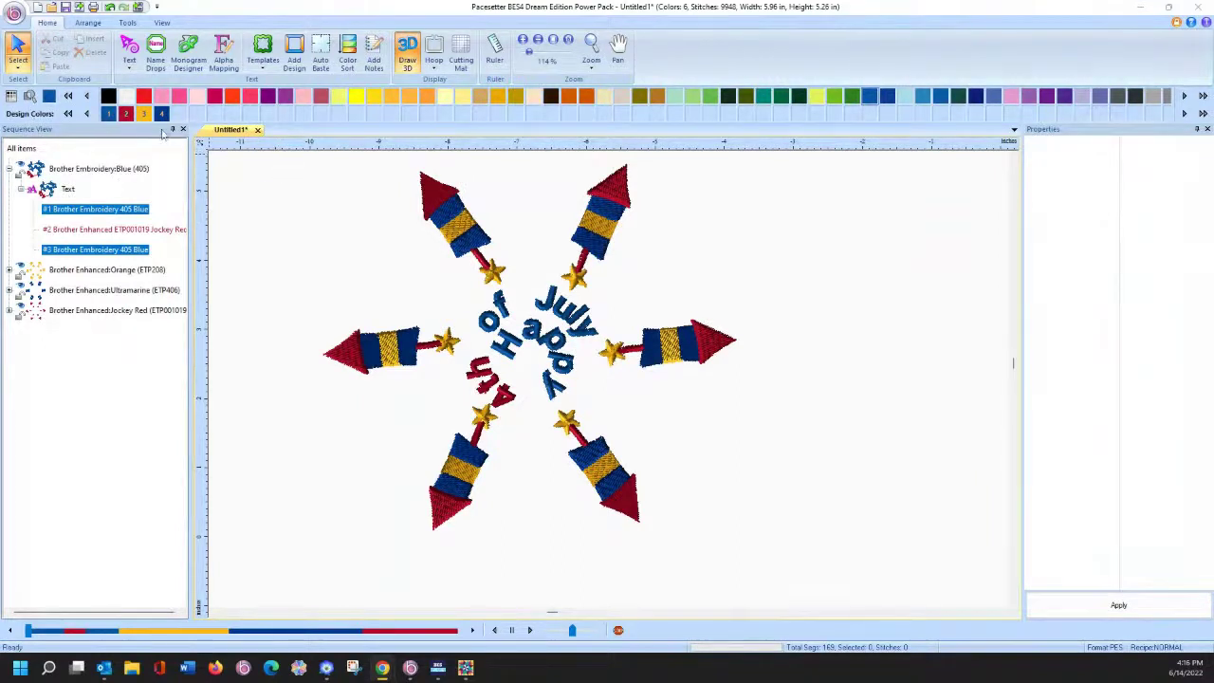
Step: In BES4 Dream Edition, select the whole Happy 4th of July design and convert its rockets to artwork outlines
{"action": "left_click", "coordinate": [82, 170]}
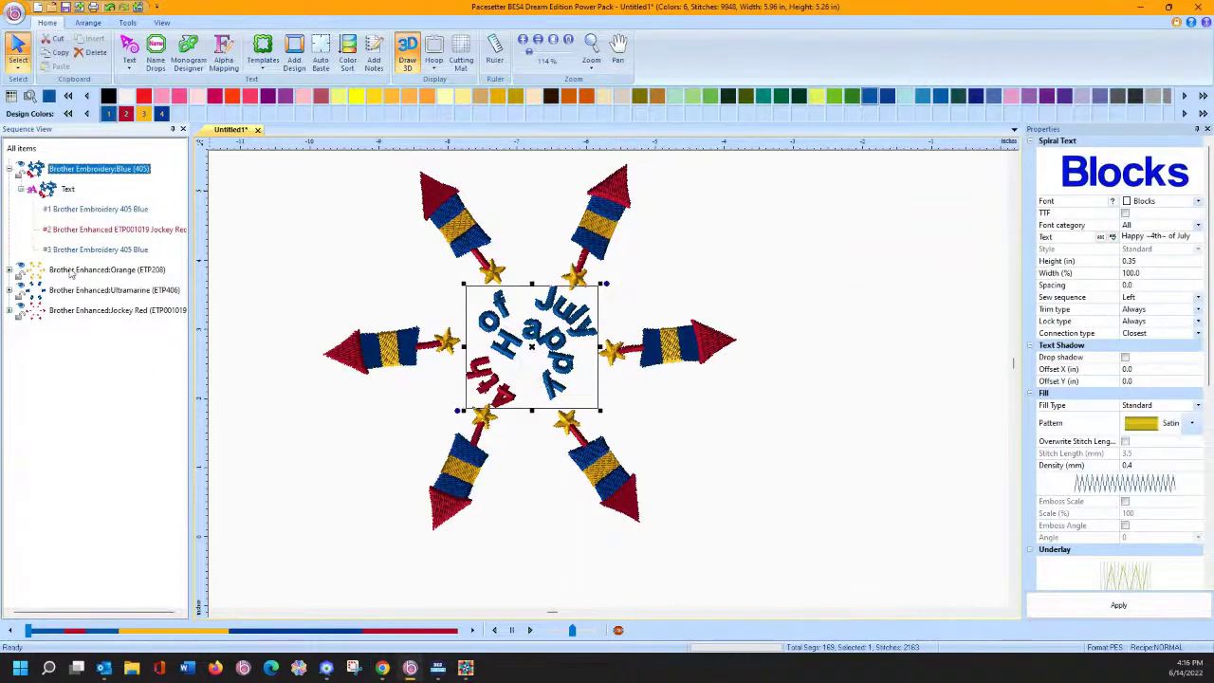
{"action": "left_click", "coordinate": [93, 270]}
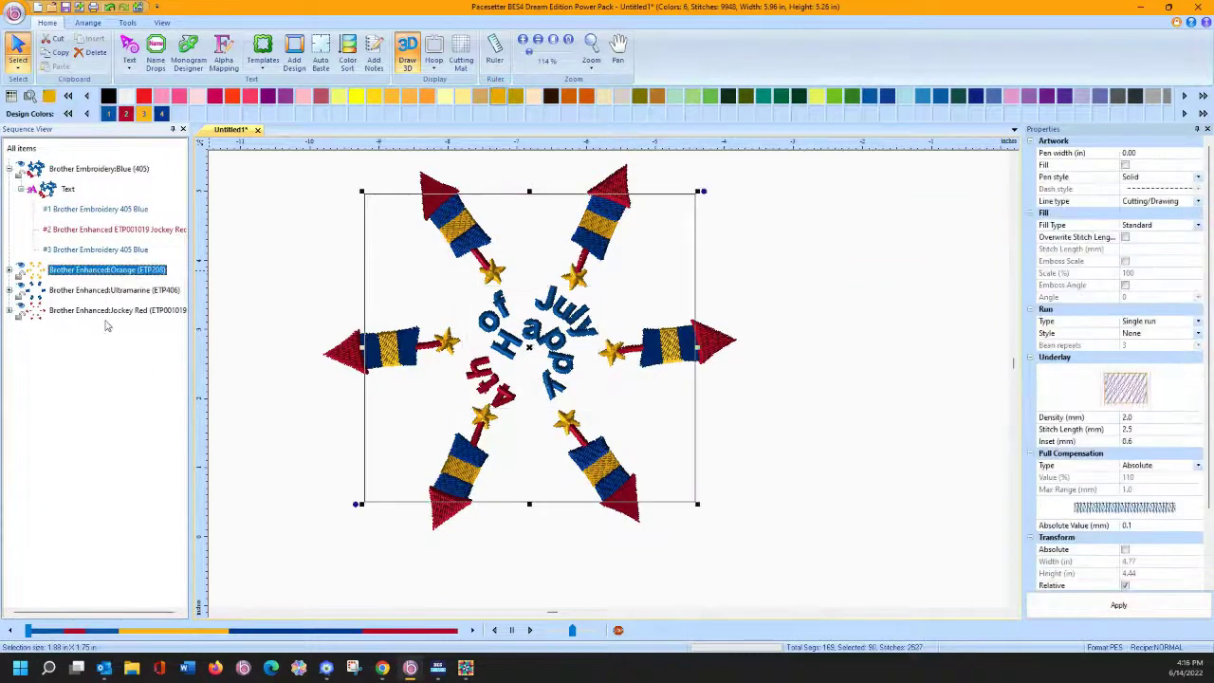
{"action": "left_click", "coordinate": [102, 311], "text": "shift"}
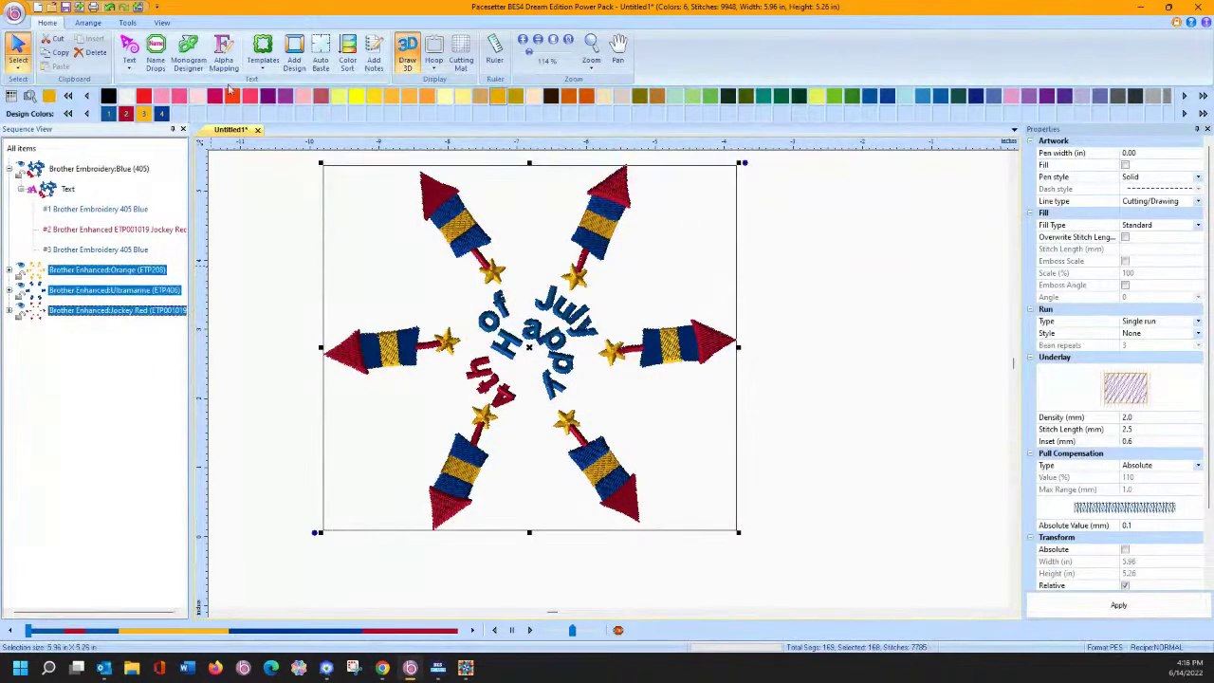
{"action": "left_click", "coordinate": [127, 22]}
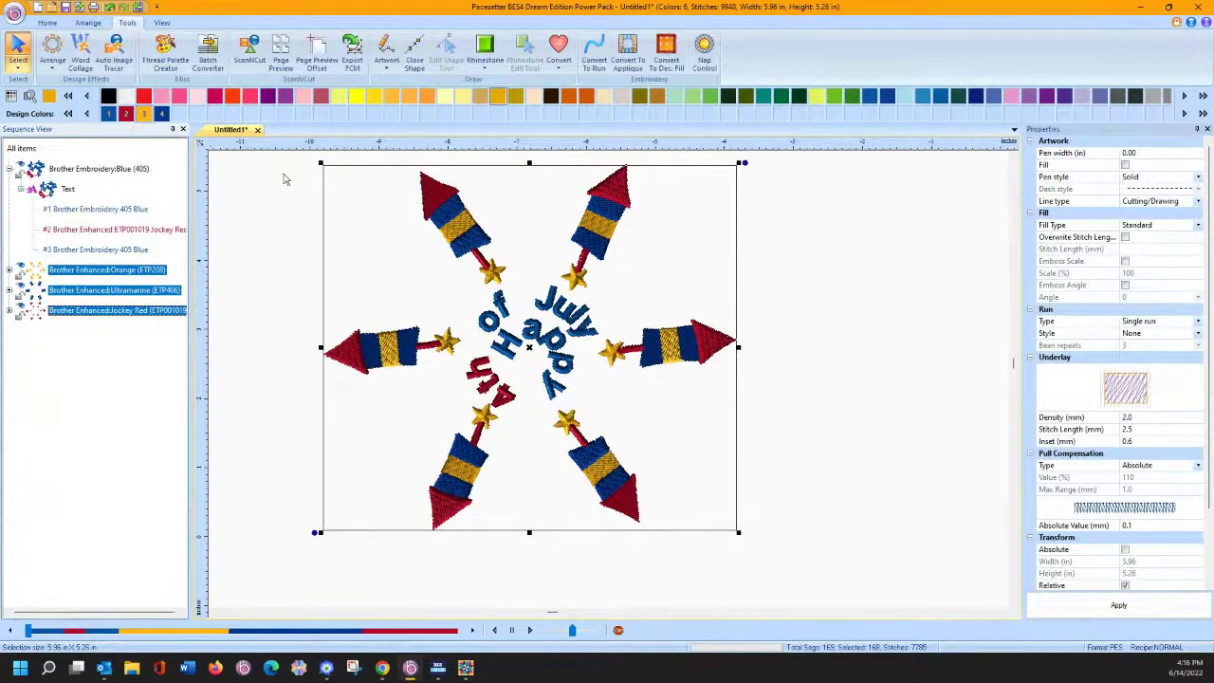
{"action": "left_click", "coordinate": [244, 200]}
{"action": "key", "text": "ctrl+a"}
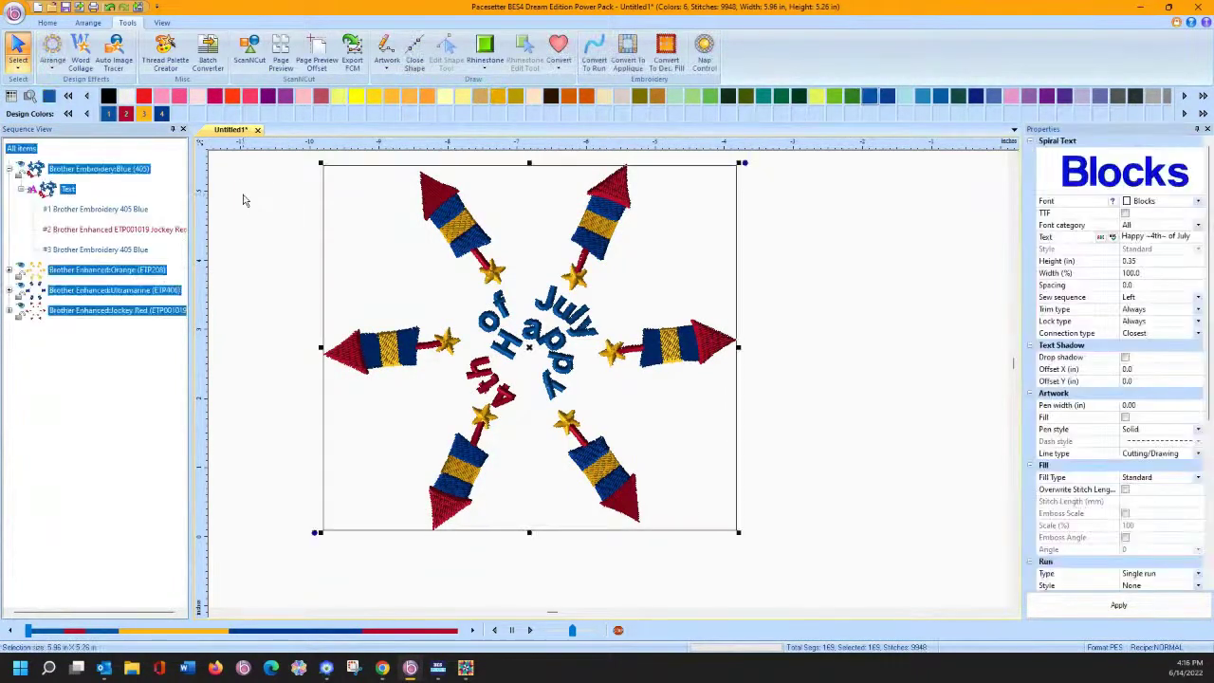
{"action": "left_click", "coordinate": [558, 65]}
{"action": "left_click", "coordinate": [572, 104]}
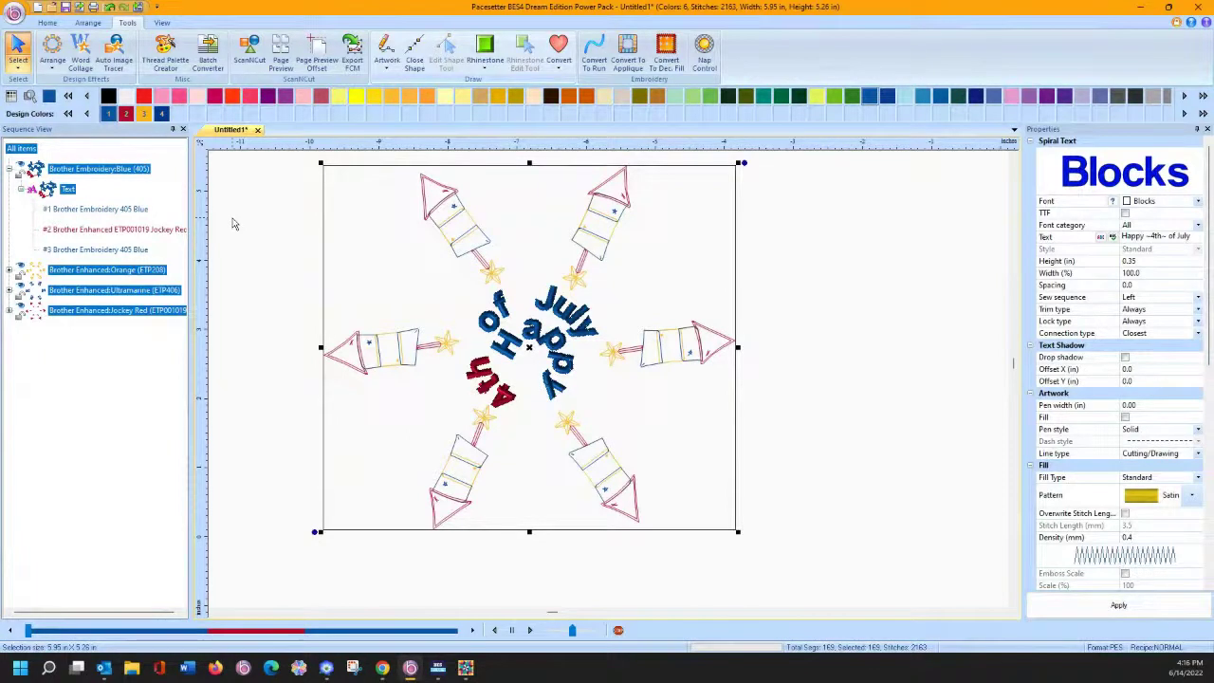
Step: Undo the conversion of the rockets to outlines
{"action": "left_click", "coordinate": [291, 334]}
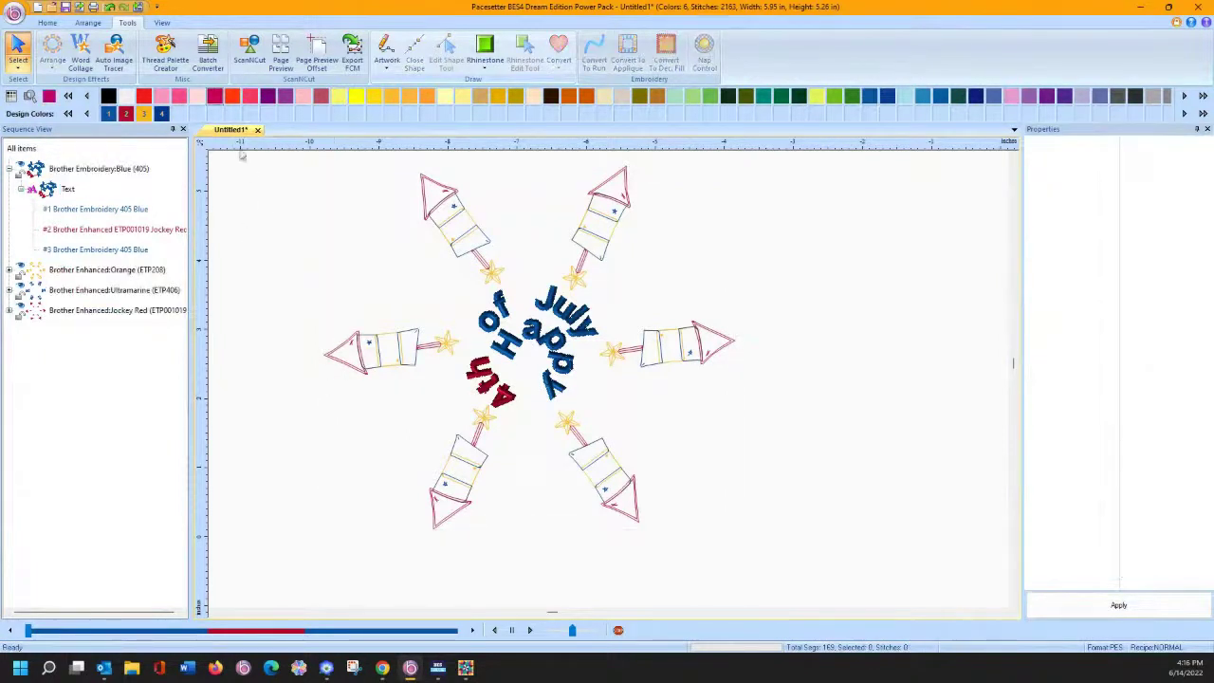
{"action": "left_click", "coordinate": [110, 8]}
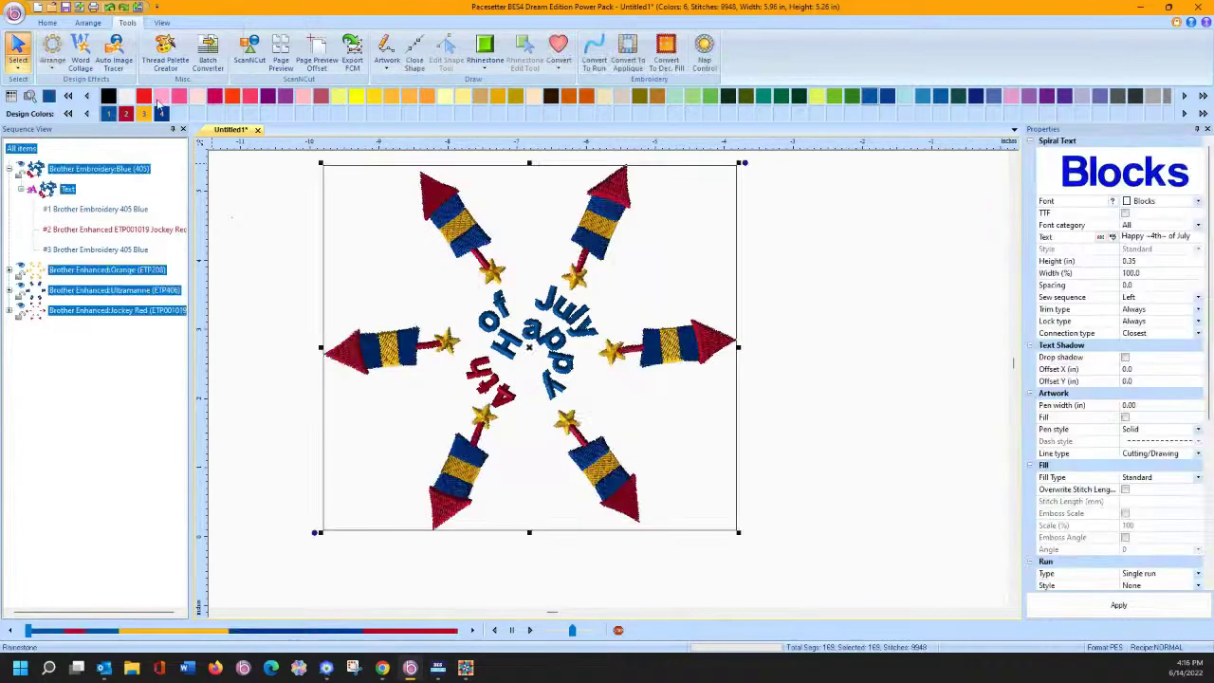
Step: Expand the Brother Enhanced Orange (ETP208) colour group and delete its first ten run and artwork segments, keeping the fill and columns between them
{"action": "left_click", "coordinate": [9, 270]}
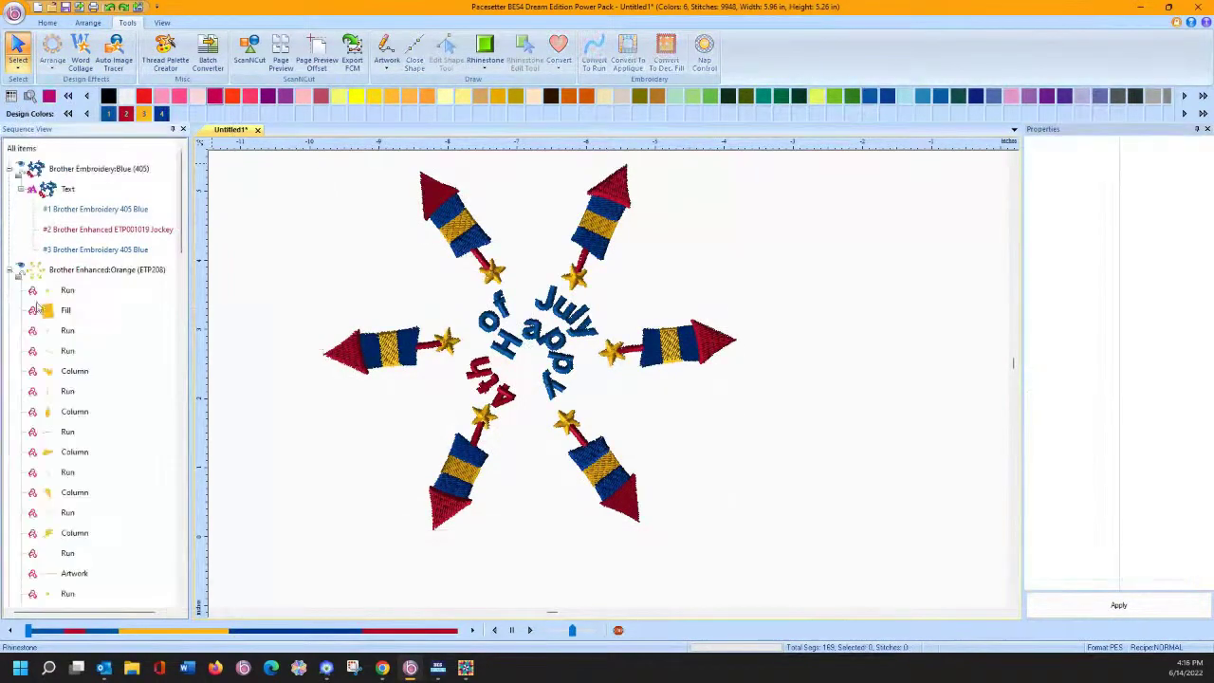
{"action": "left_click", "coordinate": [54, 291]}
{"action": "left_click", "coordinate": [60, 331], "text": "ctrl"}
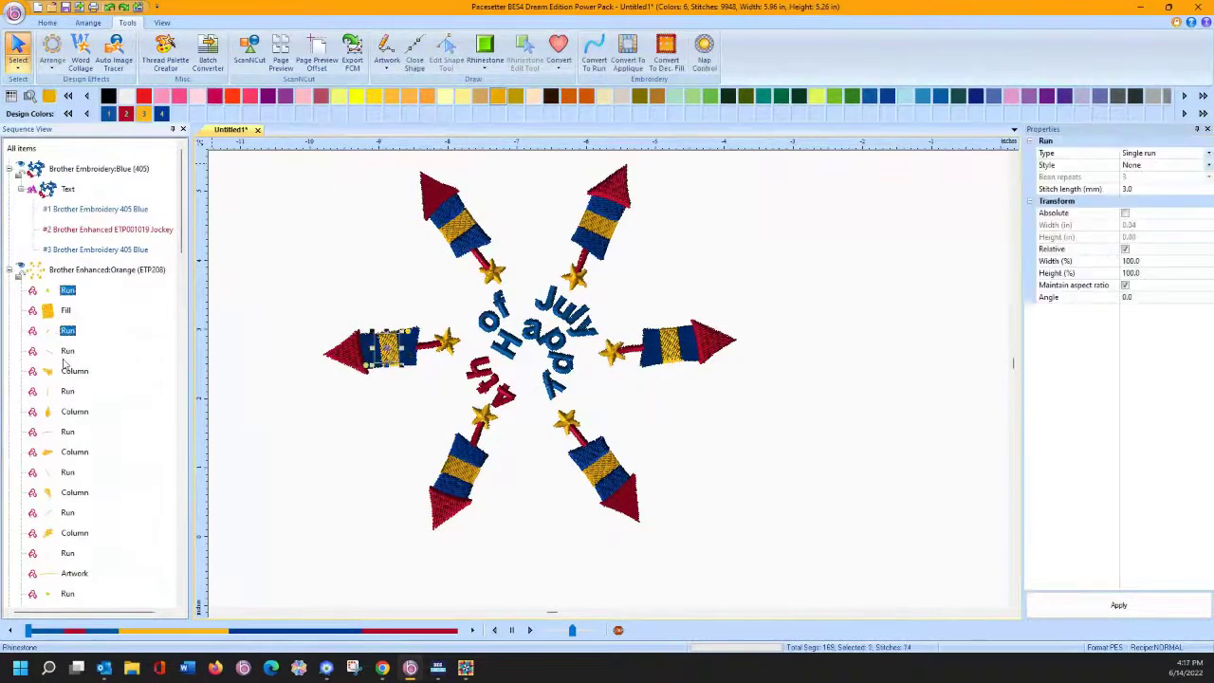
{"action": "left_click", "coordinate": [63, 351], "text": "ctrl"}
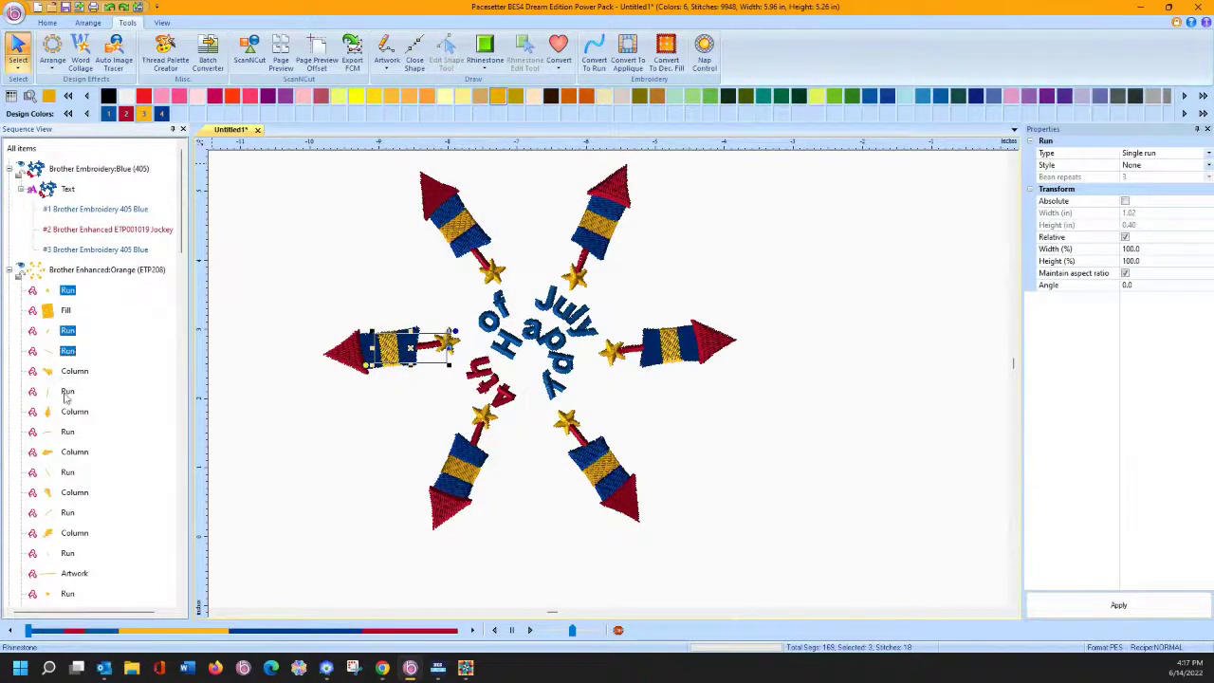
{"action": "left_click", "coordinate": [66, 391], "text": "ctrl"}
{"action": "left_click", "coordinate": [65, 434], "text": "ctrl"}
{"action": "left_click", "coordinate": [67, 472], "text": "ctrl"}
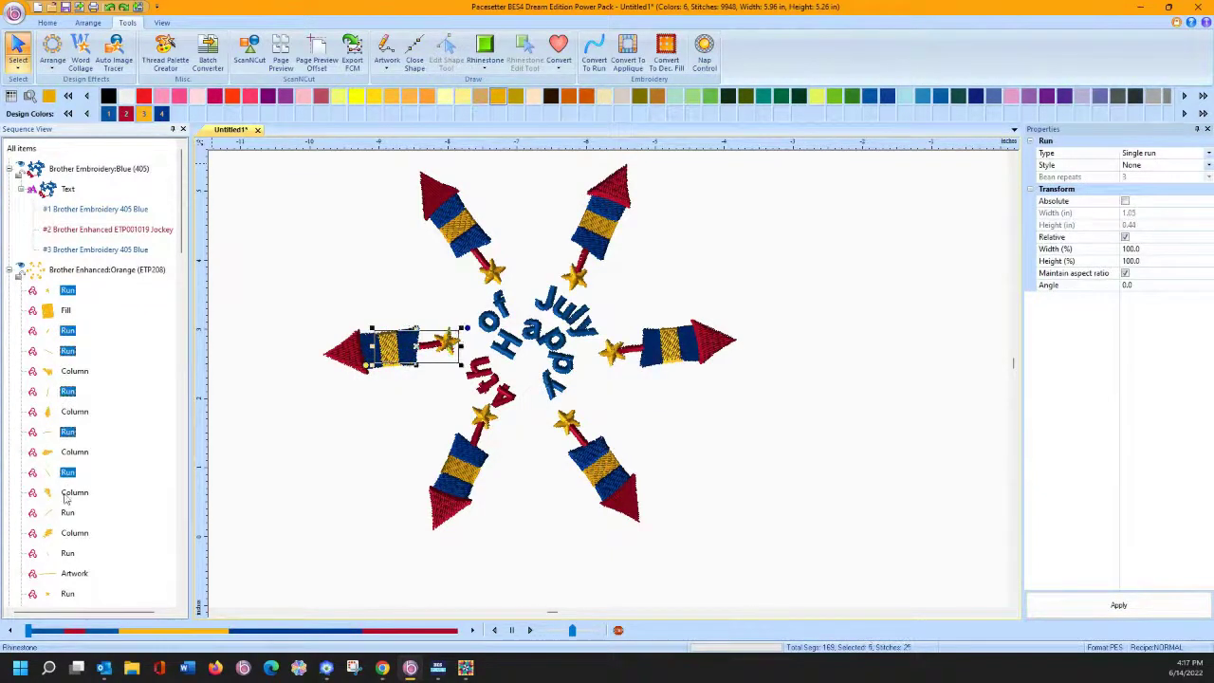
{"action": "left_click", "coordinate": [66, 513], "text": "ctrl"}
{"action": "left_click", "coordinate": [70, 554], "text": "ctrl"}
{"action": "left_click", "coordinate": [68, 577], "text": "ctrl"}
{"action": "left_click", "coordinate": [82, 592], "text": "ctrl"}
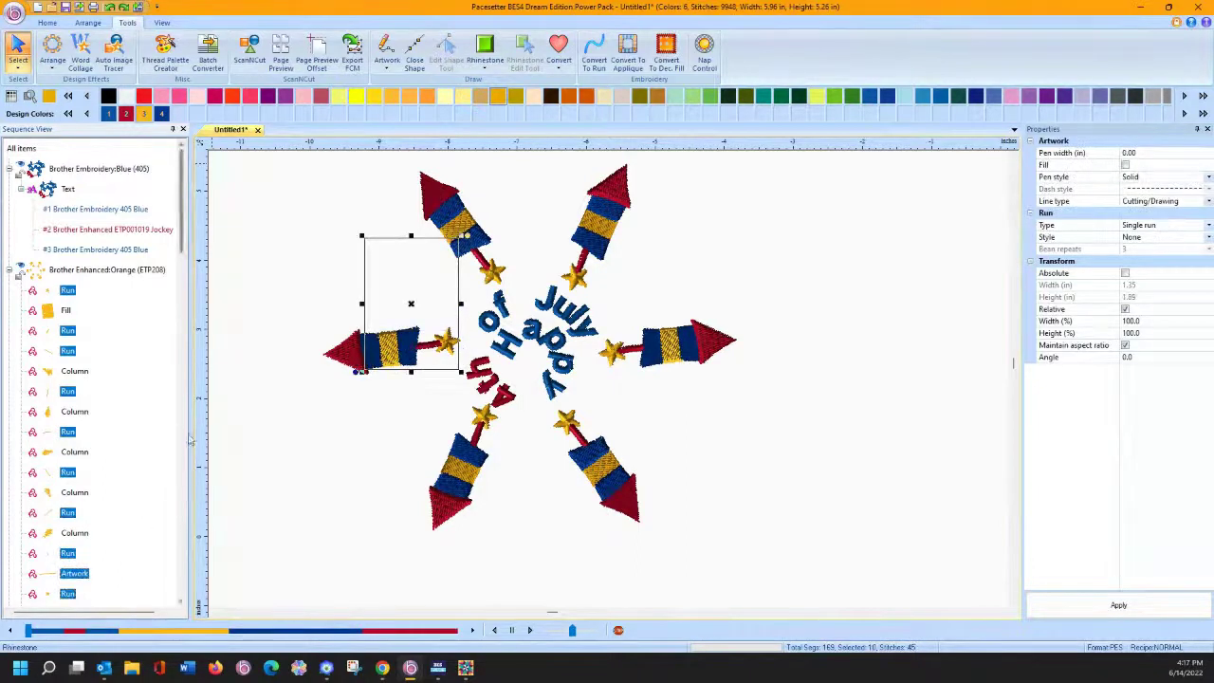
{"action": "key", "text": "ctrl+a"}
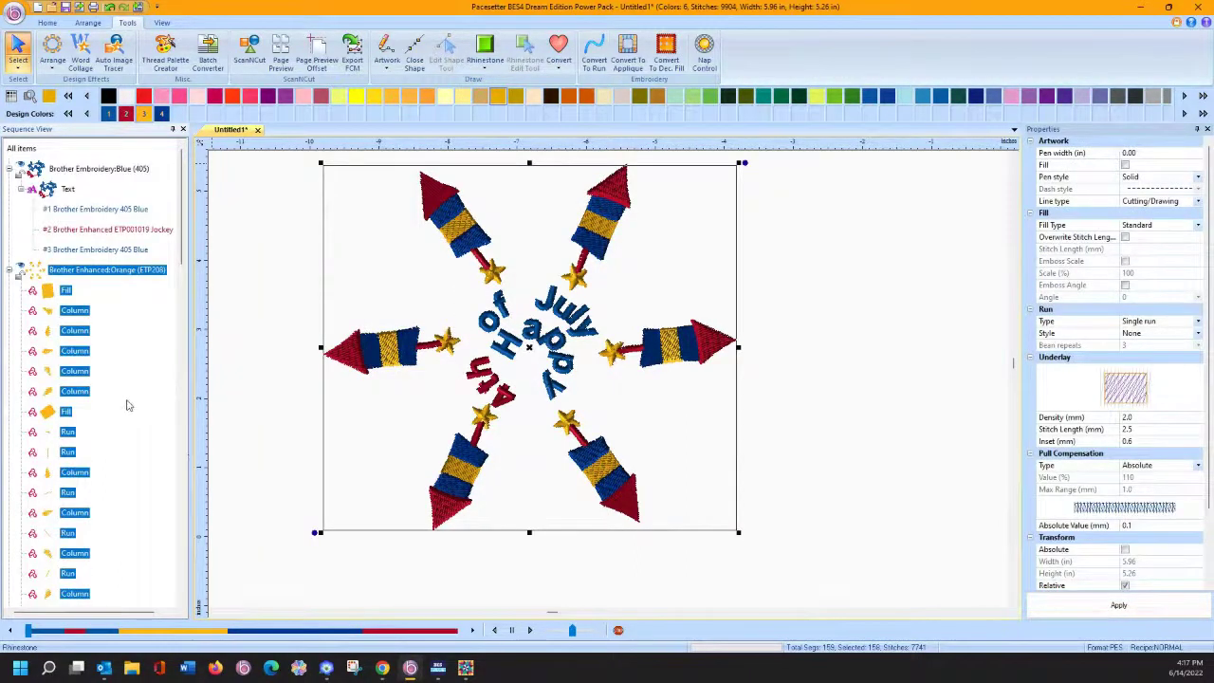
Step: Delete all remaining run and artwork segments from the Orange (ETP208) colour group, keeping only its fills and columns
{"action": "left_click", "coordinate": [57, 434]}
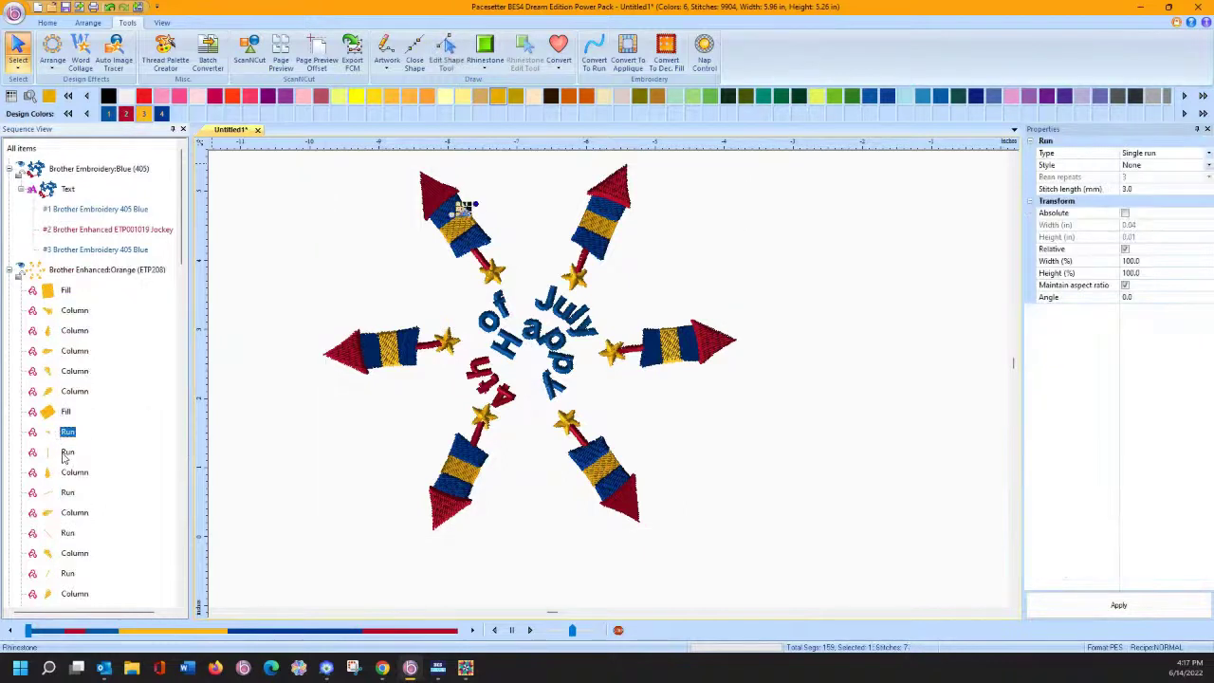
{"action": "left_click", "coordinate": [67, 454], "text": "ctrl"}
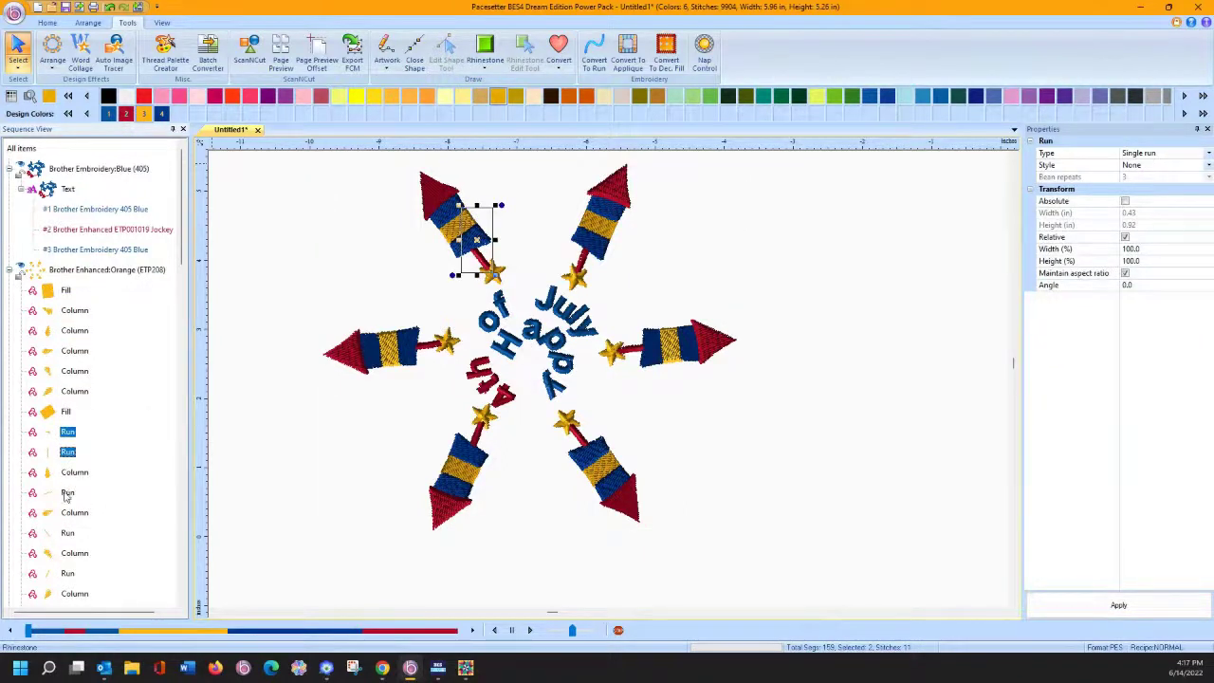
{"action": "left_click", "coordinate": [66, 492], "text": "ctrl"}
{"action": "left_click", "coordinate": [66, 533], "text": "ctrl"}
{"action": "left_click", "coordinate": [66, 573], "text": "ctrl"}
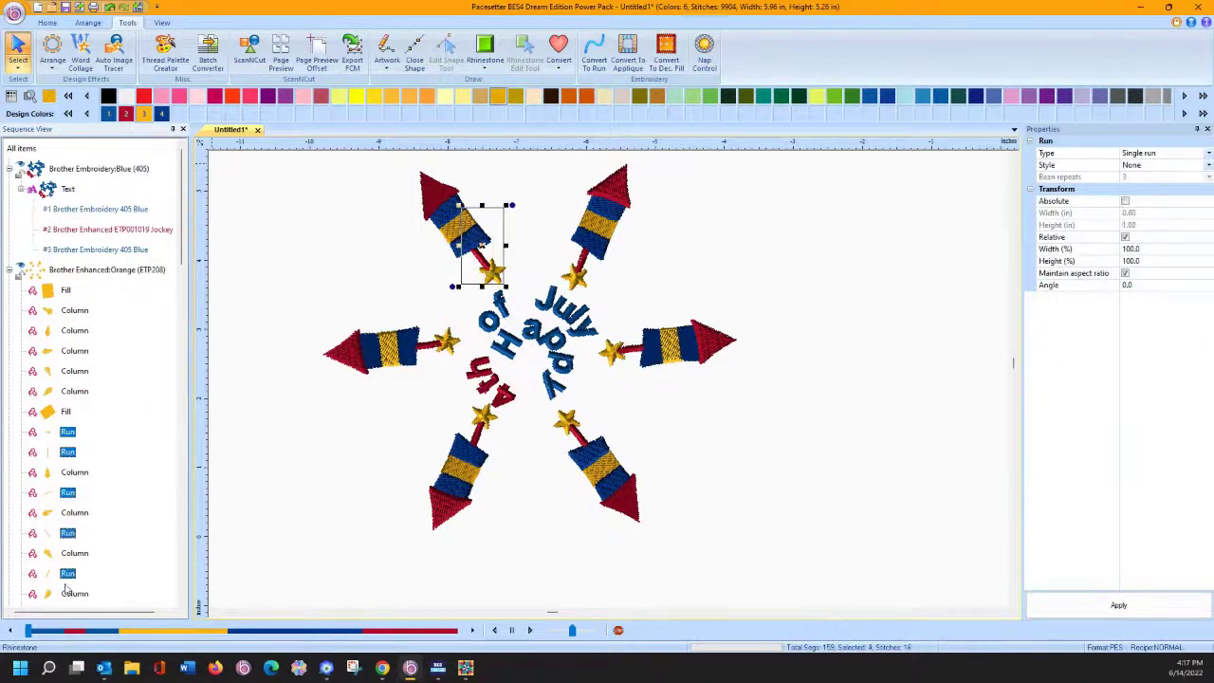
{"action": "scroll", "coordinate": [111, 513], "scroll_direction": "down", "scroll_amount": 1}
{"action": "scroll", "coordinate": [111, 513], "scroll_direction": "down", "scroll_amount": 2}
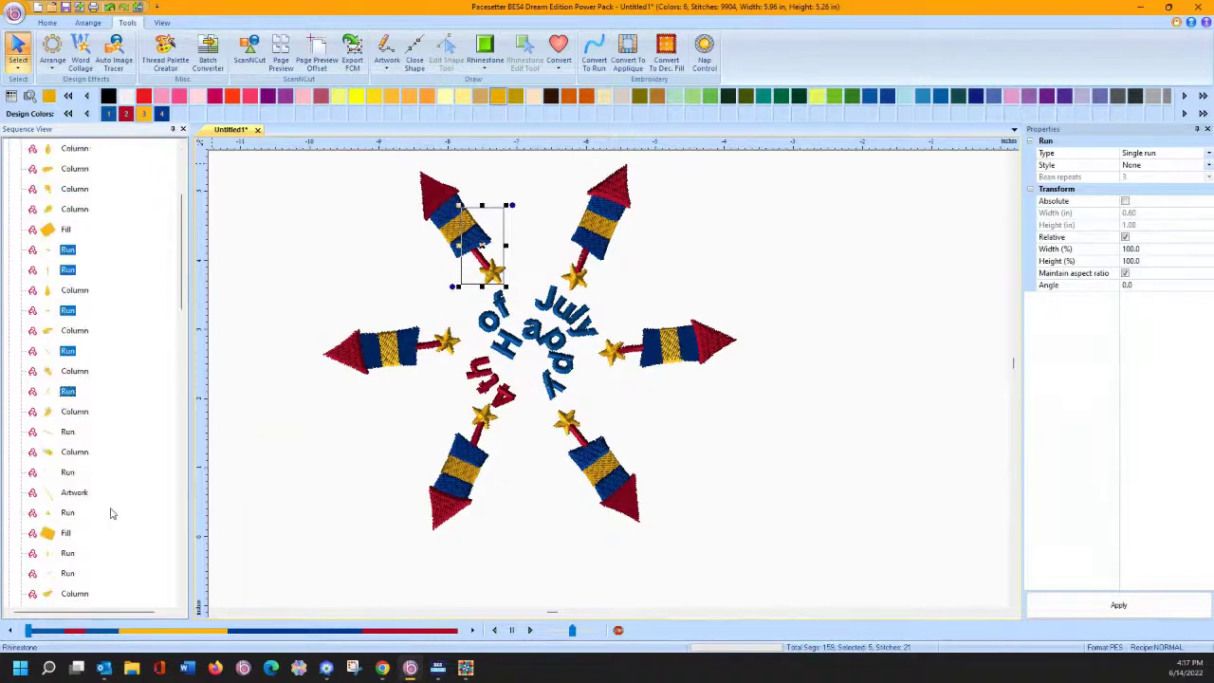
{"action": "left_click", "coordinate": [68, 435], "text": "ctrl"}
{"action": "left_click", "coordinate": [69, 472], "text": "ctrl"}
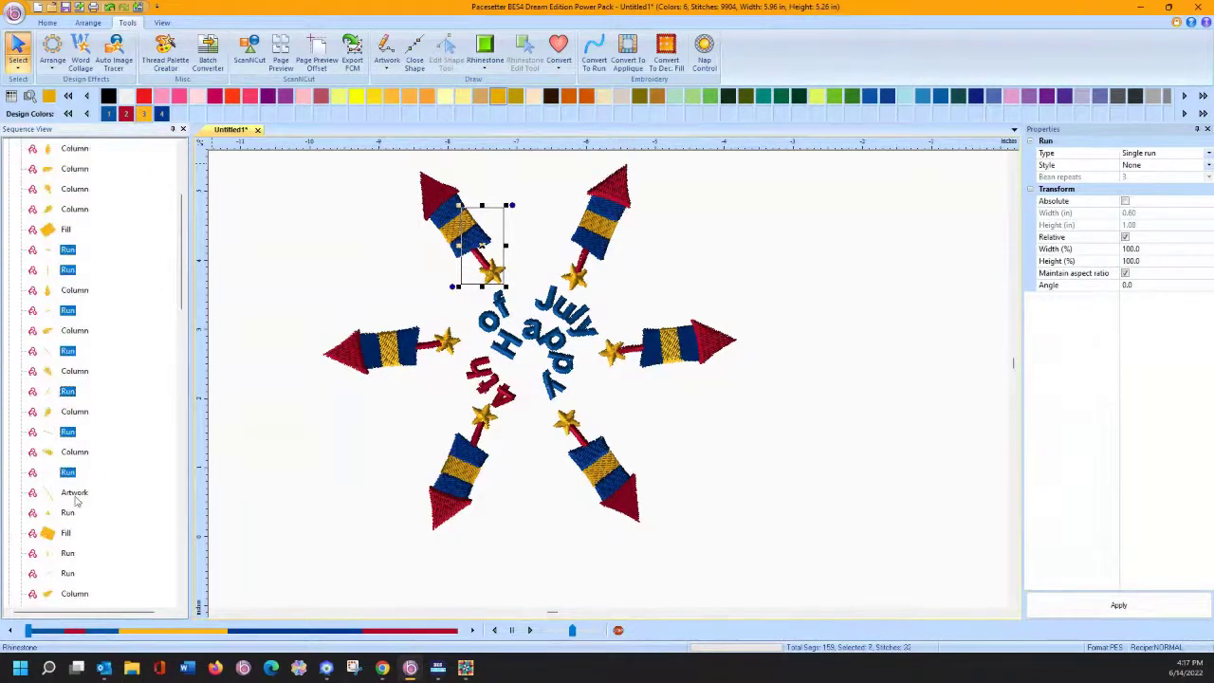
{"action": "left_click", "coordinate": [74, 494], "text": "ctrl"}
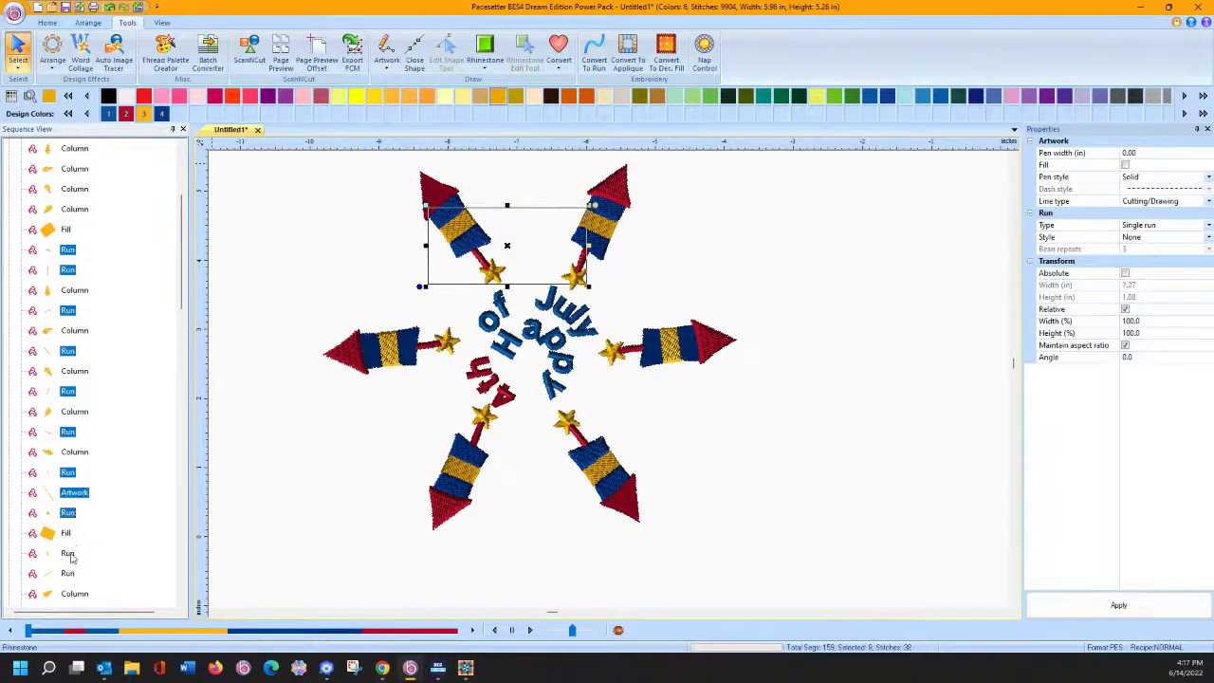
{"action": "left_click", "coordinate": [70, 555], "text": "ctrl"}
{"action": "left_click", "coordinate": [72, 574], "text": "ctrl"}
{"action": "scroll", "coordinate": [107, 517], "scroll_direction": "down", "scroll_amount": 2}
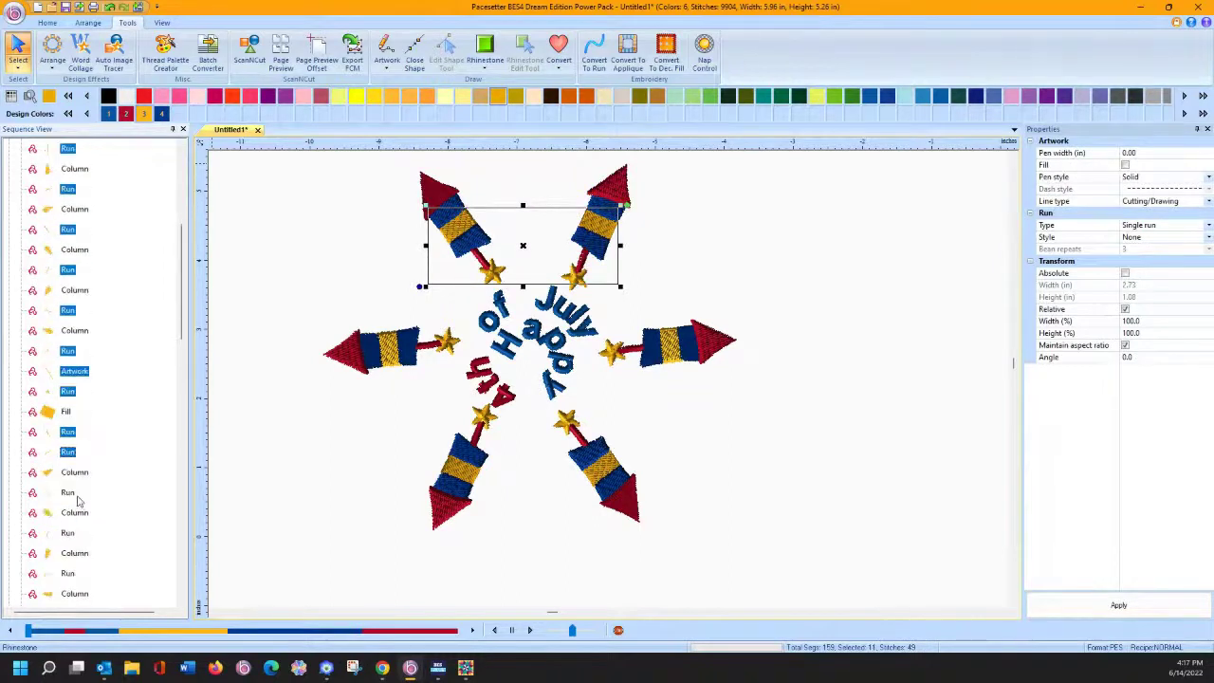
{"action": "left_click", "coordinate": [68, 493], "text": "ctrl"}
{"action": "left_click", "coordinate": [68, 533], "text": "ctrl"}
{"action": "left_click", "coordinate": [68, 574], "text": "ctrl"}
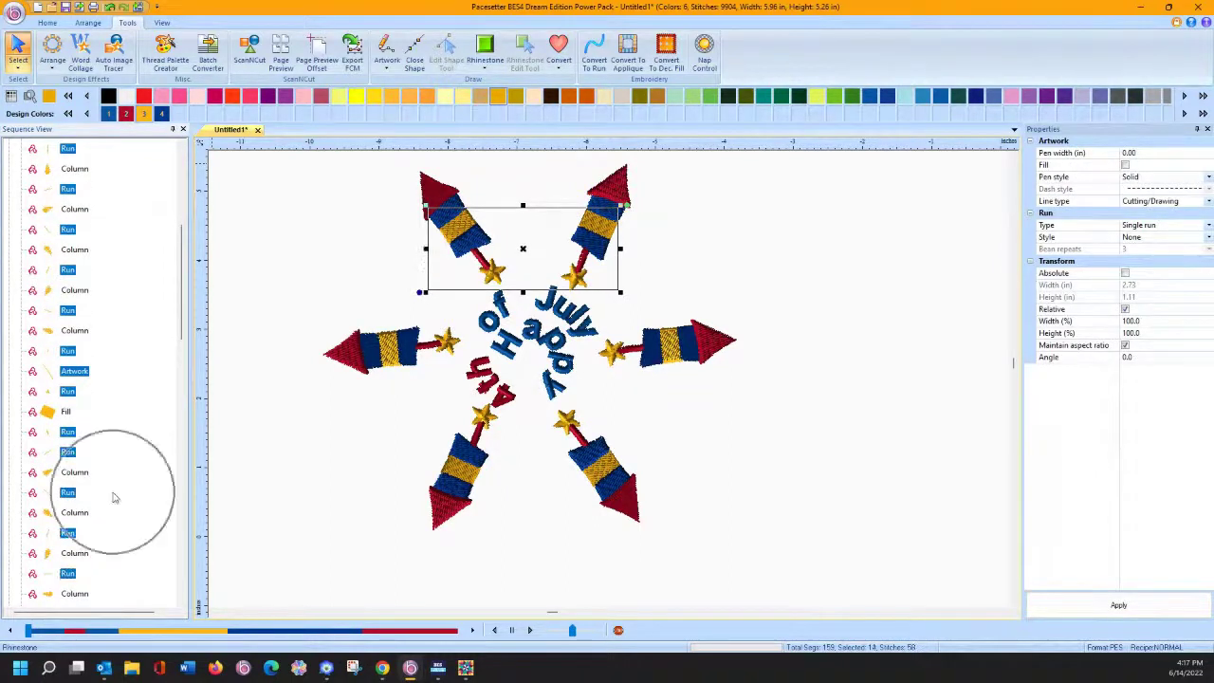
{"action": "scroll", "coordinate": [110, 497], "scroll_direction": "down", "scroll_amount": 3}
{"action": "left_click", "coordinate": [68, 432], "text": "ctrl"}
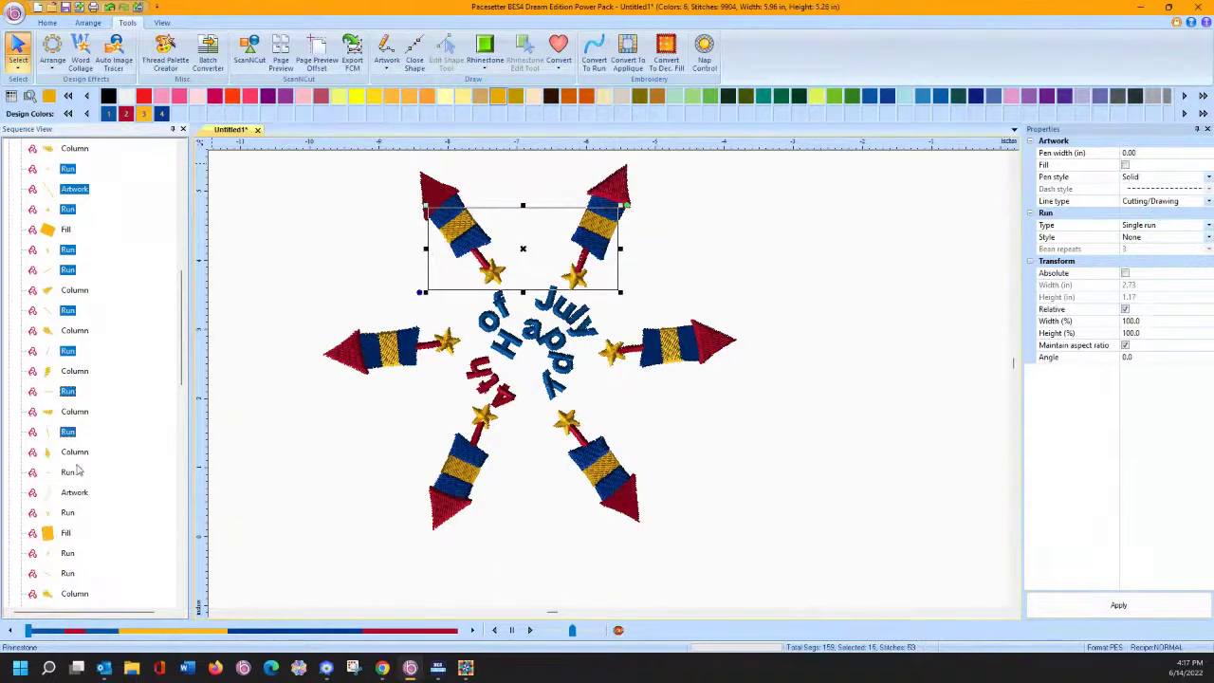
{"action": "left_click", "coordinate": [68, 473], "text": "ctrl"}
{"action": "left_click", "coordinate": [74, 493], "text": "ctrl"}
{"action": "left_click", "coordinate": [68, 513], "text": "ctrl"}
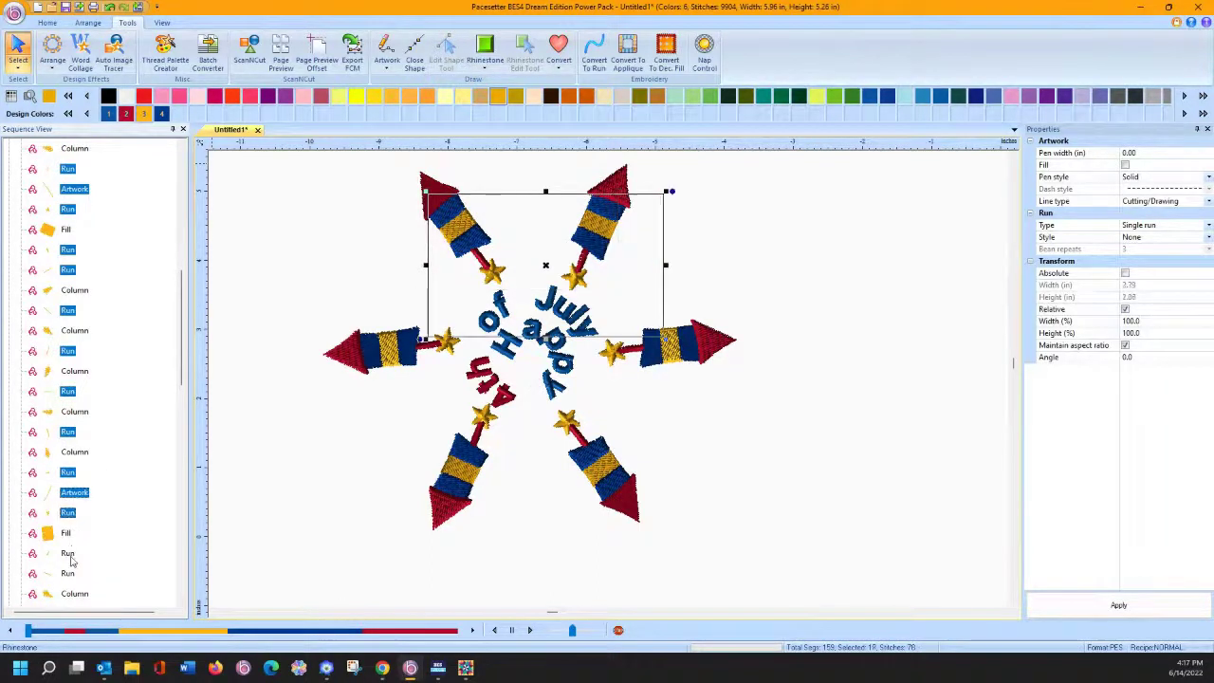
{"action": "left_click", "coordinate": [68, 553], "text": "ctrl"}
{"action": "left_click", "coordinate": [68, 574], "text": "ctrl"}
{"action": "scroll", "coordinate": [118, 509], "scroll_direction": "down", "scroll_amount": 2}
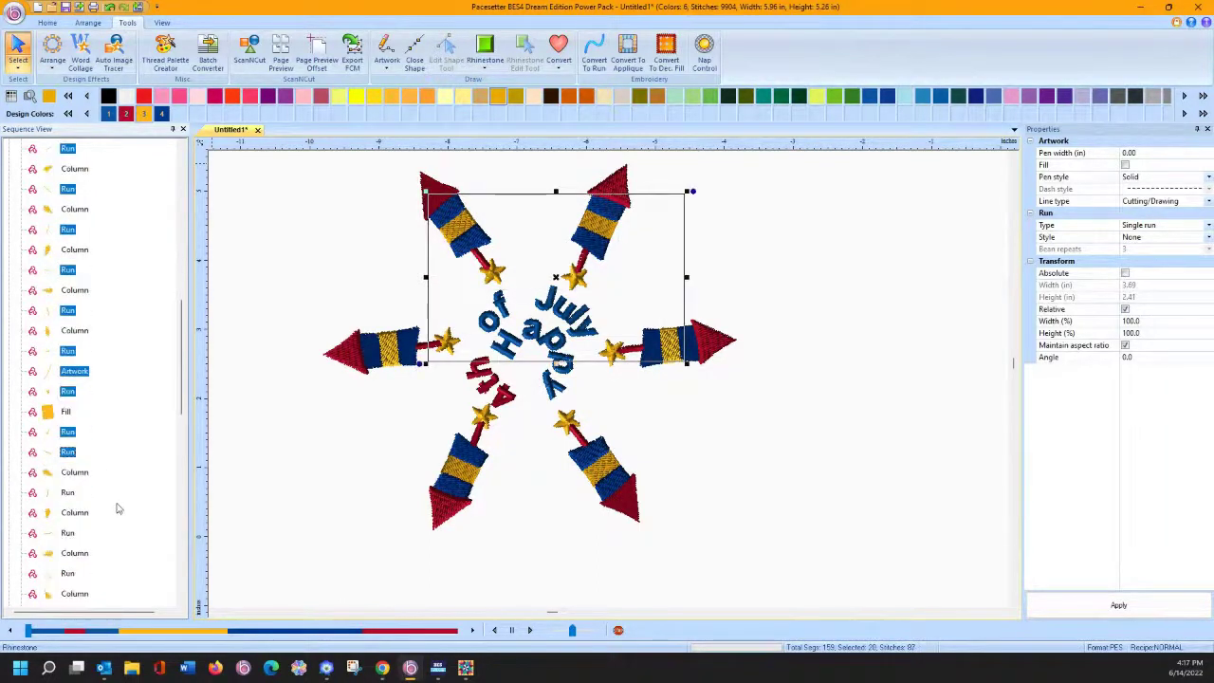
{"action": "left_click", "coordinate": [68, 493], "text": "ctrl"}
{"action": "left_click", "coordinate": [68, 533], "text": "ctrl"}
{"action": "left_click", "coordinate": [68, 574], "text": "ctrl"}
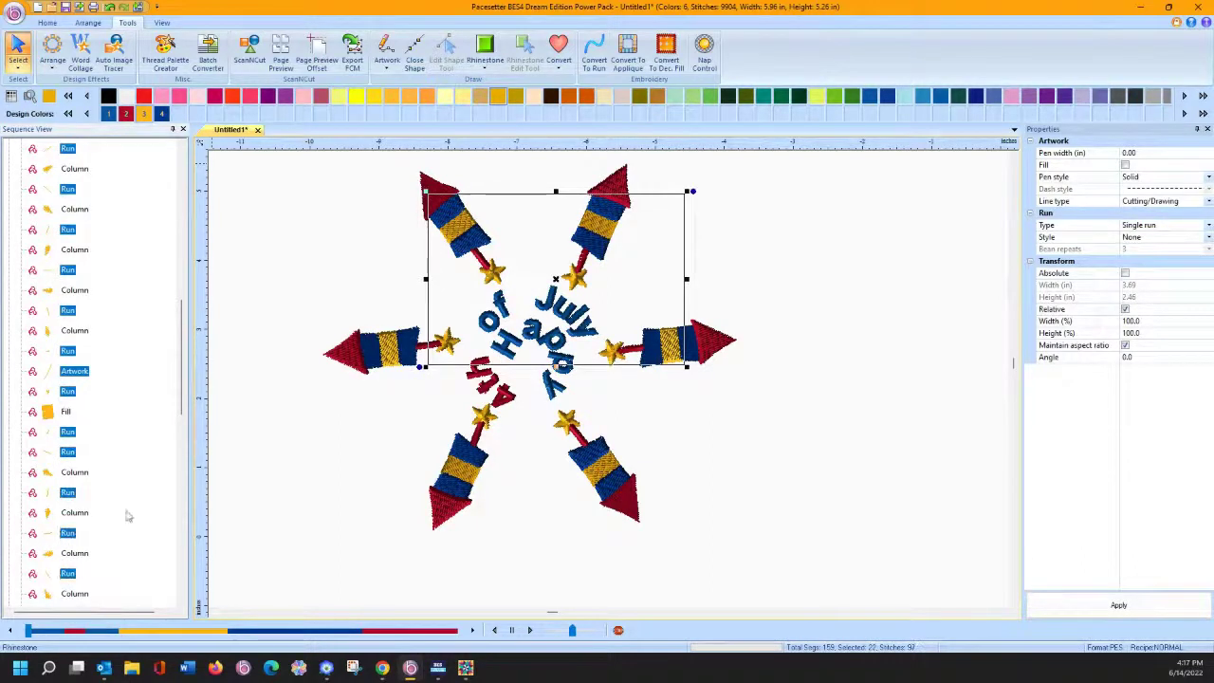
{"action": "scroll", "coordinate": [117, 484], "scroll_direction": "down", "scroll_amount": 3}
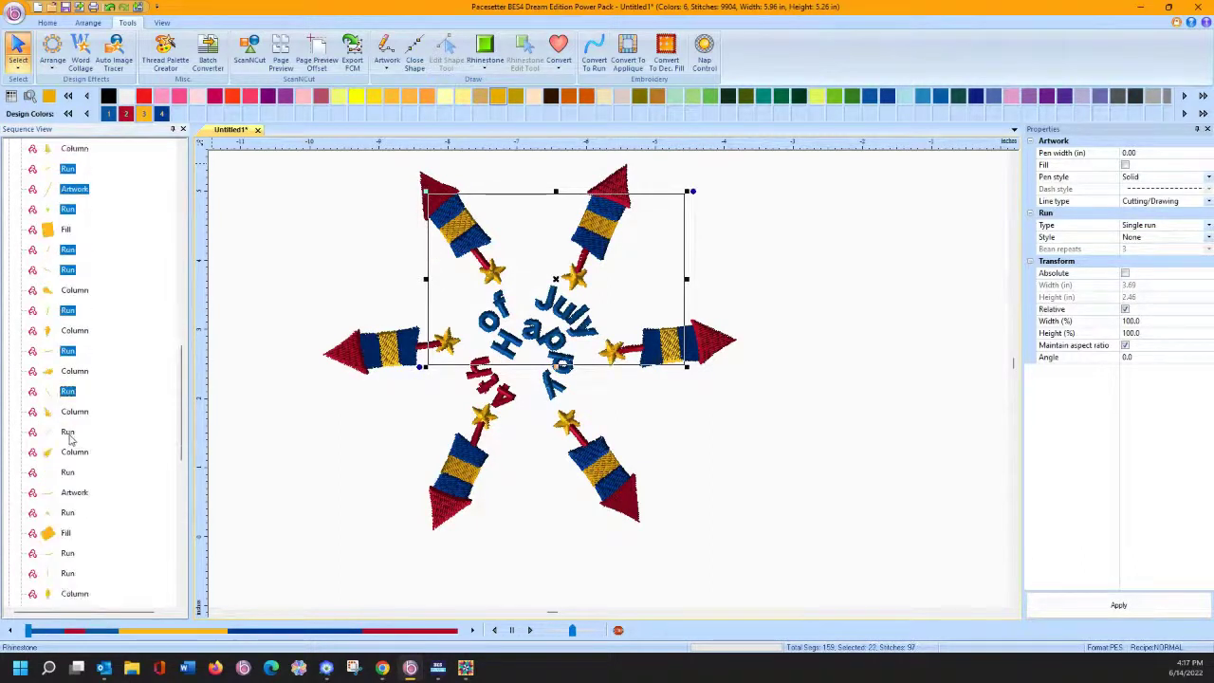
{"action": "left_click", "coordinate": [68, 432], "text": "ctrl"}
{"action": "left_click", "coordinate": [68, 472], "text": "ctrl"}
{"action": "left_click", "coordinate": [68, 493], "text": "ctrl"}
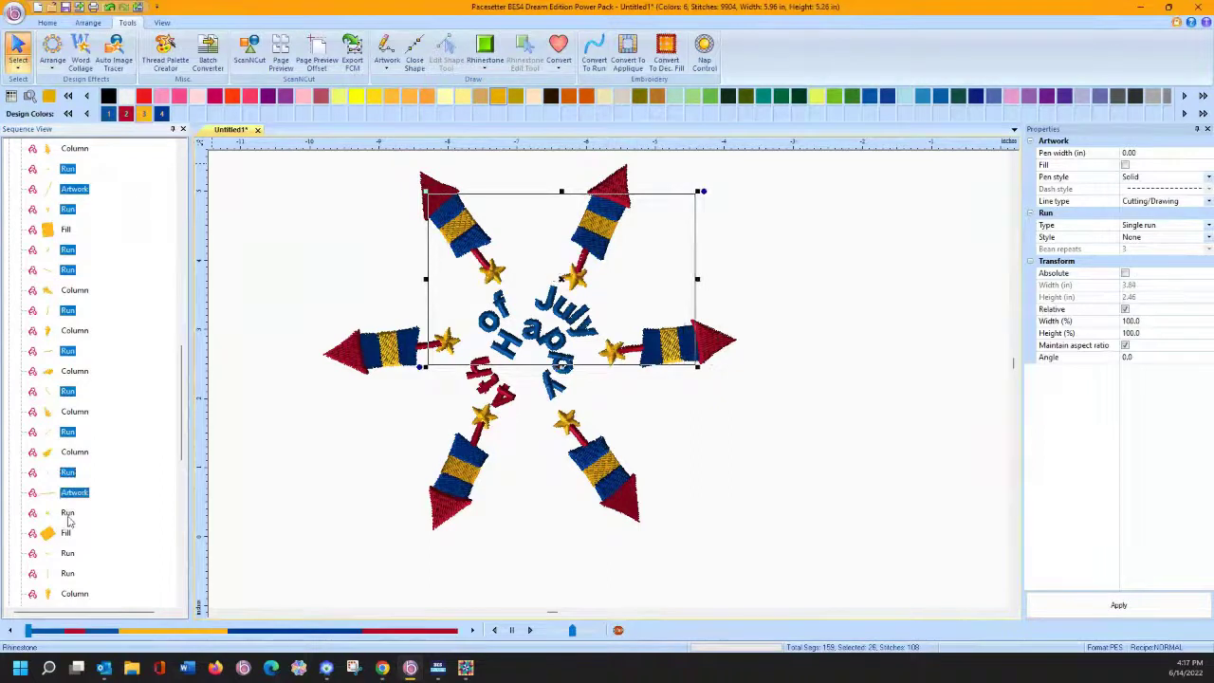
{"action": "left_click", "coordinate": [68, 513], "text": "ctrl"}
{"action": "left_click", "coordinate": [68, 554], "text": "ctrl"}
{"action": "scroll", "coordinate": [109, 474], "scroll_direction": "down", "scroll_amount": 2}
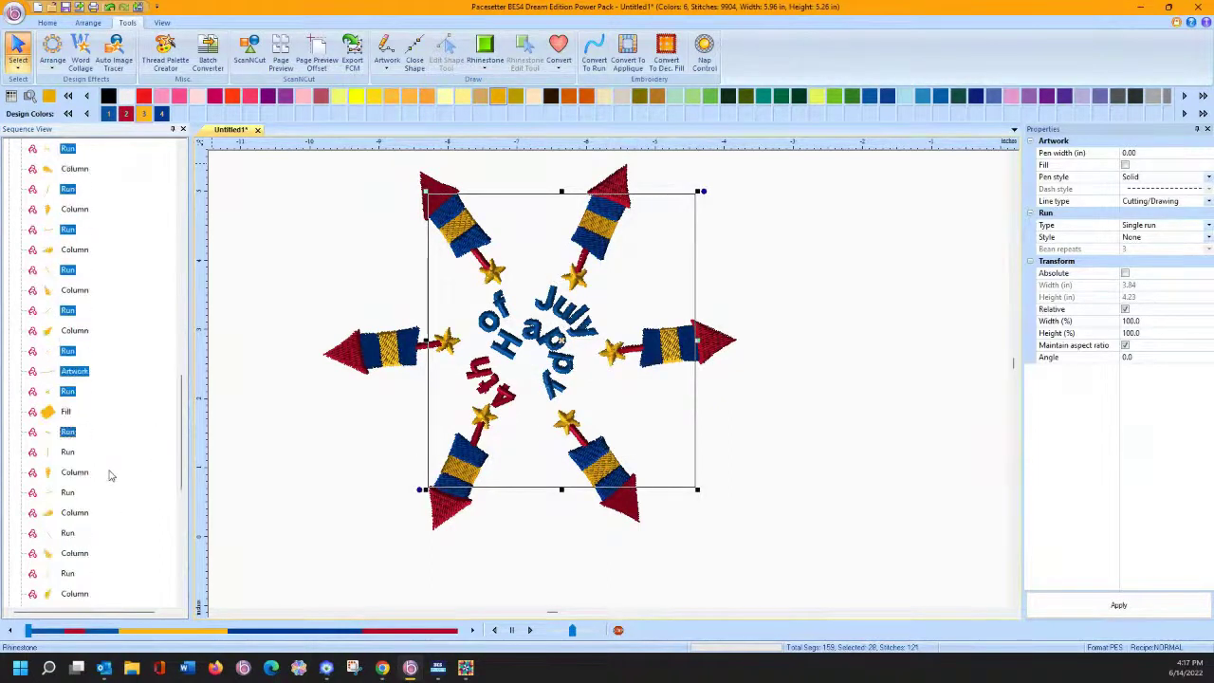
{"action": "left_click", "coordinate": [66, 455], "text": "ctrl"}
{"action": "left_click", "coordinate": [69, 493], "text": "ctrl"}
{"action": "left_click", "coordinate": [66, 533], "text": "ctrl"}
{"action": "scroll", "coordinate": [102, 524], "scroll_direction": "down", "scroll_amount": 1}
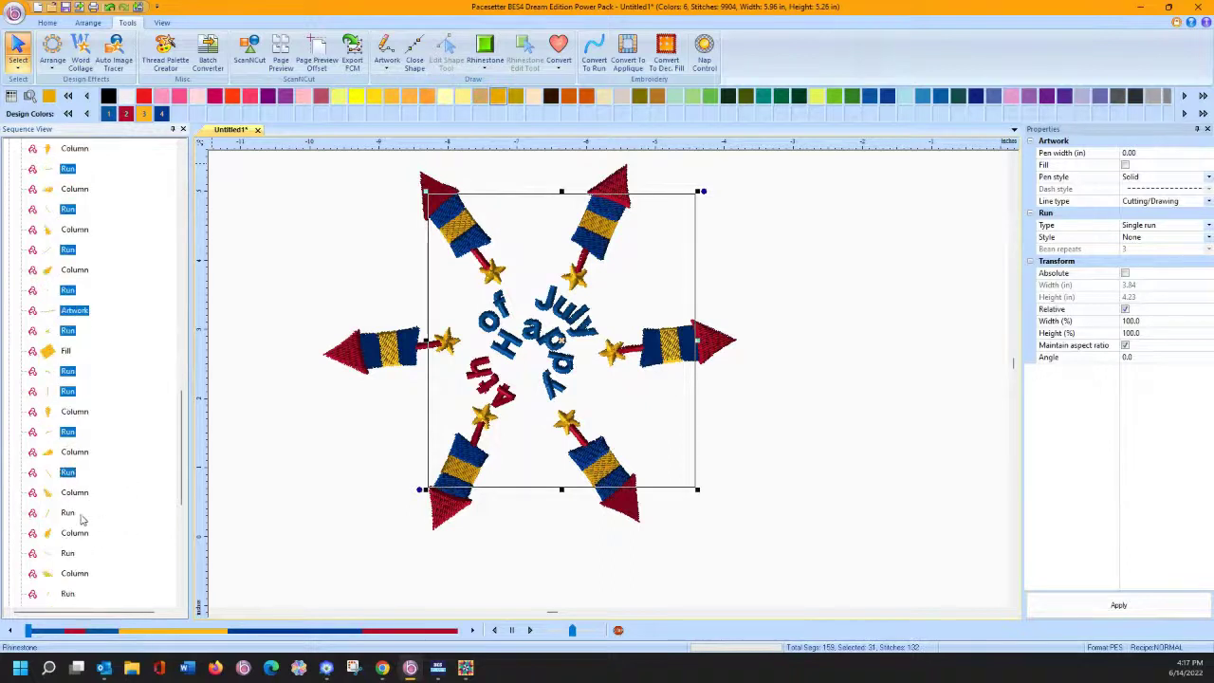
{"action": "left_click", "coordinate": [70, 514], "text": "ctrl"}
{"action": "left_click", "coordinate": [68, 555], "text": "ctrl"}
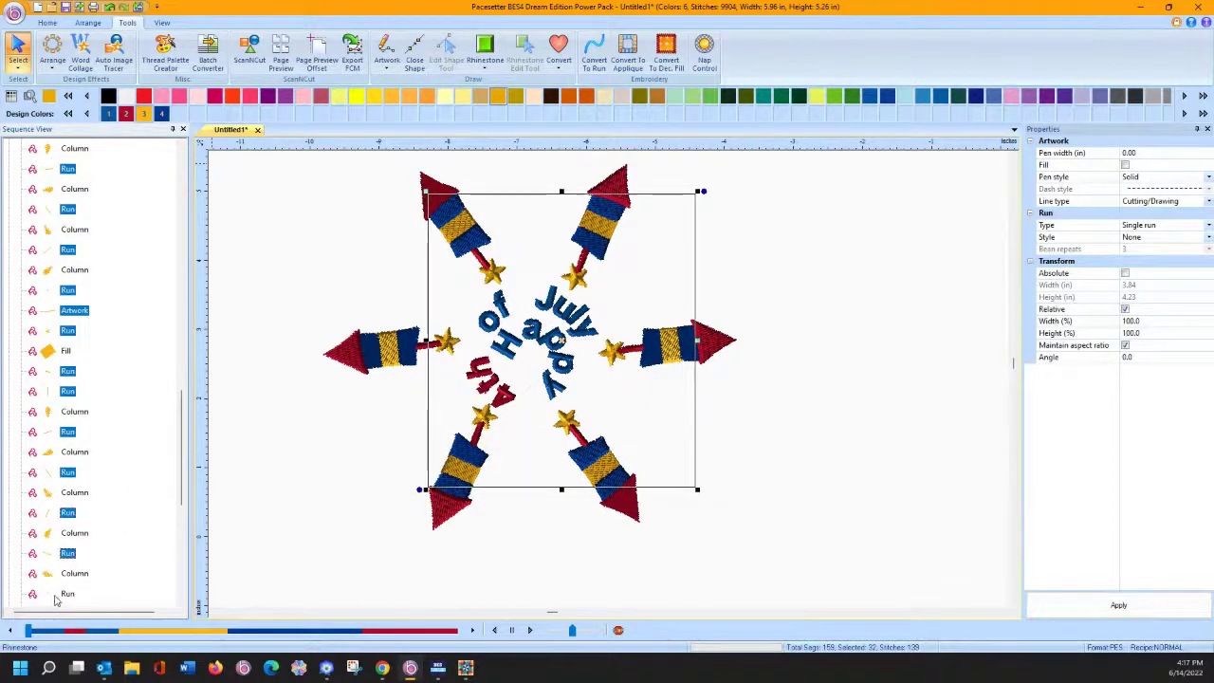
{"action": "left_click", "coordinate": [59, 596], "text": "ctrl"}
{"action": "scroll", "coordinate": [109, 521], "scroll_direction": "down", "scroll_amount": 2}
{"action": "scroll", "coordinate": [104, 502], "scroll_direction": "down", "scroll_amount": 1}
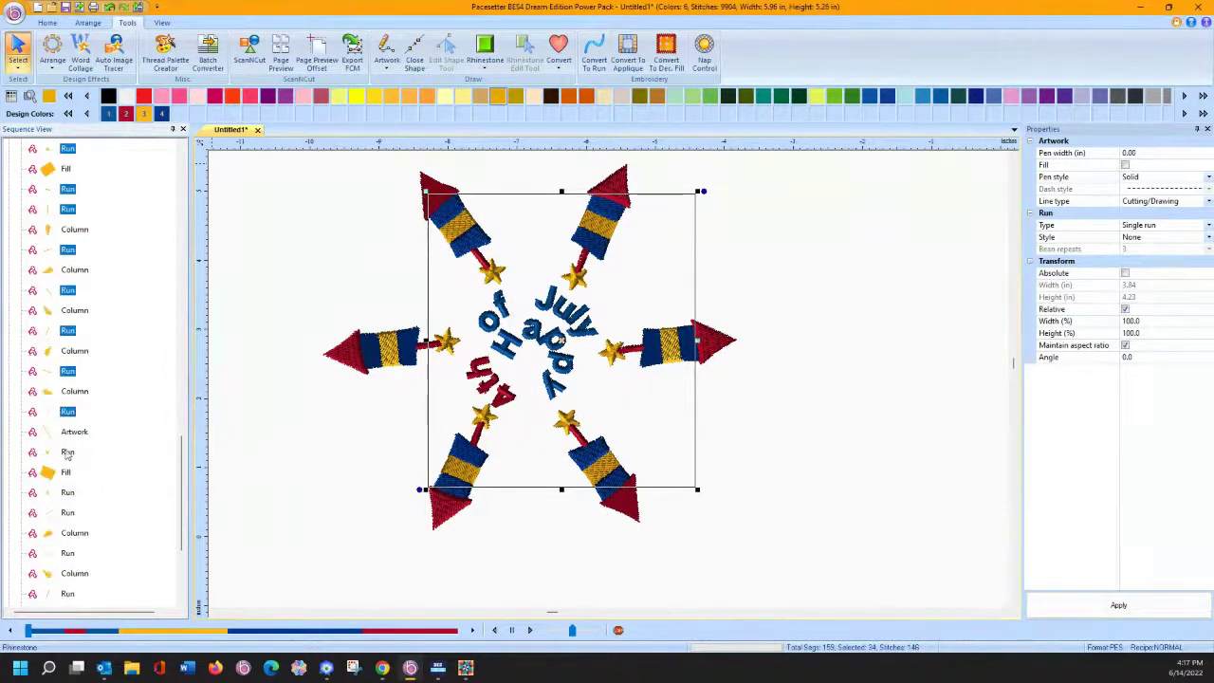
{"action": "left_click", "coordinate": [67, 453], "text": "ctrl"}
{"action": "left_click", "coordinate": [66, 436], "text": "ctrl"}
{"action": "left_click", "coordinate": [64, 495], "text": "ctrl"}
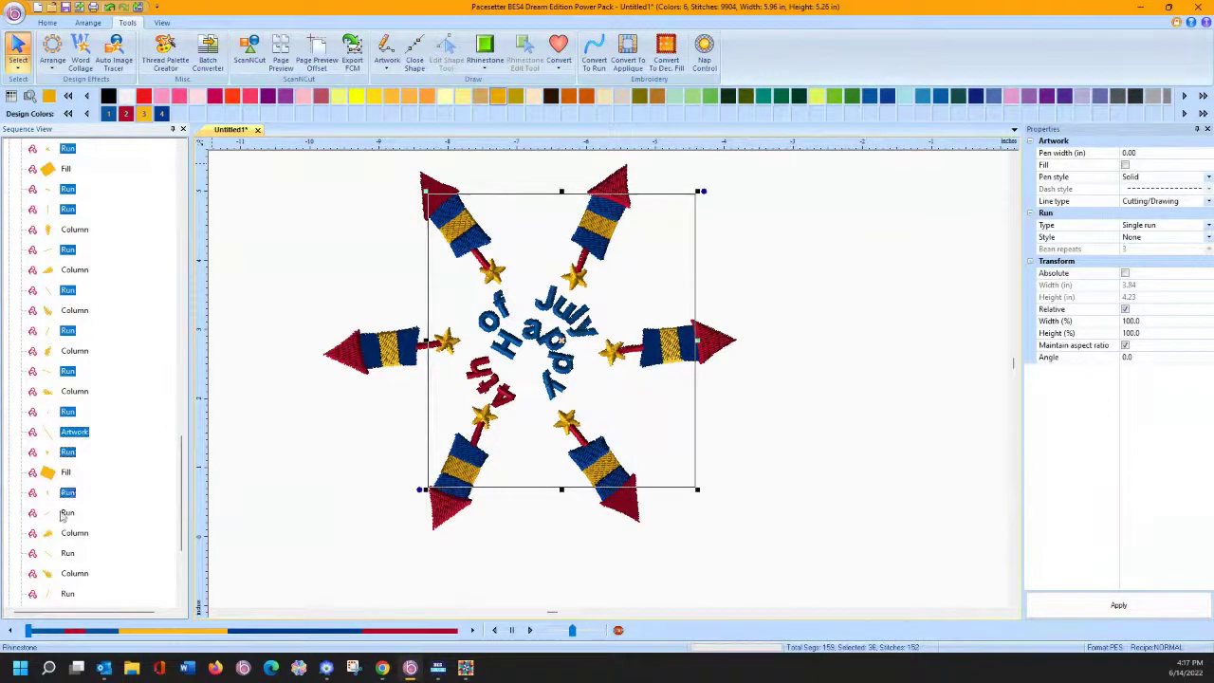
{"action": "left_click", "coordinate": [65, 513], "text": "ctrl"}
{"action": "left_click", "coordinate": [66, 552], "text": "ctrl"}
{"action": "left_click", "coordinate": [59, 592], "text": "ctrl"}
{"action": "scroll", "coordinate": [130, 373], "scroll_direction": "down", "scroll_amount": 3}
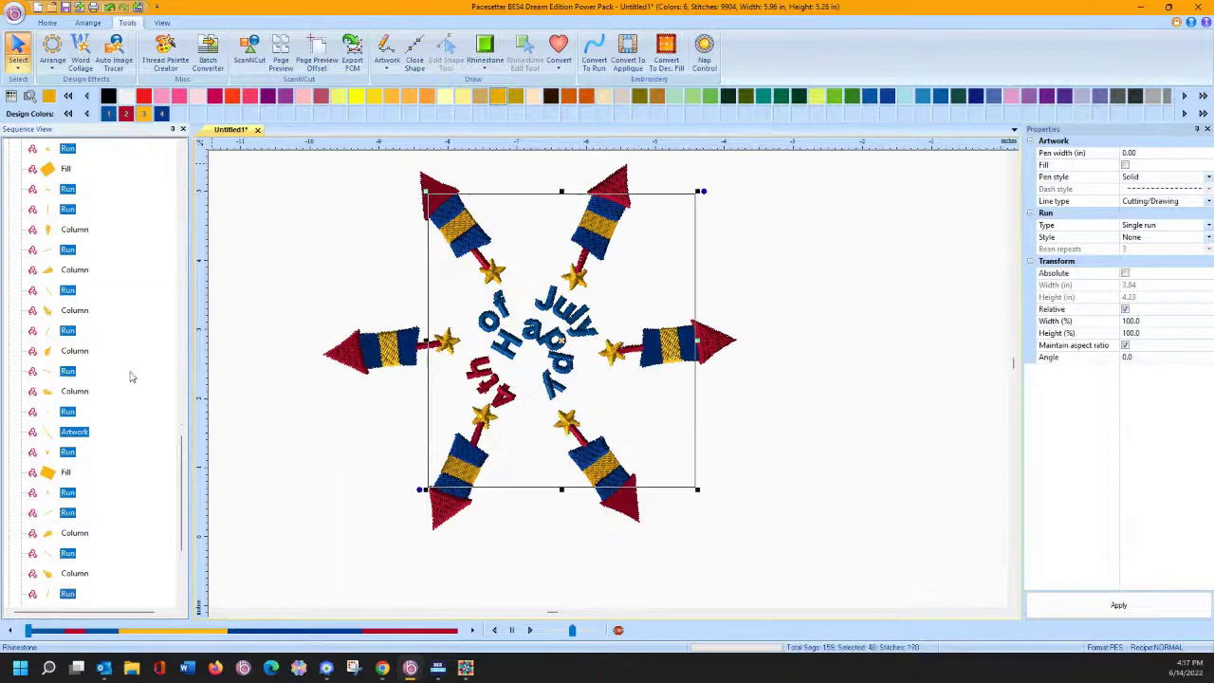
{"action": "left_click", "coordinate": [67, 452], "text": "ctrl"}
{"action": "left_click", "coordinate": [66, 493], "text": "ctrl"}
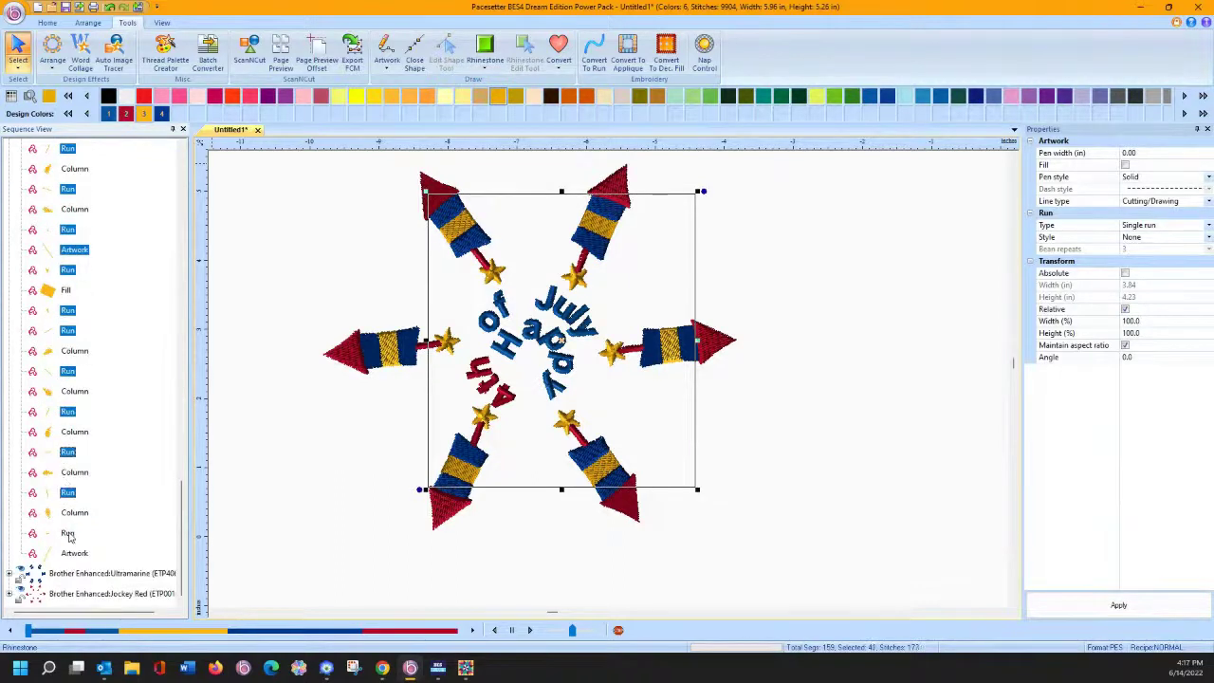
{"action": "left_click", "coordinate": [66, 533], "text": "ctrl"}
{"action": "left_click", "coordinate": [70, 555], "text": "ctrl"}
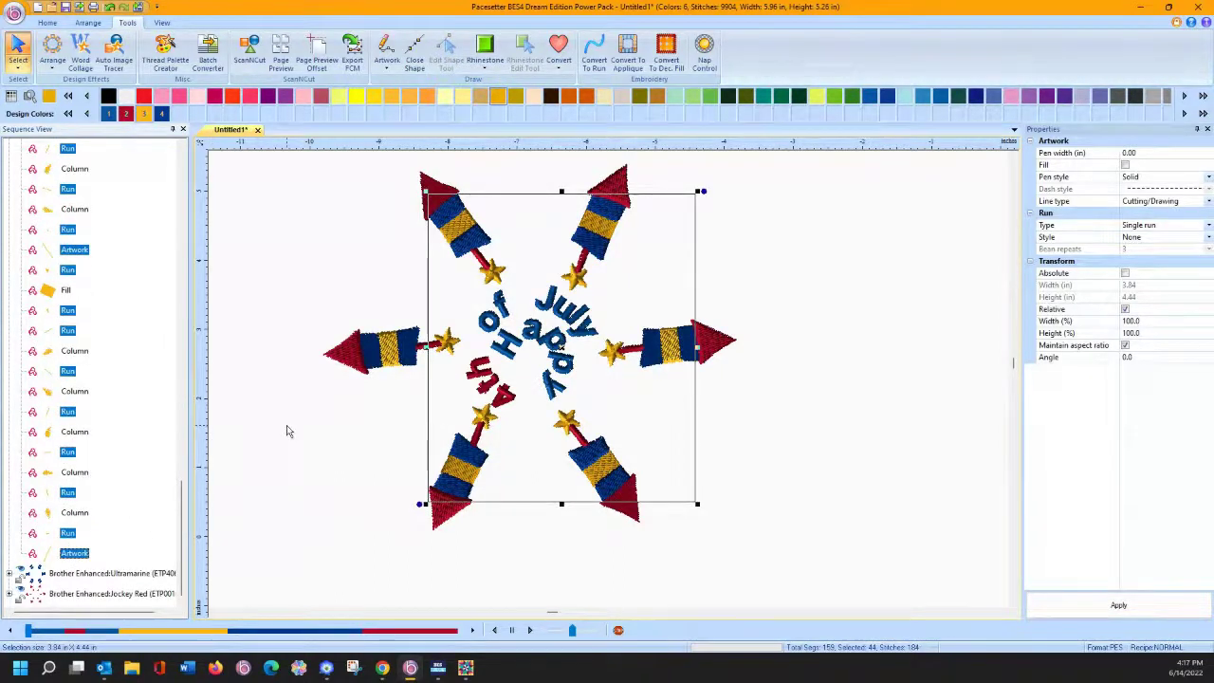
{"action": "key", "text": "Delete"}
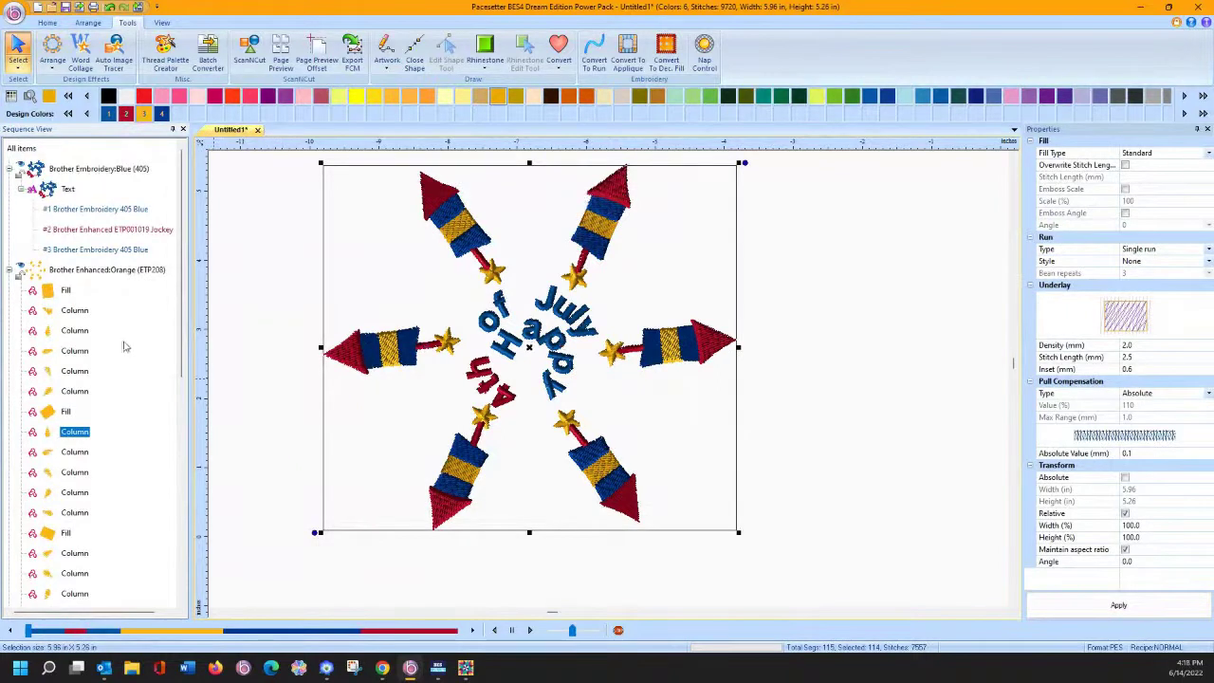
Step: Expand the Brother Enhanced Ultramarine colour group and delete all its run segments, keeping only the fills
{"action": "scroll", "coordinate": [95, 313], "scroll_direction": "down", "scroll_amount": 8}
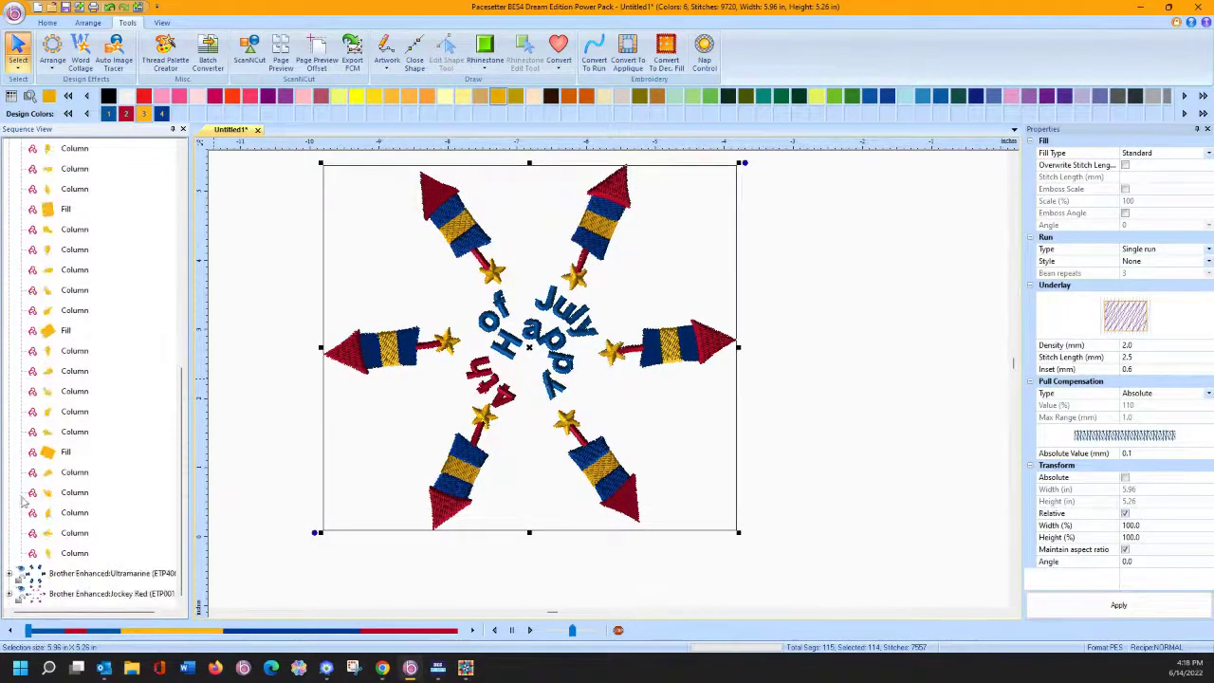
{"action": "left_click", "coordinate": [9, 573]}
{"action": "scroll", "coordinate": [94, 465], "scroll_direction": "down", "scroll_amount": 4}
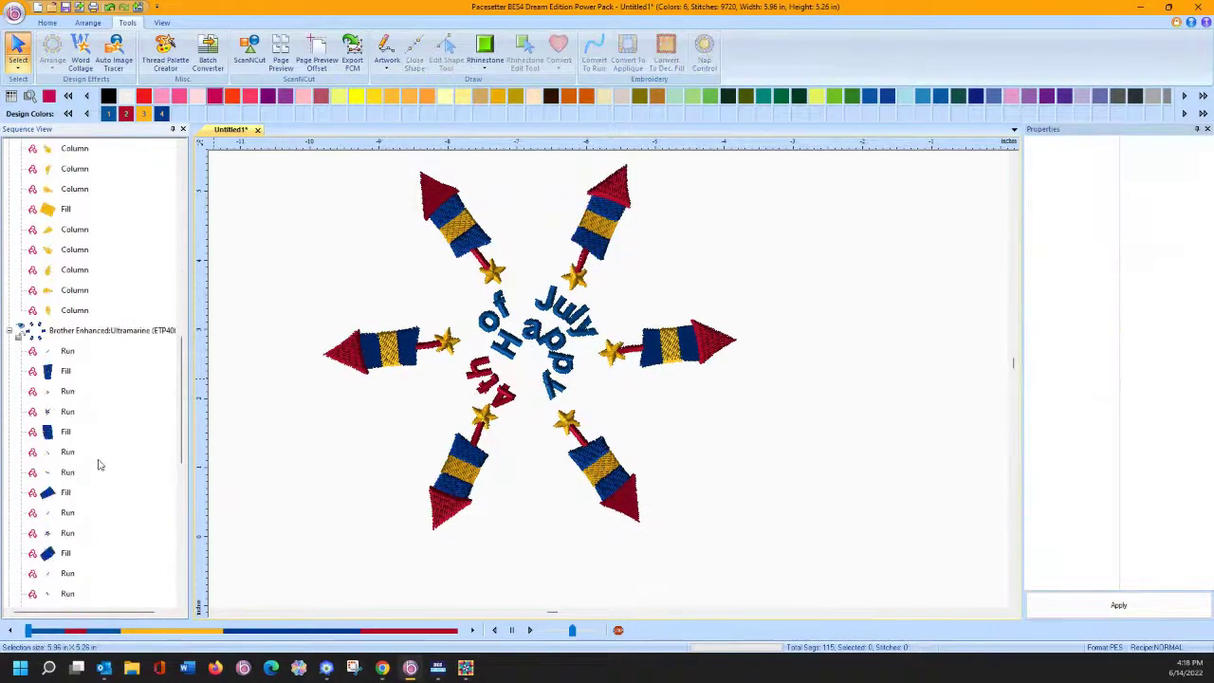
{"action": "left_click", "coordinate": [58, 351]}
{"action": "left_click", "coordinate": [63, 391], "text": "ctrl"}
{"action": "left_click", "coordinate": [63, 411], "text": "ctrl"}
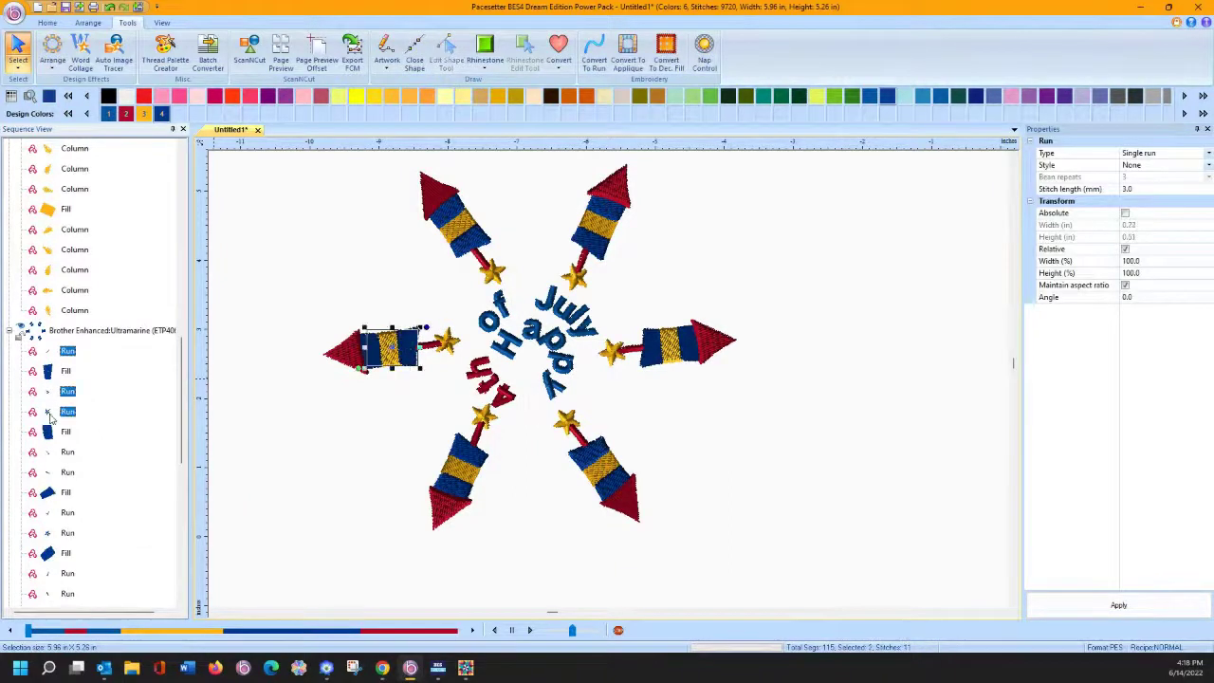
{"action": "left_click", "coordinate": [60, 451], "text": "ctrl"}
{"action": "left_click", "coordinate": [61, 472], "text": "ctrl"}
{"action": "left_click", "coordinate": [61, 512], "text": "ctrl"}
{"action": "left_click", "coordinate": [61, 533], "text": "ctrl"}
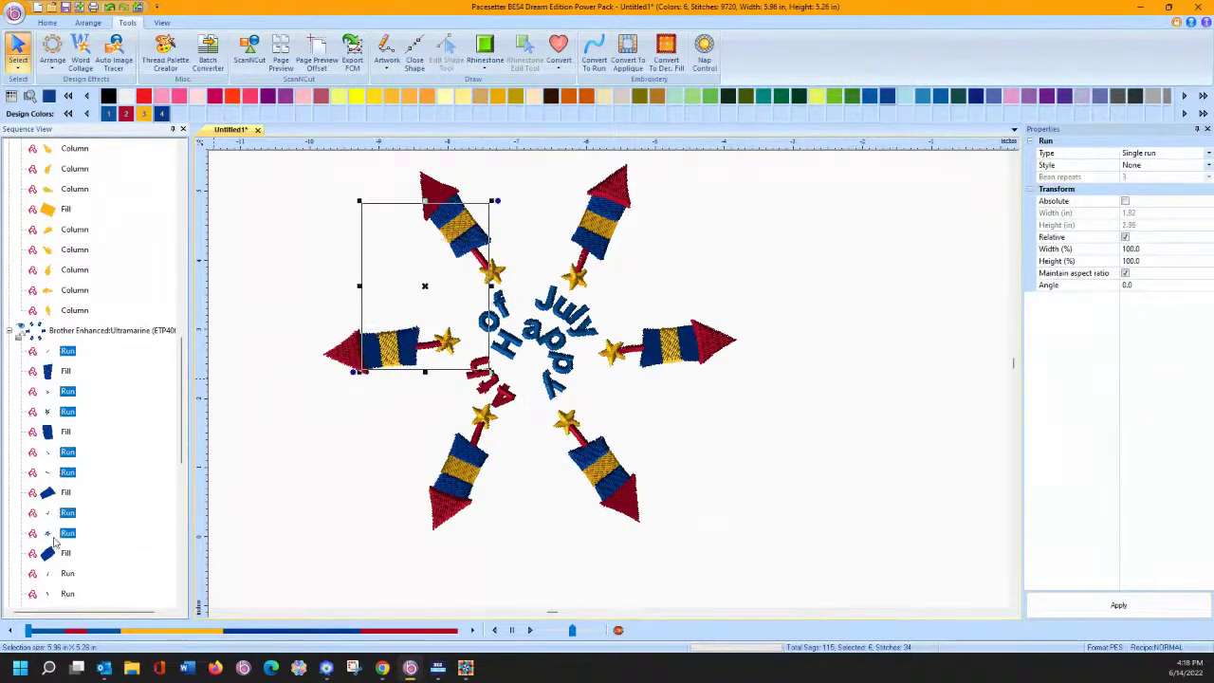
{"action": "left_click", "coordinate": [63, 572], "text": "ctrl"}
{"action": "scroll", "coordinate": [82, 531], "scroll_direction": "down", "scroll_amount": 3}
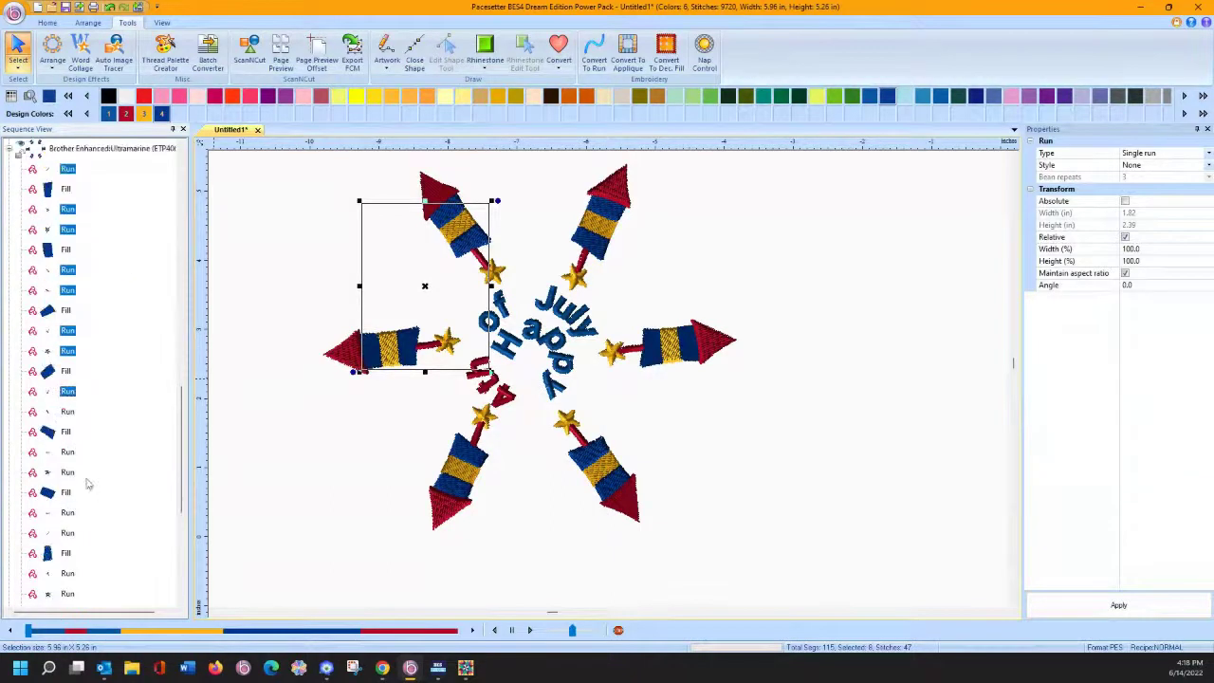
{"action": "left_click", "coordinate": [67, 411], "text": "ctrl"}
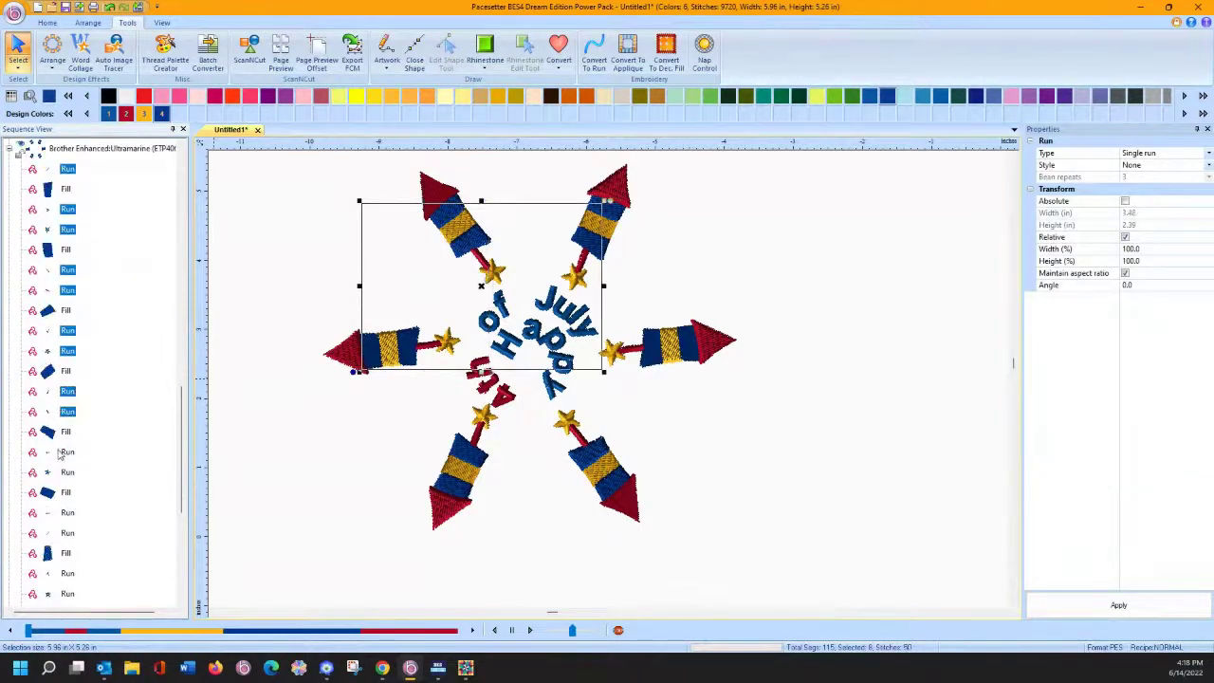
{"action": "left_click", "coordinate": [64, 451], "text": "ctrl"}
{"action": "left_click", "coordinate": [64, 472], "text": "ctrl"}
{"action": "left_click", "coordinate": [66, 512], "text": "ctrl"}
{"action": "left_click", "coordinate": [65, 533], "text": "ctrl"}
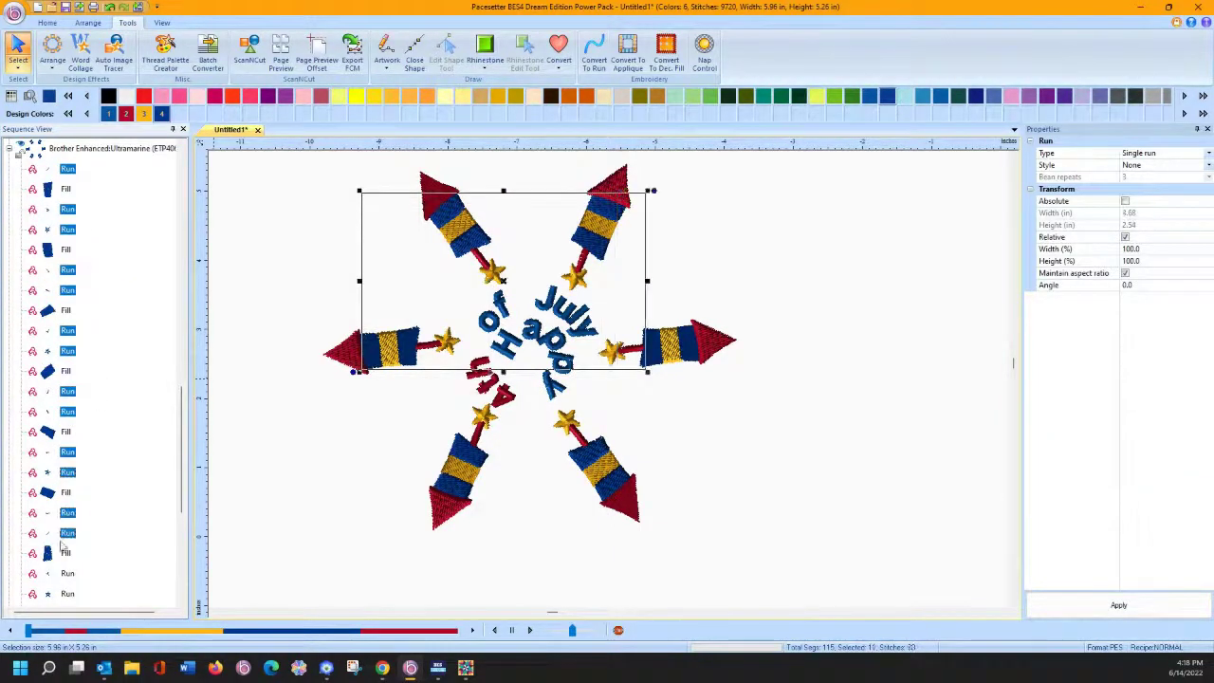
{"action": "left_click", "coordinate": [66, 573], "text": "ctrl"}
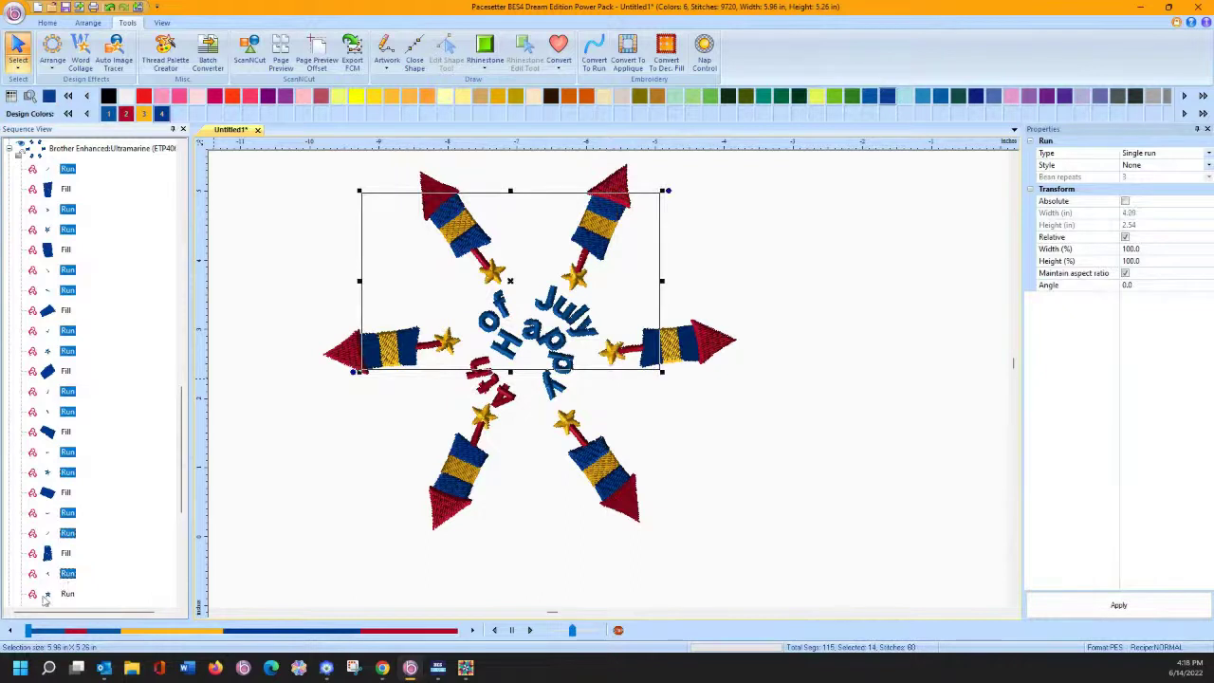
{"action": "left_click", "coordinate": [47, 596], "text": "ctrl"}
{"action": "scroll", "coordinate": [99, 537], "scroll_direction": "down", "scroll_amount": 3}
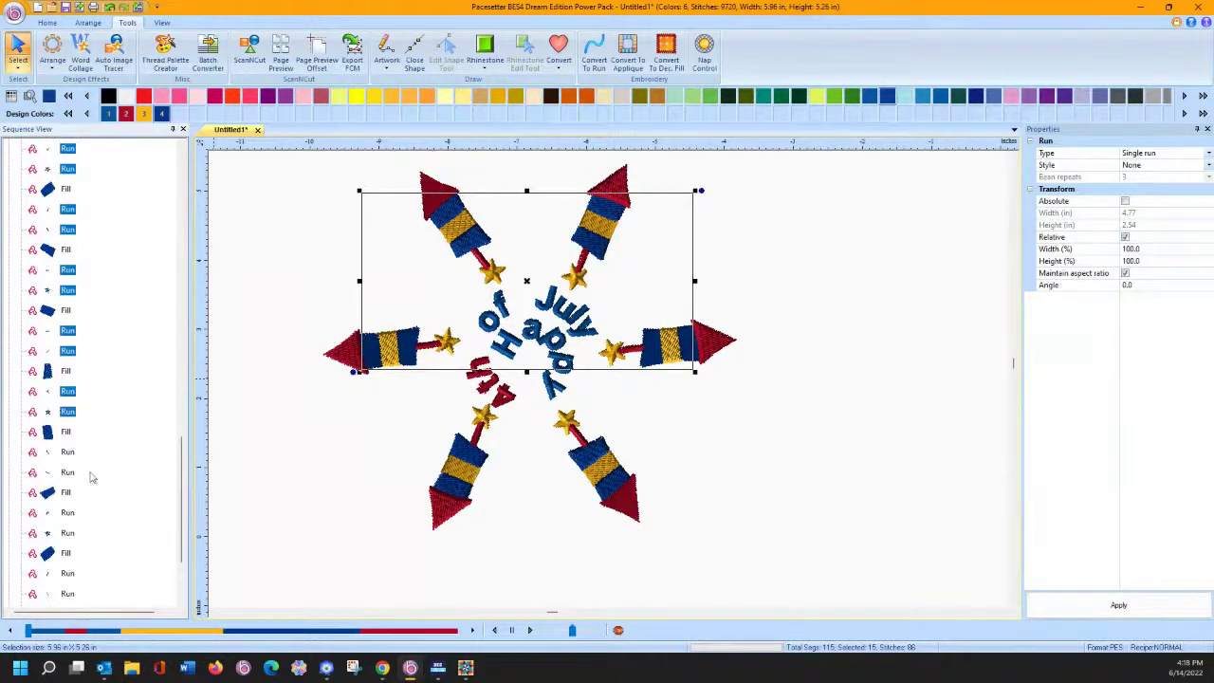
{"action": "left_click", "coordinate": [54, 453], "text": "ctrl"}
{"action": "left_click", "coordinate": [54, 473], "text": "ctrl"}
{"action": "left_click", "coordinate": [53, 513], "text": "ctrl"}
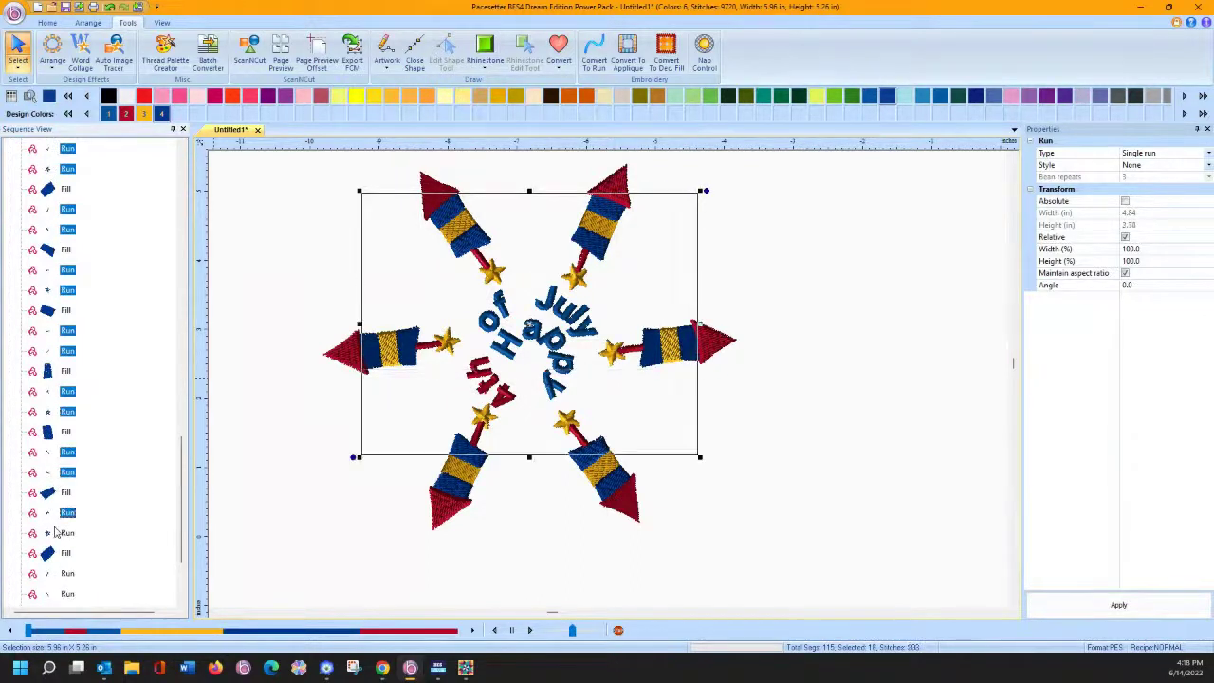
{"action": "left_click", "coordinate": [53, 532], "text": "ctrl"}
{"action": "scroll", "coordinate": [101, 523], "scroll_direction": "down", "scroll_amount": 1}
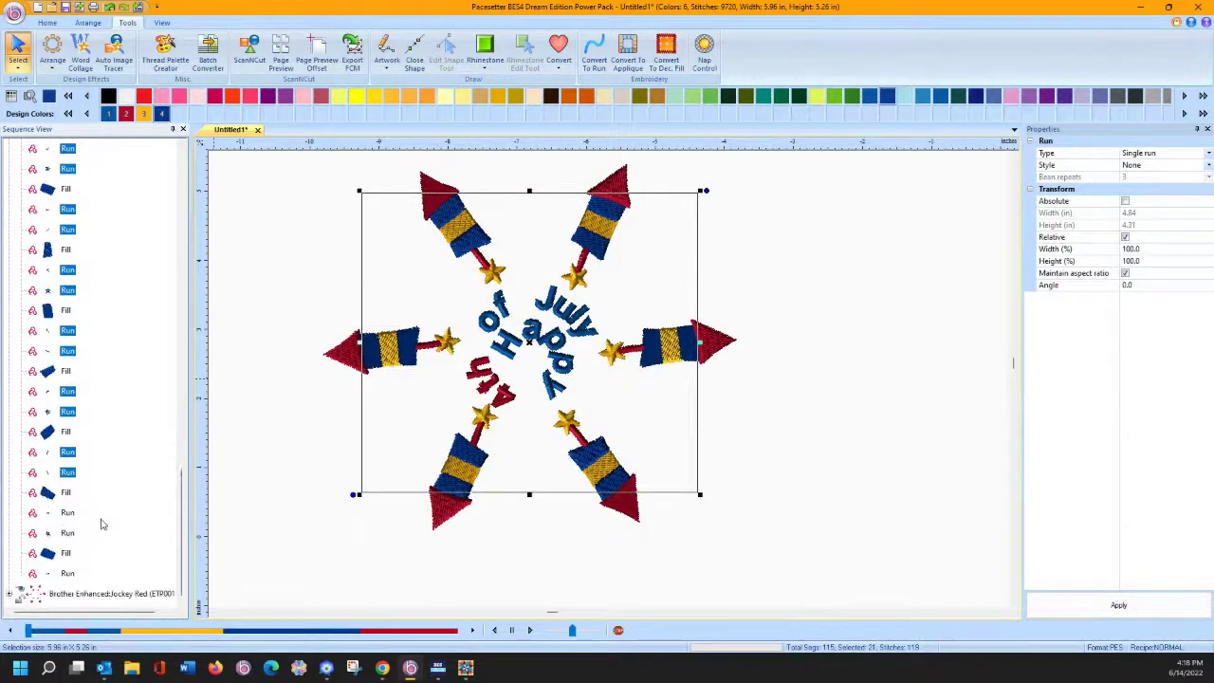
{"action": "left_click", "coordinate": [62, 513], "text": "ctrl"}
{"action": "left_click", "coordinate": [62, 532], "text": "ctrl"}
{"action": "left_click", "coordinate": [55, 574], "text": "ctrl"}
{"action": "key", "text": "Delete"}
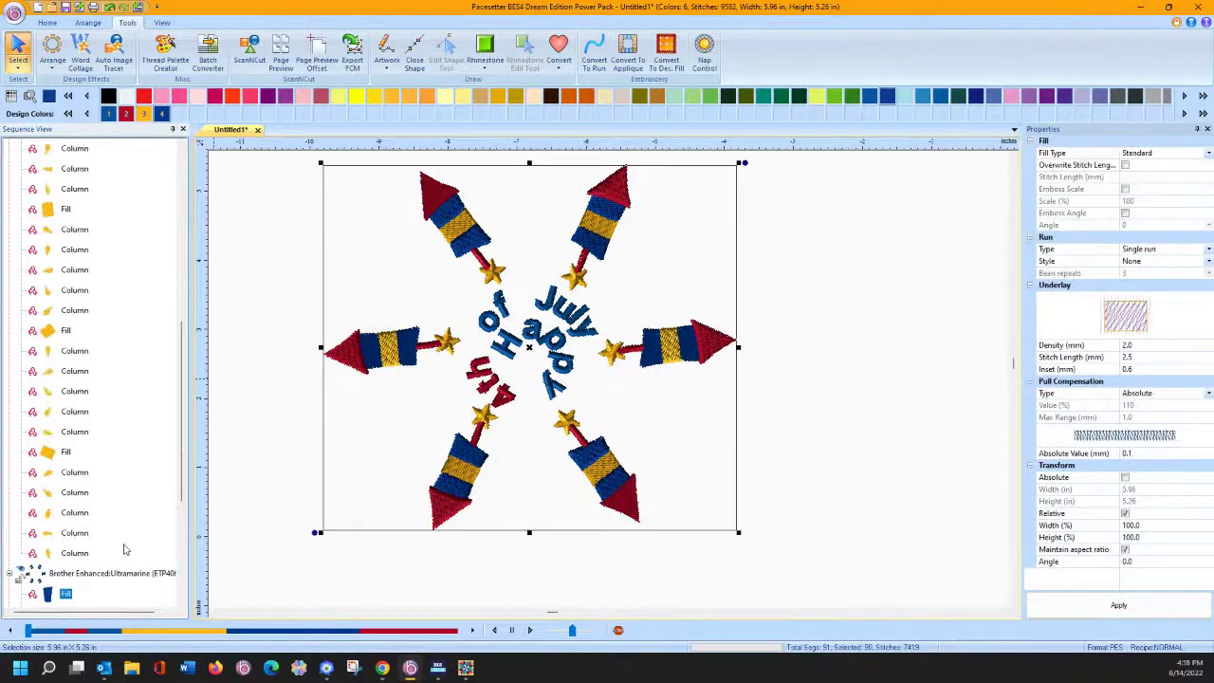
Step: Expand the Brother Enhanced Jockey Red colour group and delete all its run segments, keeping only the fills and columns
{"action": "scroll", "coordinate": [102, 499], "scroll_direction": "down", "scroll_amount": 4}
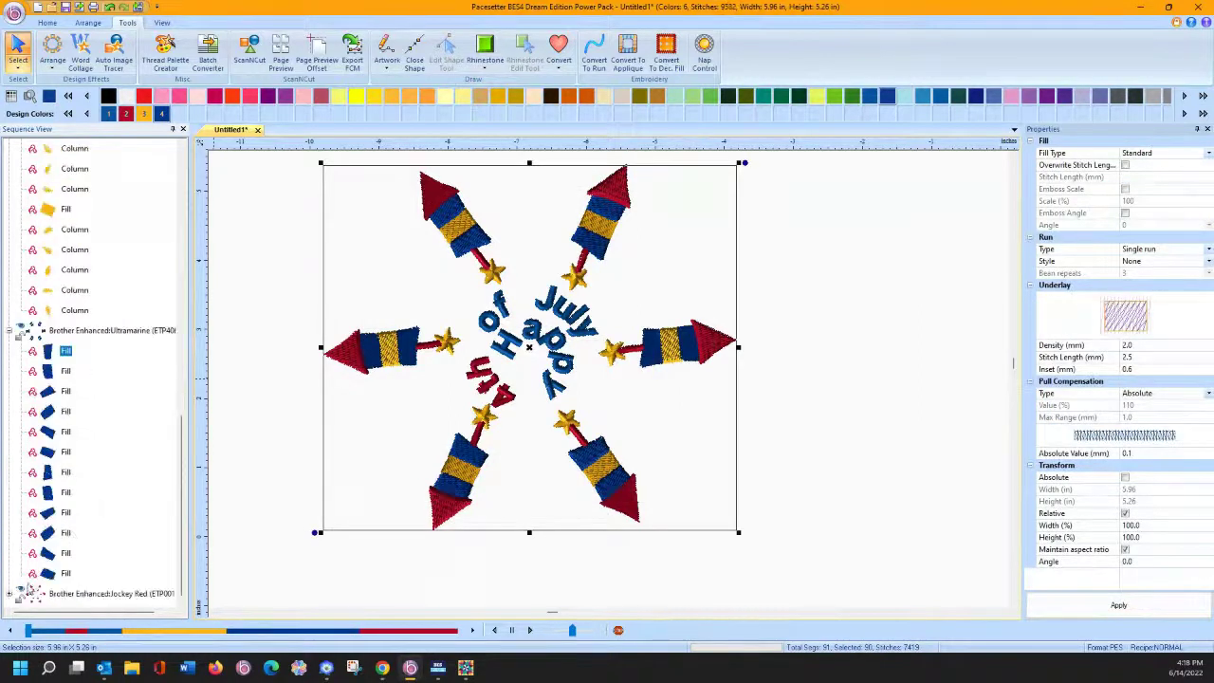
{"action": "left_click", "coordinate": [13, 599]}
{"action": "scroll", "coordinate": [108, 503], "scroll_direction": "down", "scroll_amount": 3}
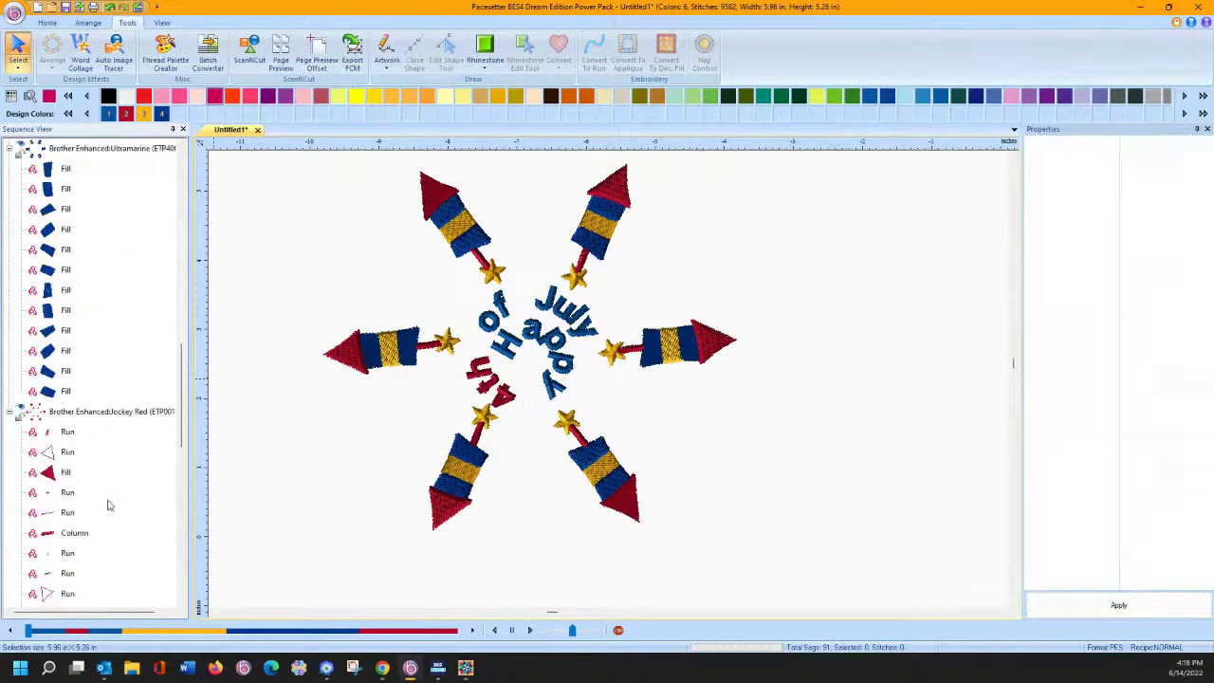
{"action": "left_click", "coordinate": [67, 432]}
{"action": "left_click", "coordinate": [66, 453], "text": "ctrl"}
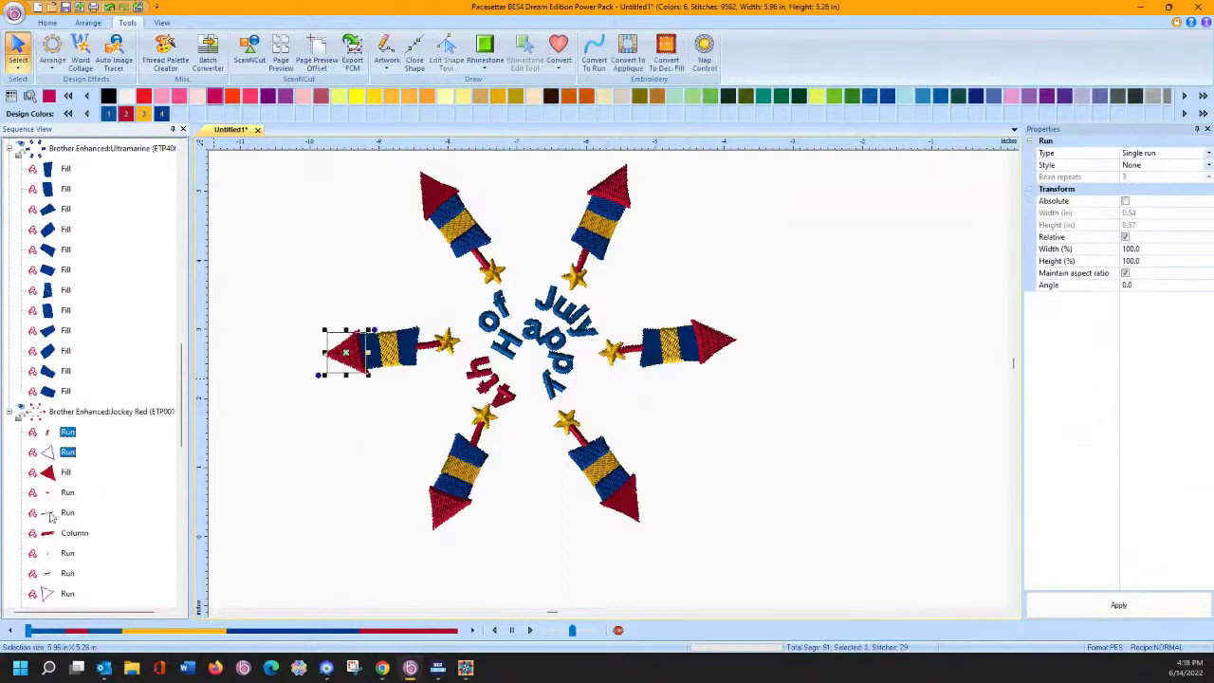
{"action": "left_click", "coordinate": [63, 493], "text": "ctrl"}
{"action": "left_click", "coordinate": [62, 513], "text": "ctrl"}
{"action": "left_click", "coordinate": [62, 554], "text": "ctrl"}
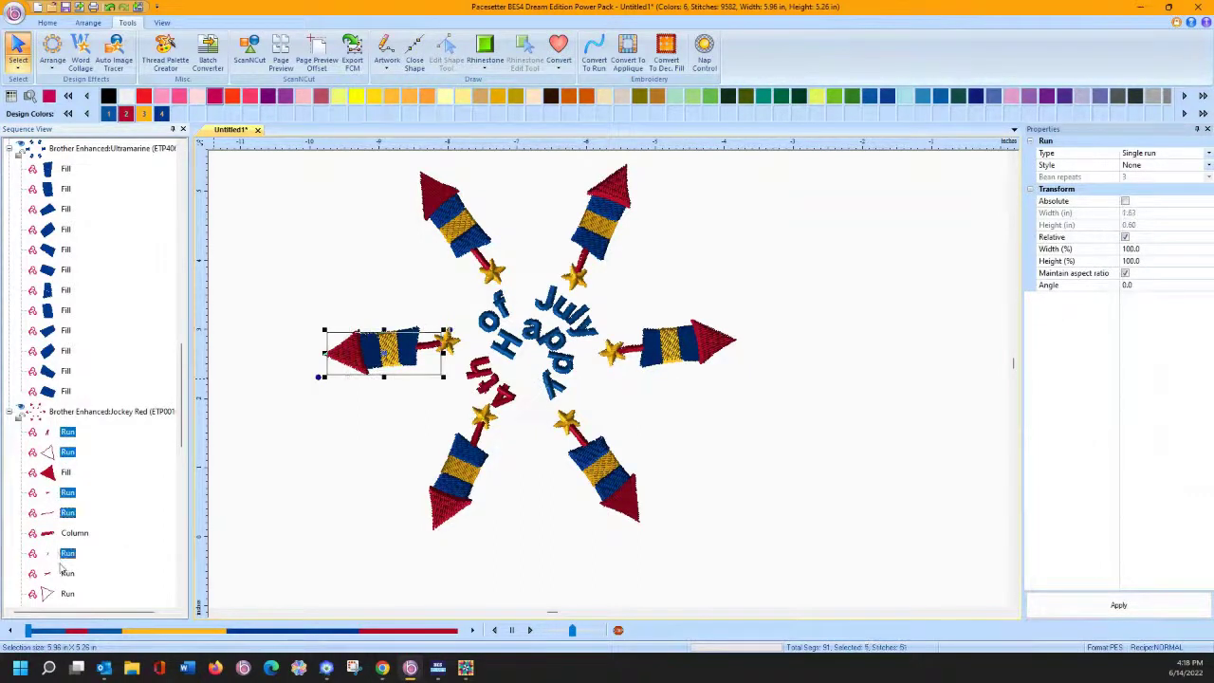
{"action": "left_click", "coordinate": [65, 574], "text": "ctrl"}
{"action": "scroll", "coordinate": [108, 535], "scroll_direction": "down", "scroll_amount": 2}
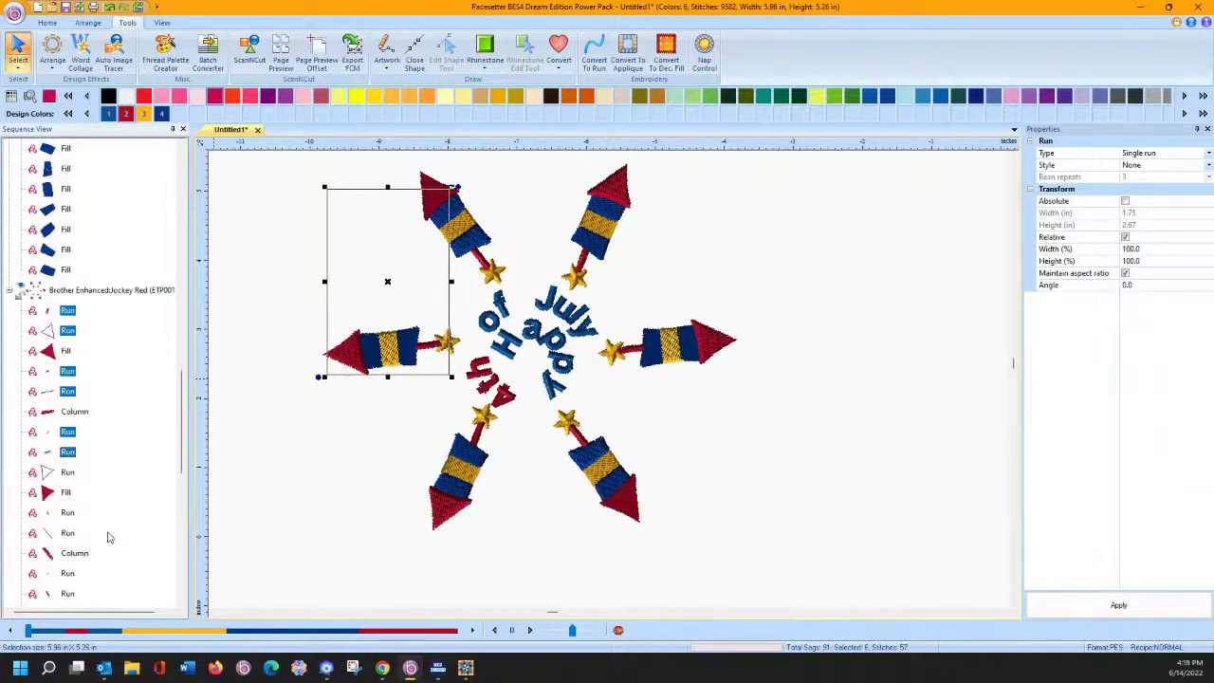
{"action": "left_click", "coordinate": [70, 476], "text": "ctrl"}
{"action": "left_click", "coordinate": [66, 514], "text": "ctrl"}
{"action": "left_click", "coordinate": [67, 533], "text": "ctrl"}
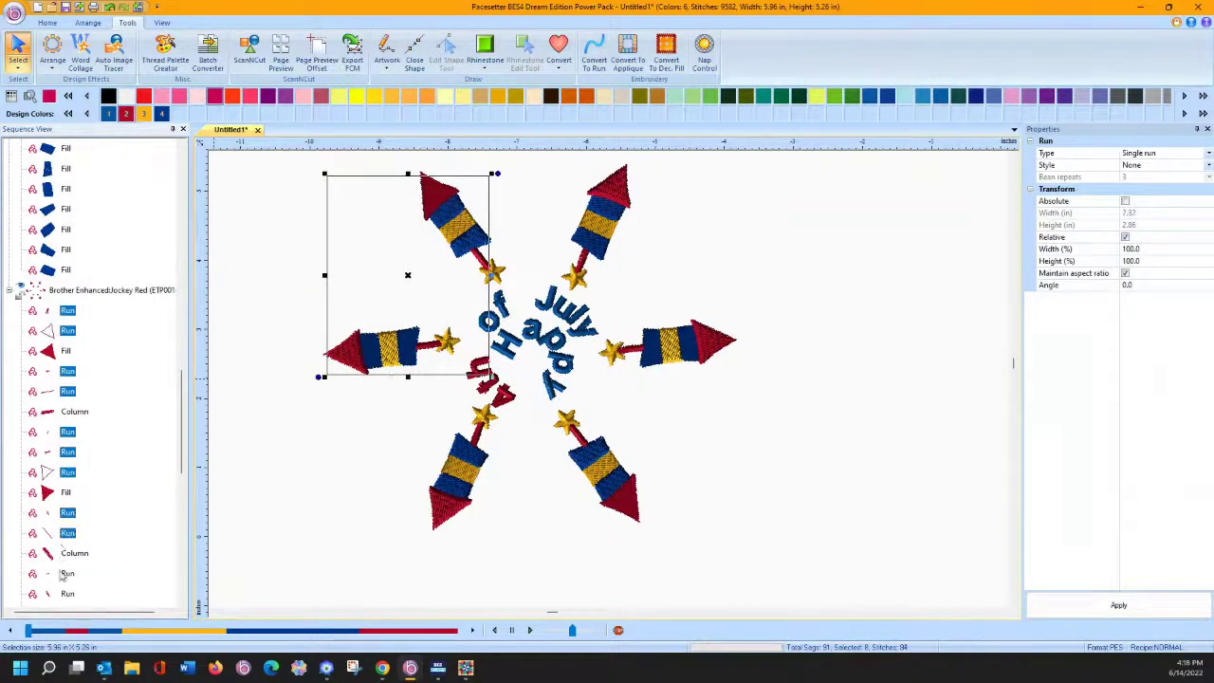
{"action": "left_click", "coordinate": [66, 573], "text": "ctrl"}
{"action": "scroll", "coordinate": [104, 557], "scroll_direction": "down", "scroll_amount": 2}
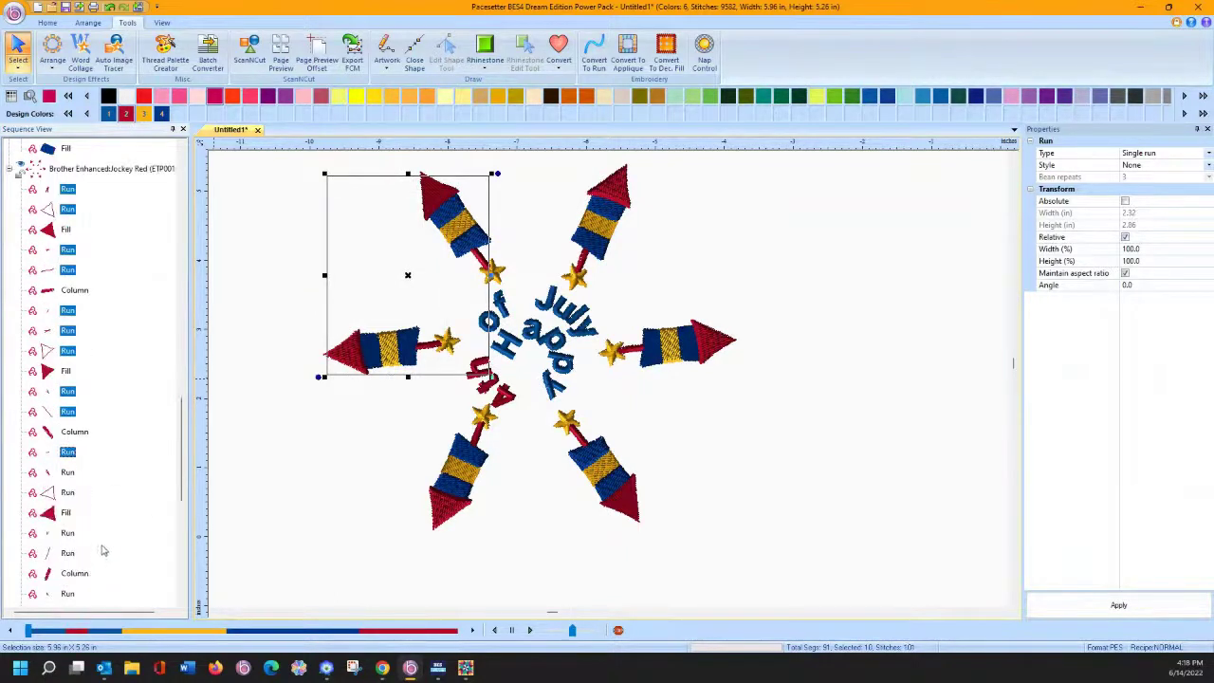
{"action": "left_click", "coordinate": [66, 474], "text": "ctrl"}
{"action": "left_click", "coordinate": [66, 493], "text": "ctrl"}
{"action": "left_click", "coordinate": [67, 533], "text": "ctrl"}
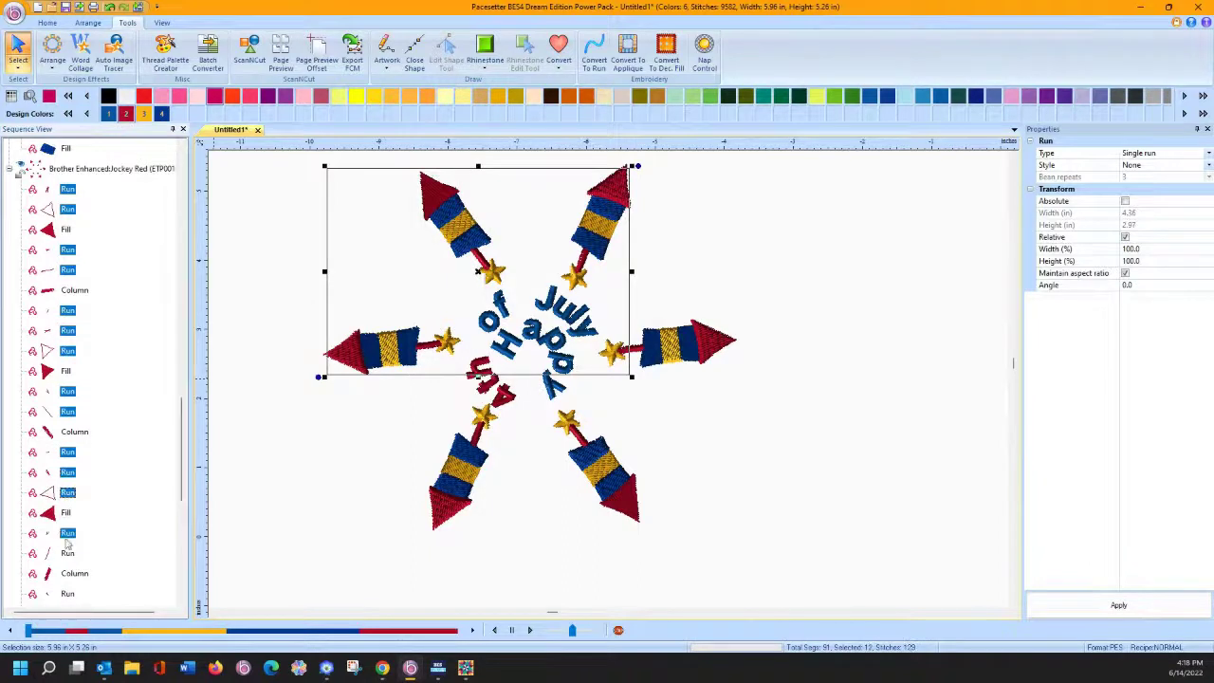
{"action": "left_click", "coordinate": [66, 554], "text": "ctrl"}
{"action": "left_click", "coordinate": [68, 593], "text": "ctrl"}
{"action": "scroll", "coordinate": [121, 511], "scroll_direction": "down", "scroll_amount": 1}
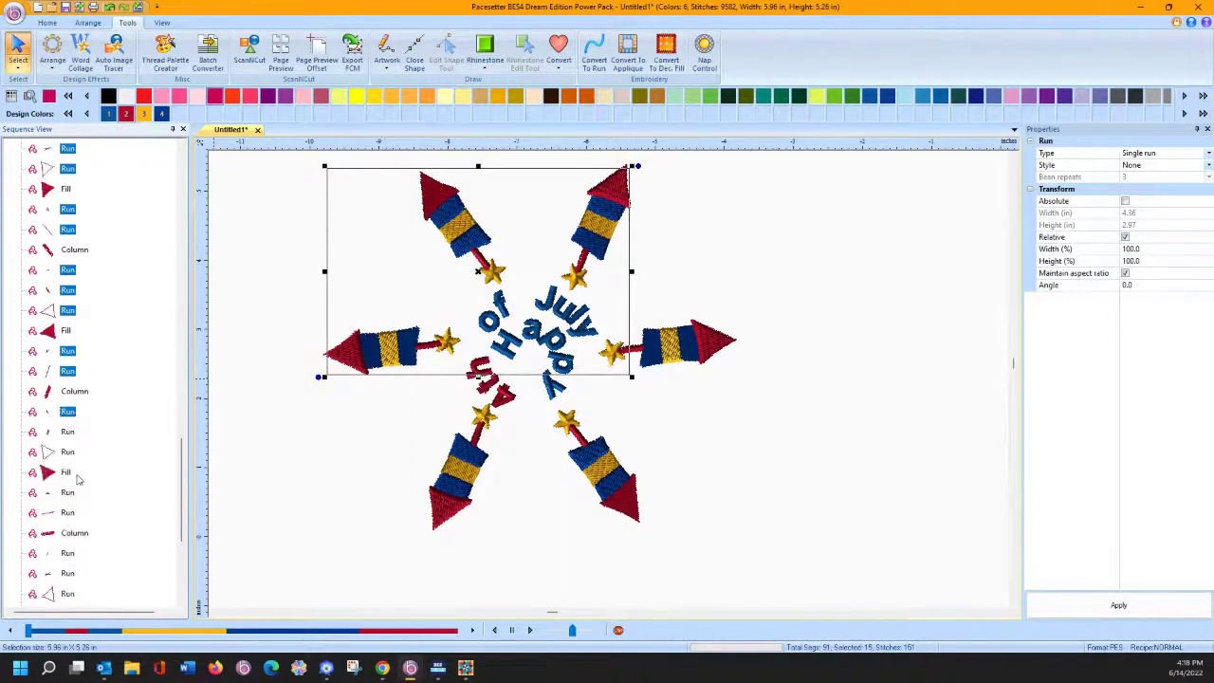
{"action": "left_click", "coordinate": [68, 432], "text": "ctrl"}
{"action": "left_click", "coordinate": [67, 452], "text": "ctrl"}
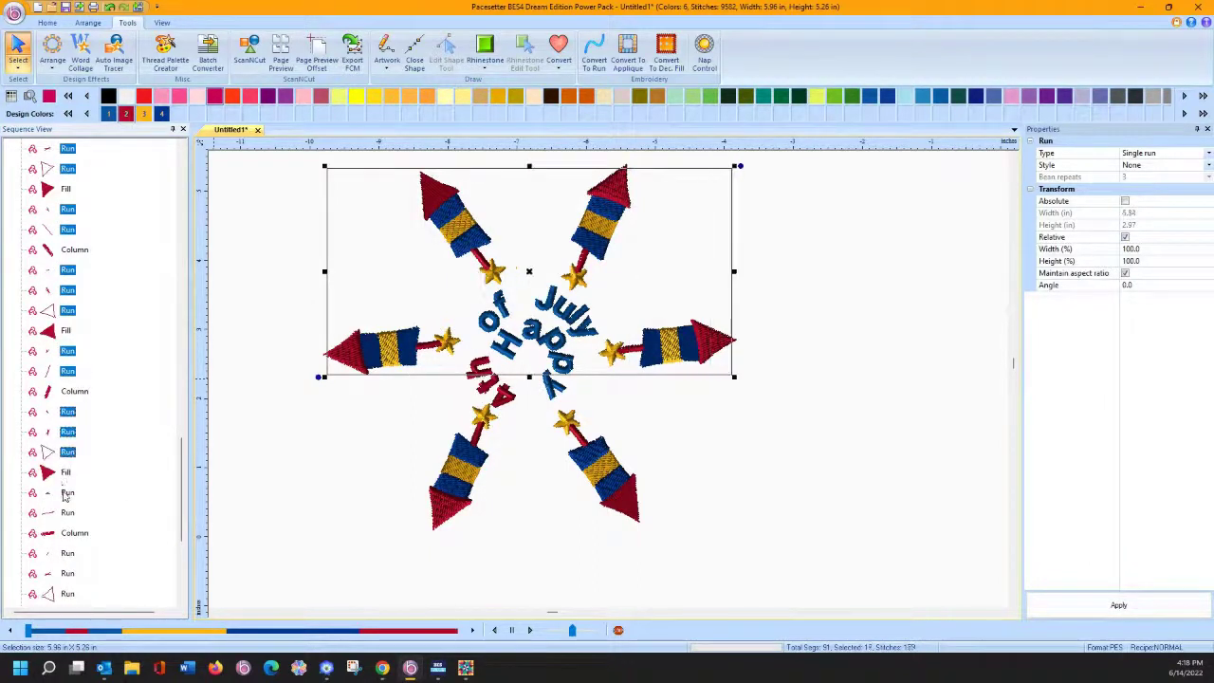
{"action": "left_click", "coordinate": [67, 493], "text": "ctrl"}
{"action": "left_click", "coordinate": [67, 513], "text": "ctrl"}
{"action": "left_click", "coordinate": [70, 554], "text": "ctrl"}
{"action": "left_click", "coordinate": [69, 574], "text": "ctrl"}
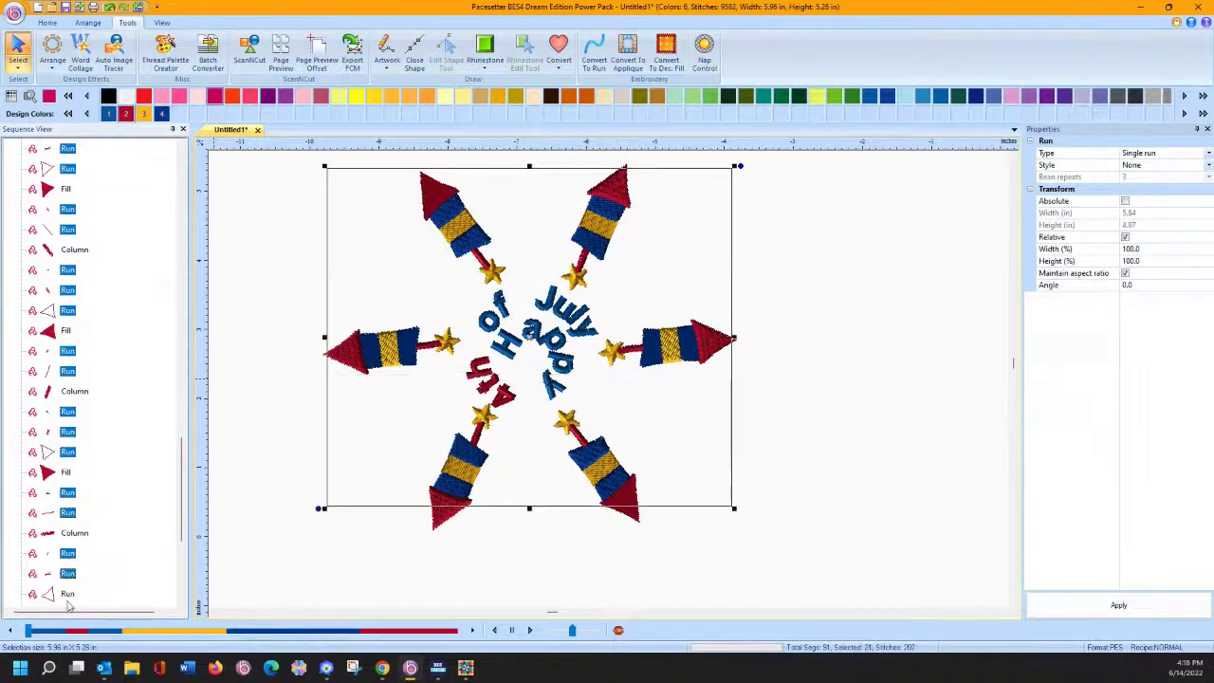
{"action": "left_click", "coordinate": [68, 595], "text": "ctrl"}
{"action": "scroll", "coordinate": [106, 545], "scroll_direction": "down", "scroll_amount": 3}
{"action": "left_click", "coordinate": [68, 513], "text": "ctrl"}
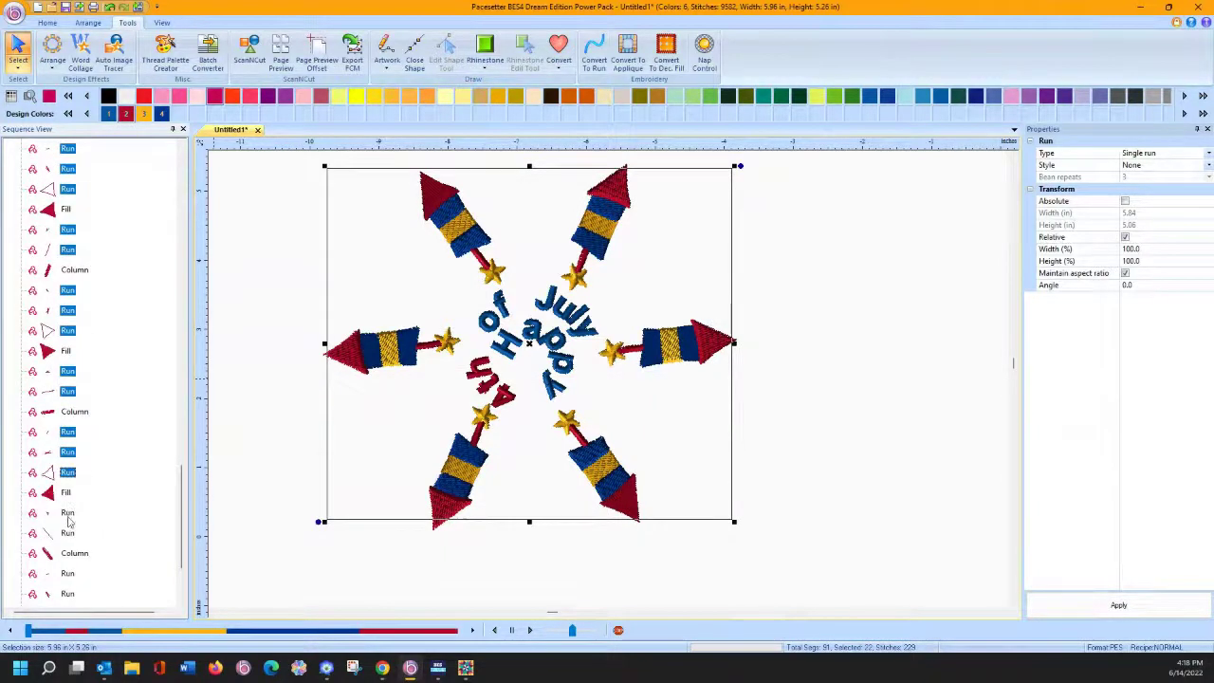
{"action": "left_click", "coordinate": [67, 534], "text": "ctrl"}
{"action": "left_click", "coordinate": [71, 554], "text": "ctrl"}
{"action": "left_click", "coordinate": [68, 574], "text": "ctrl"}
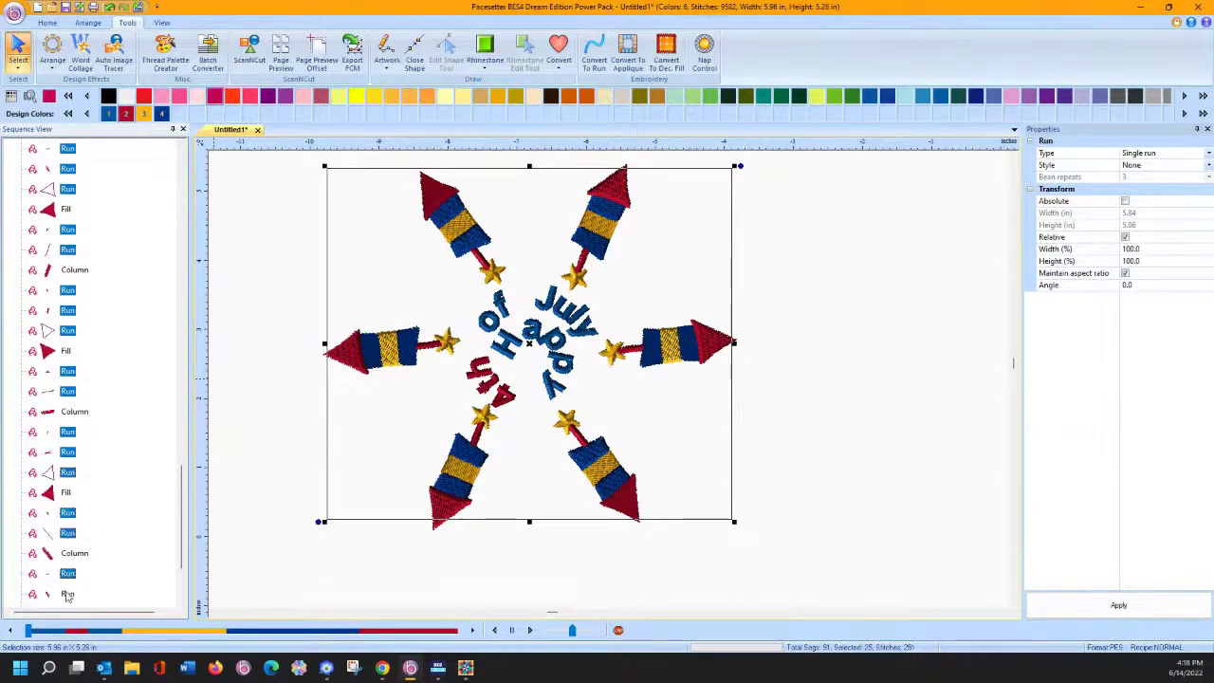
{"action": "left_click", "coordinate": [69, 595], "text": "ctrl"}
{"action": "scroll", "coordinate": [109, 547], "scroll_direction": "down", "scroll_amount": 3}
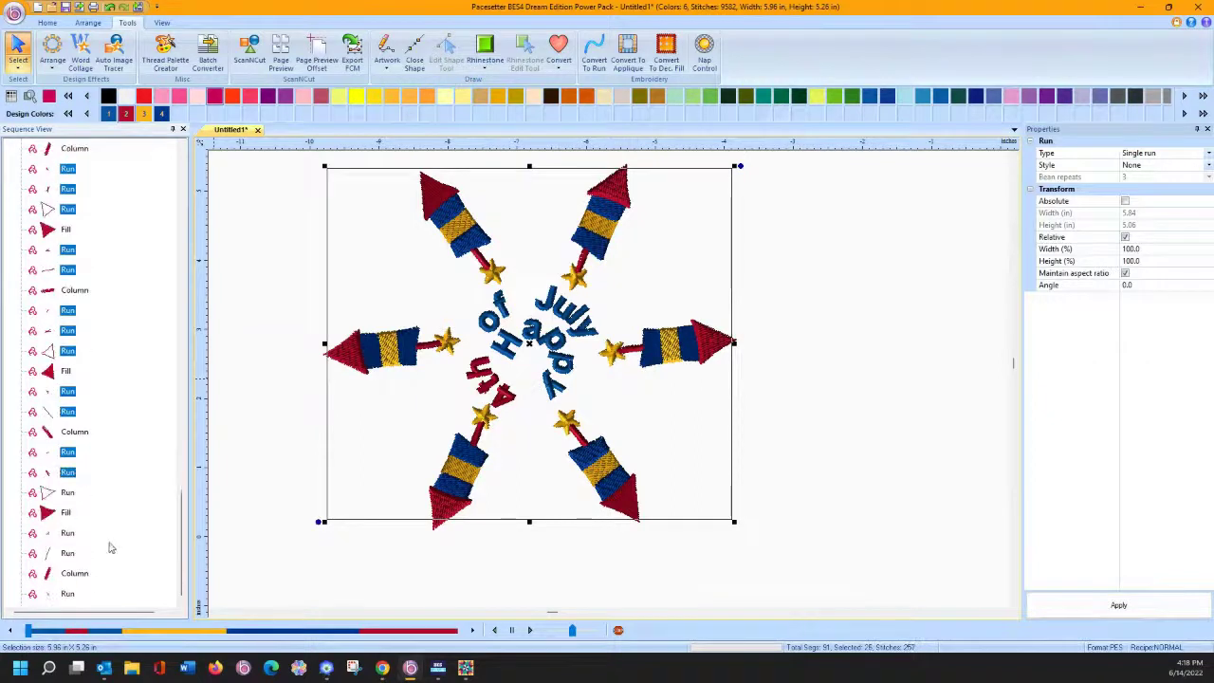
{"action": "left_click", "coordinate": [68, 493], "text": "ctrl"}
{"action": "left_click", "coordinate": [68, 534], "text": "ctrl"}
{"action": "left_click", "coordinate": [68, 554], "text": "ctrl"}
{"action": "left_click", "coordinate": [67, 594], "text": "ctrl"}
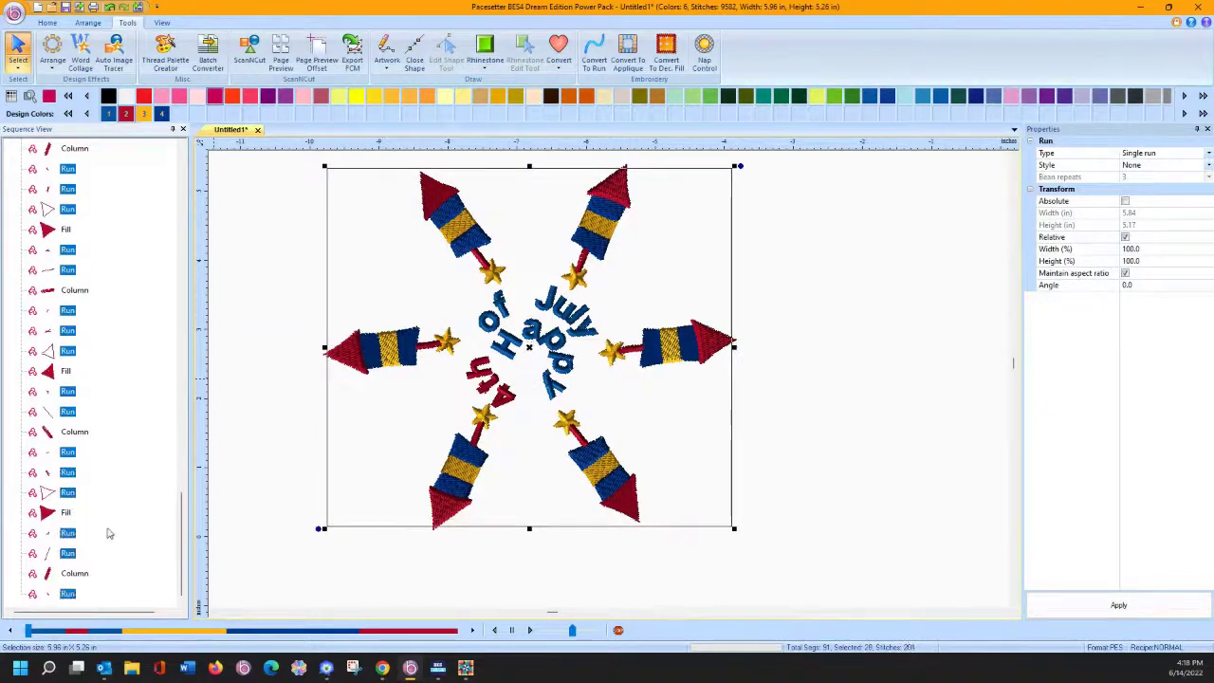
{"action": "key", "text": "Delete"}
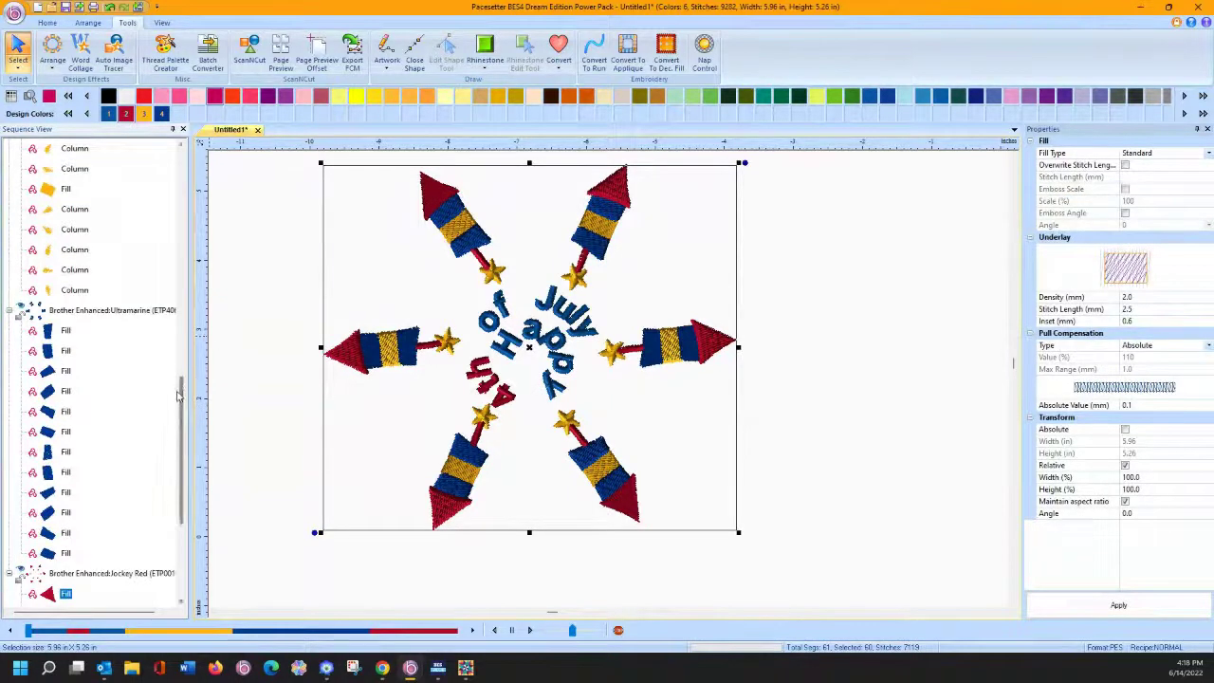
Step: Select the whole rocket design without the lettering and convert it to artwork outlines
{"action": "left_click", "coordinate": [232, 352]}
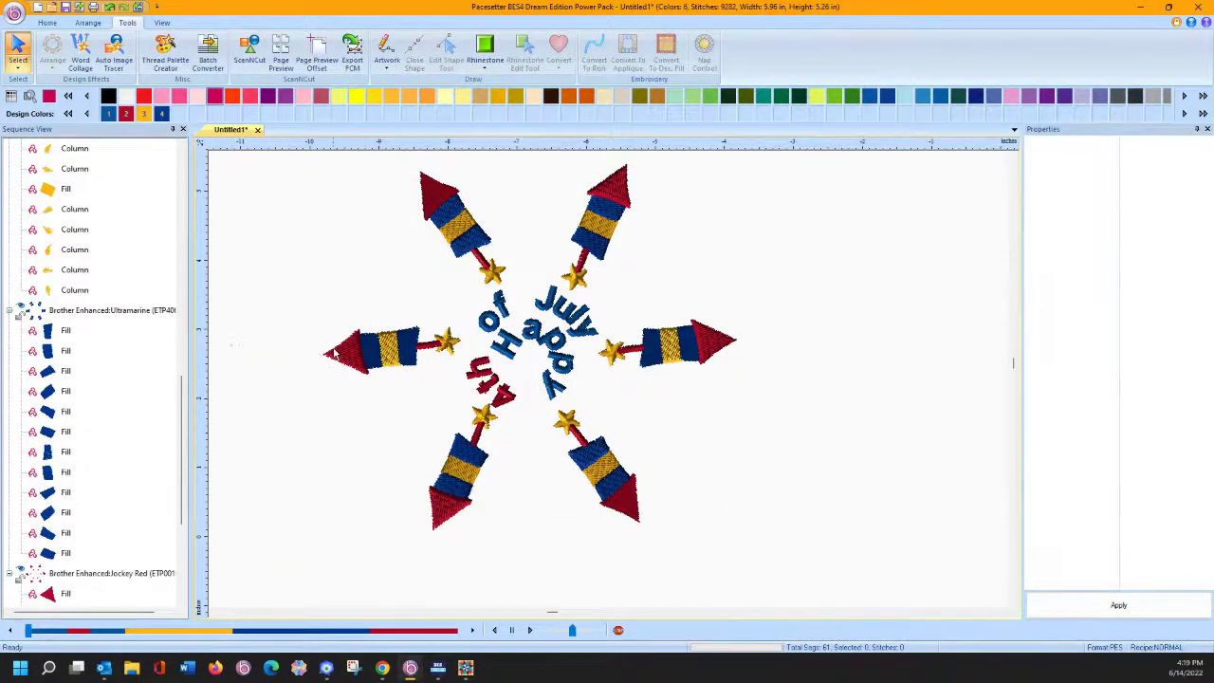
{"action": "left_click", "coordinate": [333, 353]}
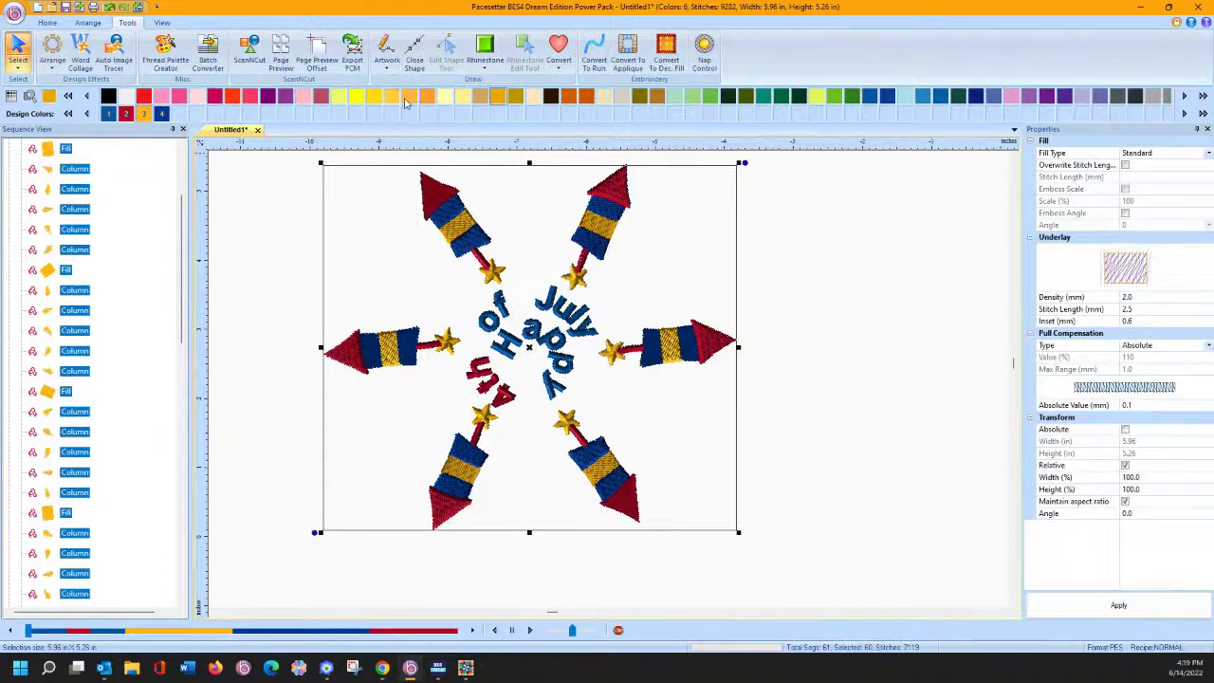
{"action": "left_click", "coordinate": [557, 55]}
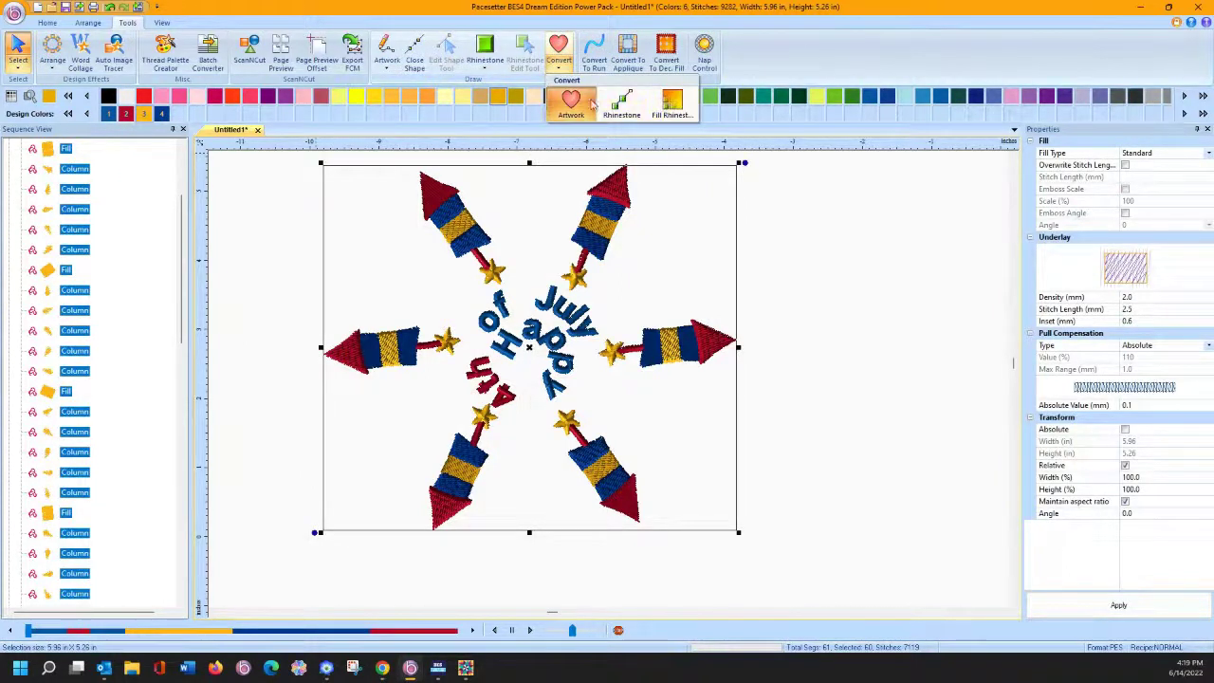
{"action": "left_click", "coordinate": [580, 103]}
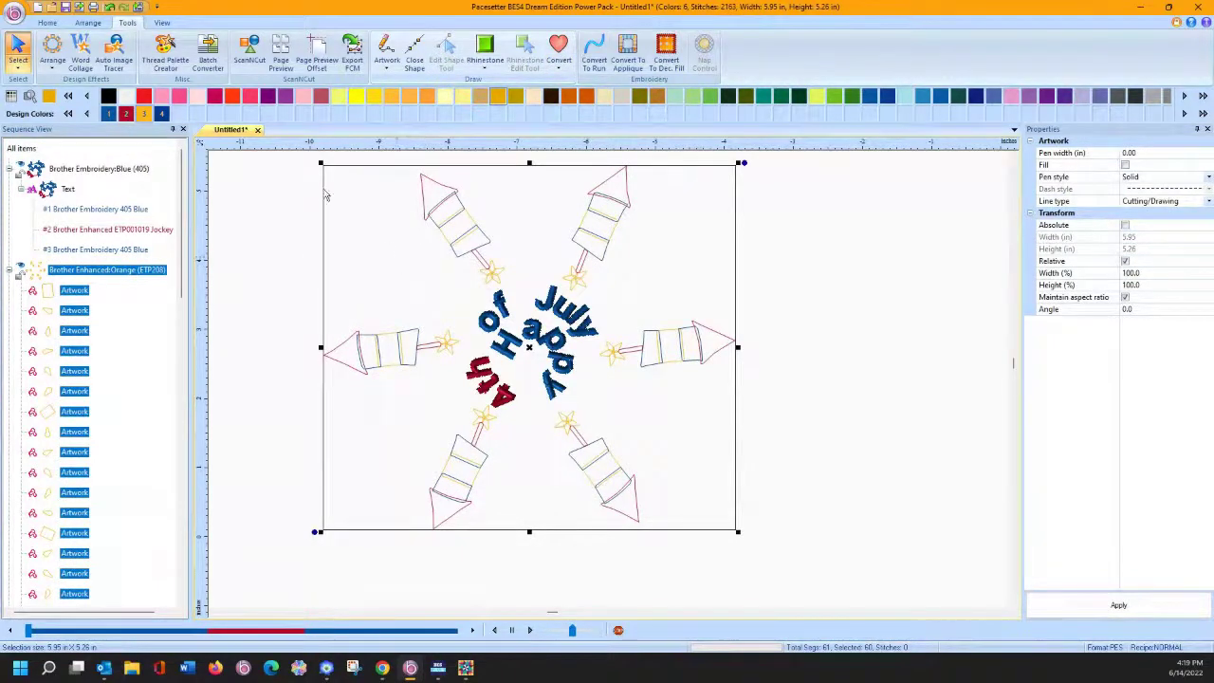
Step: Weld the selected rocket artwork outlines together with Transform Artwork
{"action": "left_click", "coordinate": [87, 23]}
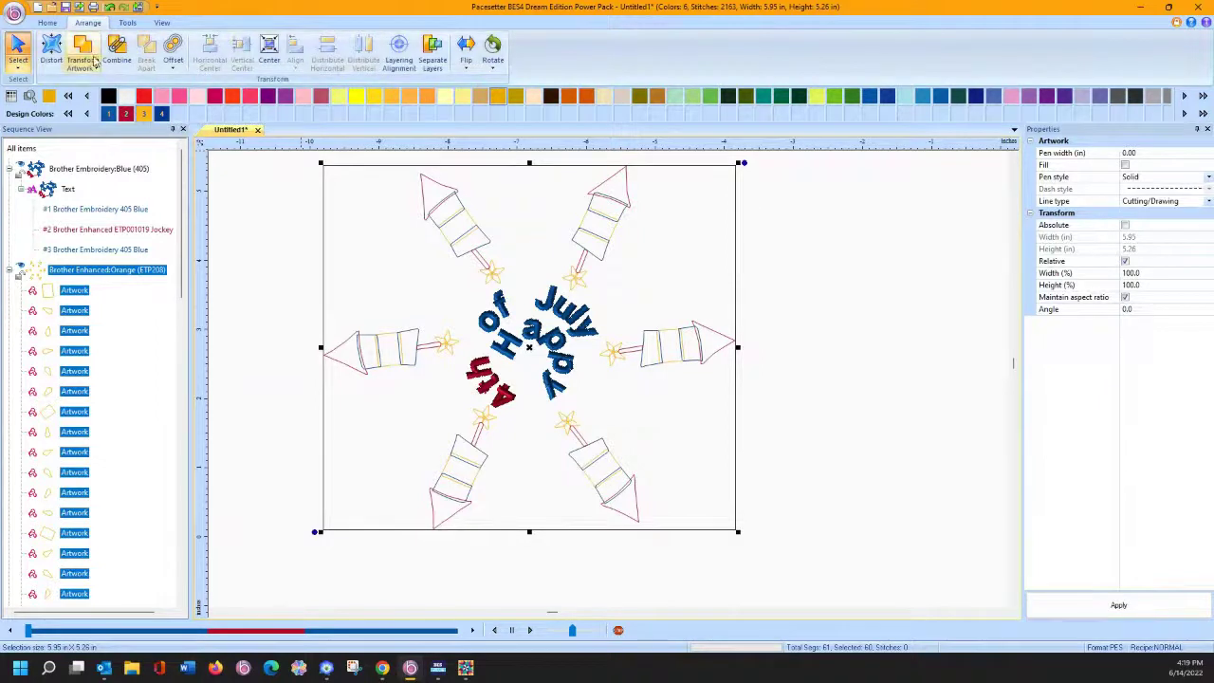
{"action": "left_click", "coordinate": [93, 66]}
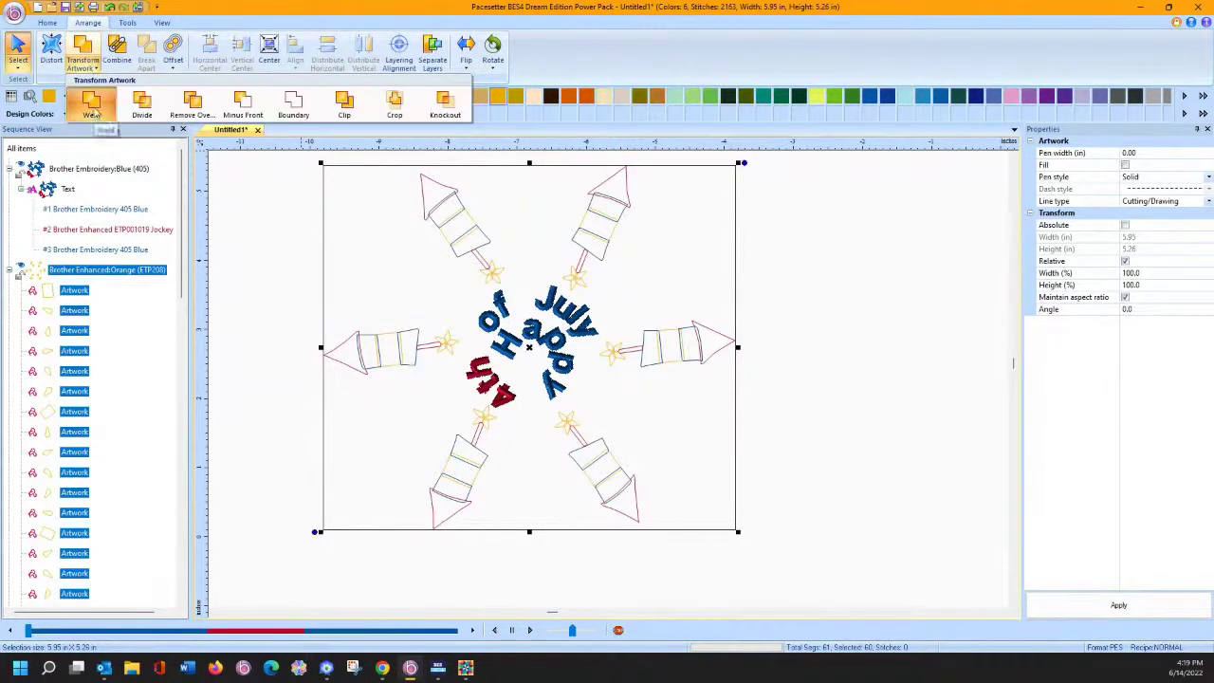
{"action": "left_click", "coordinate": [98, 120]}
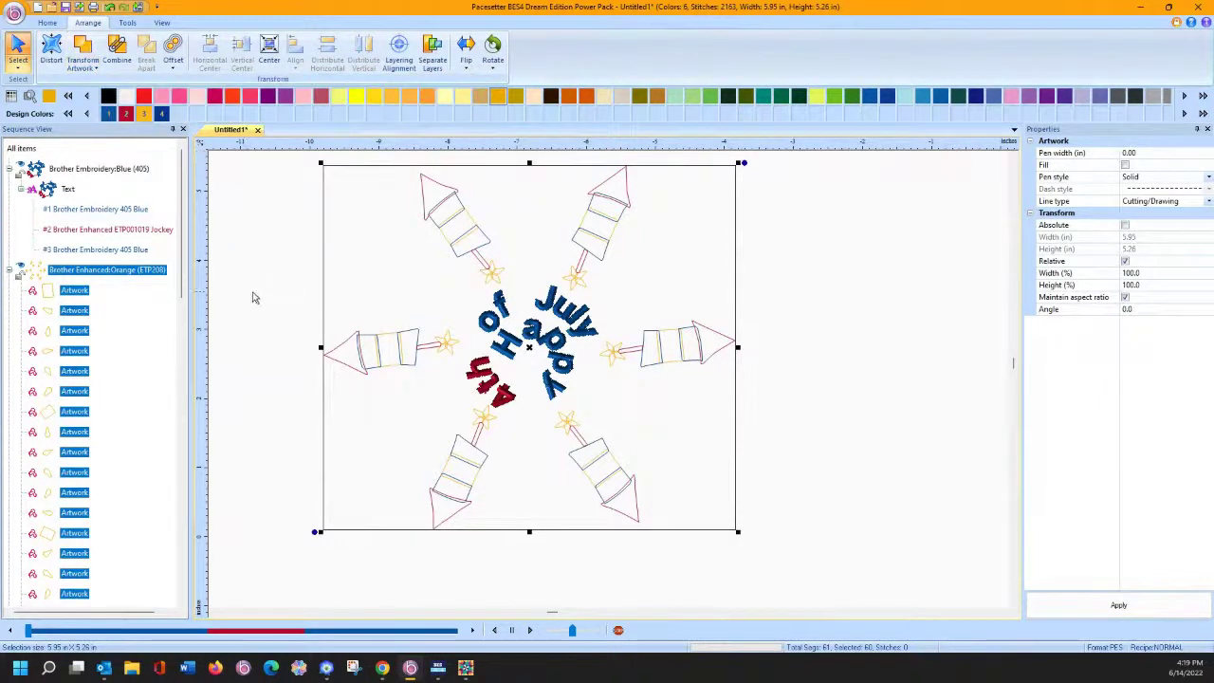
Step: Ungroup the selected rocket artwork so its pieces can be handled individually
{"action": "right_click", "coordinate": [362, 348]}
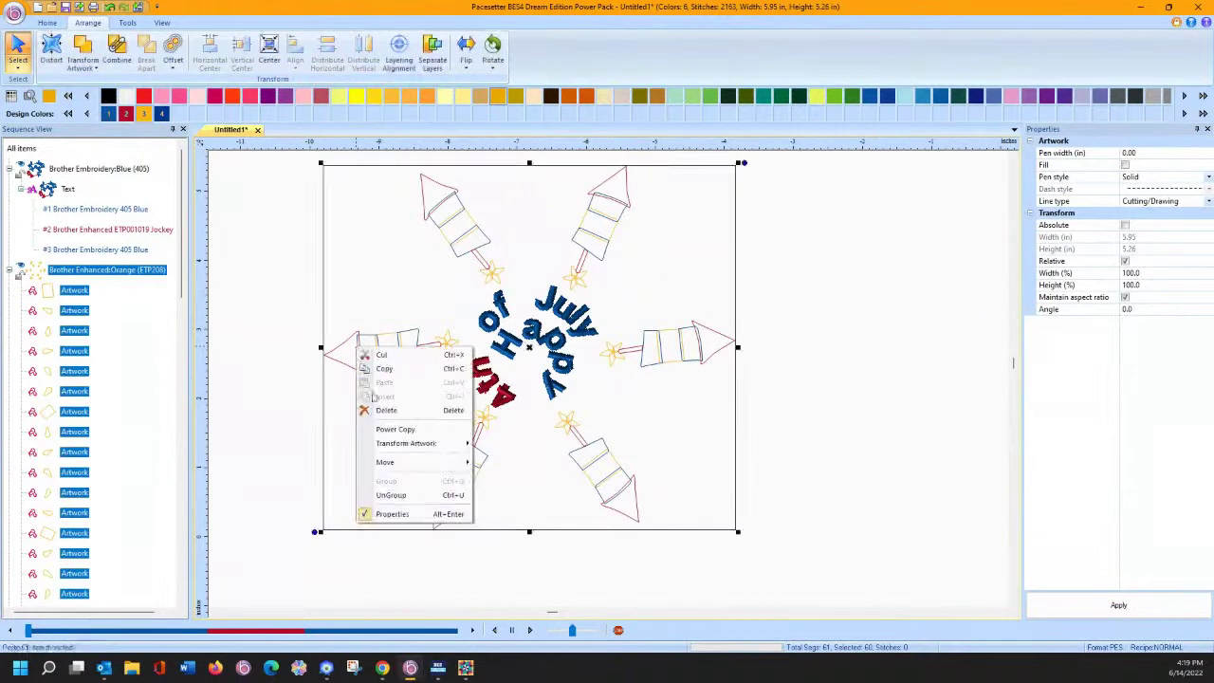
{"action": "left_click", "coordinate": [390, 494]}
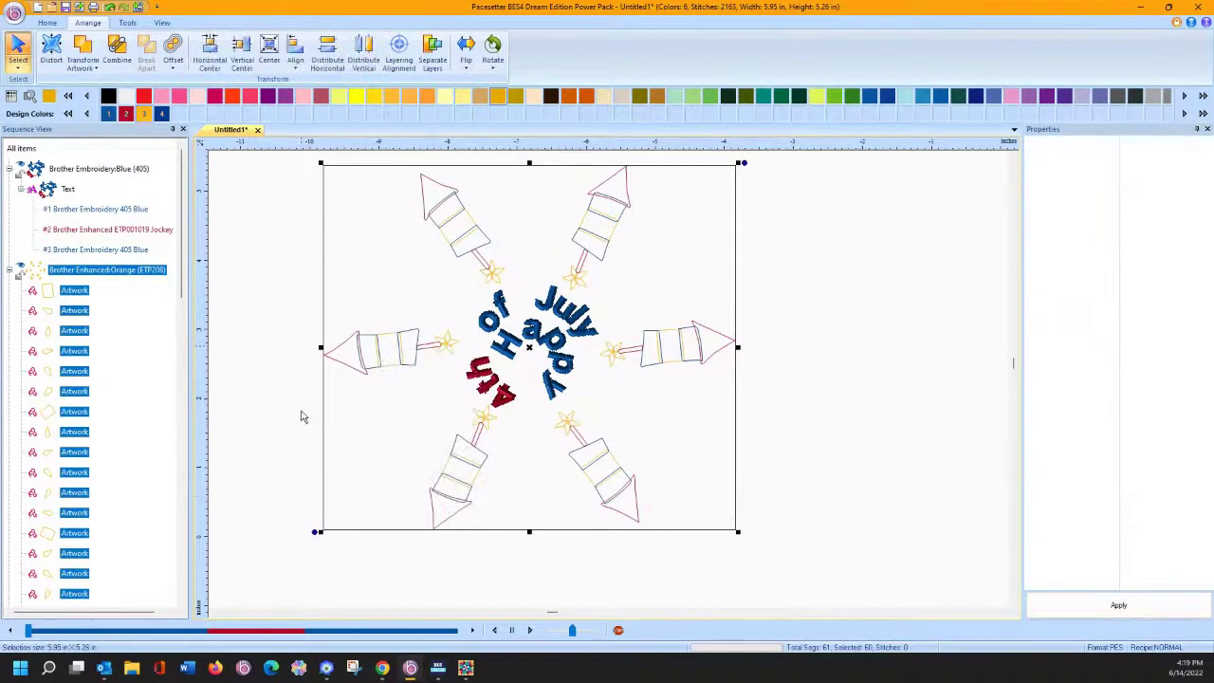
{"action": "left_click", "coordinate": [384, 352]}
{"action": "left_click", "coordinate": [385, 353]}
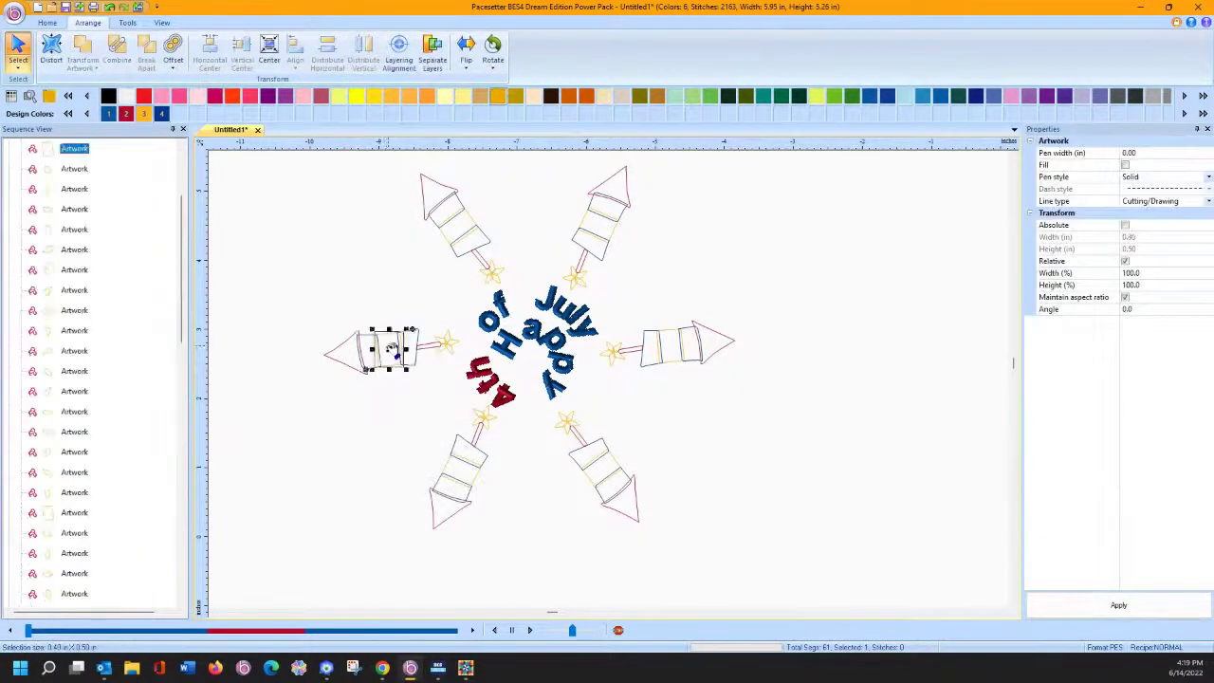
{"action": "left_click", "coordinate": [389, 351]}
{"action": "left_click", "coordinate": [406, 347], "text": "shift"}
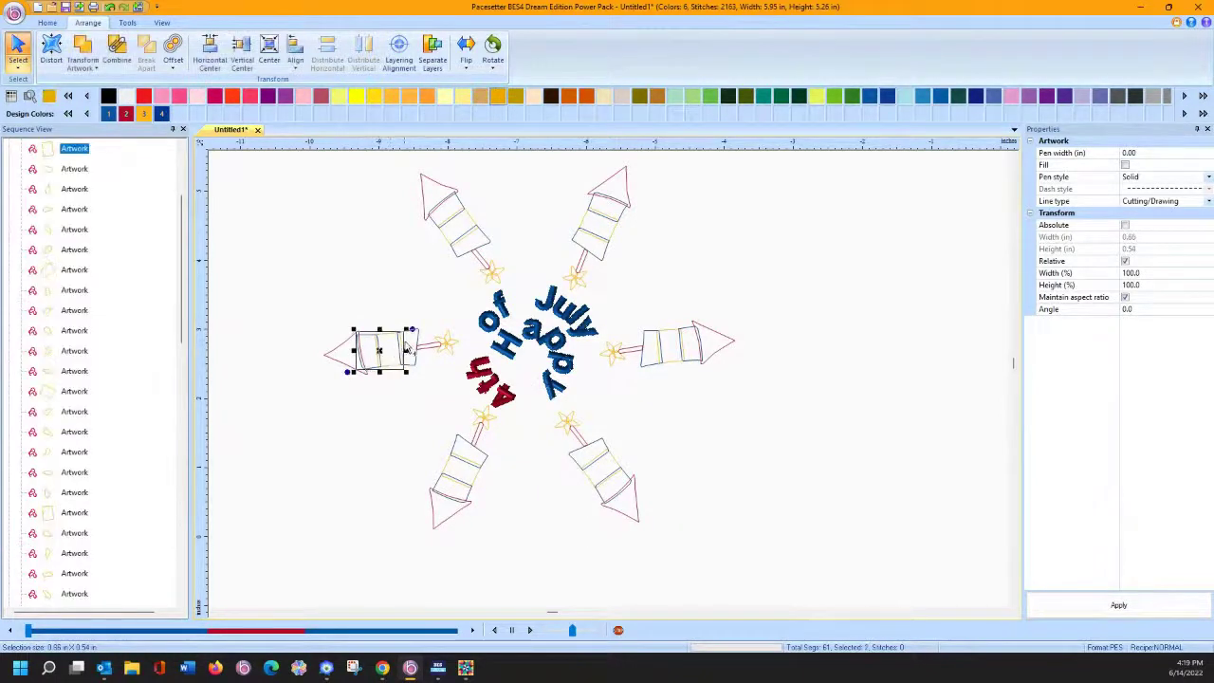
{"action": "left_click", "coordinate": [415, 350], "text": "shift"}
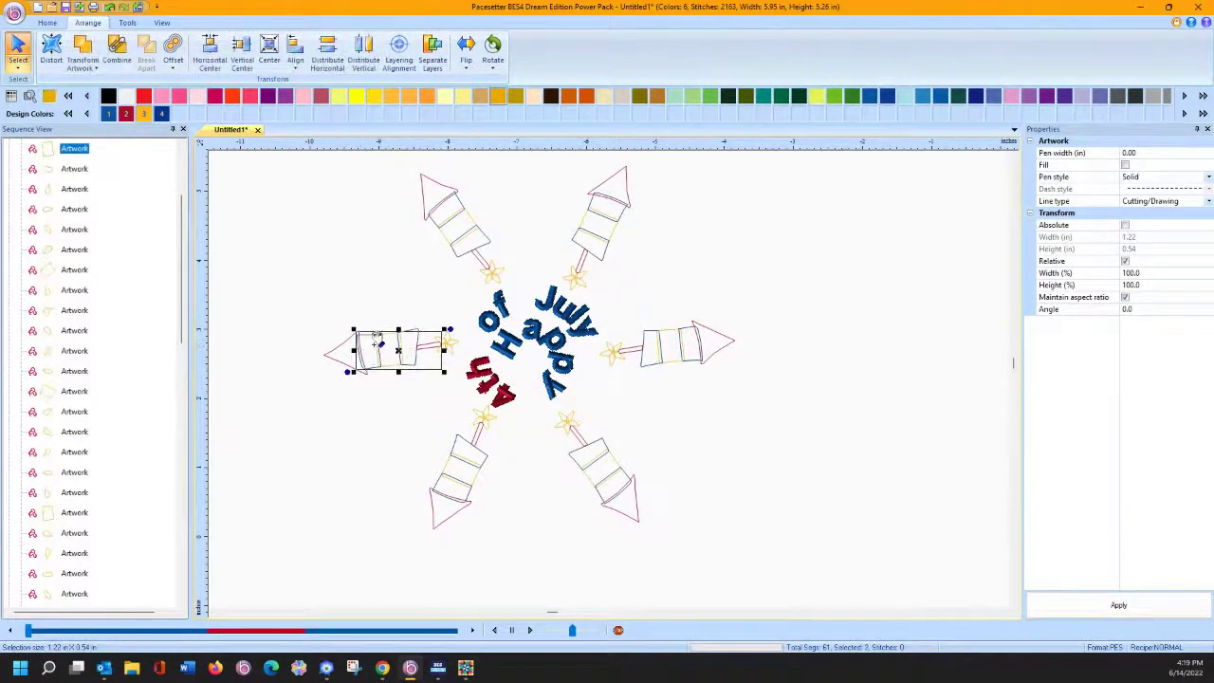
{"action": "left_click", "coordinate": [376, 318]}
Step: Weld the two blue end sections and orange middle section of the left rocket's body into one outline
{"action": "left_click", "coordinate": [380, 350]}
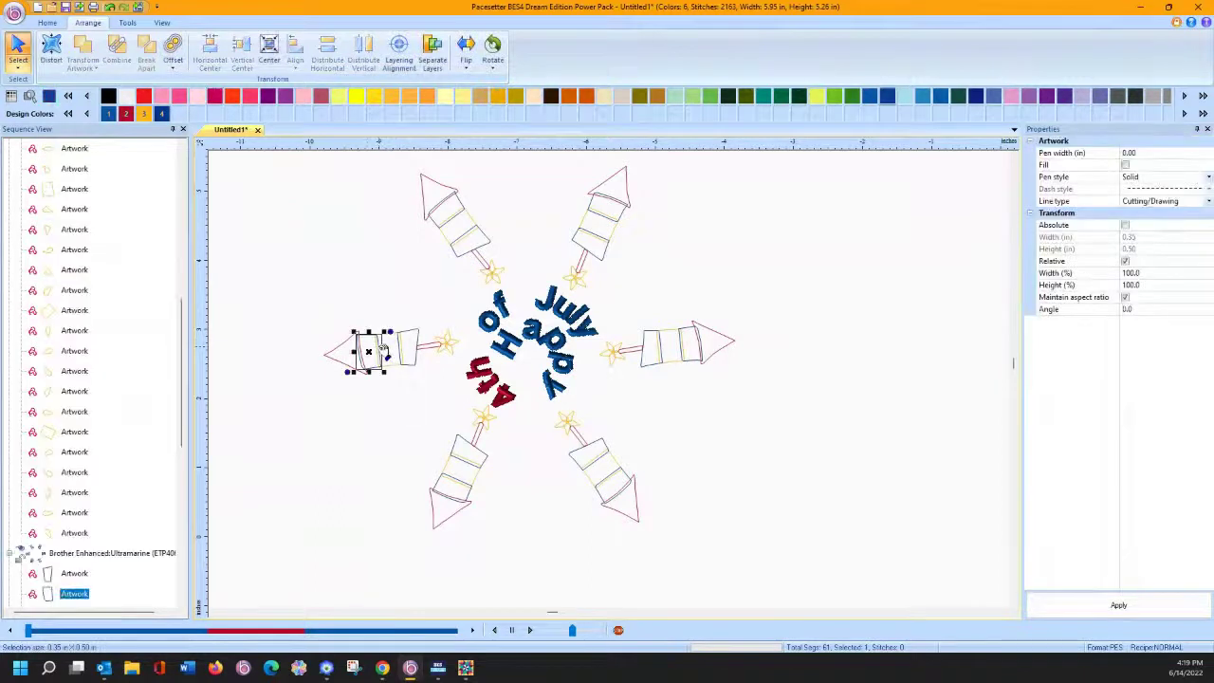
{"action": "left_click", "coordinate": [400, 347], "text": "shift"}
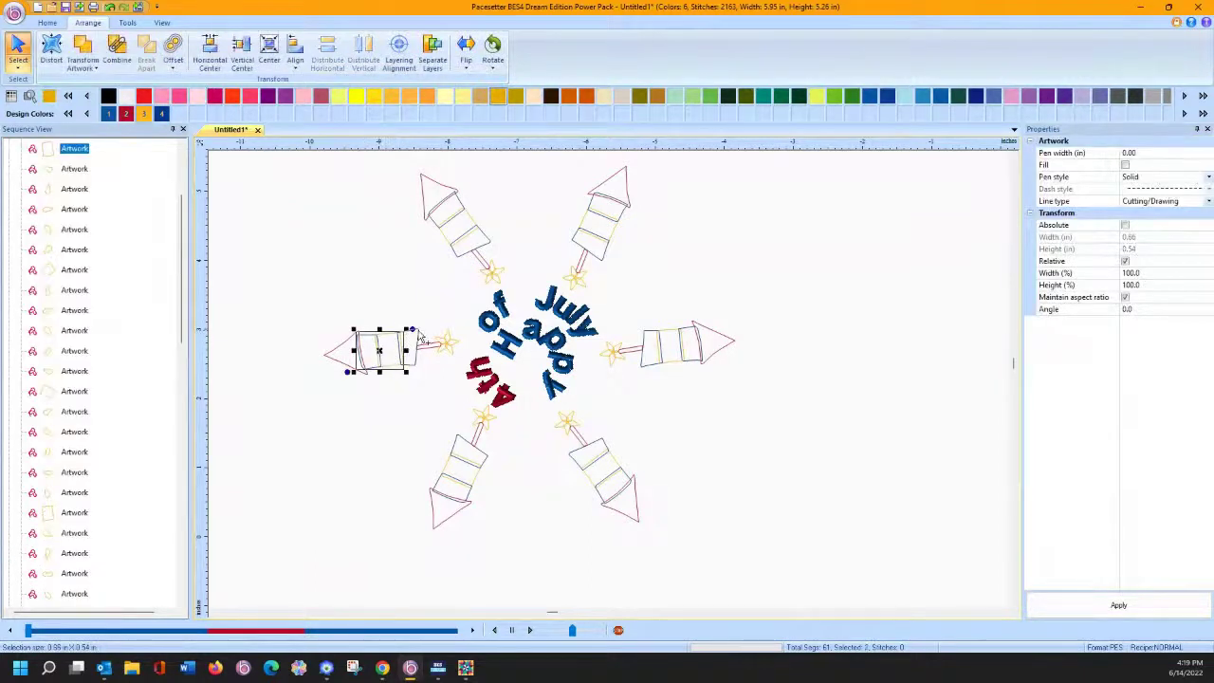
{"action": "left_click", "coordinate": [419, 337], "text": "shift"}
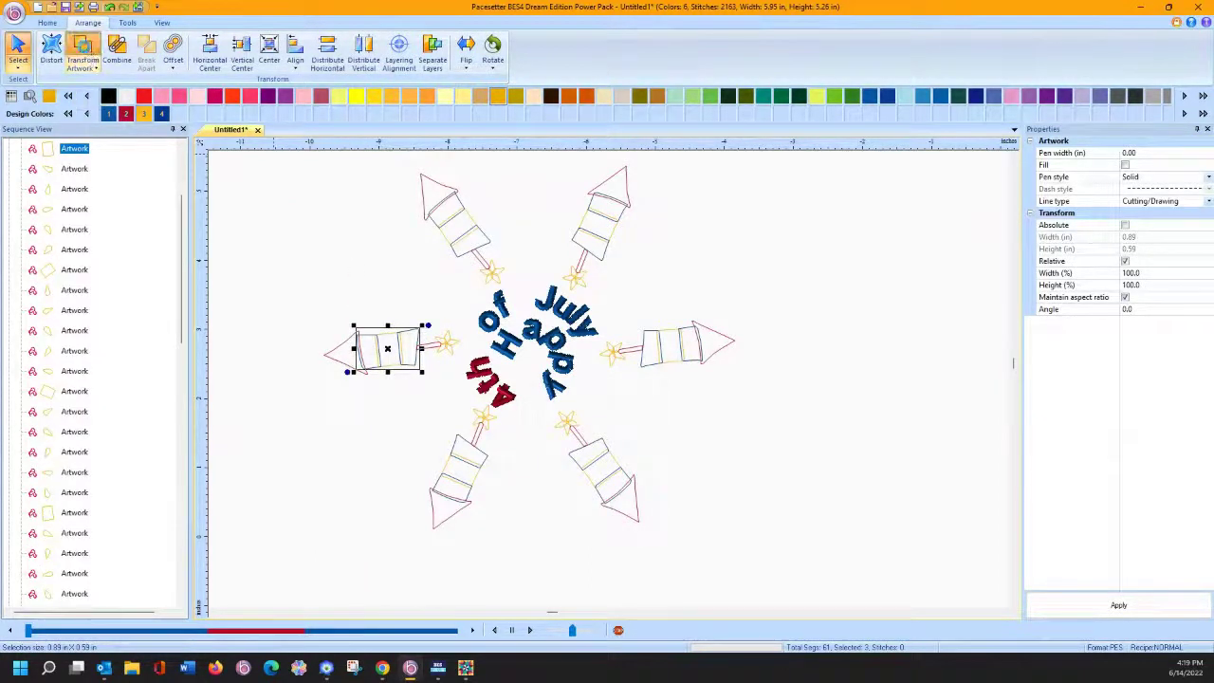
{"action": "left_click", "coordinate": [82, 48]}
Step: Weld the blue and orange body sections of the upper-left rocket into one outline
{"action": "left_click", "coordinate": [452, 217]}
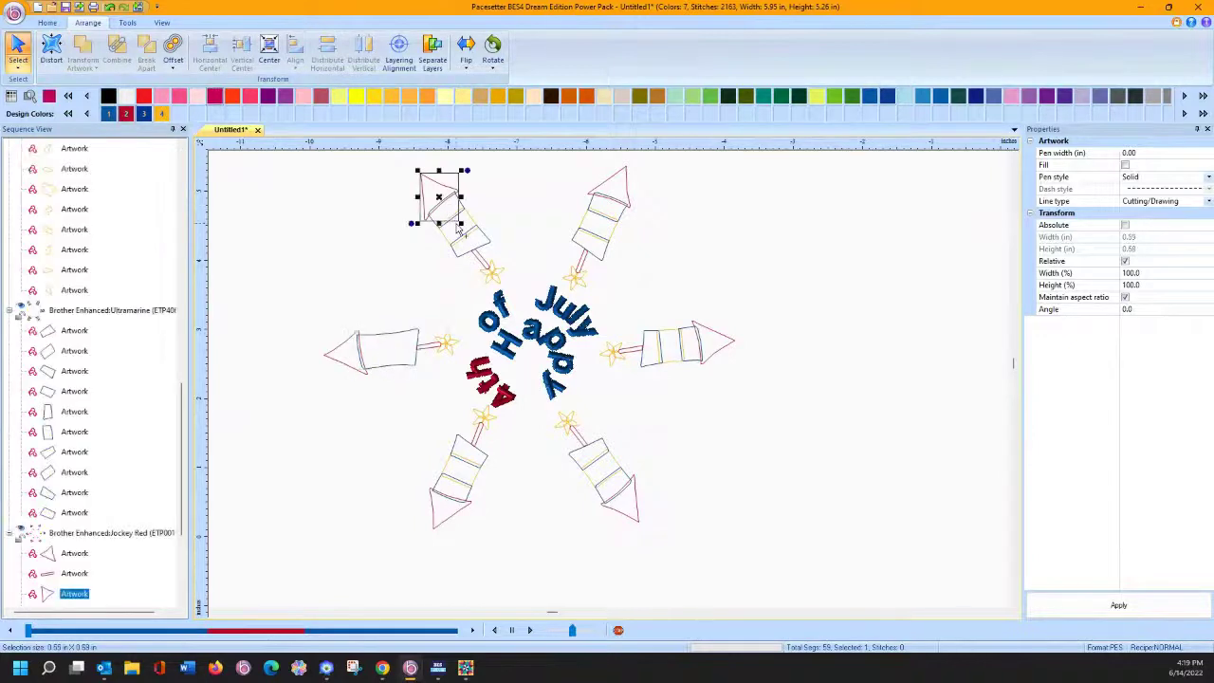
{"action": "left_click", "coordinate": [465, 211]}
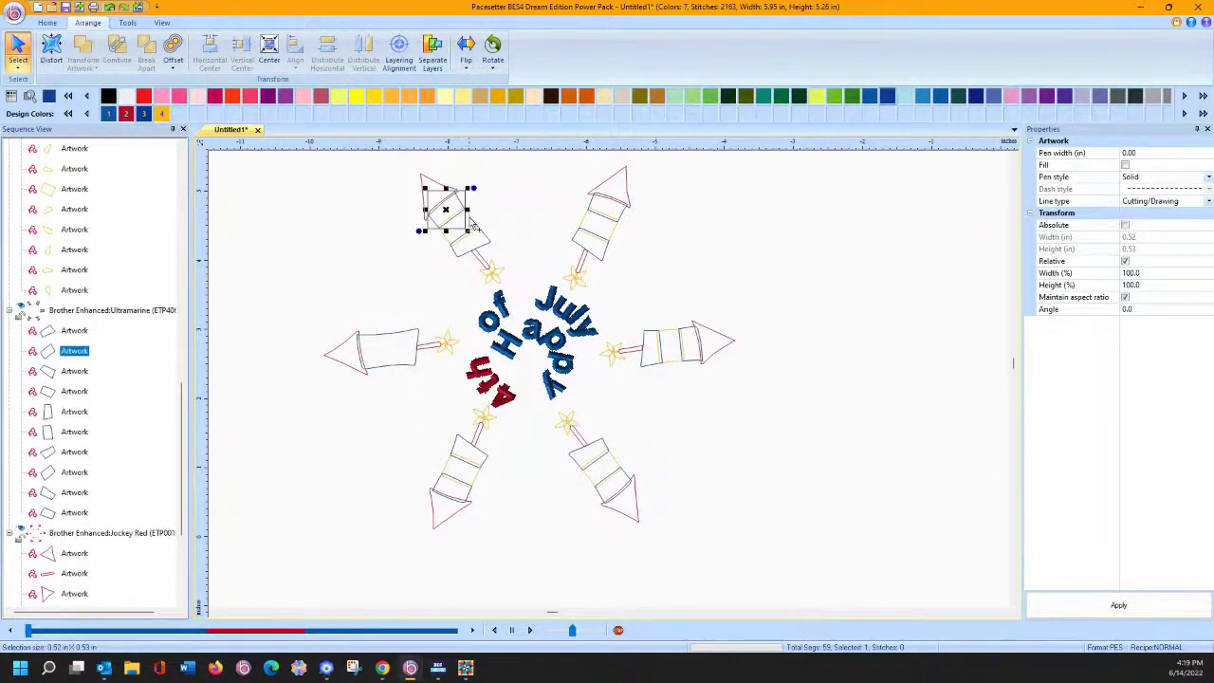
{"action": "left_click", "coordinate": [474, 228], "text": "shift"}
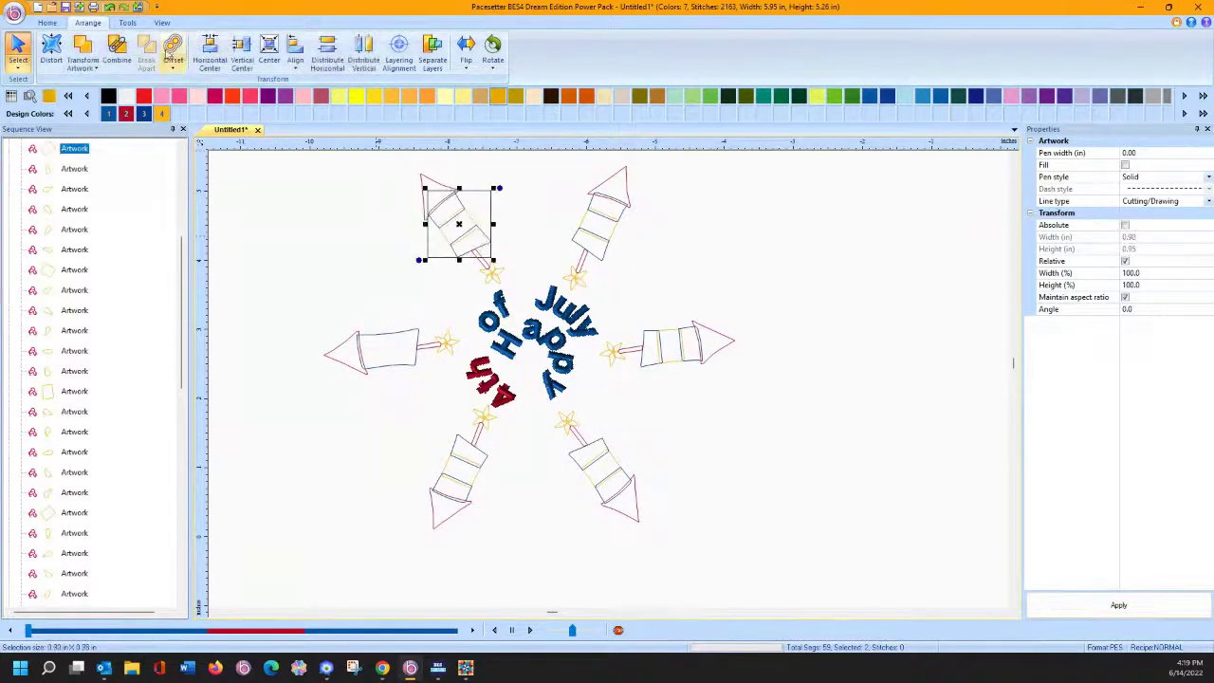
{"action": "left_click", "coordinate": [83, 48]}
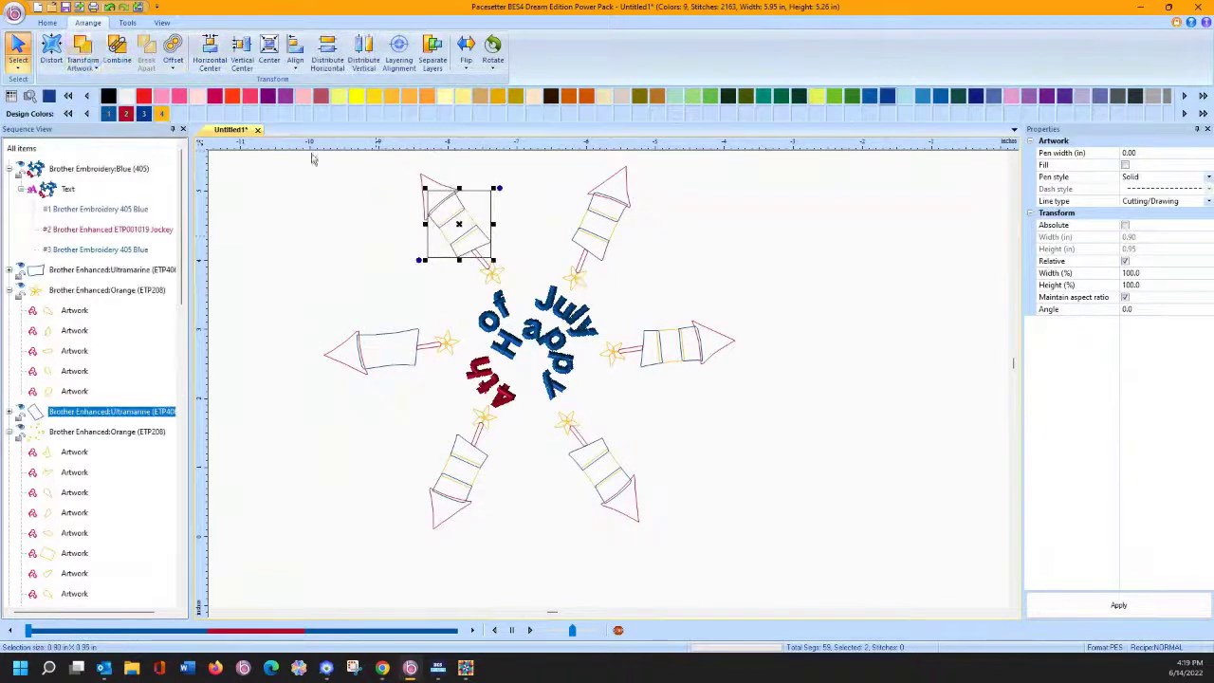
Step: Weld the blue and orange body sections of the upper-right rocket into one outline
{"action": "left_click", "coordinate": [612, 213]}
{"action": "left_click", "coordinate": [599, 244], "text": "shift"}
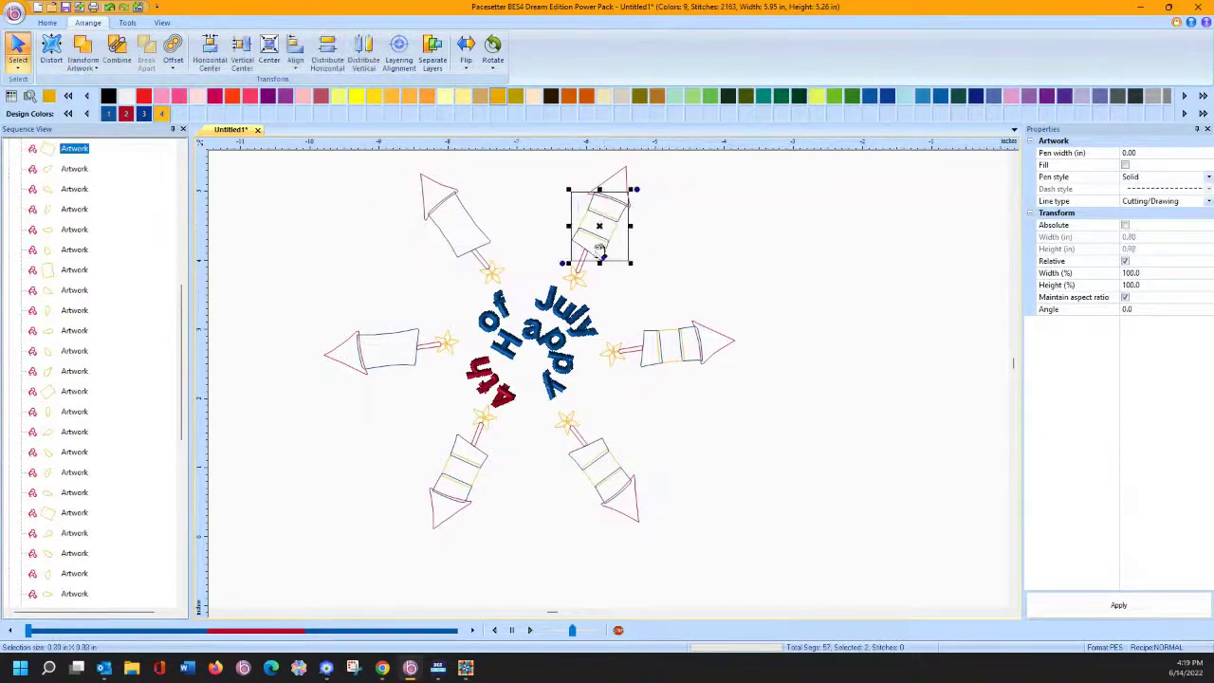
{"action": "left_click", "coordinate": [82, 47]}
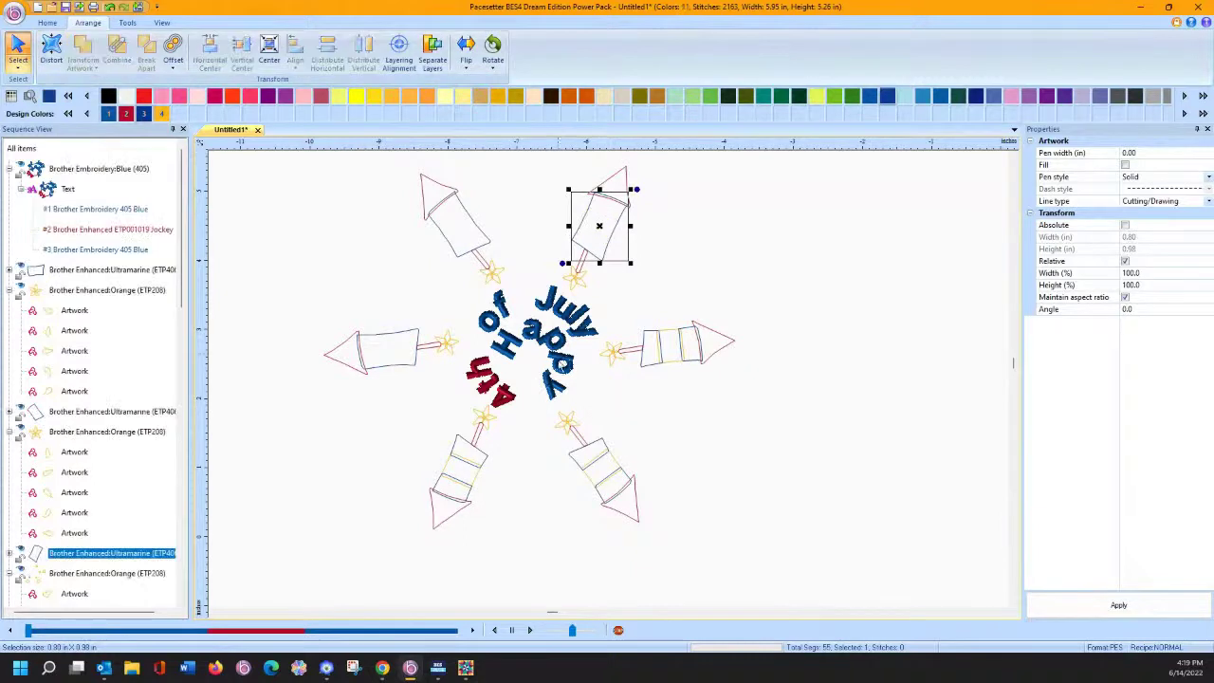
Step: Weld the blue and orange body sections of the right rocket into one outline
{"action": "left_click", "coordinate": [697, 348]}
{"action": "left_click", "coordinate": [676, 353], "text": "shift"}
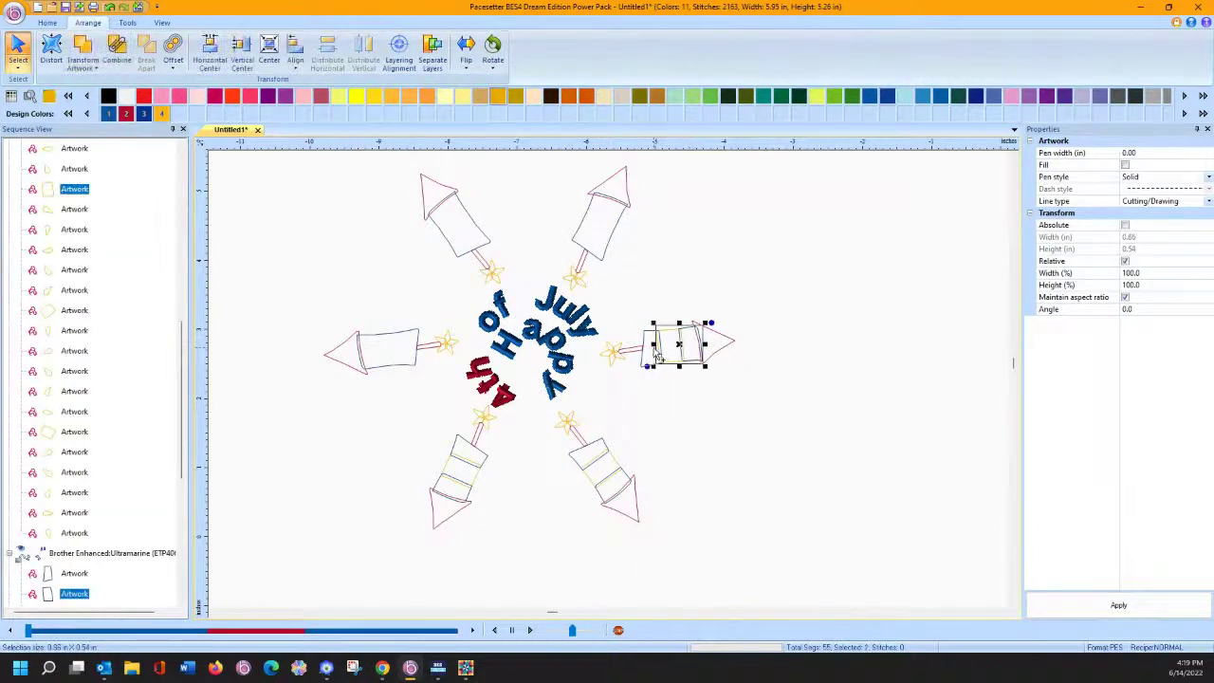
{"action": "left_click", "coordinate": [654, 353], "text": "shift"}
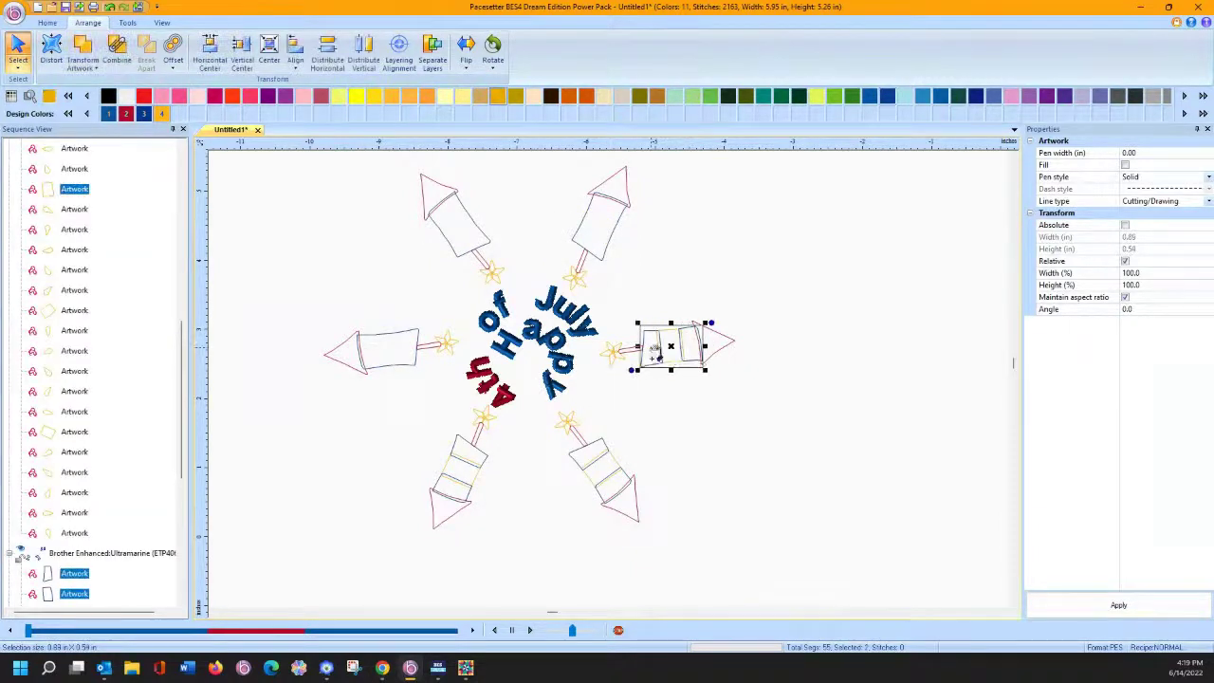
{"action": "left_click", "coordinate": [82, 53]}
Step: Weld the blue and orange body sections of the lower-right rocket into one outline
{"action": "left_click", "coordinate": [610, 486]}
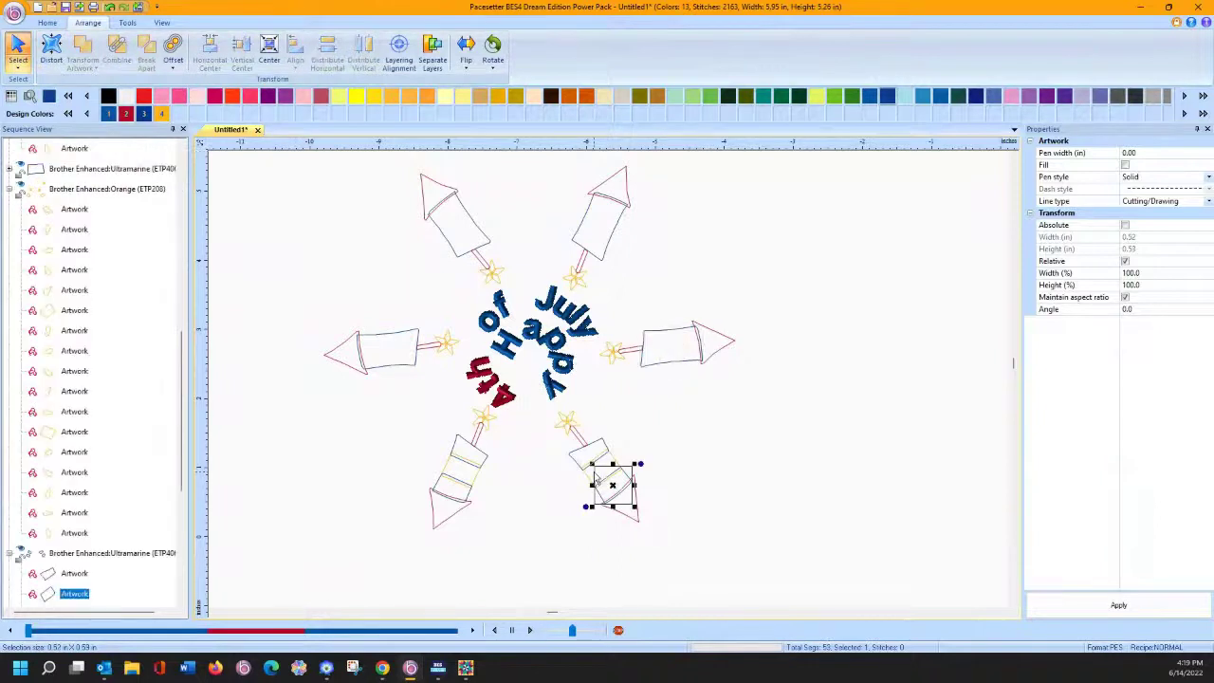
{"action": "left_click", "coordinate": [607, 462], "text": "shift"}
{"action": "left_click", "coordinate": [594, 450], "text": "shift"}
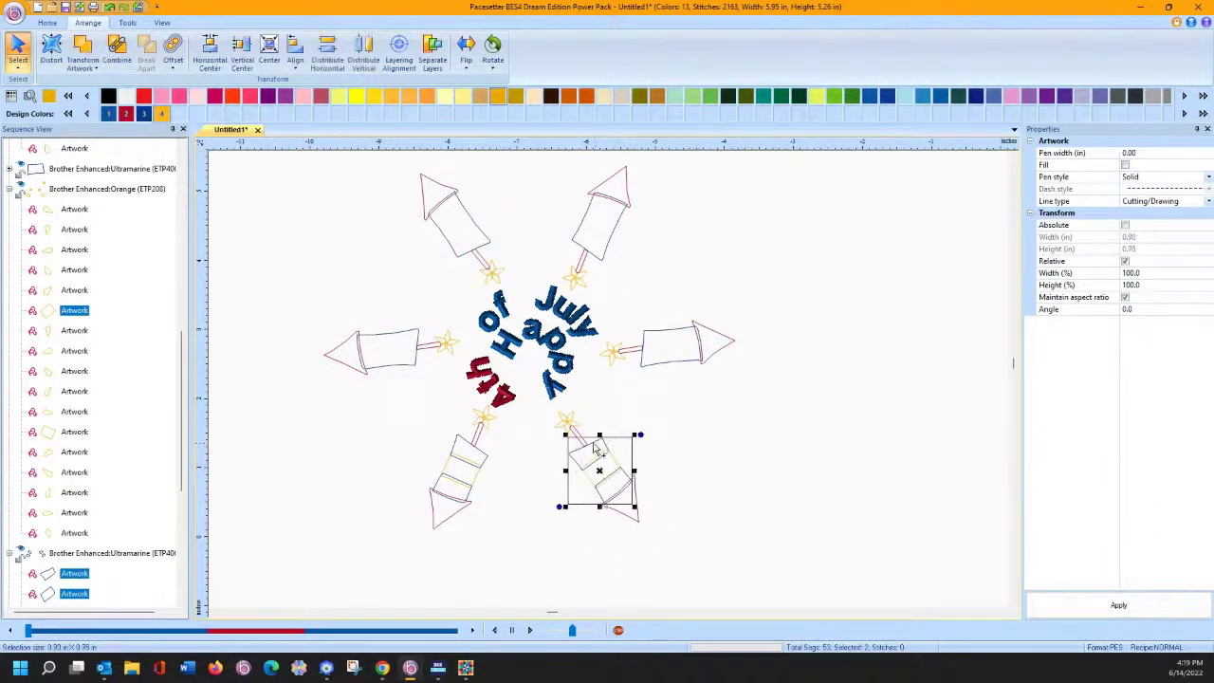
{"action": "left_click", "coordinate": [83, 52]}
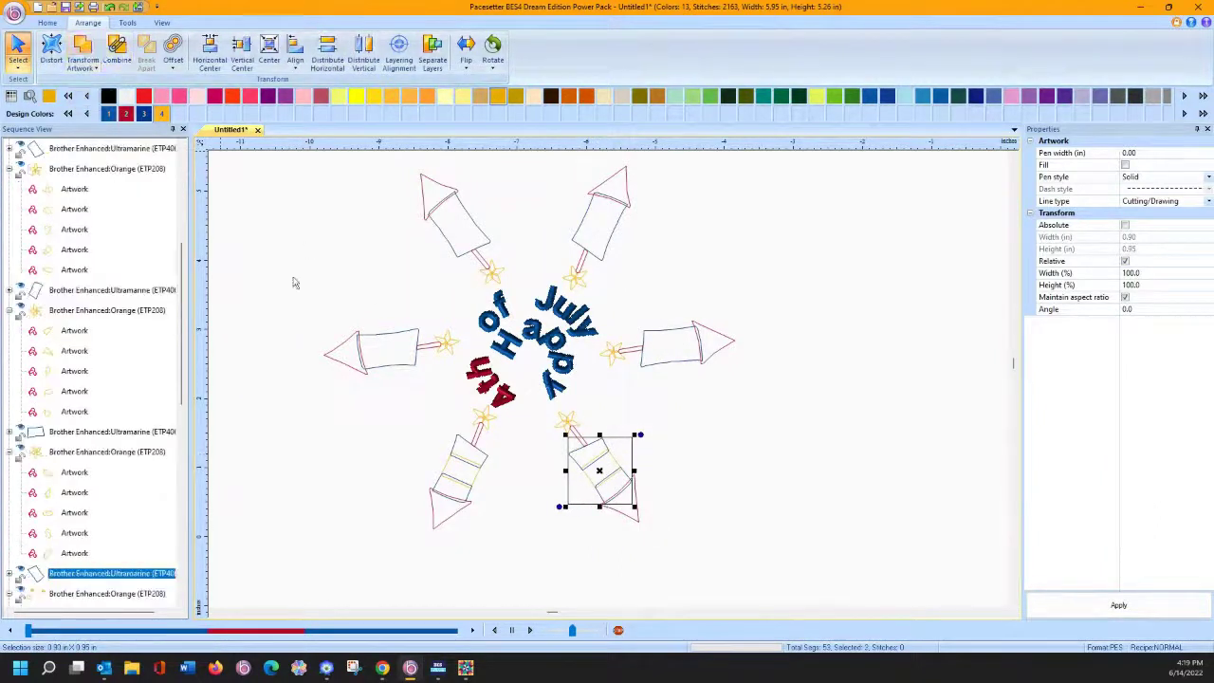
Step: Weld the body sections of the lower-left rocket into one outline, leaving out its red nose cone
{"action": "left_click", "coordinate": [474, 459]}
{"action": "left_click", "coordinate": [455, 493], "text": "shift"}
{"action": "left_click", "coordinate": [431, 487], "text": "shift"}
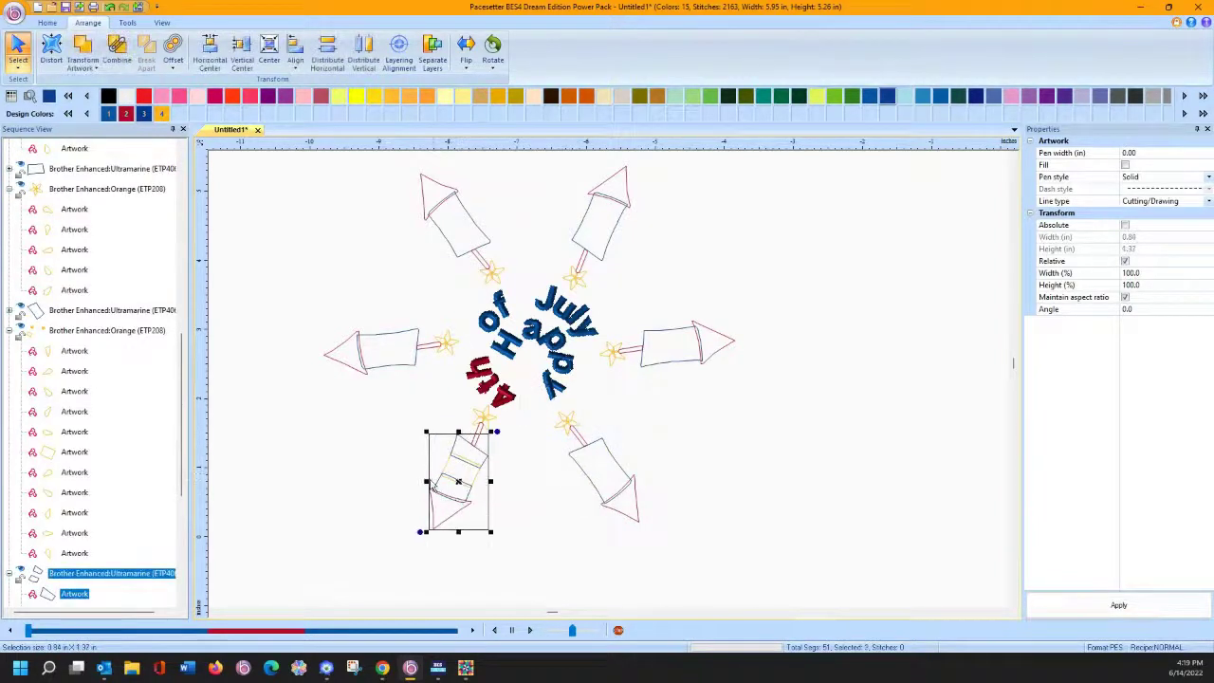
{"action": "left_click", "coordinate": [515, 493]}
{"action": "left_click", "coordinate": [438, 487]}
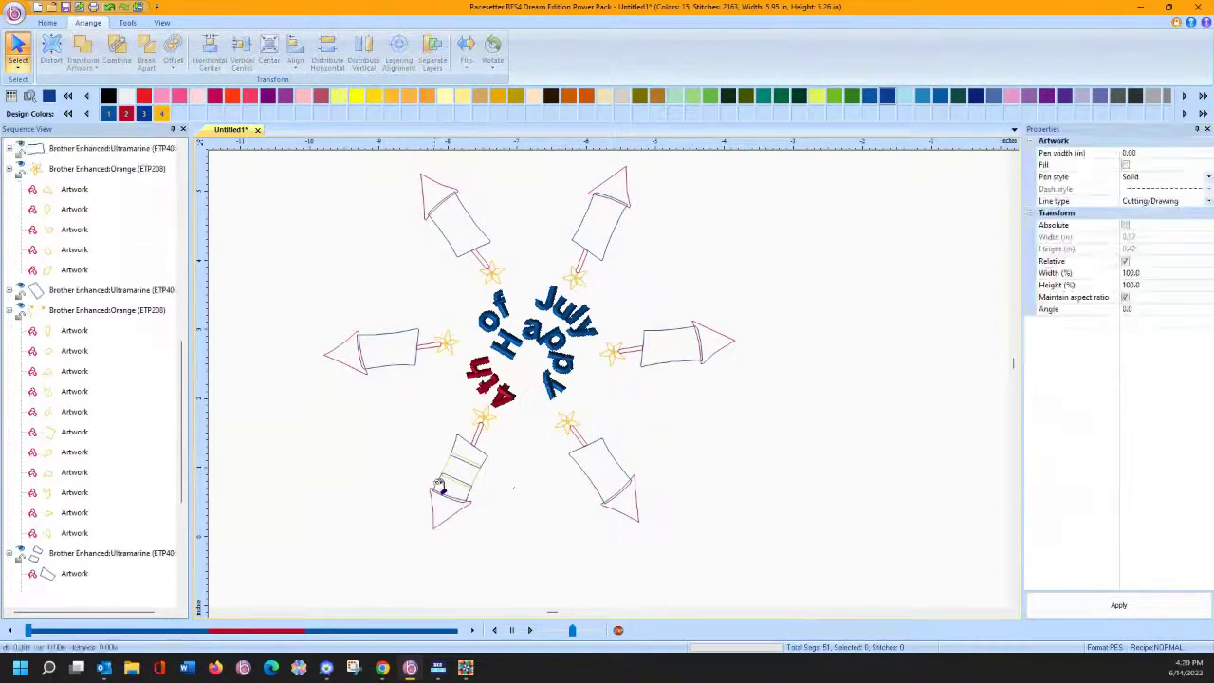
{"action": "left_click", "coordinate": [451, 449], "text": "shift"}
{"action": "key", "text": "ctrl+l"}
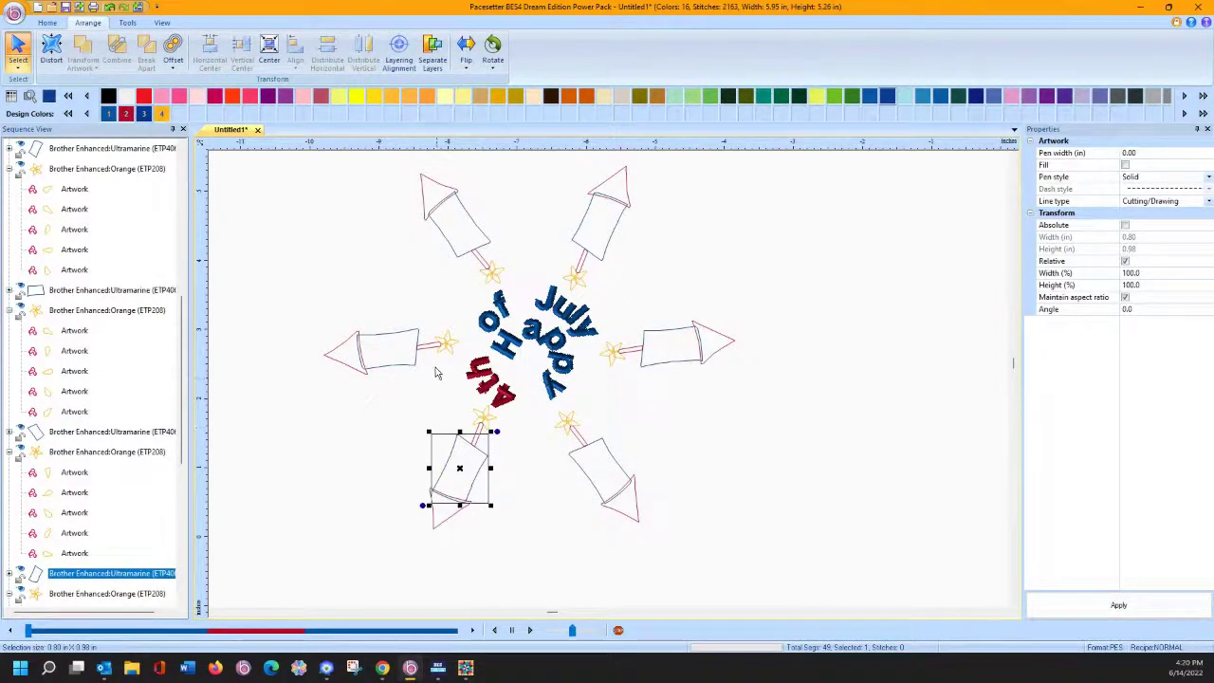
Step: Weld the orange star pieces at the tail of the upper-right rocket into one outline
{"action": "left_click", "coordinate": [95, 312]}
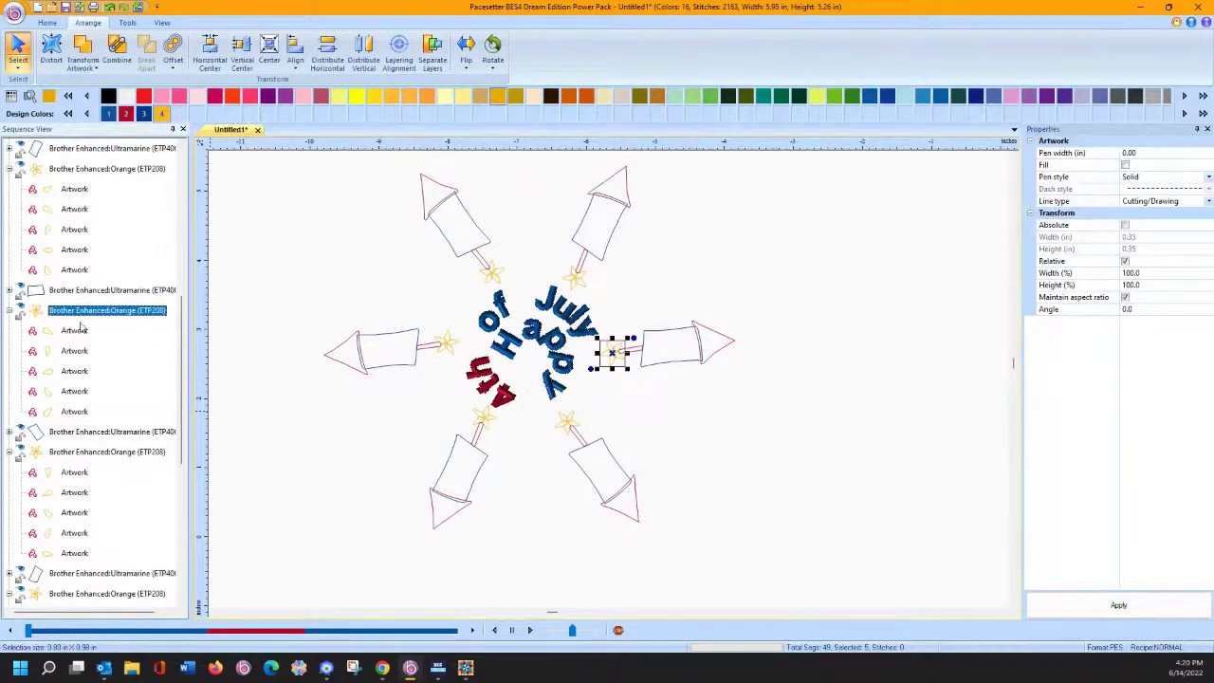
{"action": "left_click", "coordinate": [79, 170]}
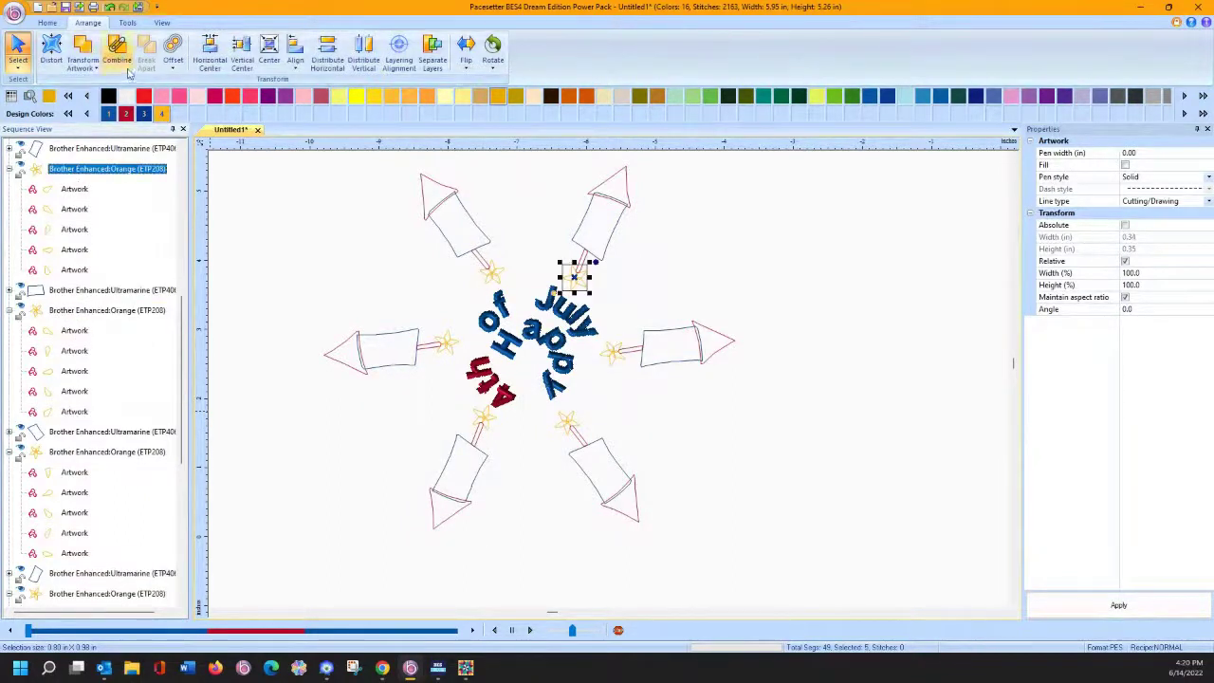
{"action": "left_click", "coordinate": [641, 280]}
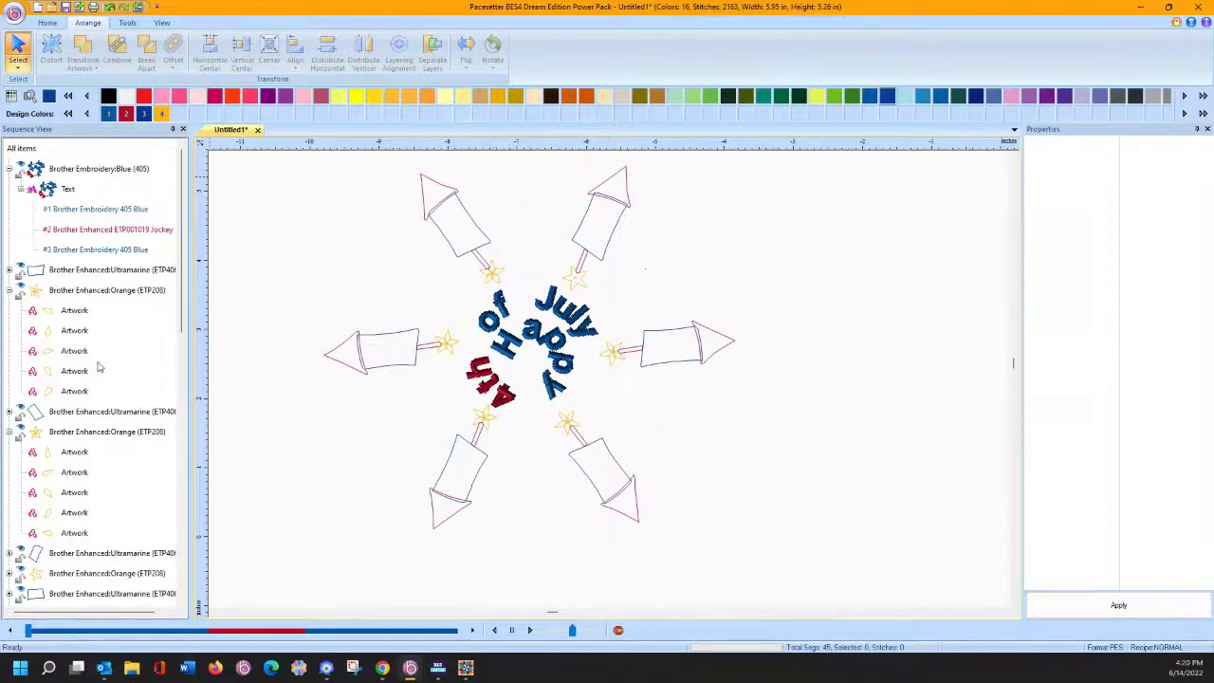
Step: Break apart the welded orange star of the upper-right rocket into separate artwork pieces
{"action": "scroll", "coordinate": [104, 370], "scroll_direction": "down", "scroll_amount": 4}
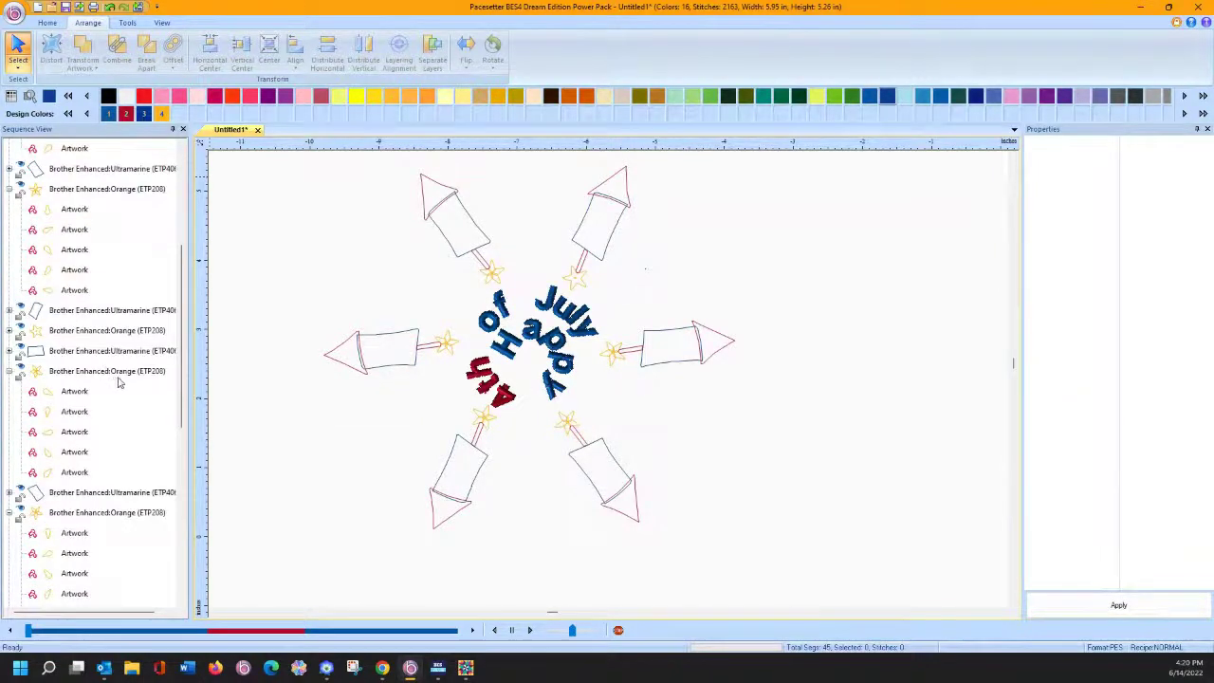
{"action": "scroll", "coordinate": [114, 381], "scroll_direction": "down", "scroll_amount": 5}
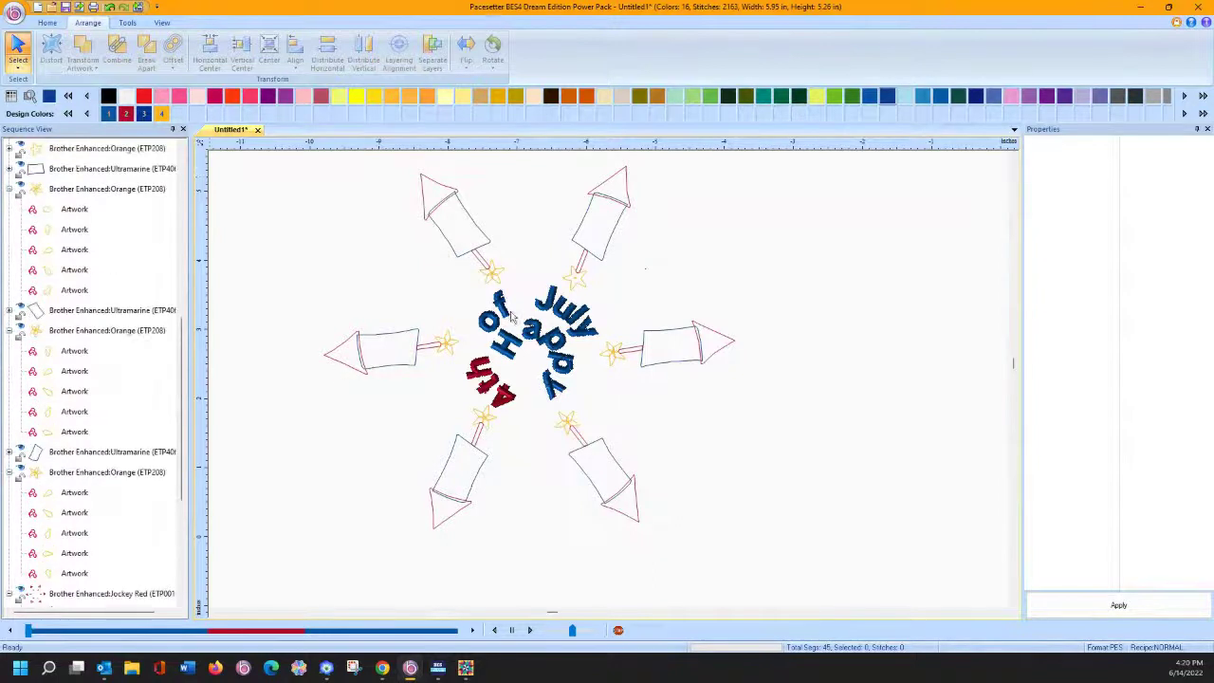
{"action": "left_click", "coordinate": [576, 277]}
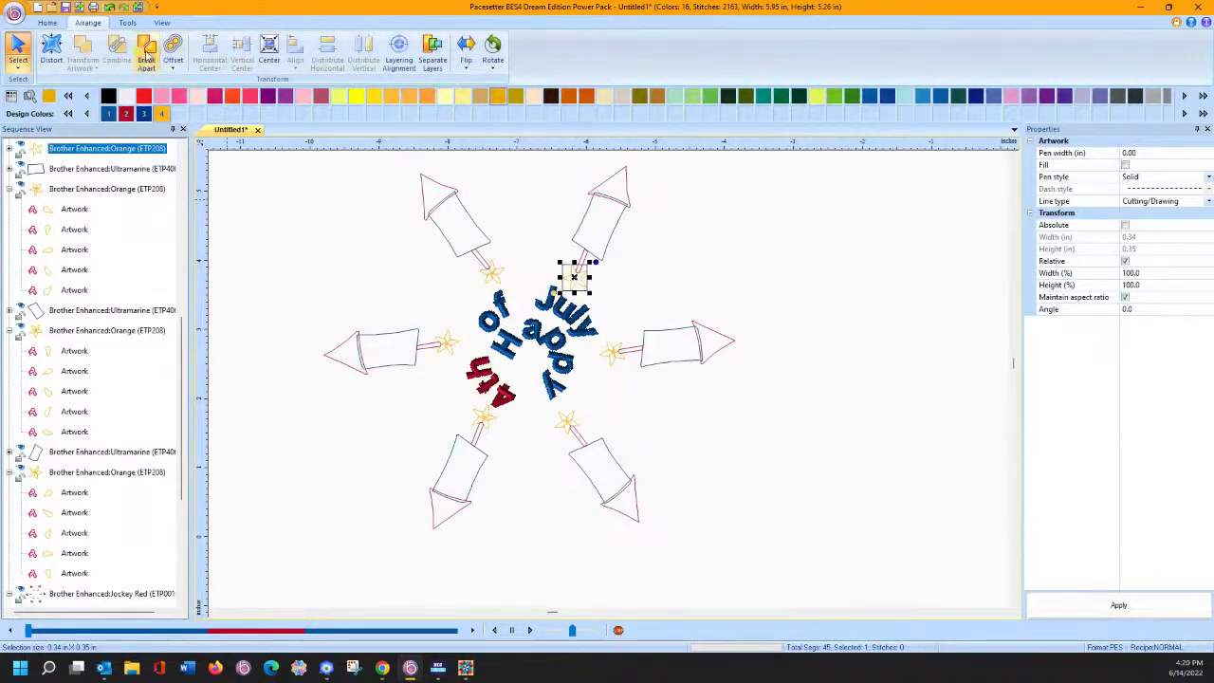
{"action": "left_click", "coordinate": [415, 281]}
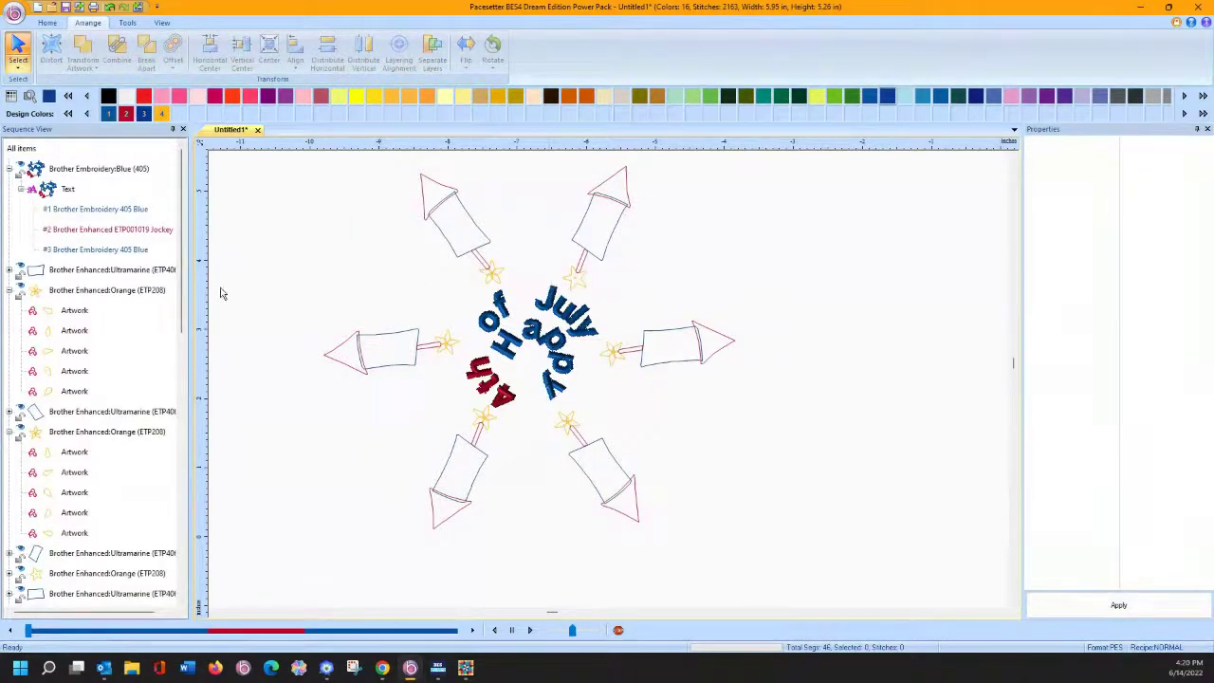
Step: Expand the upper-right star's orange colour group and delete the tiny inner artwork piece, keeping the star outline
{"action": "scroll", "coordinate": [90, 321], "scroll_direction": "down", "scroll_amount": 2}
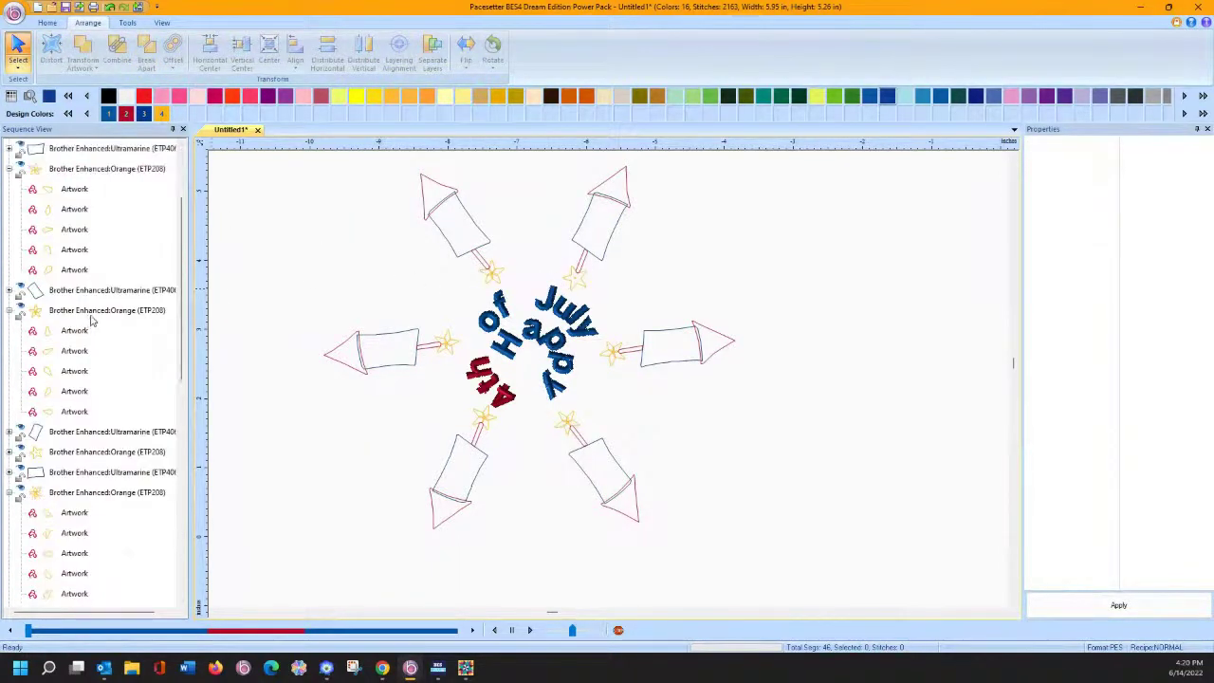
{"action": "scroll", "coordinate": [92, 322], "scroll_direction": "up", "scroll_amount": 3}
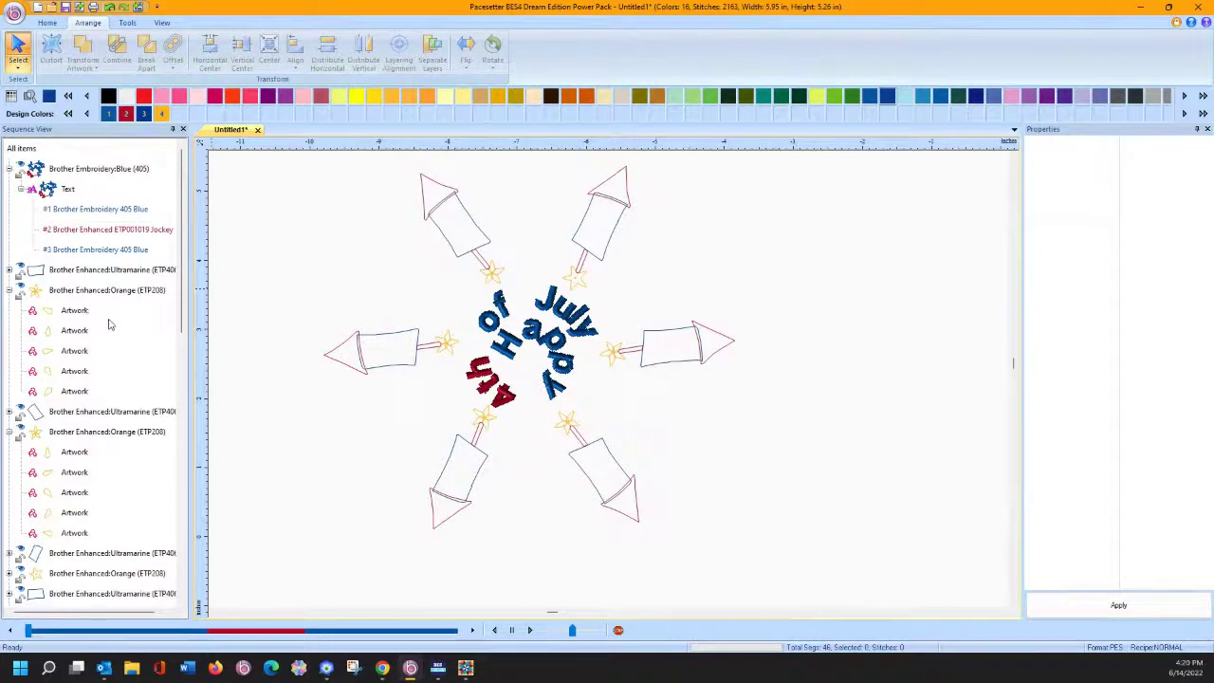
{"action": "scroll", "coordinate": [109, 325], "scroll_direction": "down", "scroll_amount": 3}
{"action": "left_click", "coordinate": [57, 393]}
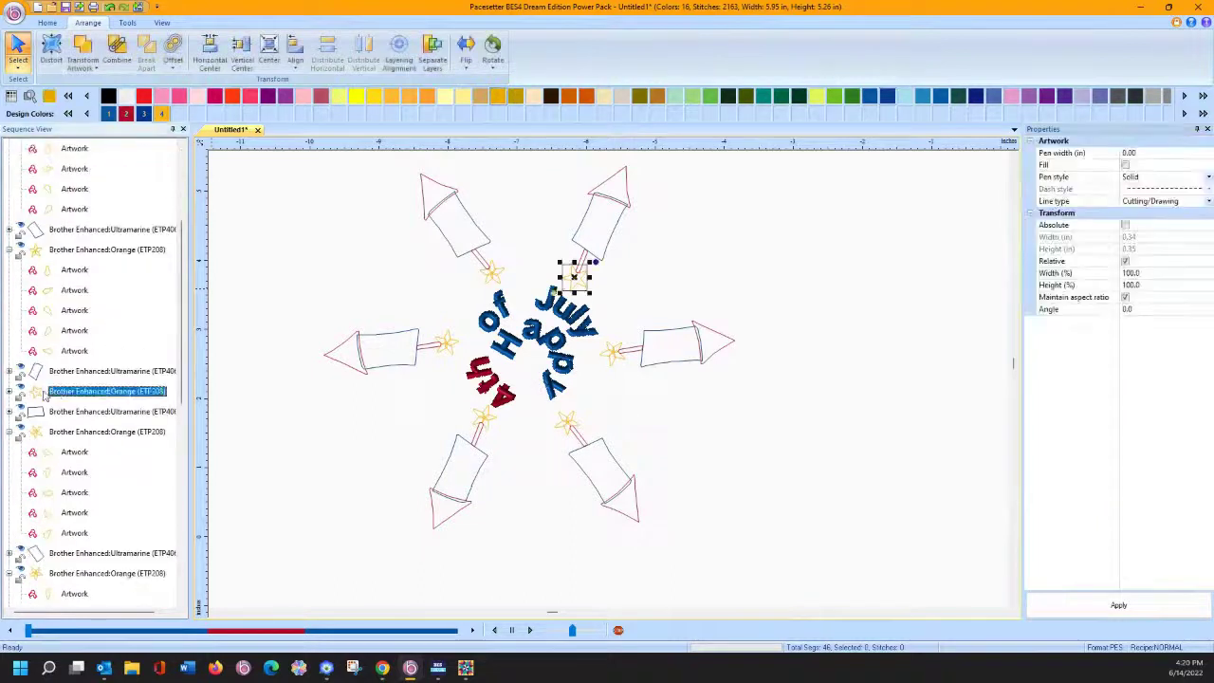
{"action": "left_click", "coordinate": [9, 390]}
{"action": "left_click", "coordinate": [61, 414]}
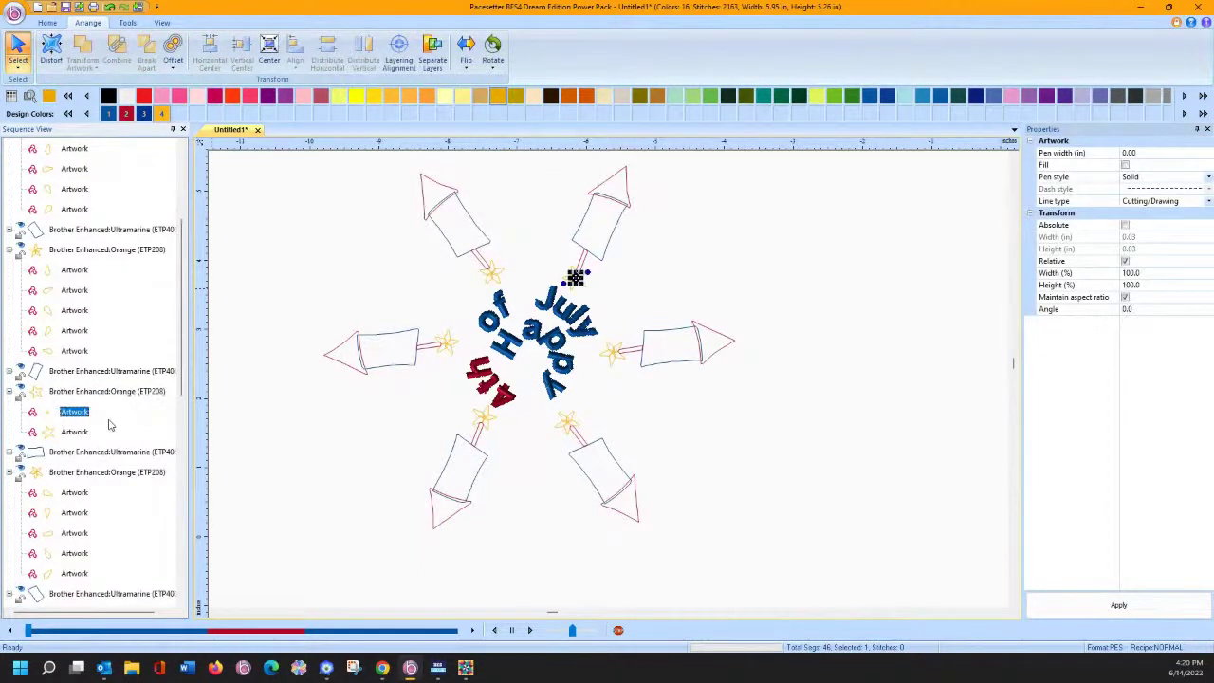
Step: Weld the orange star pieces at the tail of the left rocket into one outline
{"action": "scroll", "coordinate": [109, 424], "scroll_direction": "up", "scroll_amount": 3}
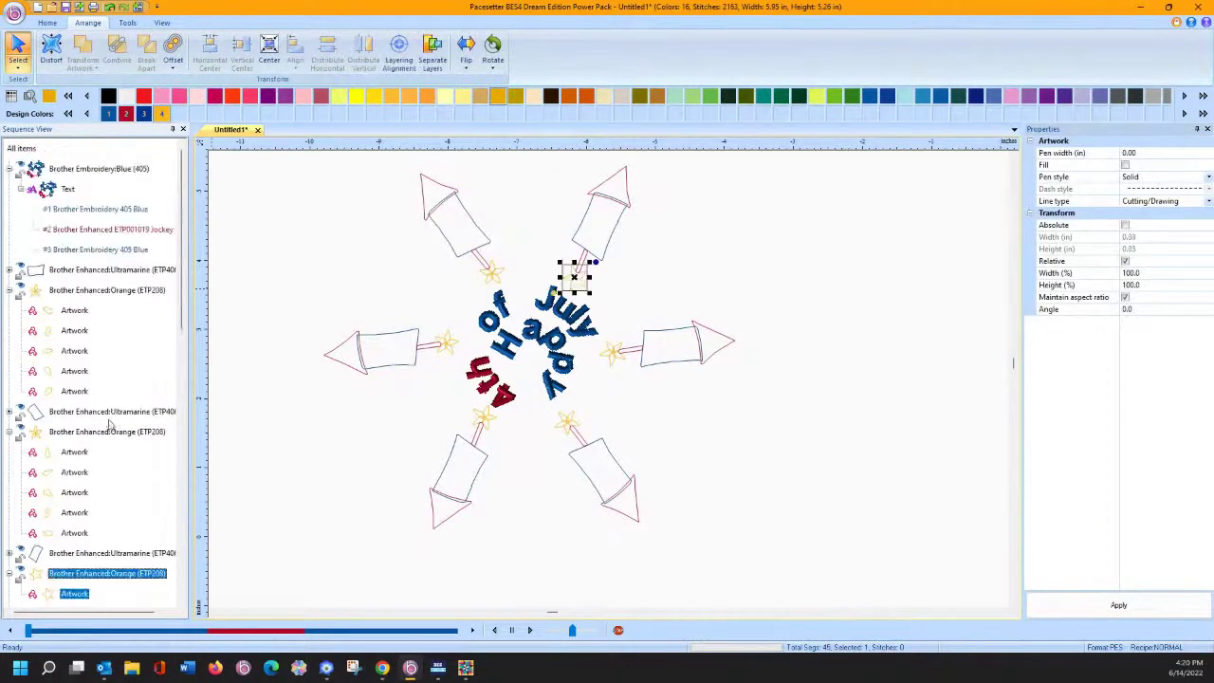
{"action": "left_click", "coordinate": [74, 291]}
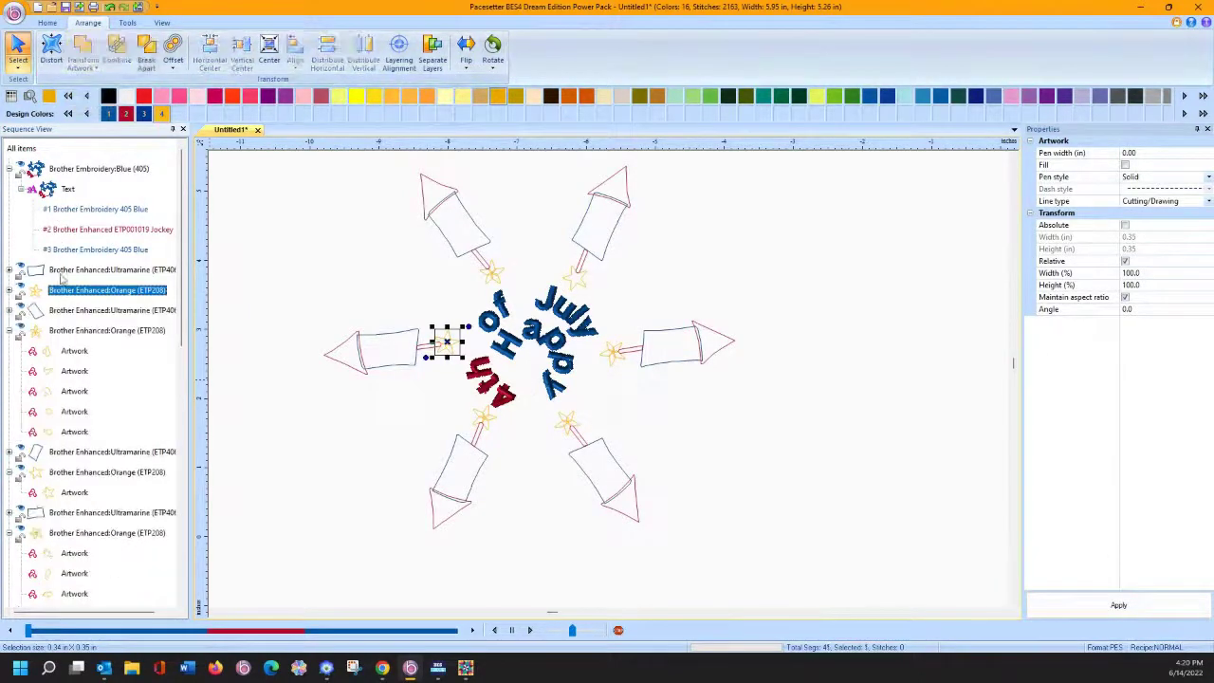
Step: Weld the orange star pieces at the tails of the upper-left and right rockets into one outline each
{"action": "left_click", "coordinate": [76, 330]}
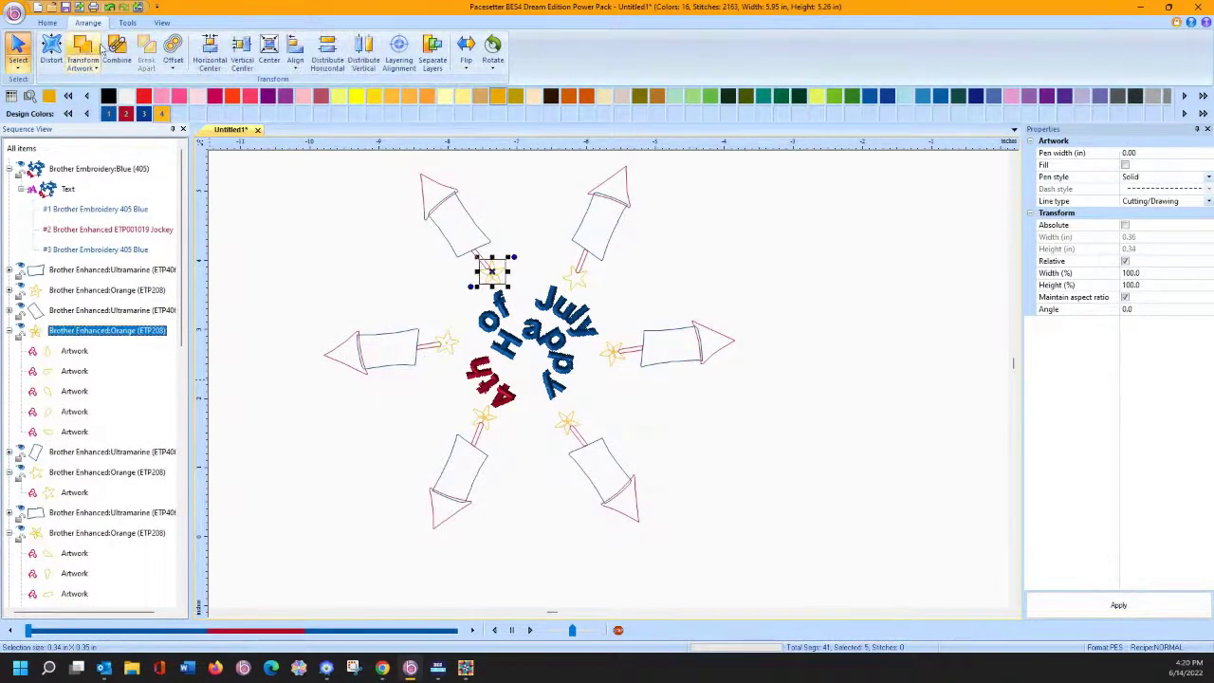
{"action": "left_click", "coordinate": [91, 49]}
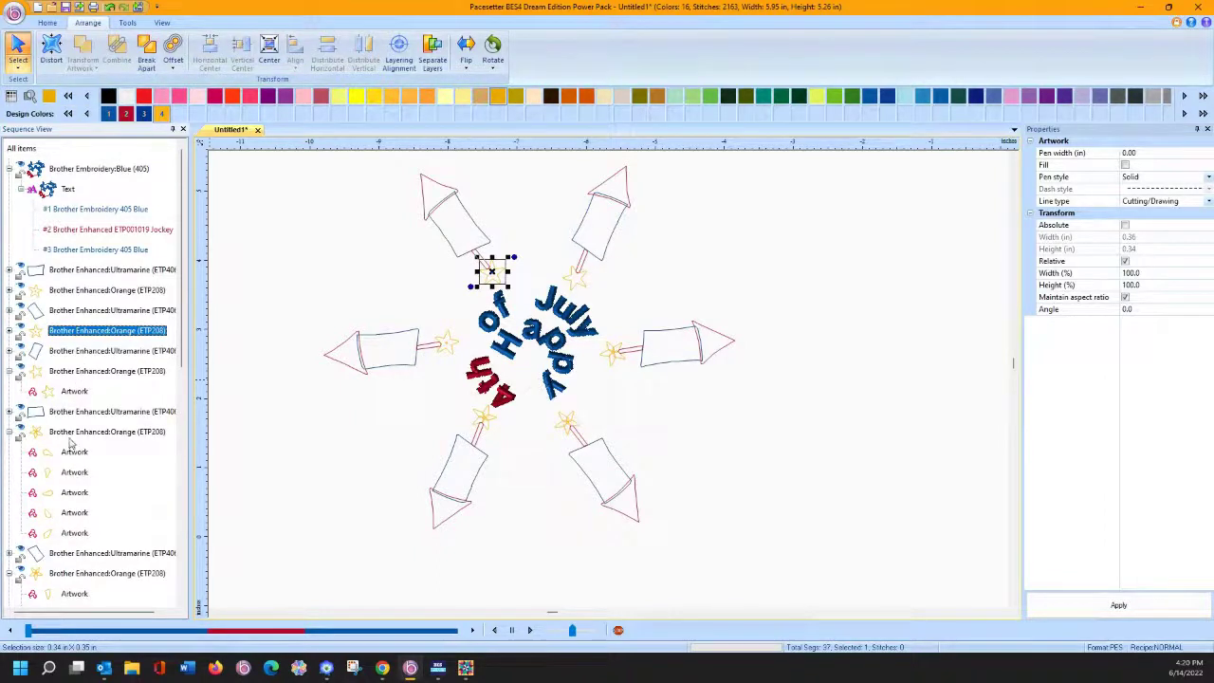
{"action": "left_click", "coordinate": [74, 433]}
{"action": "left_click", "coordinate": [117, 49]}
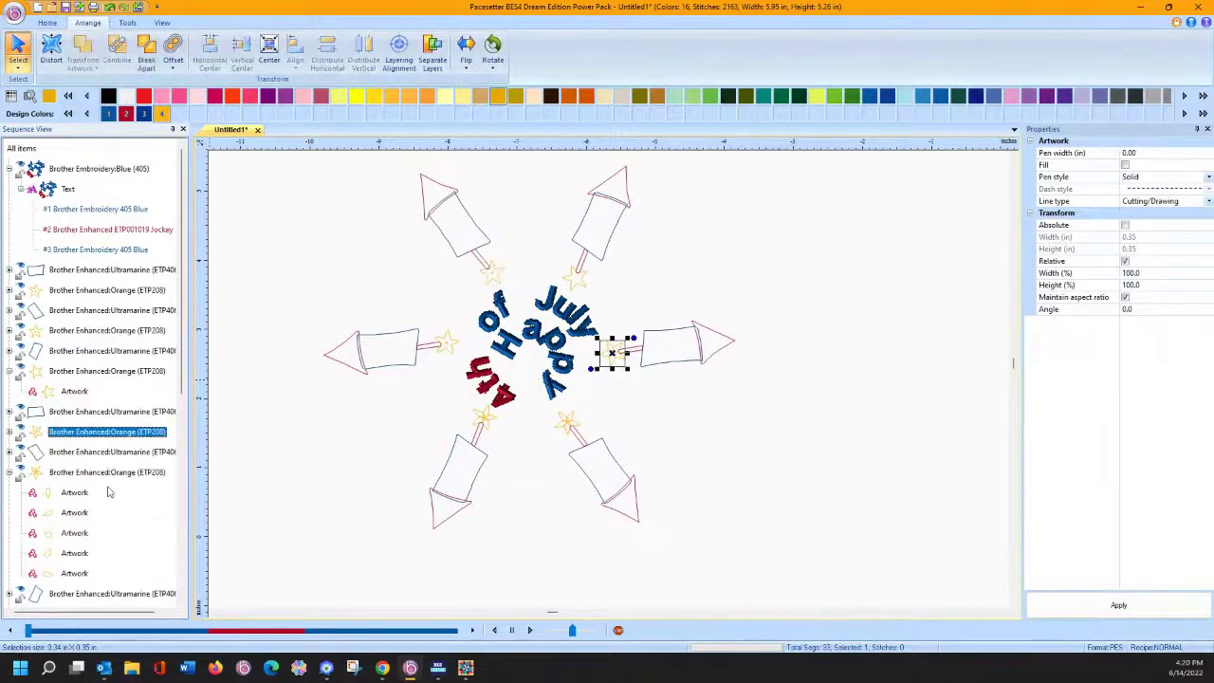
Step: Weld the orange star pieces at the tails of the lower-right and lower-left rockets into one outline each
{"action": "left_click", "coordinate": [86, 471]}
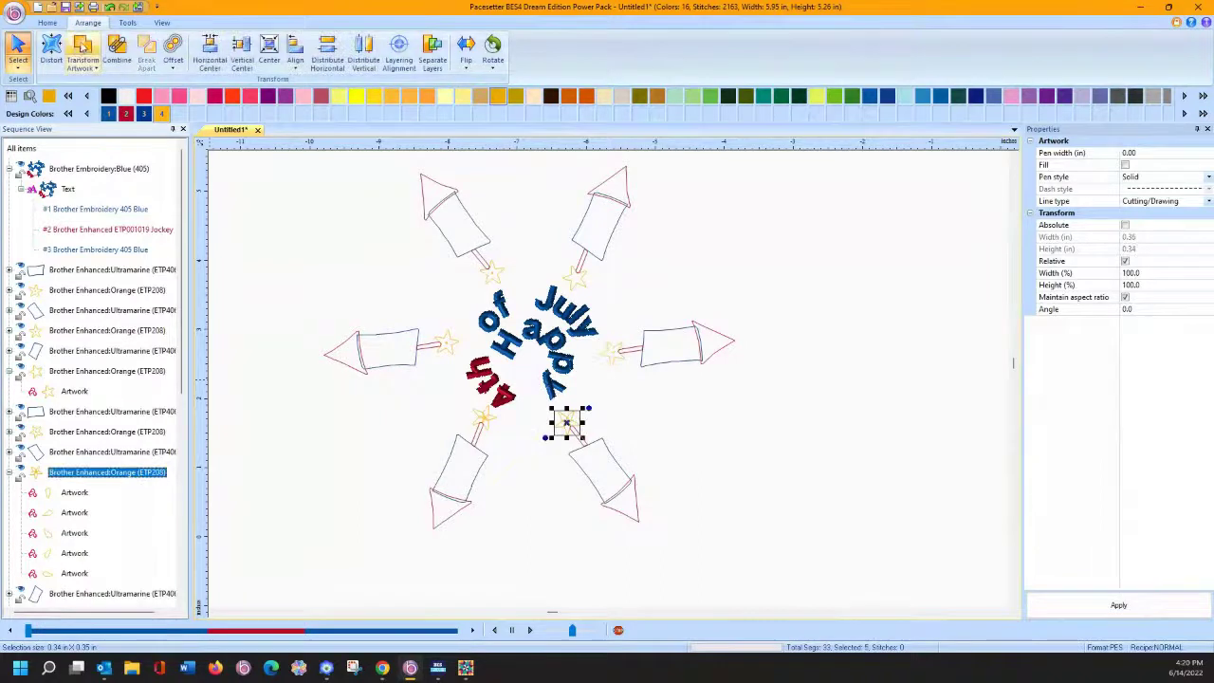
{"action": "left_click", "coordinate": [116, 49]}
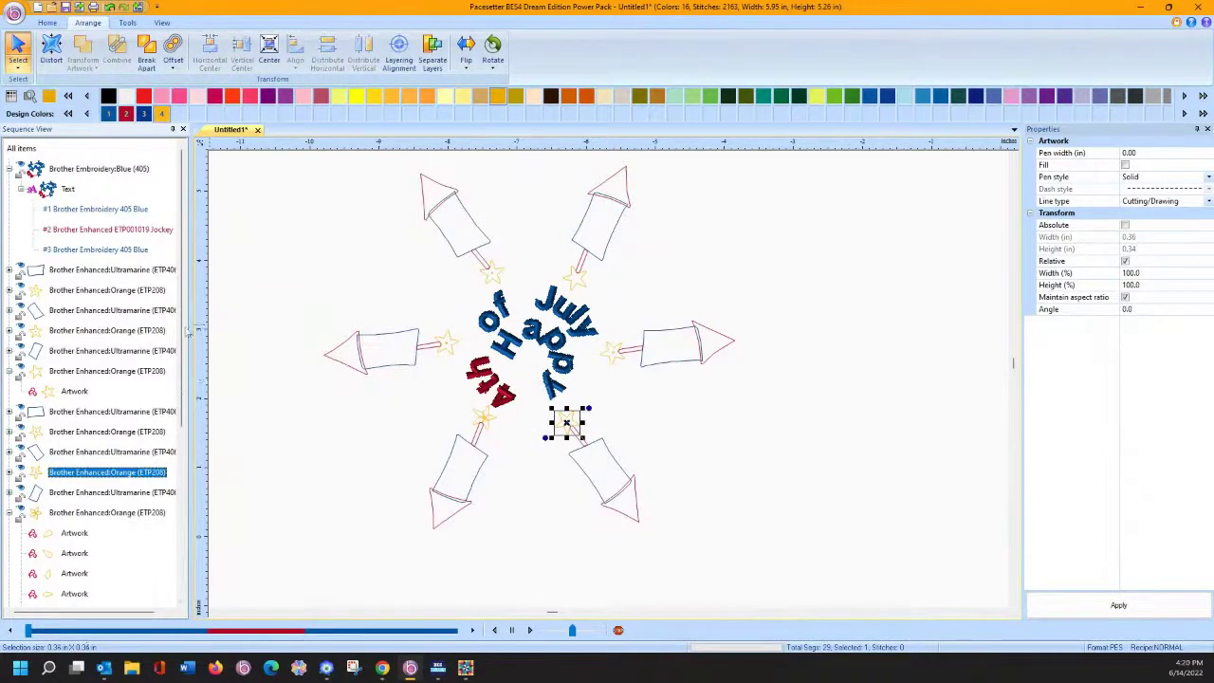
{"action": "scroll", "coordinate": [95, 323], "scroll_direction": "down", "scroll_amount": 4}
{"action": "left_click", "coordinate": [86, 270]}
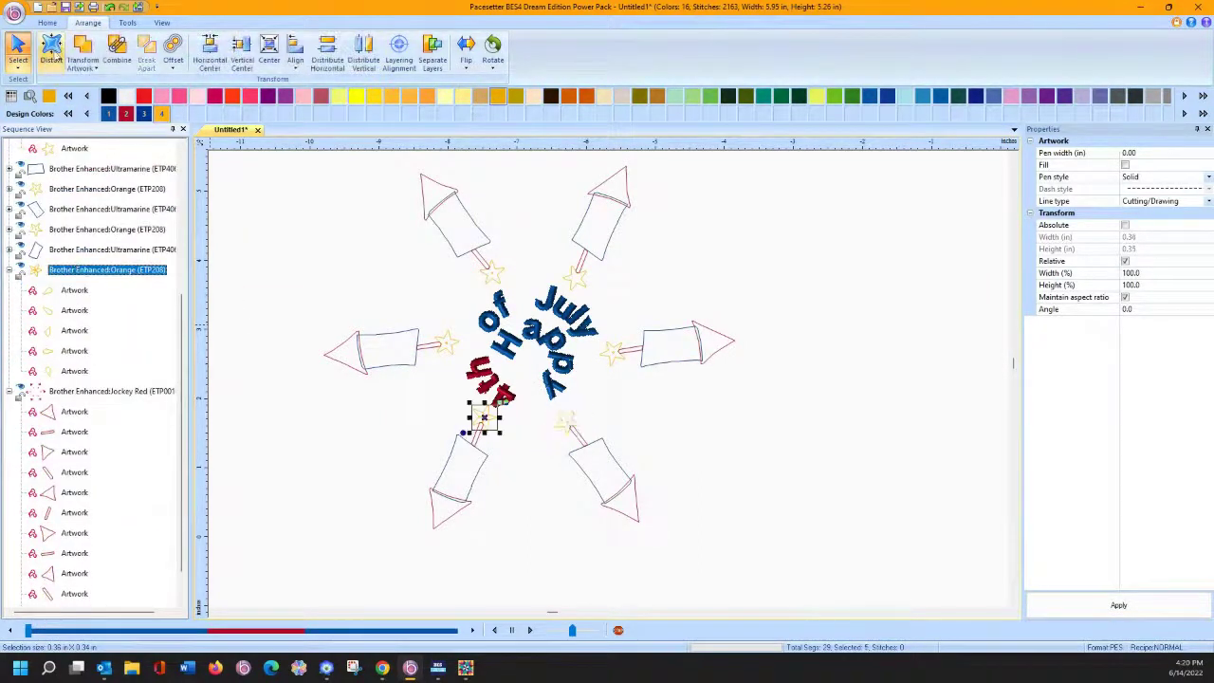
{"action": "left_click", "coordinate": [116, 50]}
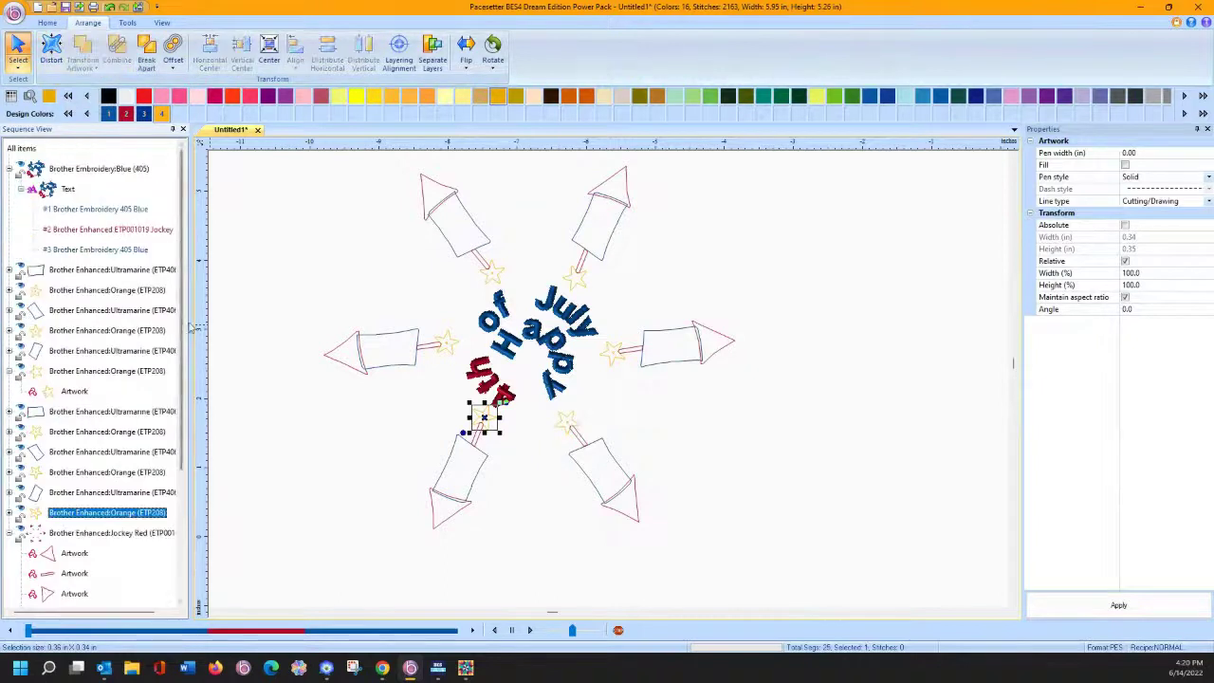
{"action": "left_click", "coordinate": [303, 368]}
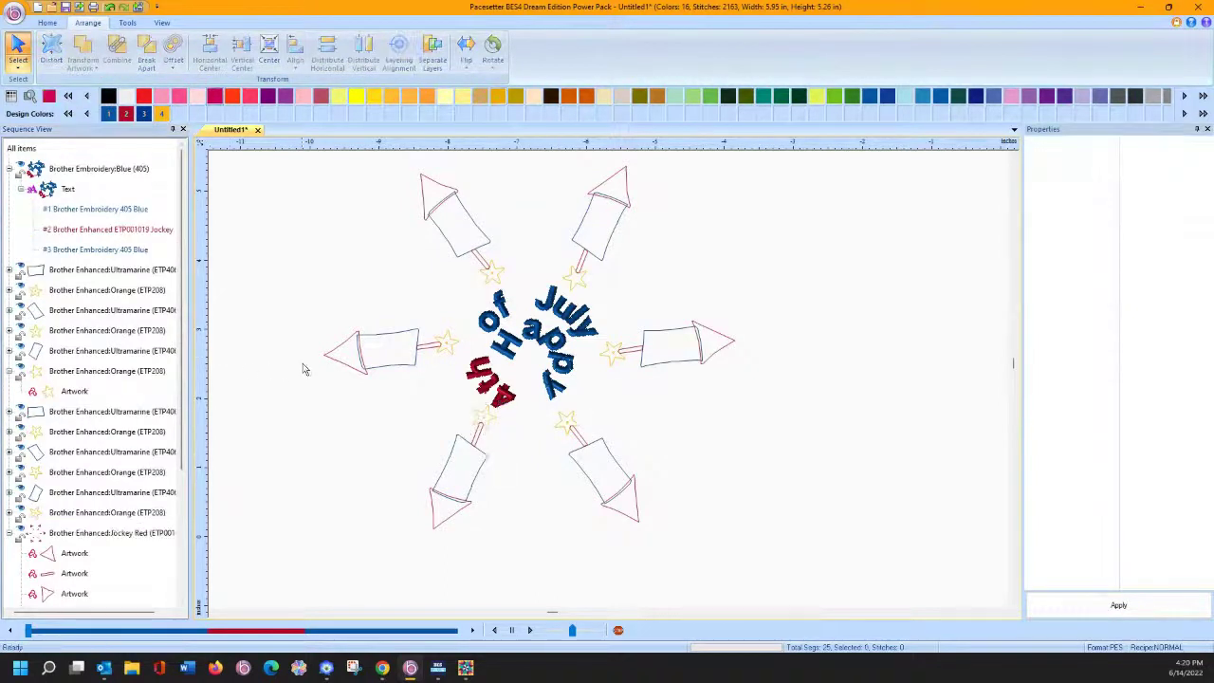
Step: Break apart the welded orange stars of the upper-left and right rockets into separate artwork pieces
{"action": "left_click", "coordinate": [491, 275]}
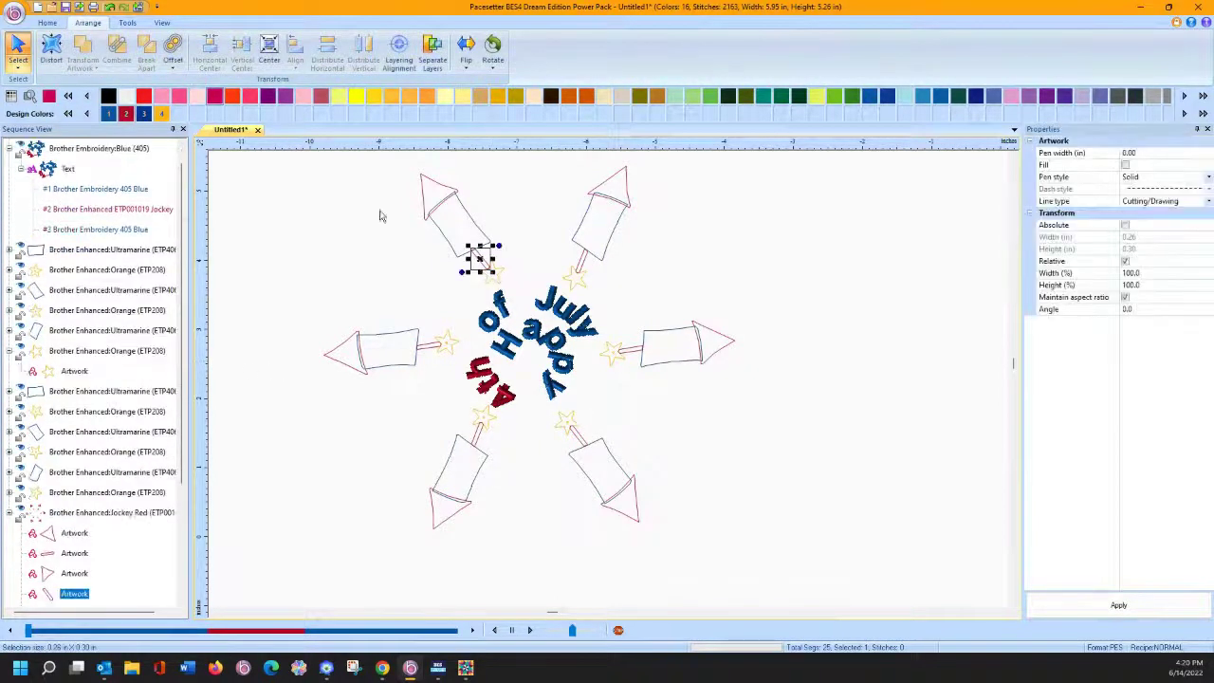
{"action": "left_click", "coordinate": [496, 282]}
{"action": "left_click", "coordinate": [323, 226]}
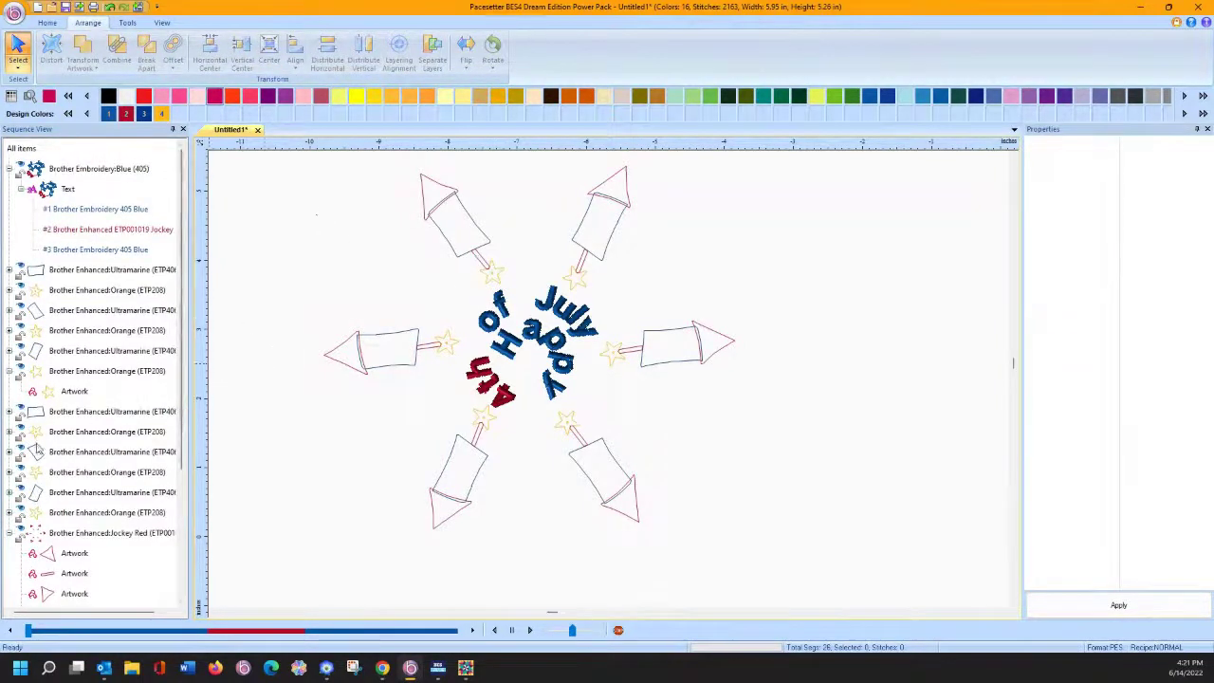
{"action": "left_click", "coordinate": [616, 351]}
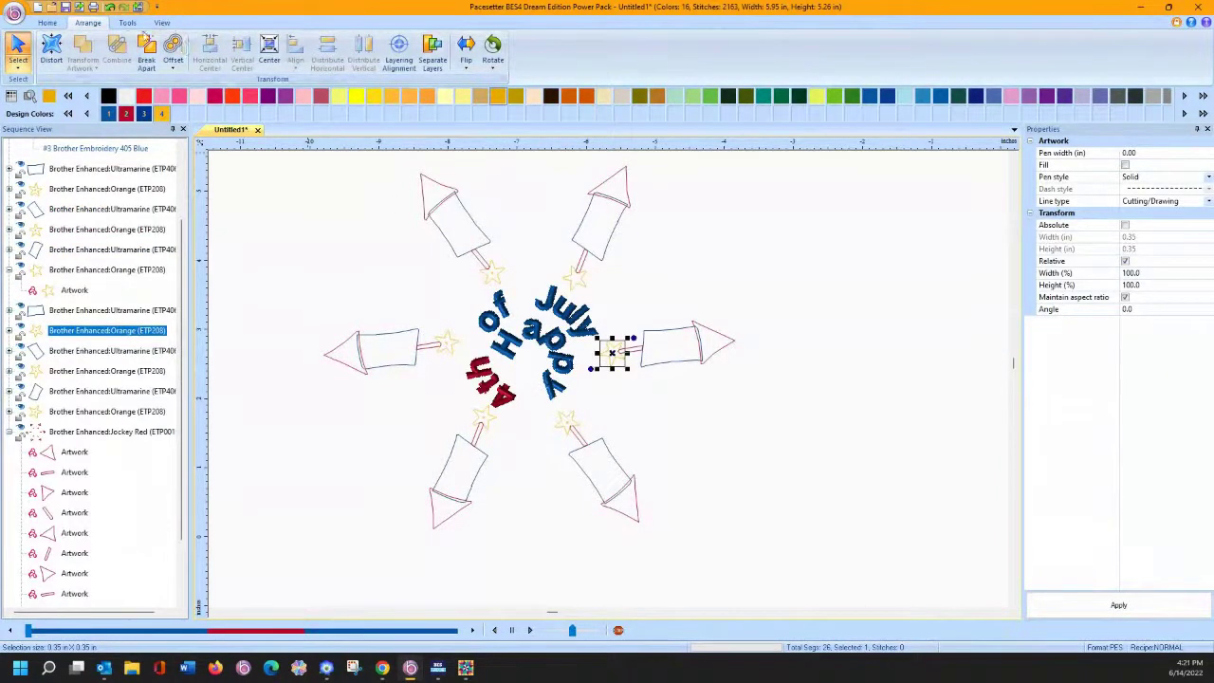
{"action": "left_click", "coordinate": [370, 266]}
Step: Break apart the welded orange stars of the lower-right, lower-left and left rockets into separate artwork pieces
{"action": "left_click", "coordinate": [566, 424]}
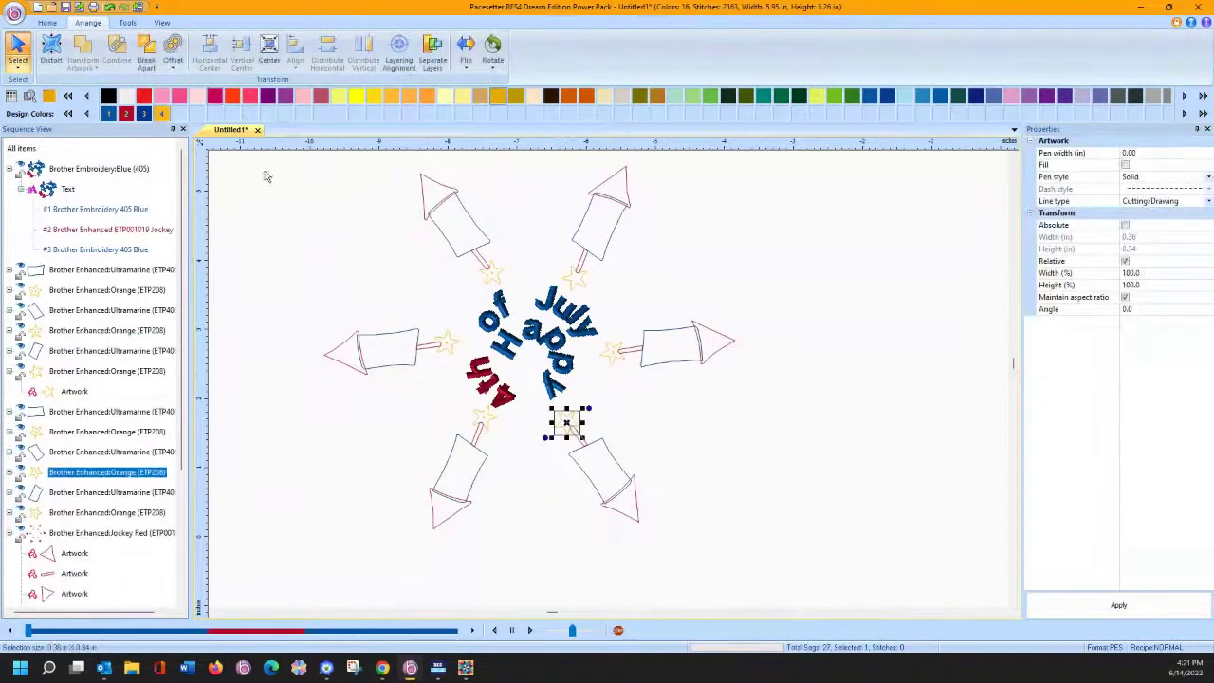
{"action": "left_click", "coordinate": [163, 62]}
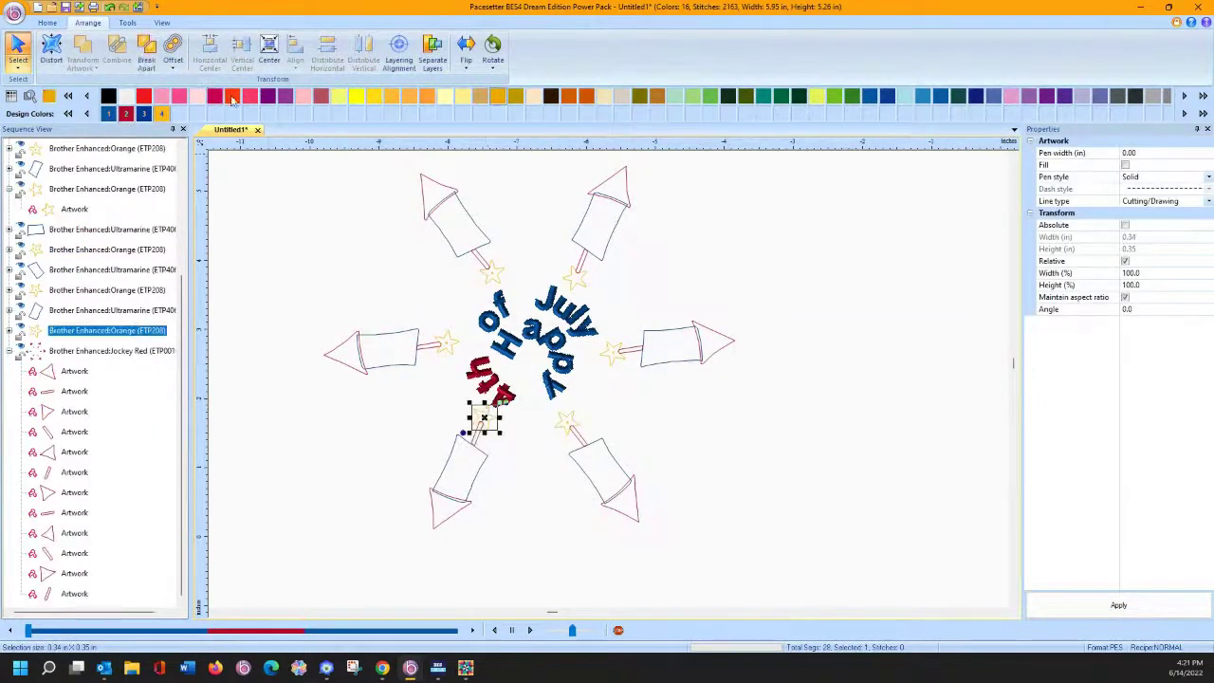
{"action": "left_click", "coordinate": [343, 242]}
{"action": "left_click", "coordinate": [447, 347]}
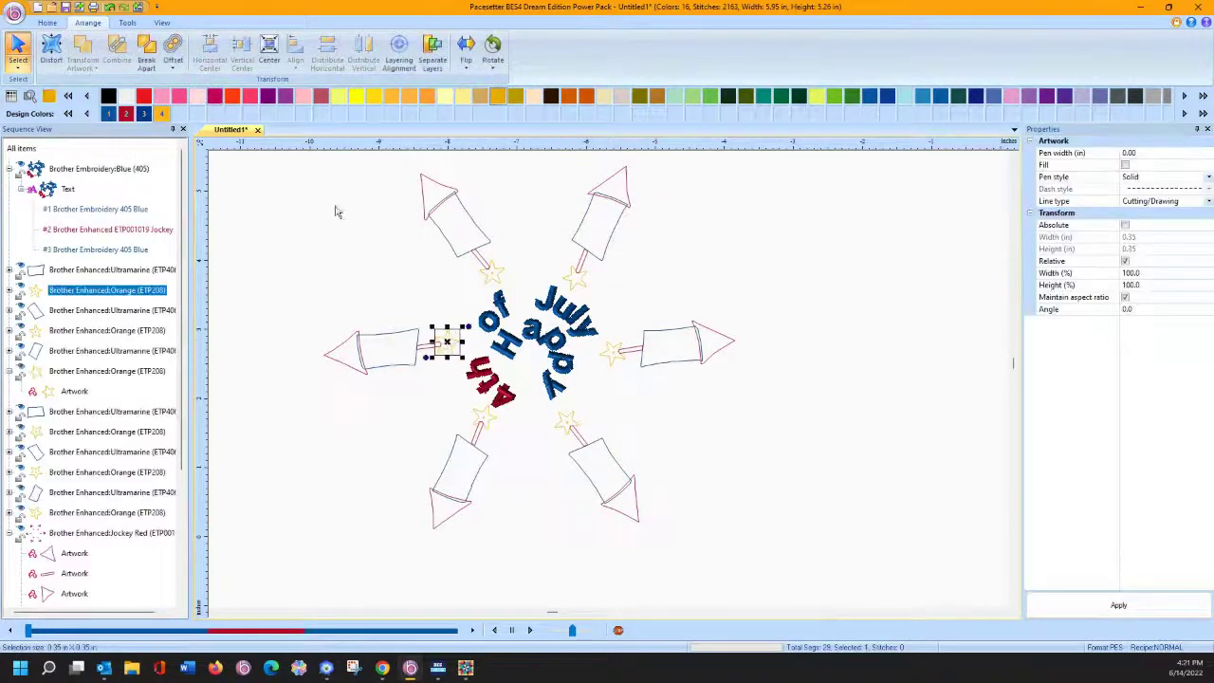
{"action": "left_click", "coordinate": [405, 199]}
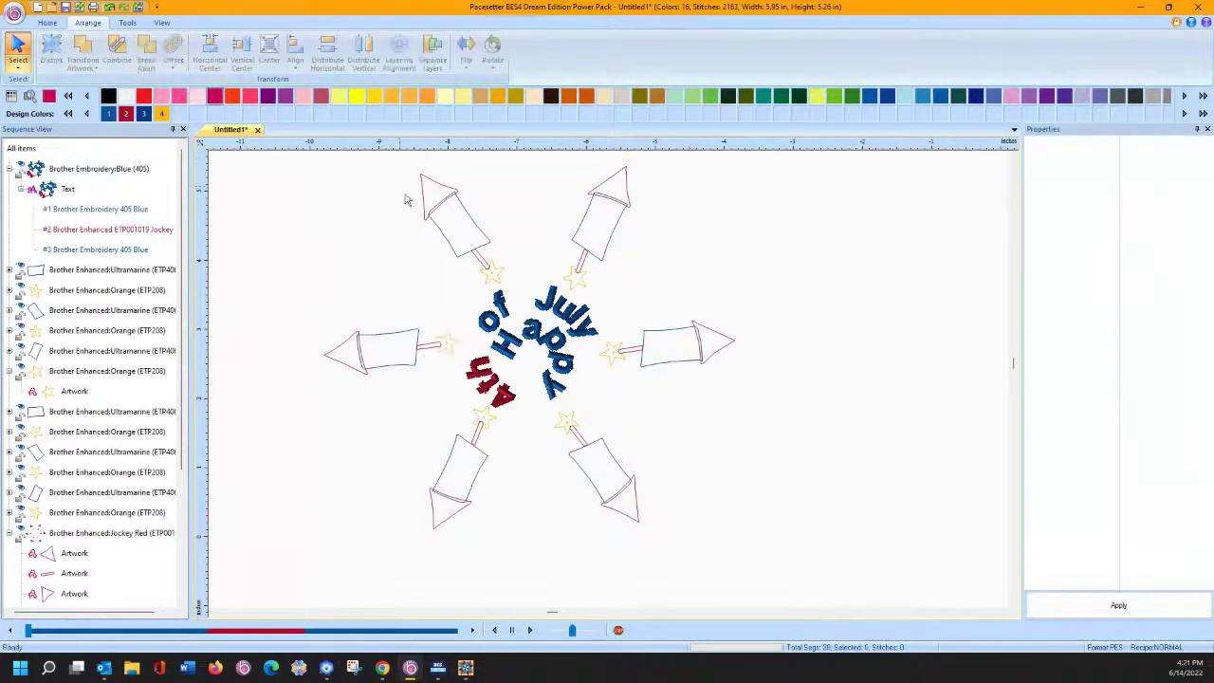
{"action": "left_click", "coordinate": [493, 273]}
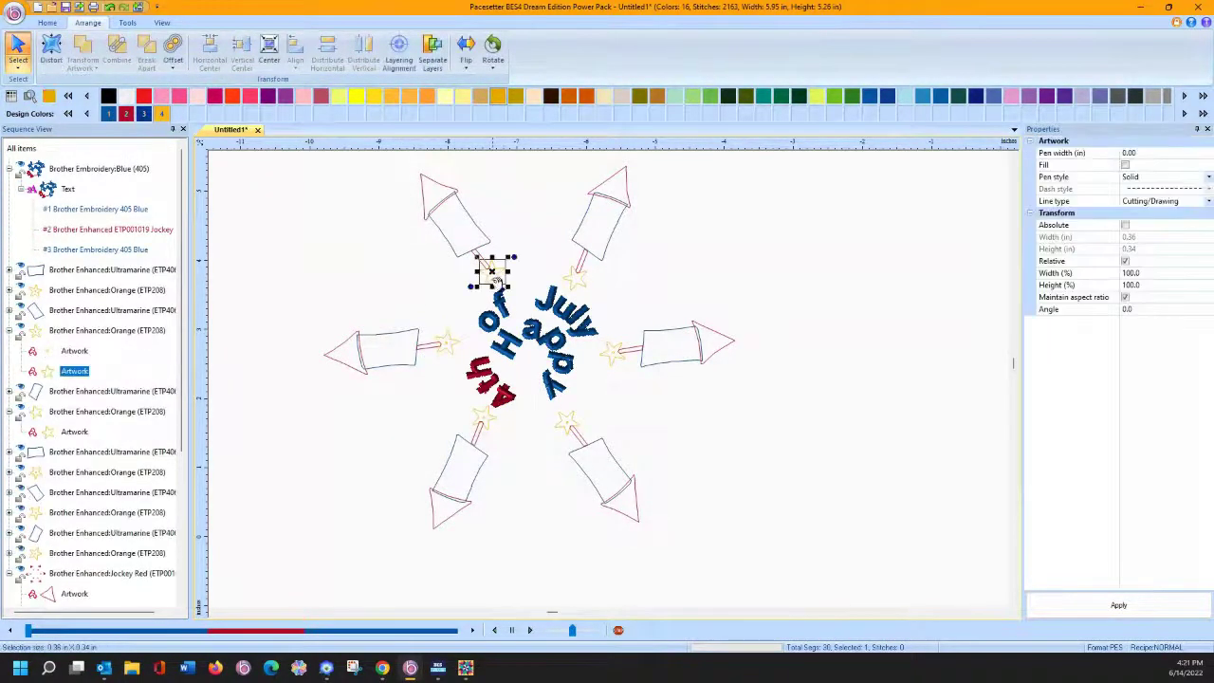
{"action": "left_click", "coordinate": [230, 234]}
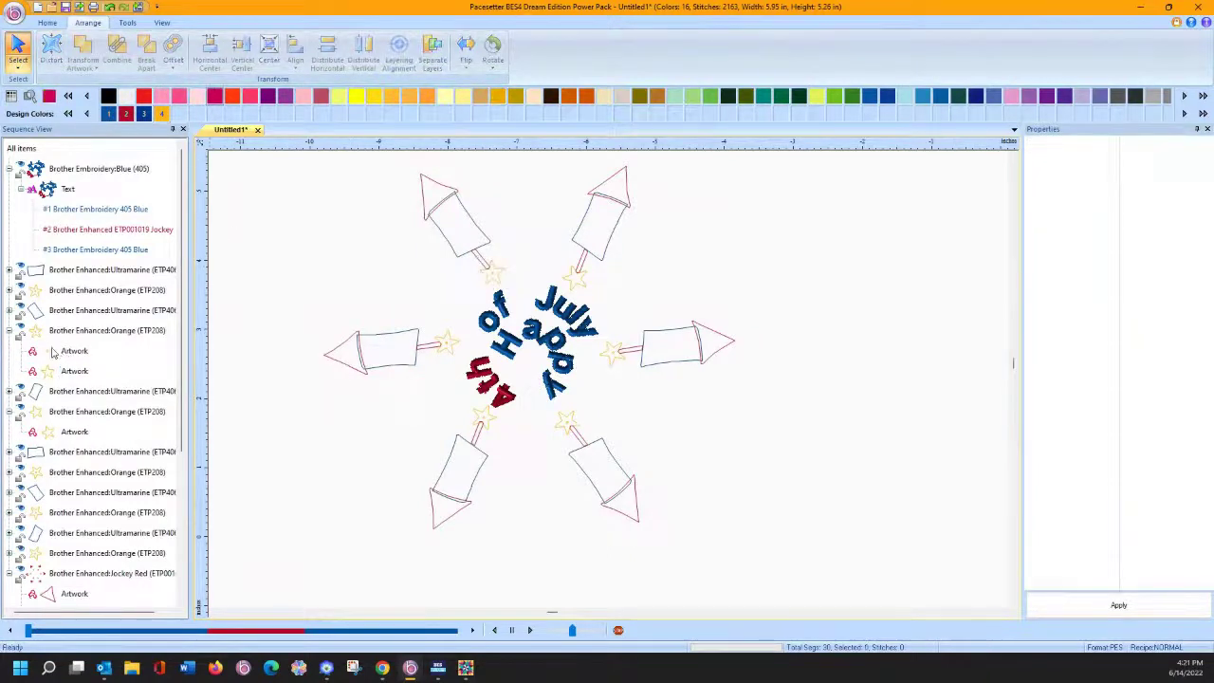
Step: Delete the tiny inner artwork pieces from the left and upper-left rockets' orange stars, keeping the star outlines
{"action": "left_click", "coordinate": [11, 291]}
{"action": "left_click", "coordinate": [45, 317]}
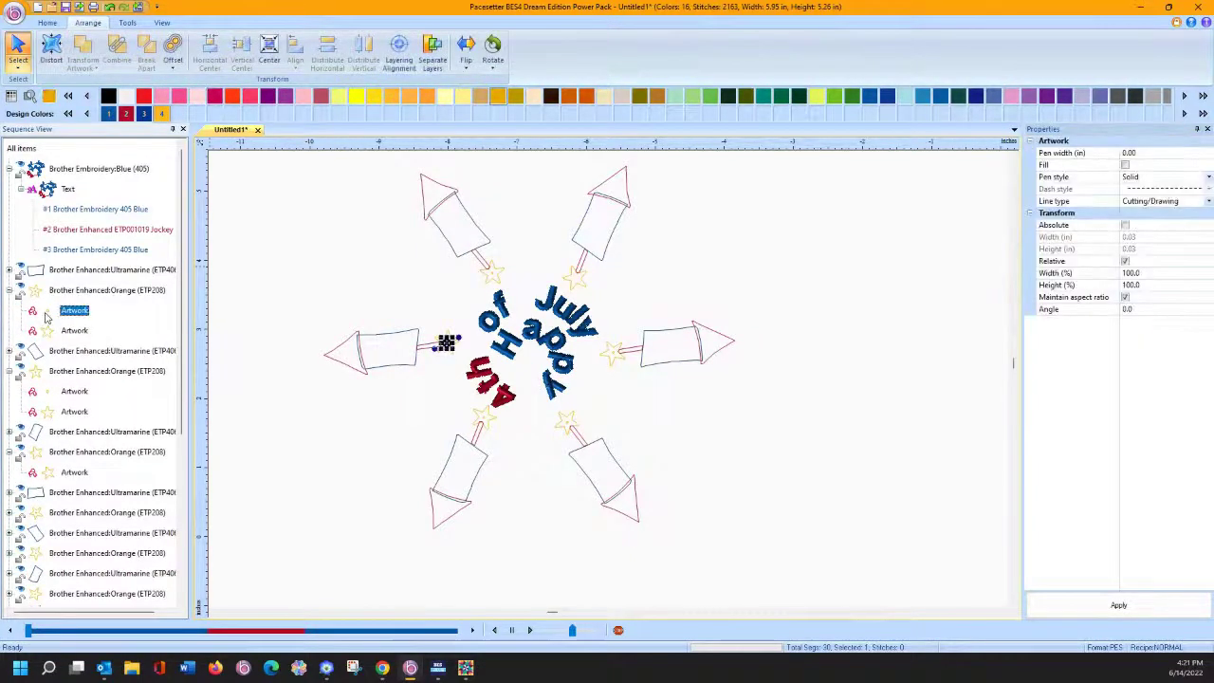
{"action": "key", "text": "Delete"}
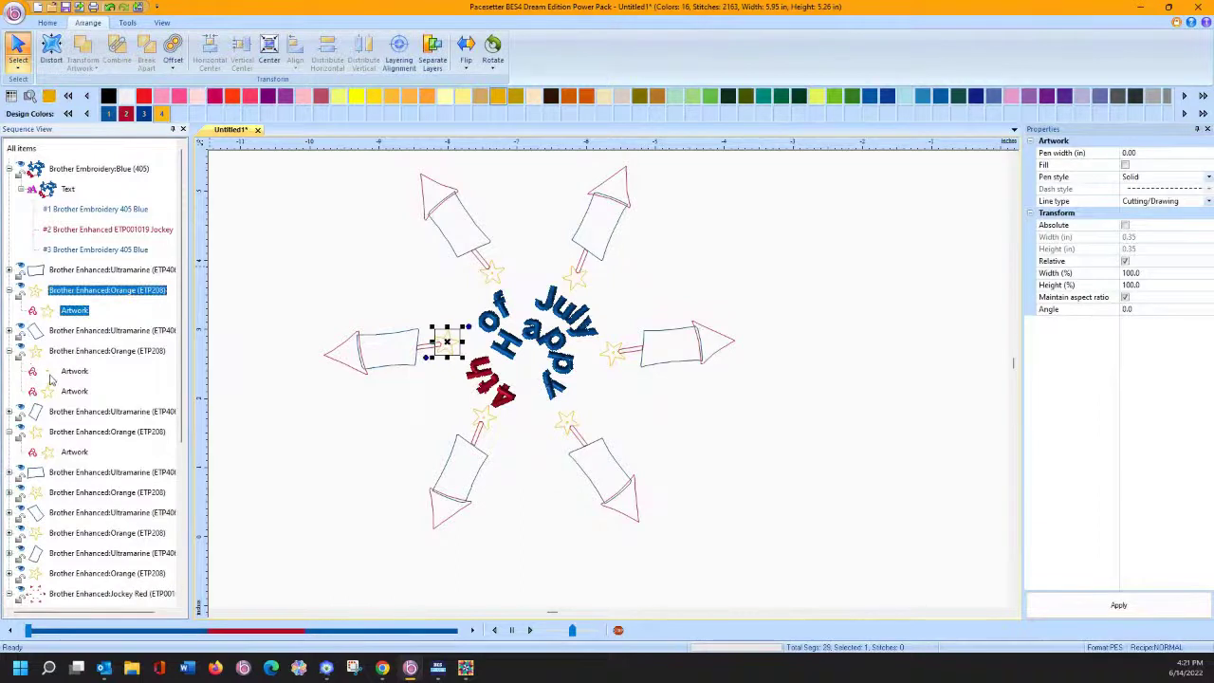
{"action": "left_click", "coordinate": [51, 380]}
{"action": "key", "text": "Delete"}
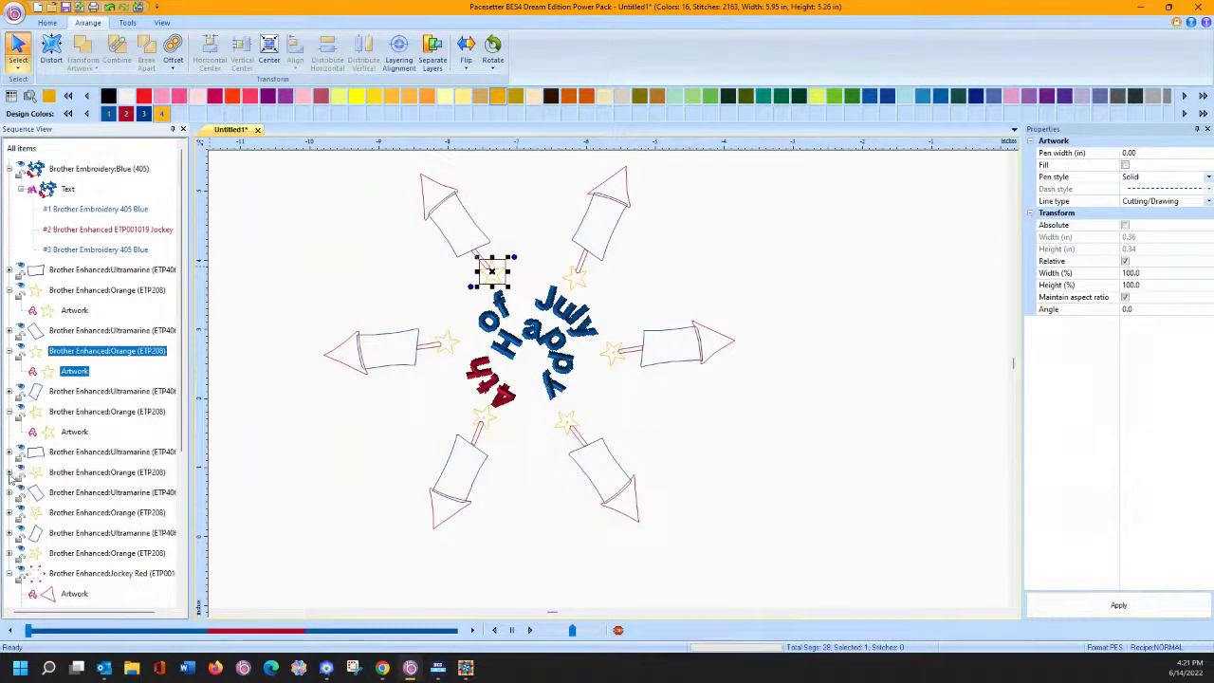
Step: Delete the tiny inner artwork pieces from the right, lower-right and lower-left rockets' orange stars, keeping the star outlines
{"action": "key", "text": "Delete"}
{"action": "left_click", "coordinate": [61, 500]}
{"action": "key", "text": "Delete"}
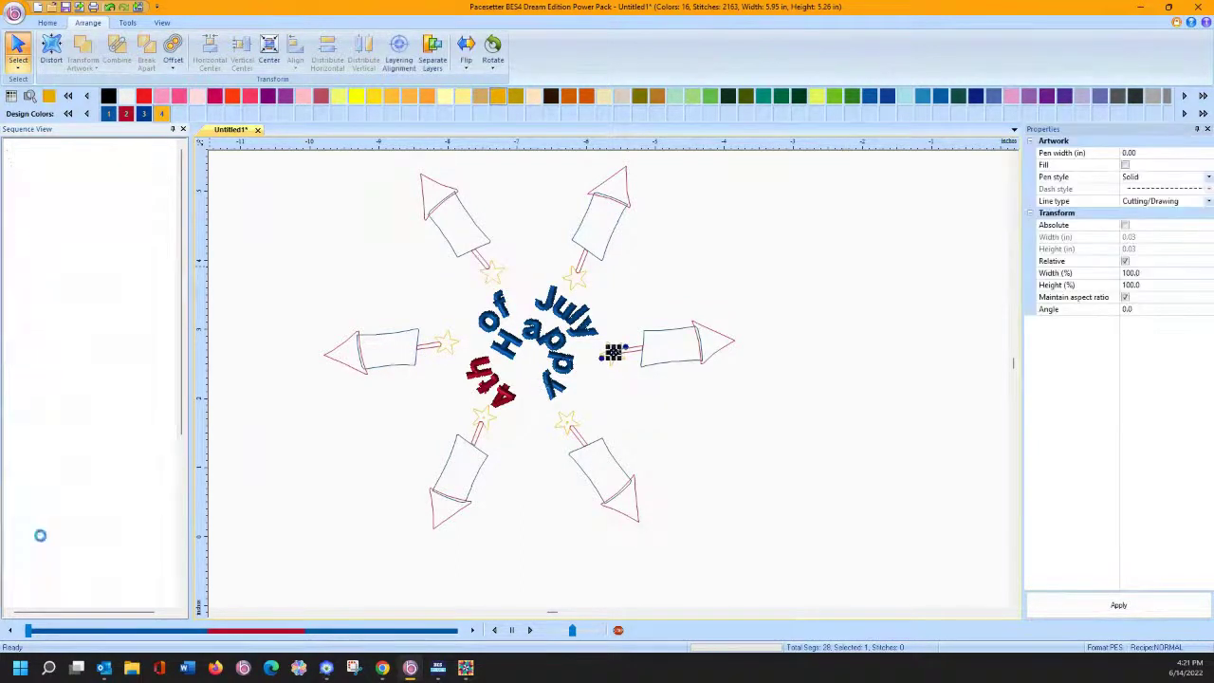
{"action": "left_click", "coordinate": [69, 554]}
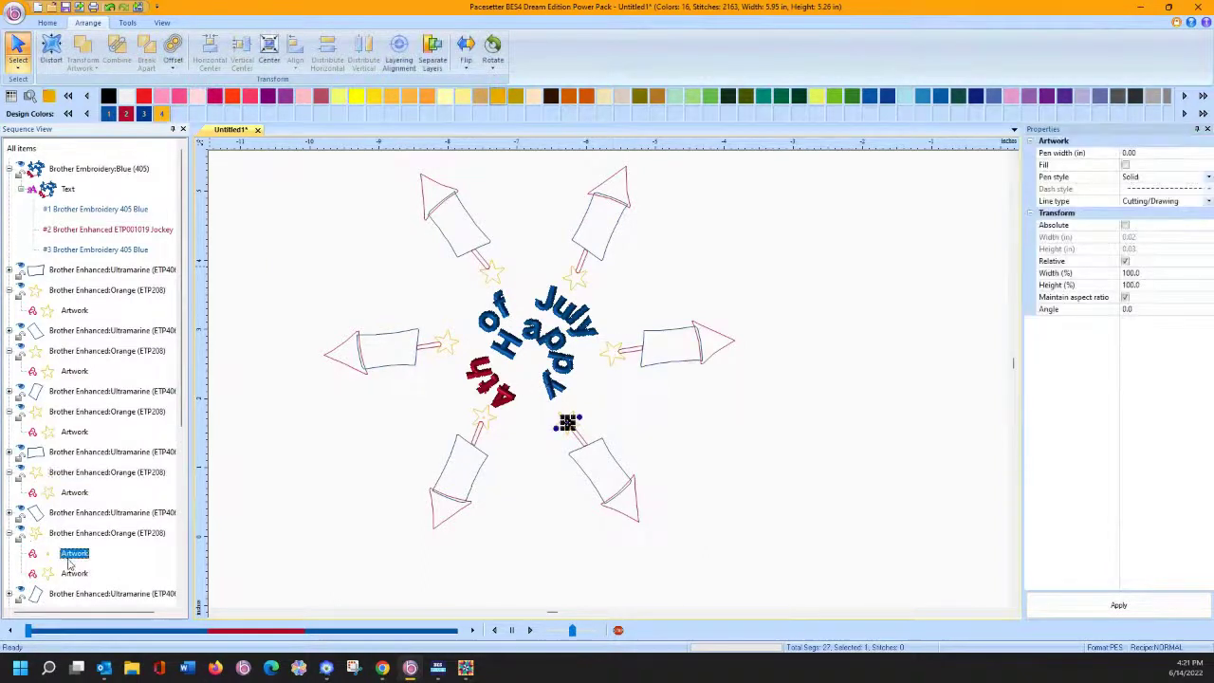
{"action": "key", "text": "Delete"}
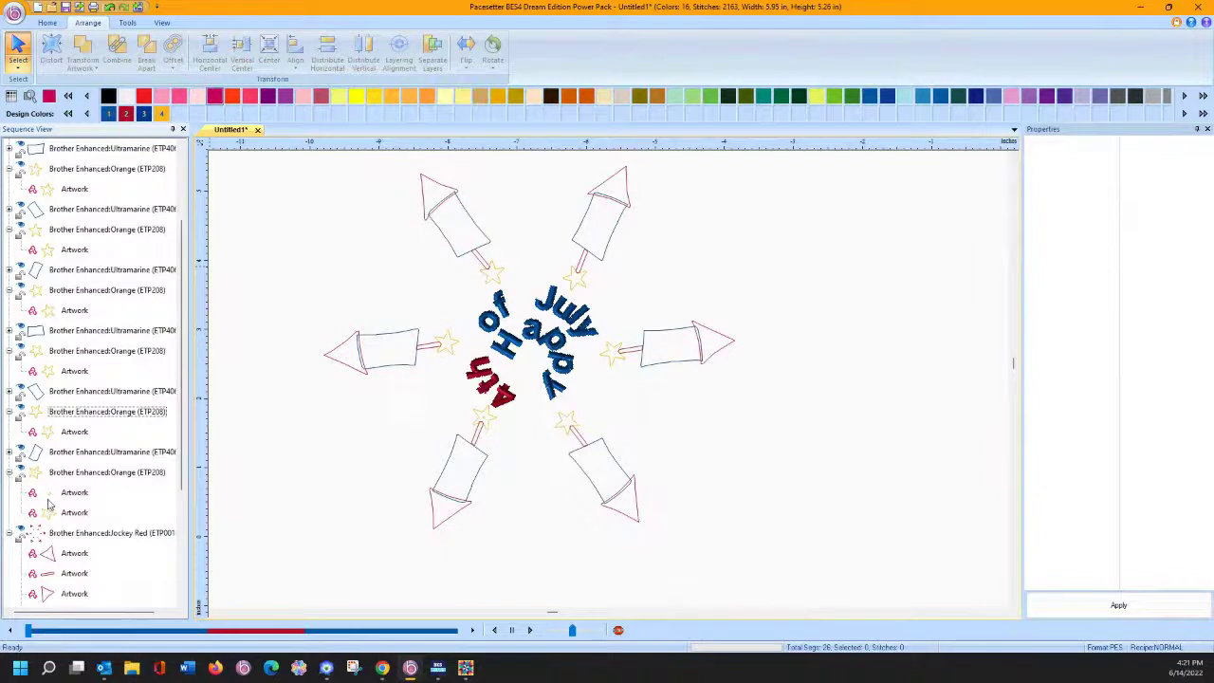
{"action": "left_click", "coordinate": [57, 494]}
{"action": "left_click", "coordinate": [269, 522]}
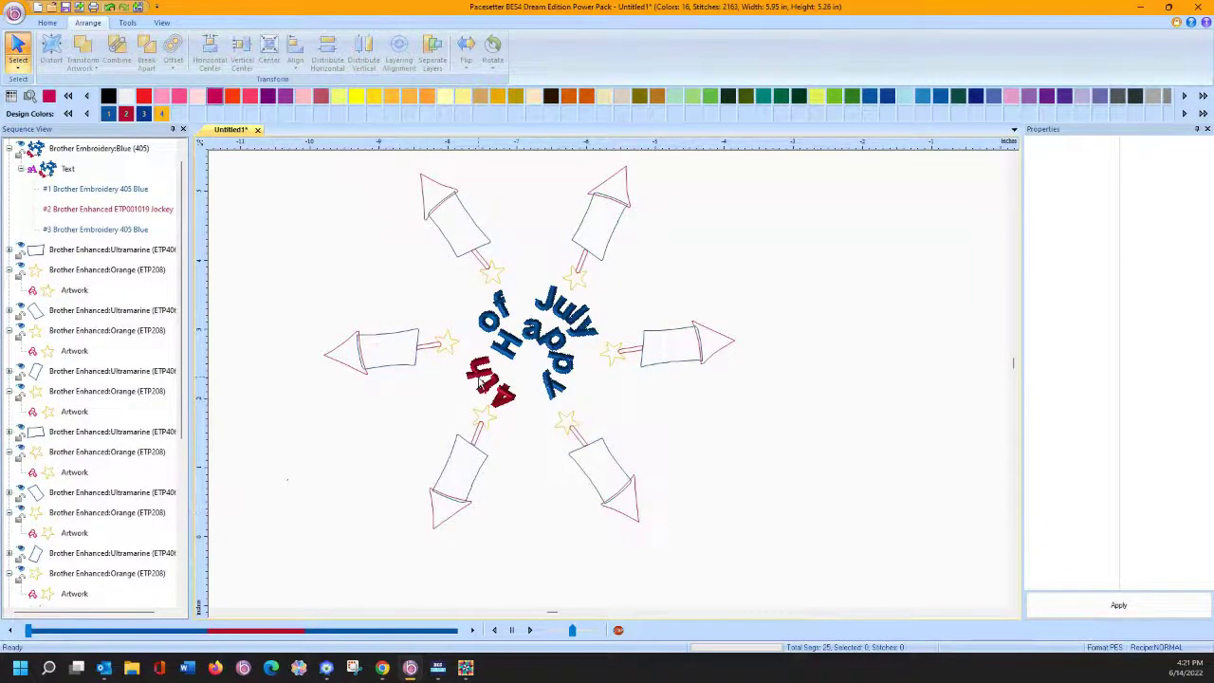
Step: Switch the Happy 4th of July spiral text to a TTF font and apply the Artwork style
{"action": "left_click", "coordinate": [477, 372]}
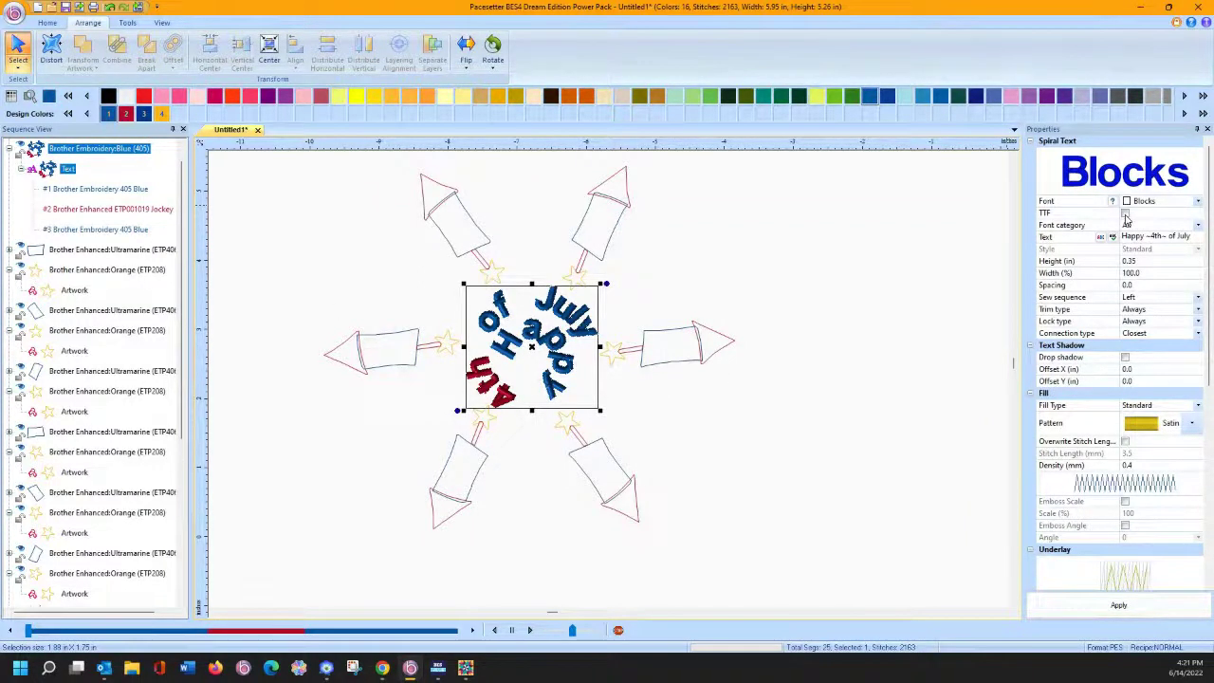
{"action": "left_click", "coordinate": [1124, 214]}
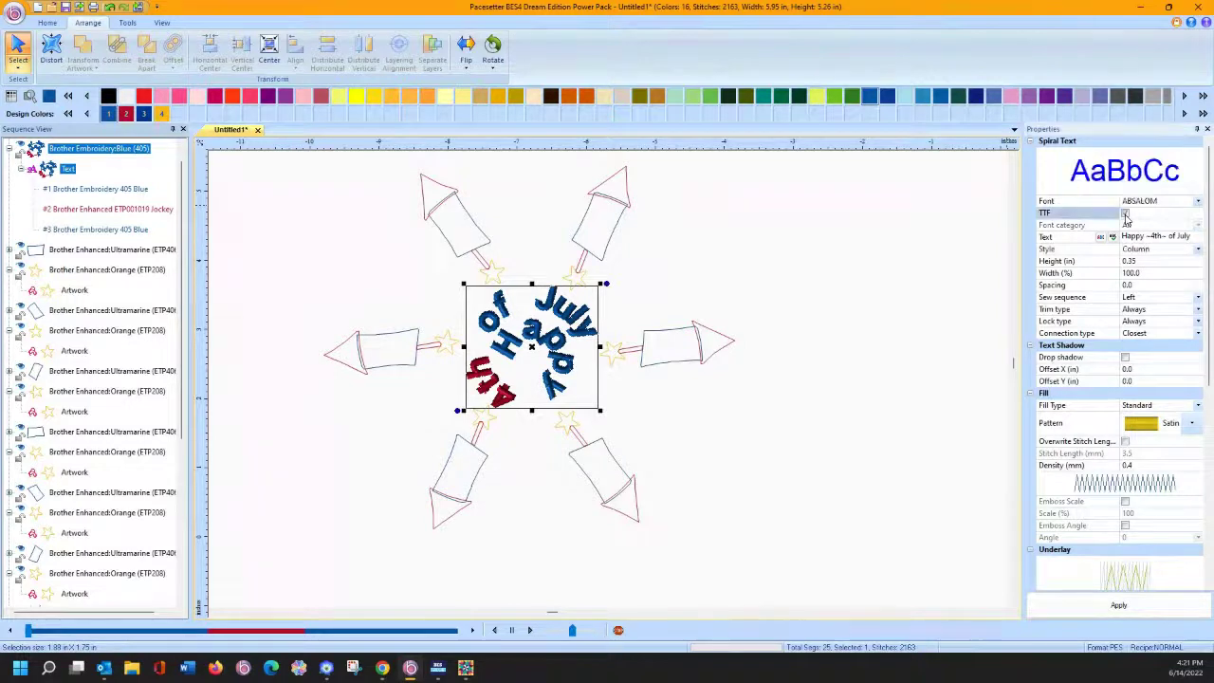
{"action": "left_click", "coordinate": [1198, 249]}
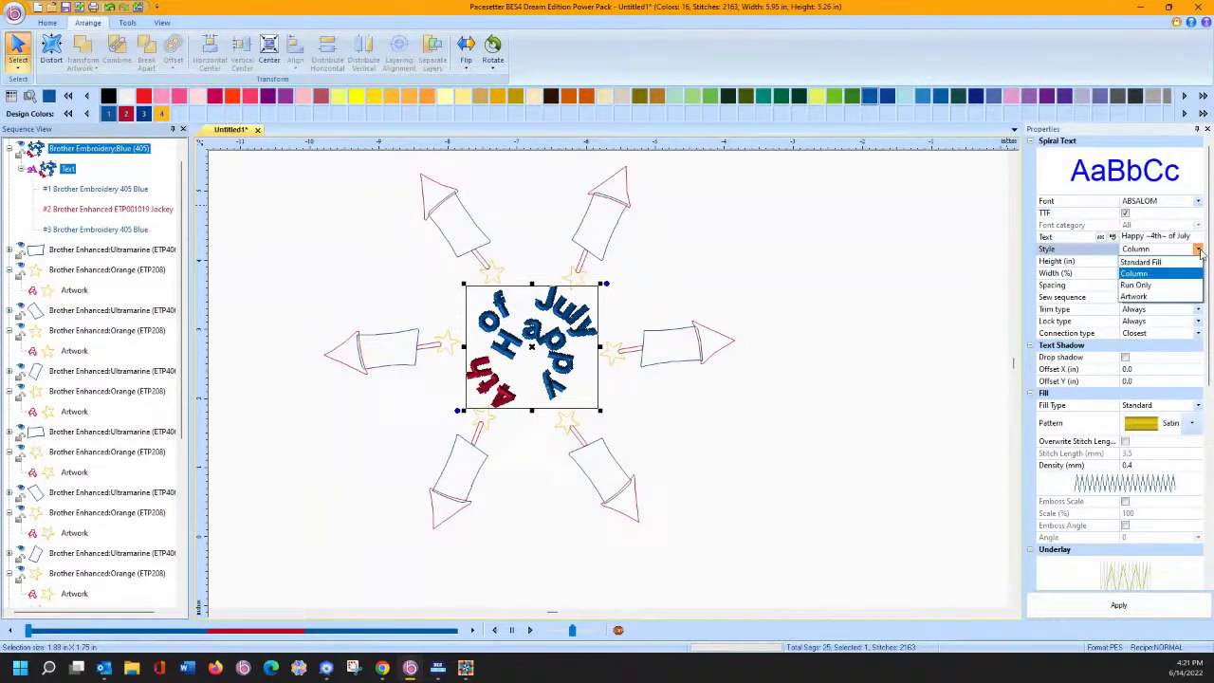
{"action": "left_click", "coordinate": [1178, 299]}
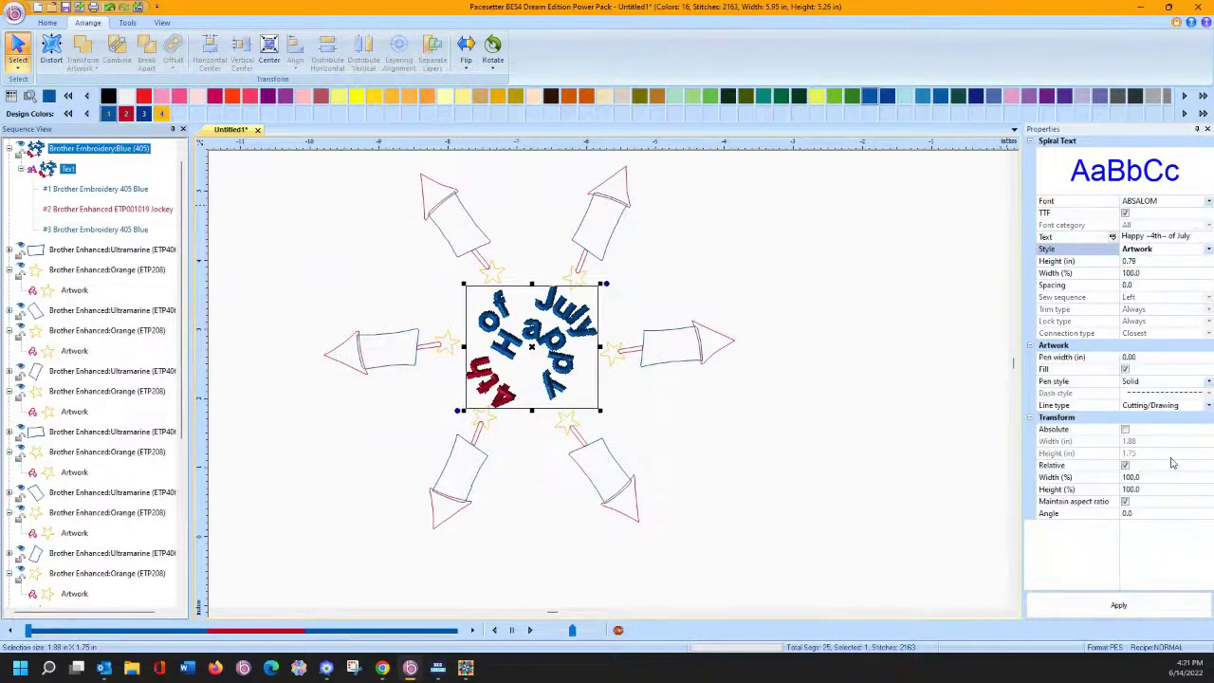
{"action": "left_click", "coordinate": [1117, 604]}
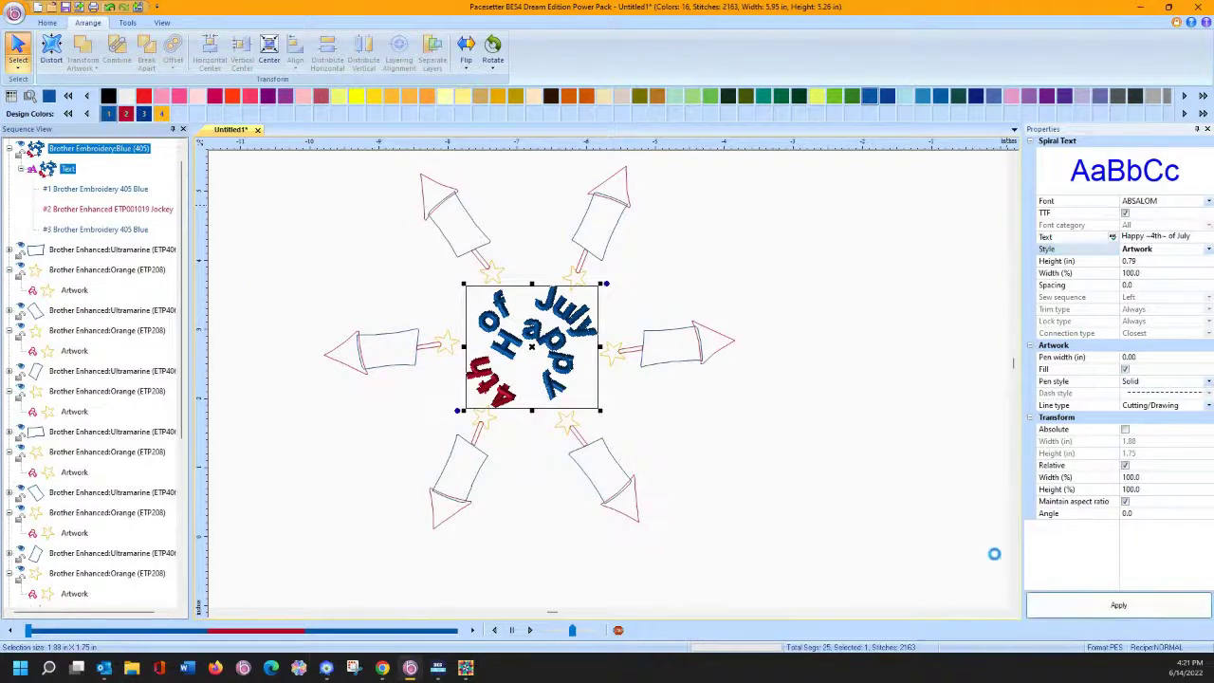
Step: Change the spiral text's font to Bauhaus 93 and apply it
{"action": "left_click", "coordinate": [1207, 202]}
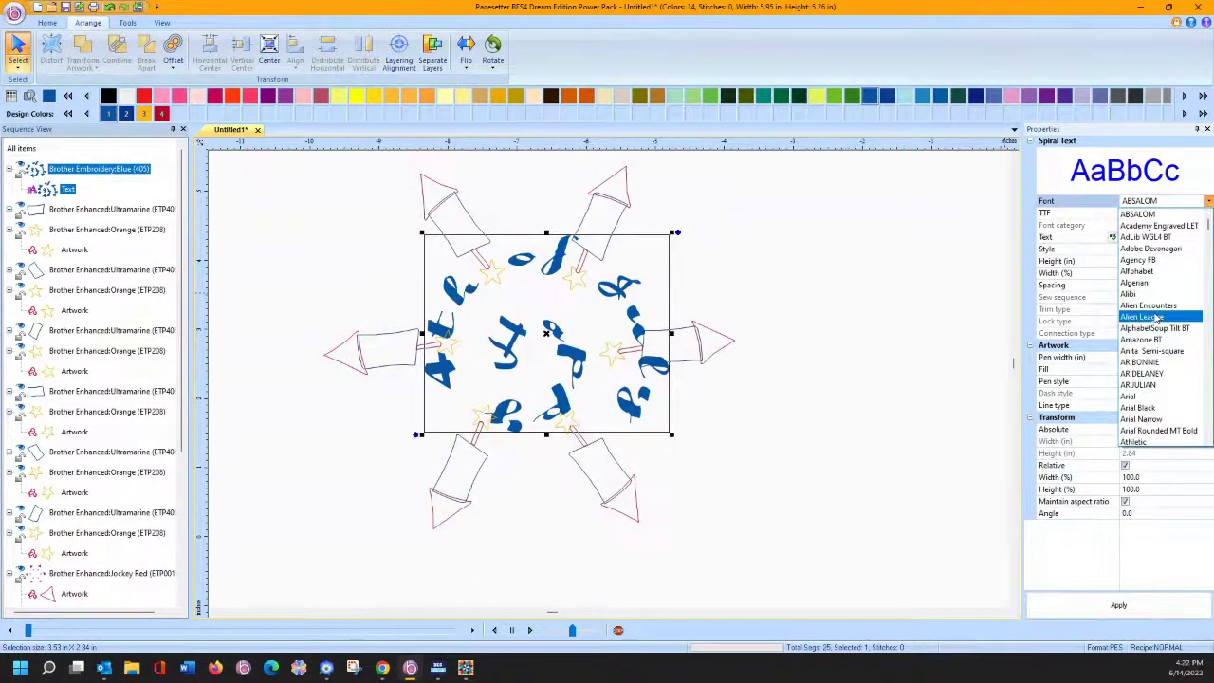
{"action": "scroll", "coordinate": [1155, 318], "scroll_direction": "down", "scroll_amount": 10}
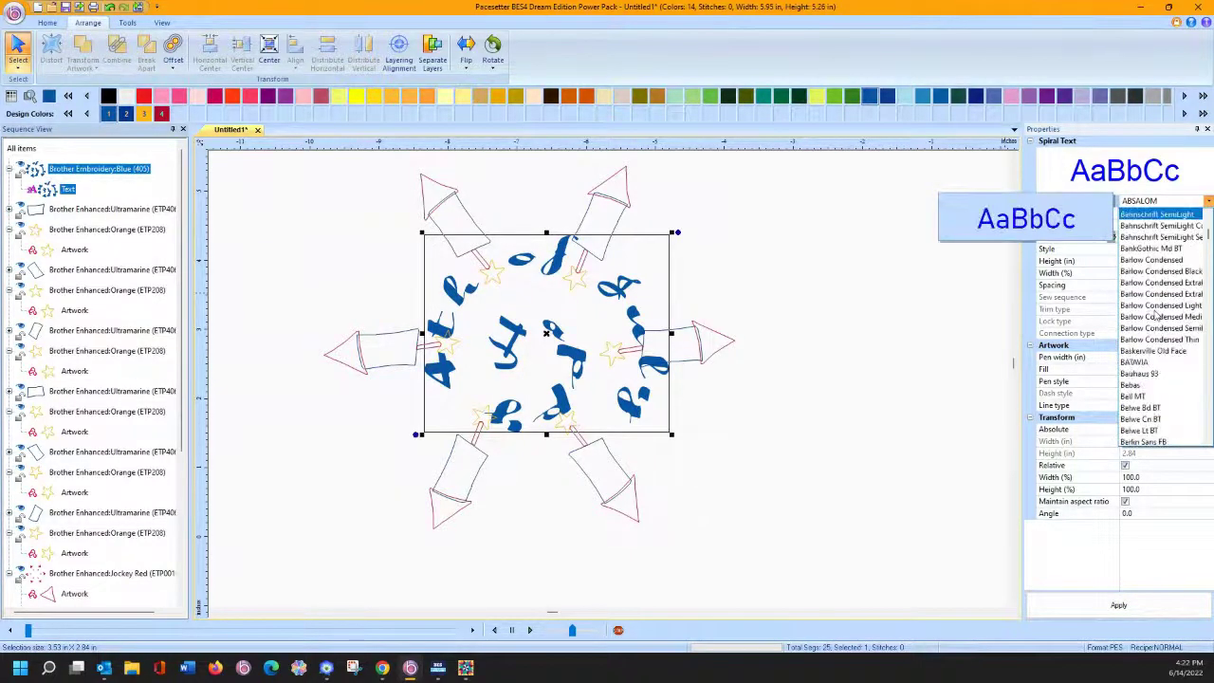
{"action": "scroll", "coordinate": [1158, 316], "scroll_direction": "down", "scroll_amount": 2}
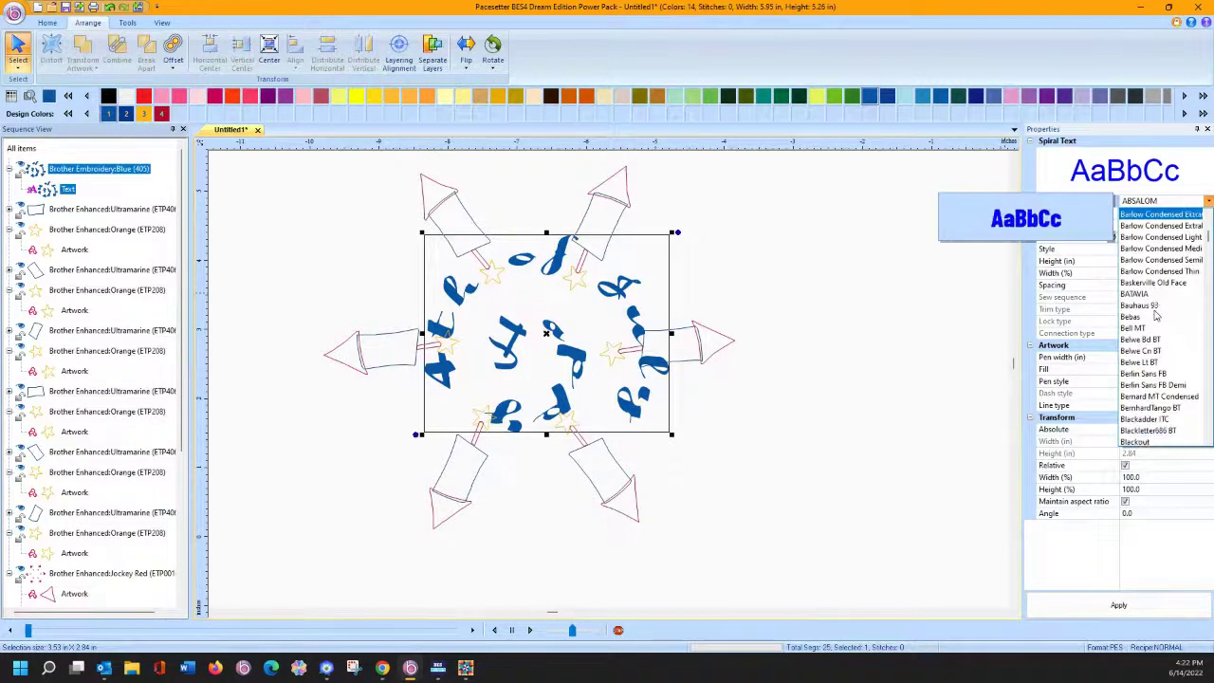
{"action": "scroll", "coordinate": [1155, 303], "scroll_direction": "down", "scroll_amount": 3}
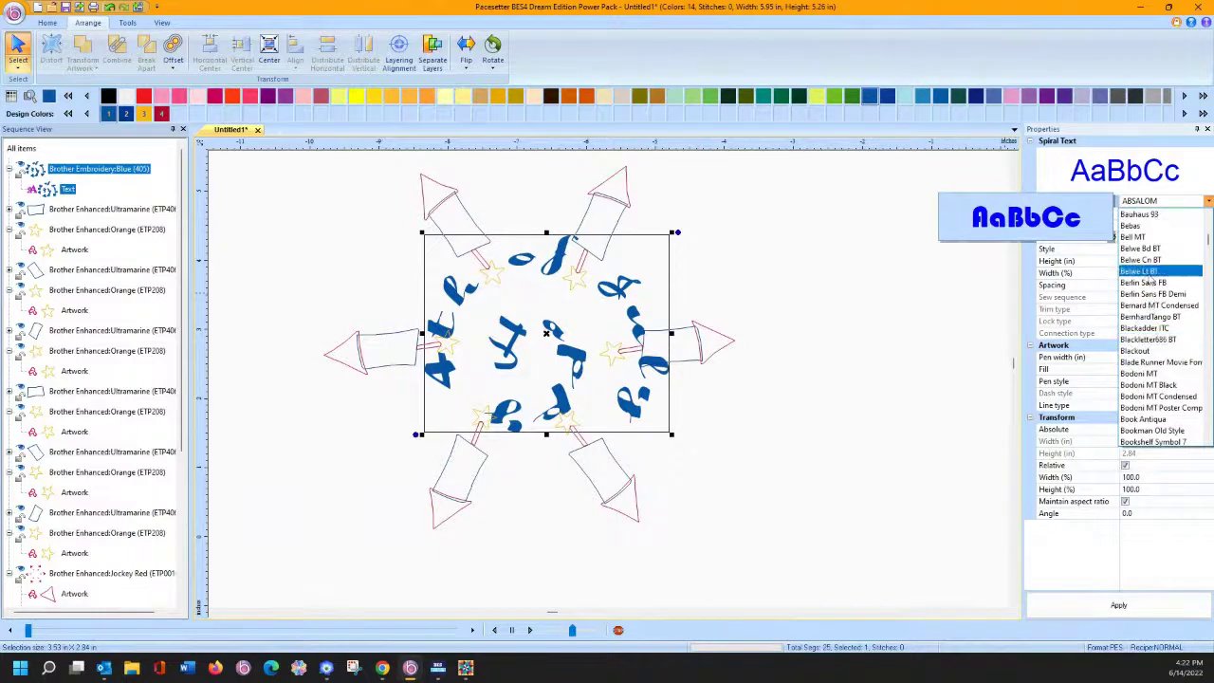
{"action": "left_click", "coordinate": [1140, 215]}
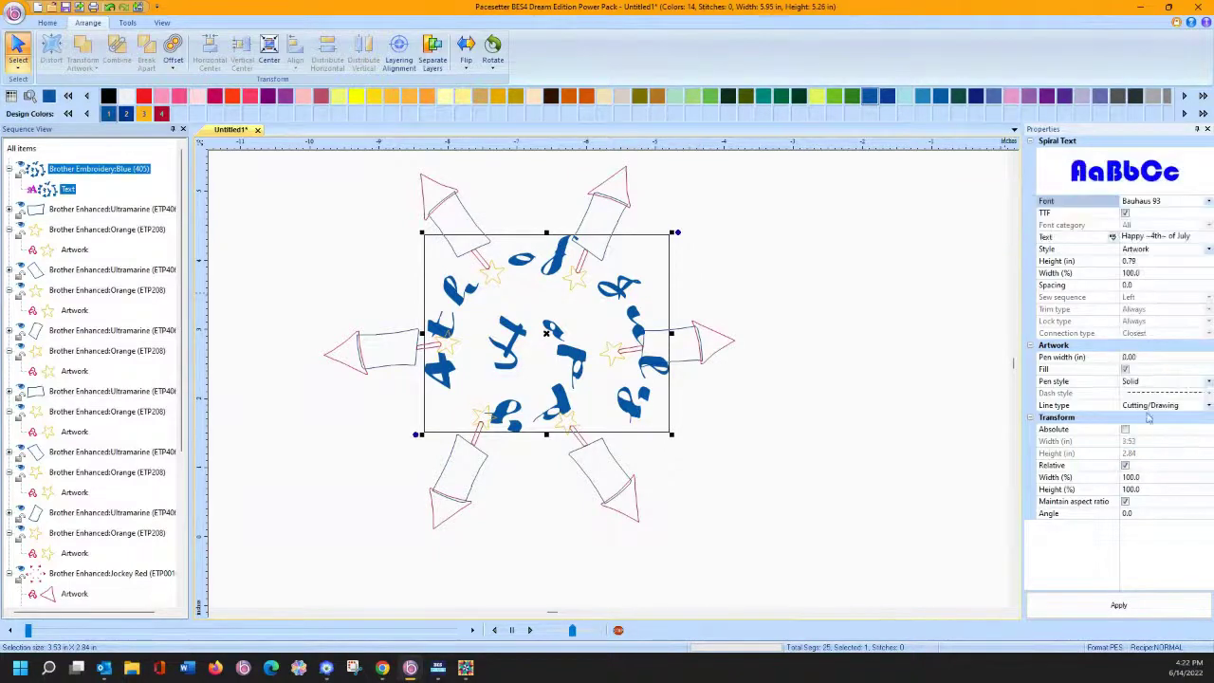
{"action": "left_click", "coordinate": [1105, 608]}
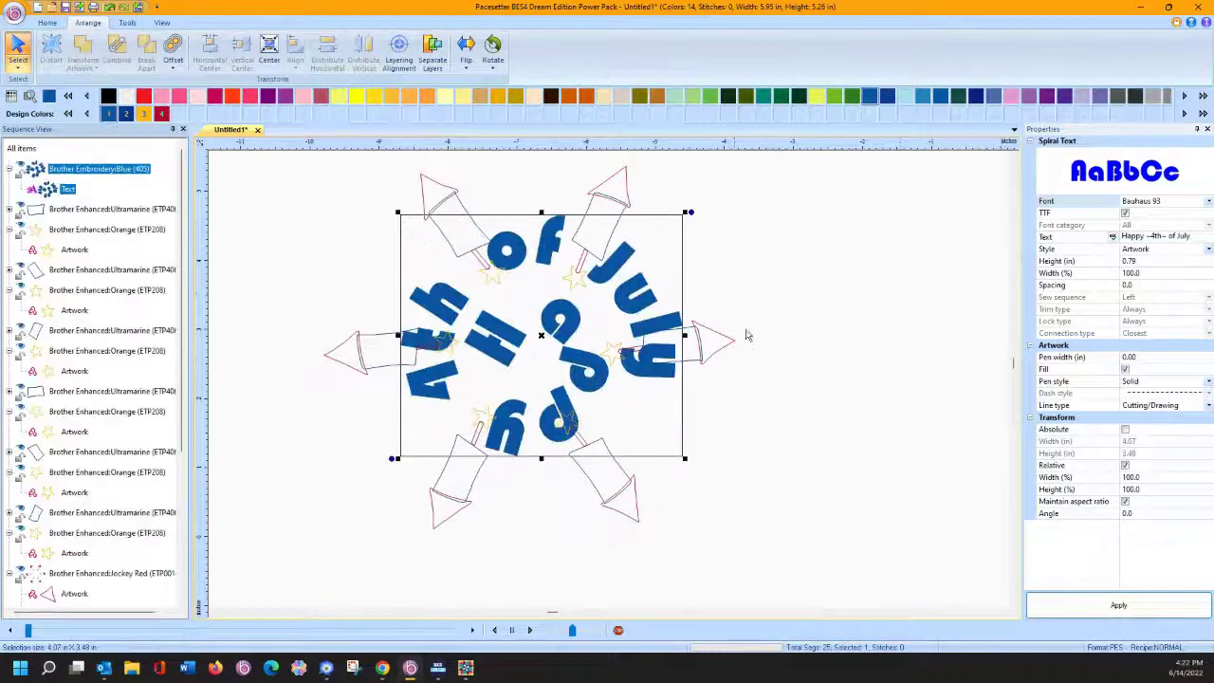
Step: Set the Happy 4th of July spiral text's height to 0.35 in so it fits inside the ring of rockets
{"action": "left_click", "coordinate": [46, 22]}
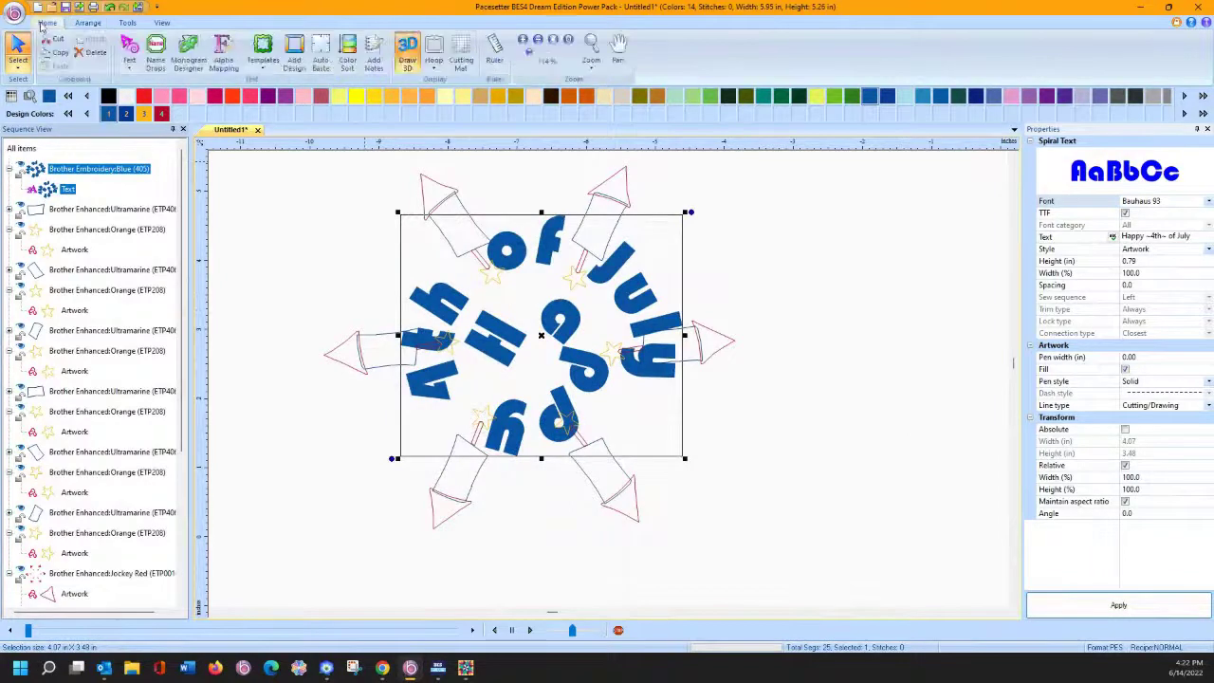
{"action": "left_click", "coordinate": [129, 49]}
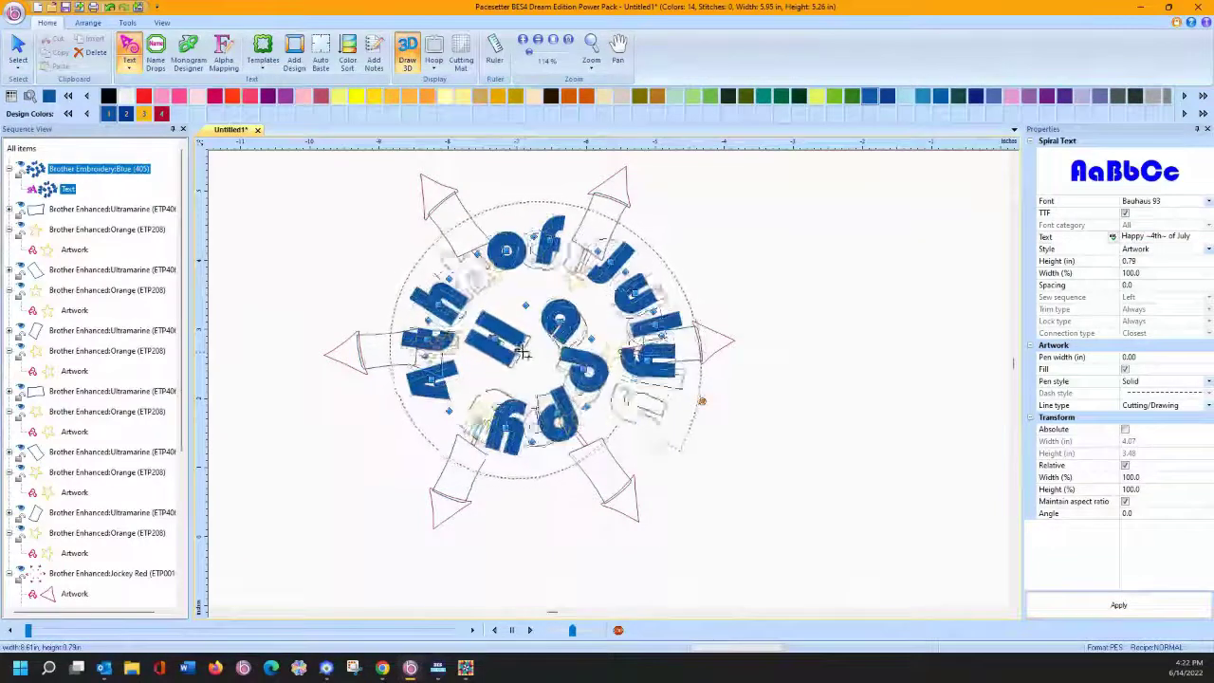
{"action": "left_click", "coordinate": [1129, 260]}
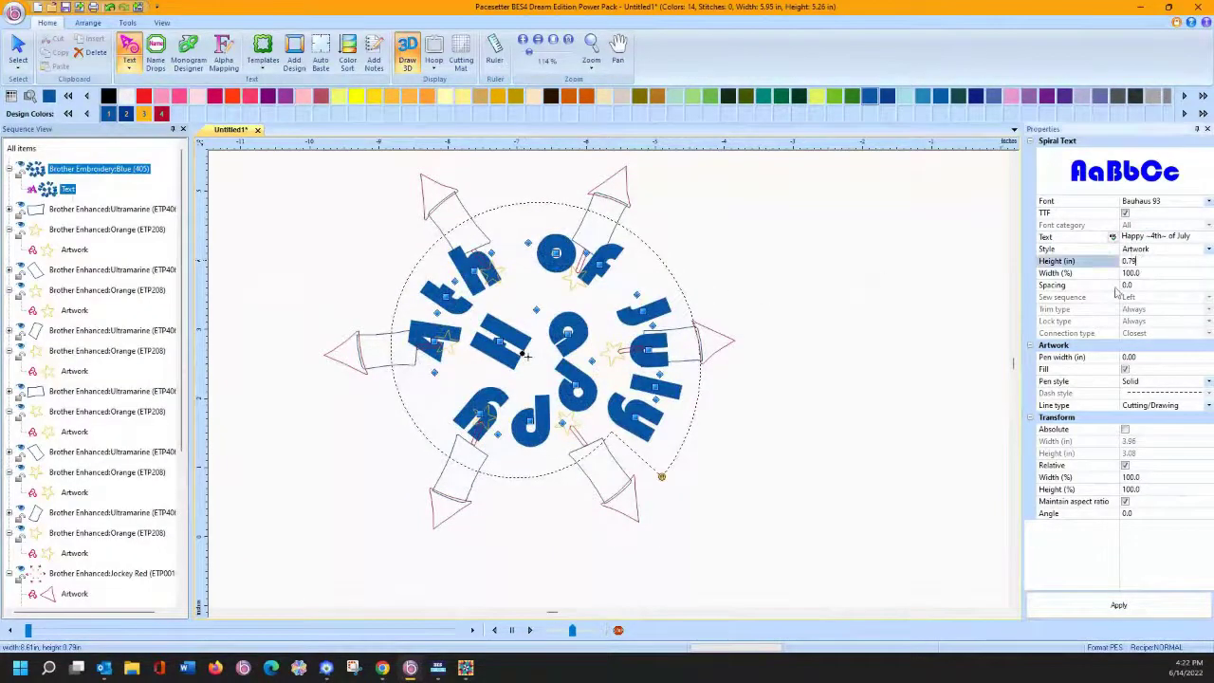
{"action": "type", "text": "0.35"}
{"action": "key", "text": "Return"}
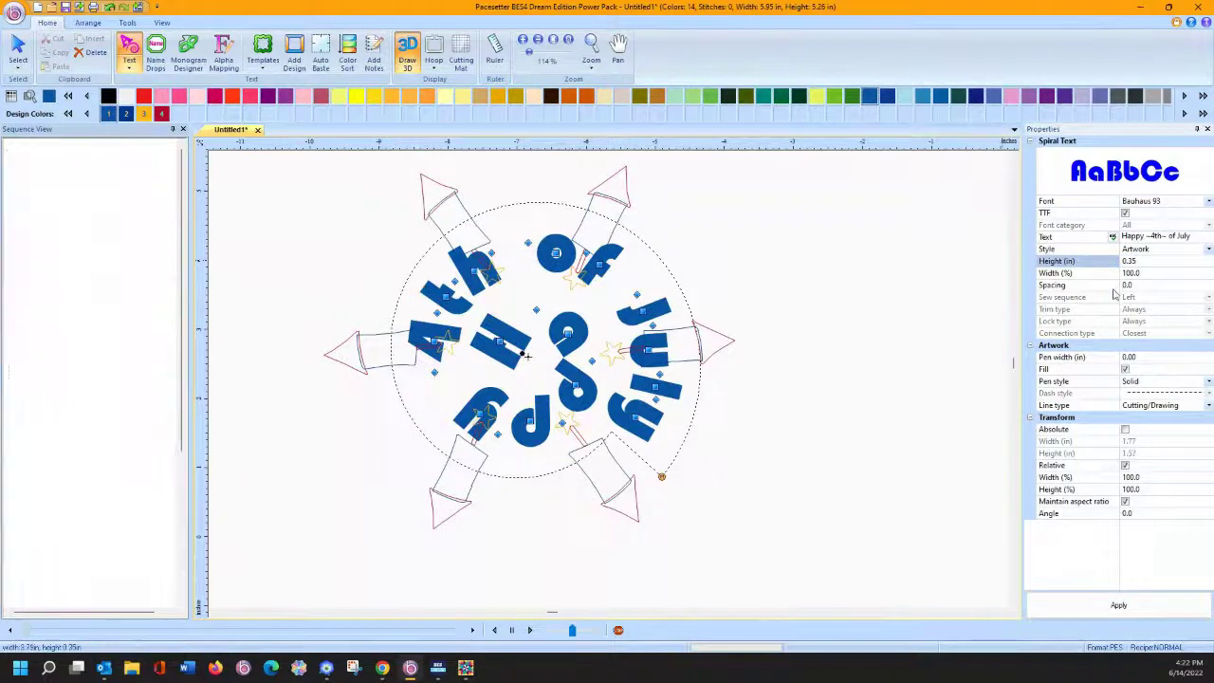
{"action": "left_click", "coordinate": [702, 267]}
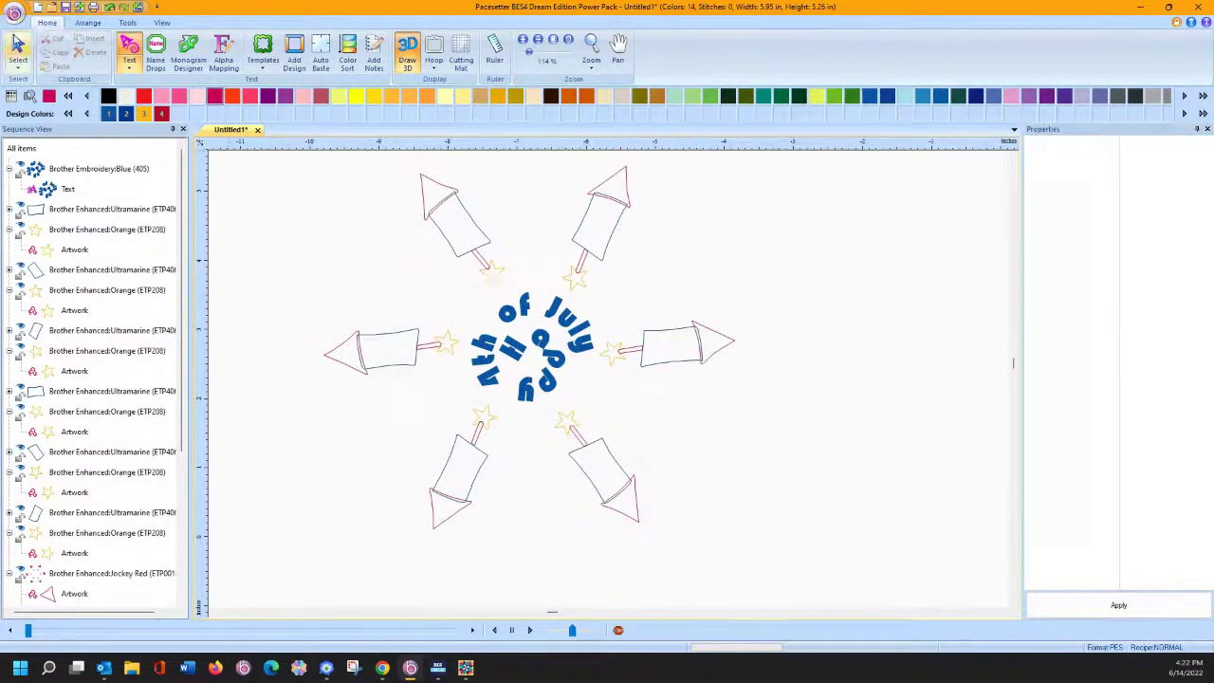
{"action": "left_click", "coordinate": [18, 52]}
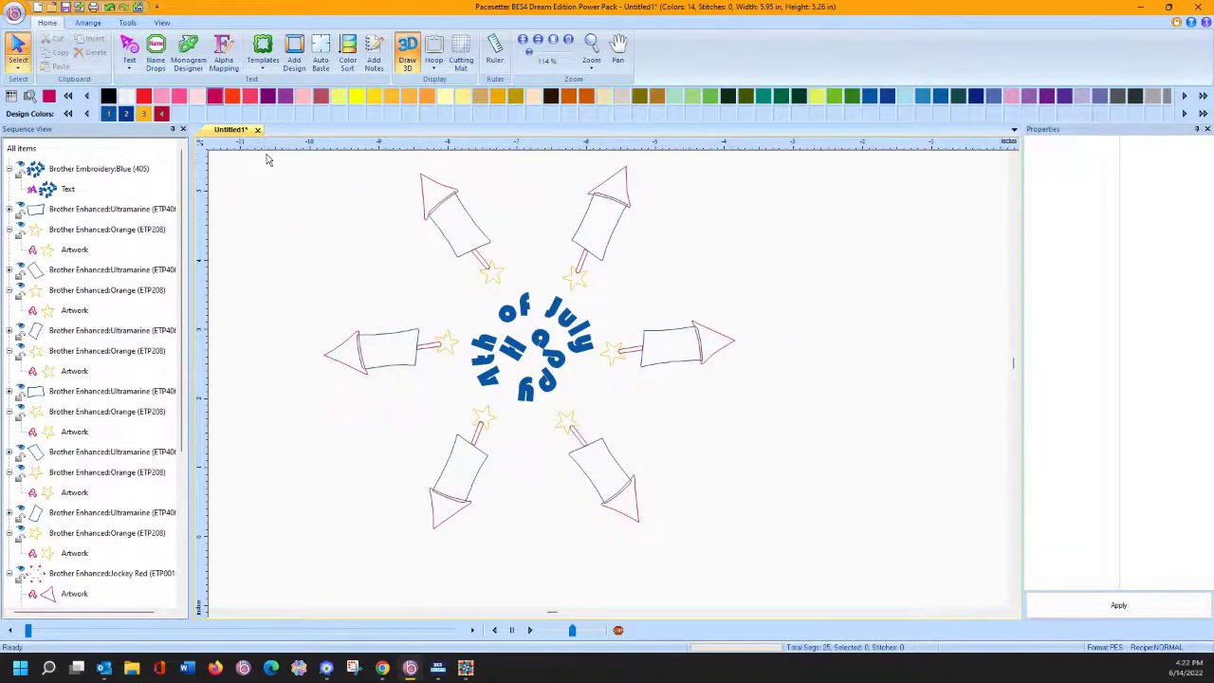
Step: Add layering alignment marks at the top of the whole design with 0.20 in size and spacing, and inspect the first color's new mark and frame artwork
{"action": "left_click", "coordinate": [87, 23]}
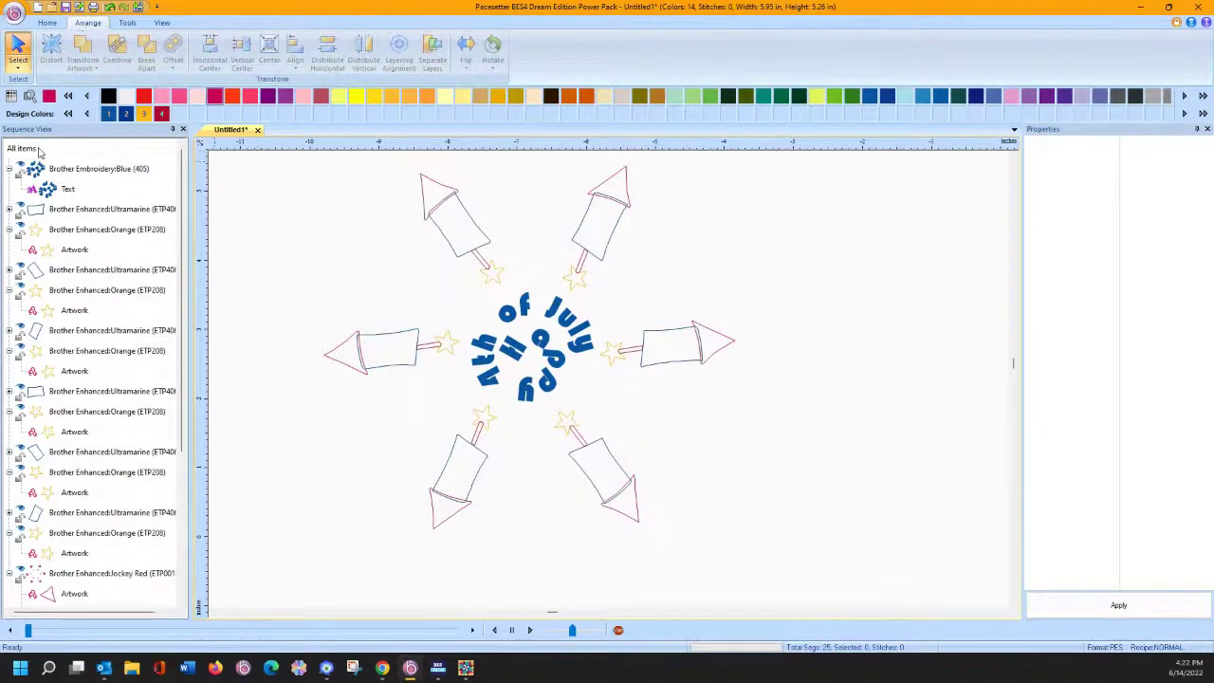
{"action": "left_click", "coordinate": [21, 149]}
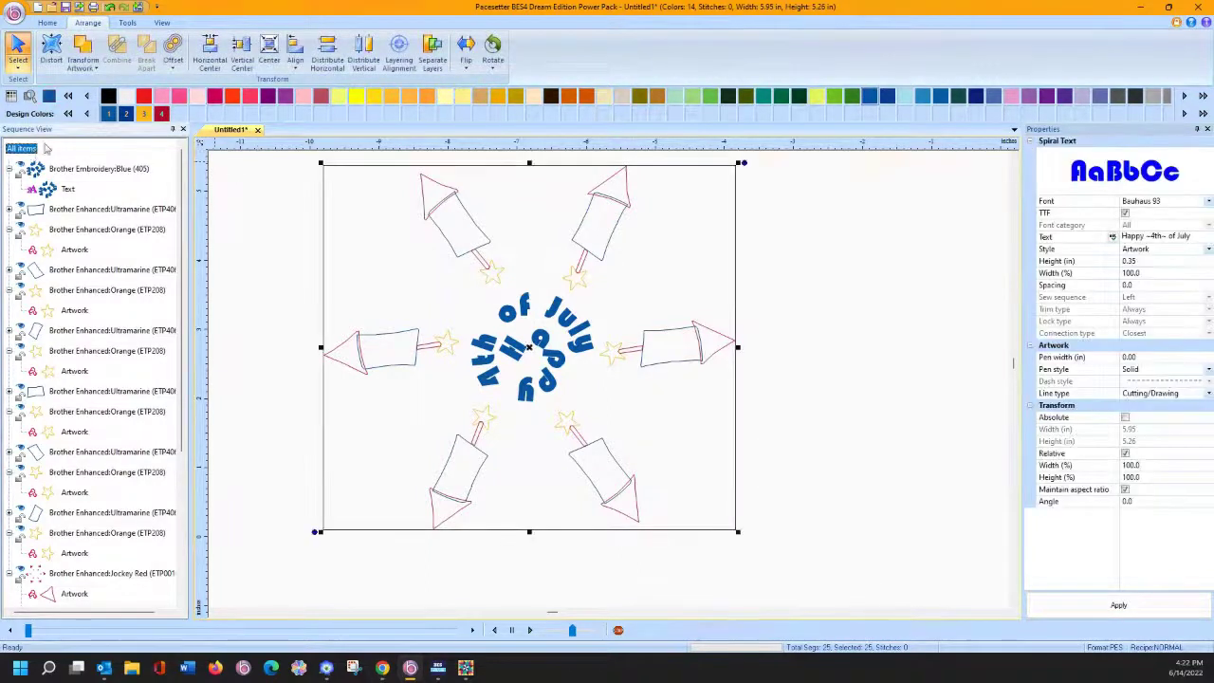
{"action": "left_click", "coordinate": [399, 49]}
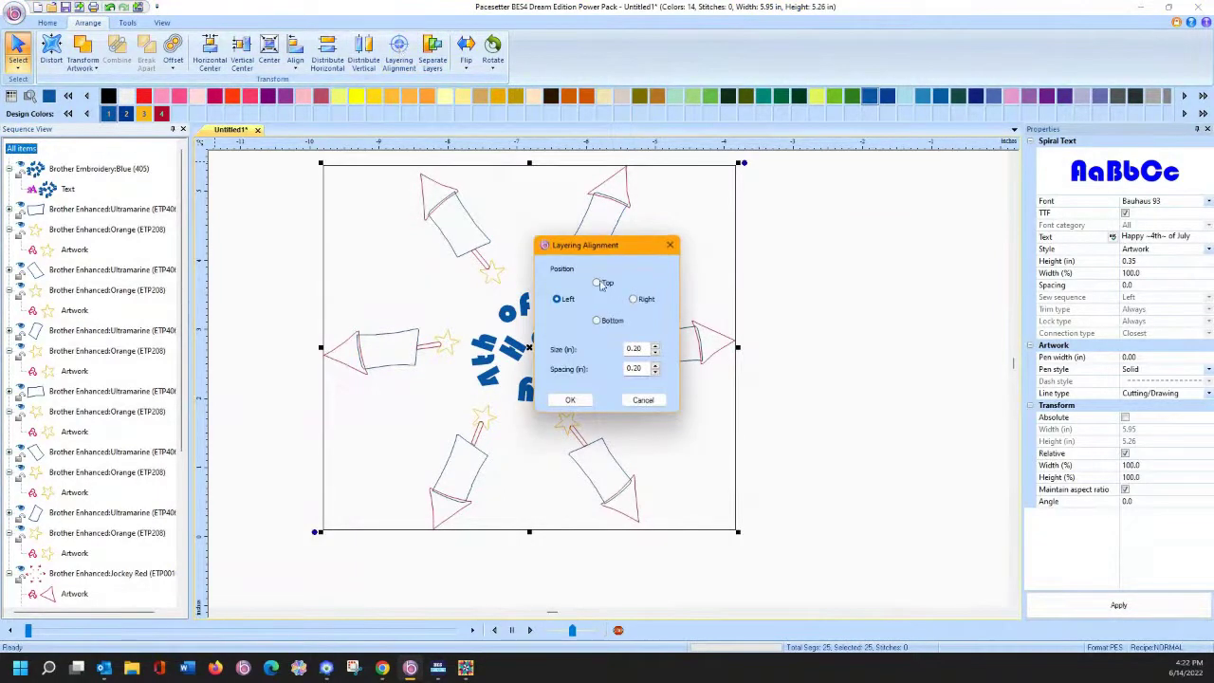
{"action": "left_click", "coordinate": [569, 400]}
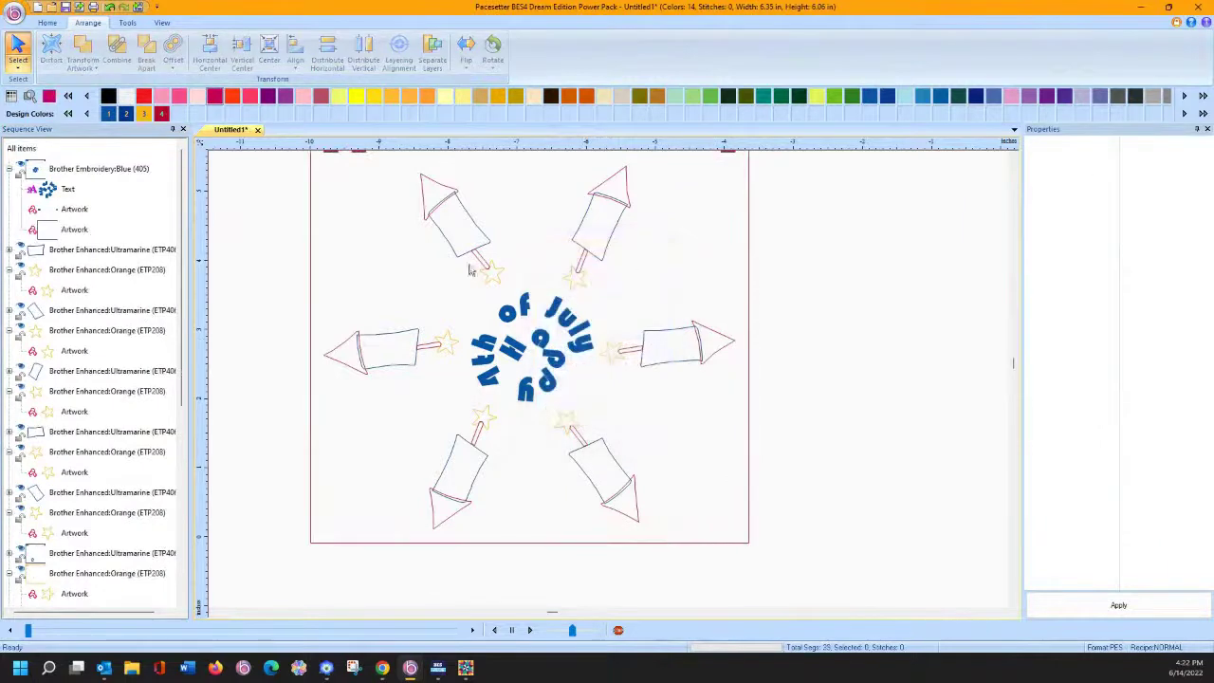
{"action": "left_click", "coordinate": [67, 209]}
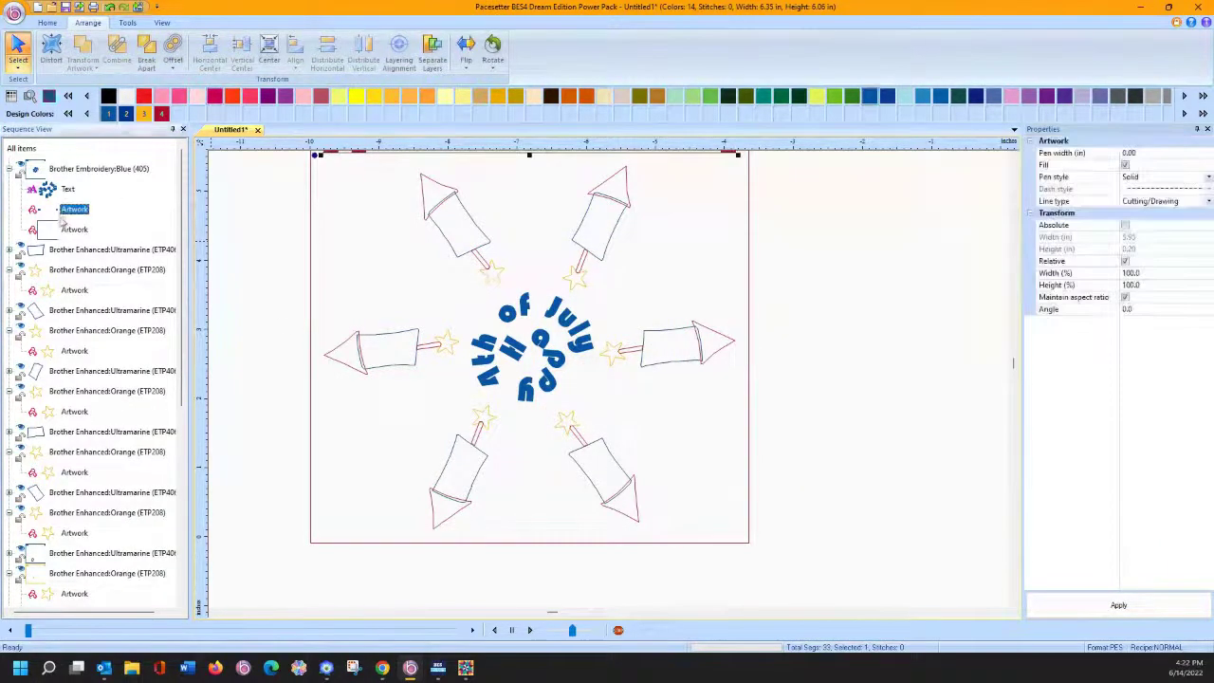
{"action": "left_click", "coordinate": [72, 230]}
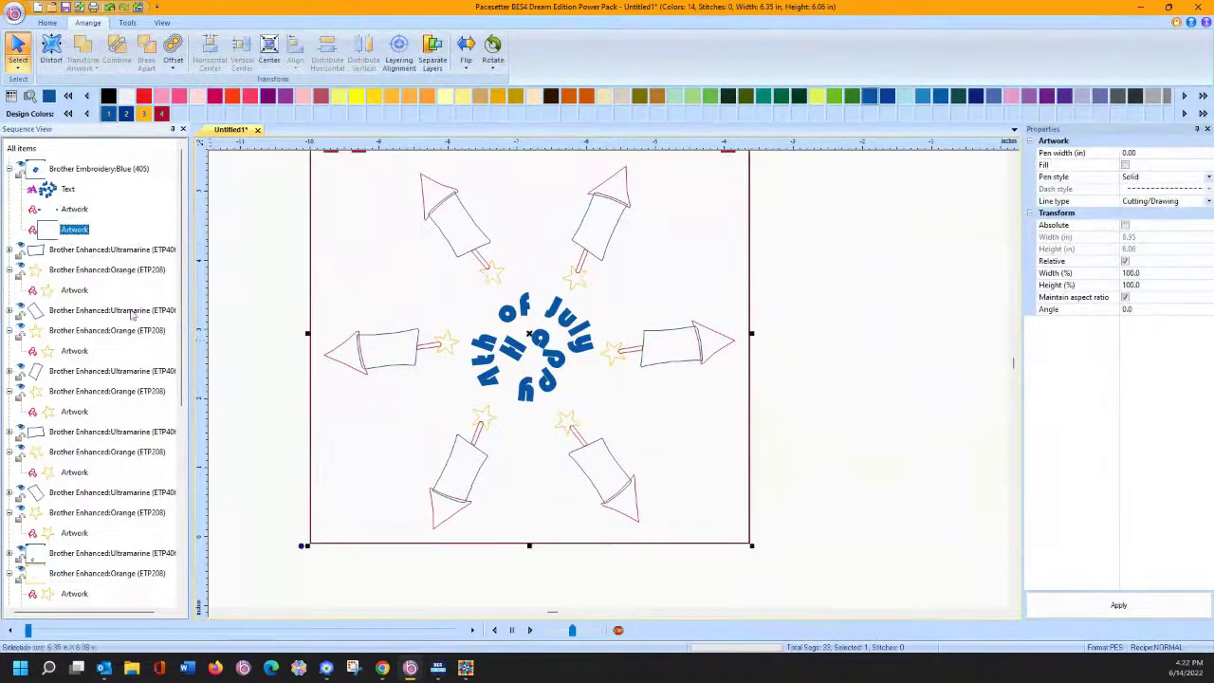